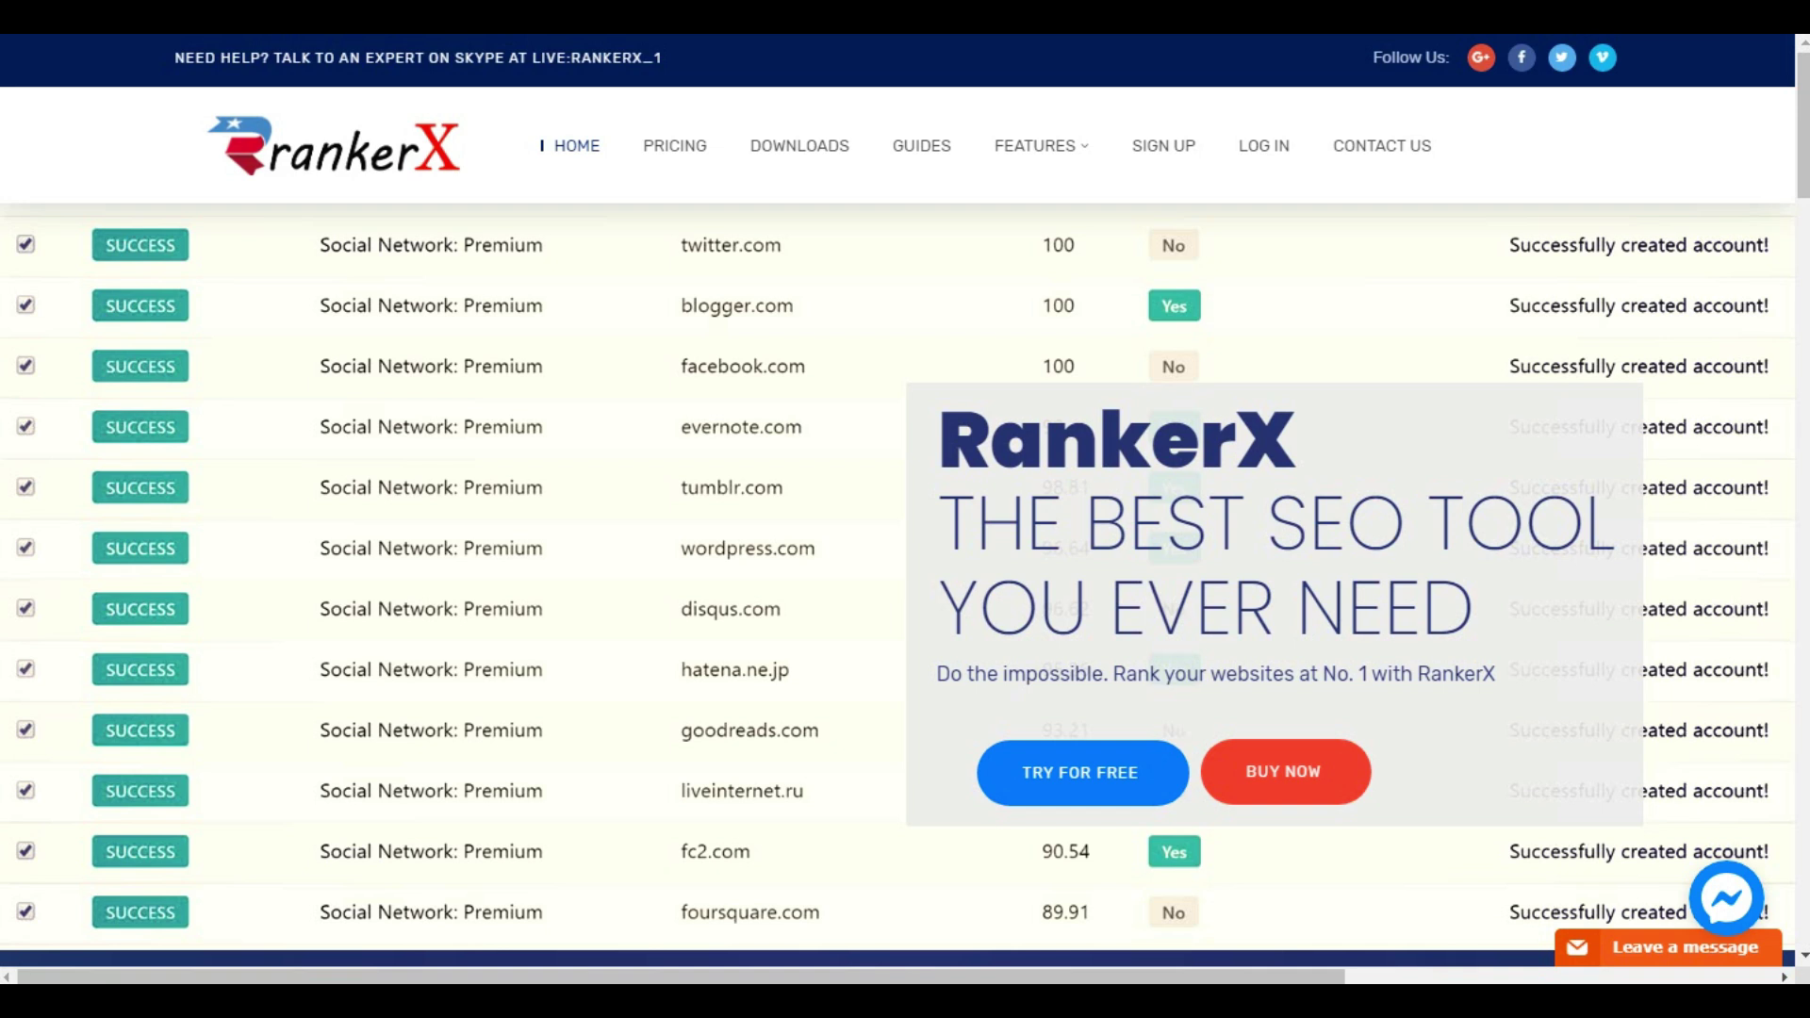
Start a new campaign and compare the Manually and Using X-Wizard campaign types.
mouse_move(1080, 157)
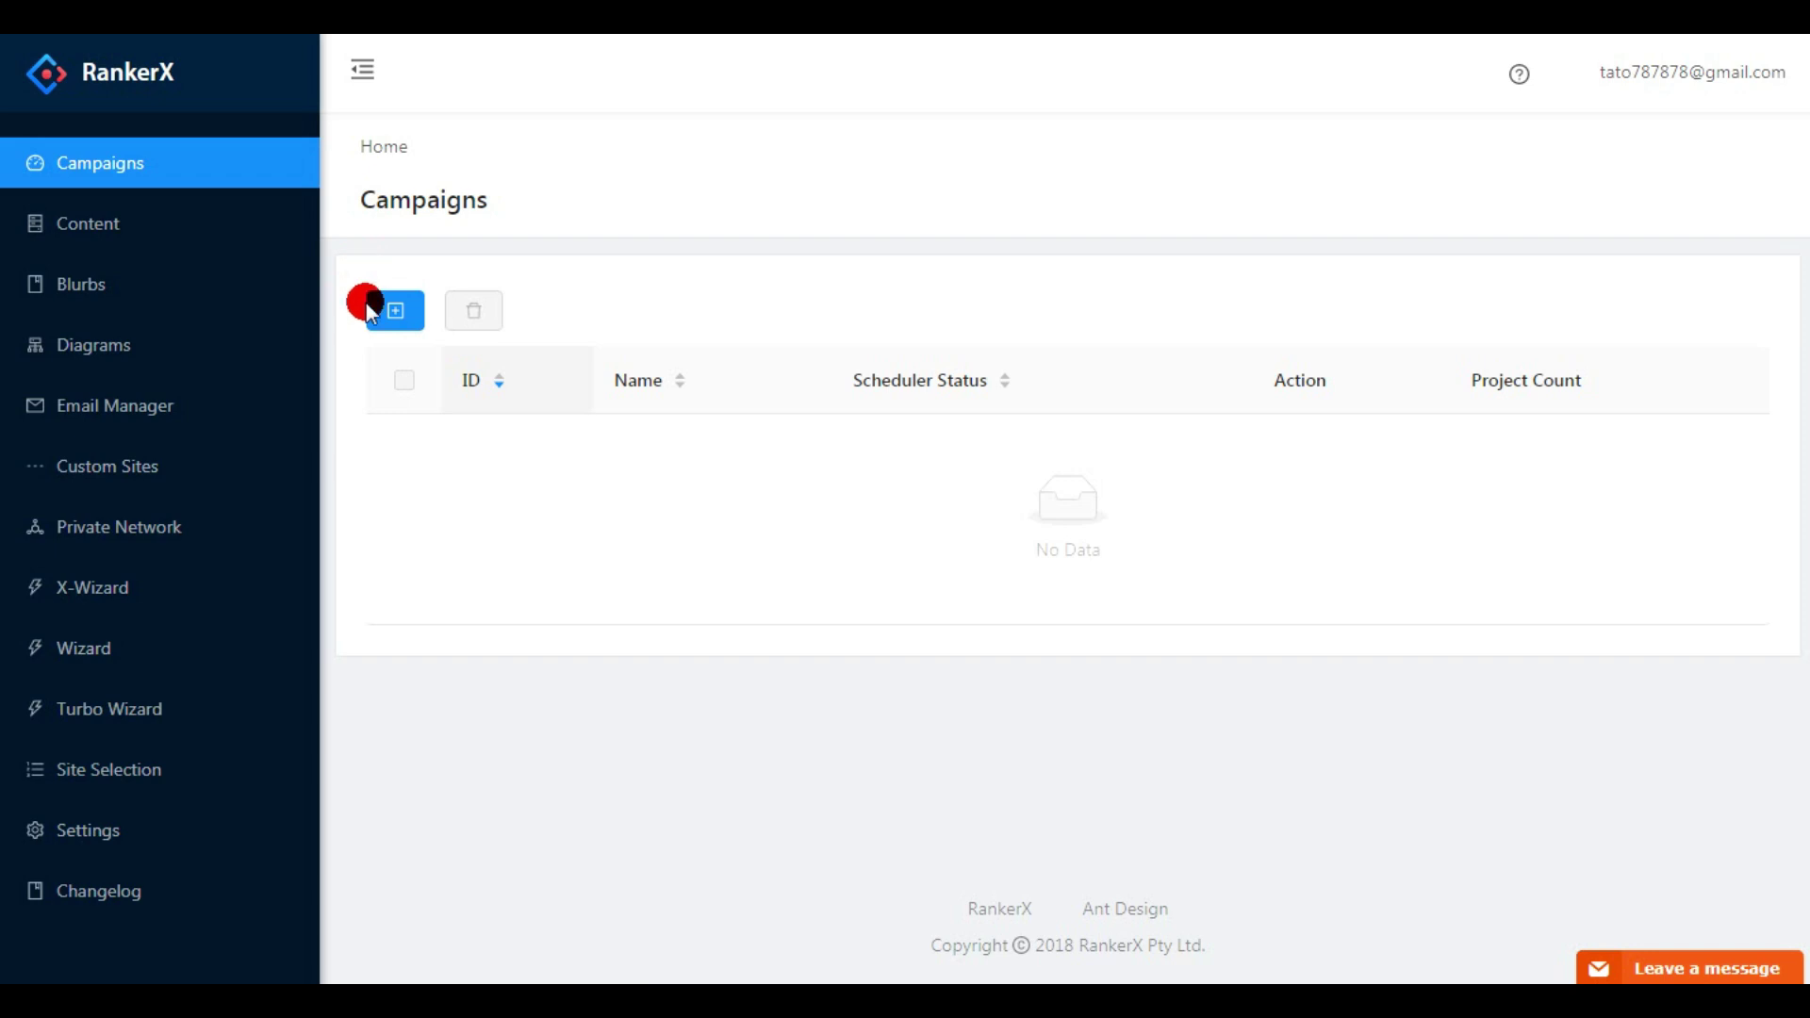
left_click(396, 314)
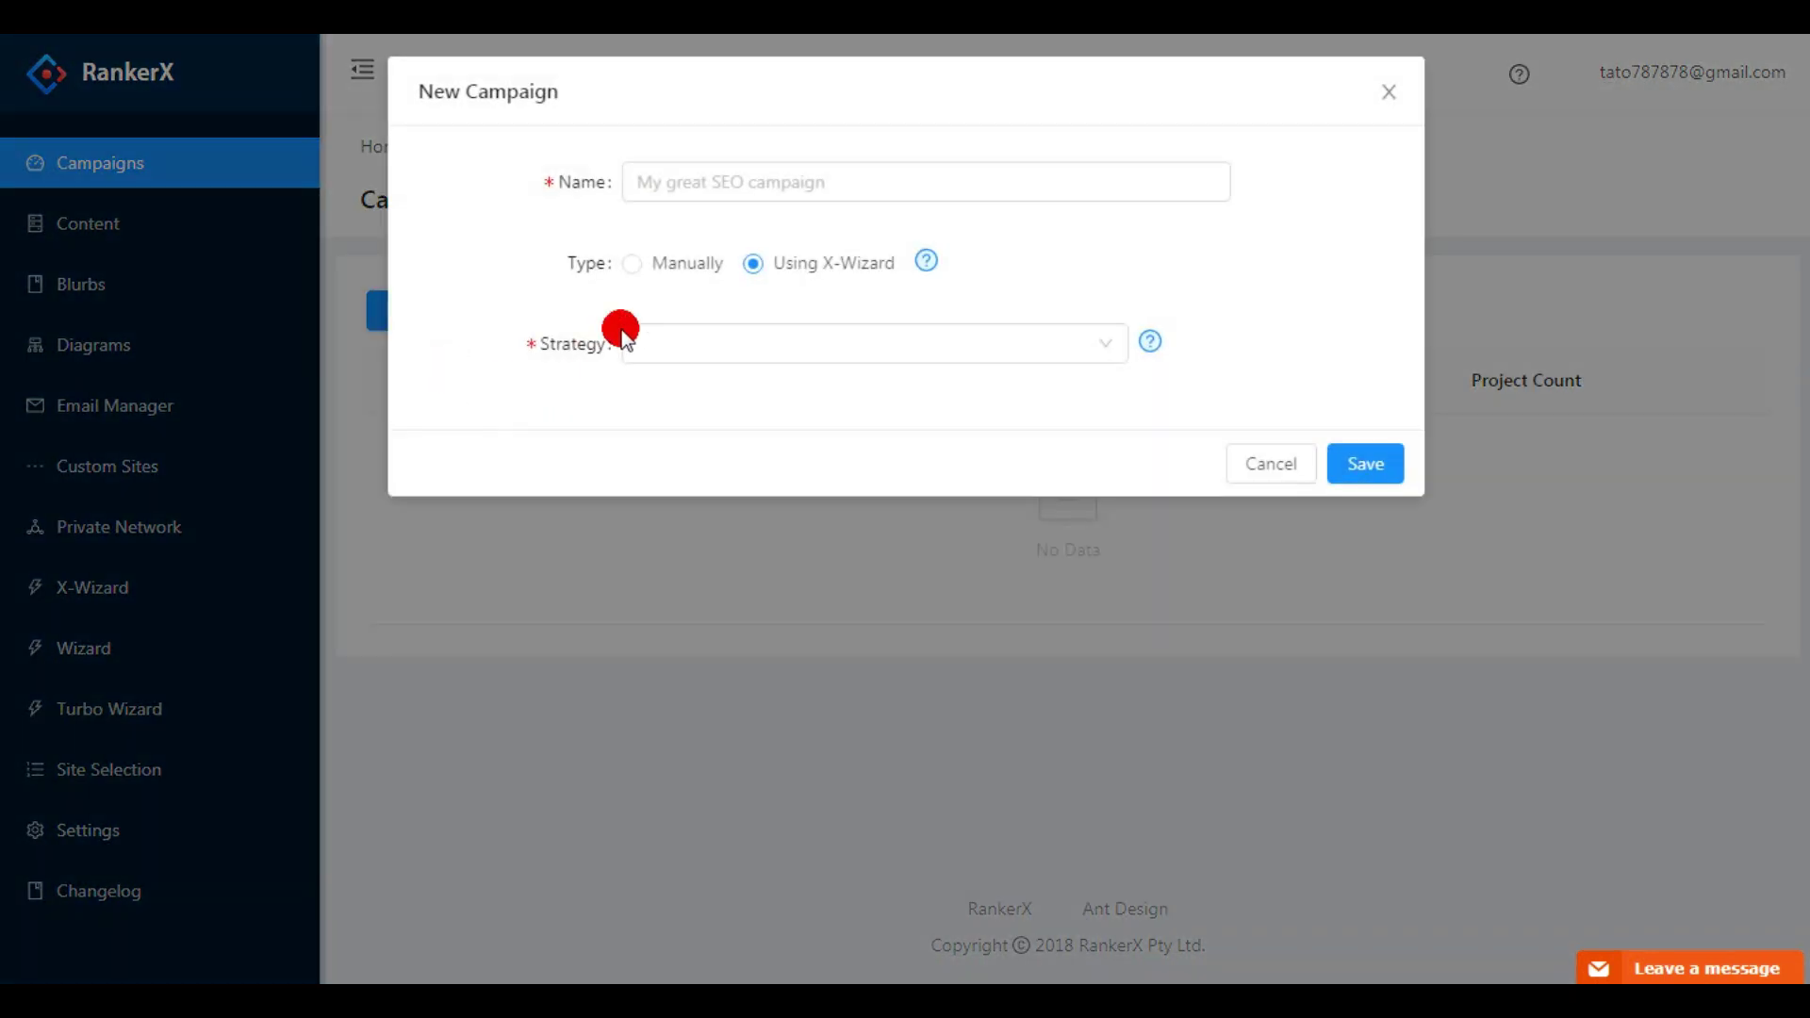
left_click(744, 184)
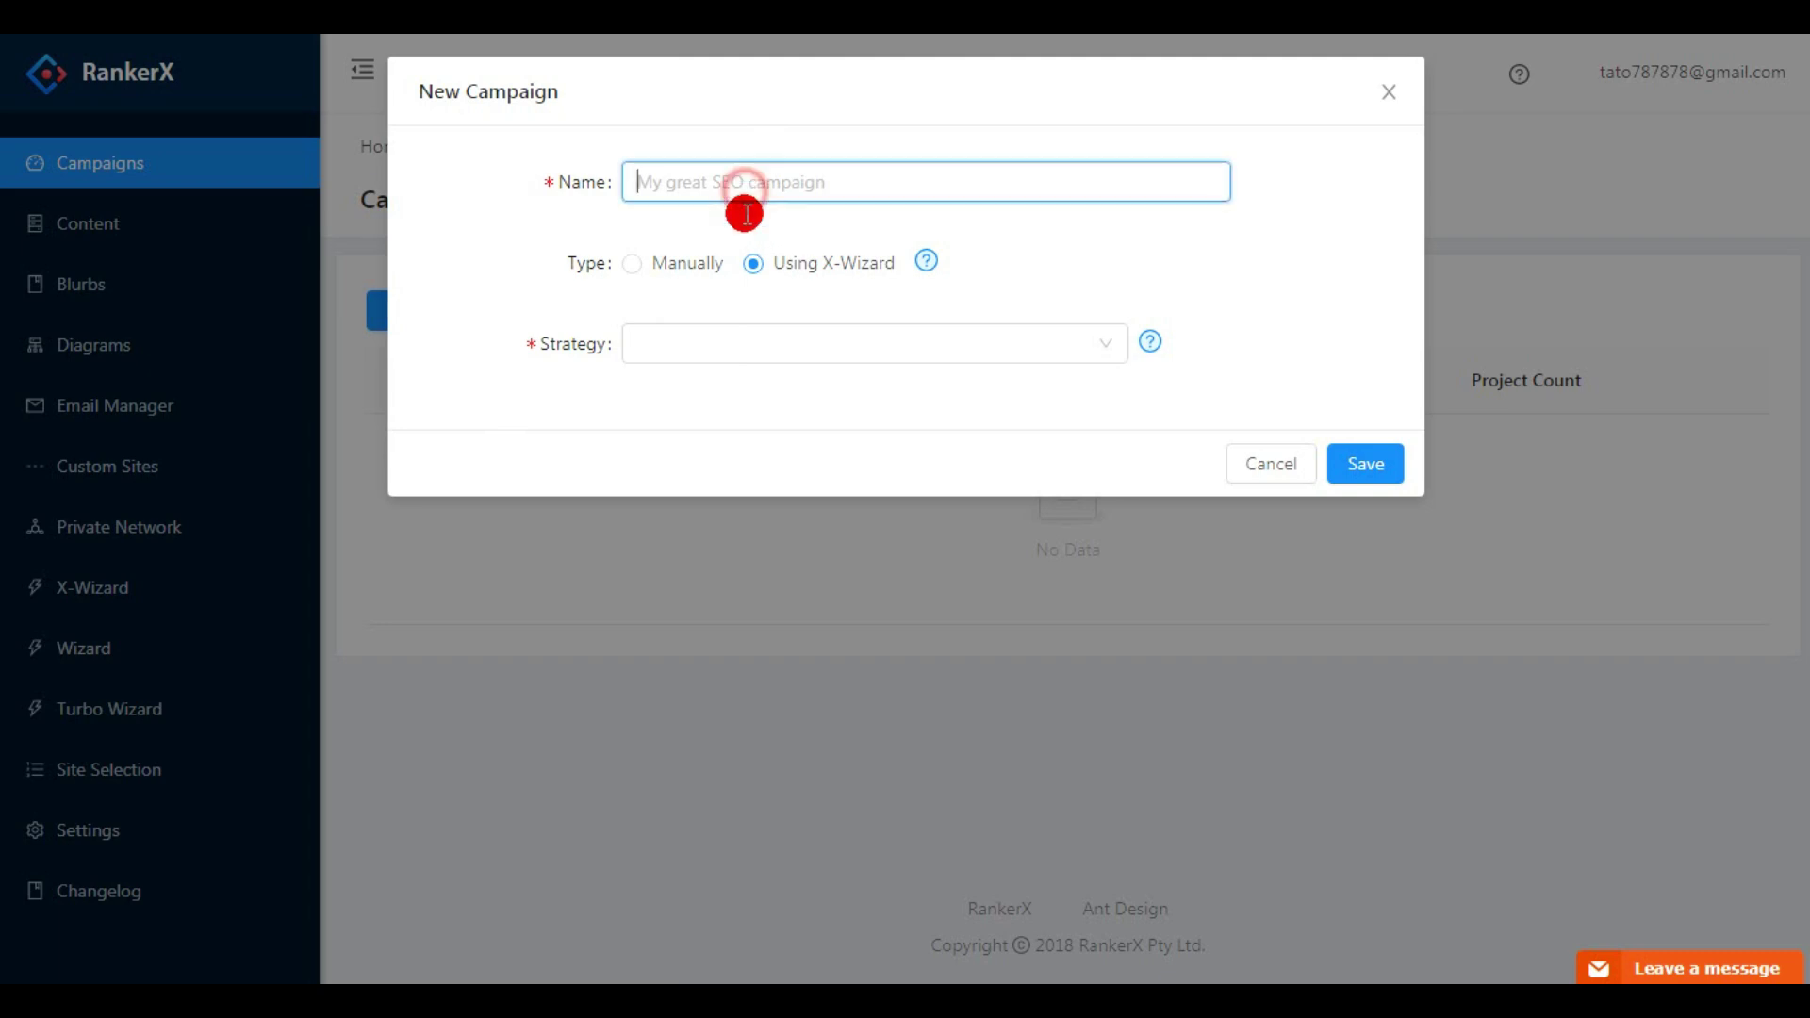
left_click(634, 264)
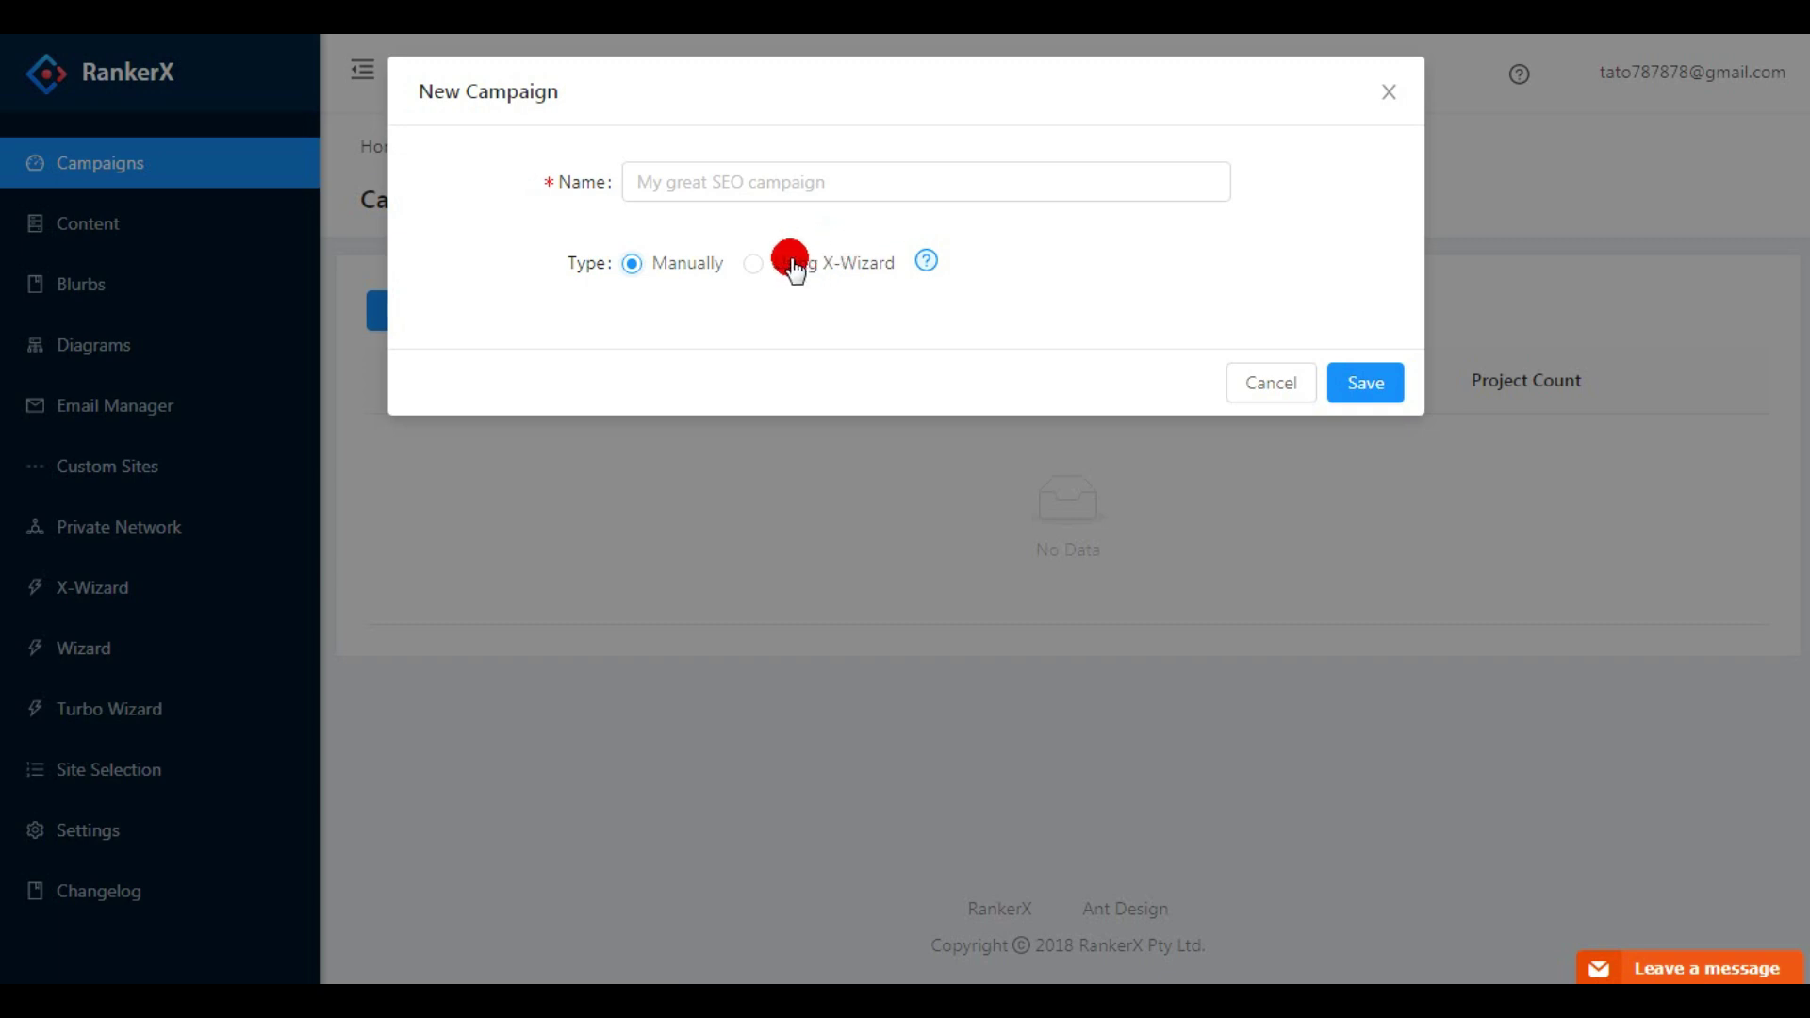
left_click(766, 268)
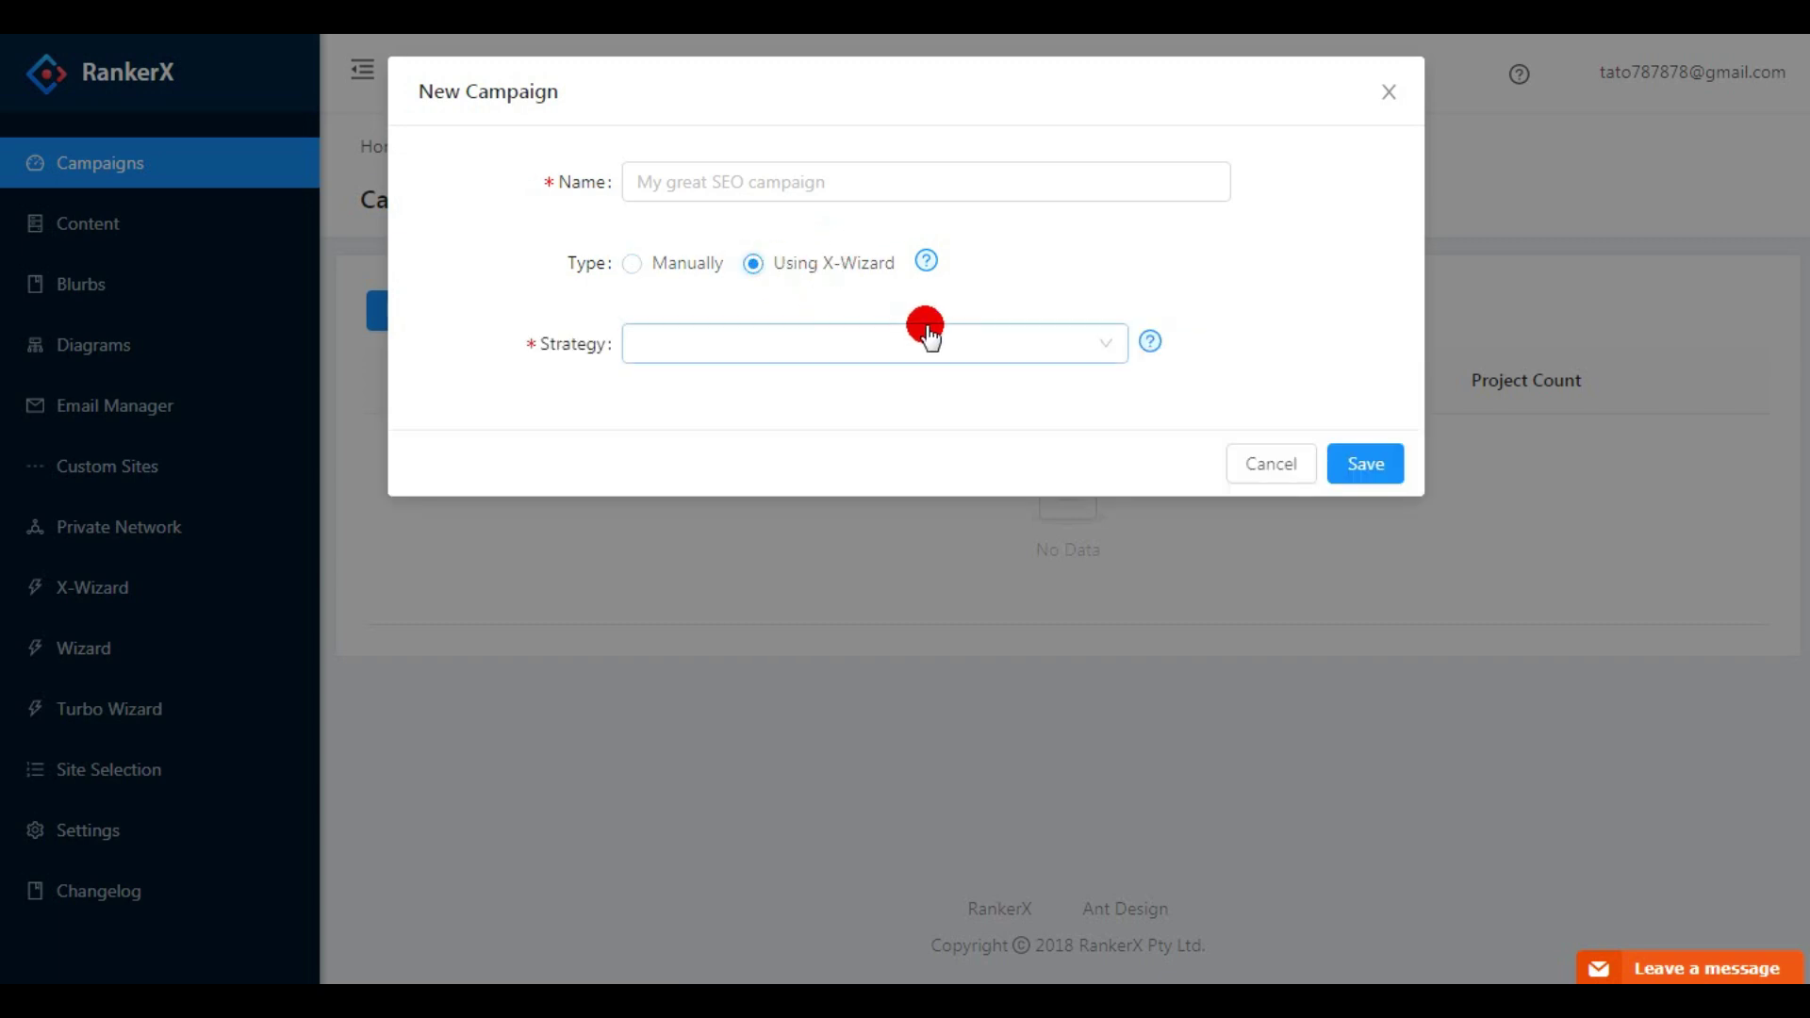
Review the available X-Wizard strategies, examine the SEO Expert link diagram, and cancel the new campaign.
left_click(893, 351)
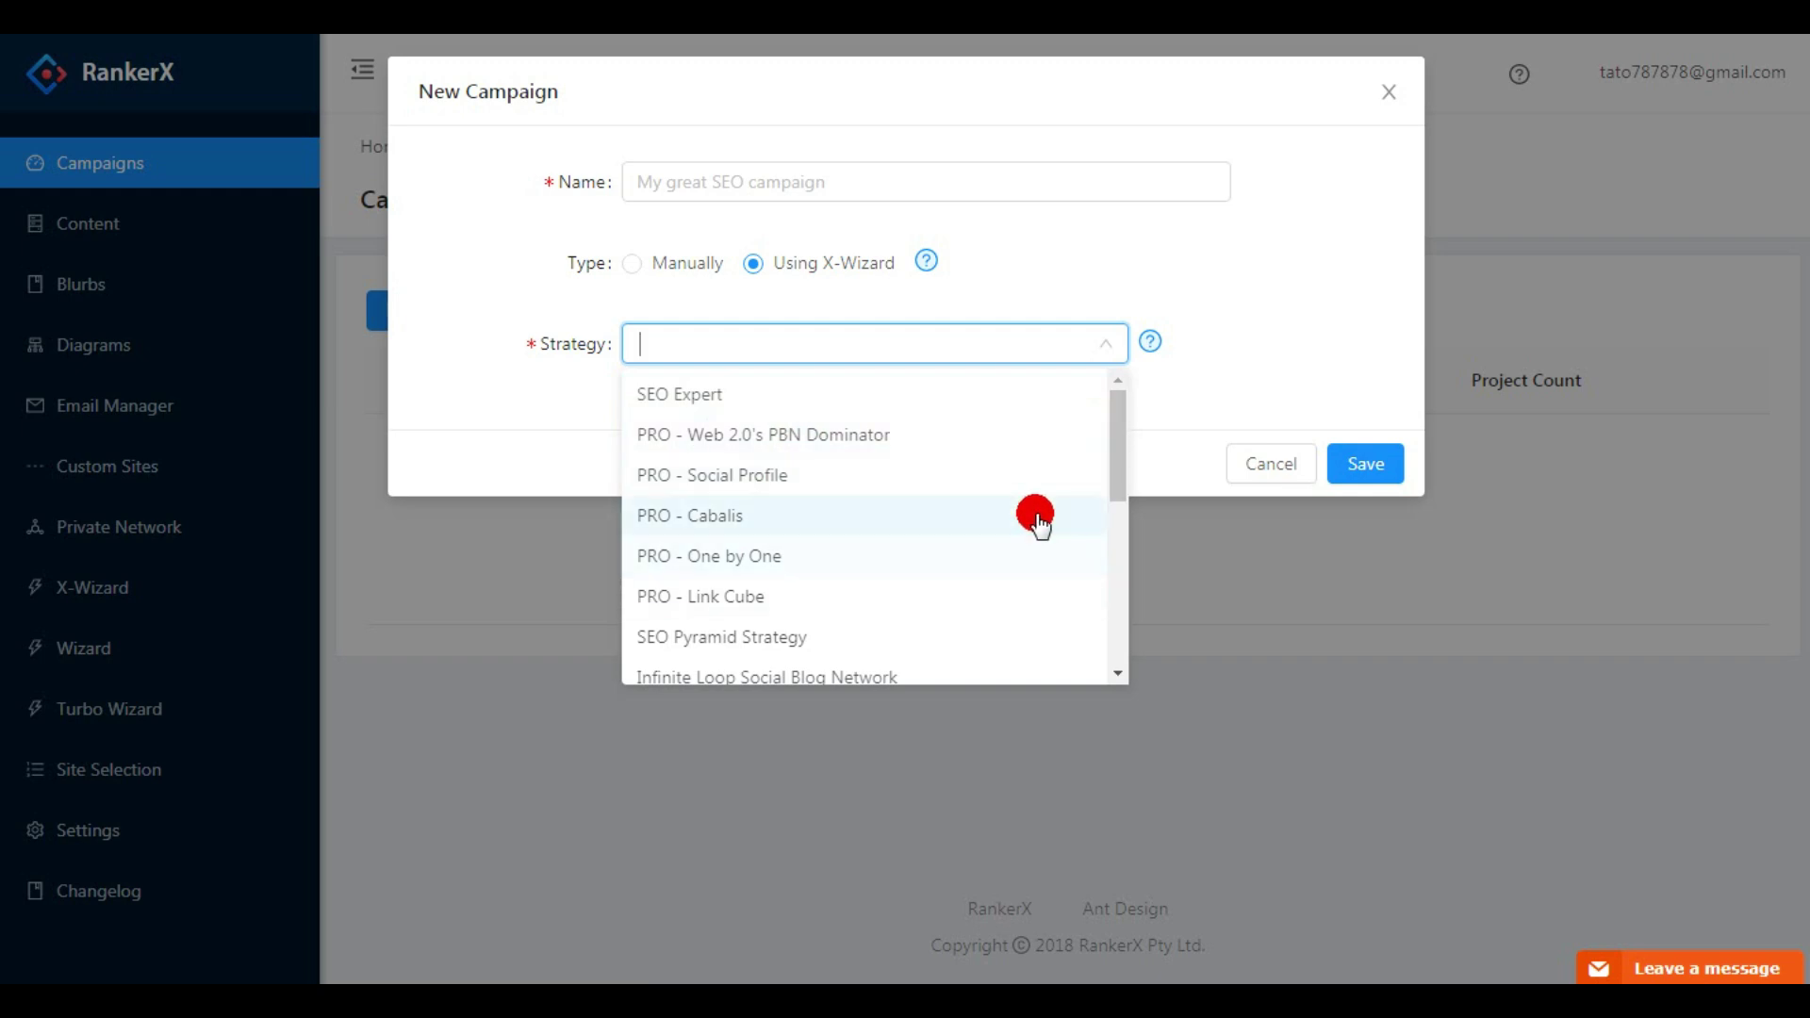
left_click_drag(1117, 453, 1113, 535)
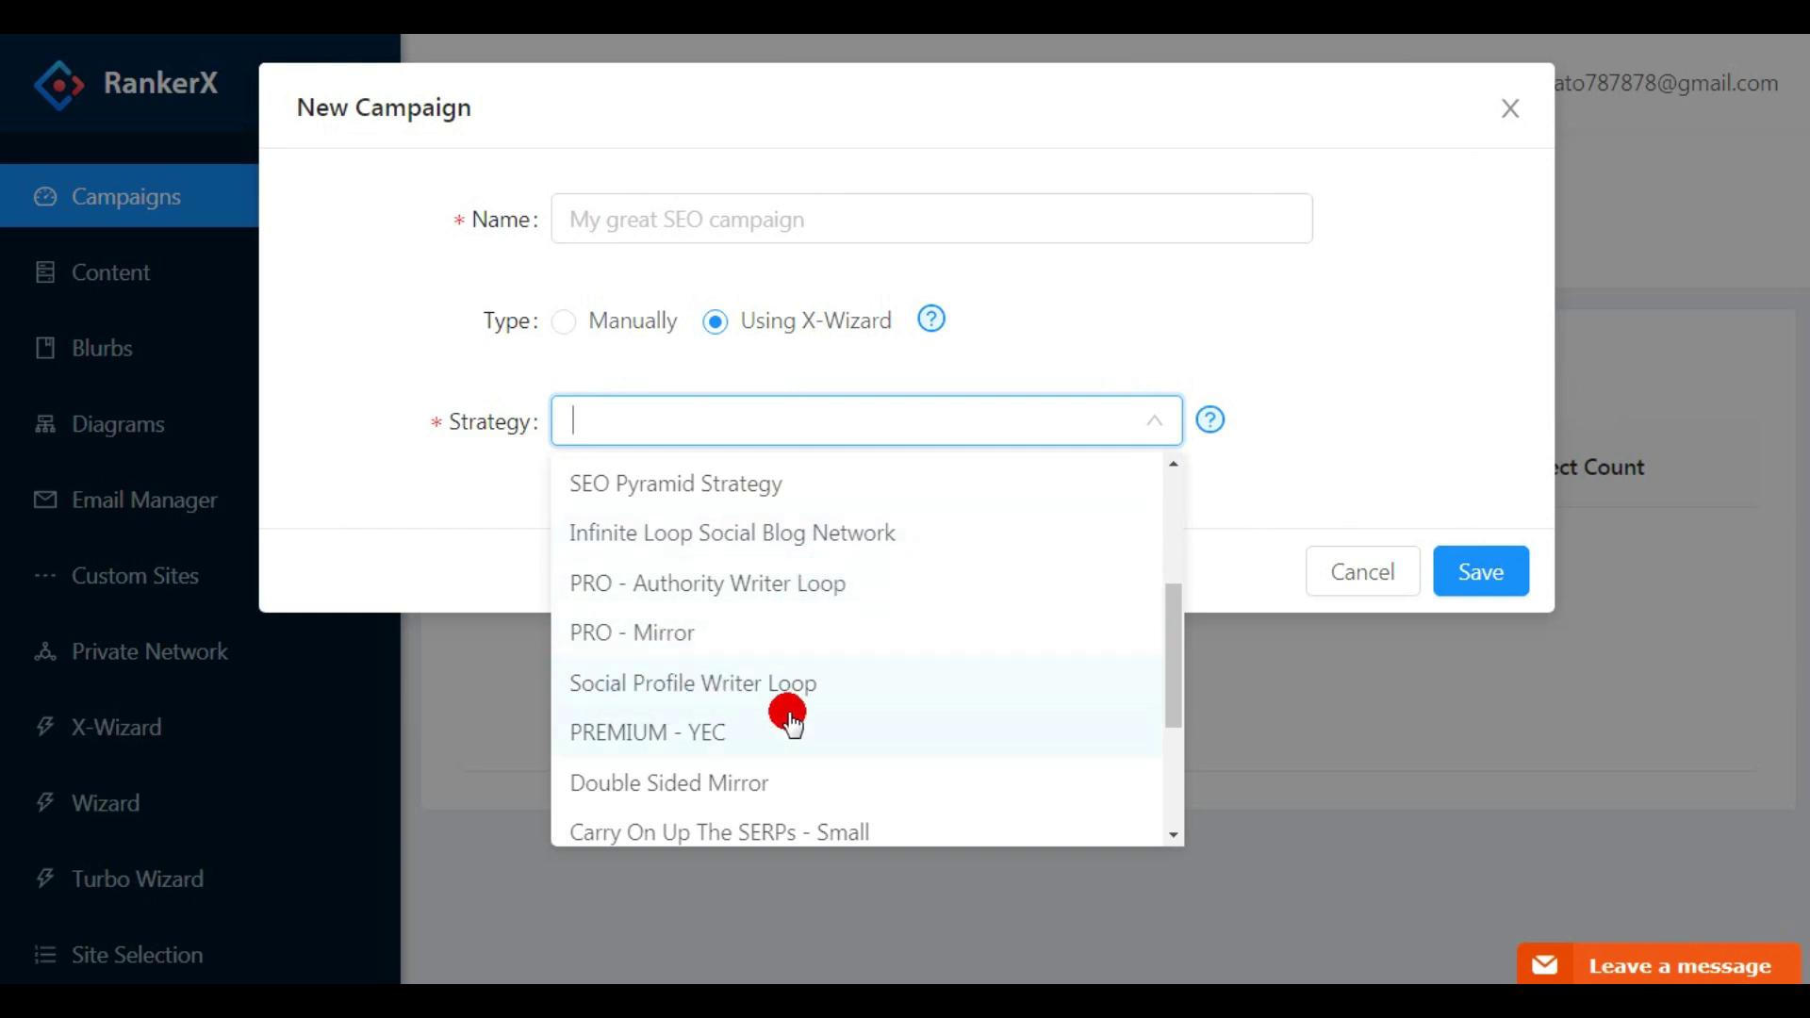
left_click_drag(1182, 670, 1171, 760)
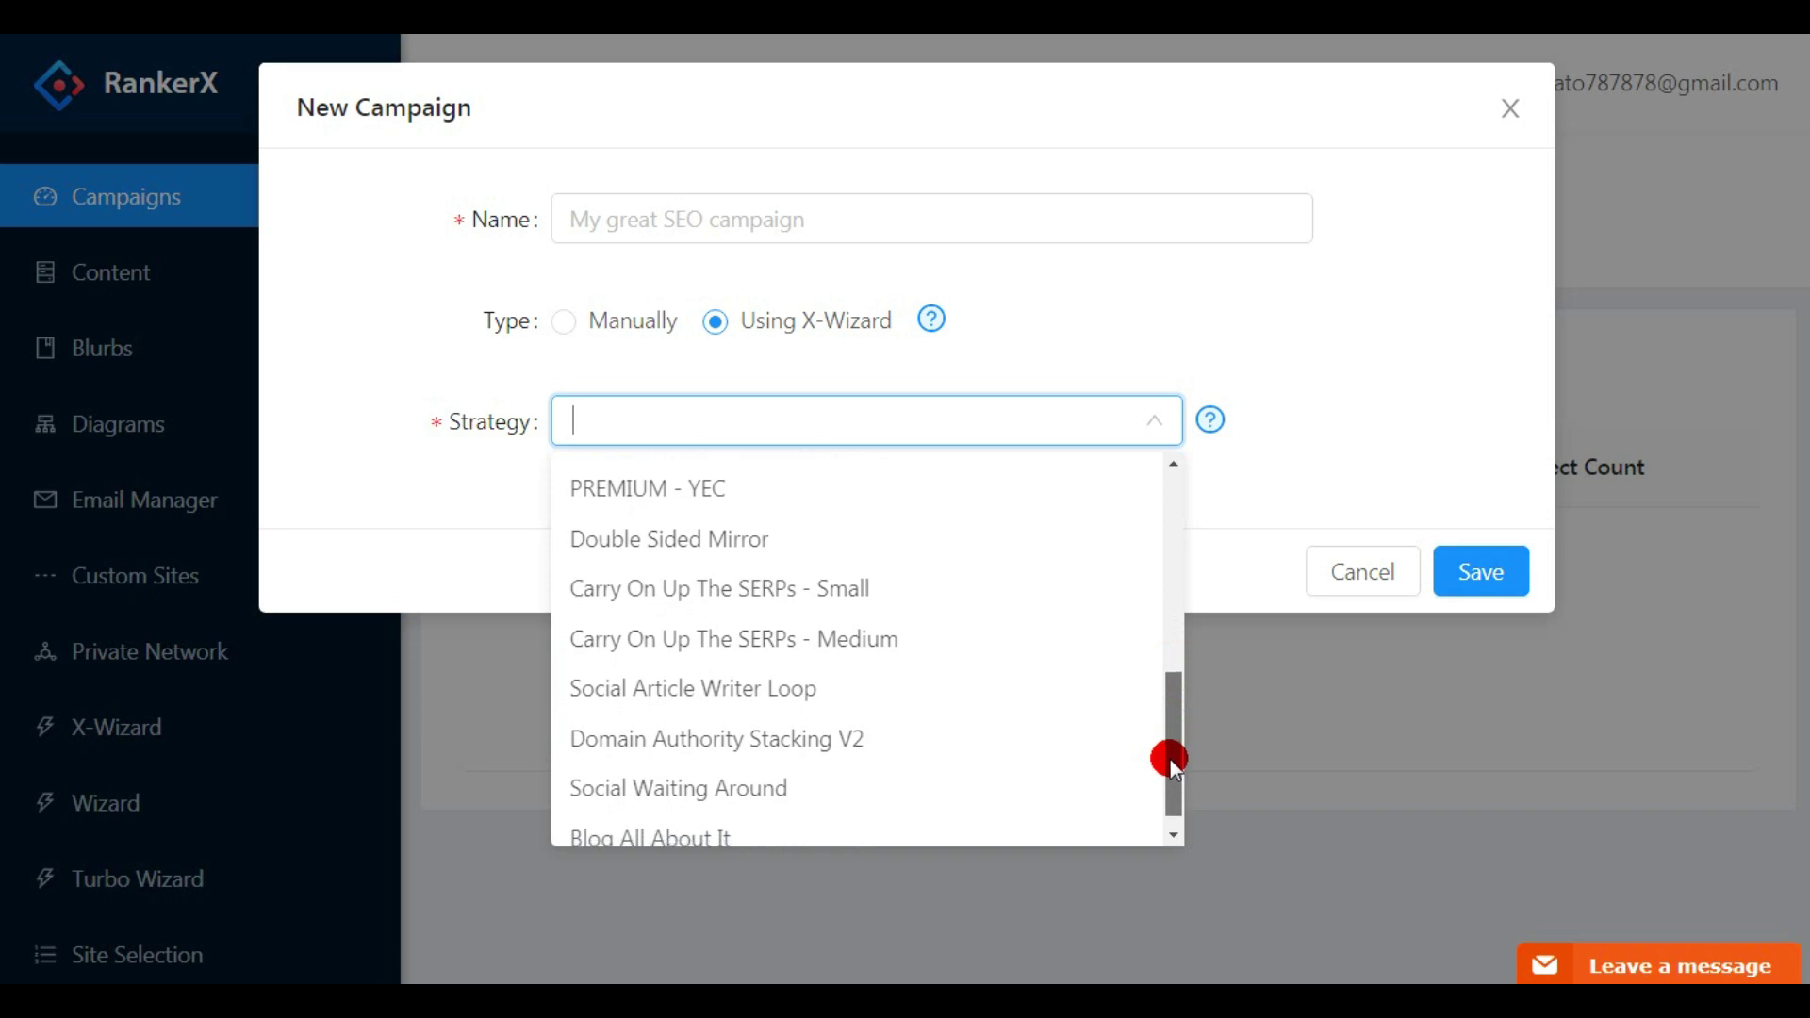
left_click_drag(1169, 759, 1169, 761)
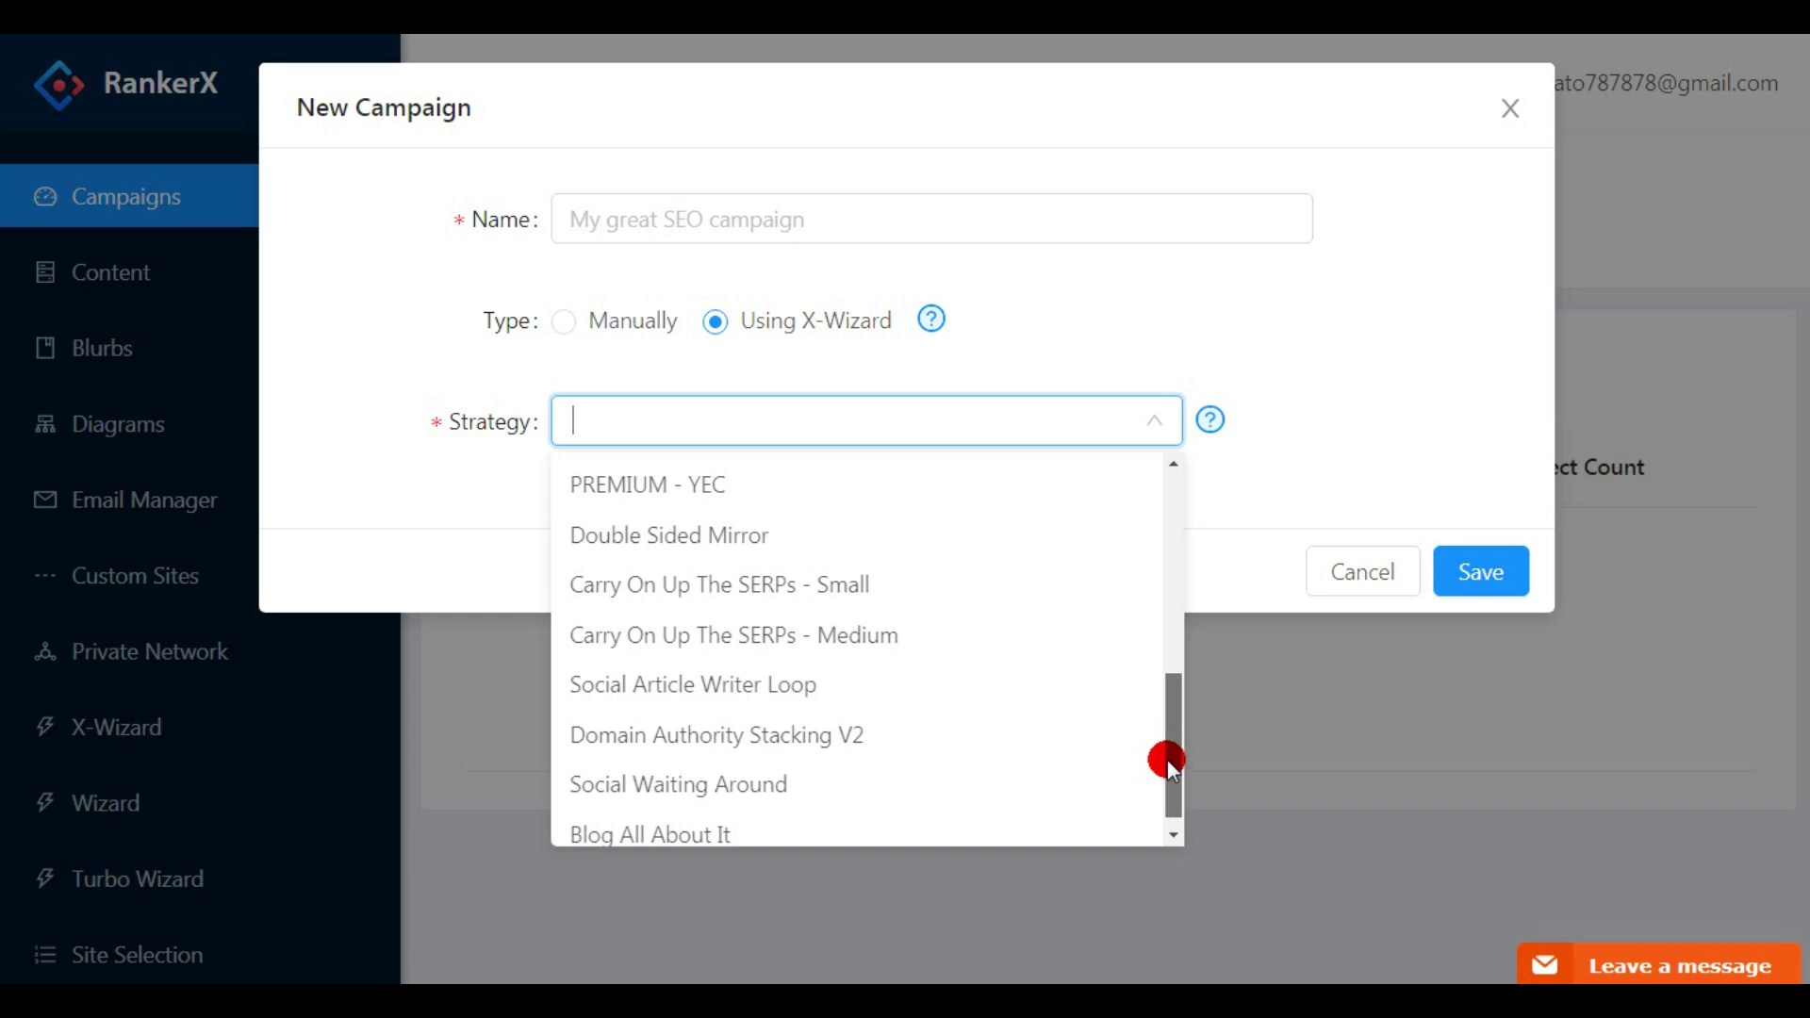
left_click_drag(1167, 760, 1163, 828)
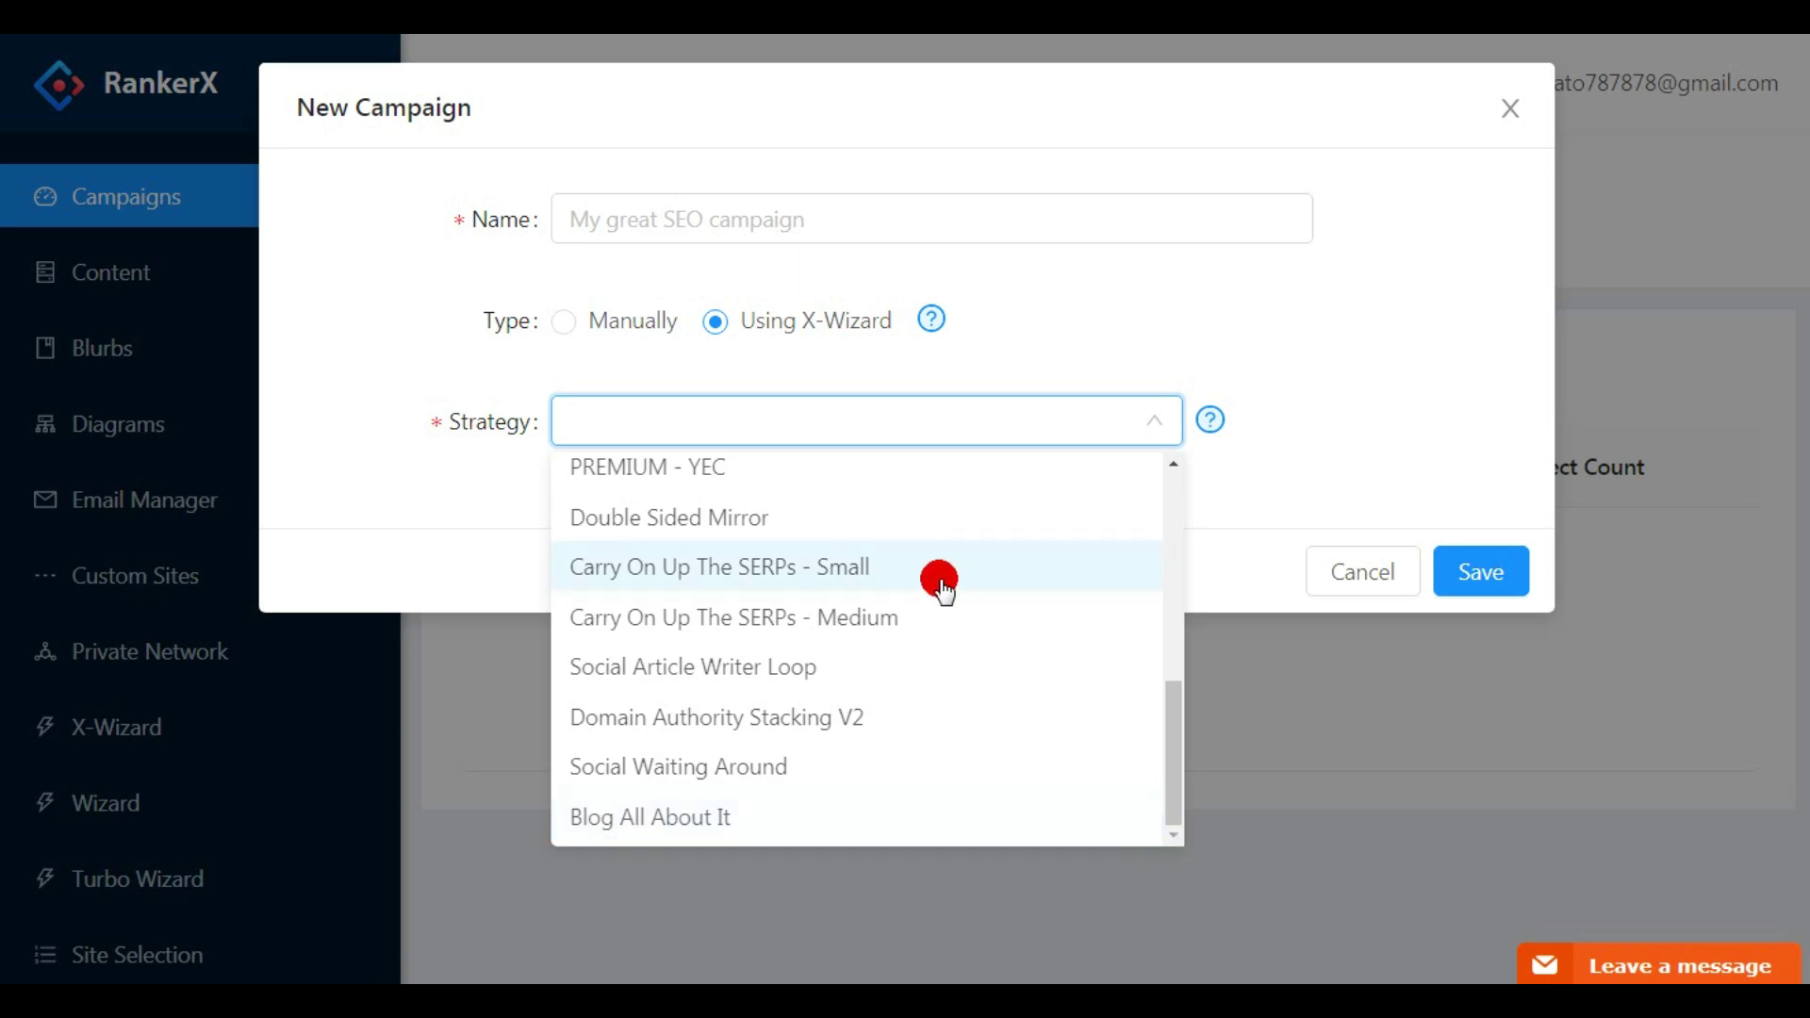
scroll(719, 481, "up", 1)
left_click_drag(1168, 740, 1166, 517)
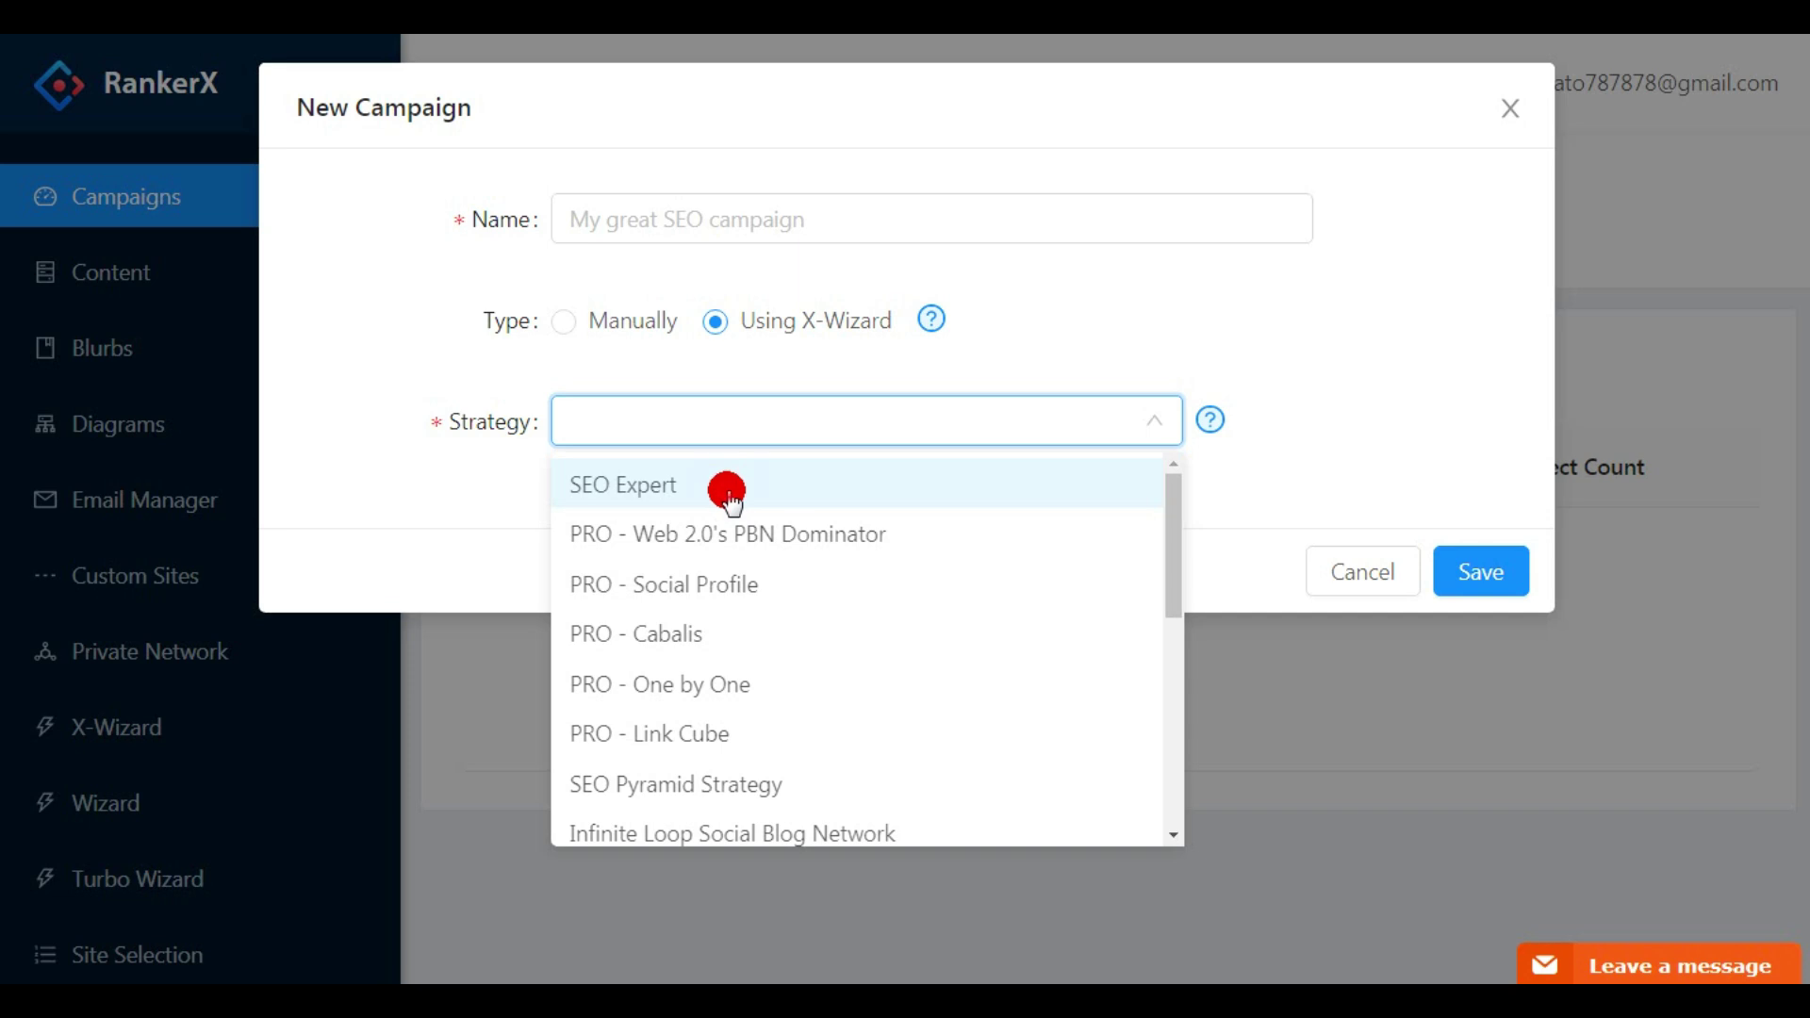
left_click(728, 490)
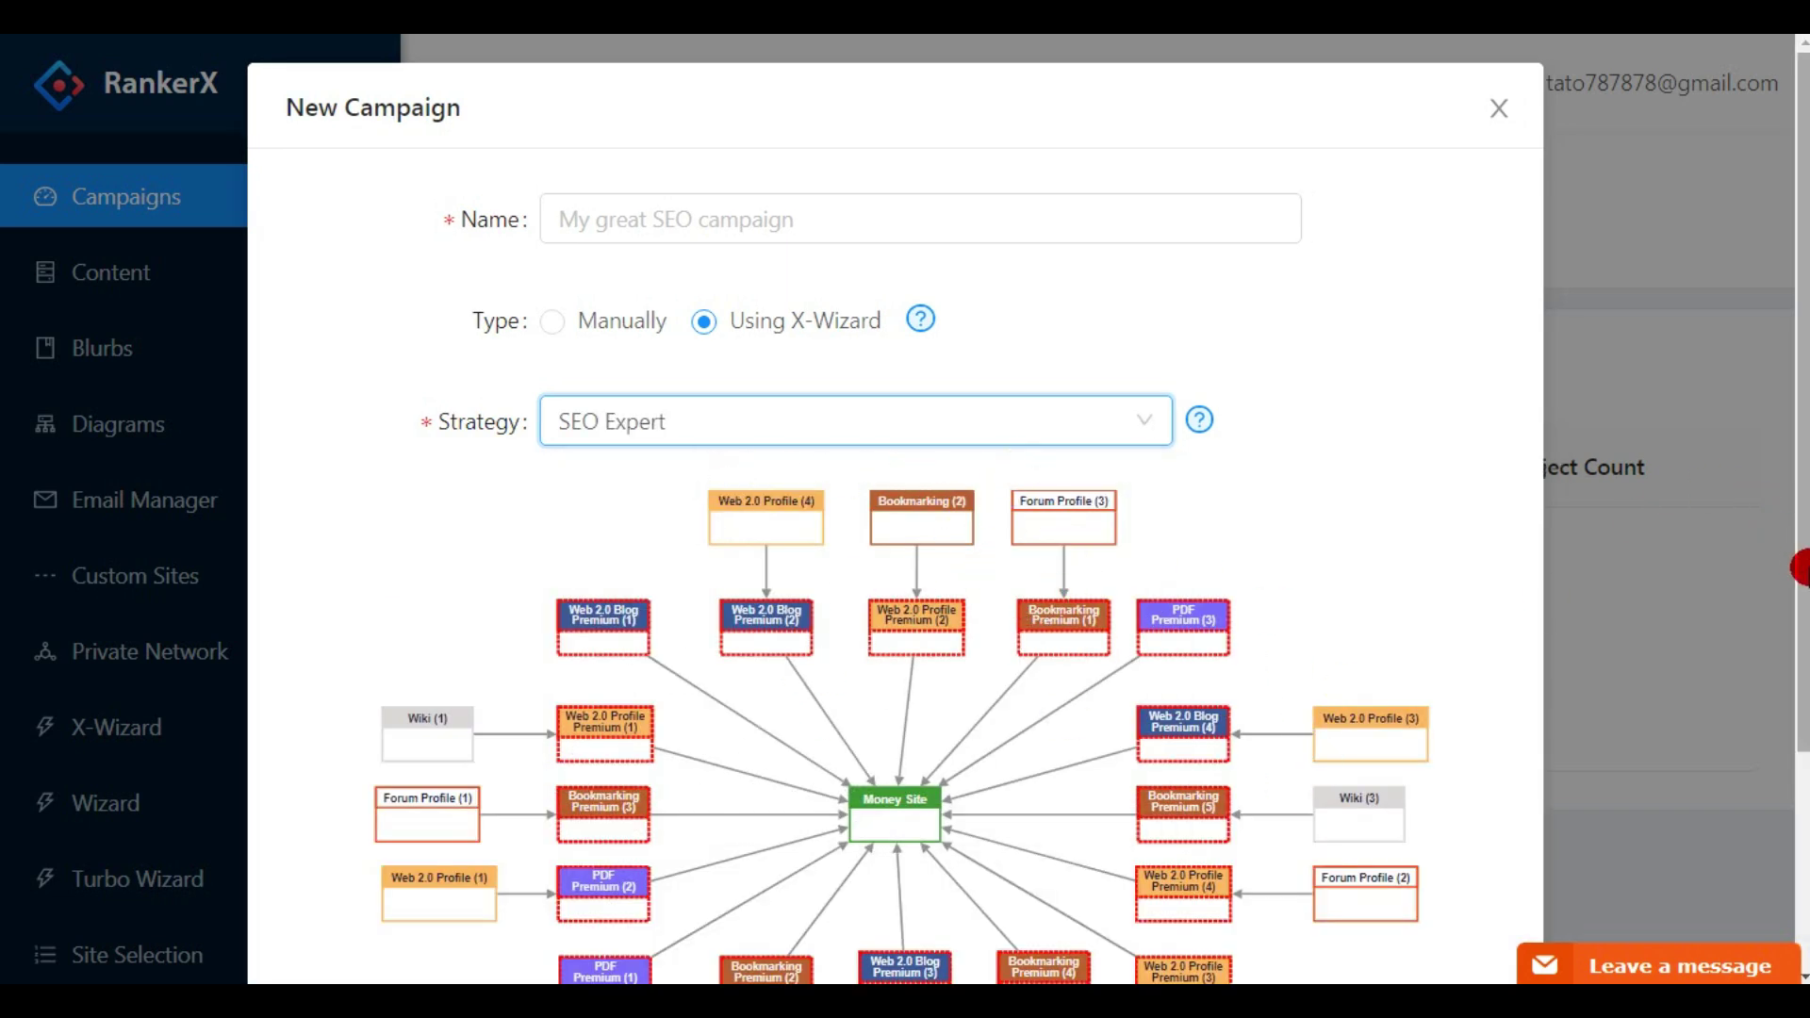
scroll(1800, 565, "down", 3)
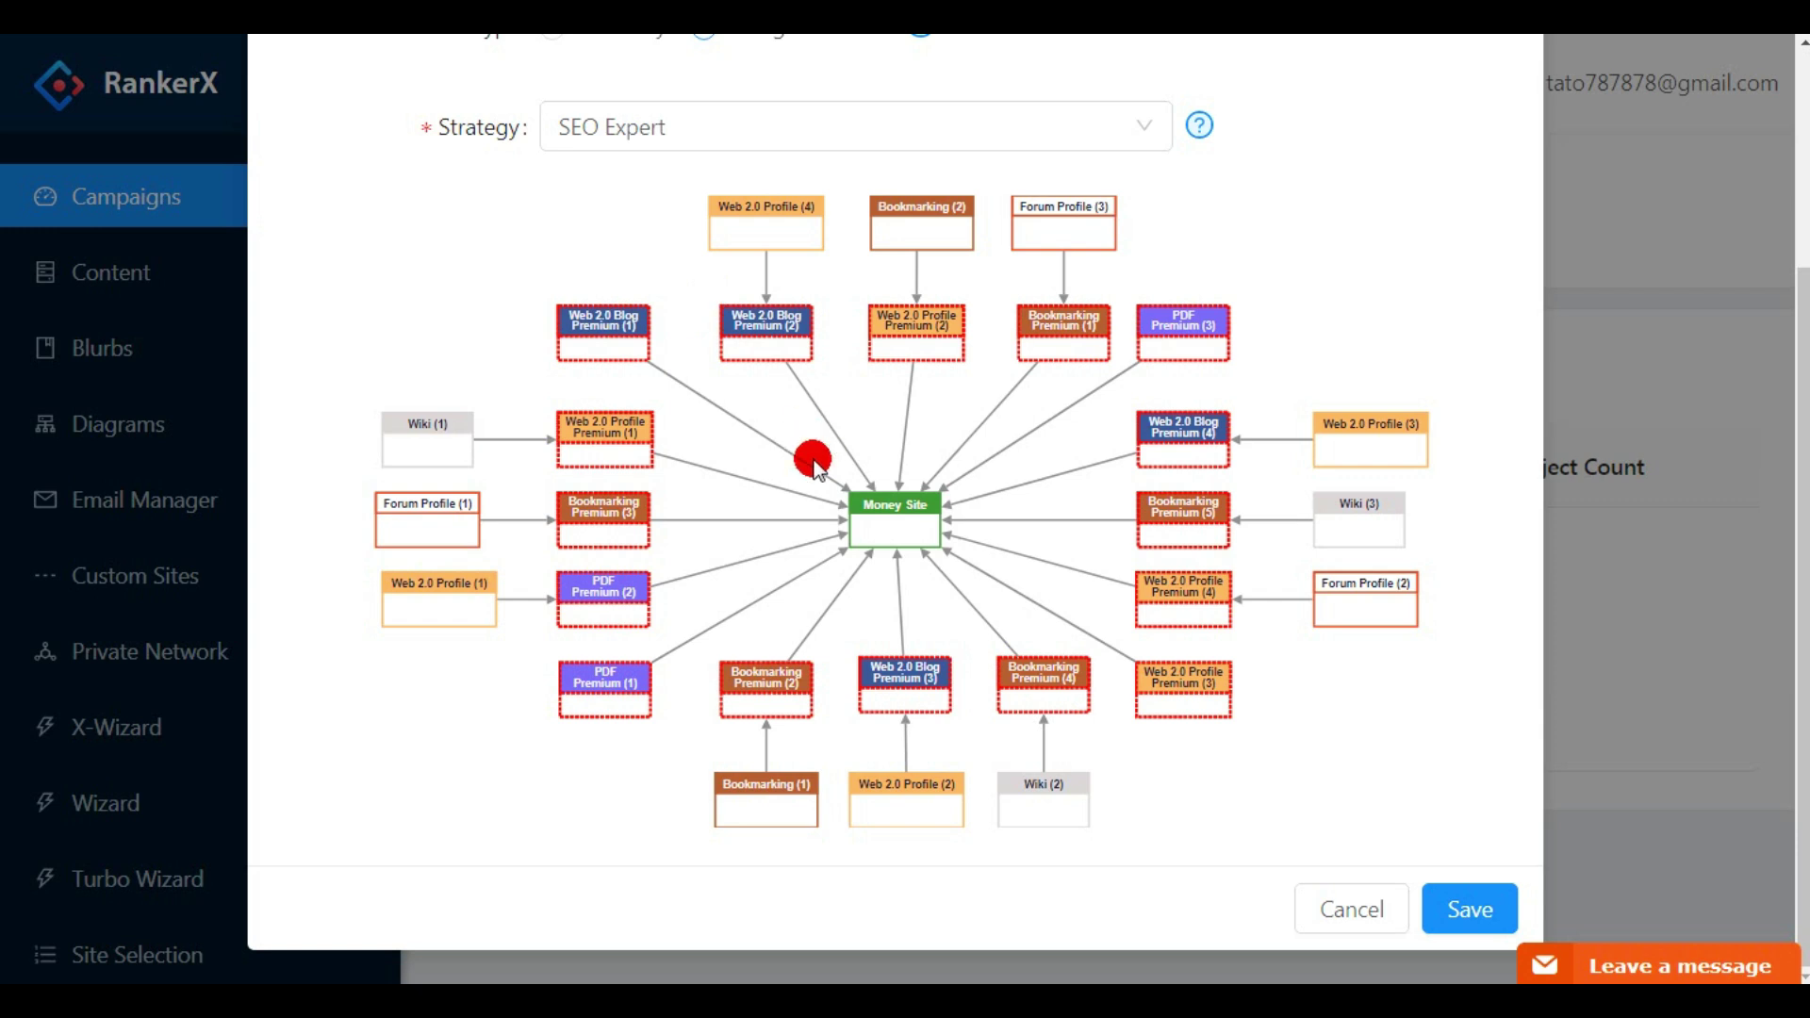
left_click(1349, 910)
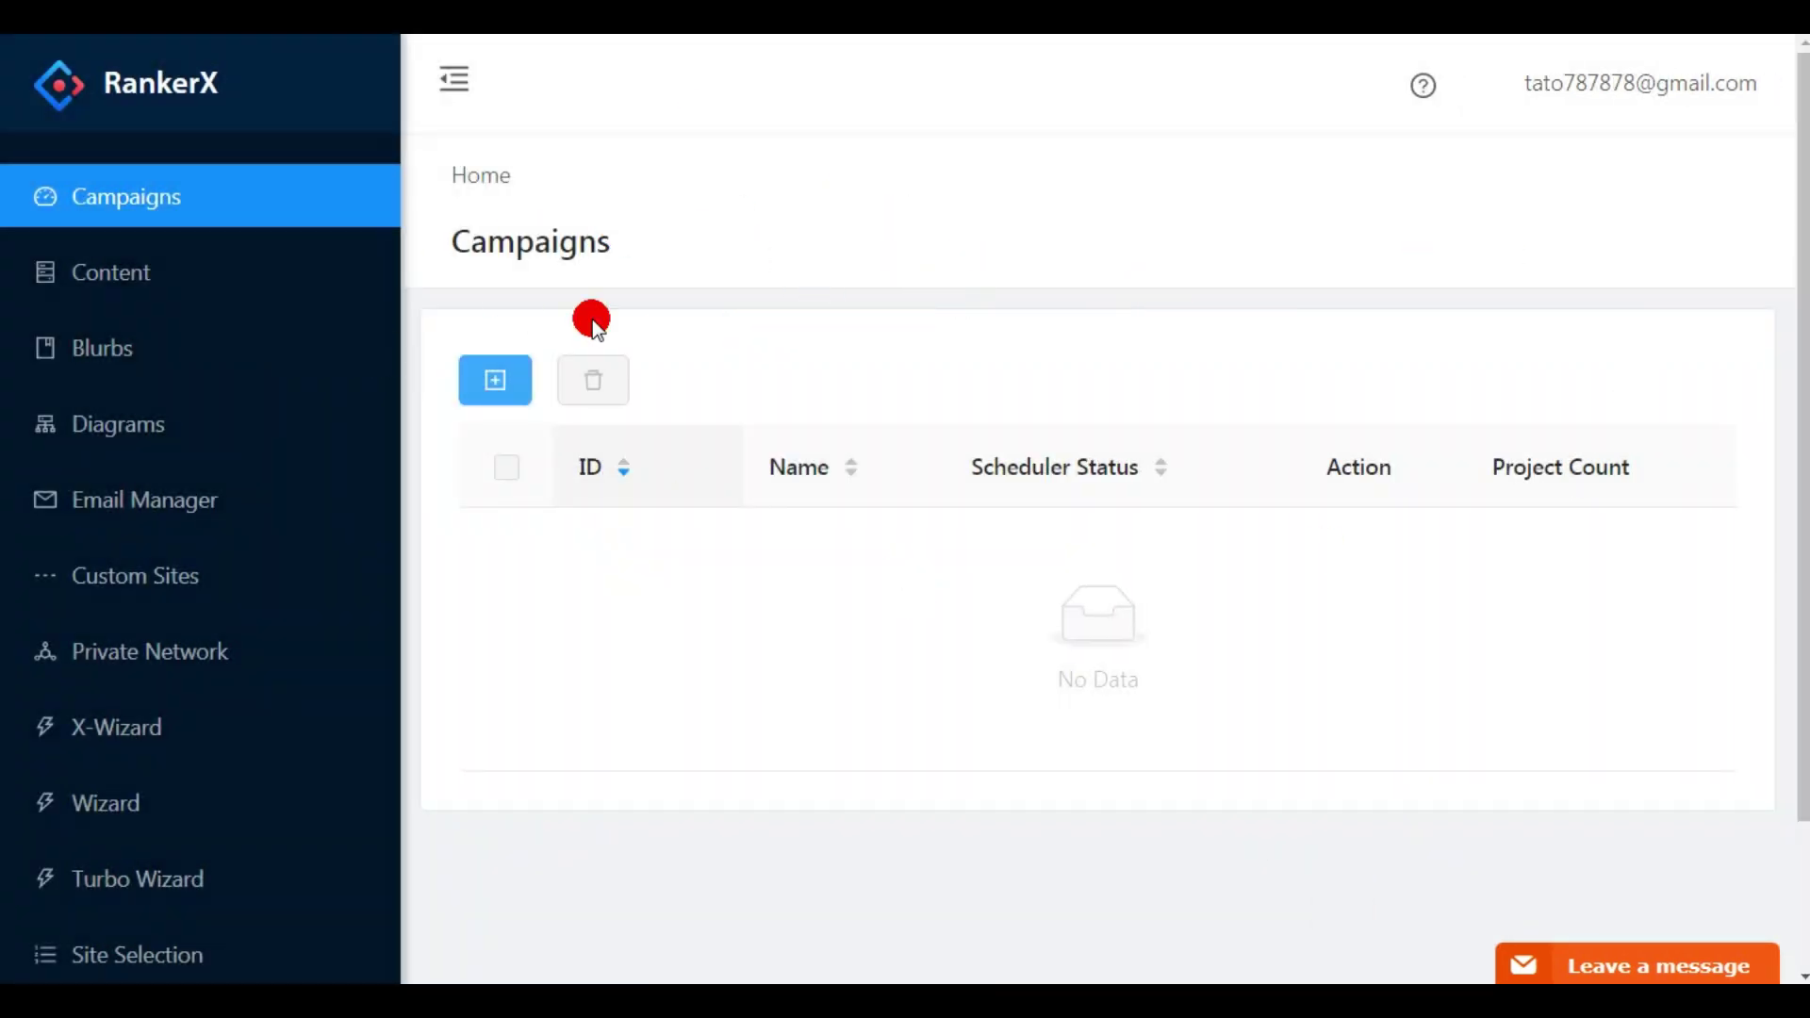
Delete the existing "indrak" group from the content groups.
left_click(113, 278)
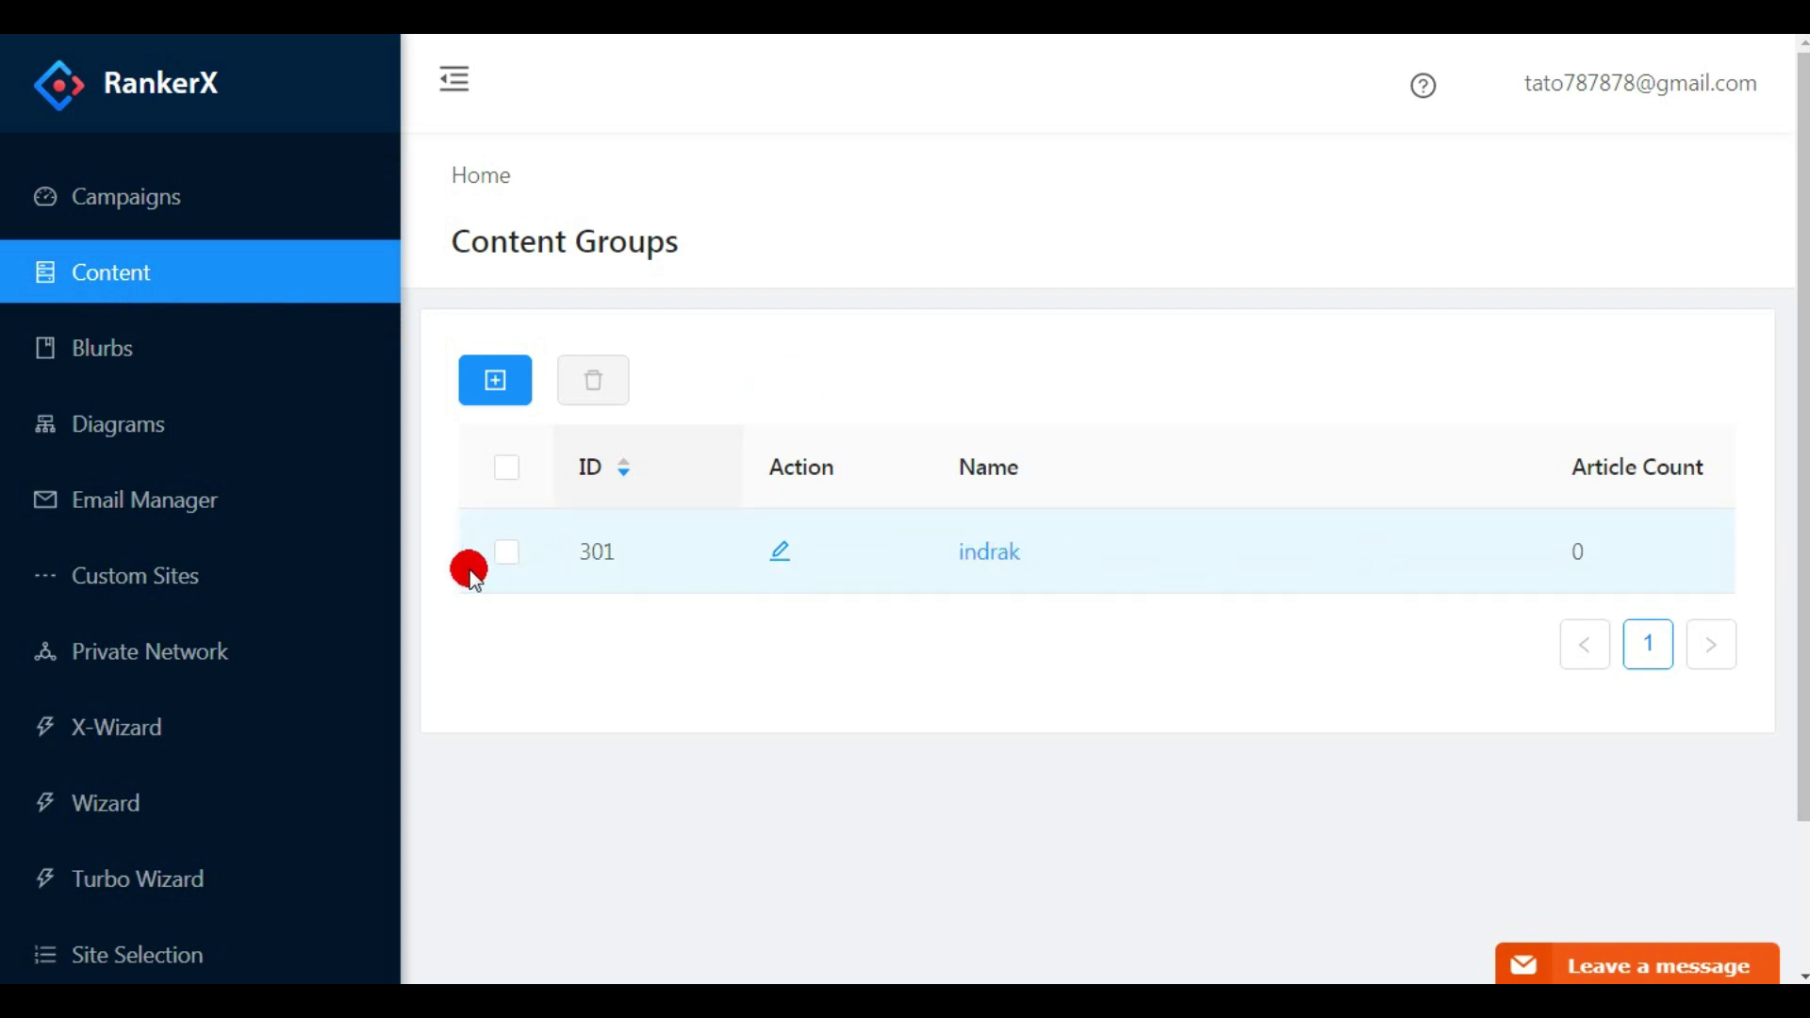
left_click(507, 552)
left_click(584, 382)
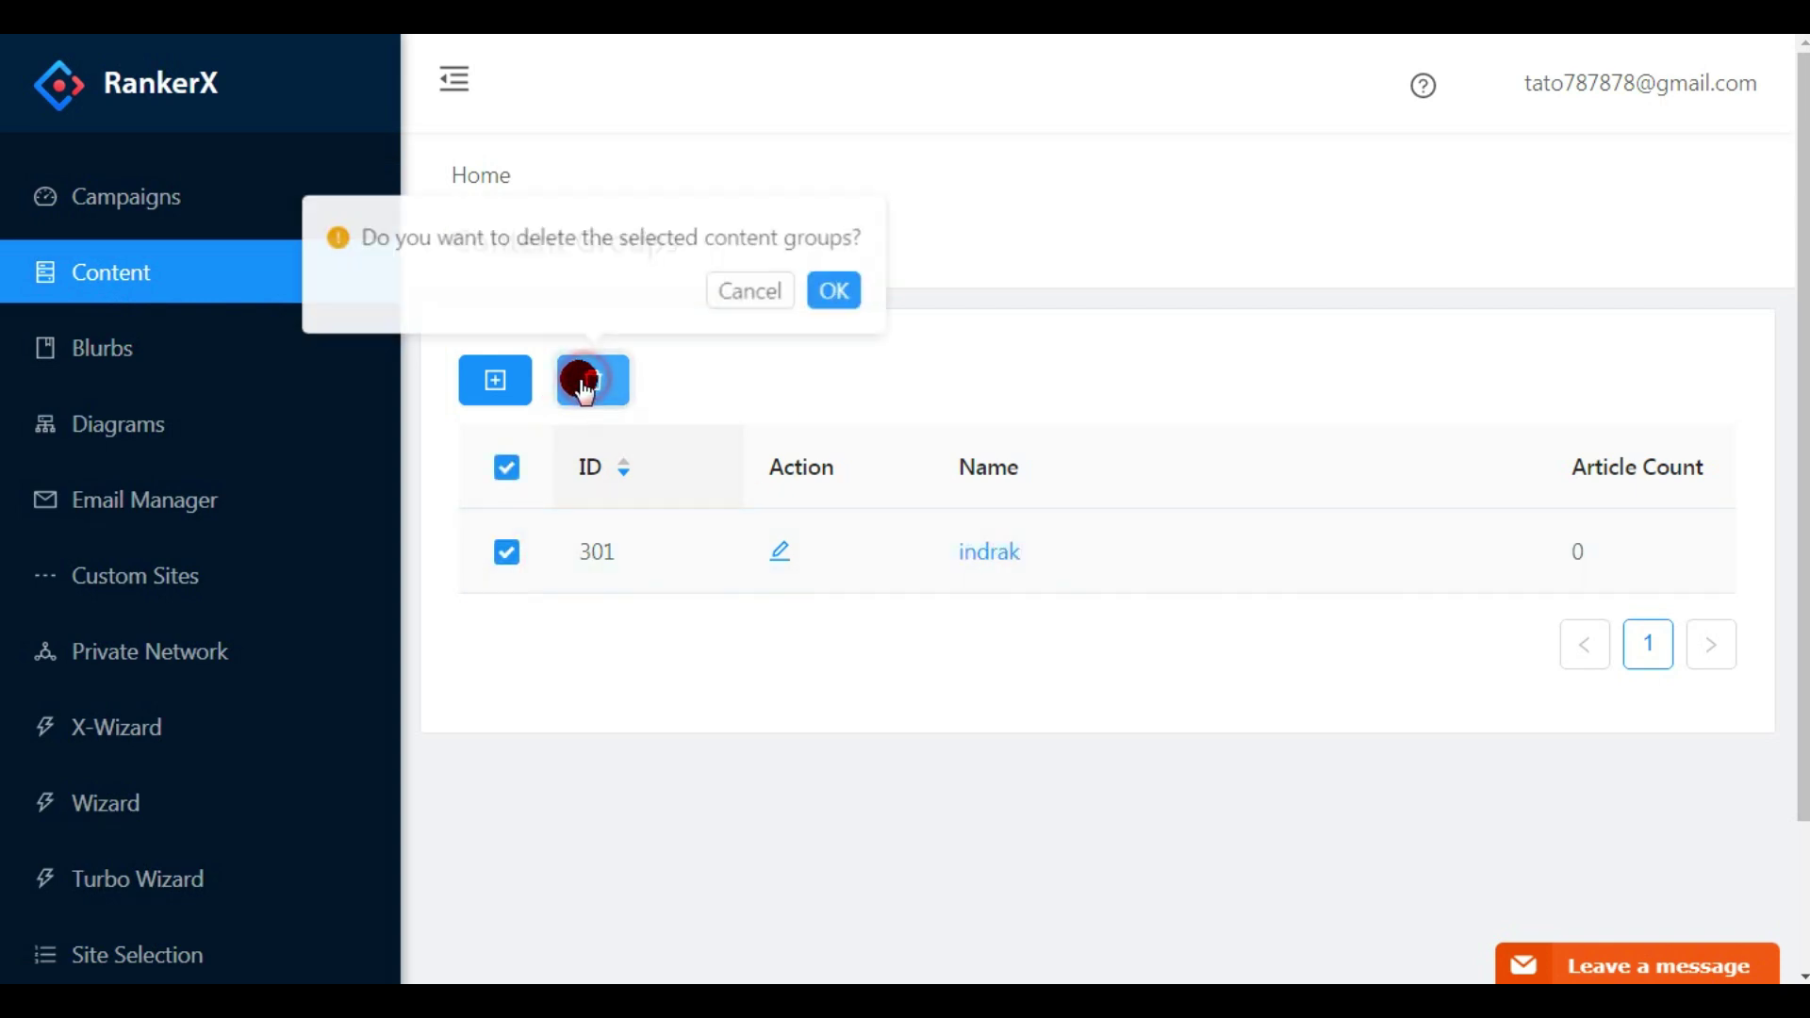
left_click(829, 292)
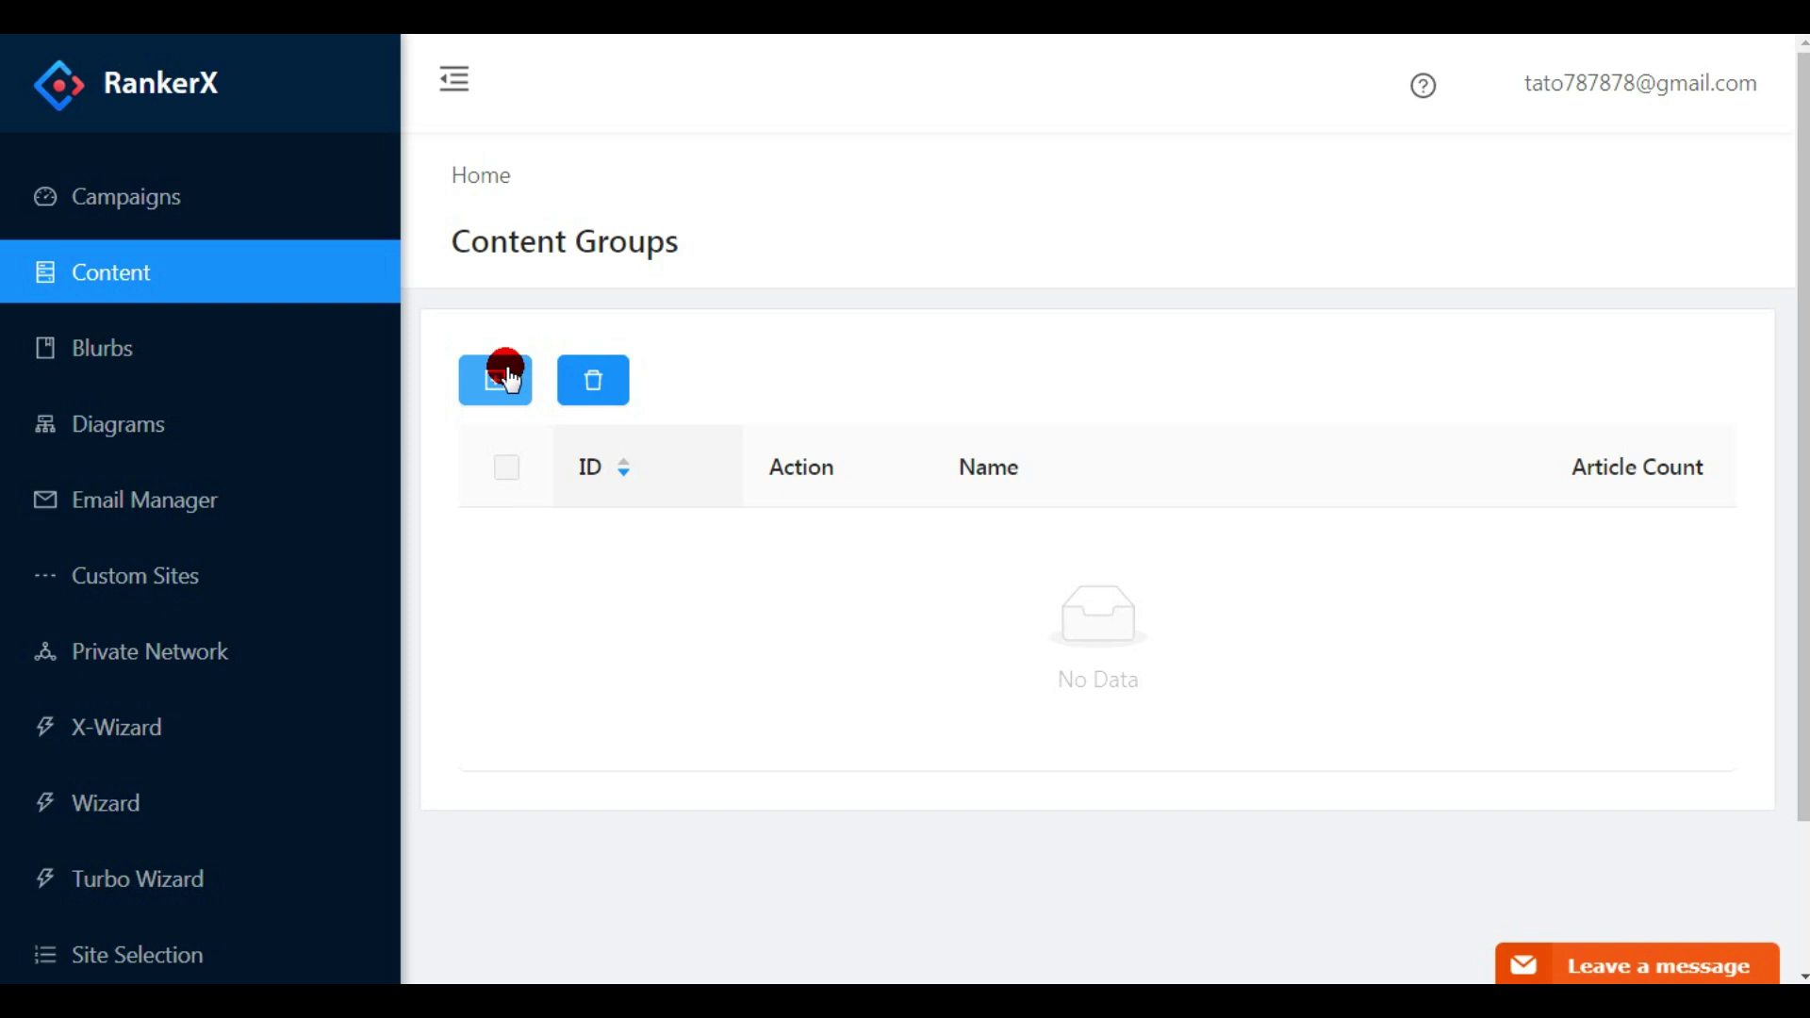
Create a new content group named "indrak".
left_click(506, 377)
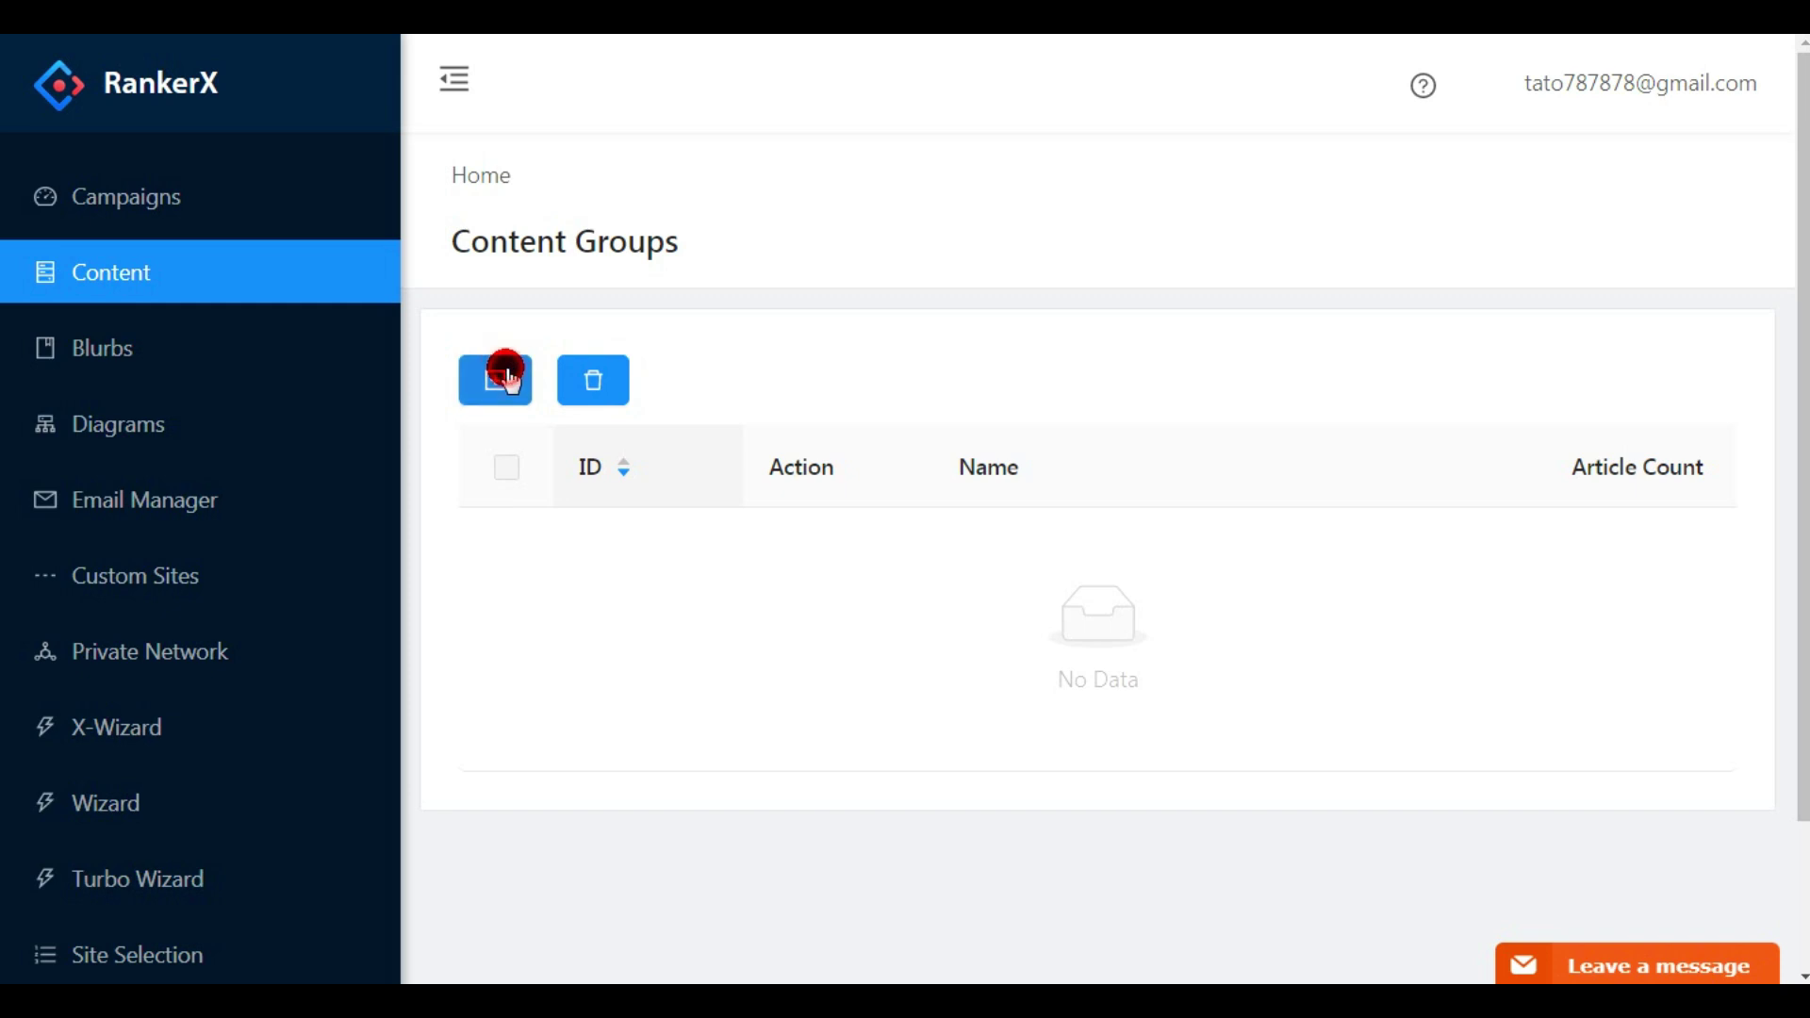
left_click(1058, 340)
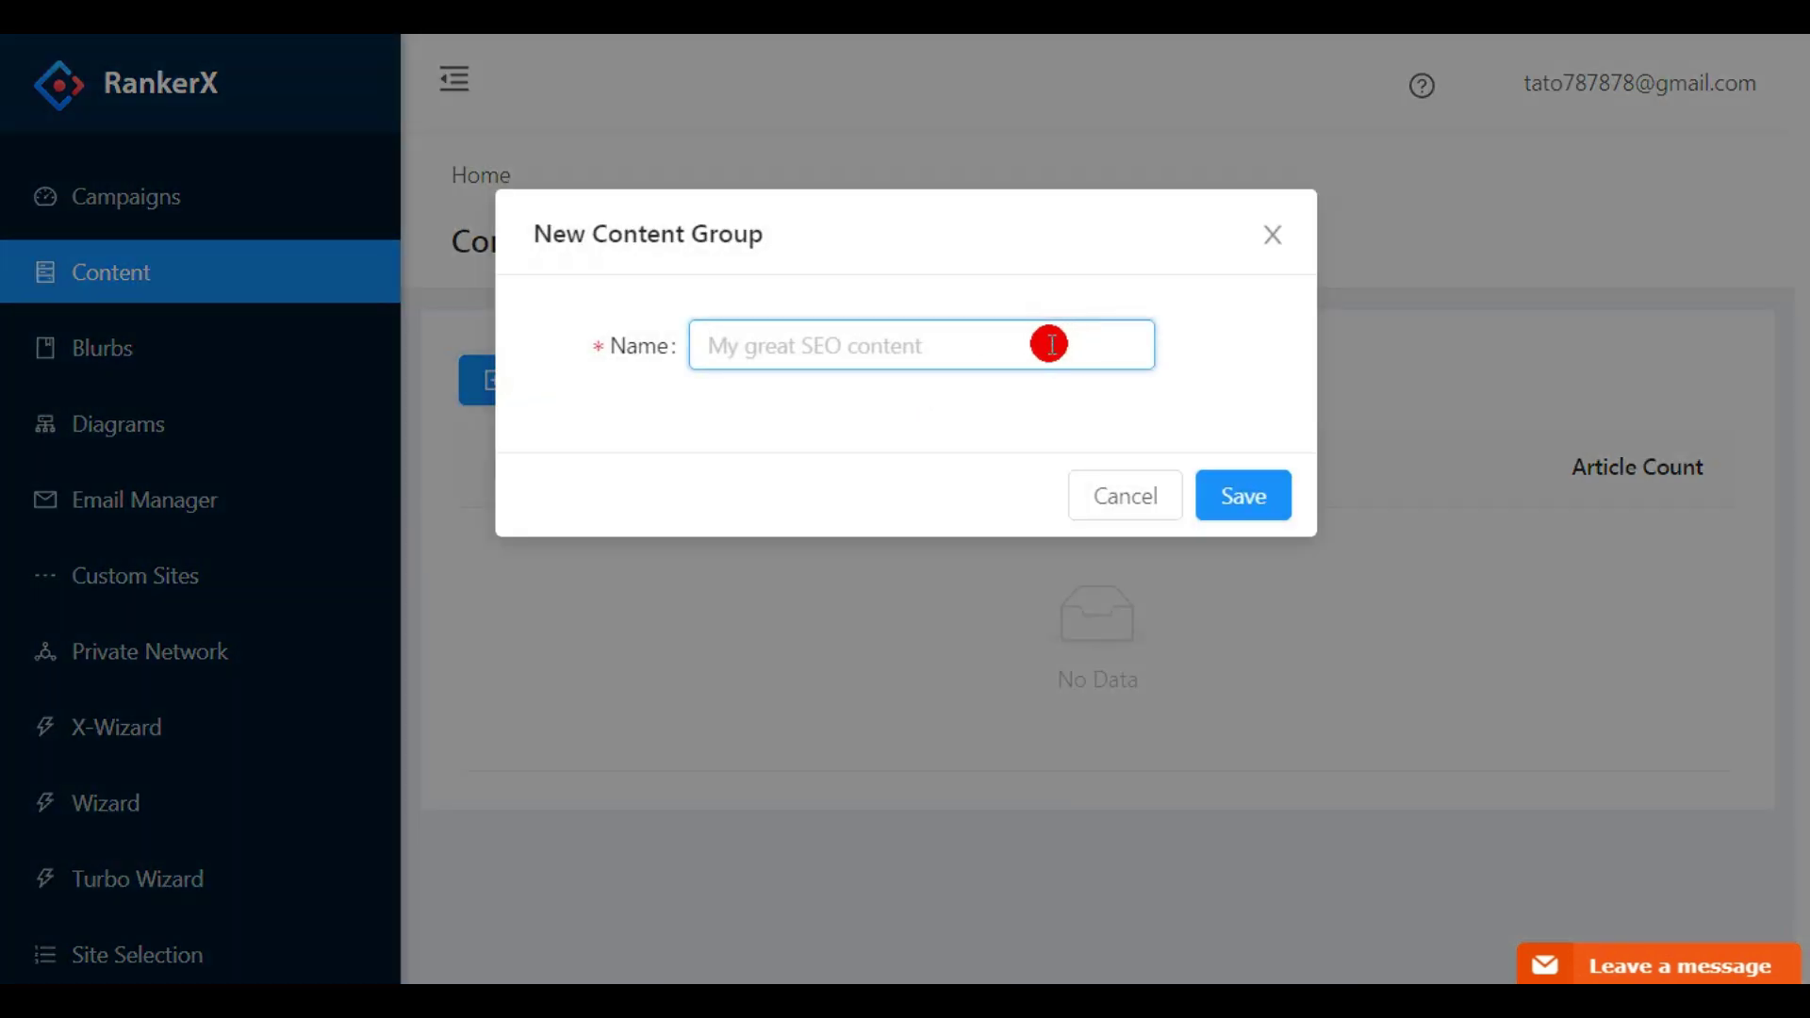
type("indrak")
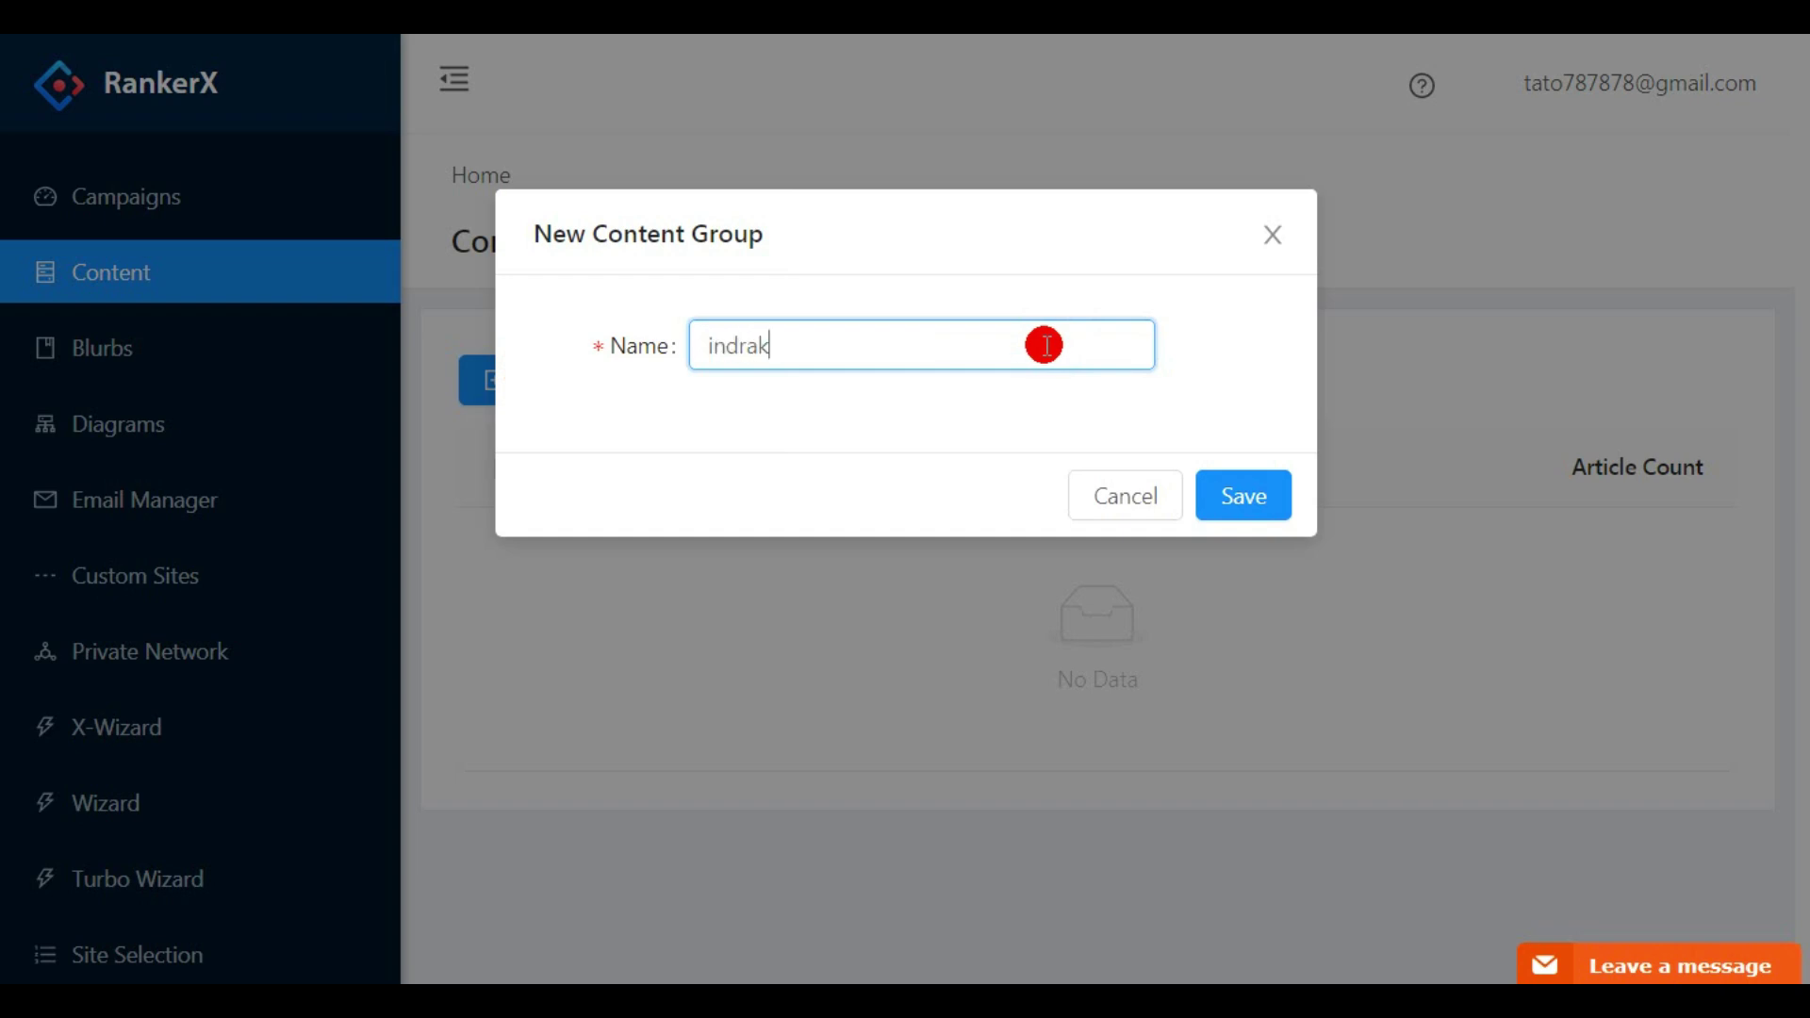
left_click(1252, 504)
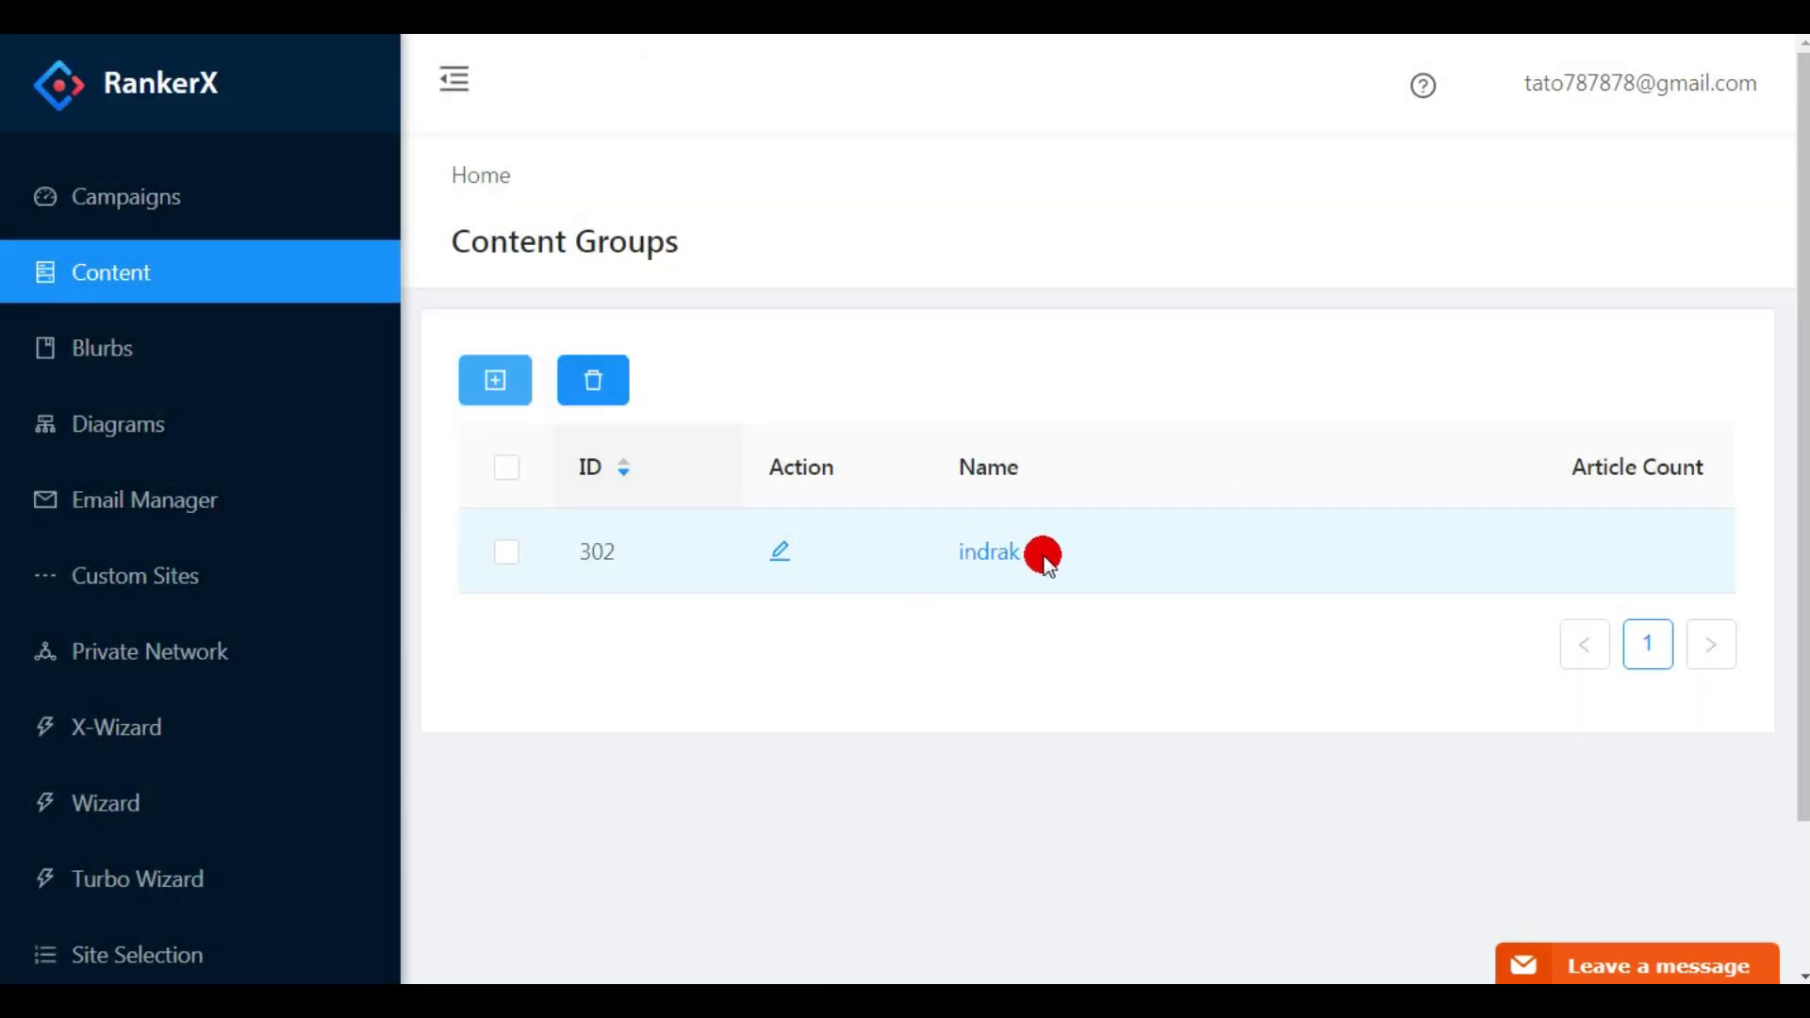
Open the "indrak" content group and start a new article in it.
left_click(986, 556)
left_click(710, 433)
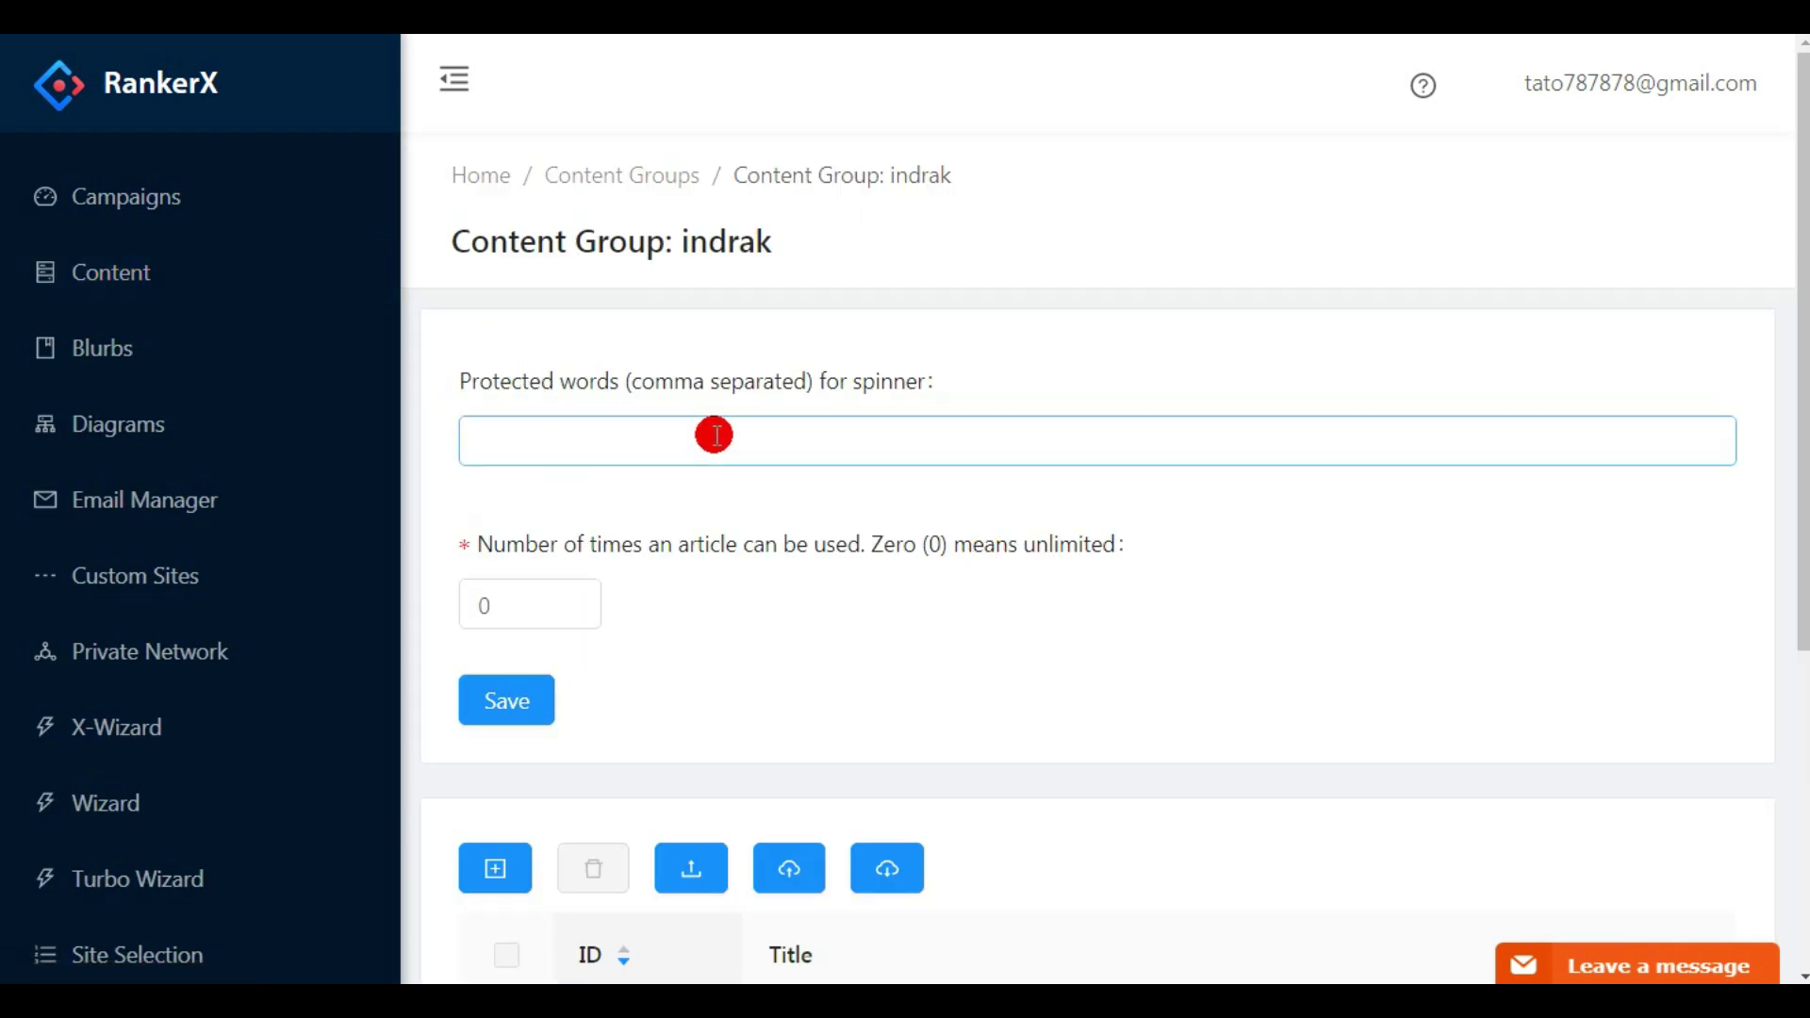
scroll(755, 421, "down", 1)
scroll(758, 426, "up", 1)
scroll(757, 426, "down", 3)
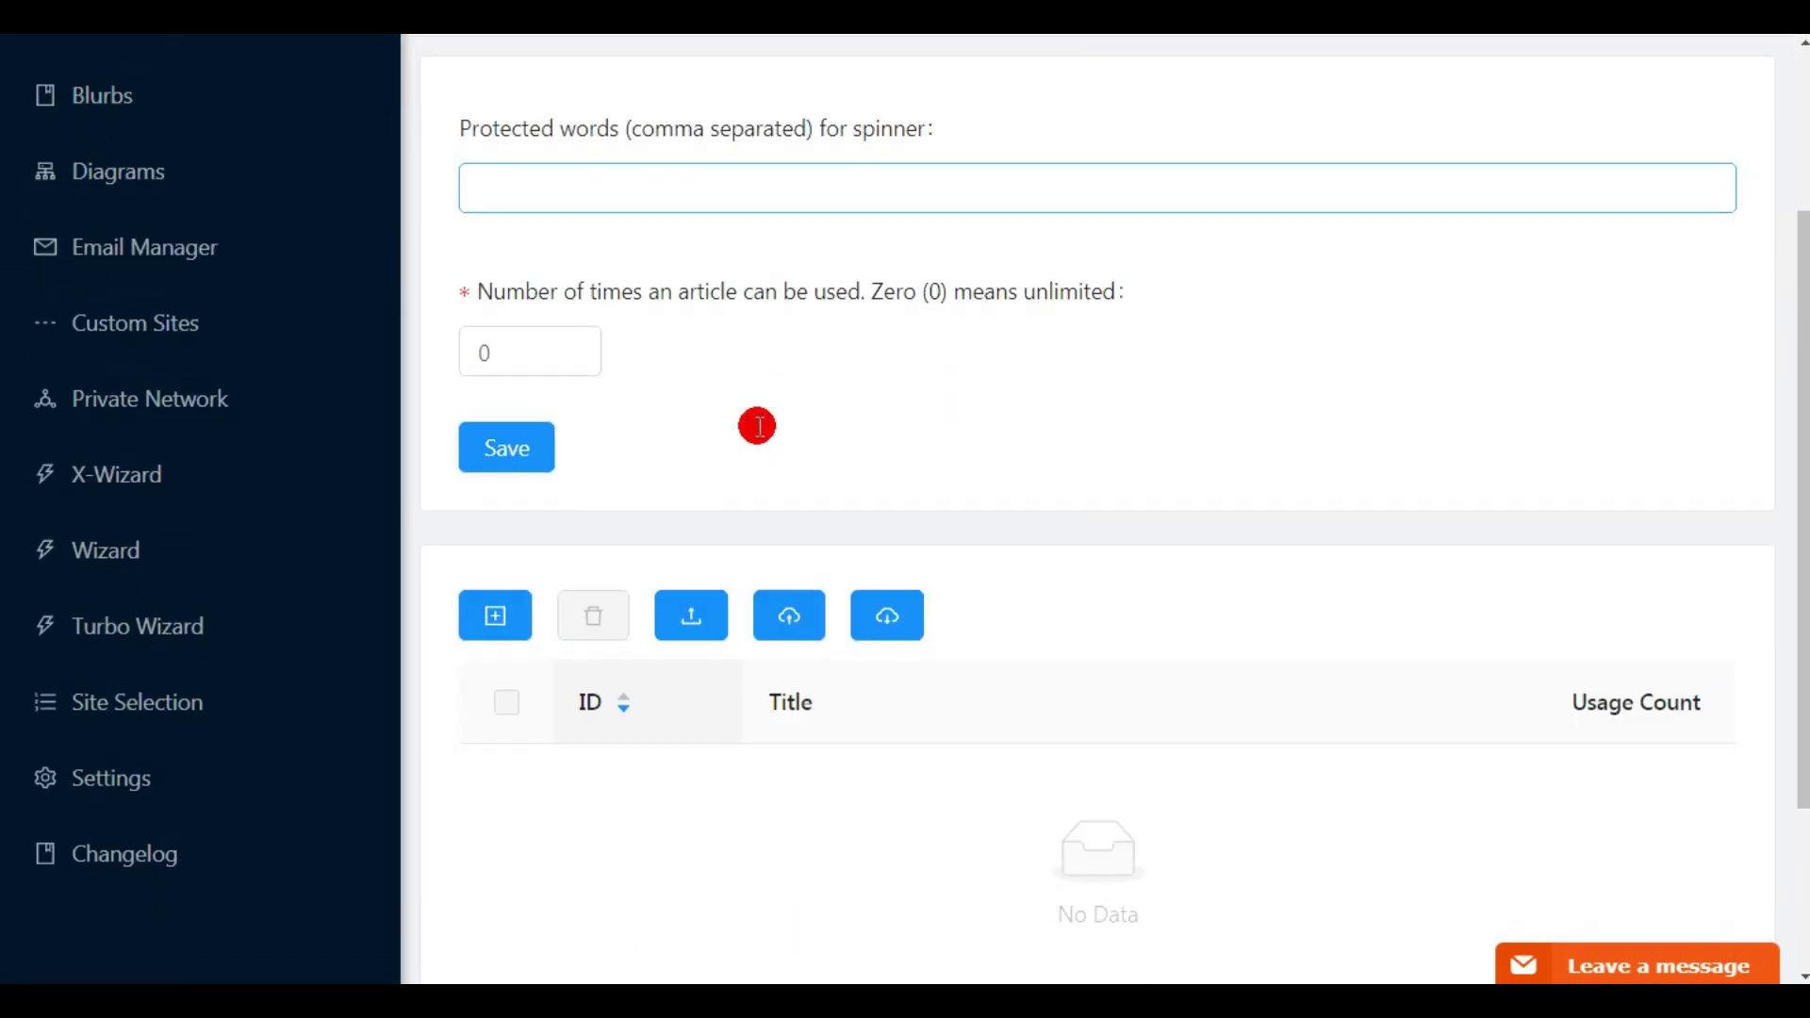
left_click(497, 617)
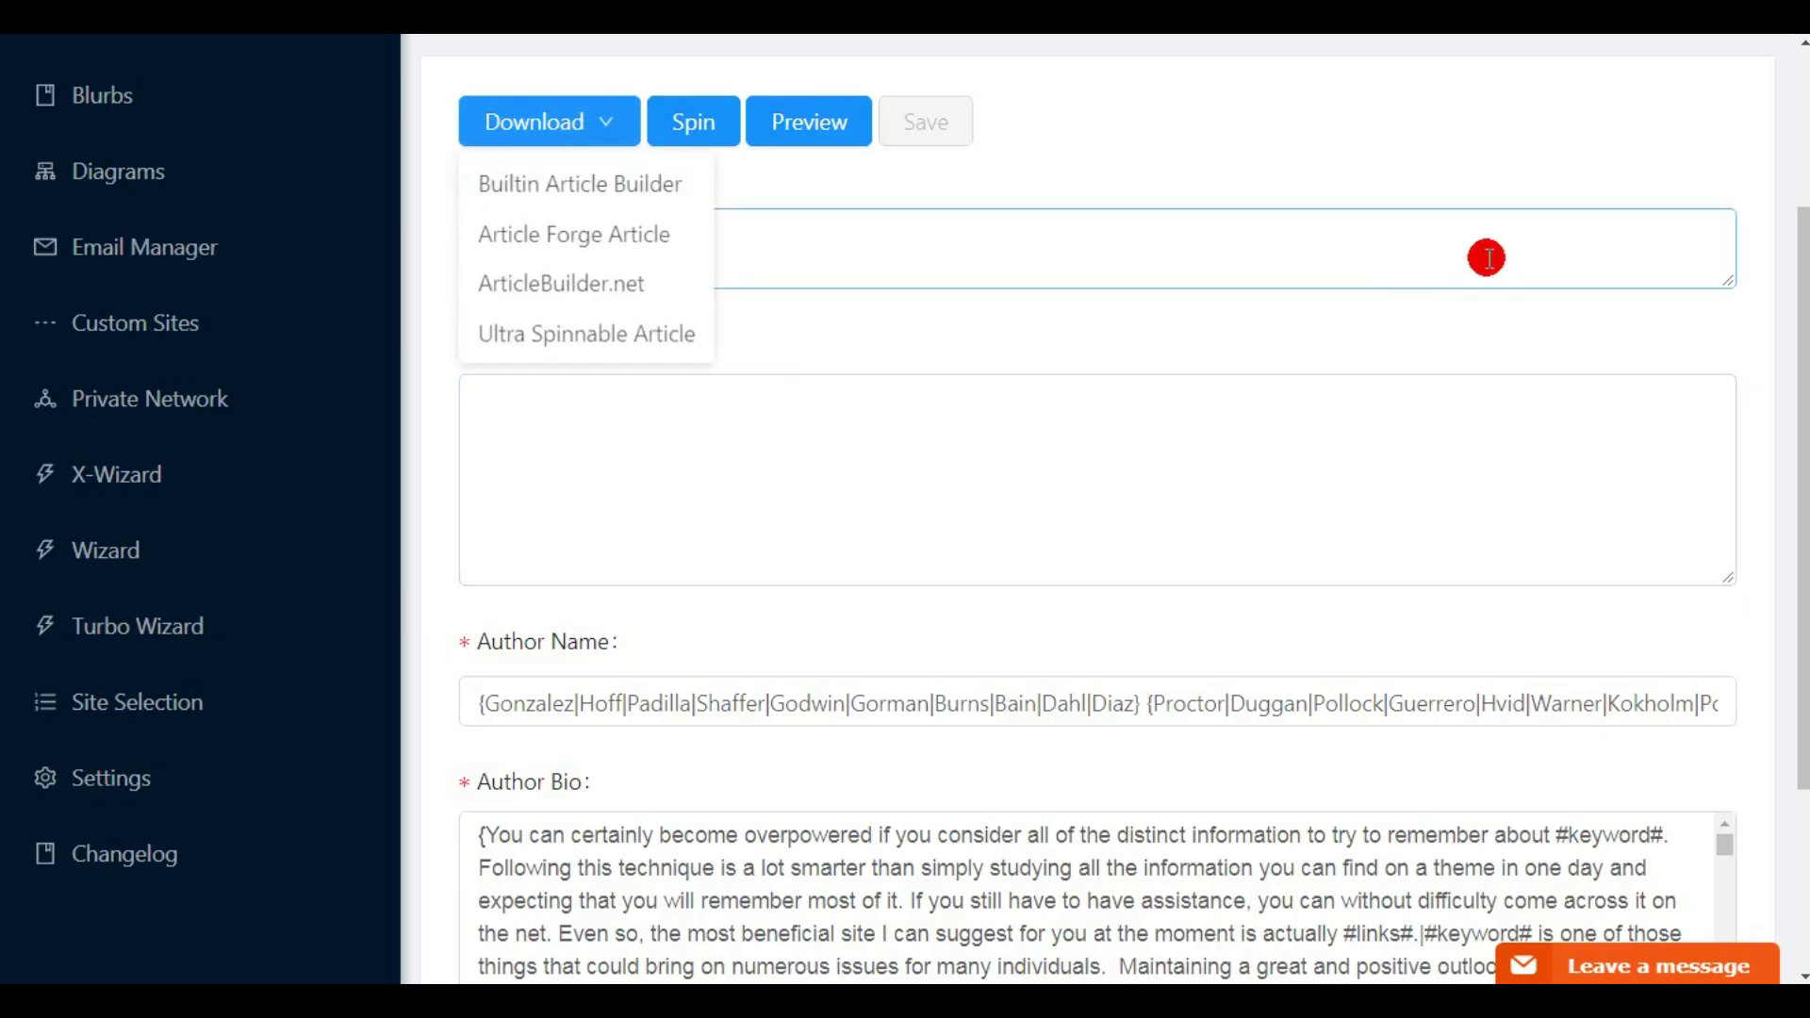
Download an article from the Builtin Article Builder in the Automotive » Car Shopping category, with a word count of 400 and spinning enabled.
left_click_drag(1800, 391, 1790, 311)
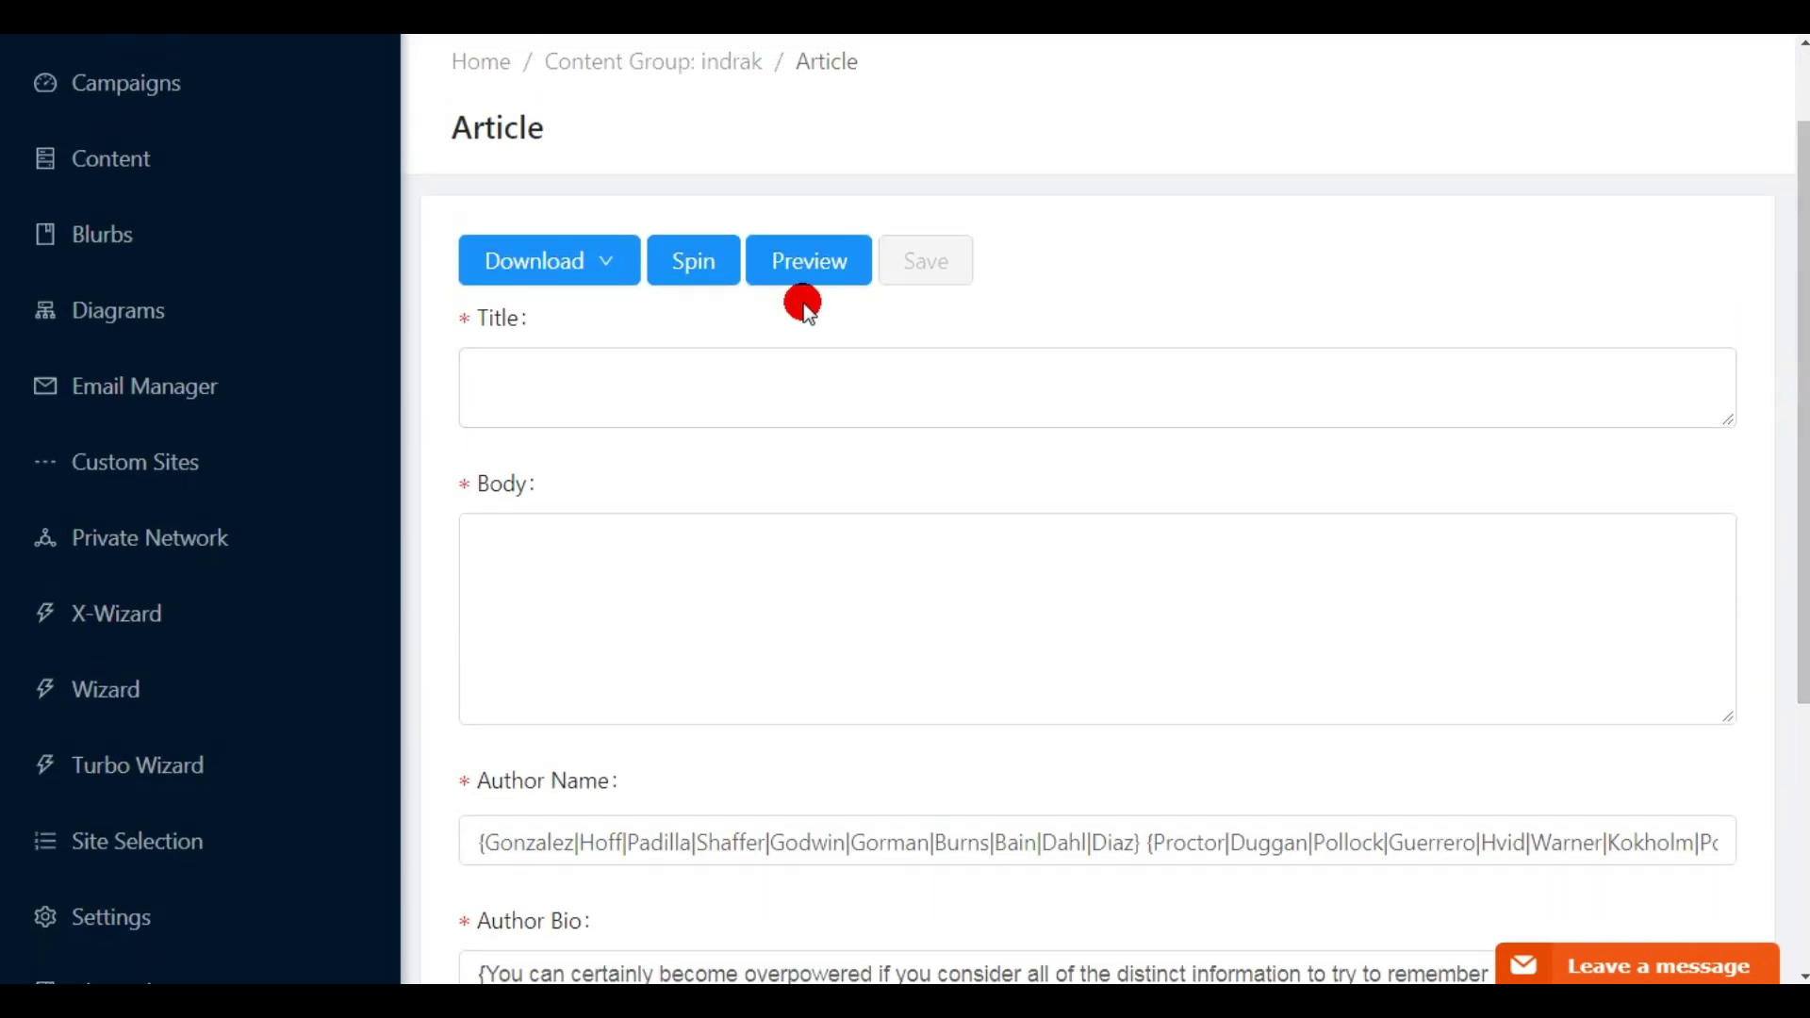
mouse_move(614, 258)
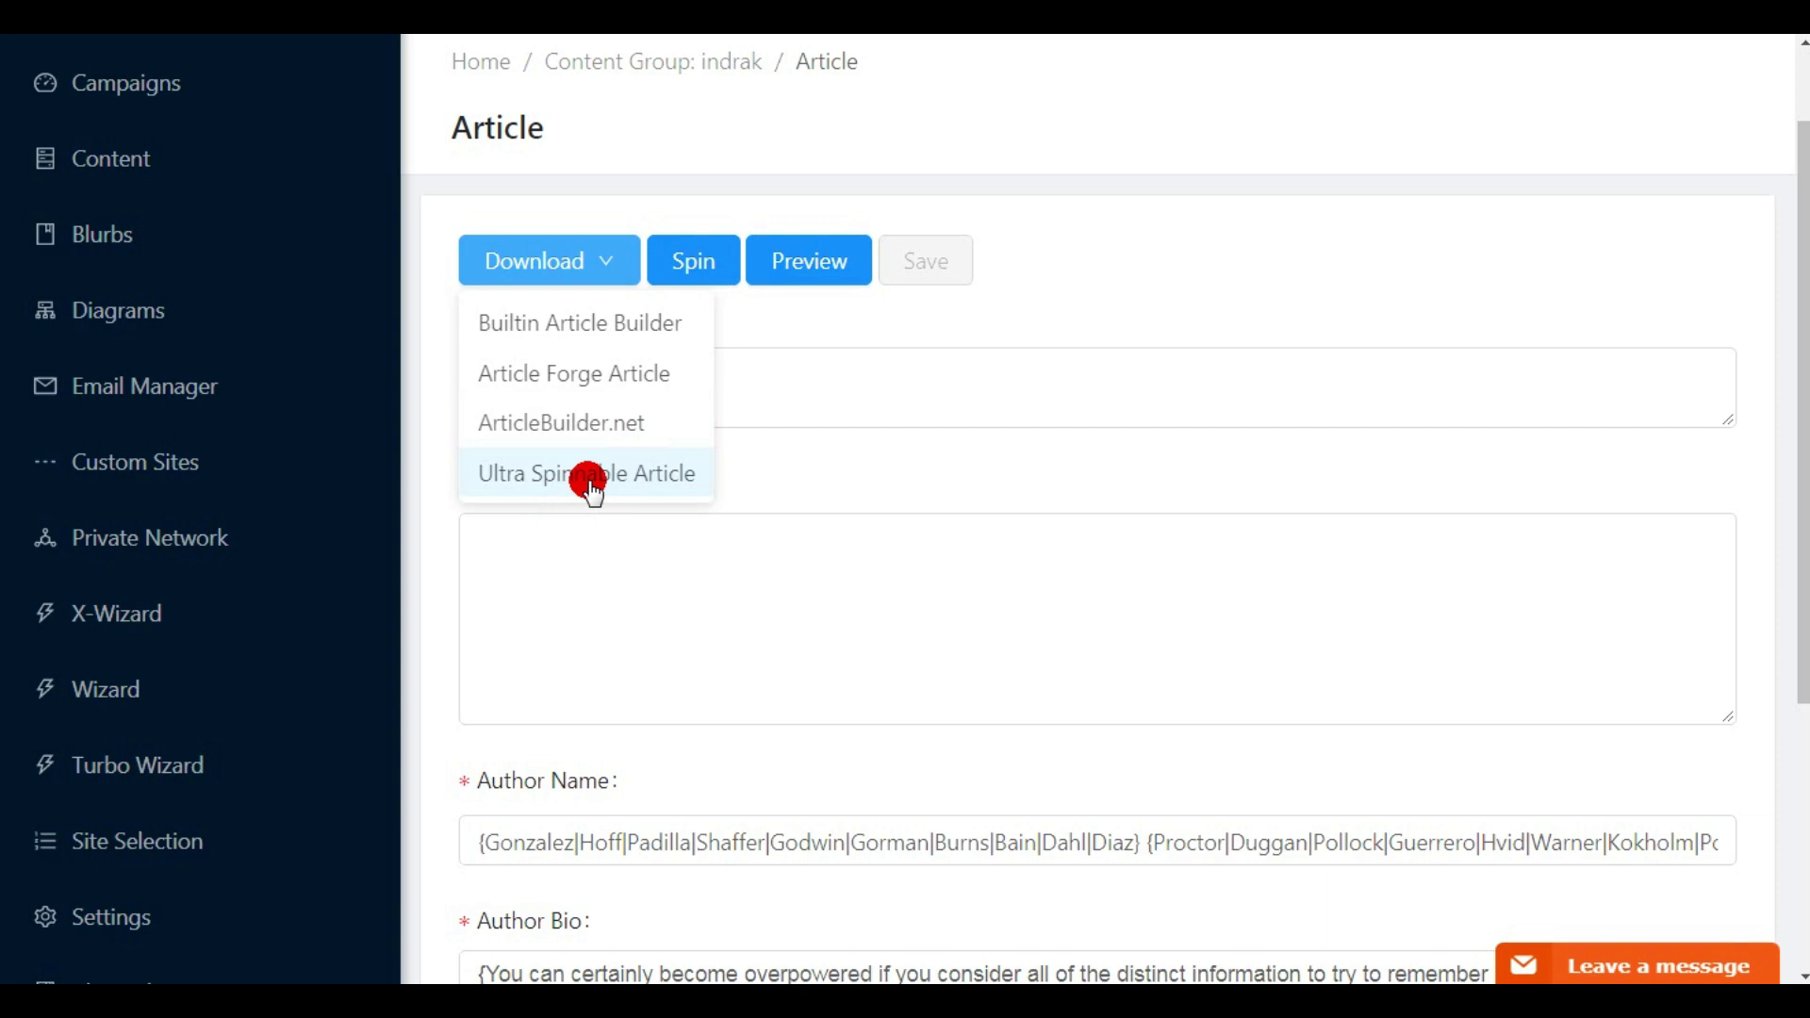
left_click(594, 322)
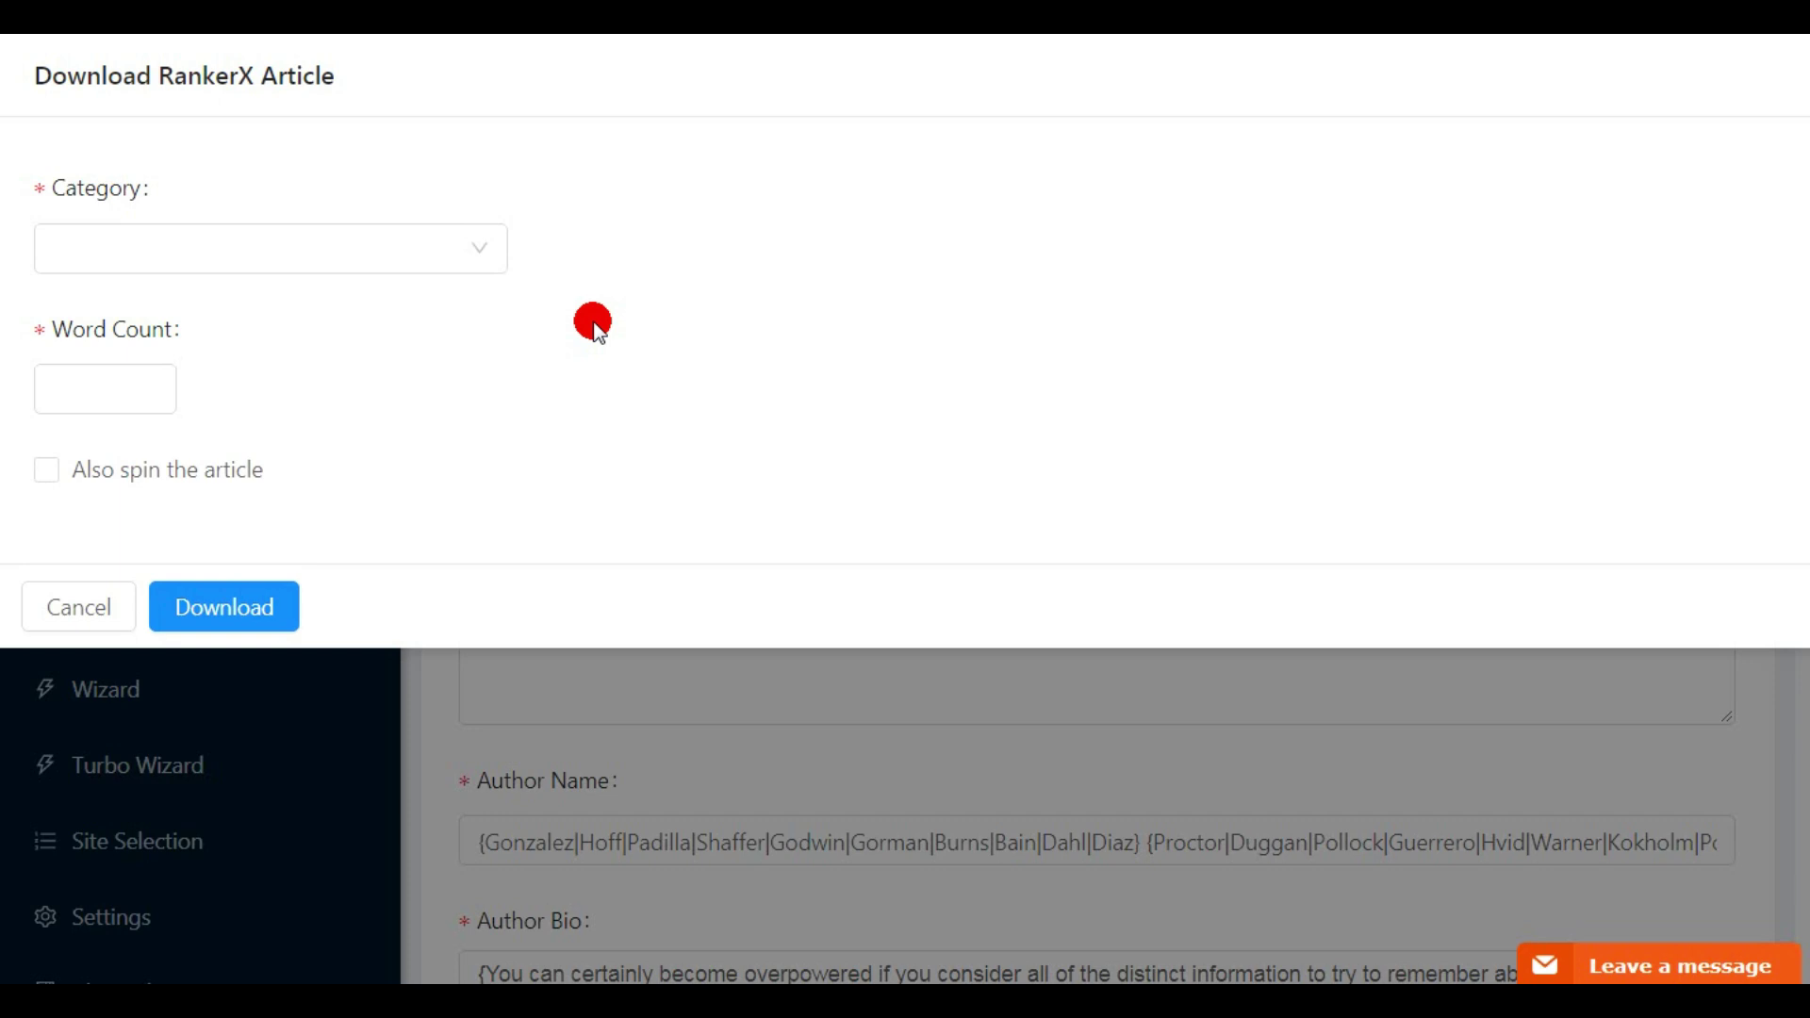
left_click(371, 247)
left_click_drag(492, 315, 517, 283)
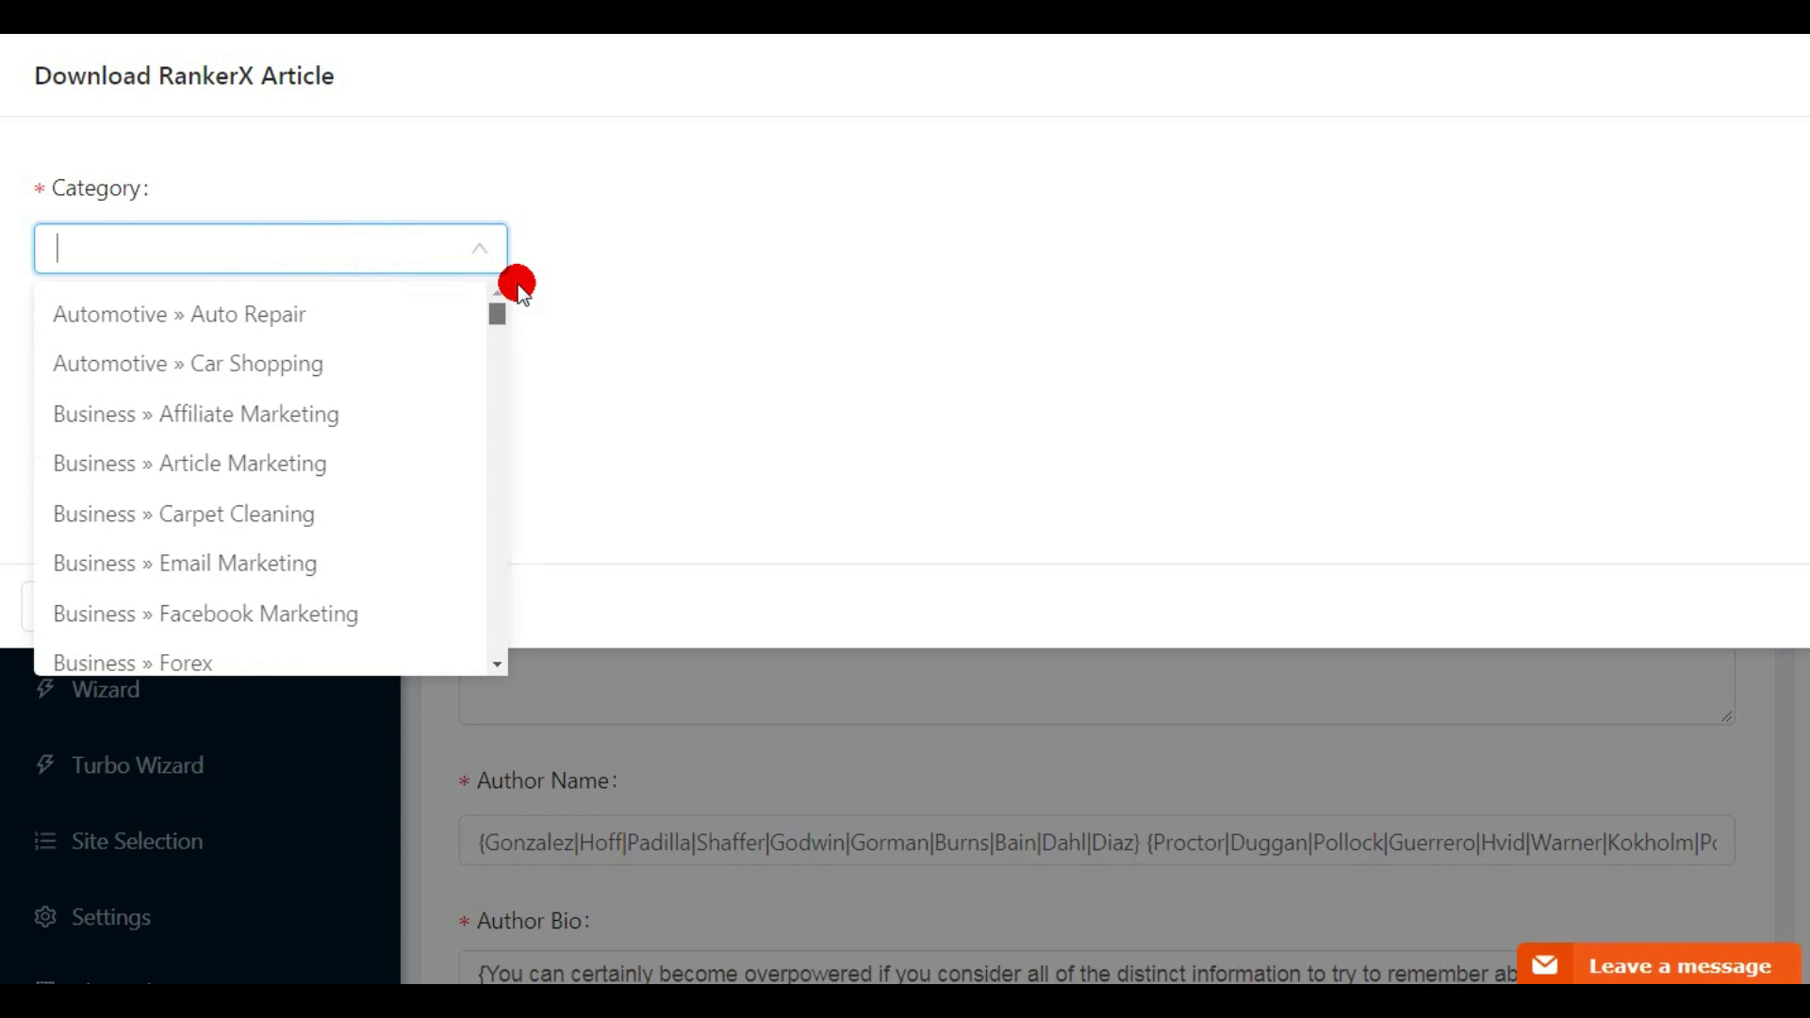
left_click(247, 364)
left_click(123, 391)
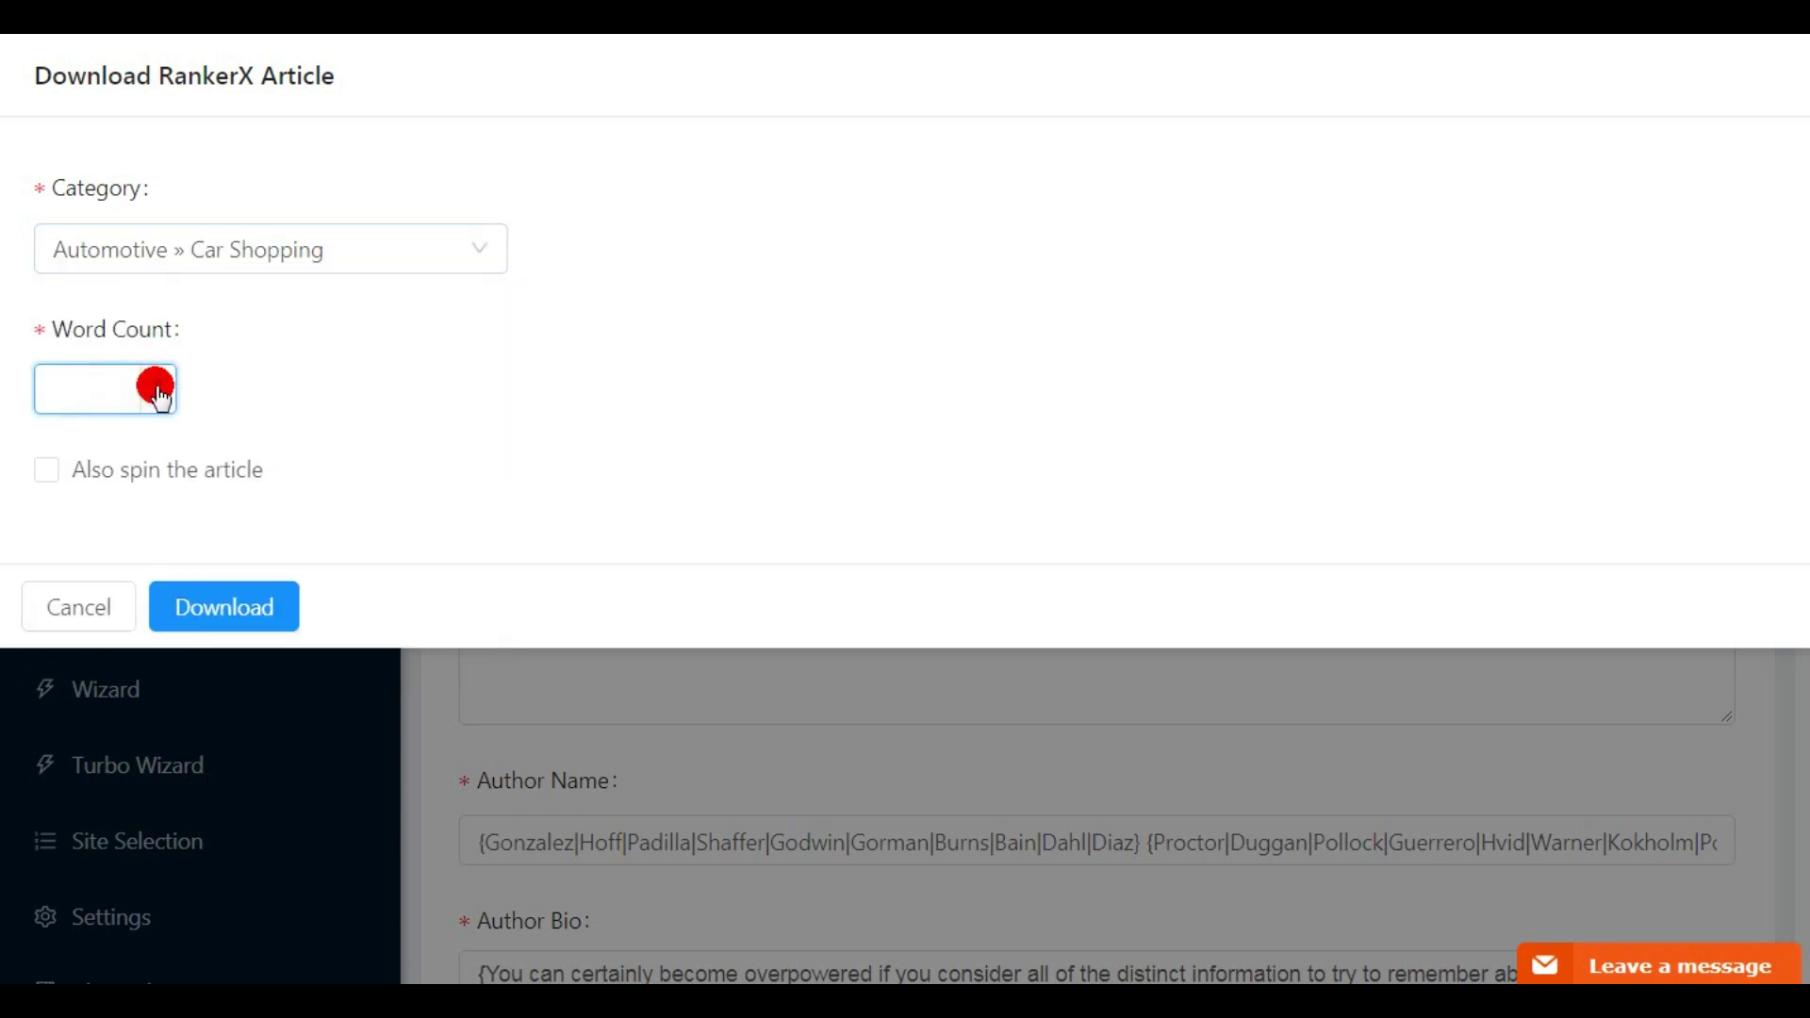
type("400")
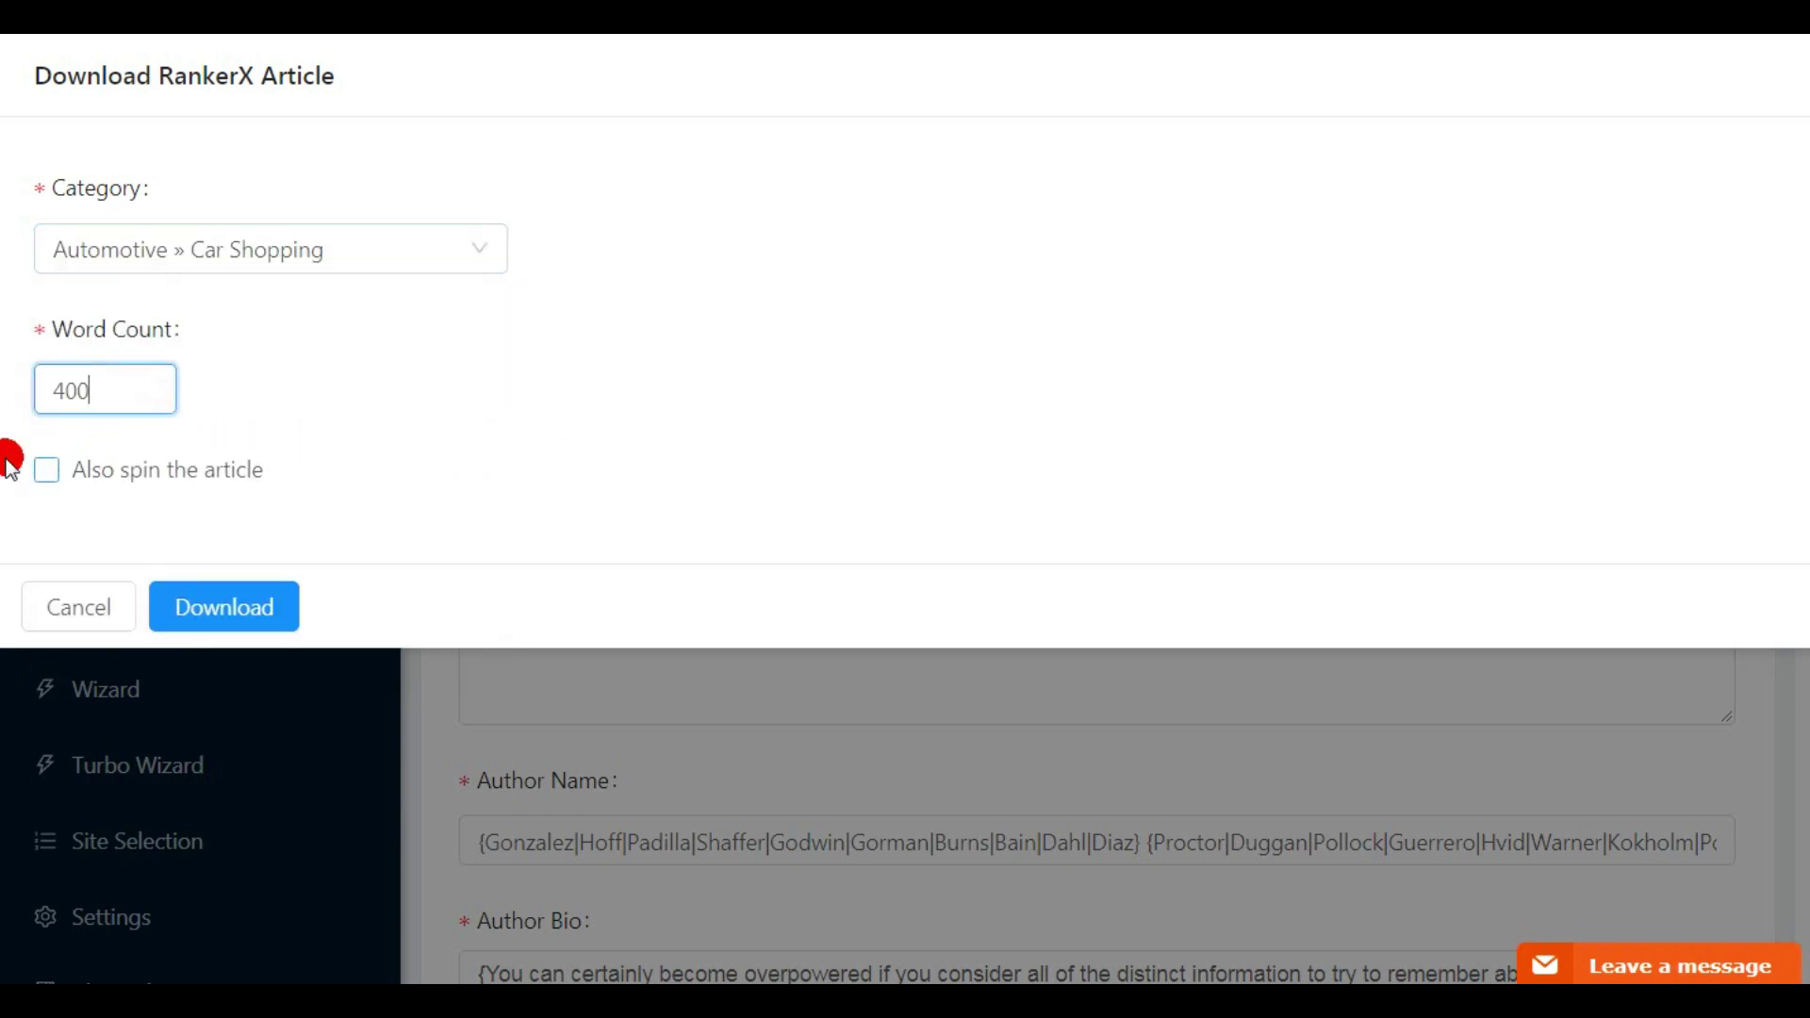
left_click(46, 469)
left_click(257, 620)
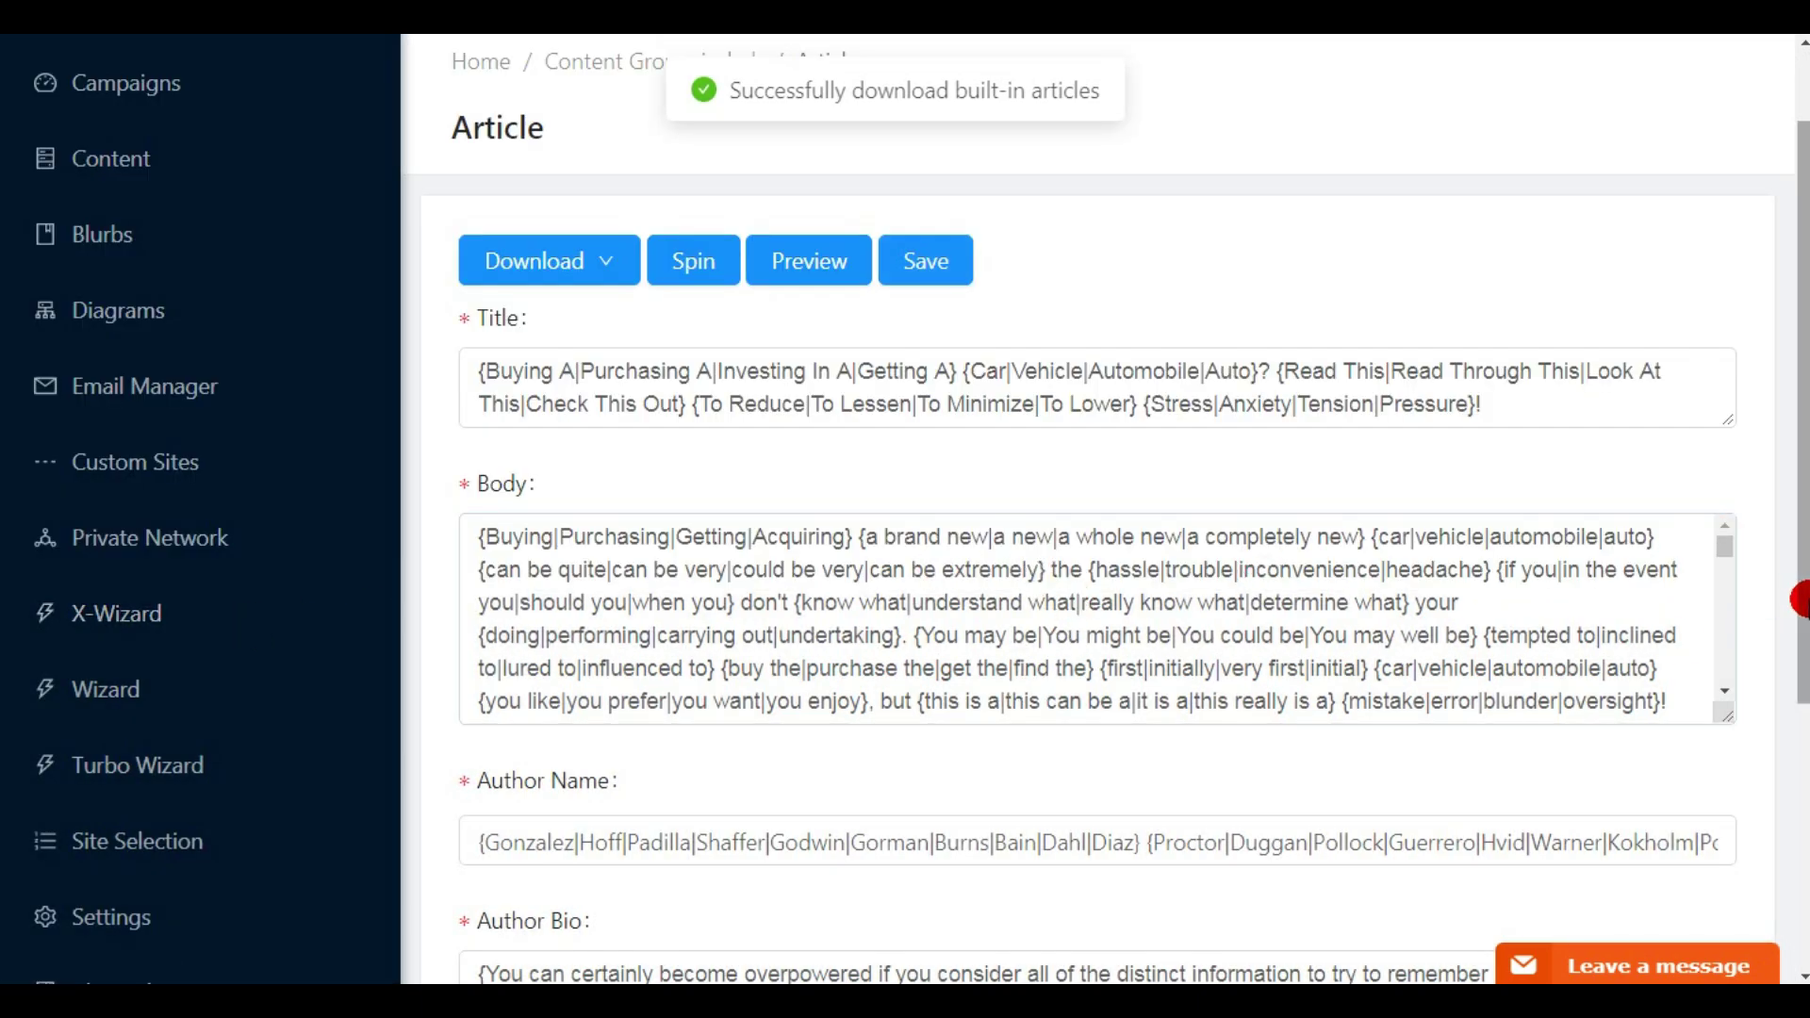
Look over the downloaded article's fields, read its spun preview, and close the preview.
scroll(1796, 599, "down", 3)
scroll(1796, 598, "down", 1)
scroll(1777, 485, "up", 5)
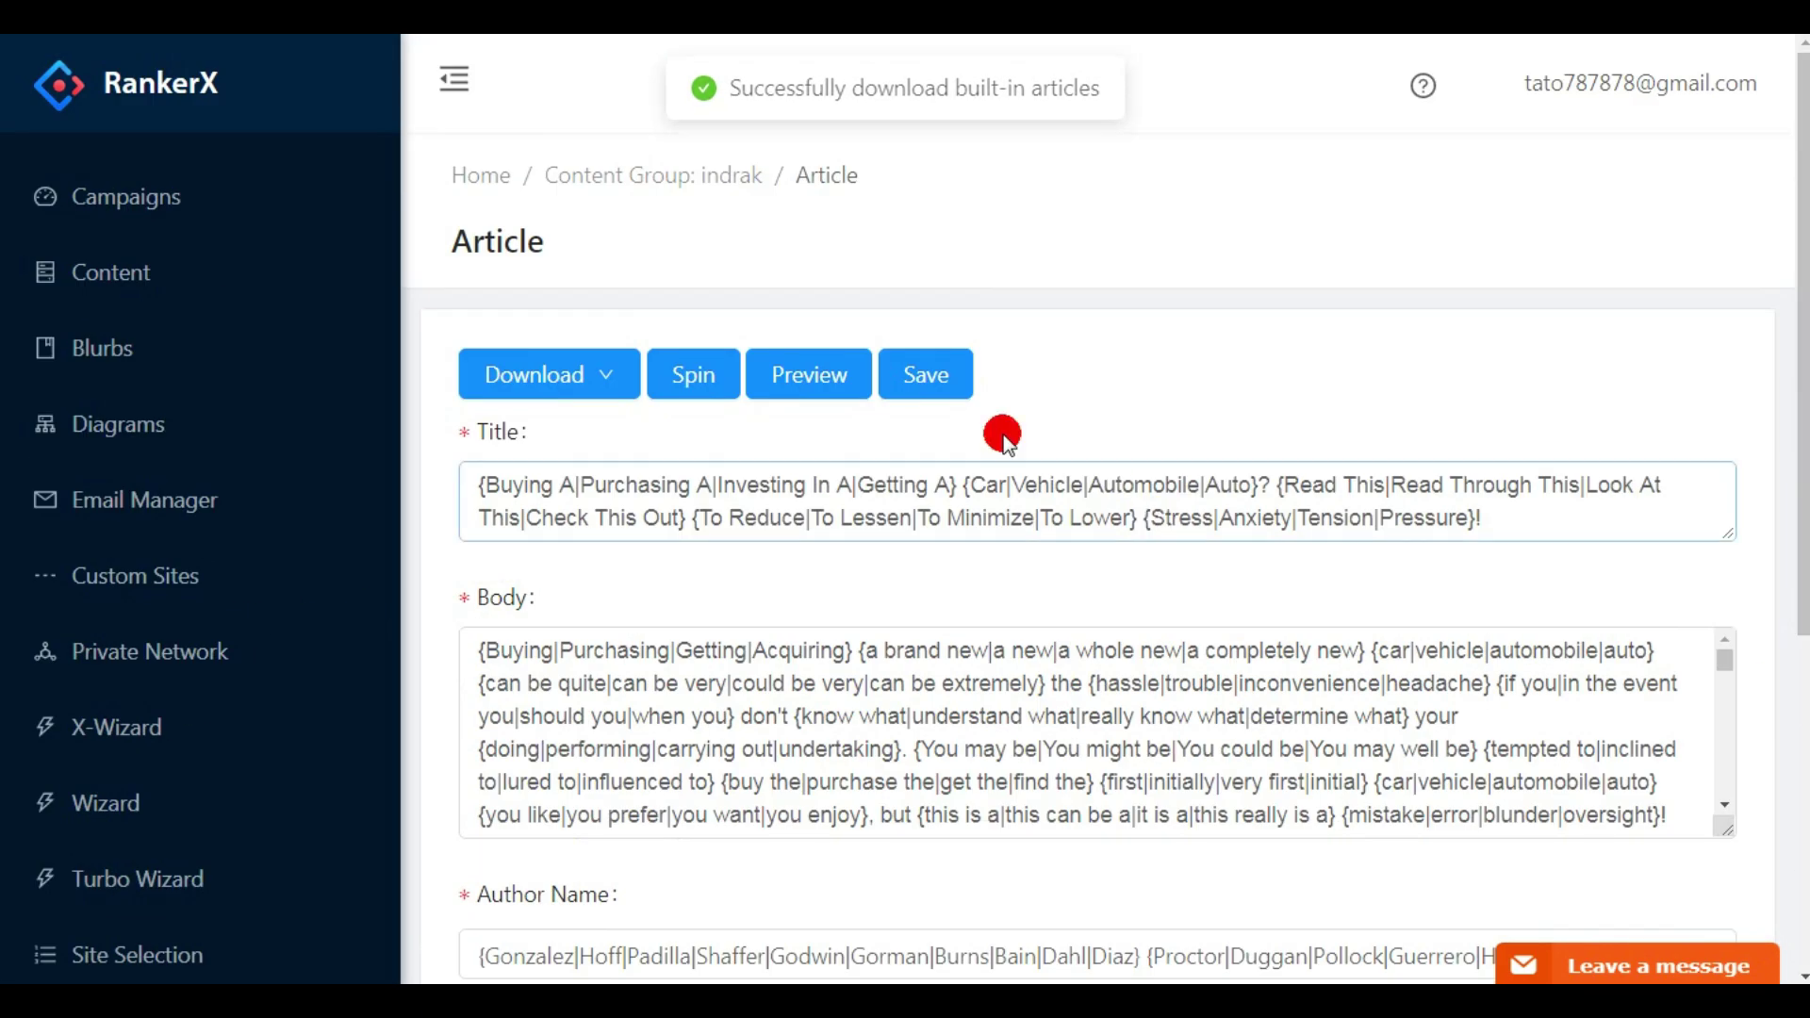
left_click(816, 374)
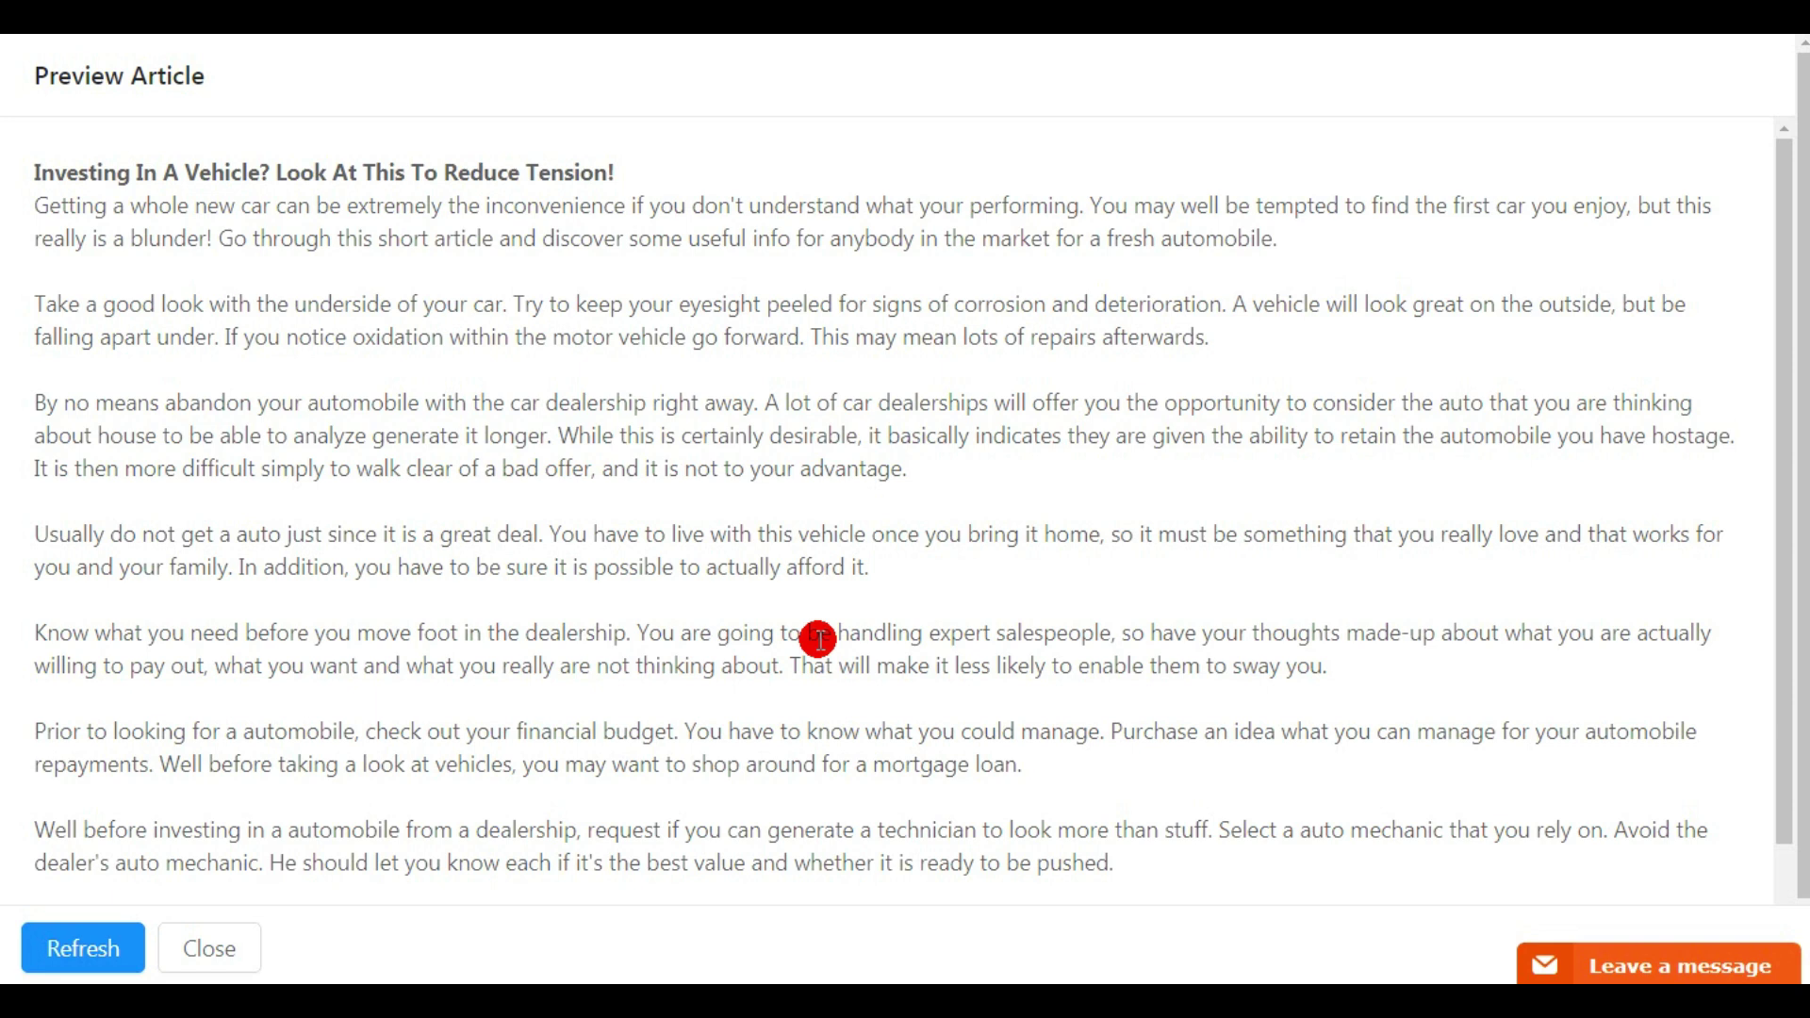
left_click(227, 951)
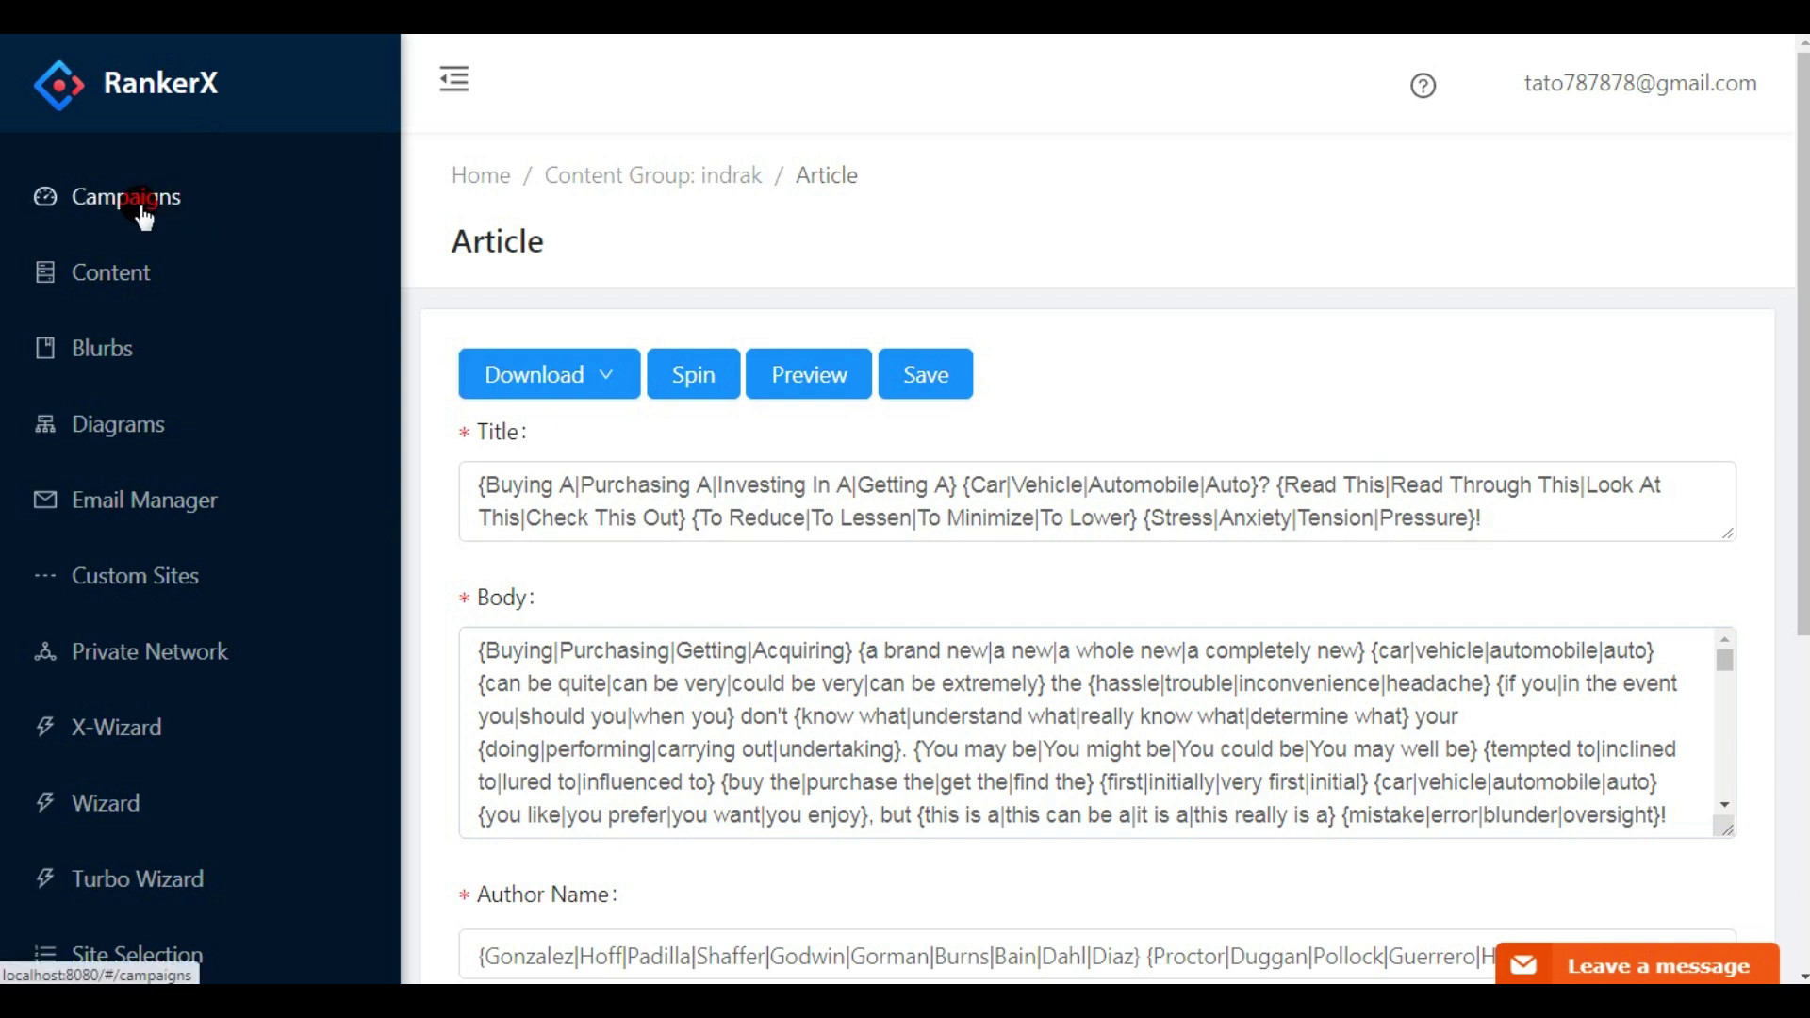
left_click(921, 749)
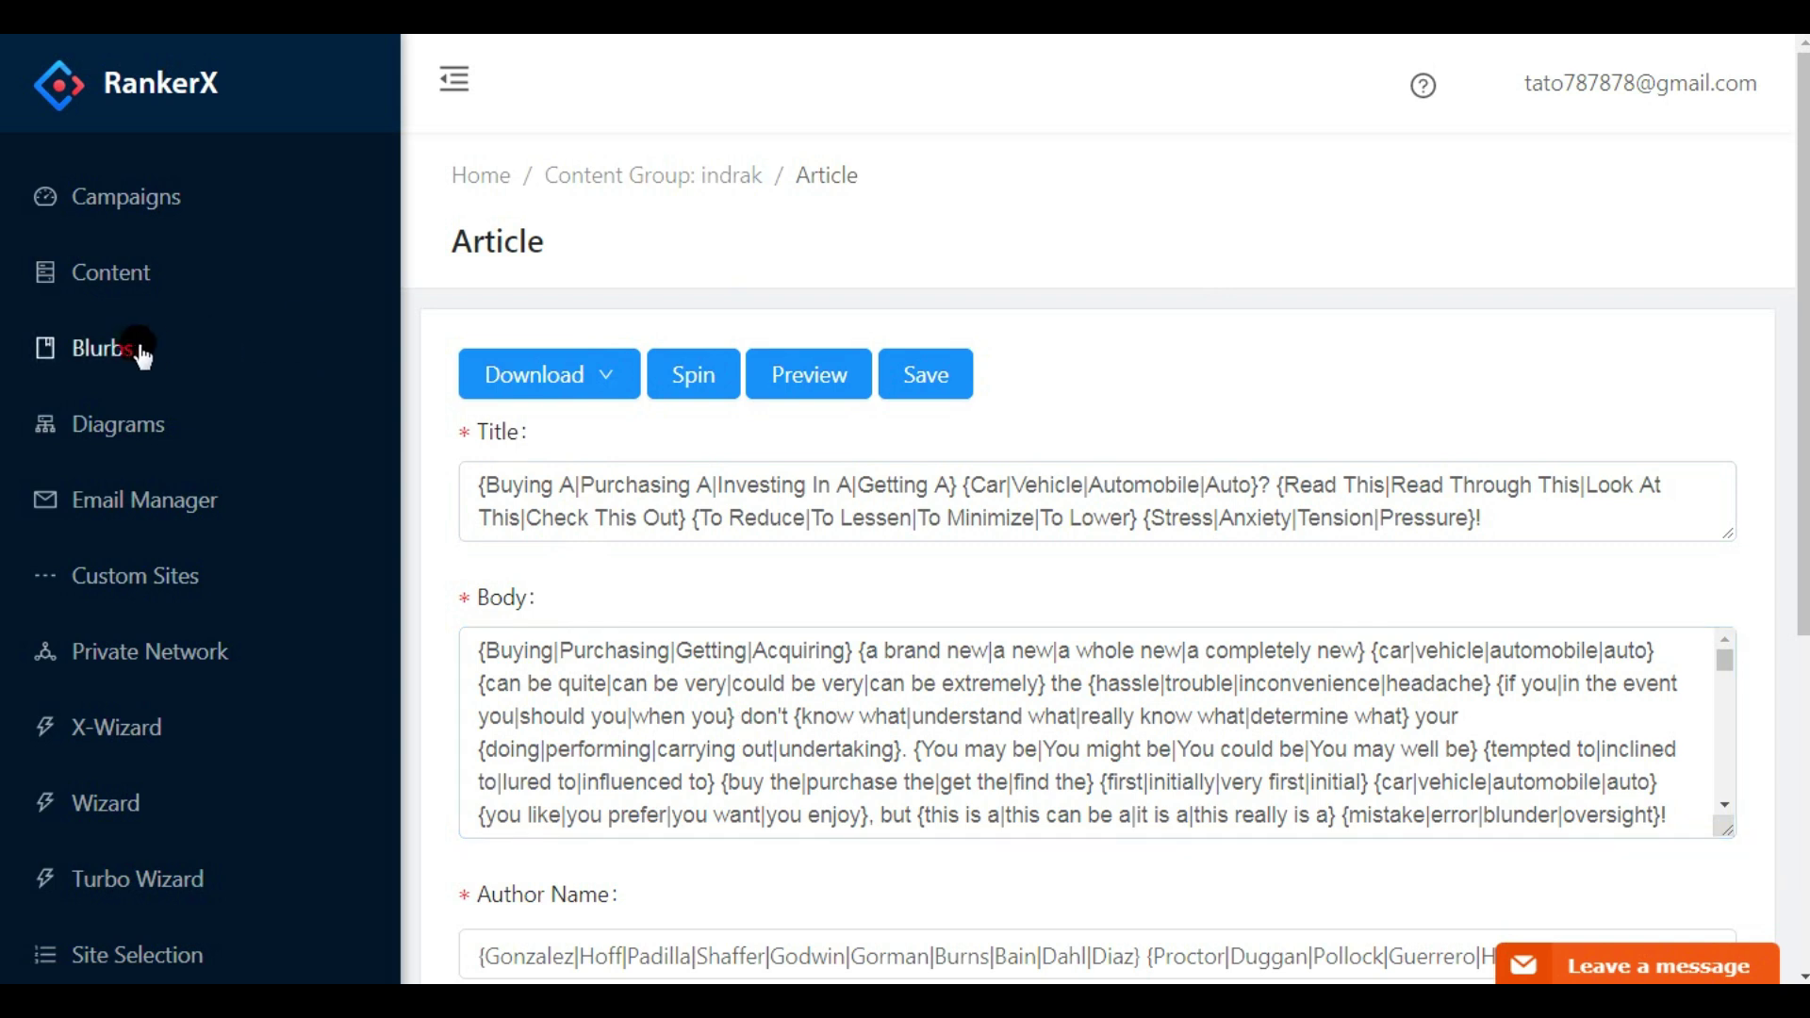
Start a new blurb in the Blurbs section and examine its spinner choices, name field and spinner content field.
left_click(104, 364)
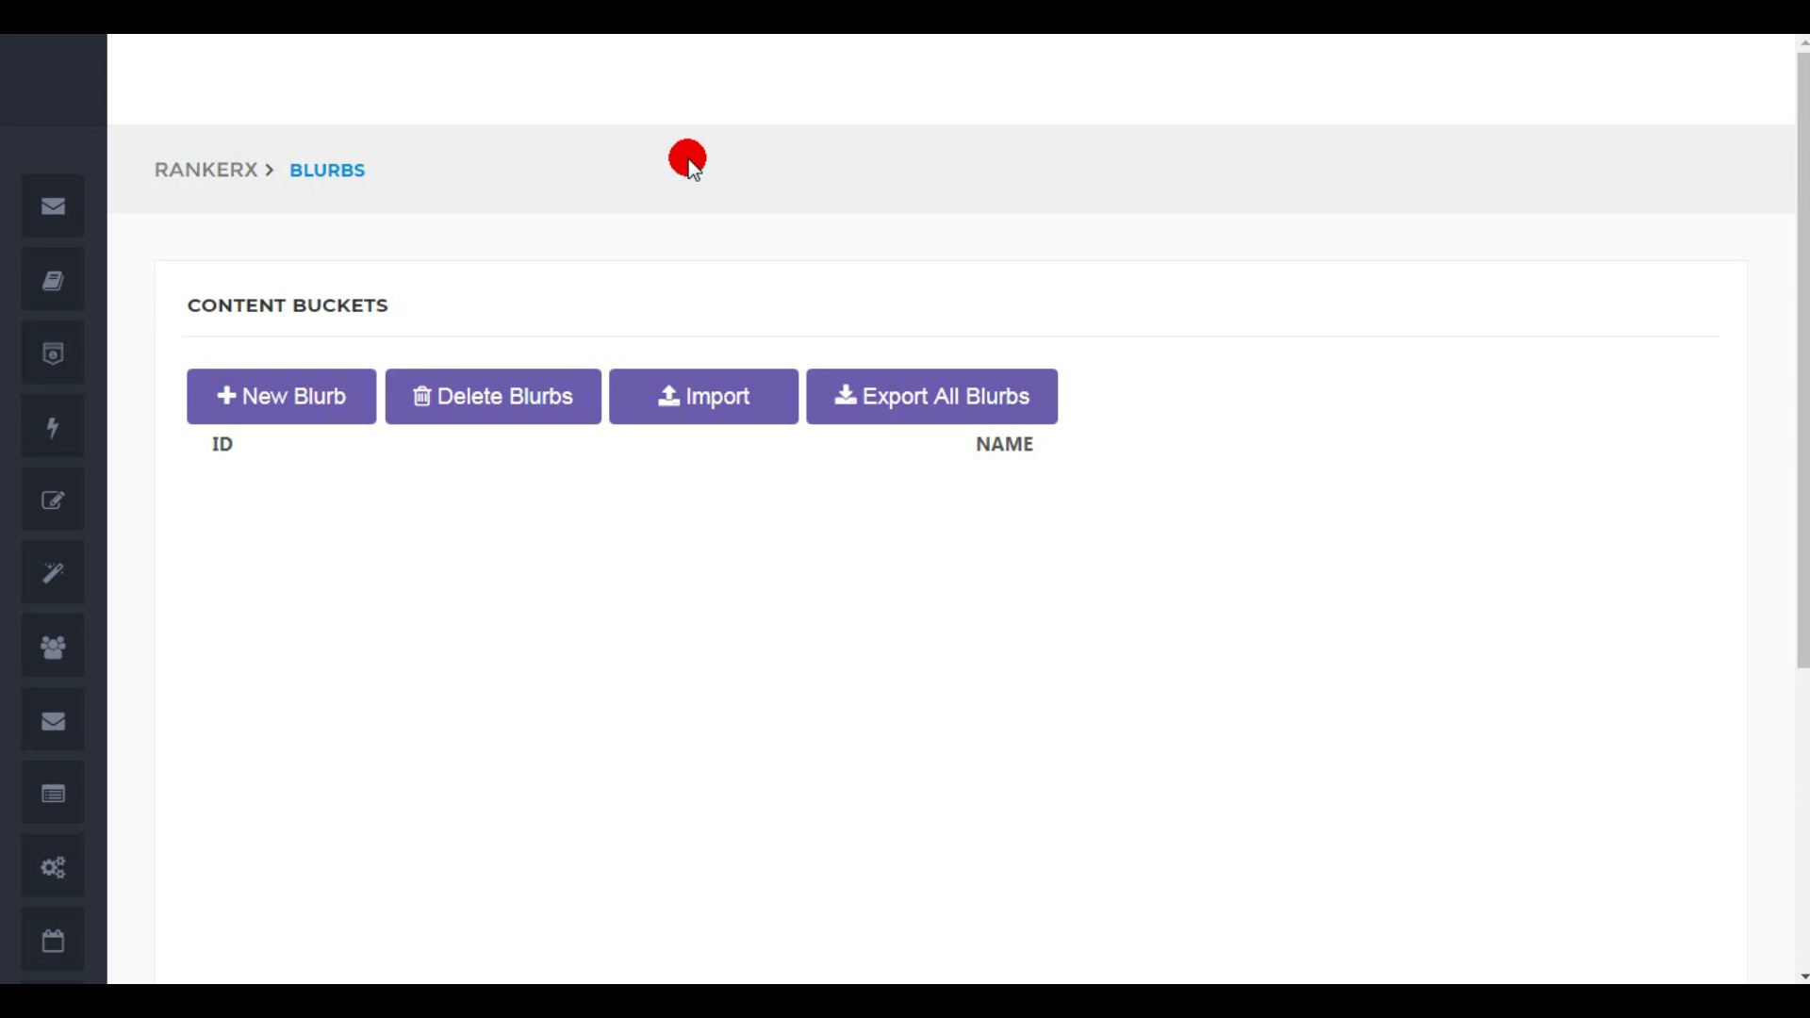
left_click(282, 399)
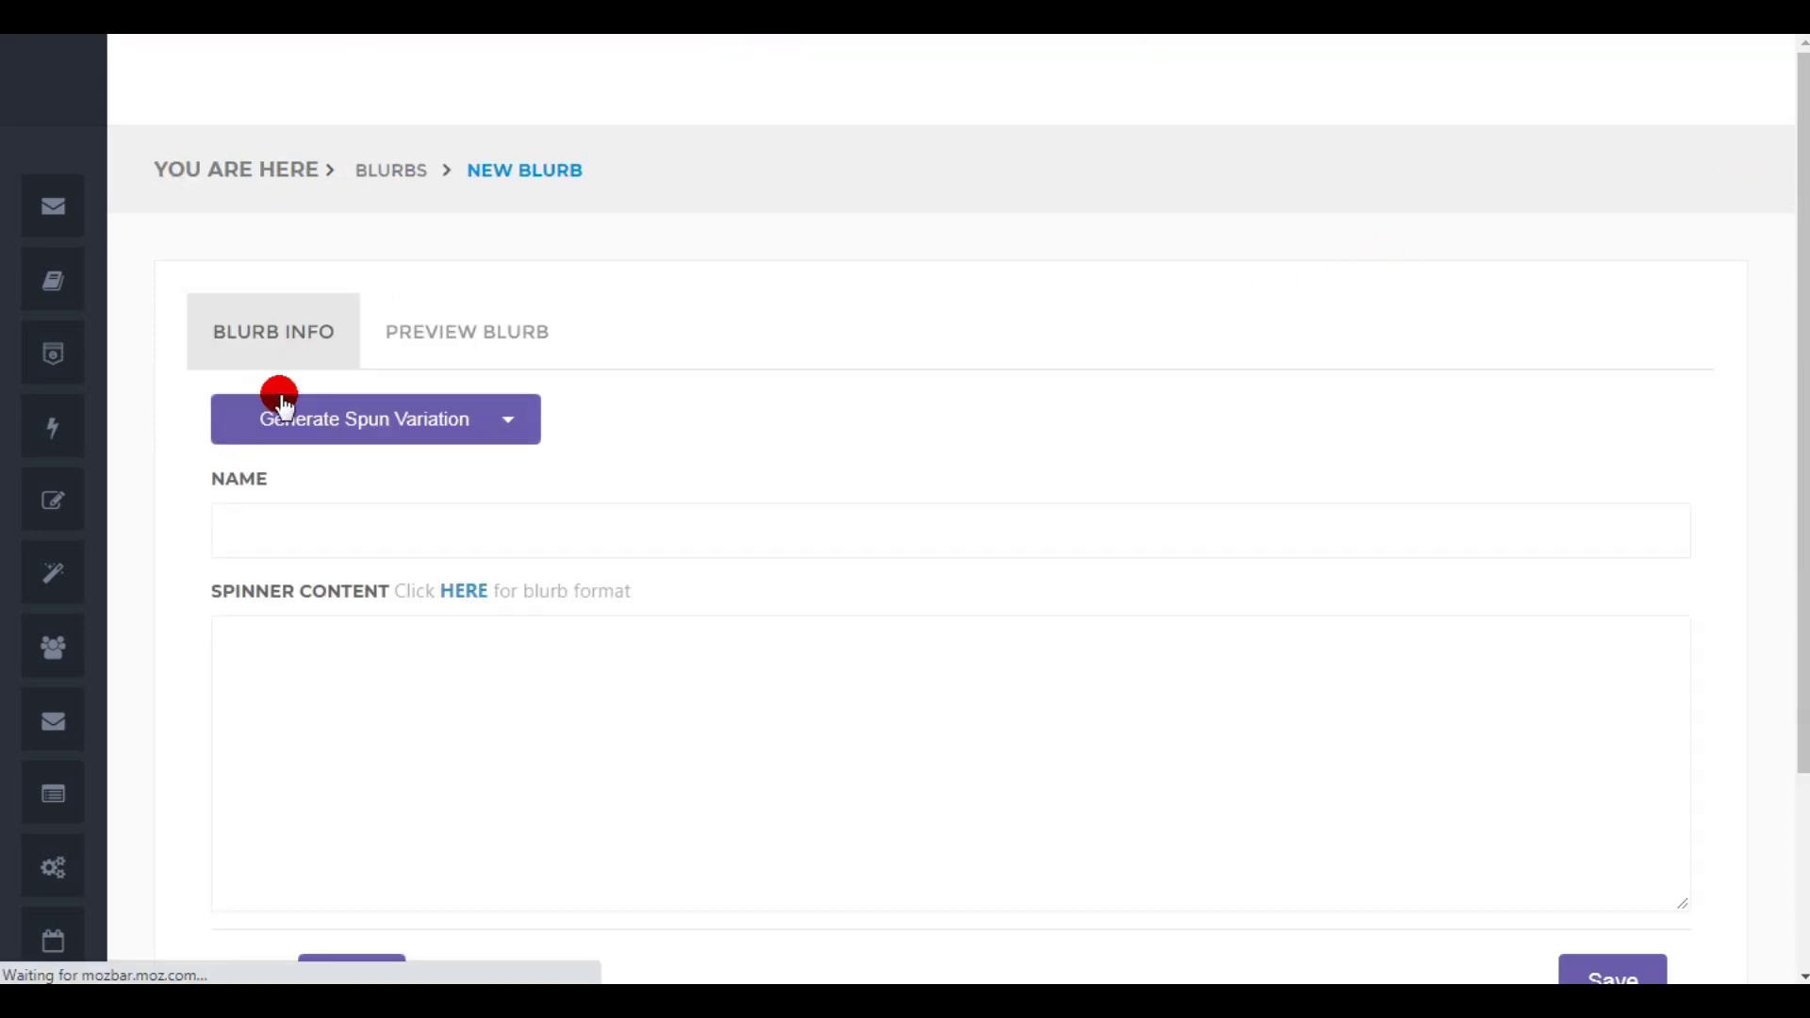
left_click(432, 417)
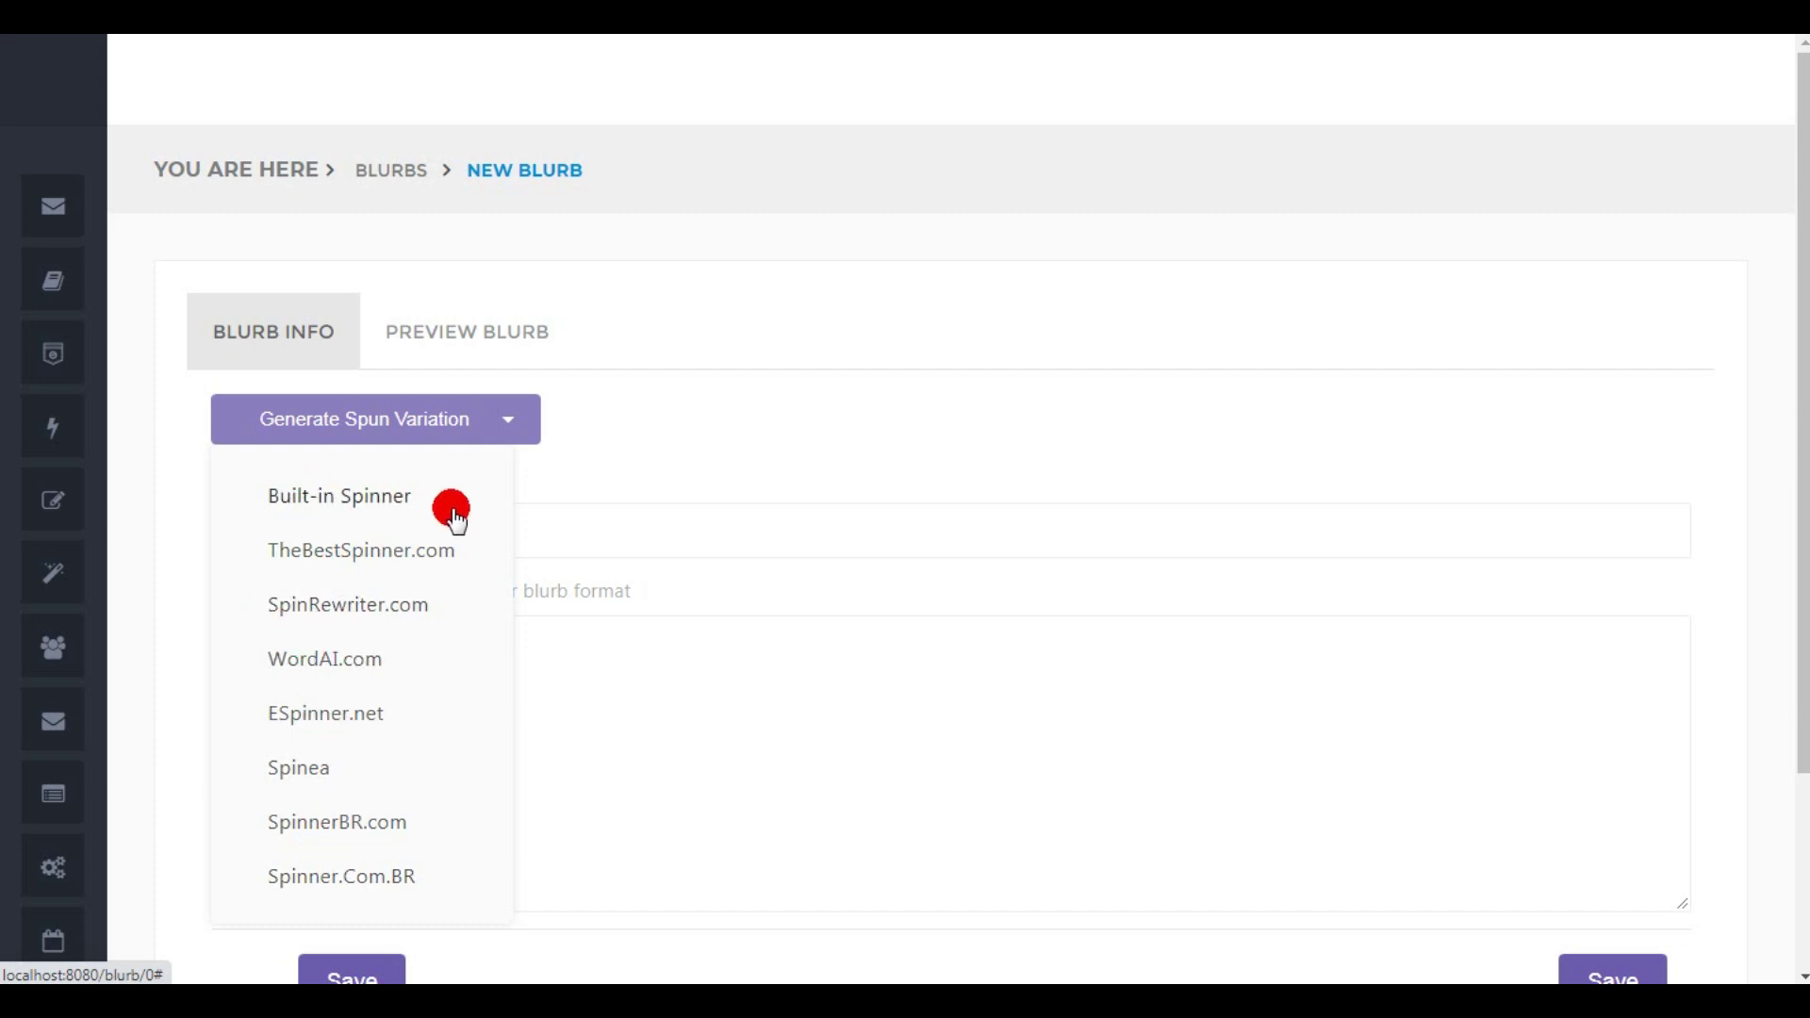
left_click(809, 606)
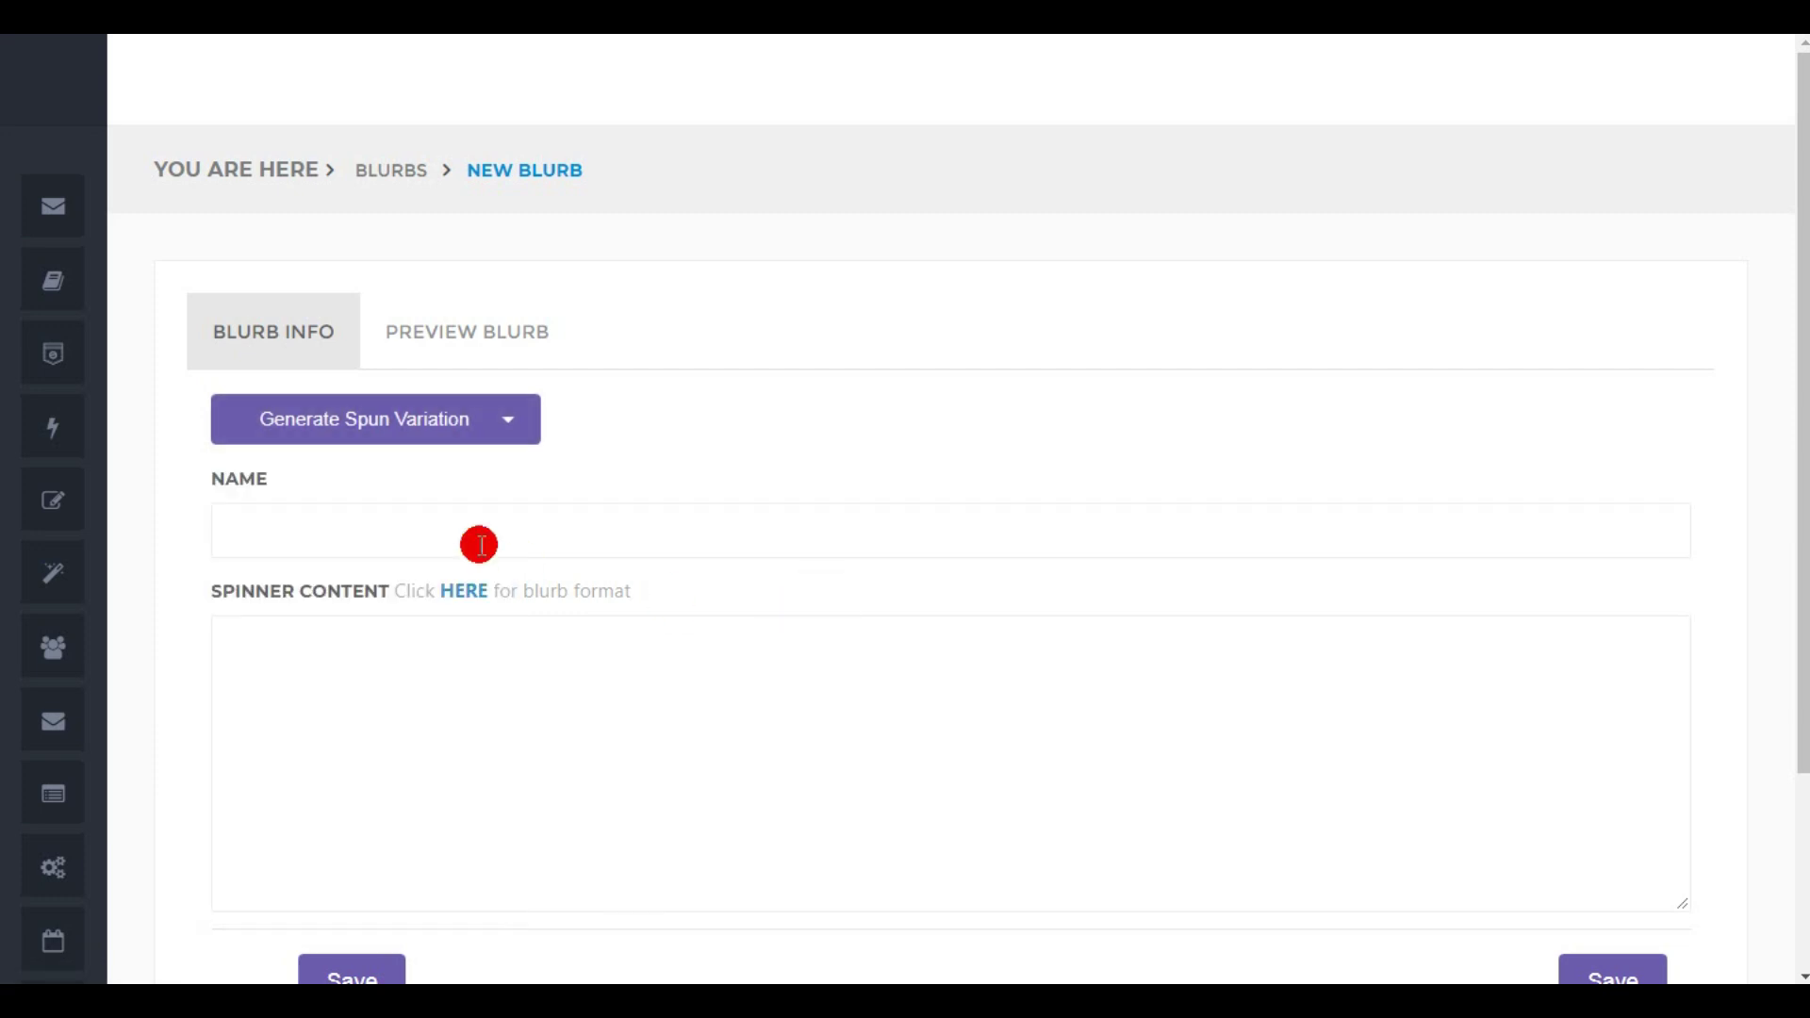
left_click(331, 523)
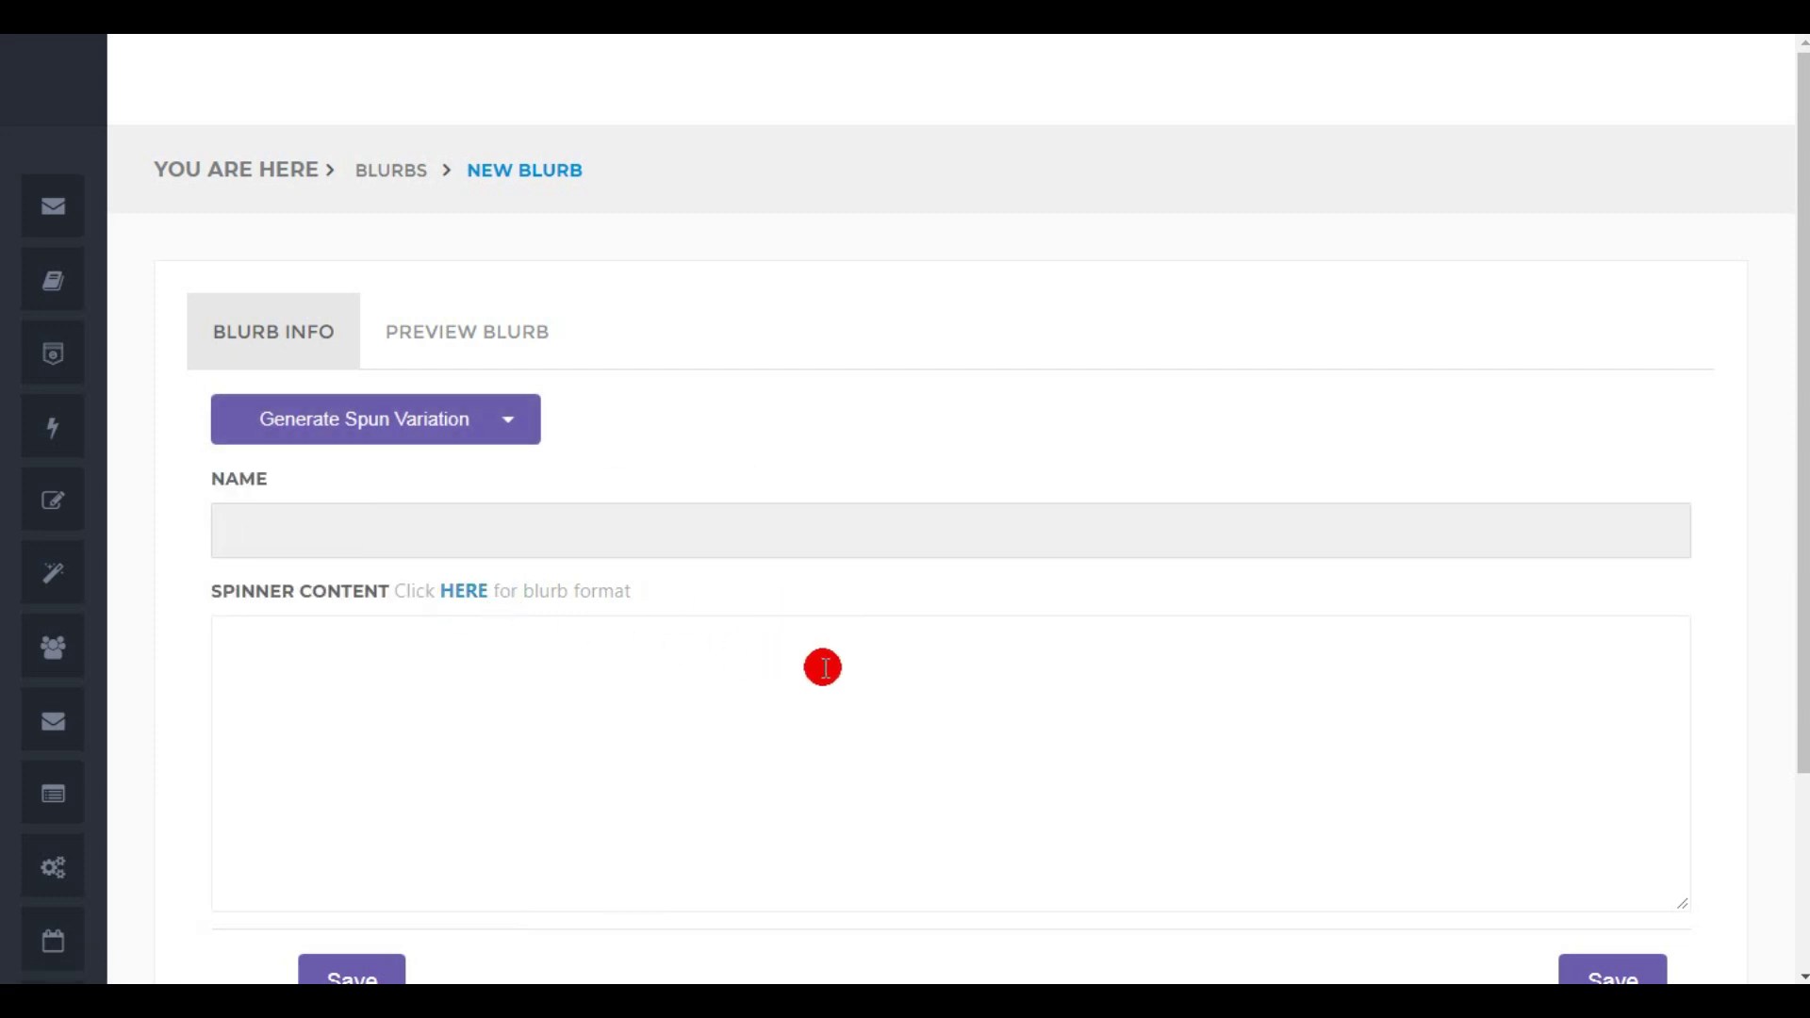
scroll(1113, 687, "down", 3)
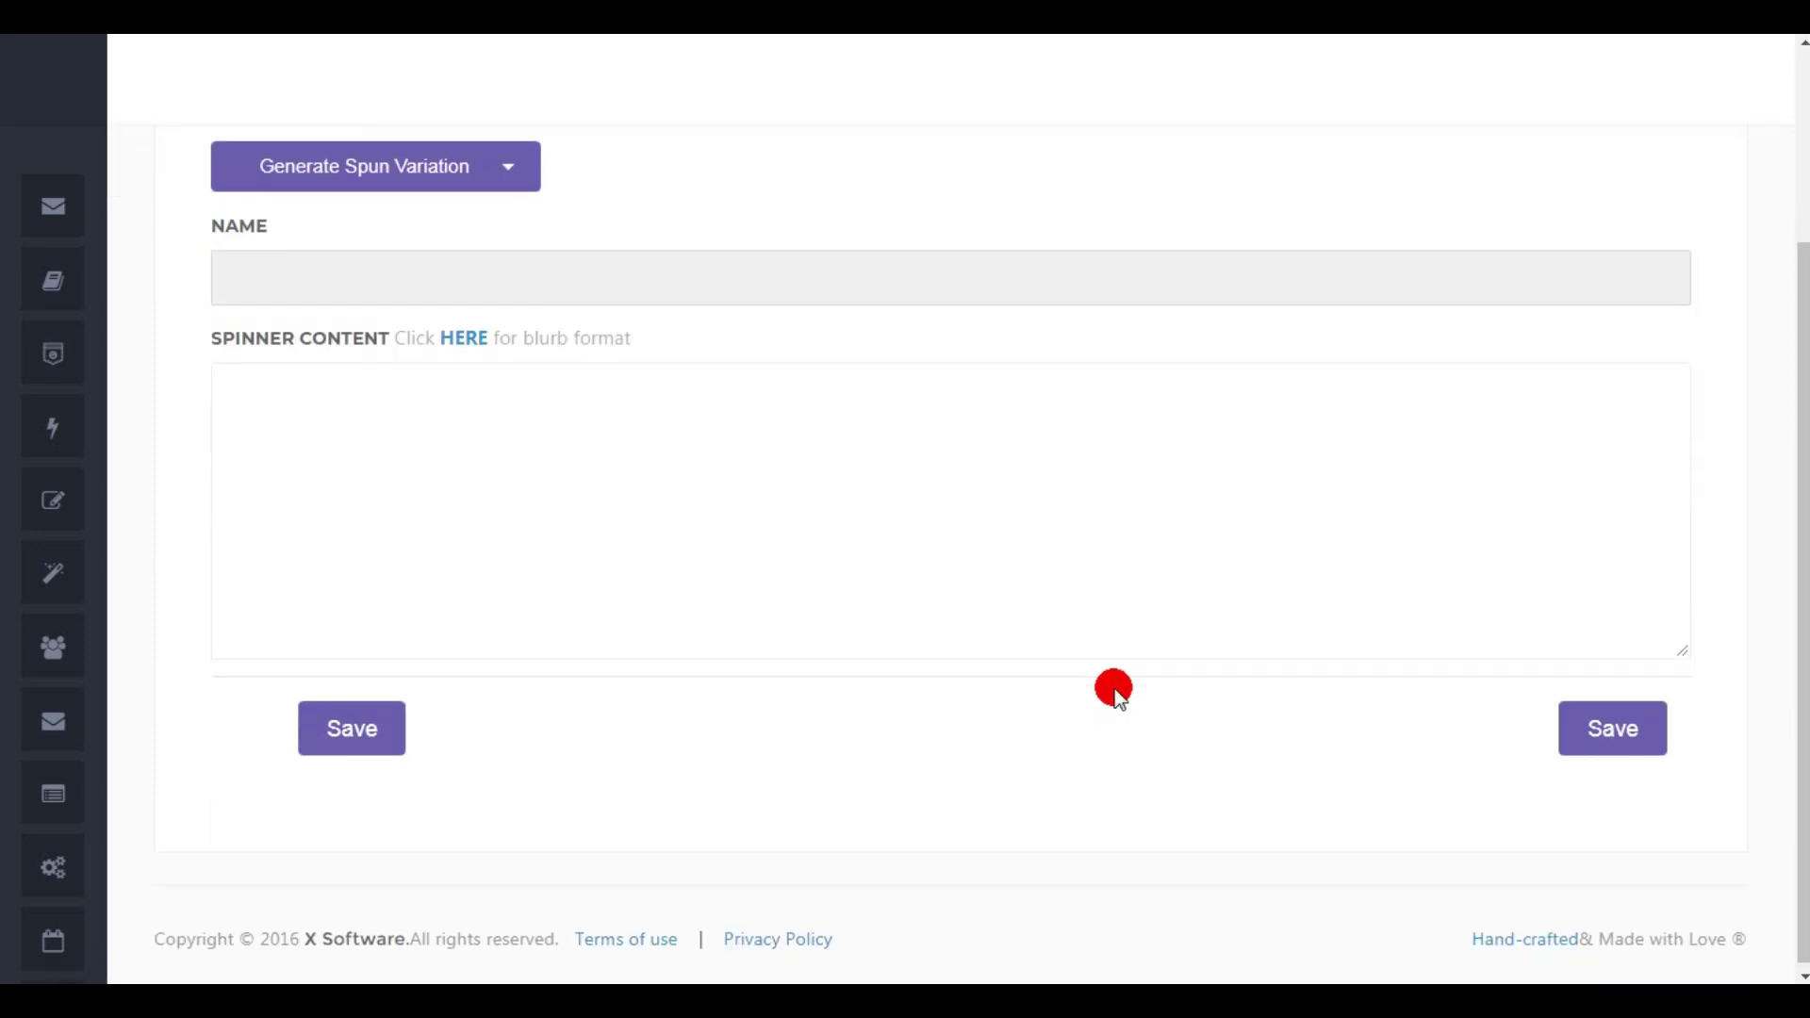
scroll(1116, 694, "down", 1)
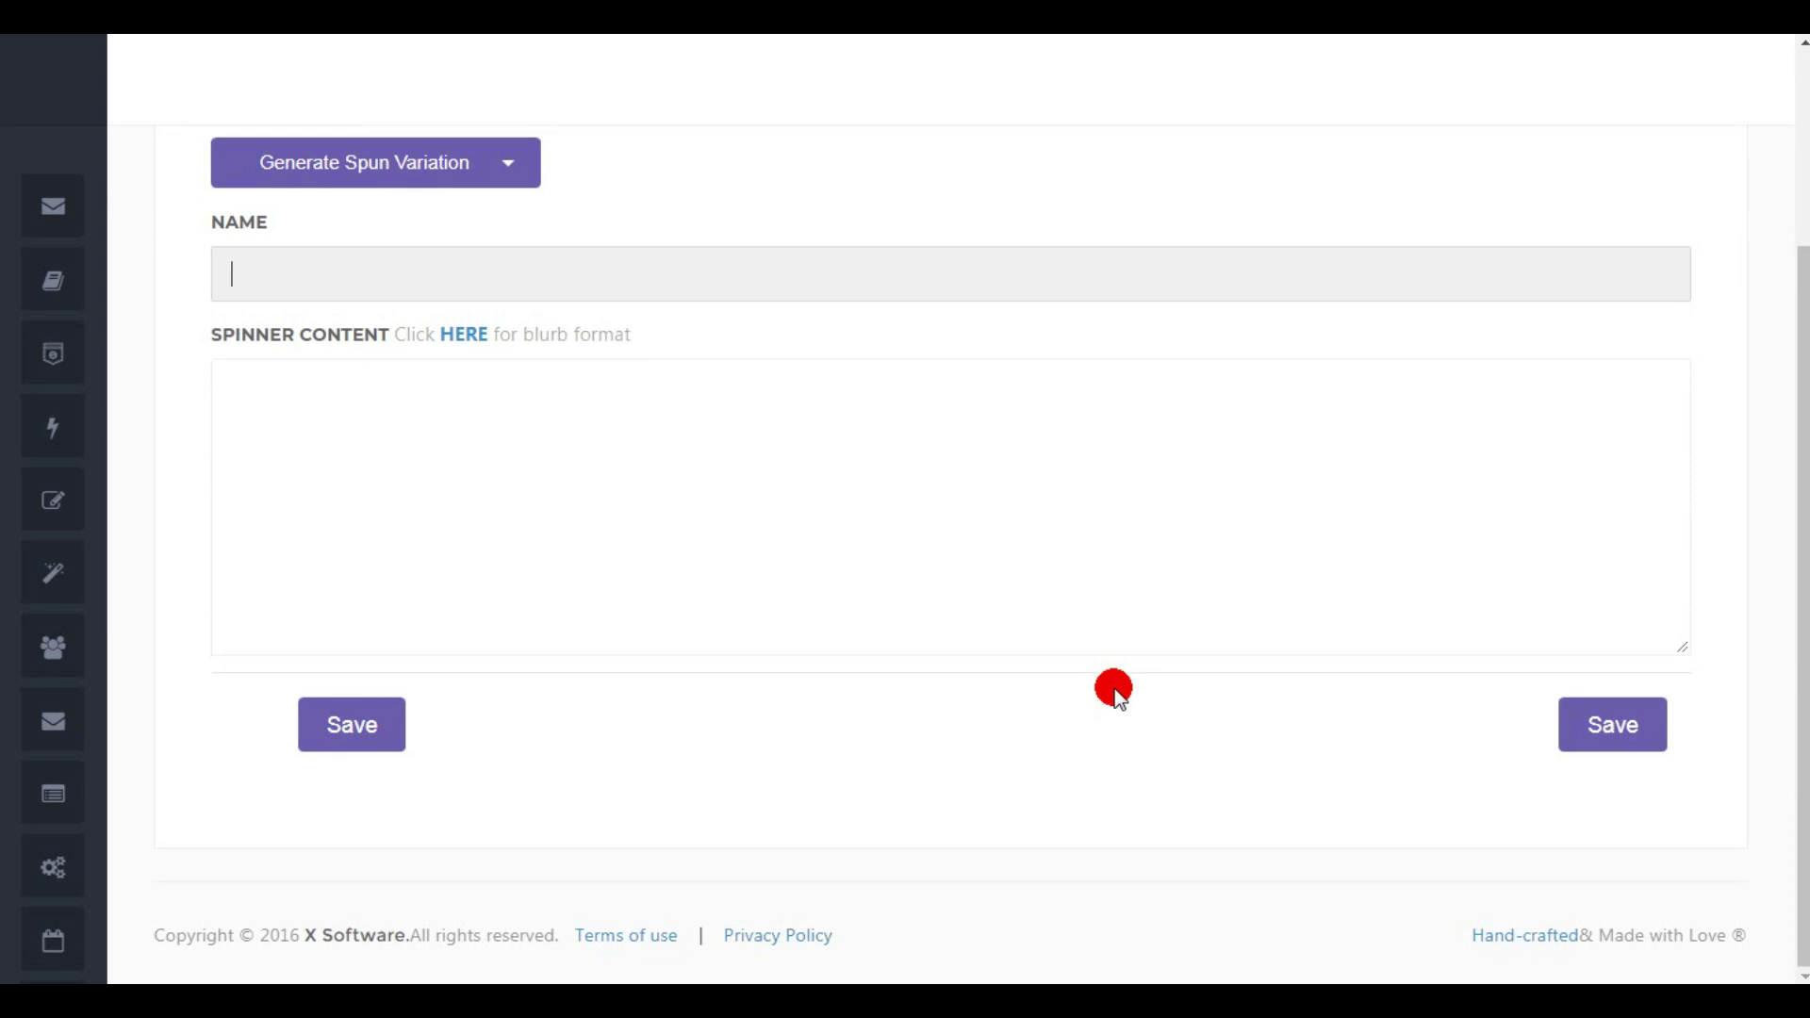
left_click(496, 445)
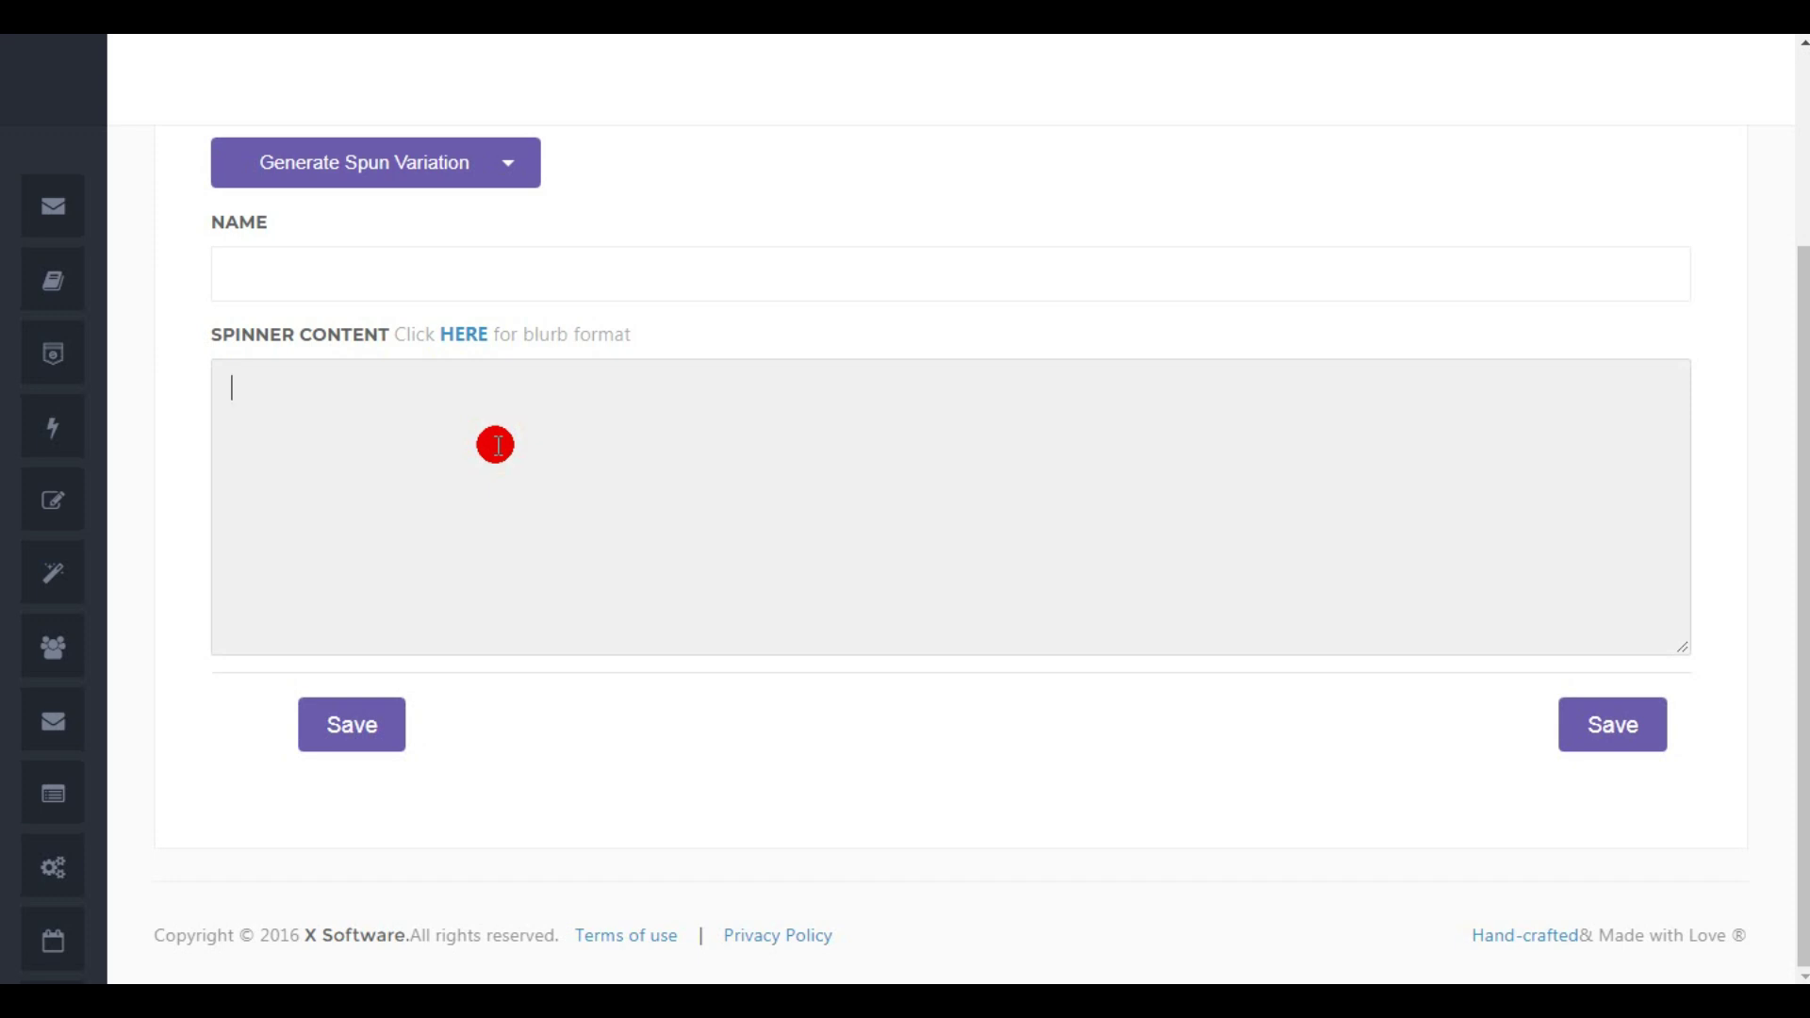
Leave the new blurb form without saving and return to the article page of the "indrak" content group.
left_click(1391, 94)
left_click_drag(1794, 403, 1782, 185)
mouse_move(162, 216)
mouse_move(97, 38)
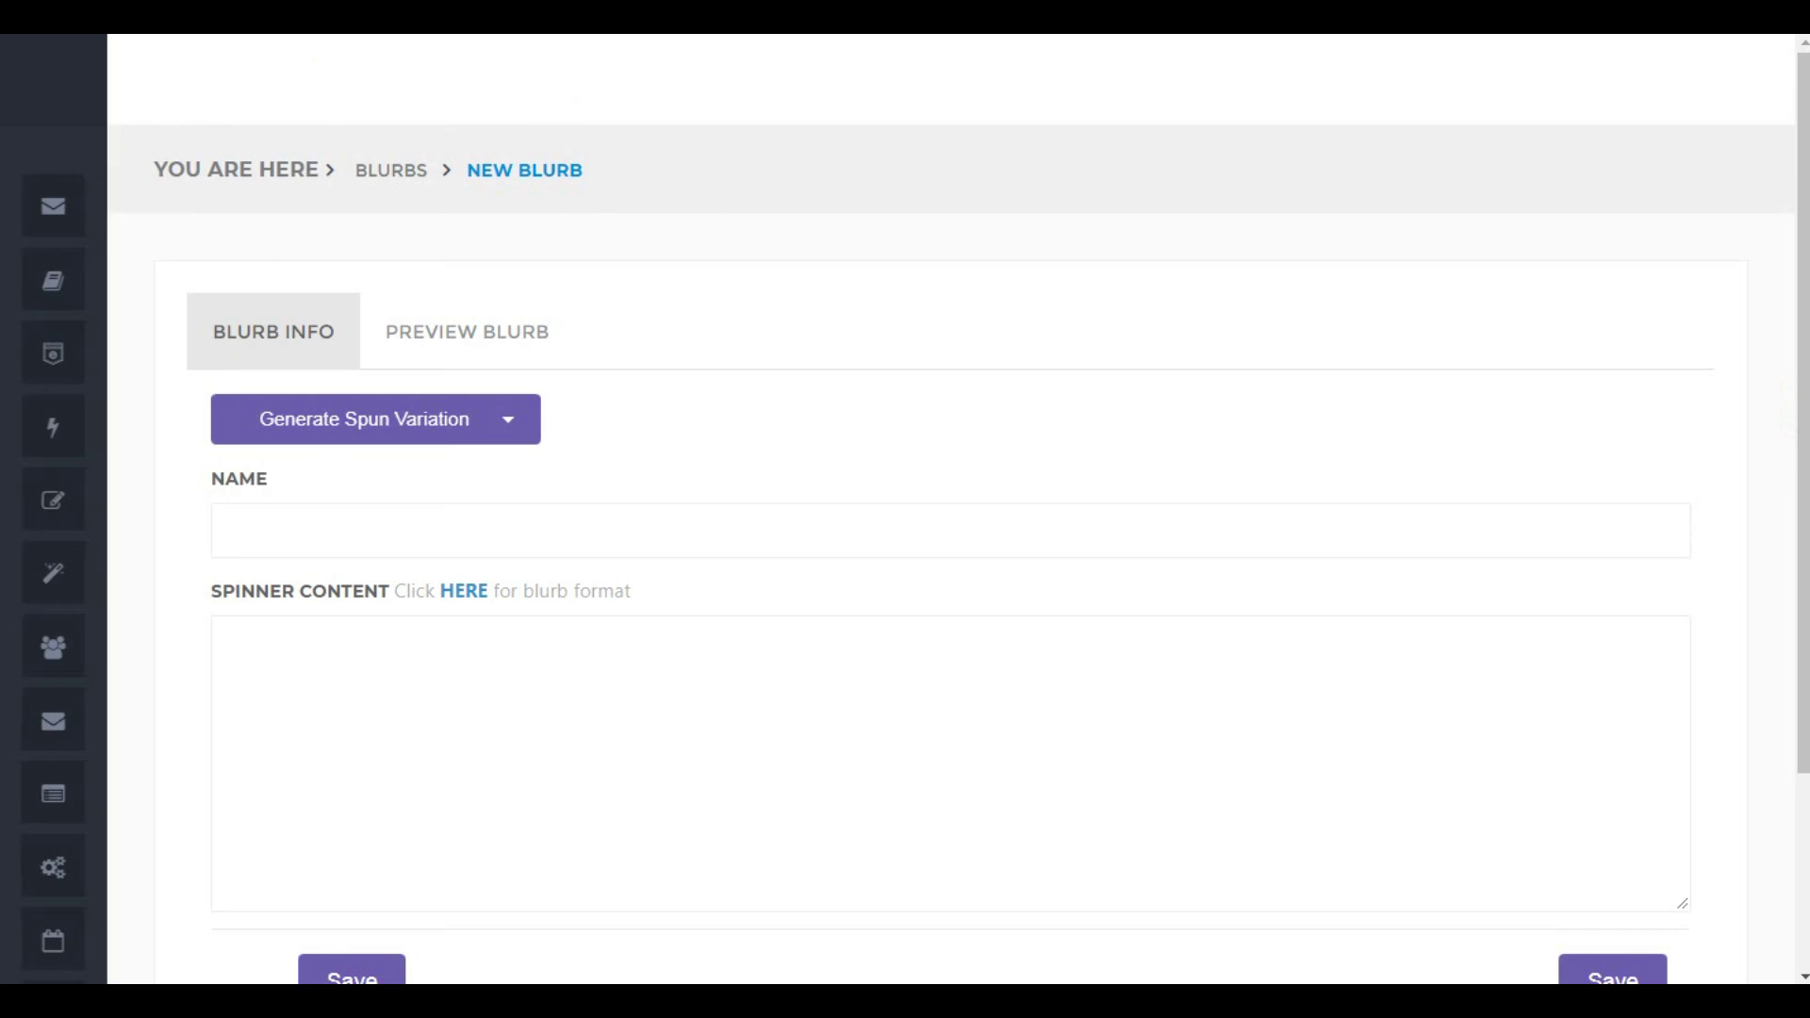
key("alt+Left")
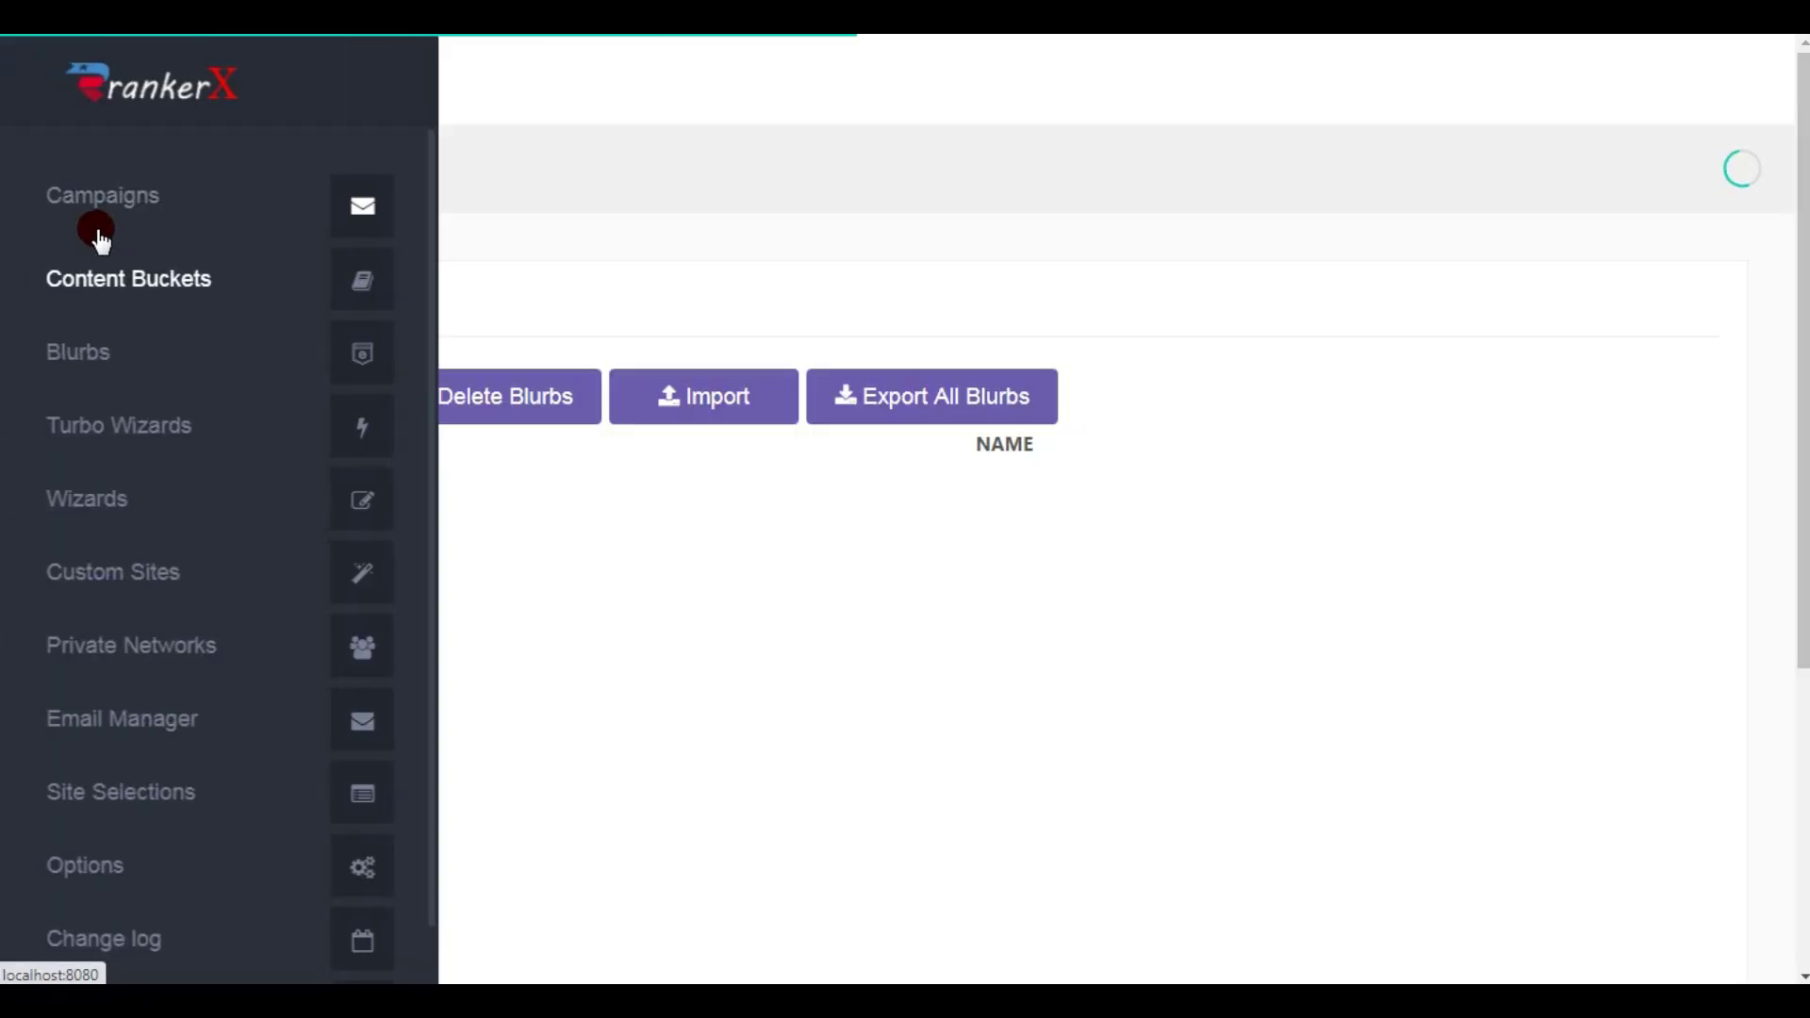
left_click(570, 75)
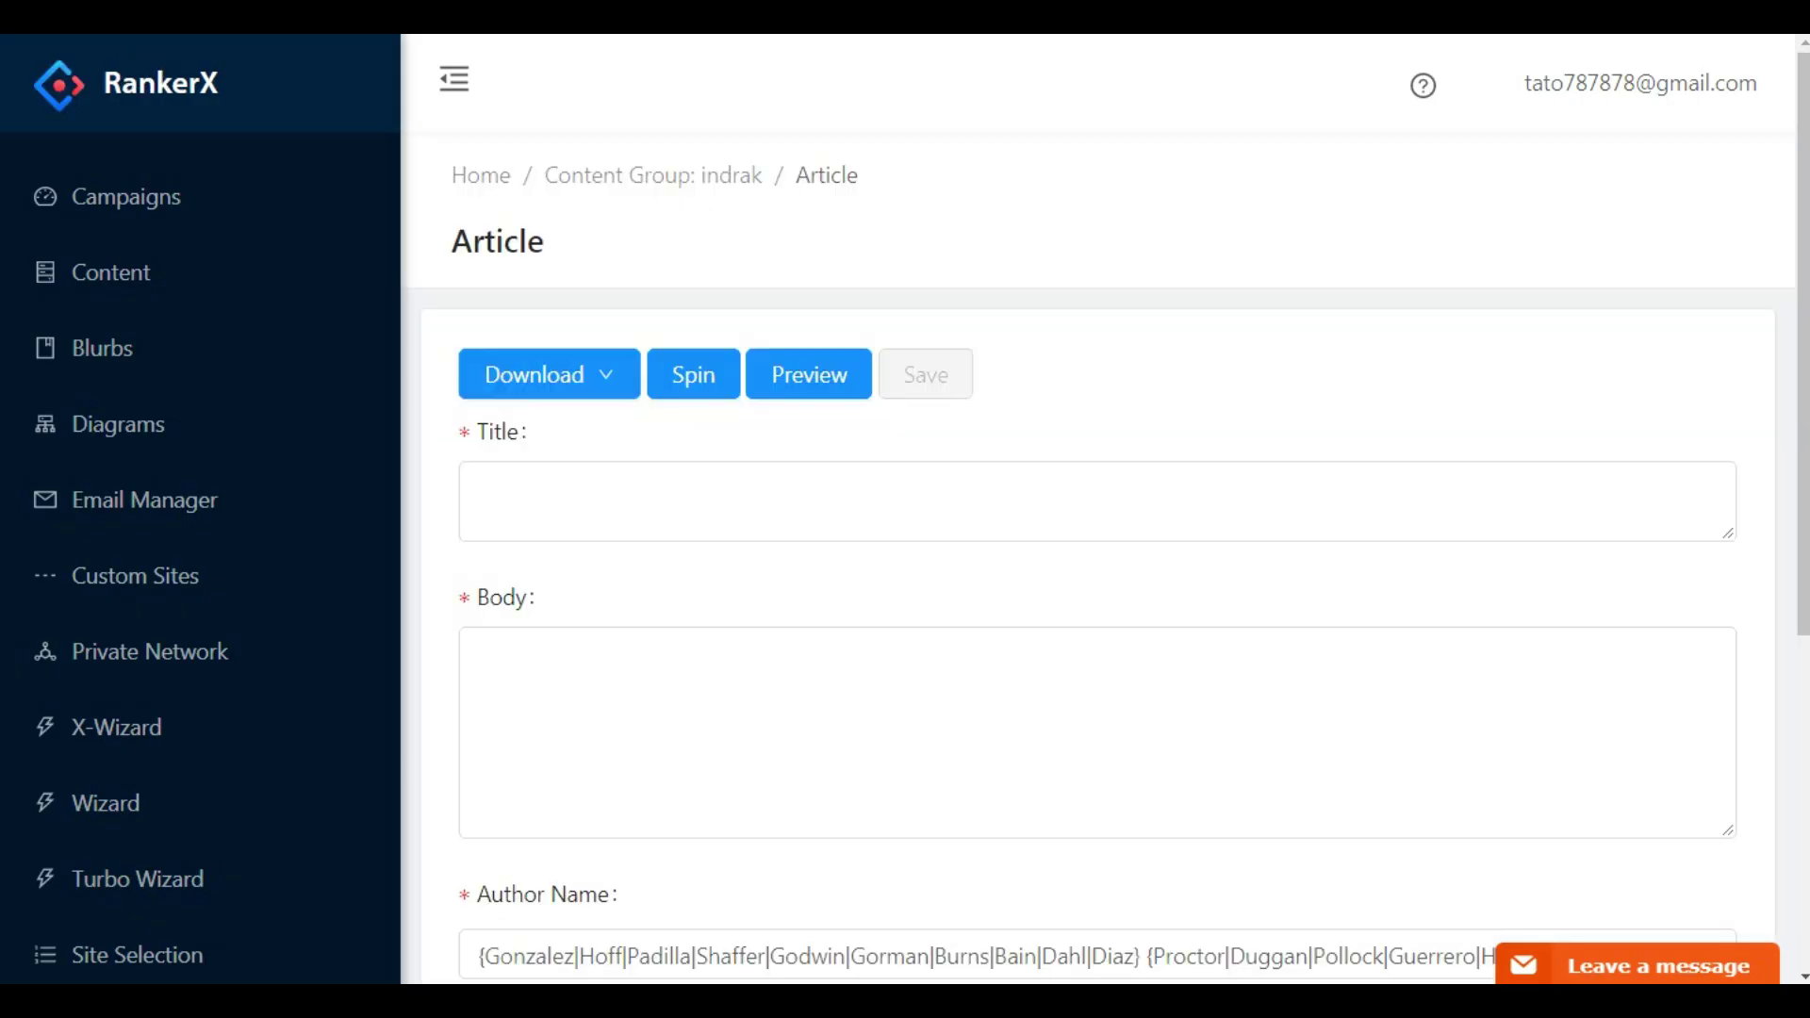
Open the builtin diagram "PRO - Web 2.0's PBN Dominator" from the Diagrams list.
left_click(121, 426)
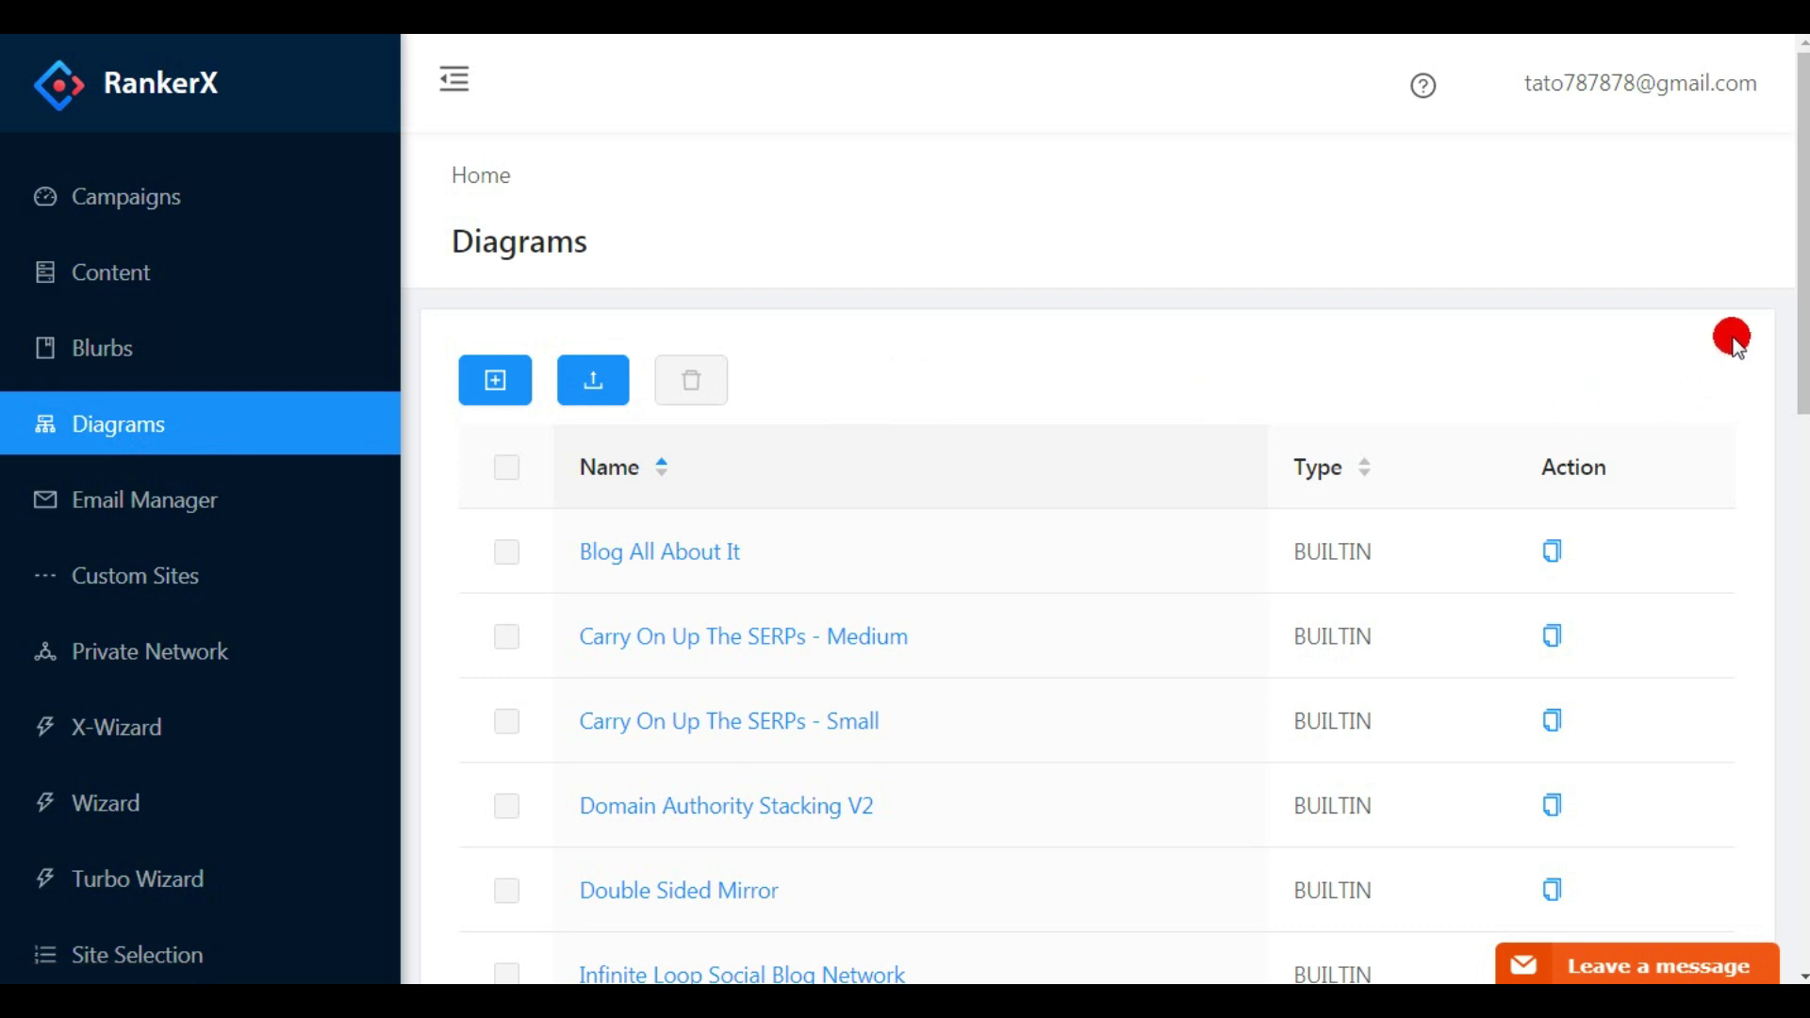
mouse_move(1802, 343)
left_mouse_down()
mouse_move(1799, 899)
mouse_move(1798, 854)
left_mouse_up()
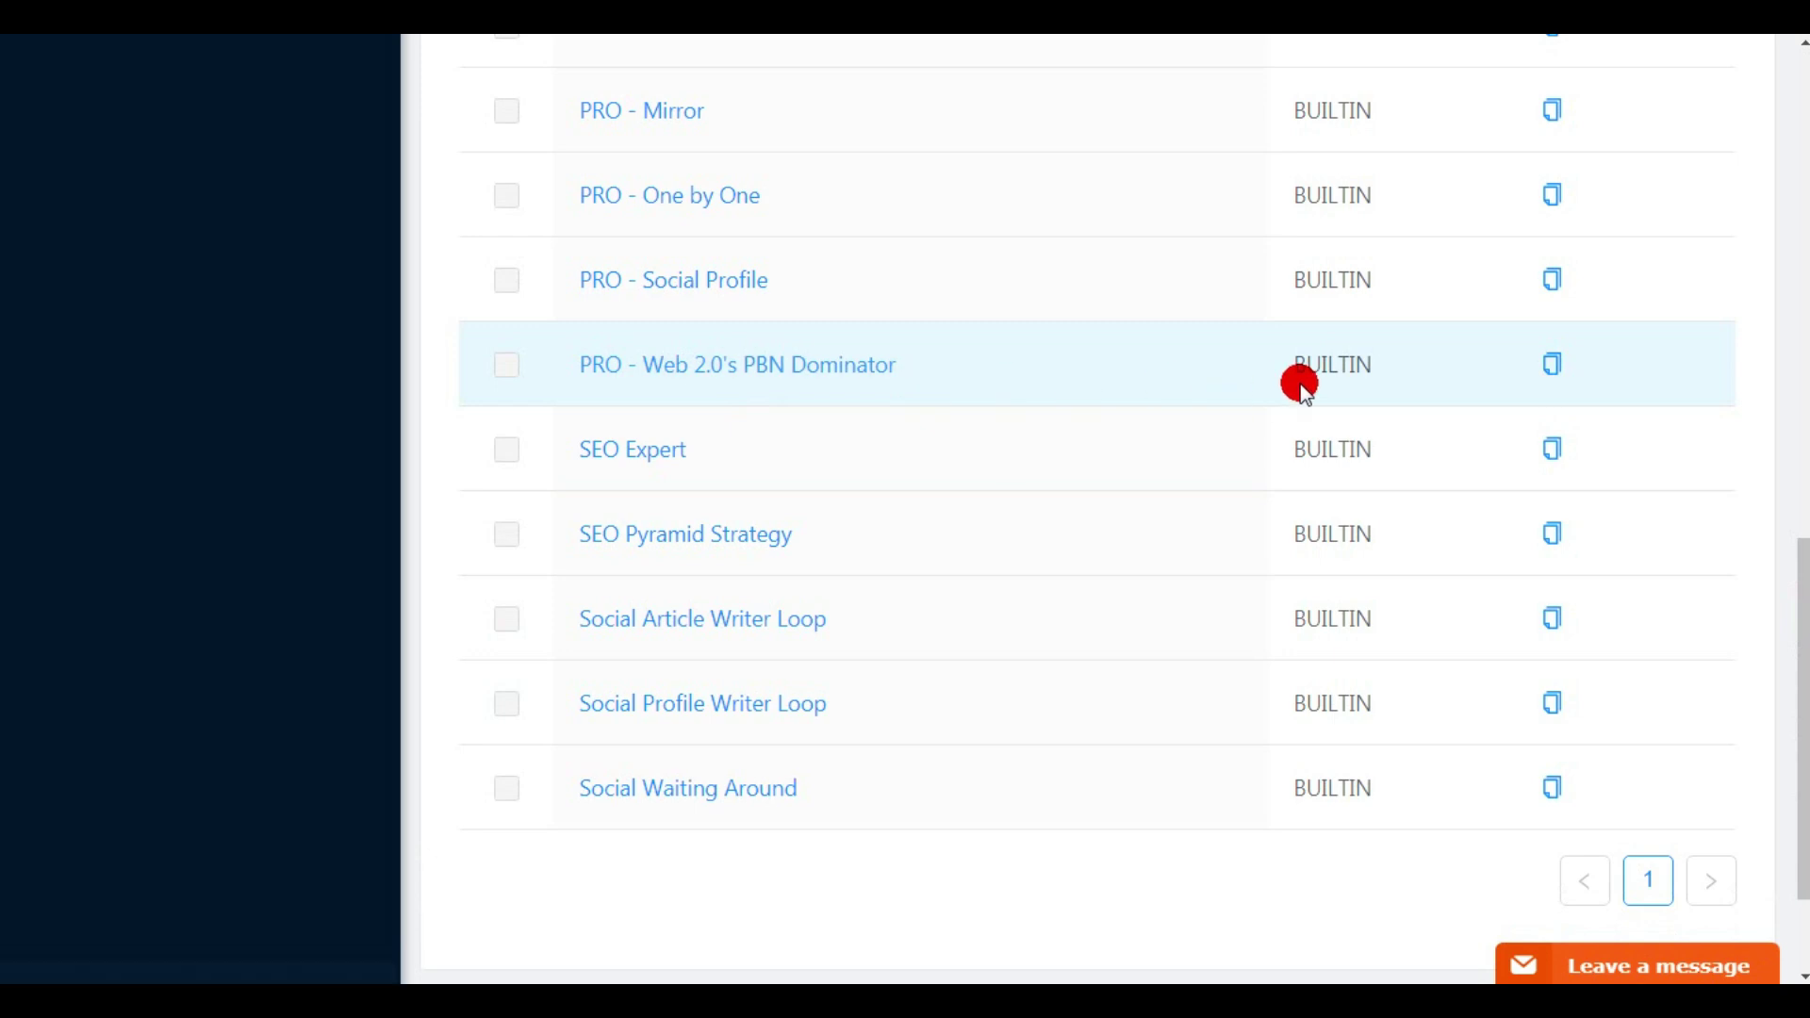
left_click(813, 366)
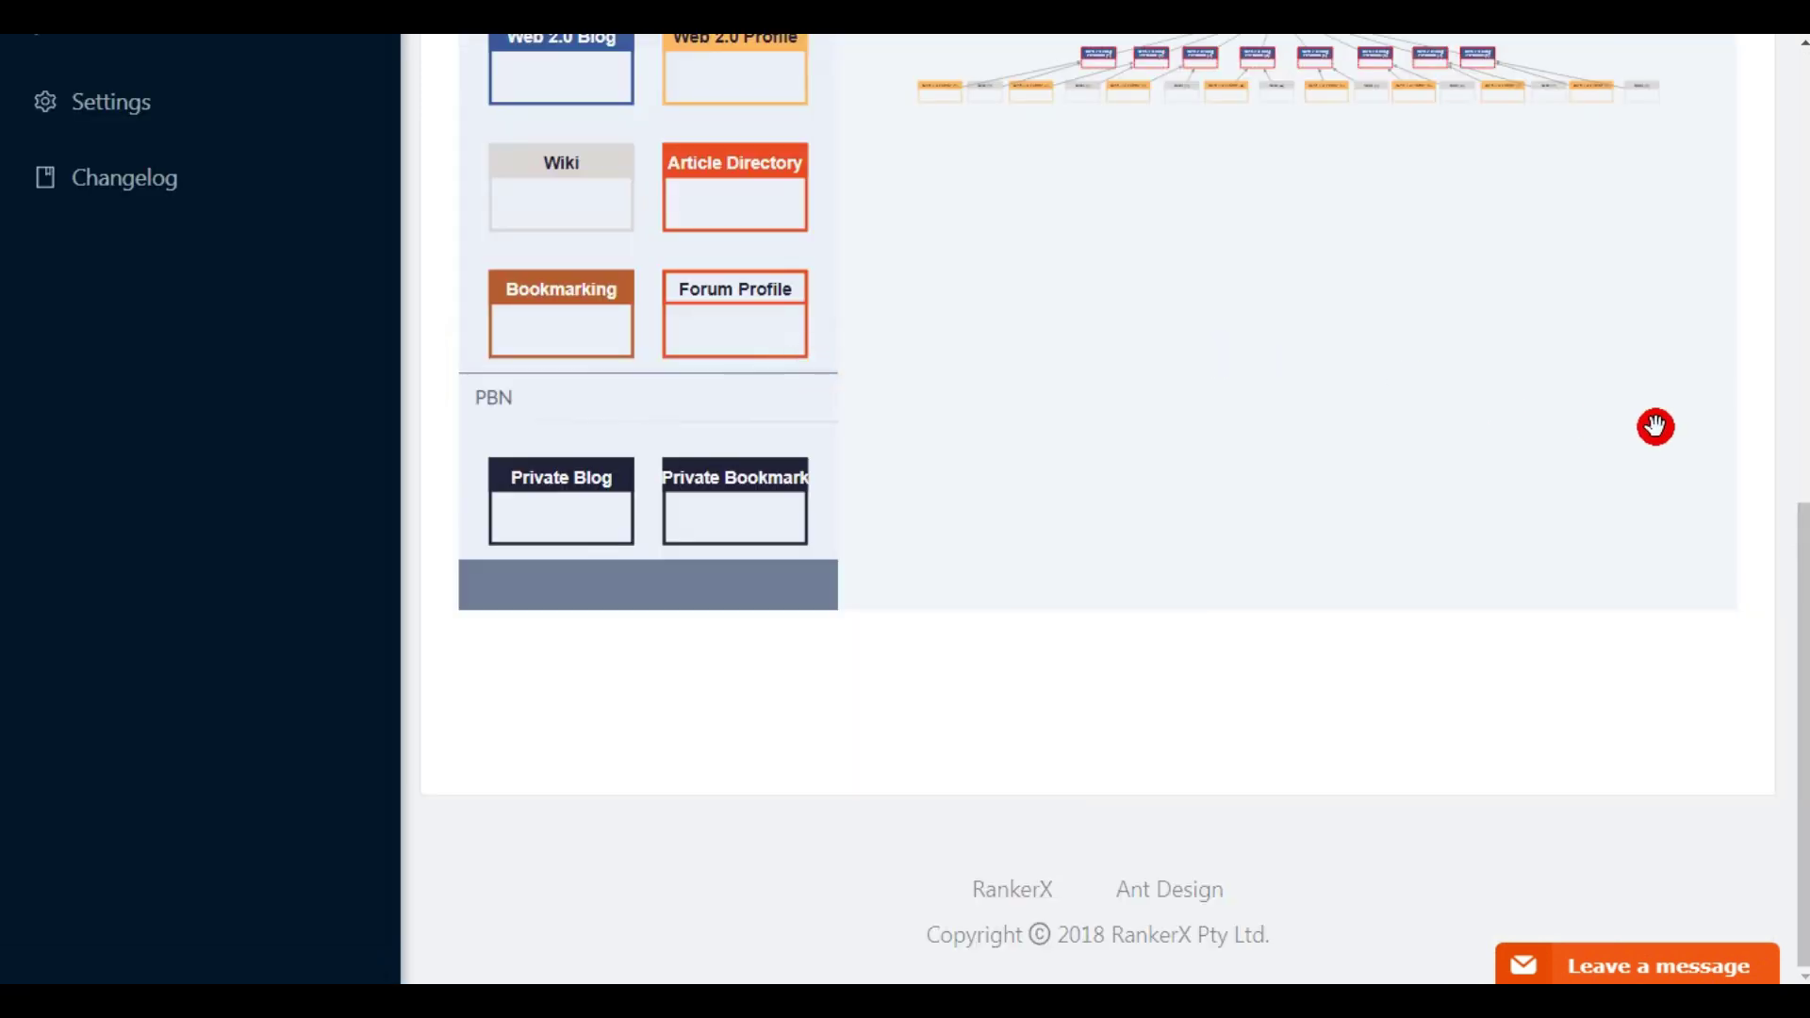
Add a Web 2.0 Profile Premium block to the diagram, linked beneath Web 2.0 Profile (2).
left_click_drag(1798, 516, 1791, 358)
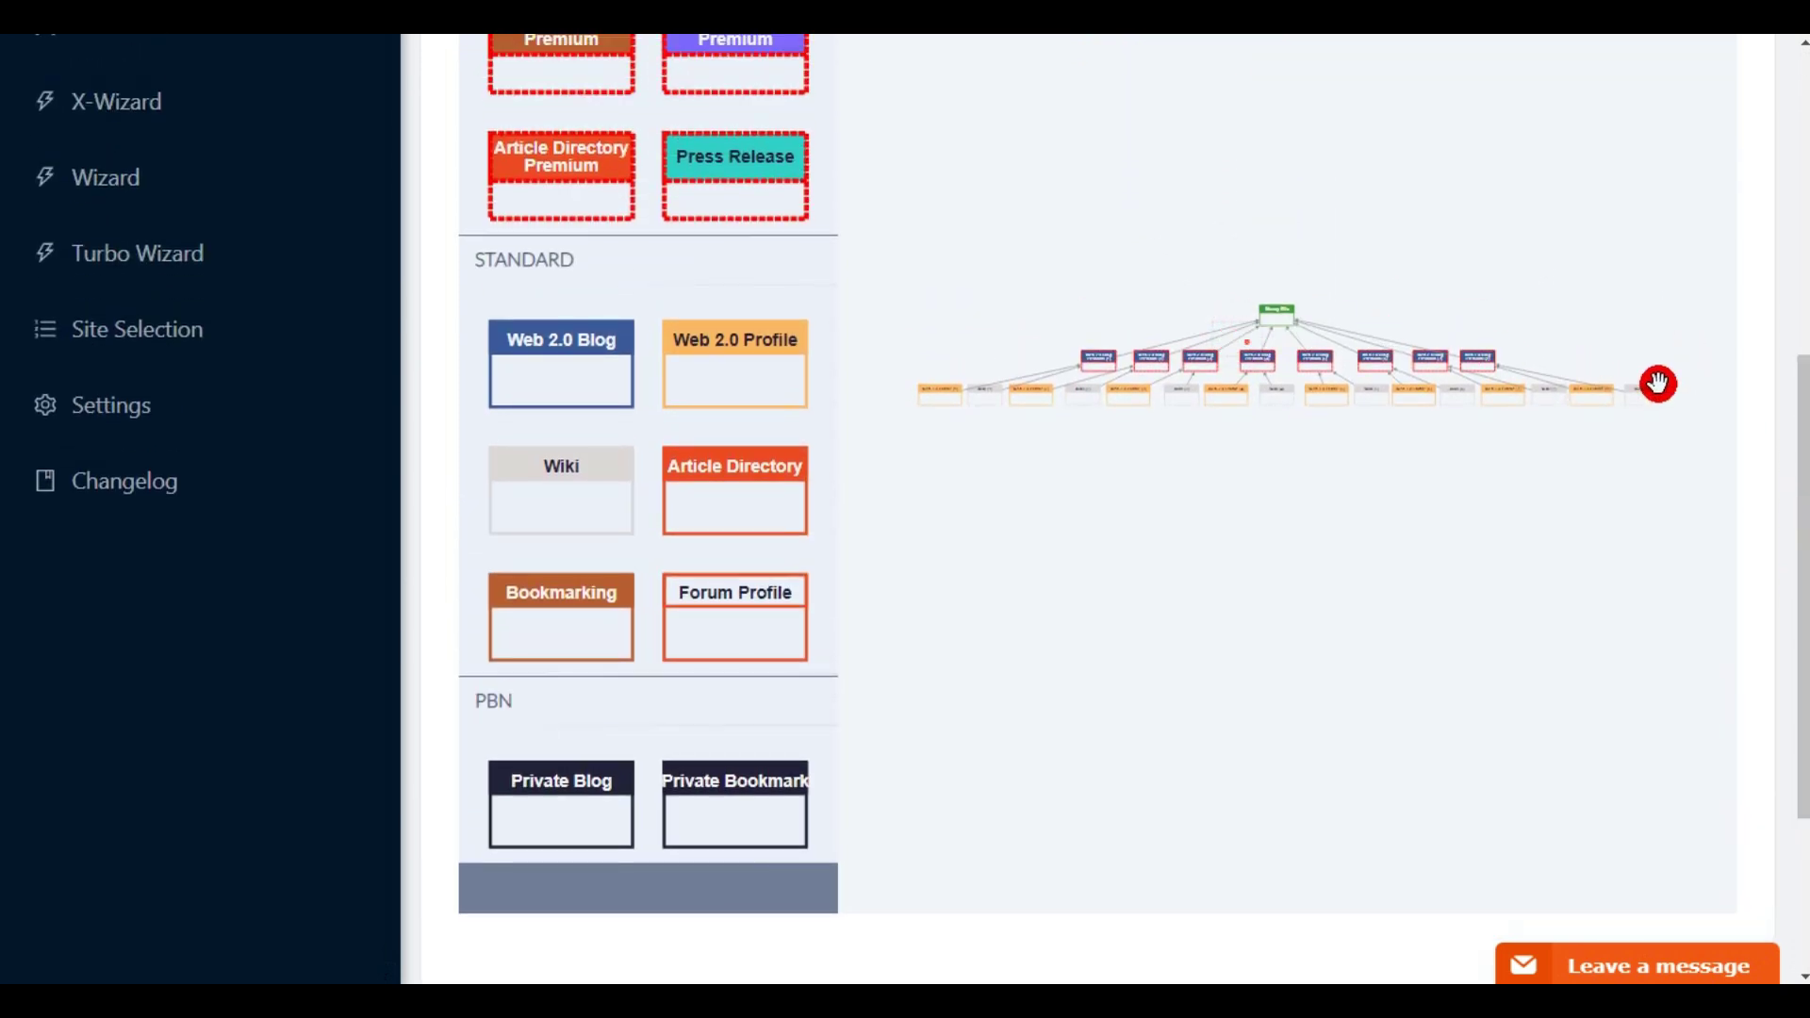
left_click_drag(1799, 414, 1781, 246)
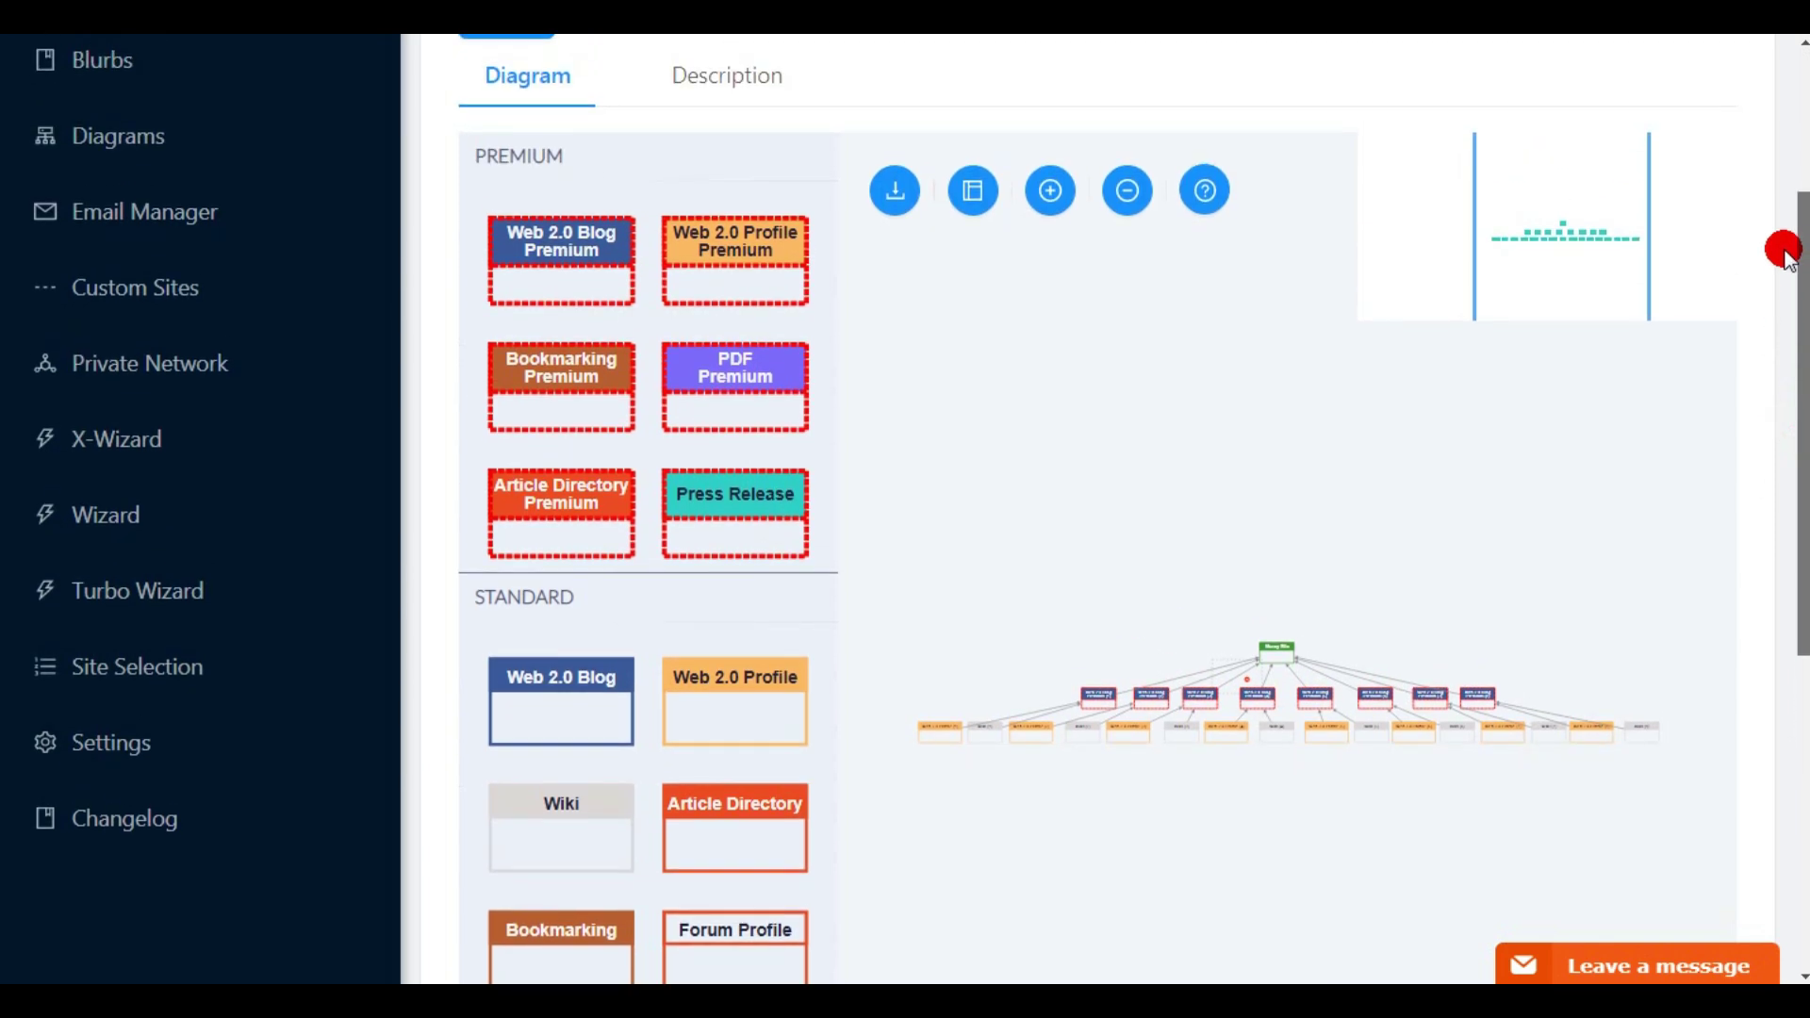
left_click(1050, 191)
left_click(1050, 191)
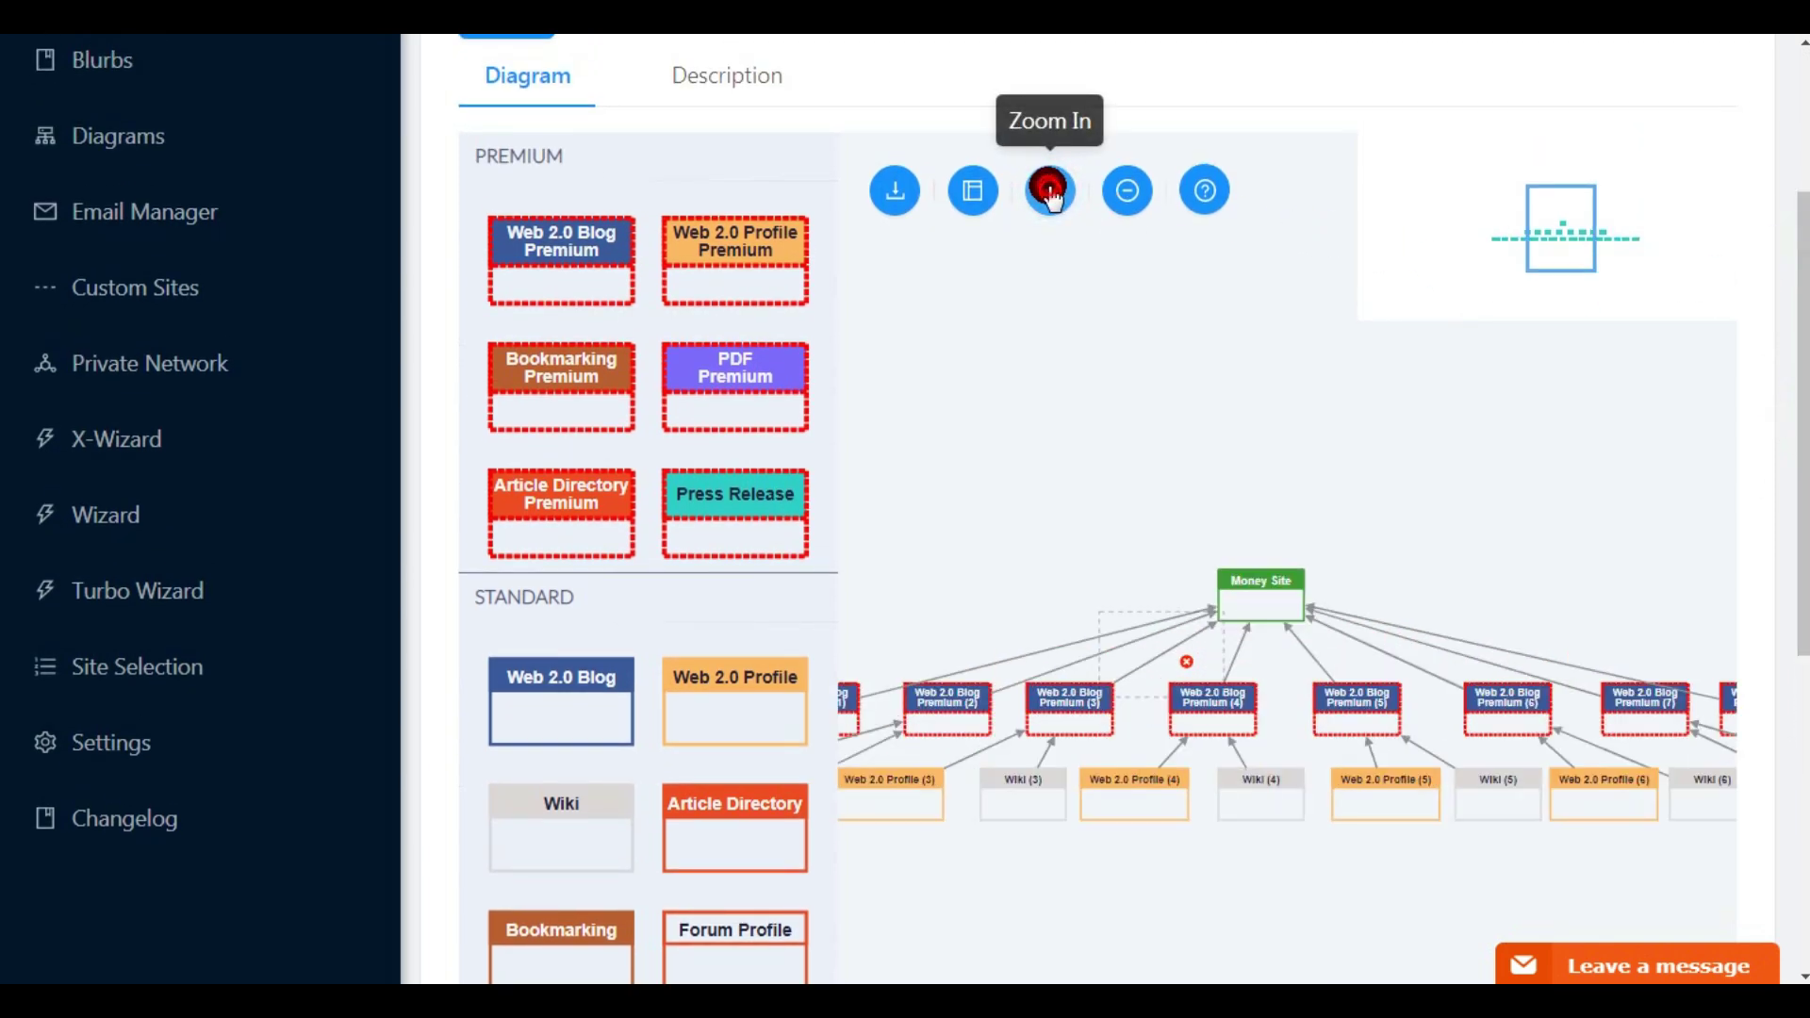
left_click(1050, 191)
left_click_drag(1395, 433, 1608, 335)
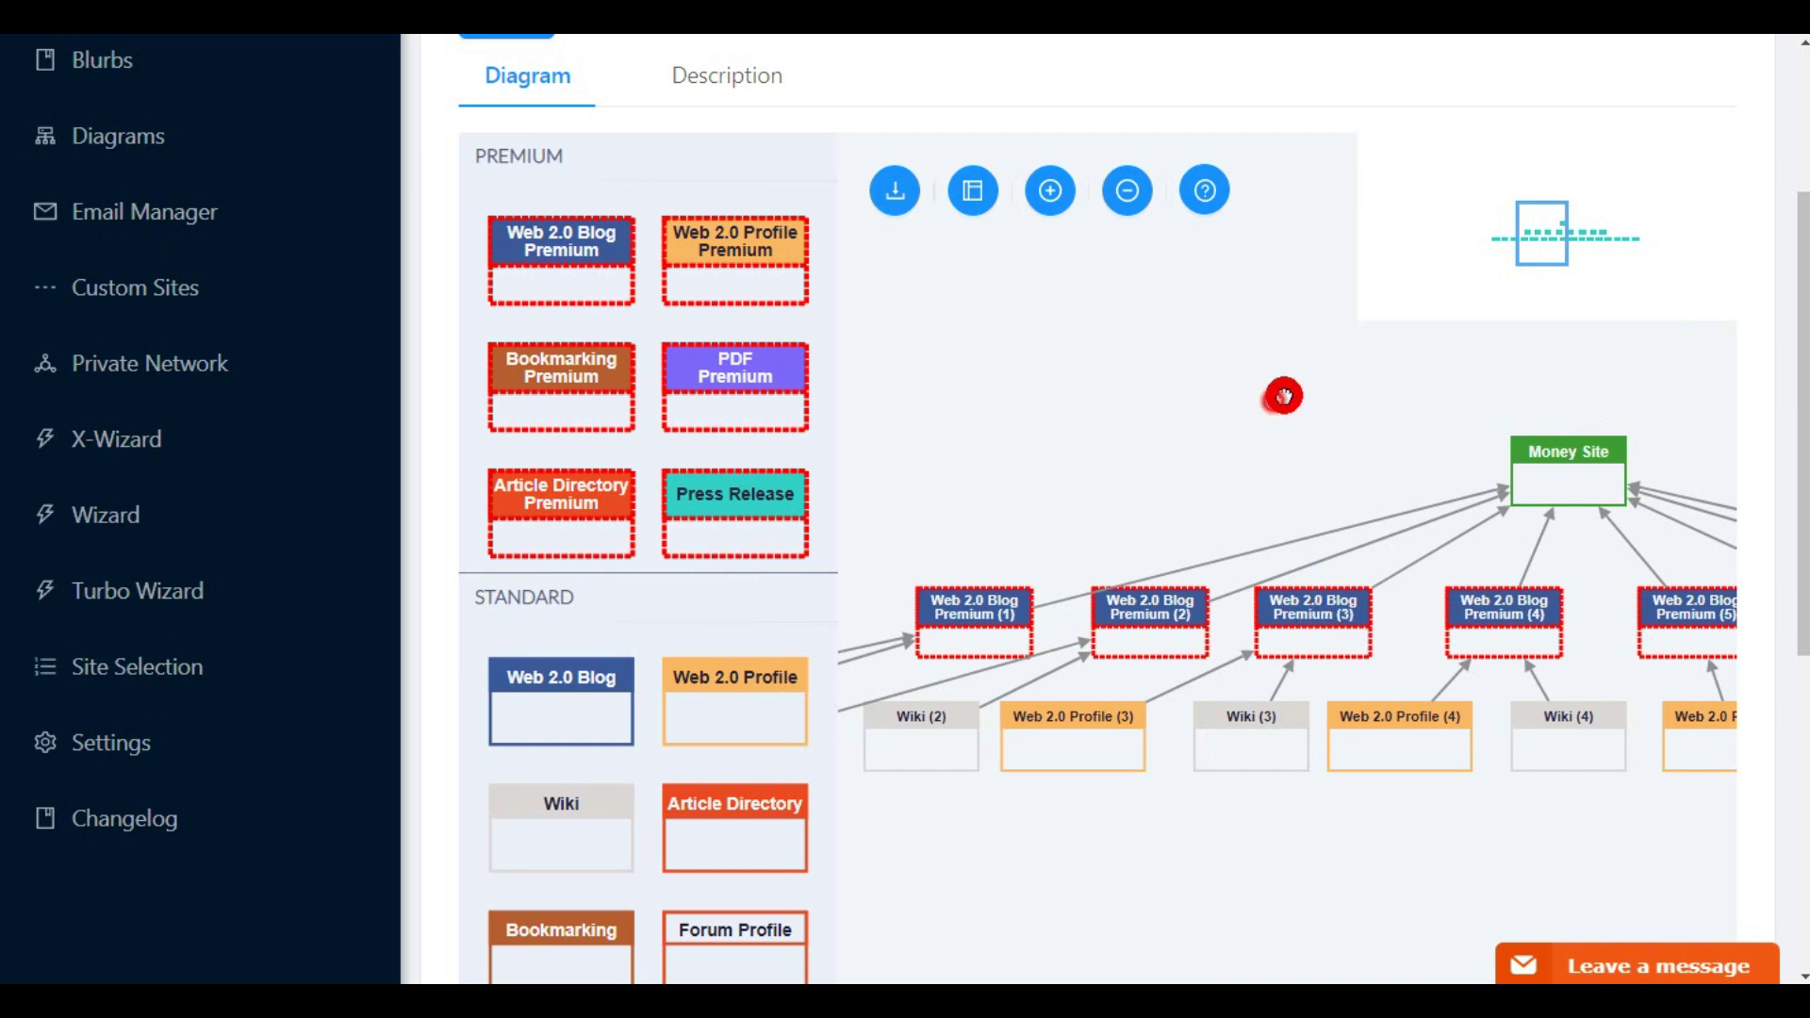
left_click_drag(1281, 392, 1430, 214)
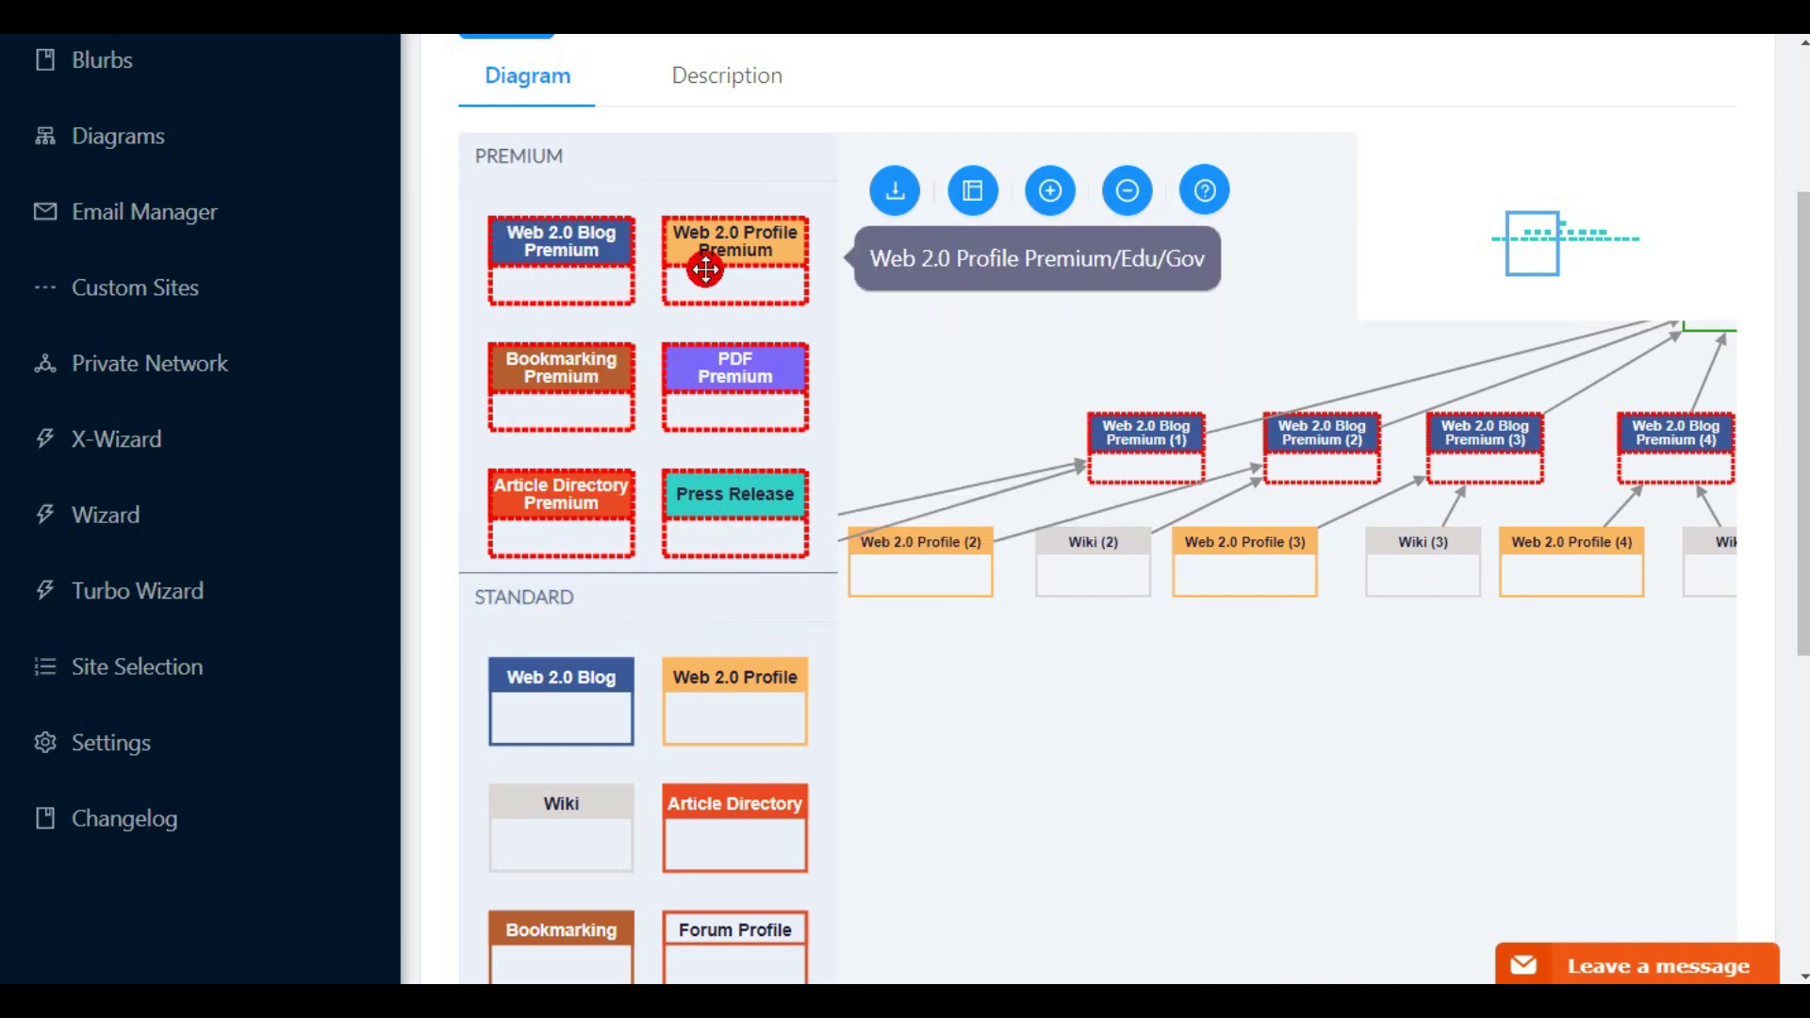
left_click_drag(720, 269, 956, 598)
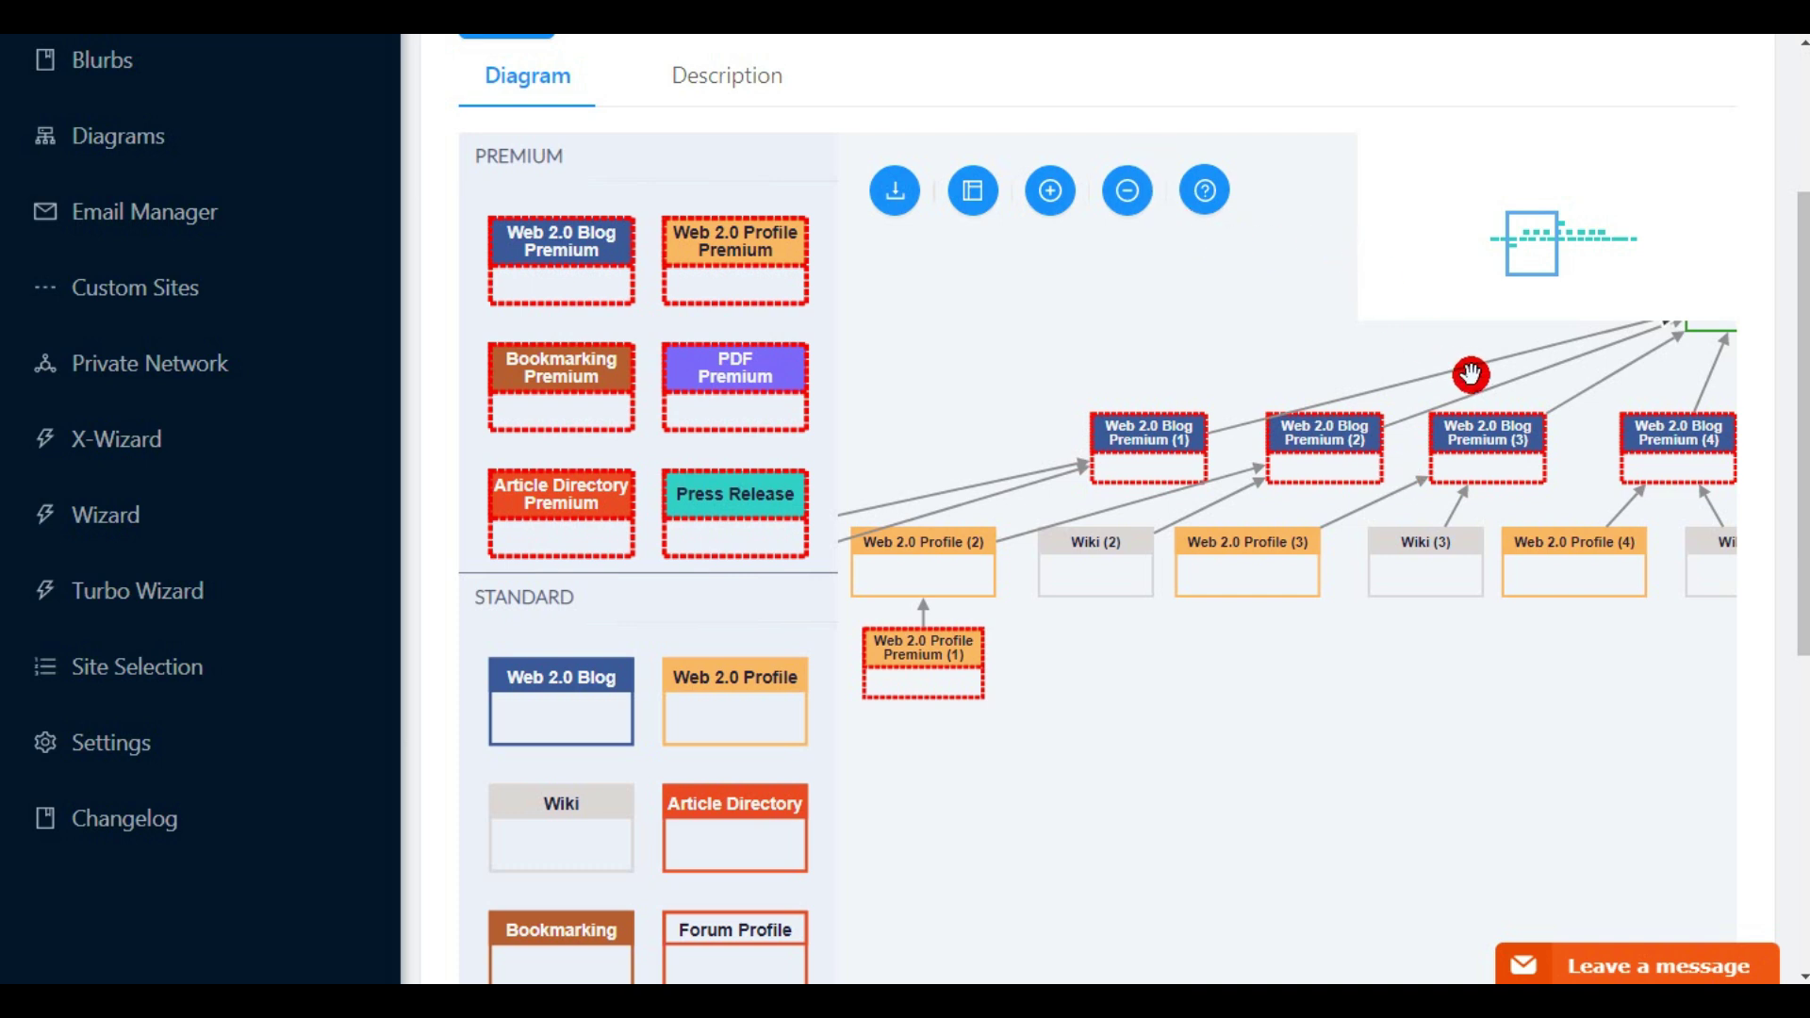
Delete the Web 2.0 Blog Premium (1) block and place a new Web 2.0 Blog Premium block in its spot.
left_click_drag(1653, 662, 1179, 703)
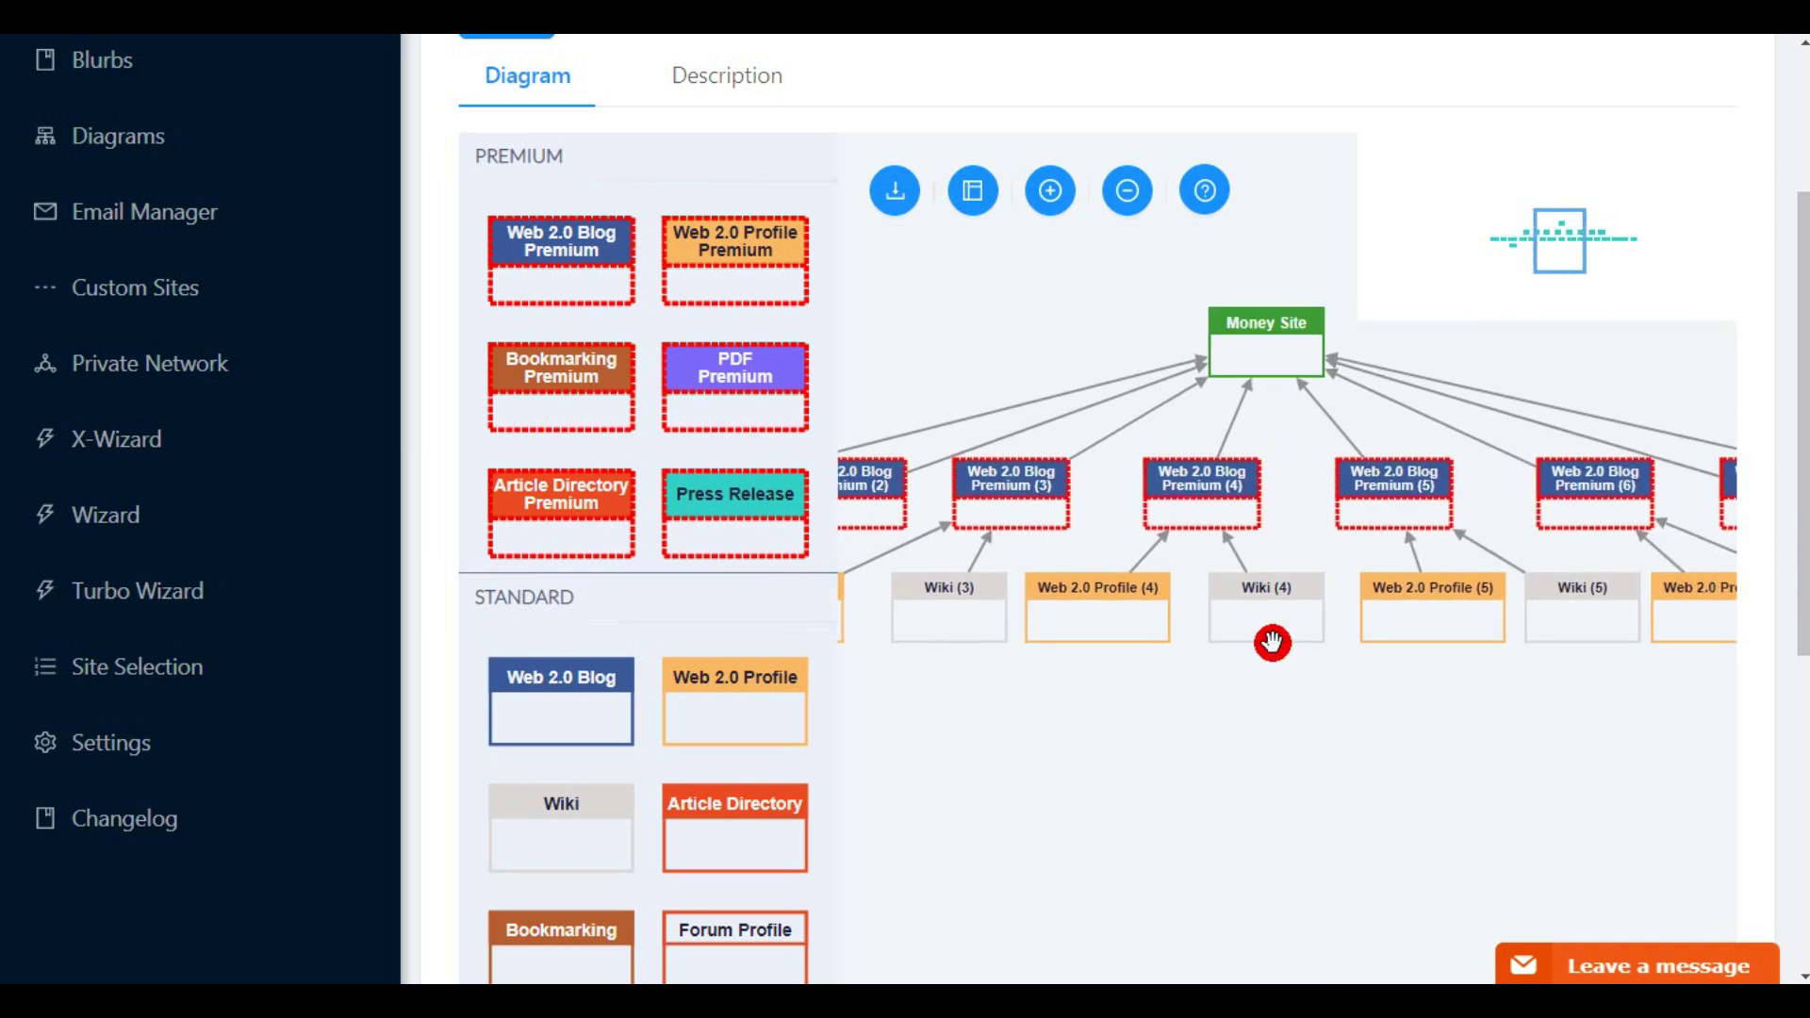
left_click_drag(1310, 740, 1689, 679)
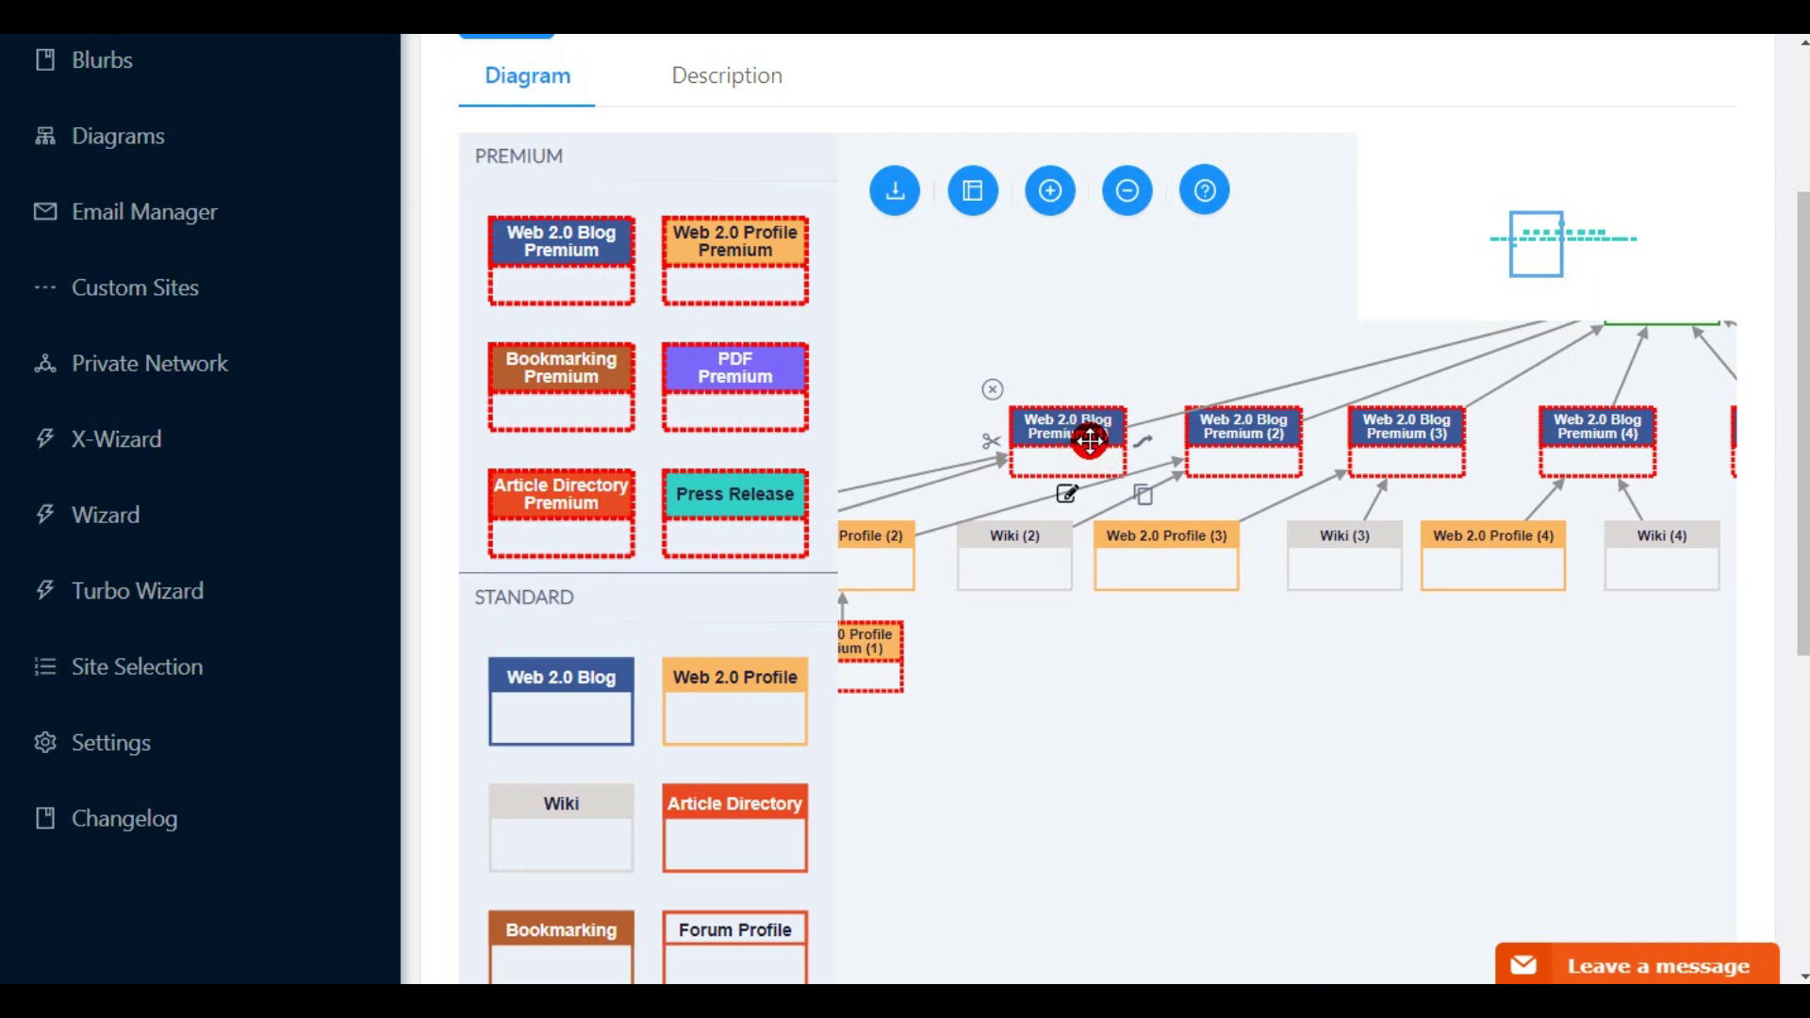
left_click(995, 390)
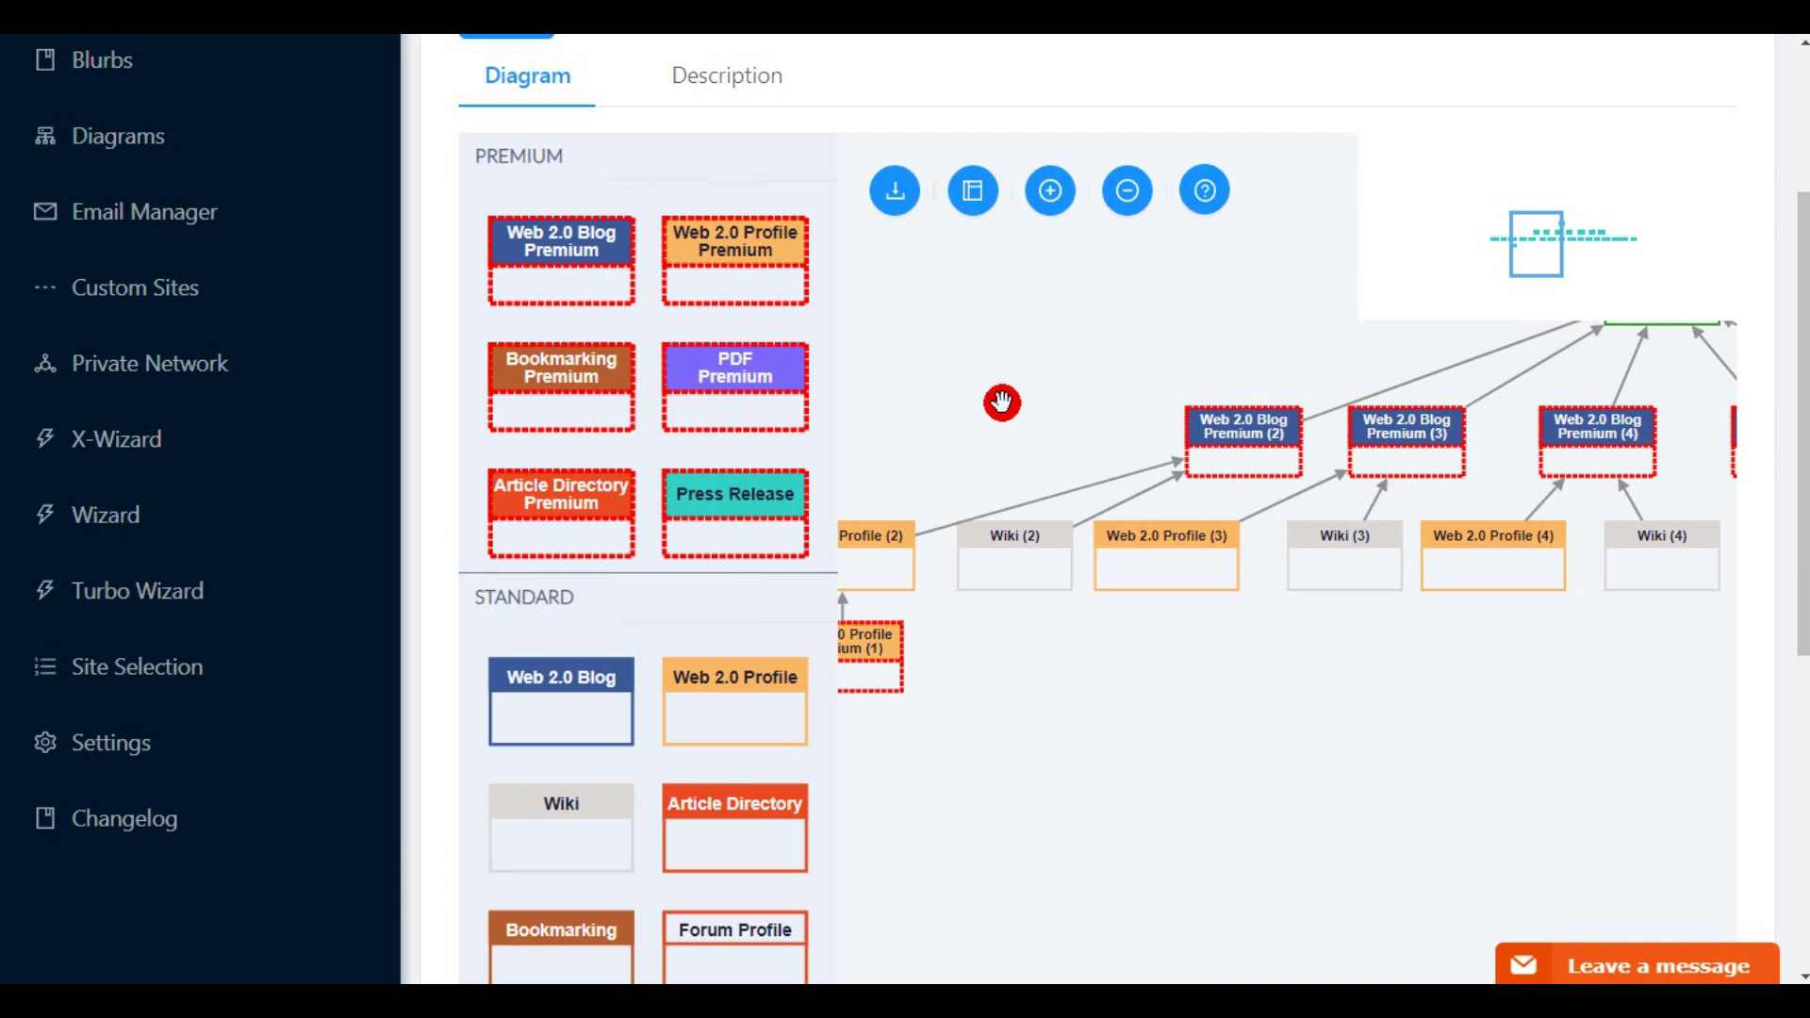
left_click_drag(551, 235, 1043, 438)
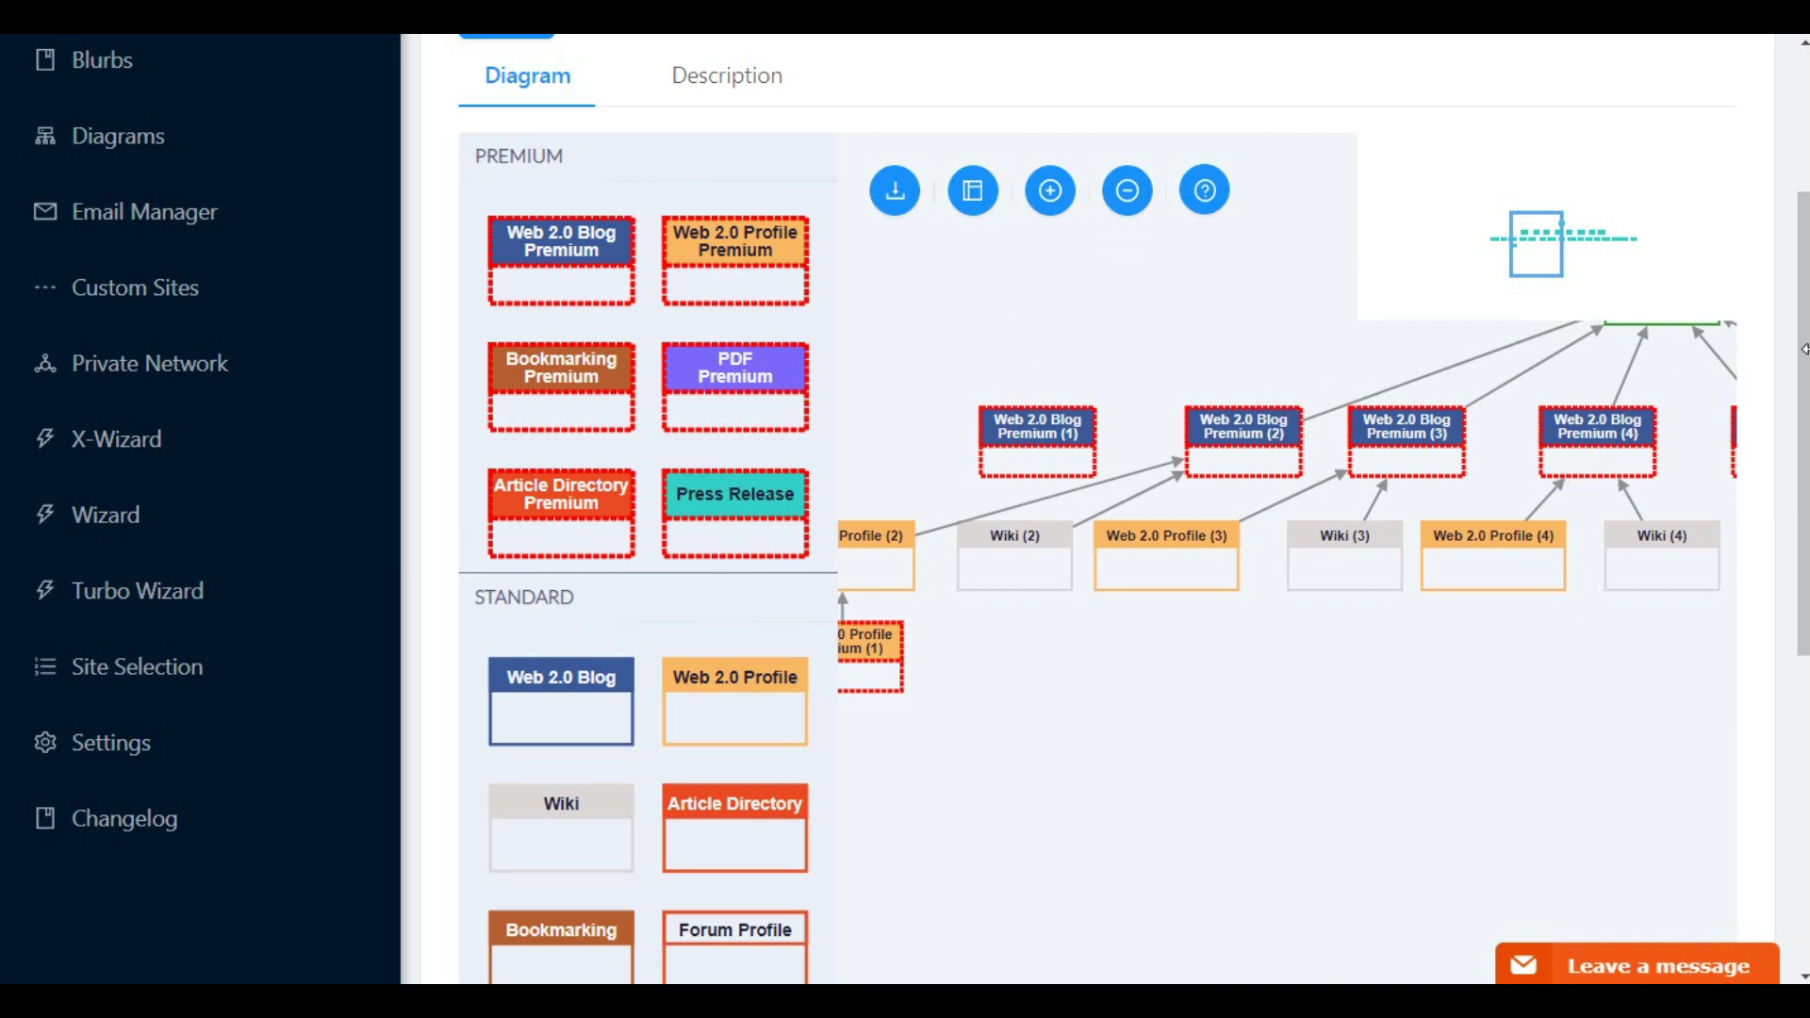
Go back to the Diagrams list without saving and open the "Blog All About It" diagram.
left_click_drag(1800, 348, 1800, 193)
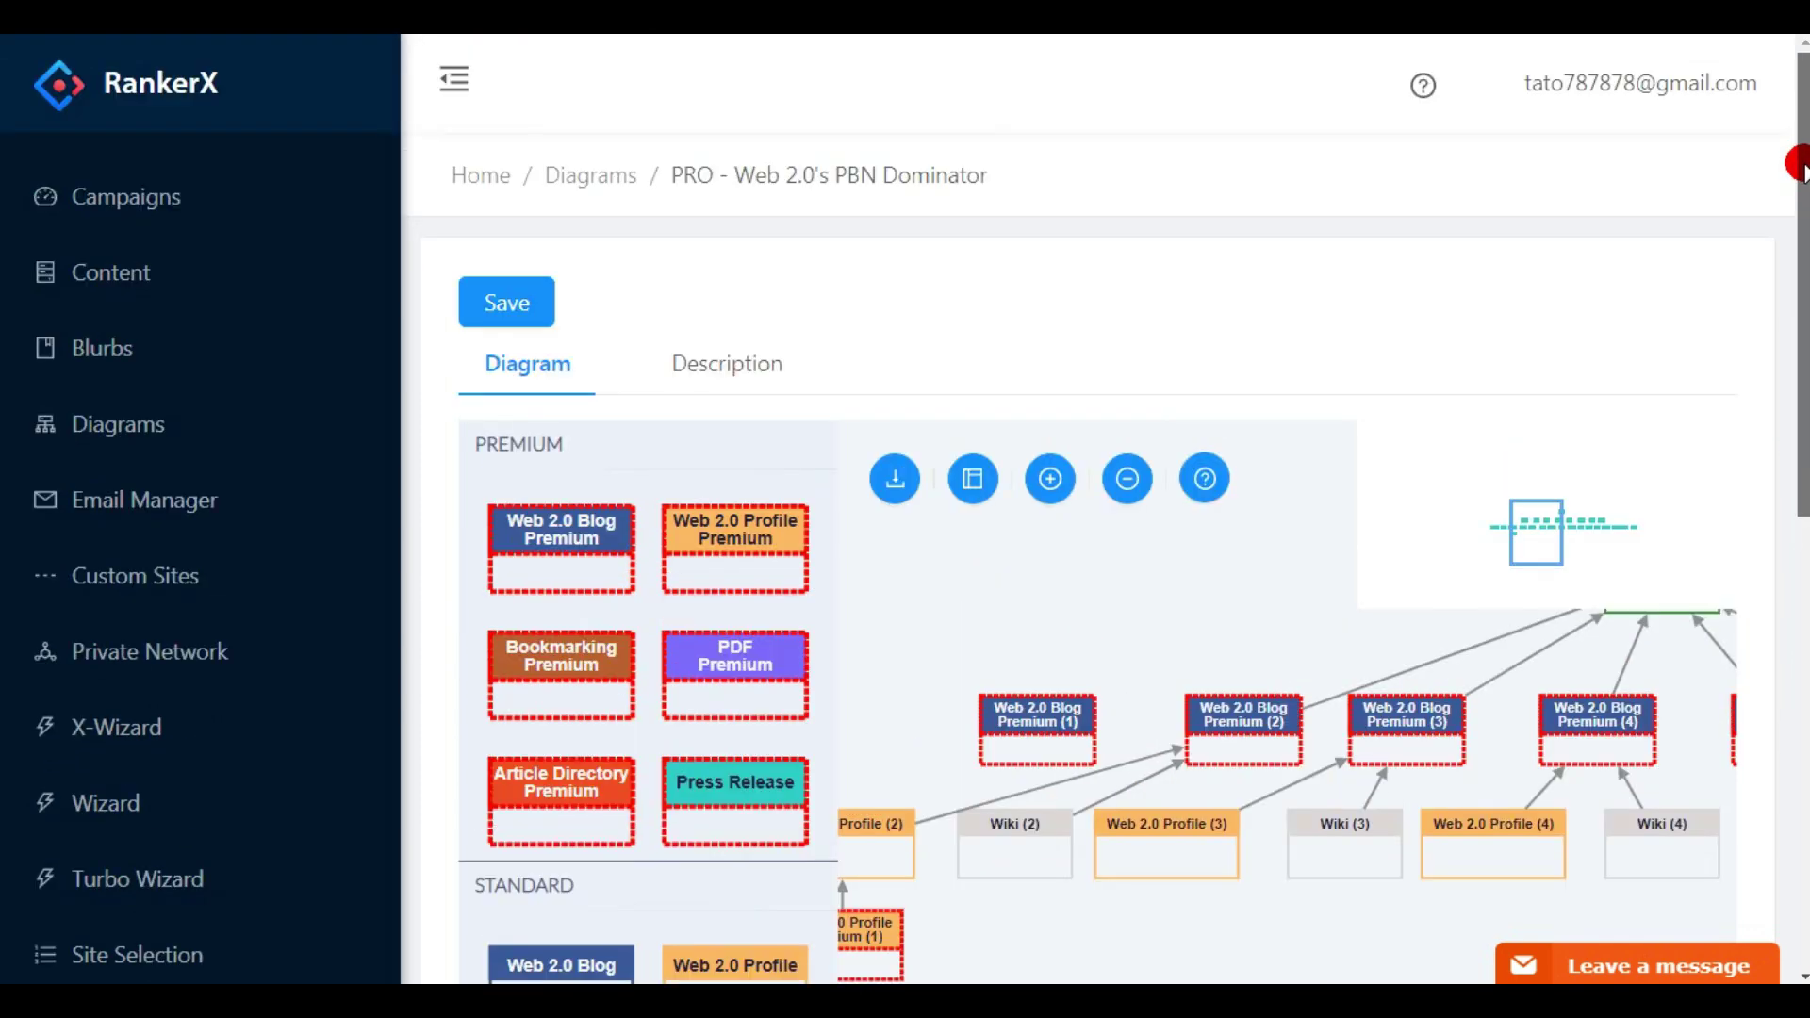
left_click(609, 177)
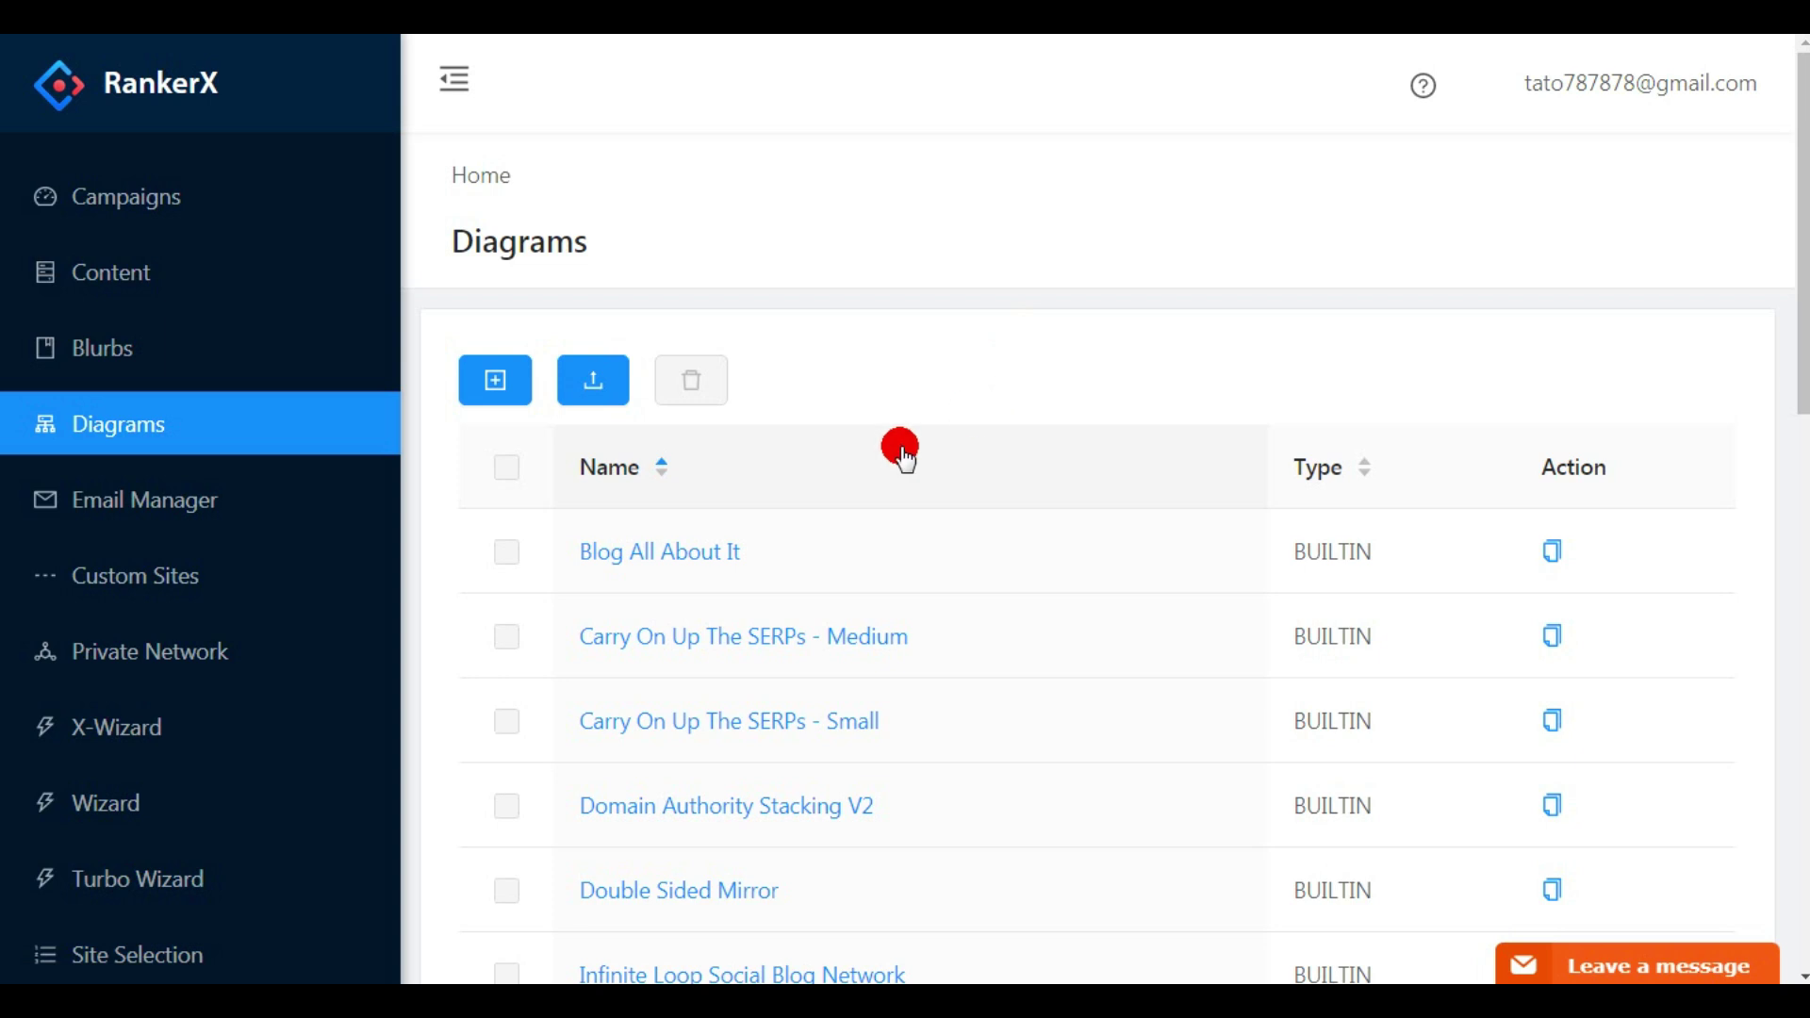
left_click(665, 563)
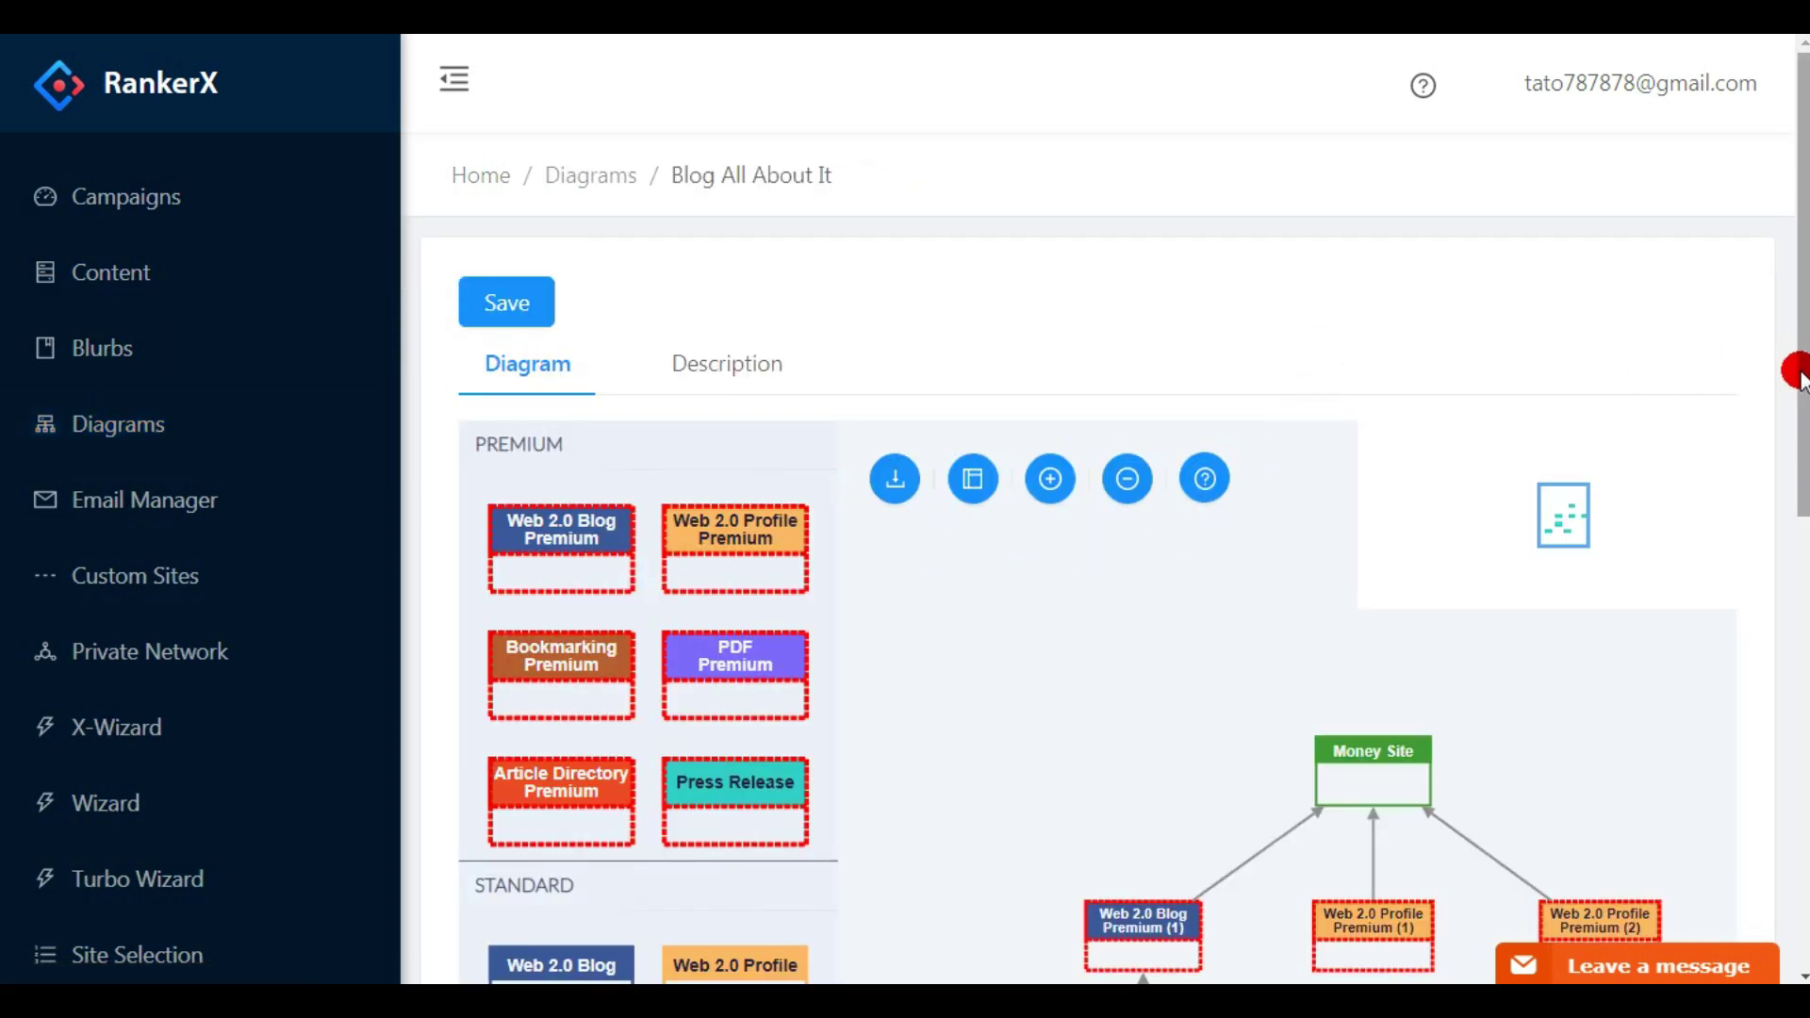
Add a Private Blog block beside the Money Site block and link it to the Money Site.
scroll(1796, 368, "down", 6)
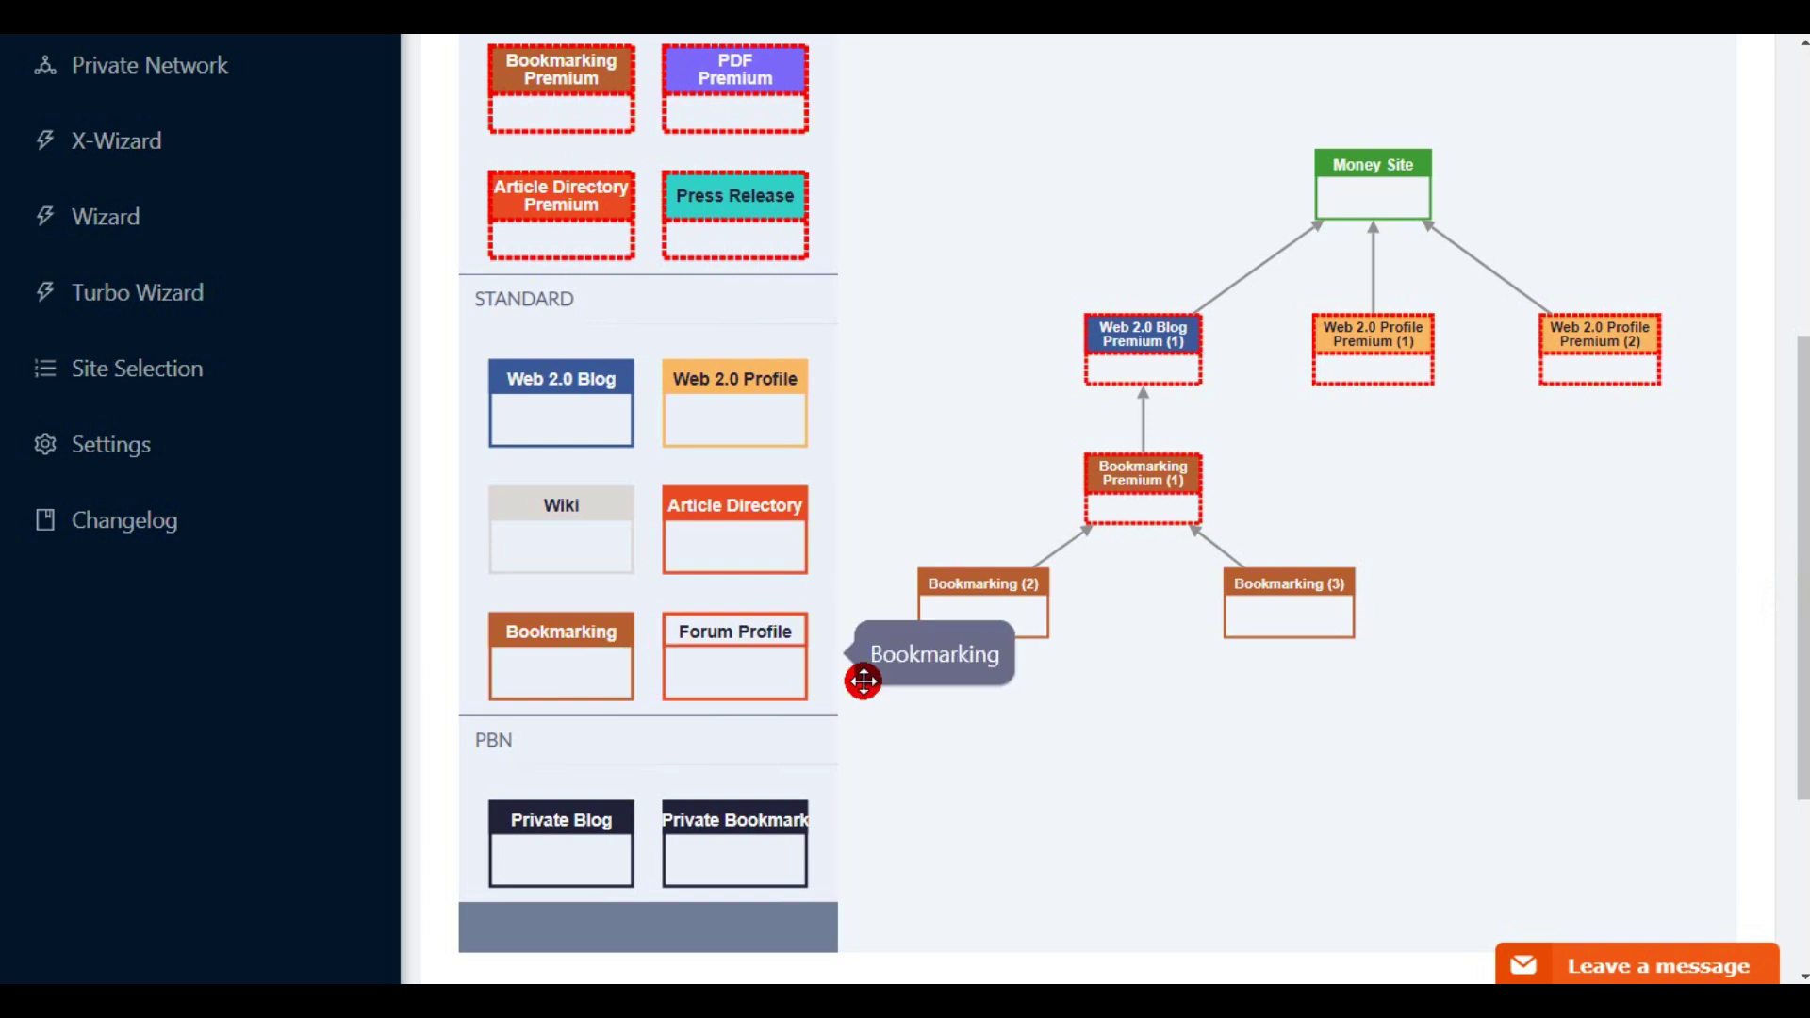
scroll(1796, 745, "up", 1)
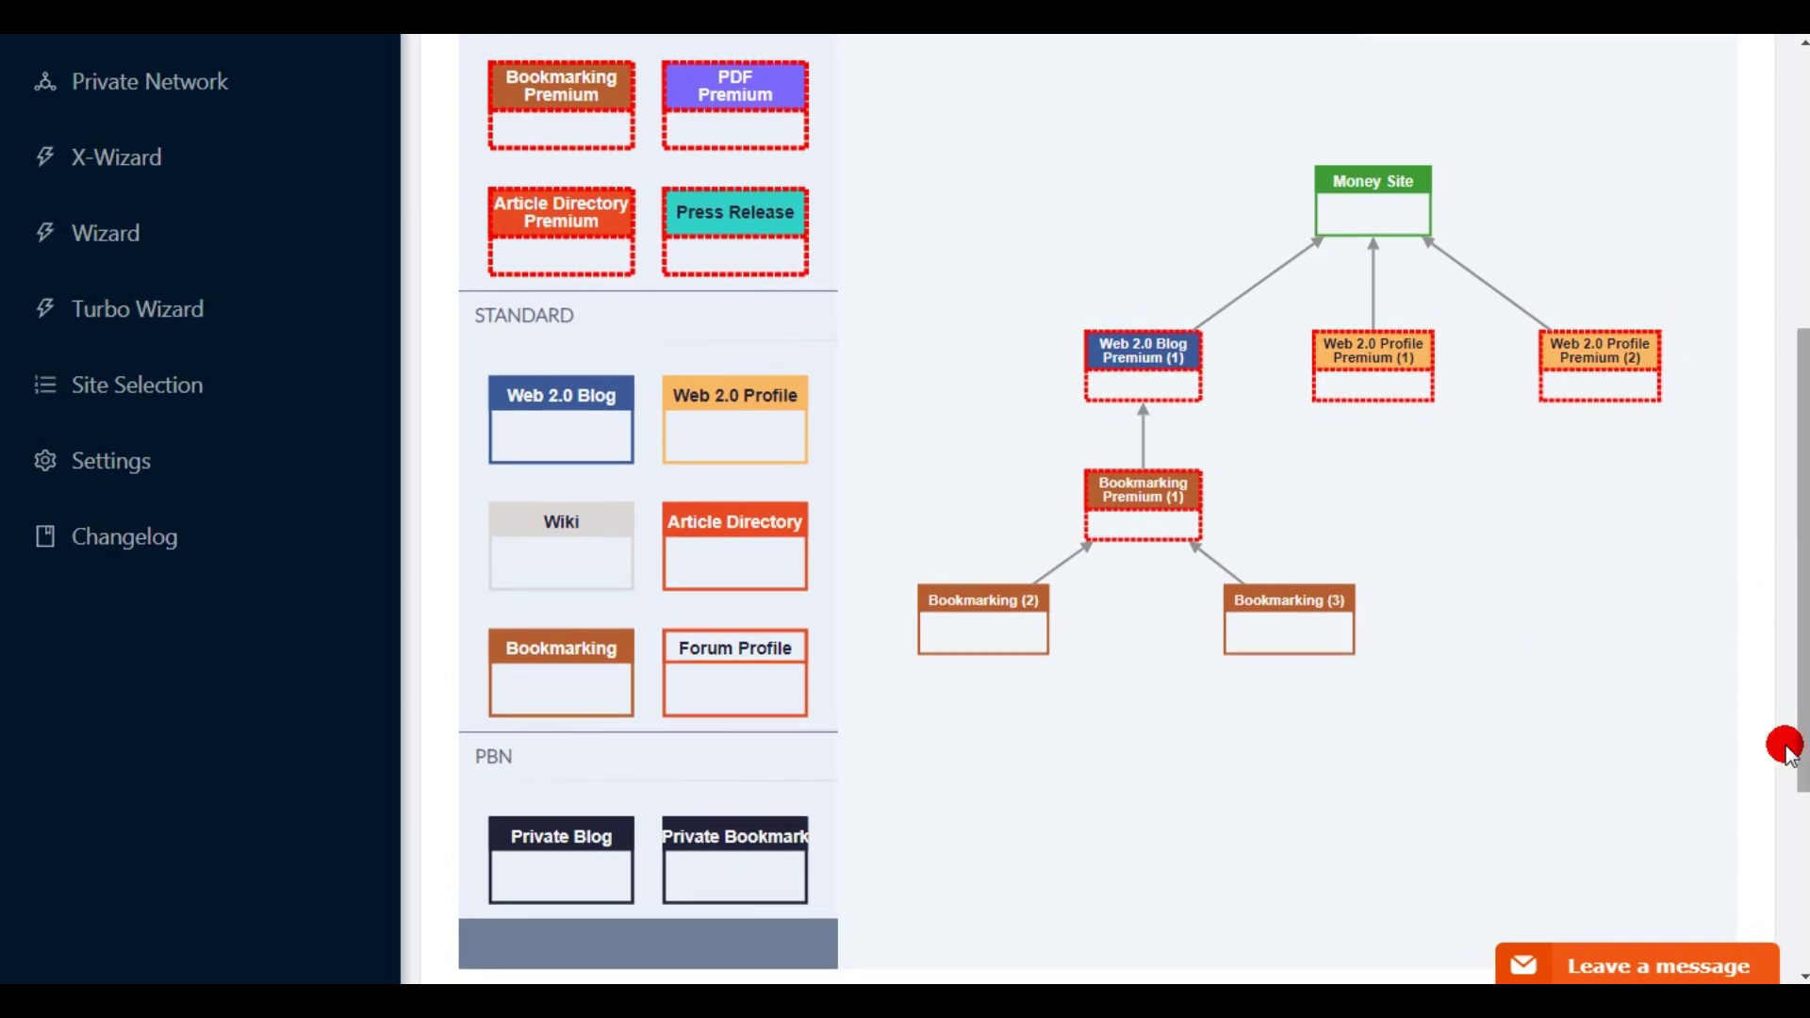
mouse_move(565, 854)
left_mouse_down()
mouse_move(1414, 396)
mouse_move(1367, 264)
mouse_move(1358, 287)
mouse_move(1179, 238)
mouse_move(1138, 202)
mouse_move(1297, 189)
mouse_move(1318, 207)
left_mouse_up()
left_click(1518, 528)
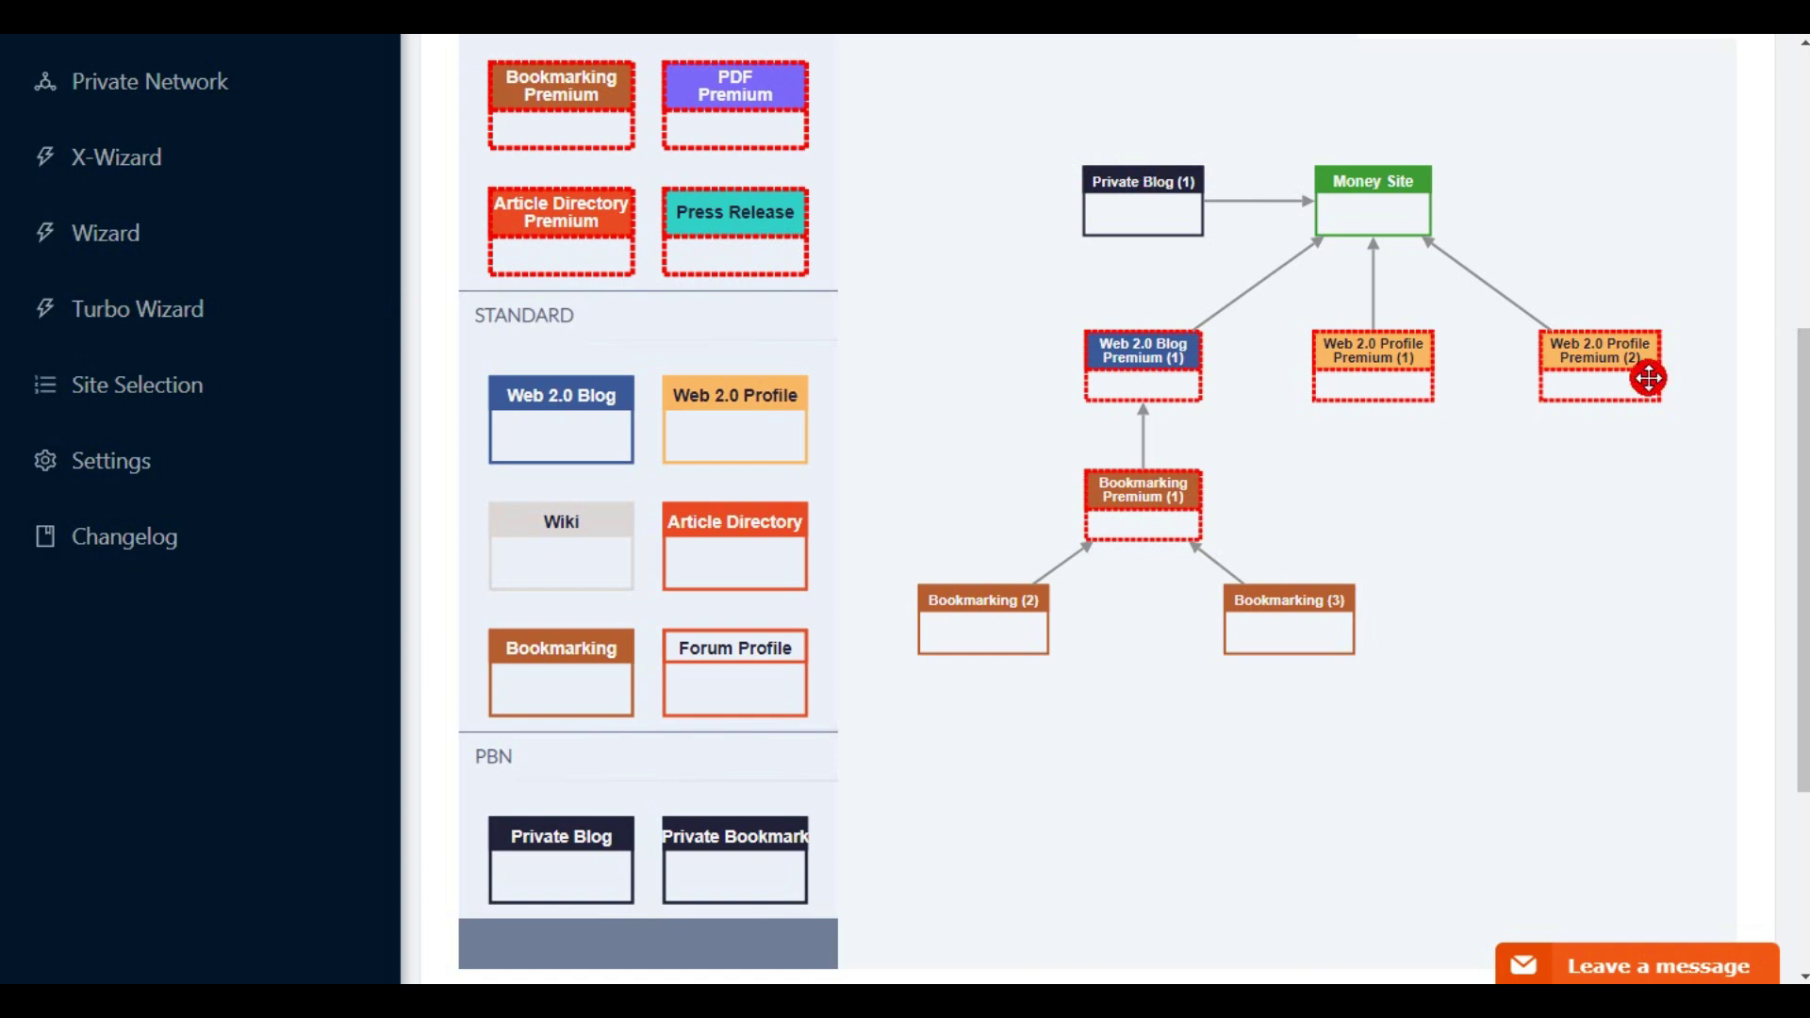
Return to the Diagrams list without saving and look through the builtin diagrams.
left_click_drag(1794, 434, 1793, 165)
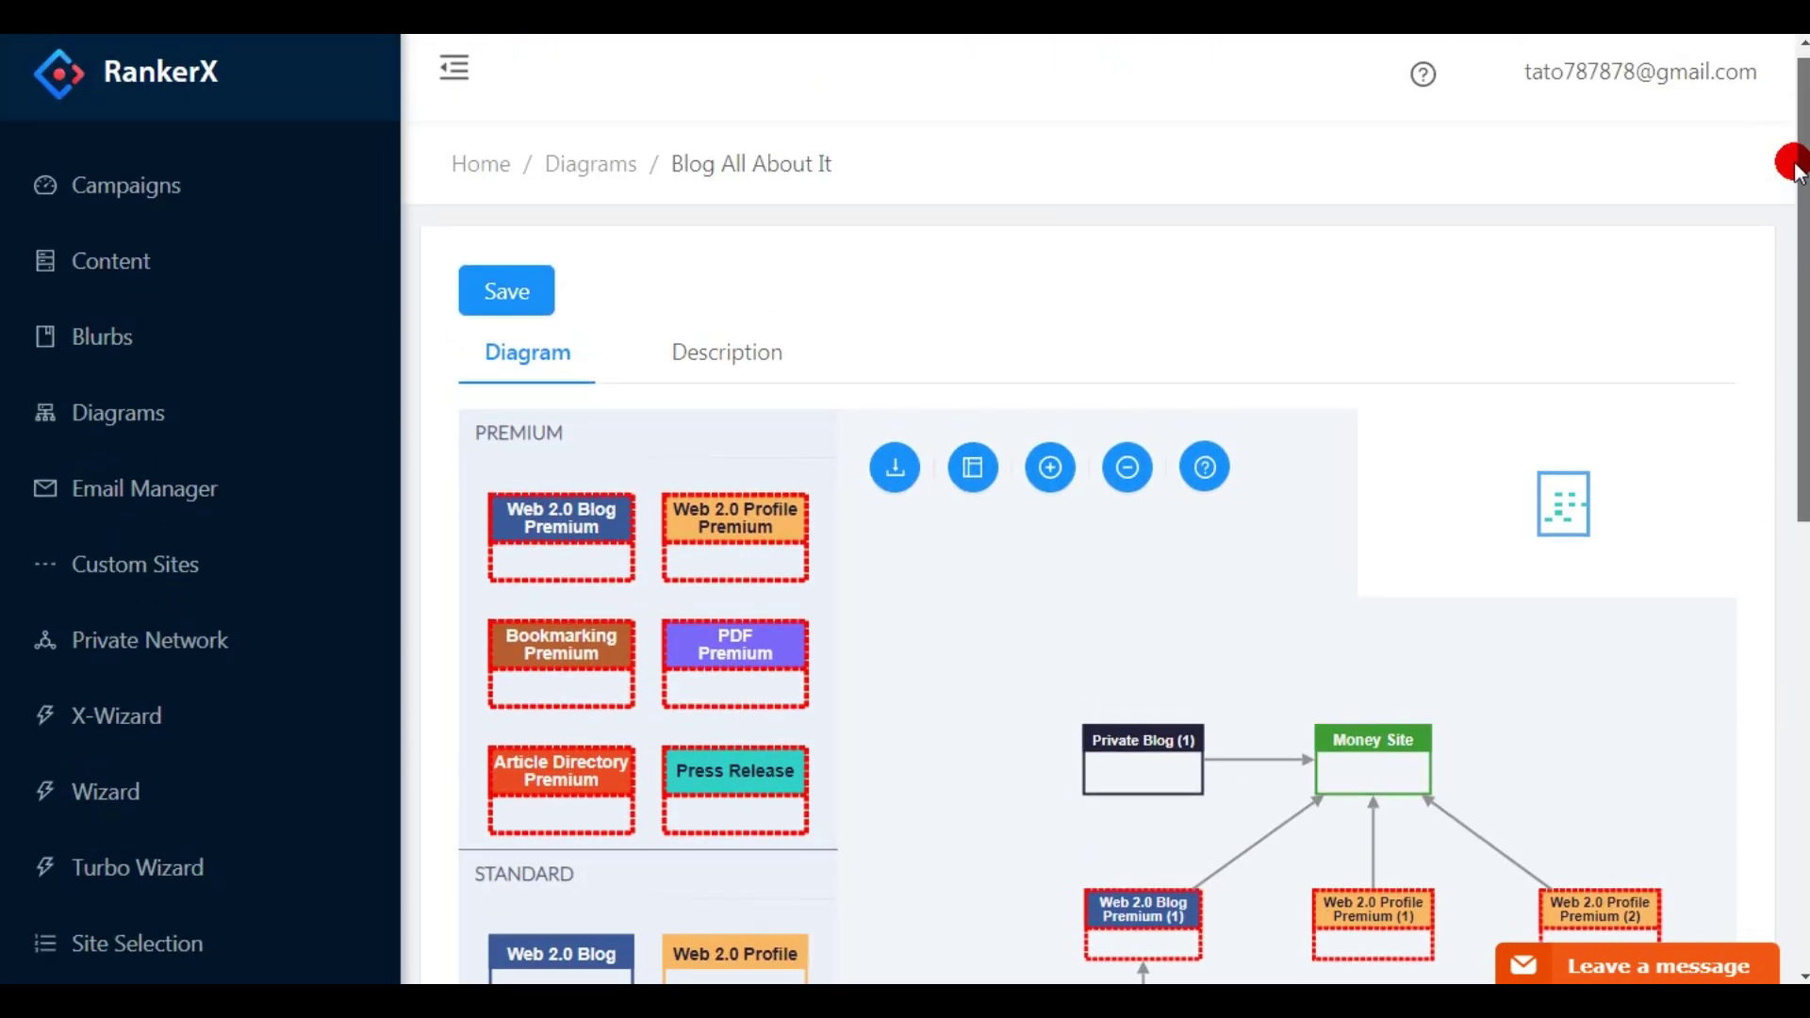
left_click(577, 168)
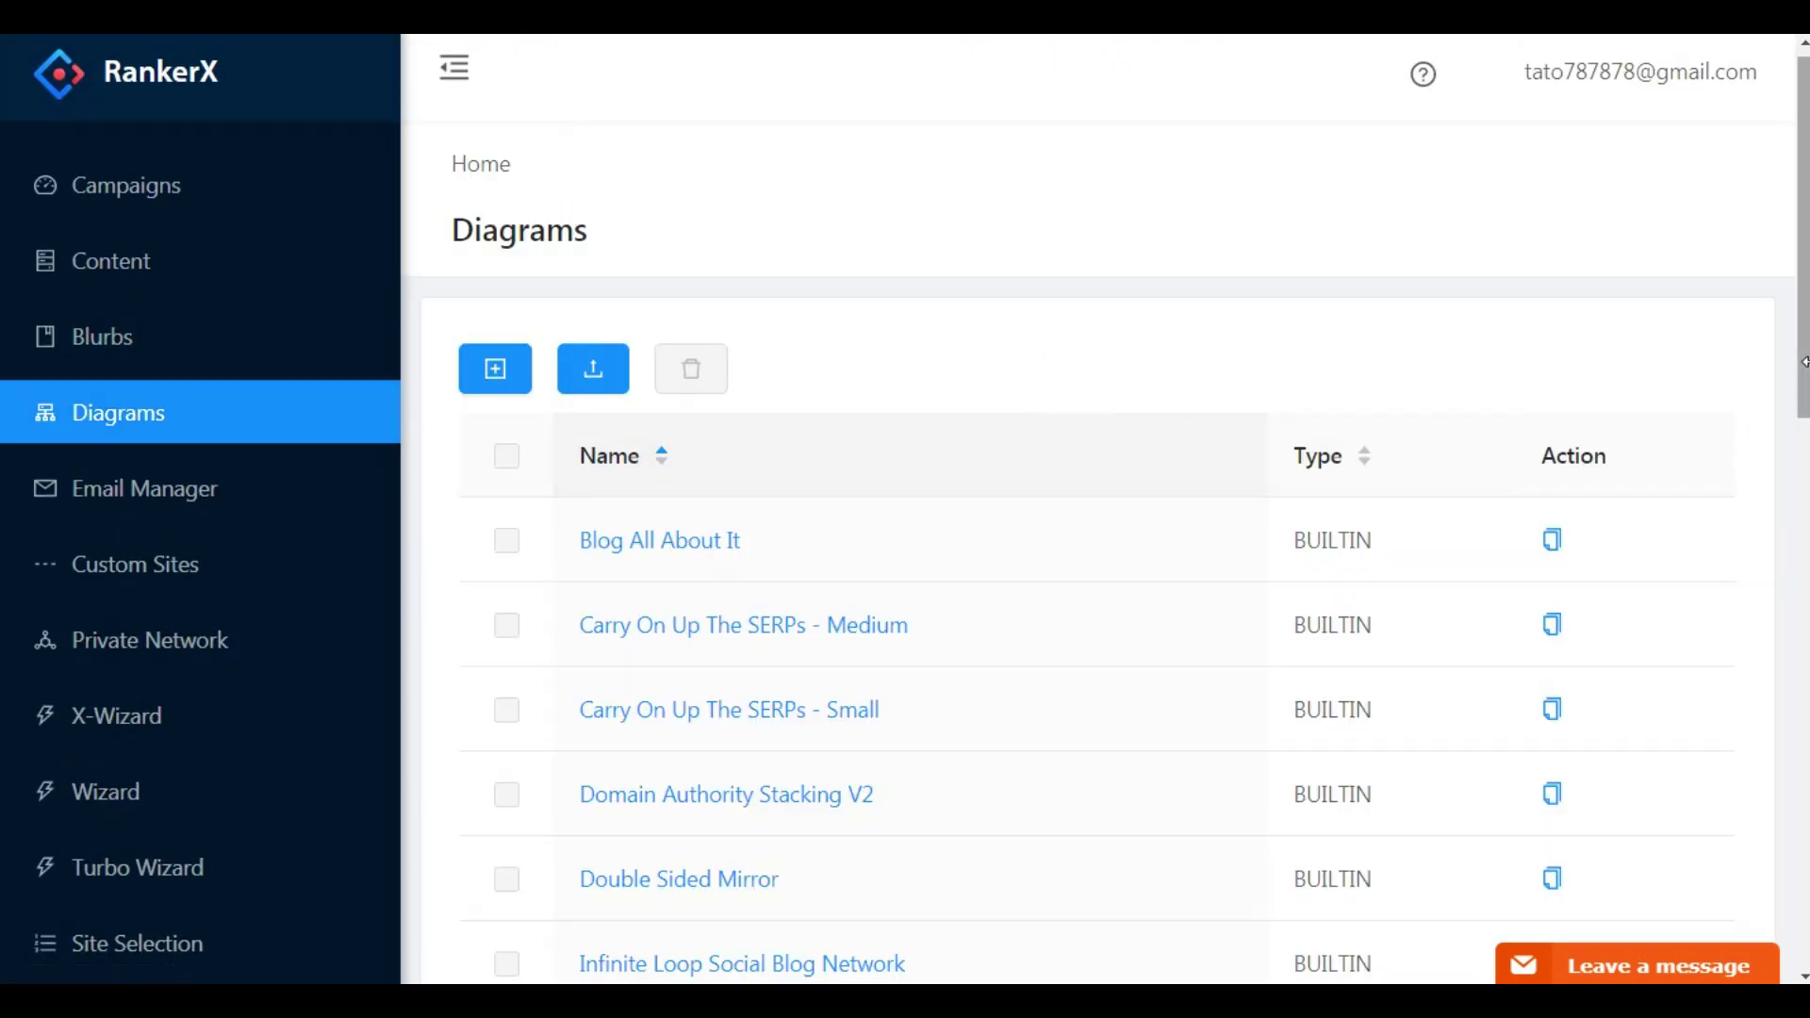
scroll(1799, 358, "down", 3)
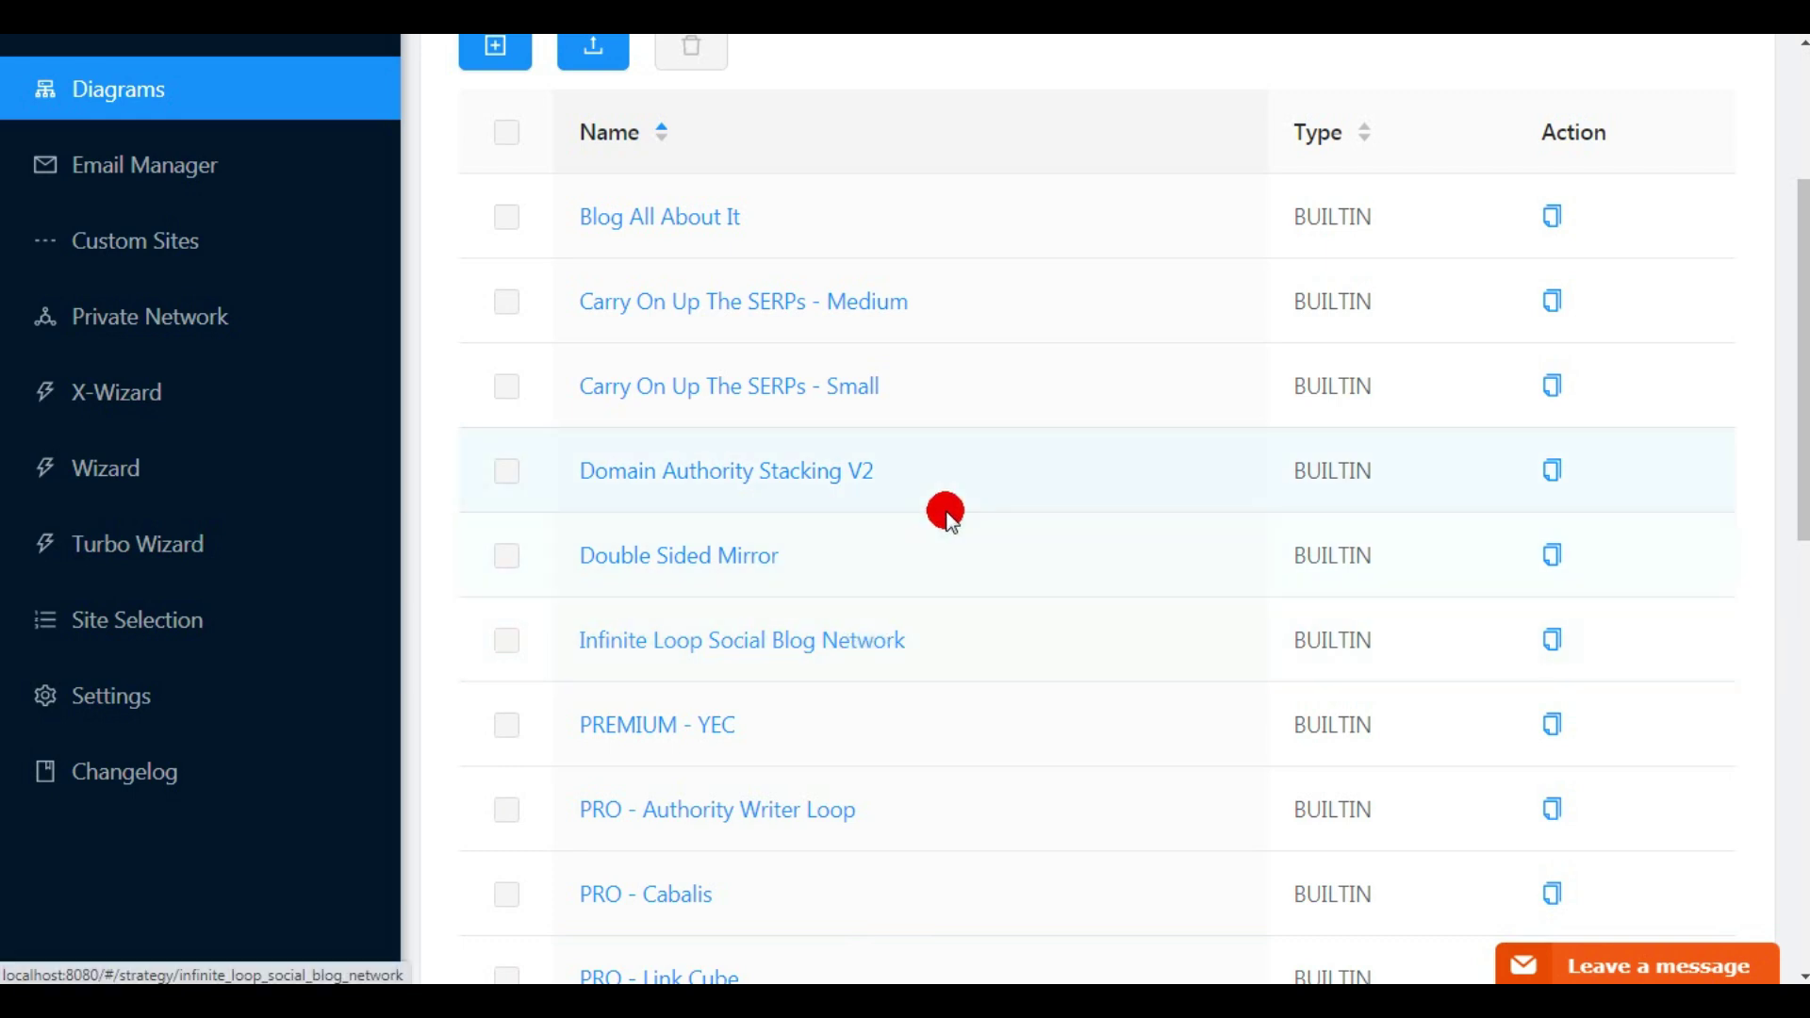
left_click_drag(1800, 468, 1801, 739)
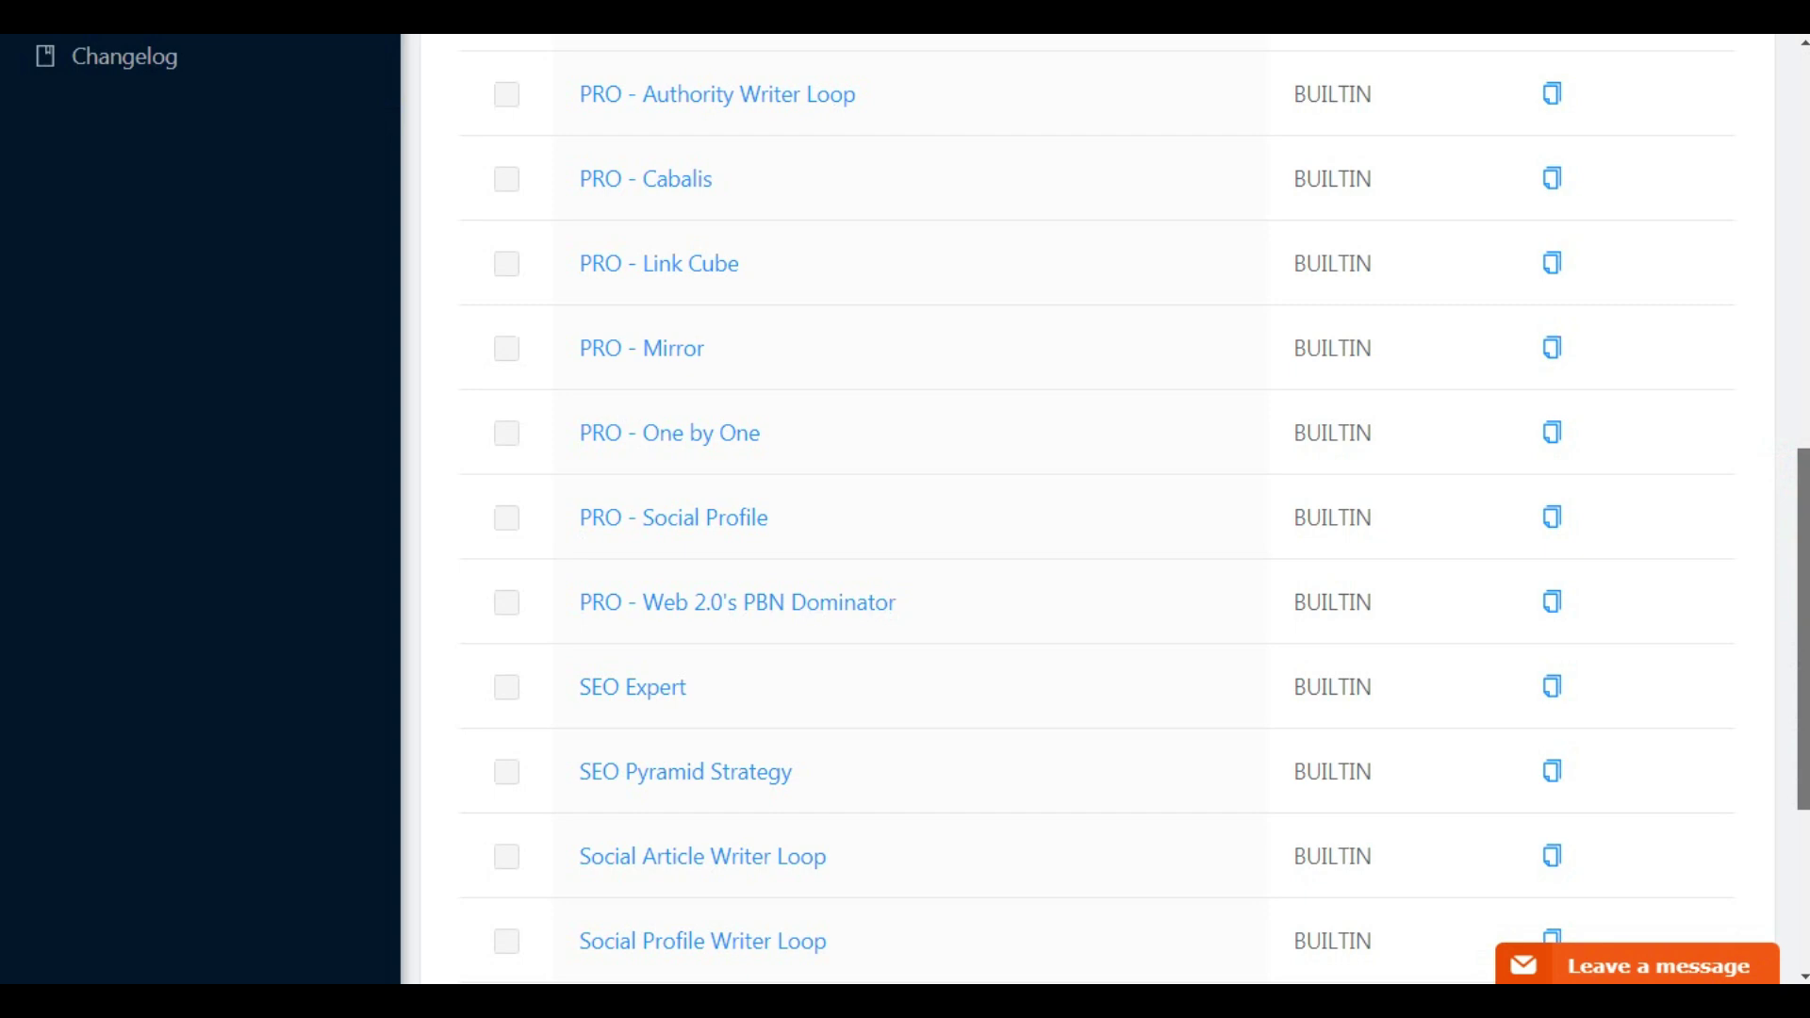
left_click_drag(1800, 739, 1800, 613)
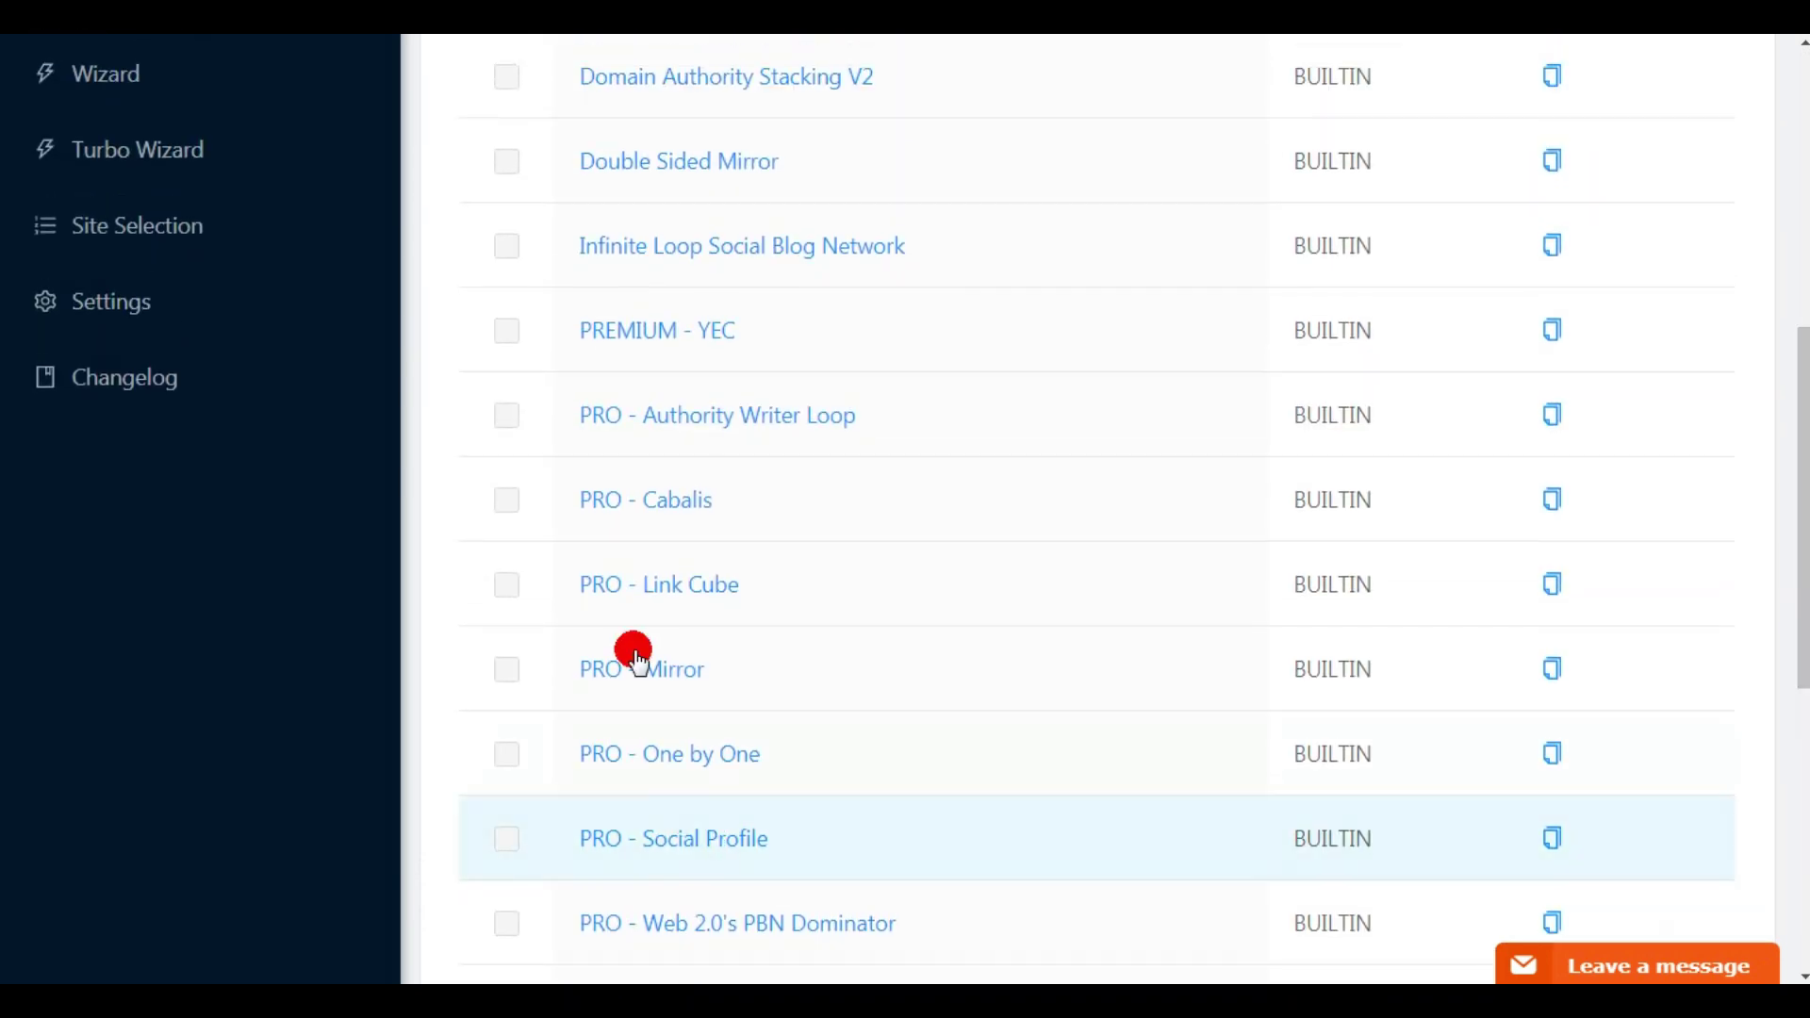
Open the "PRO - Link Cube" diagram and examine its link structure around the Money Site at a larger scale.
left_click(691, 581)
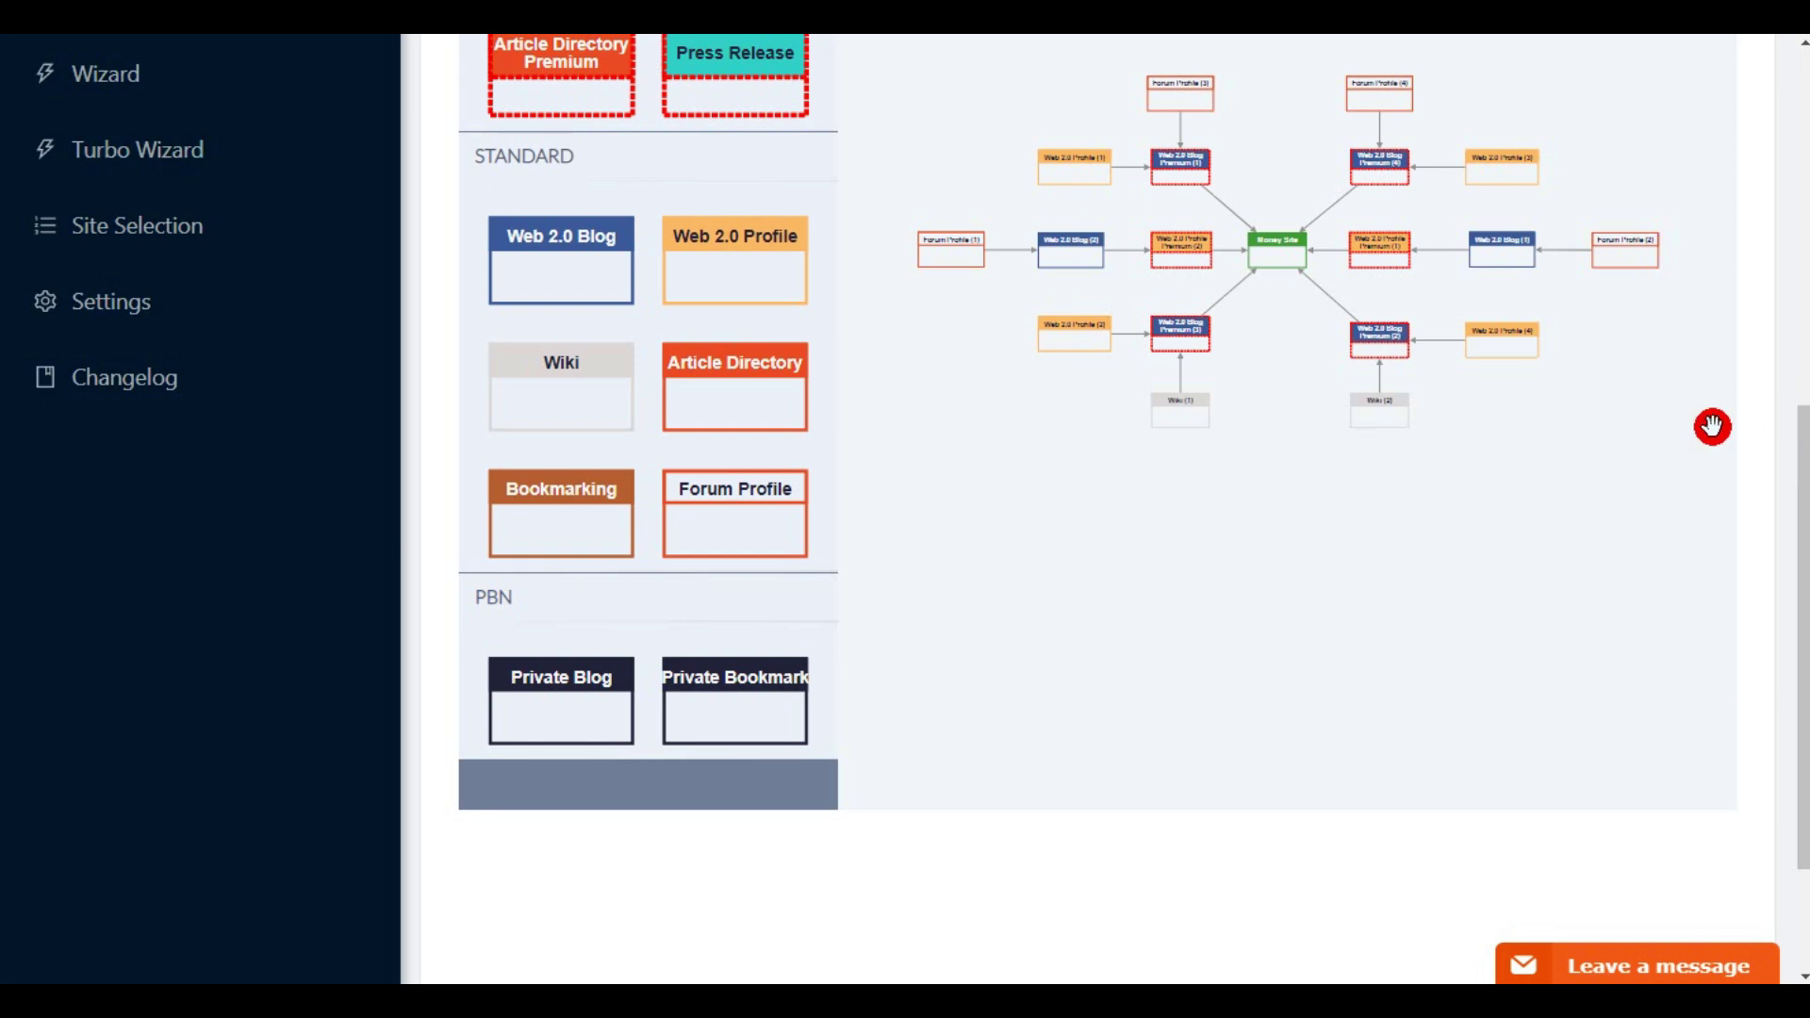
left_click_drag(1604, 493, 1616, 624)
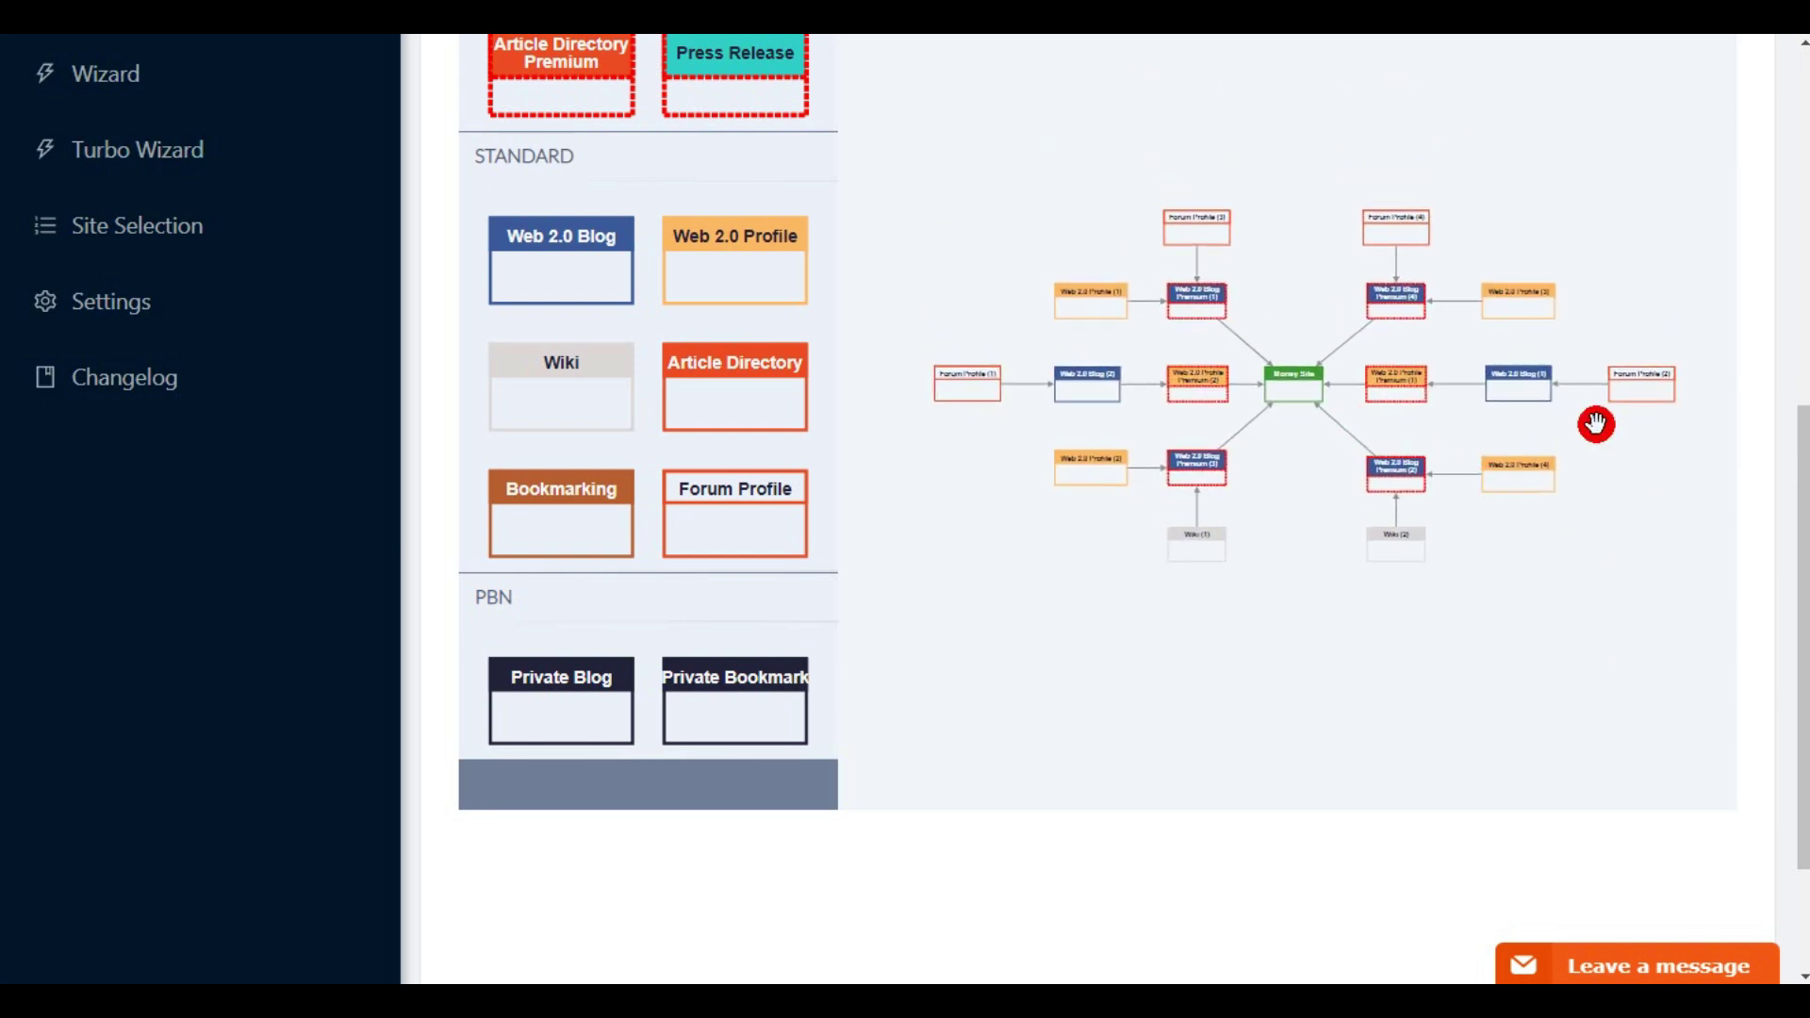
left_click_drag(1797, 450, 1790, 263)
left_click(1047, 133)
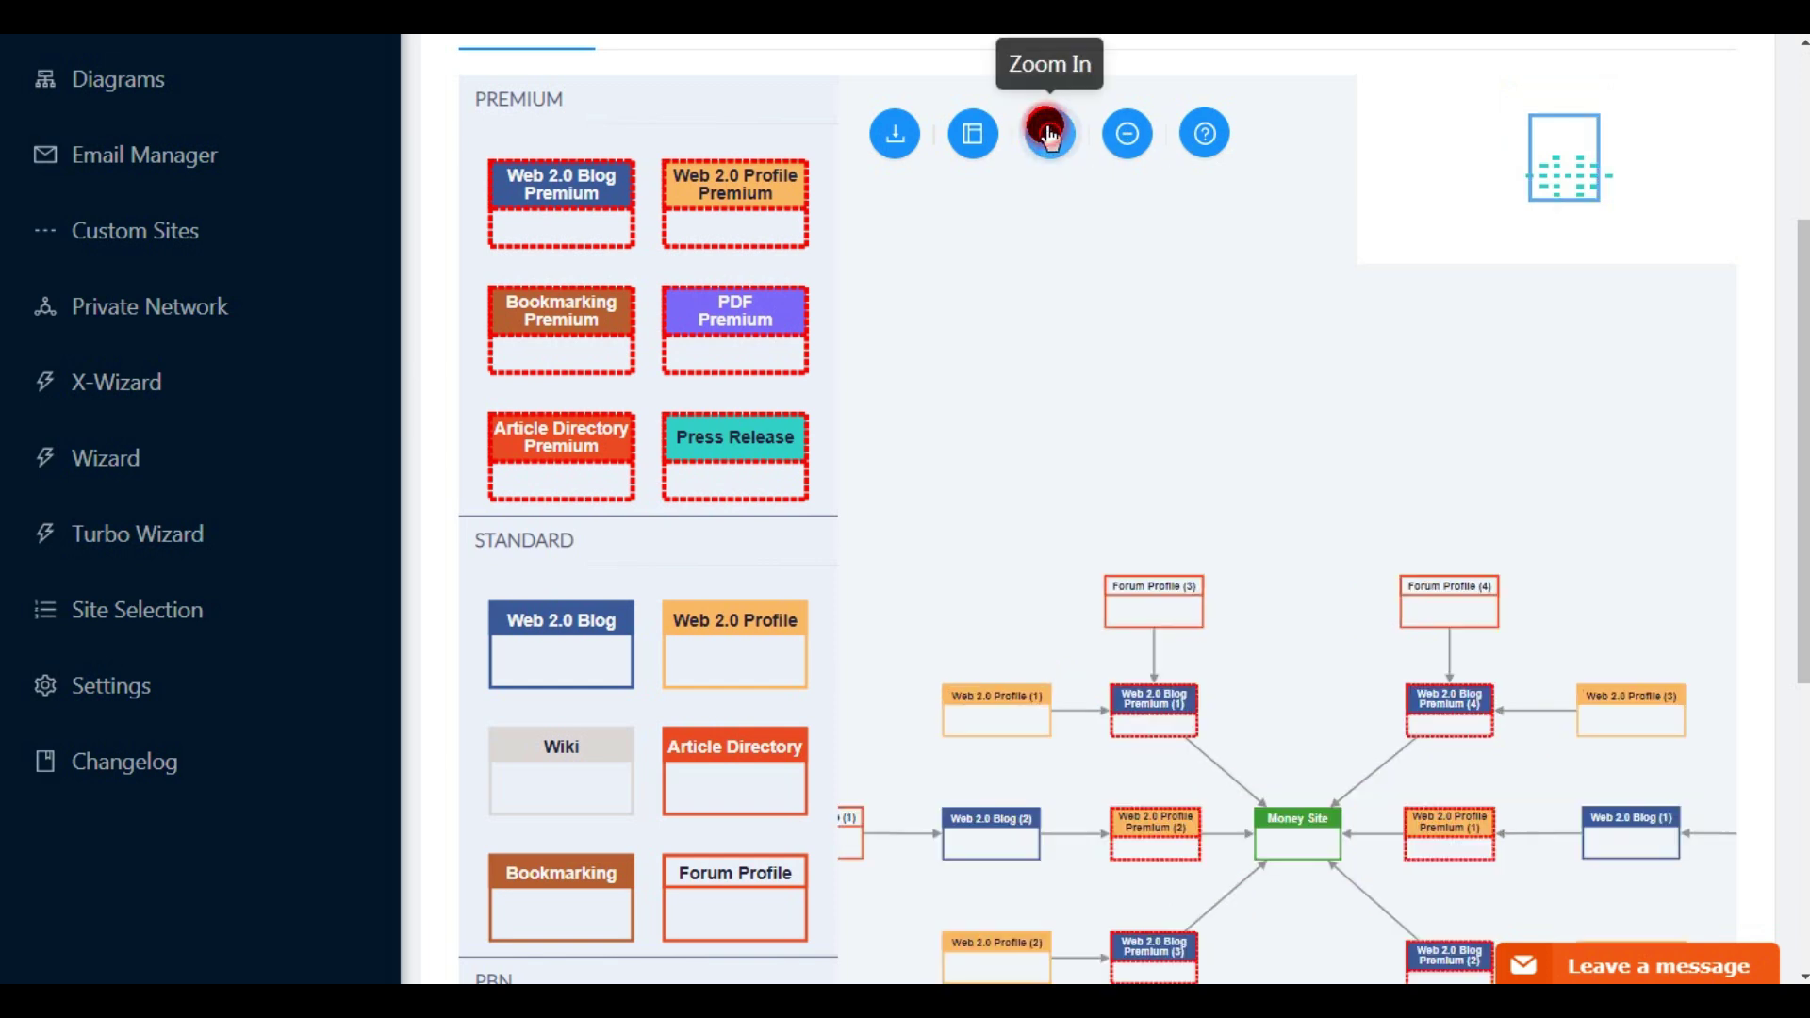
left_click_drag(1407, 441, 1419, 183)
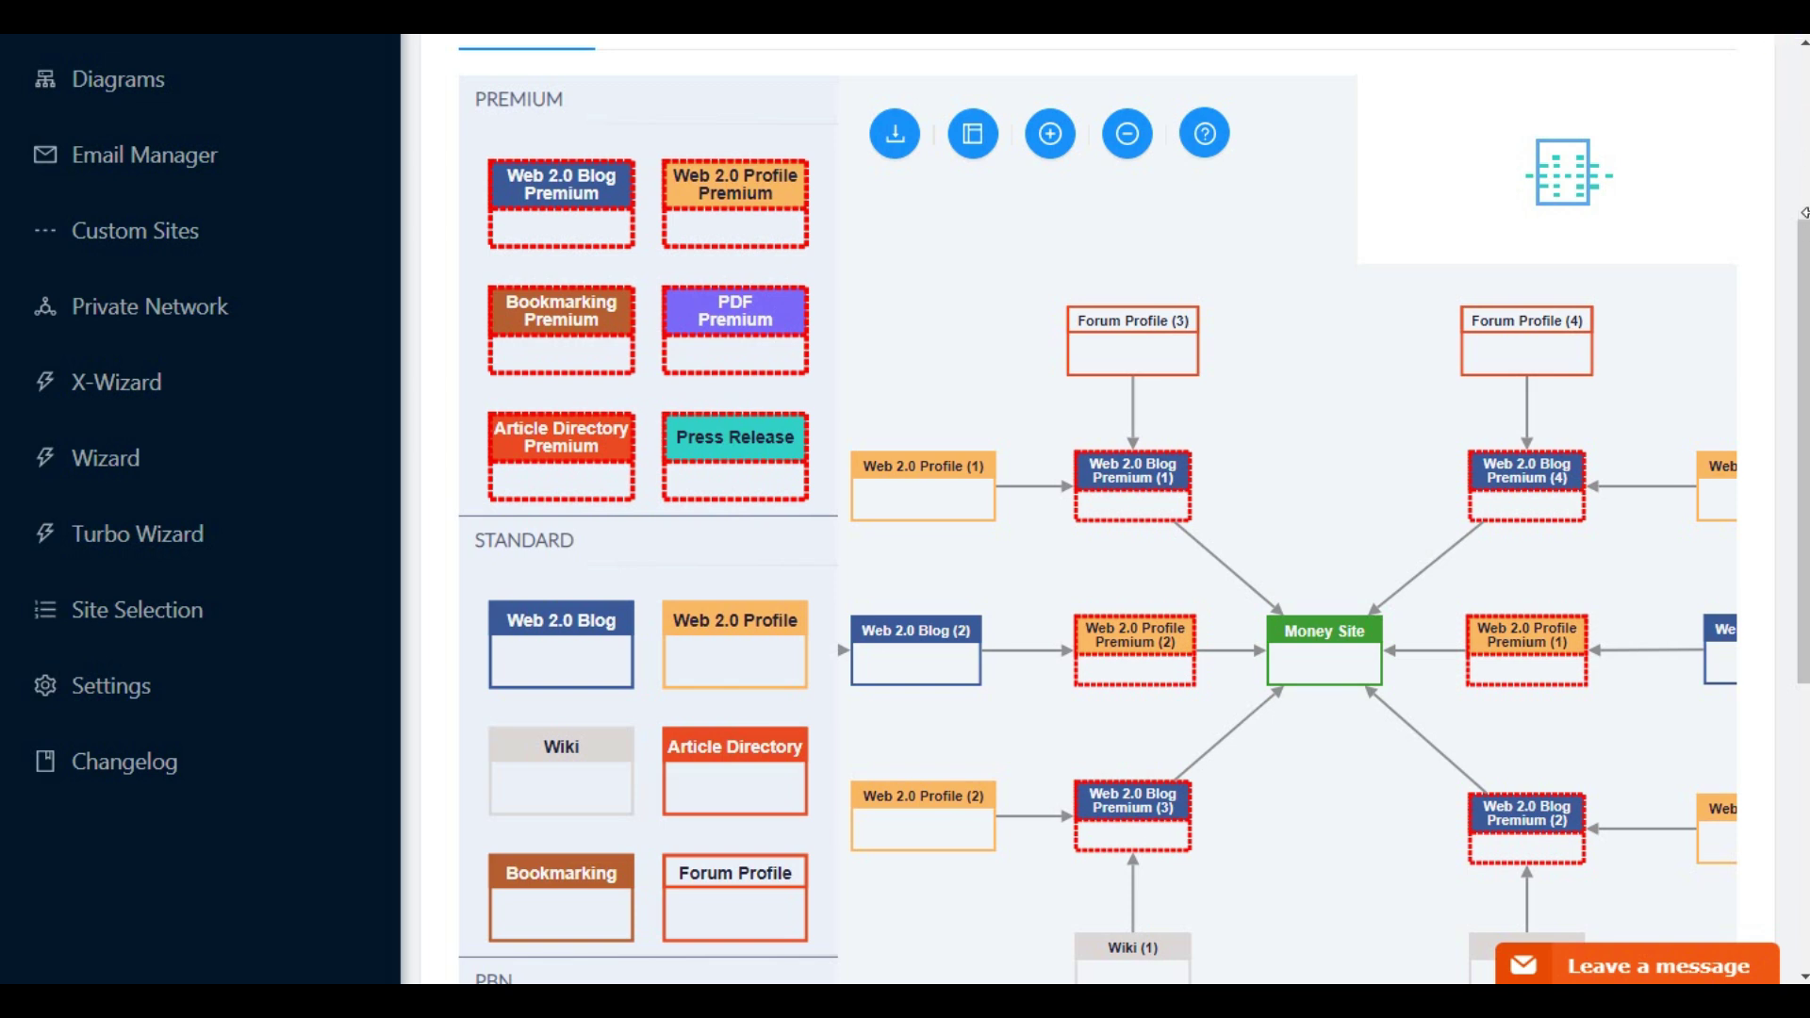
left_click(1801, 260)
left_click_drag(1801, 260, 1803, 43)
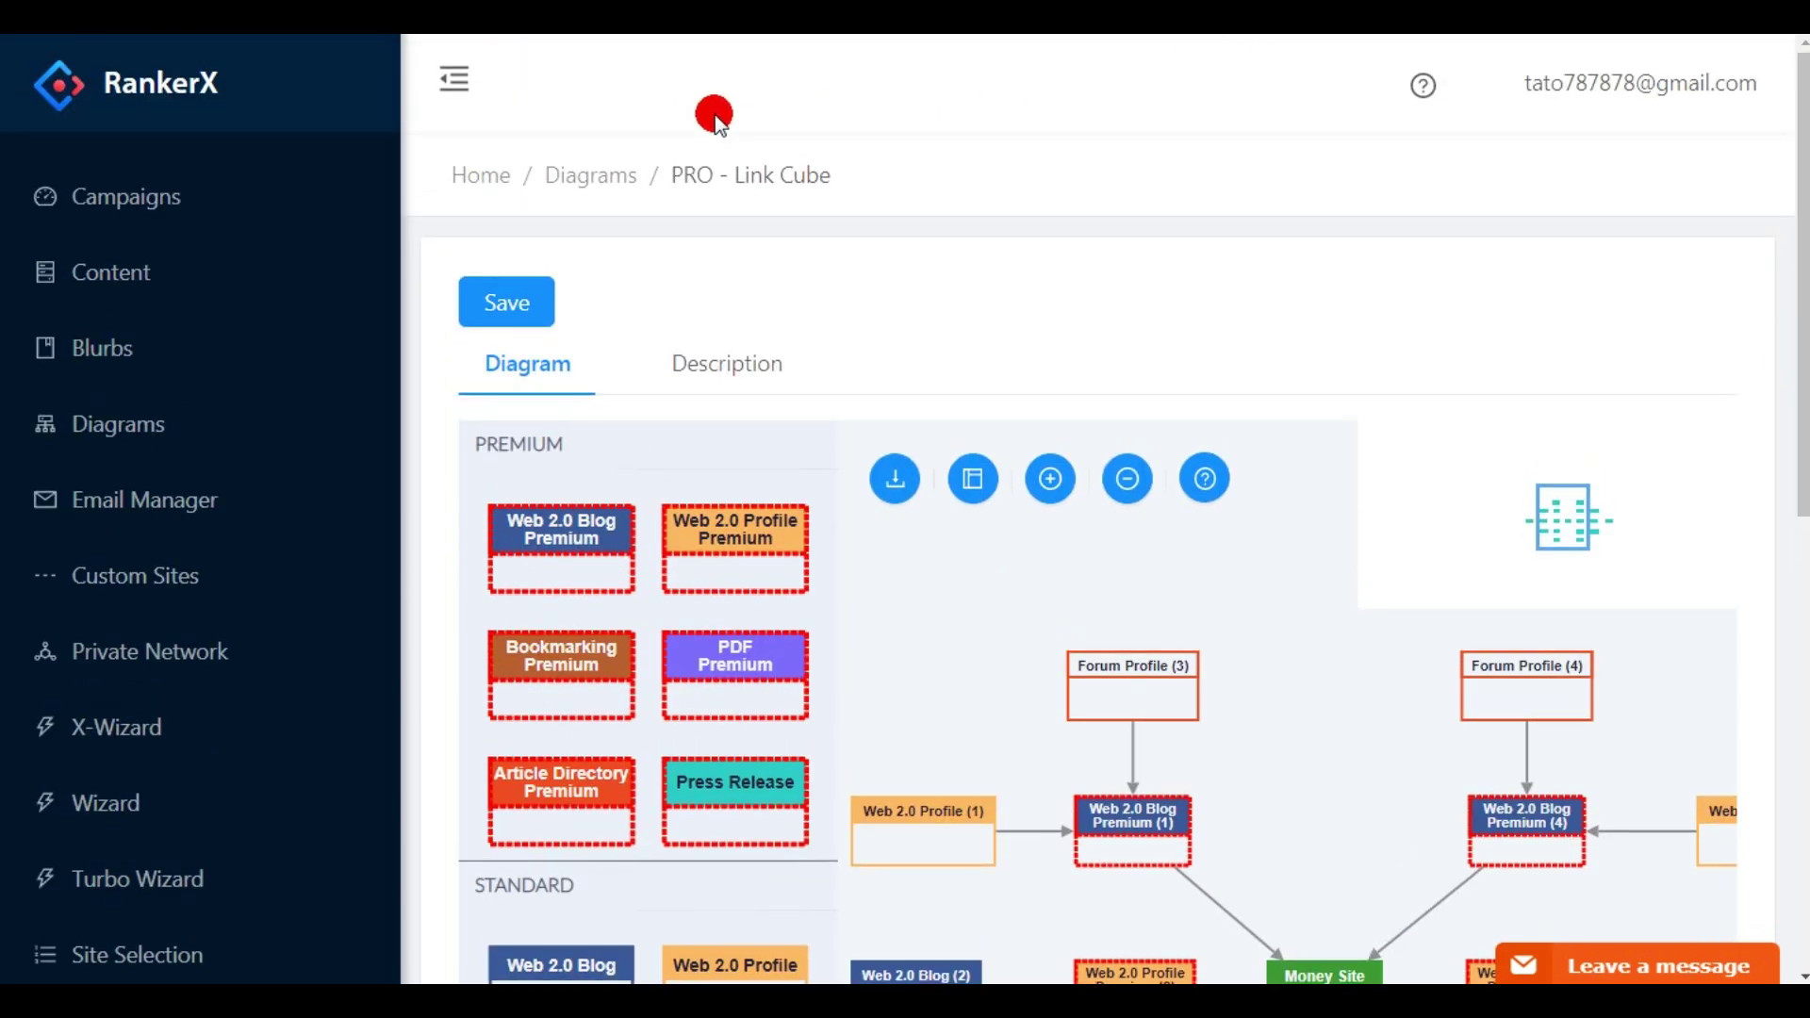
Leave the diagram without saving and view the Email Manager page.
left_click(480, 175)
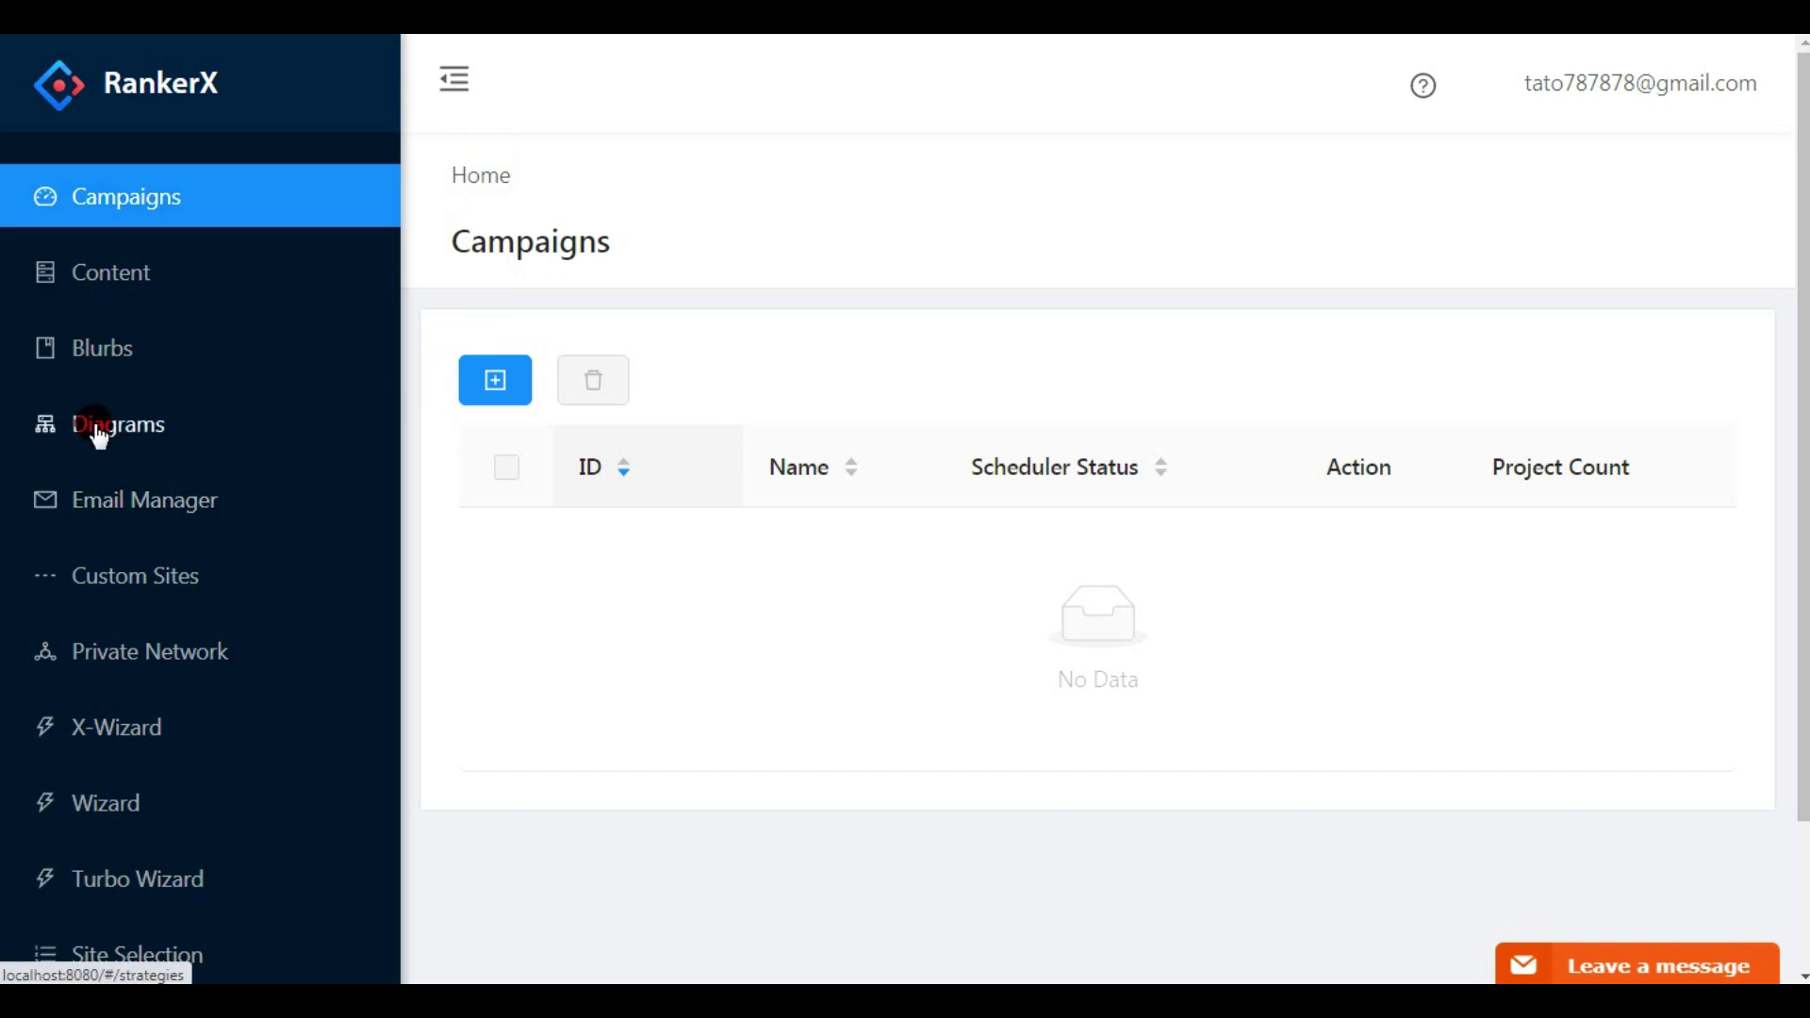
left_click(114, 500)
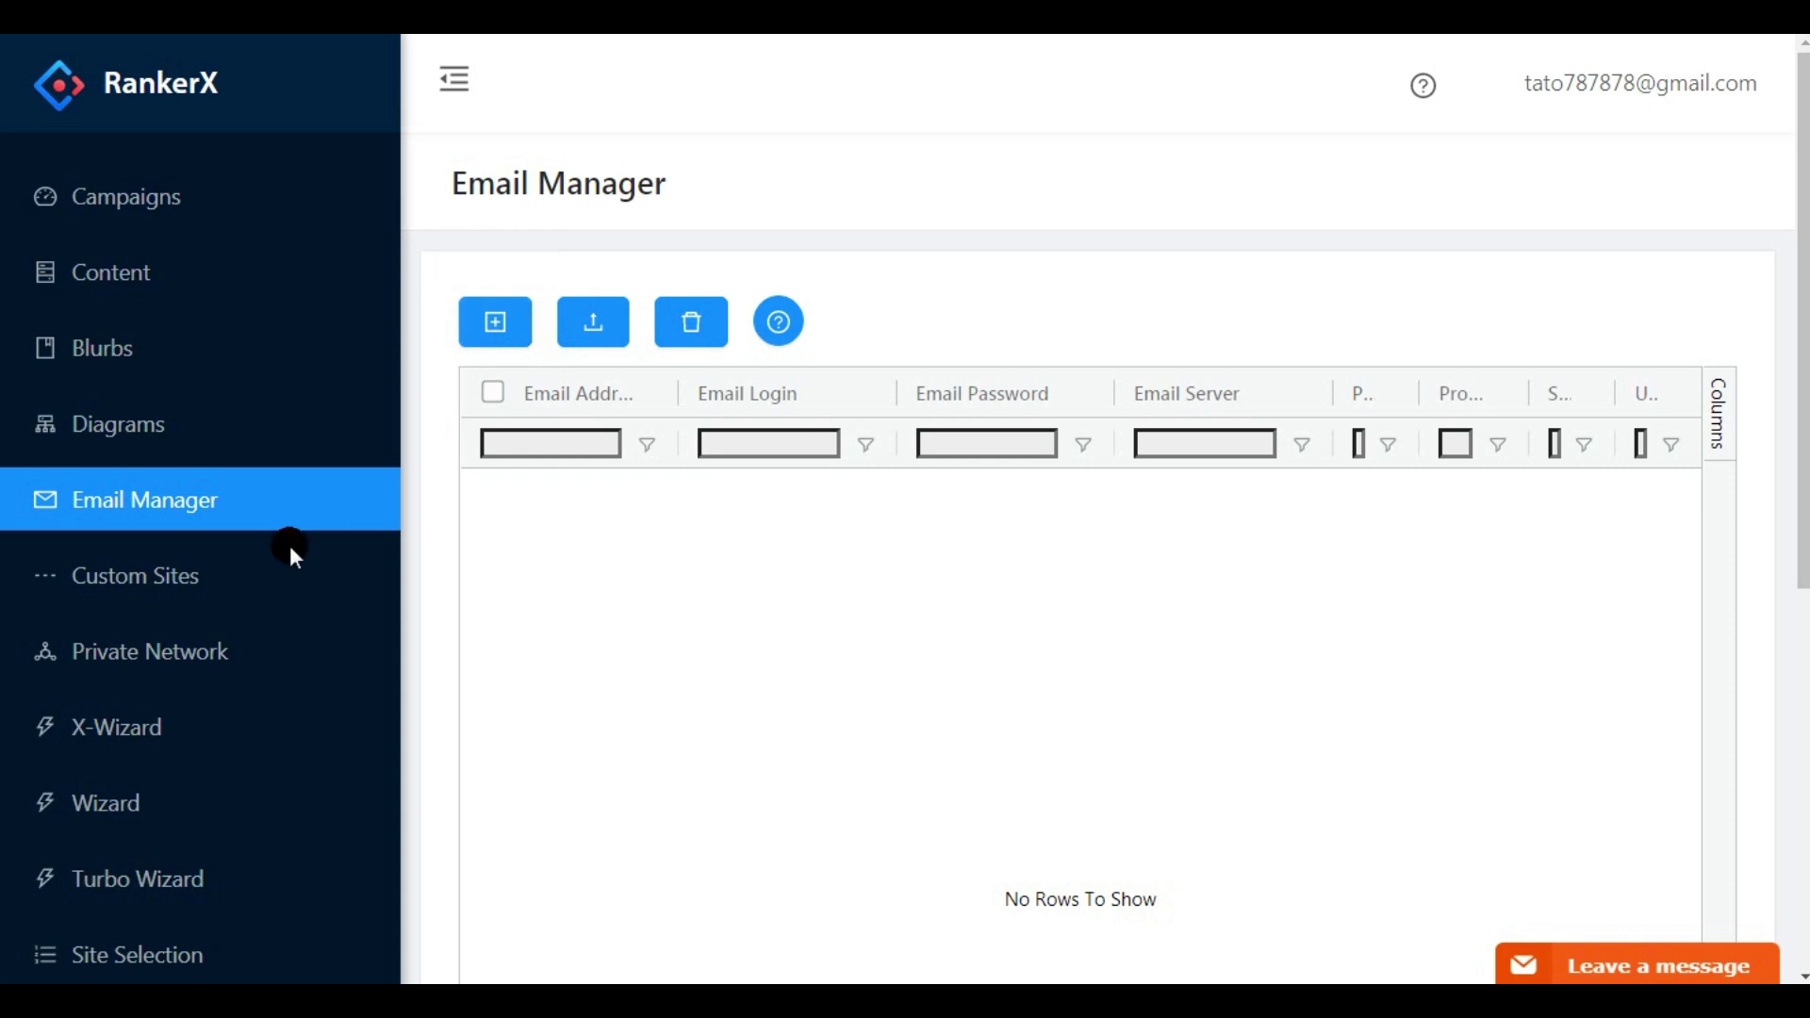
Go to Custom Sites, view the Add Custom Sites form, and close it without adding any URLs.
left_click(130, 592)
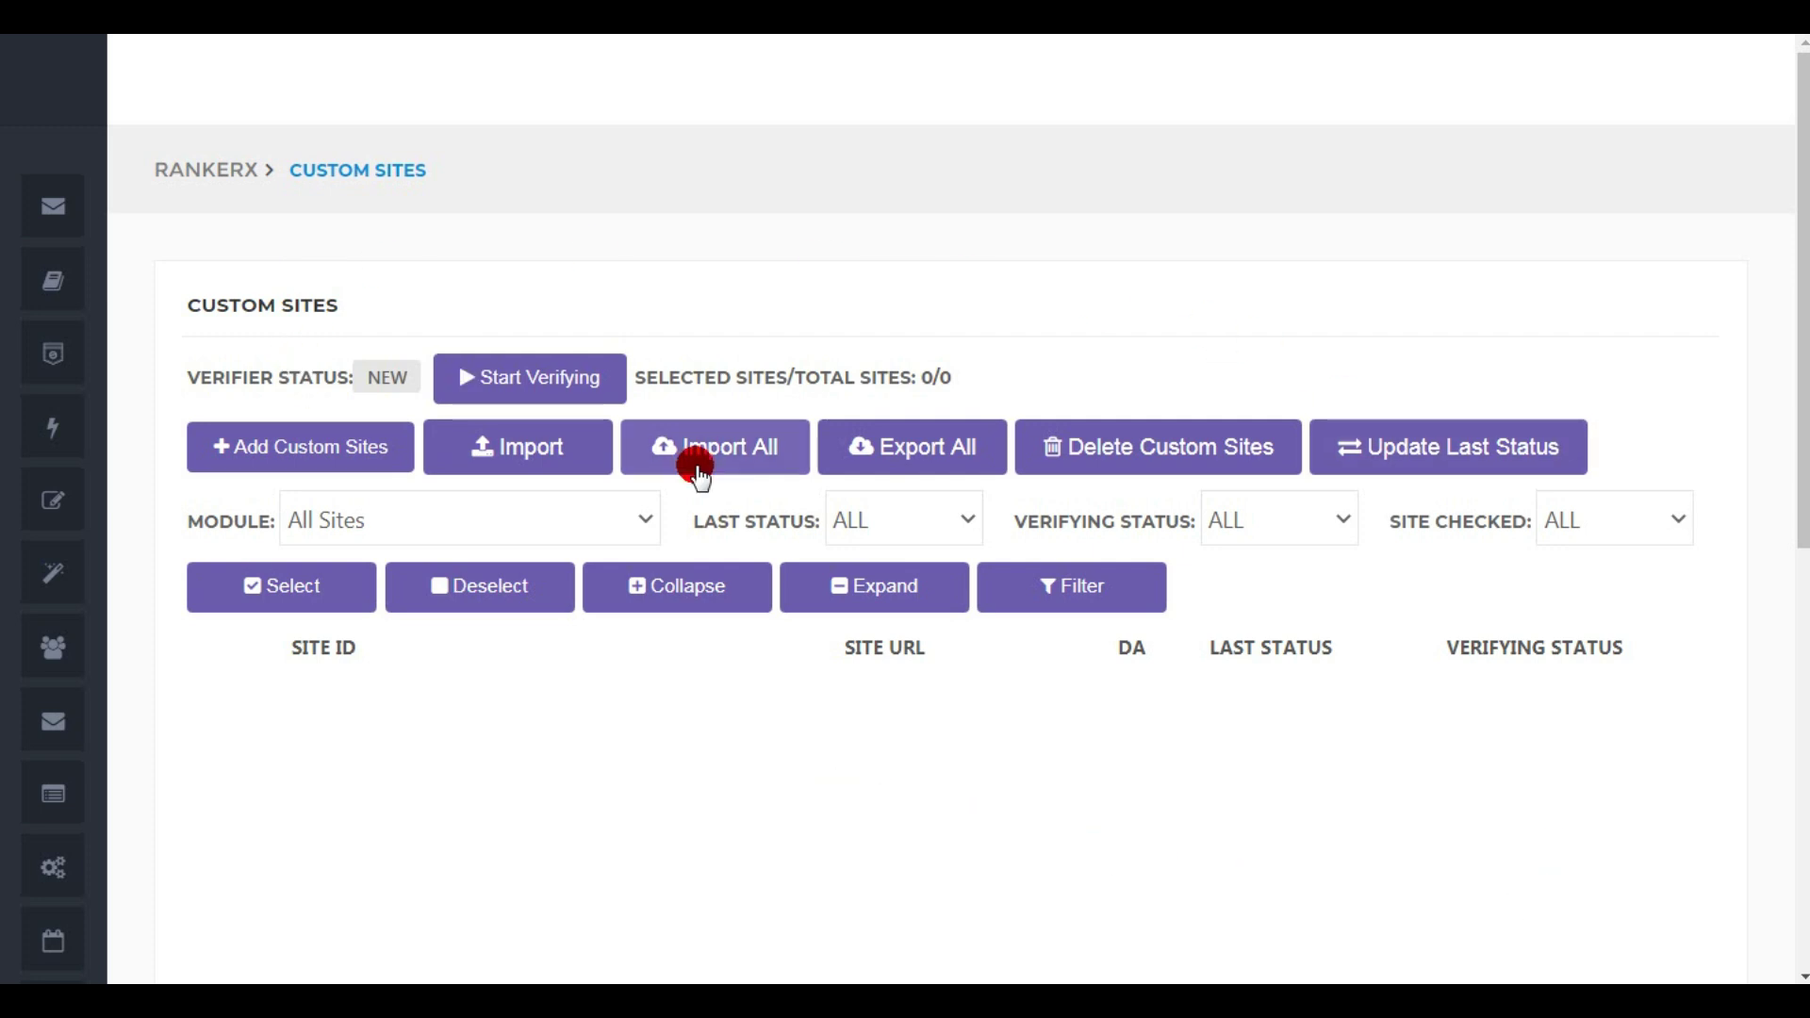
left_click(242, 448)
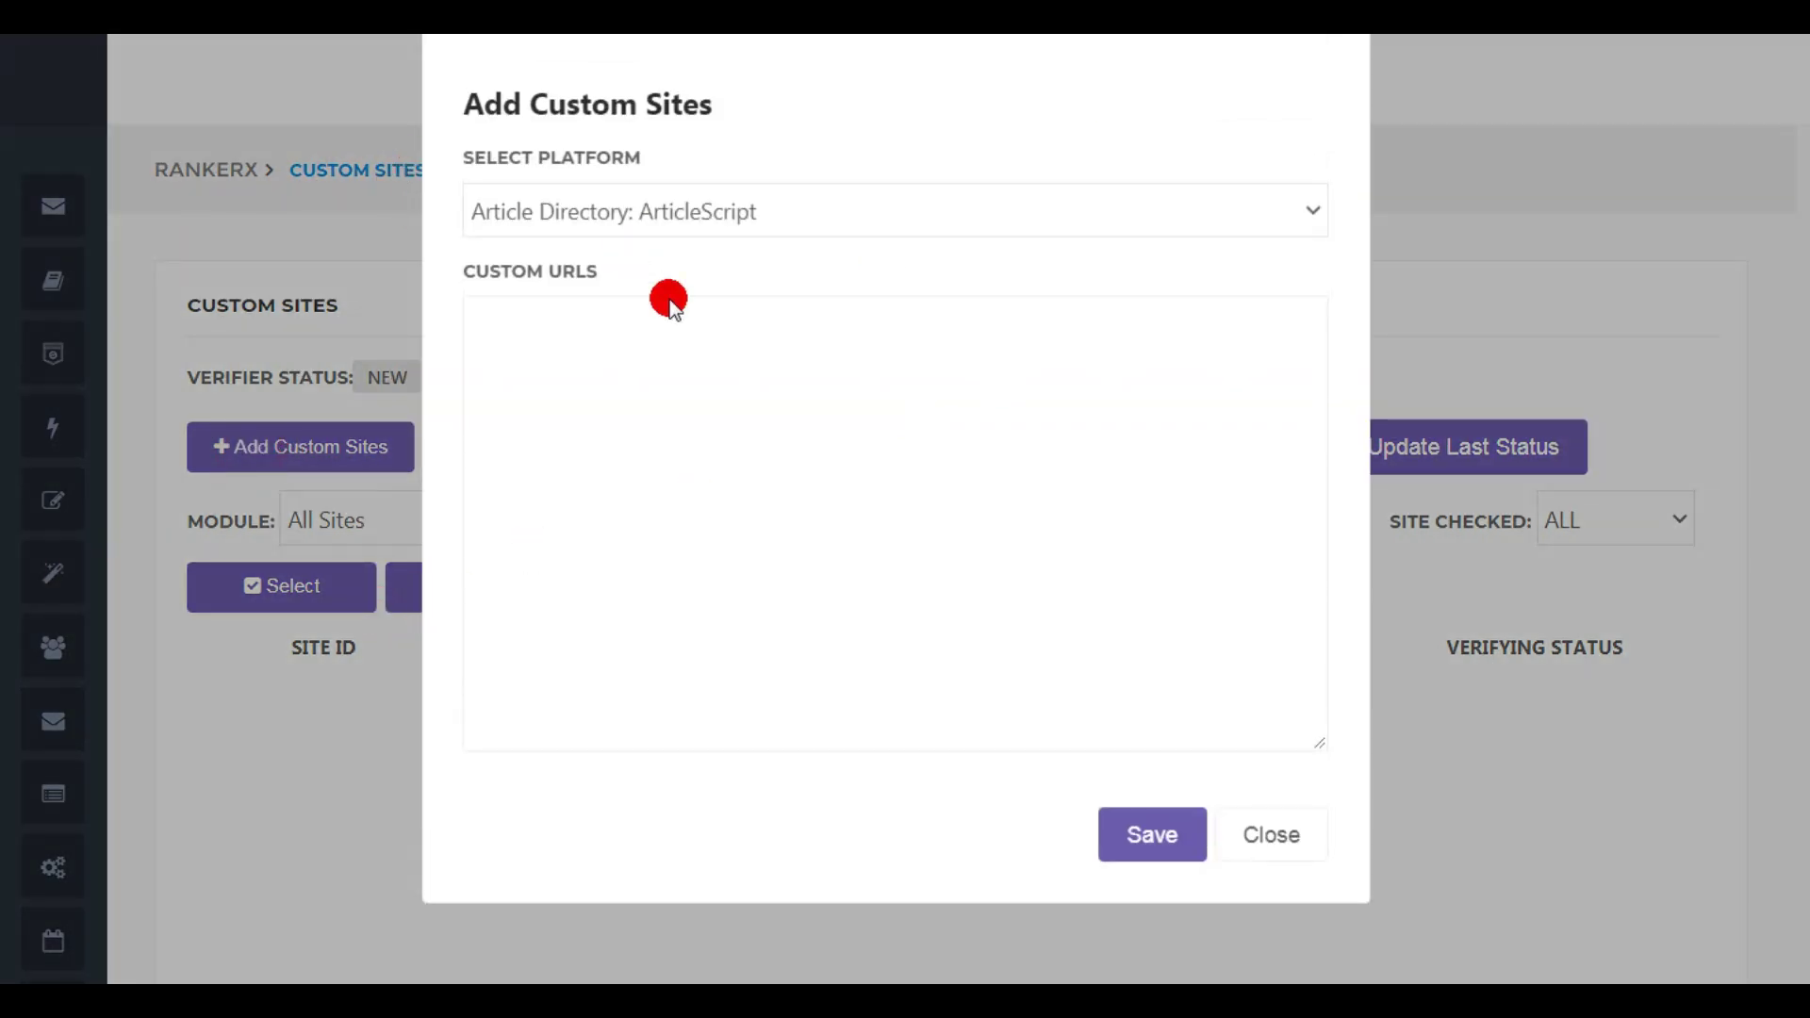
left_click(1288, 838)
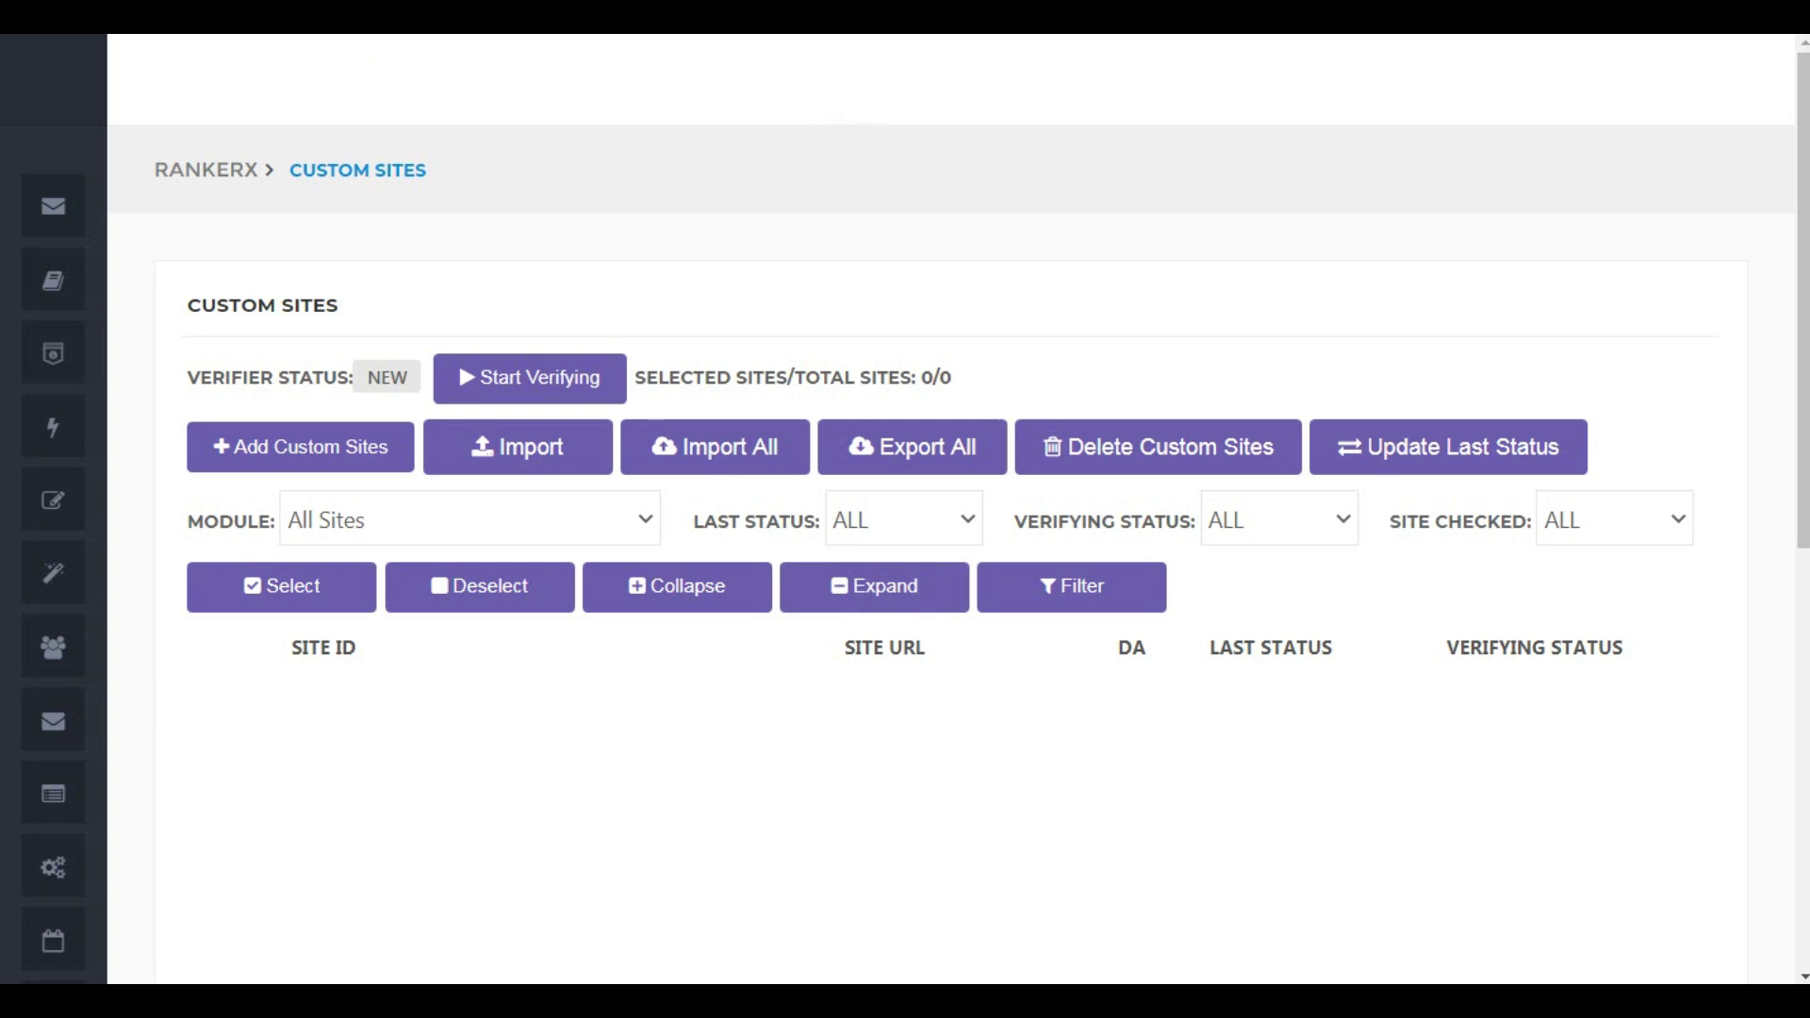
Go to the Private Networks page and create a new private network named "indrak".
left_click(141, 499)
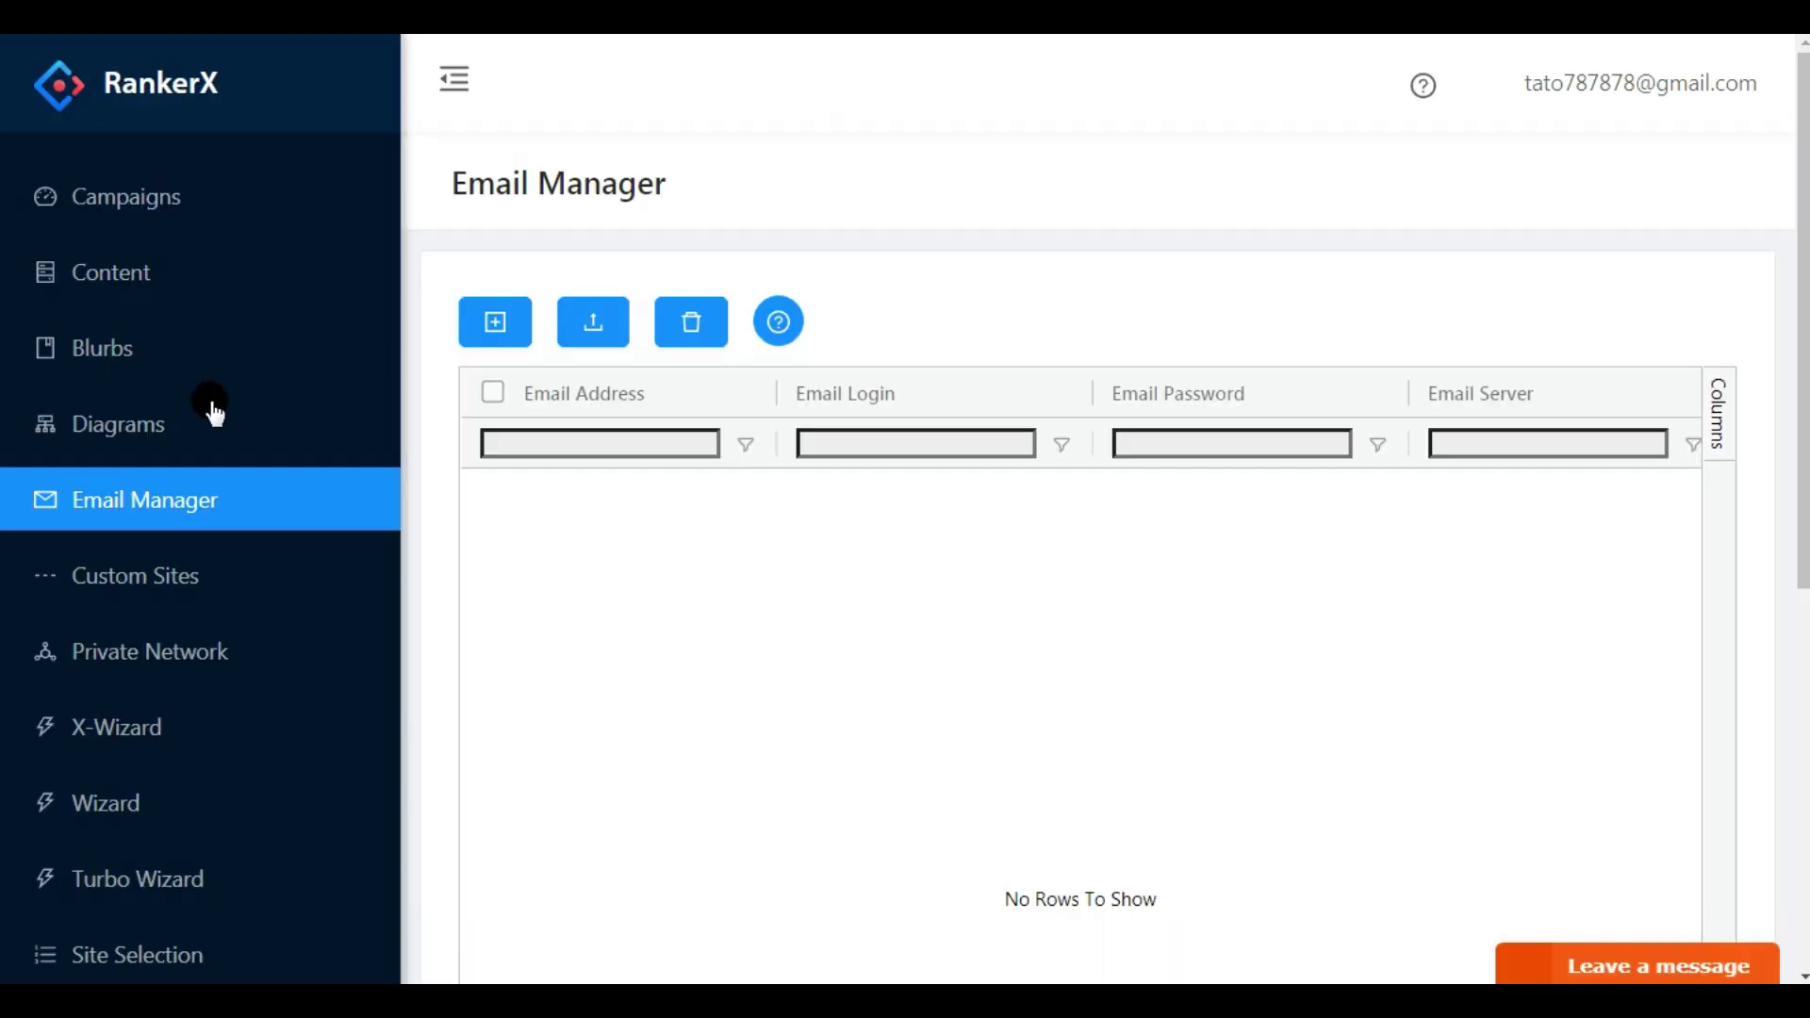
scroll(217, 610, "down", 2)
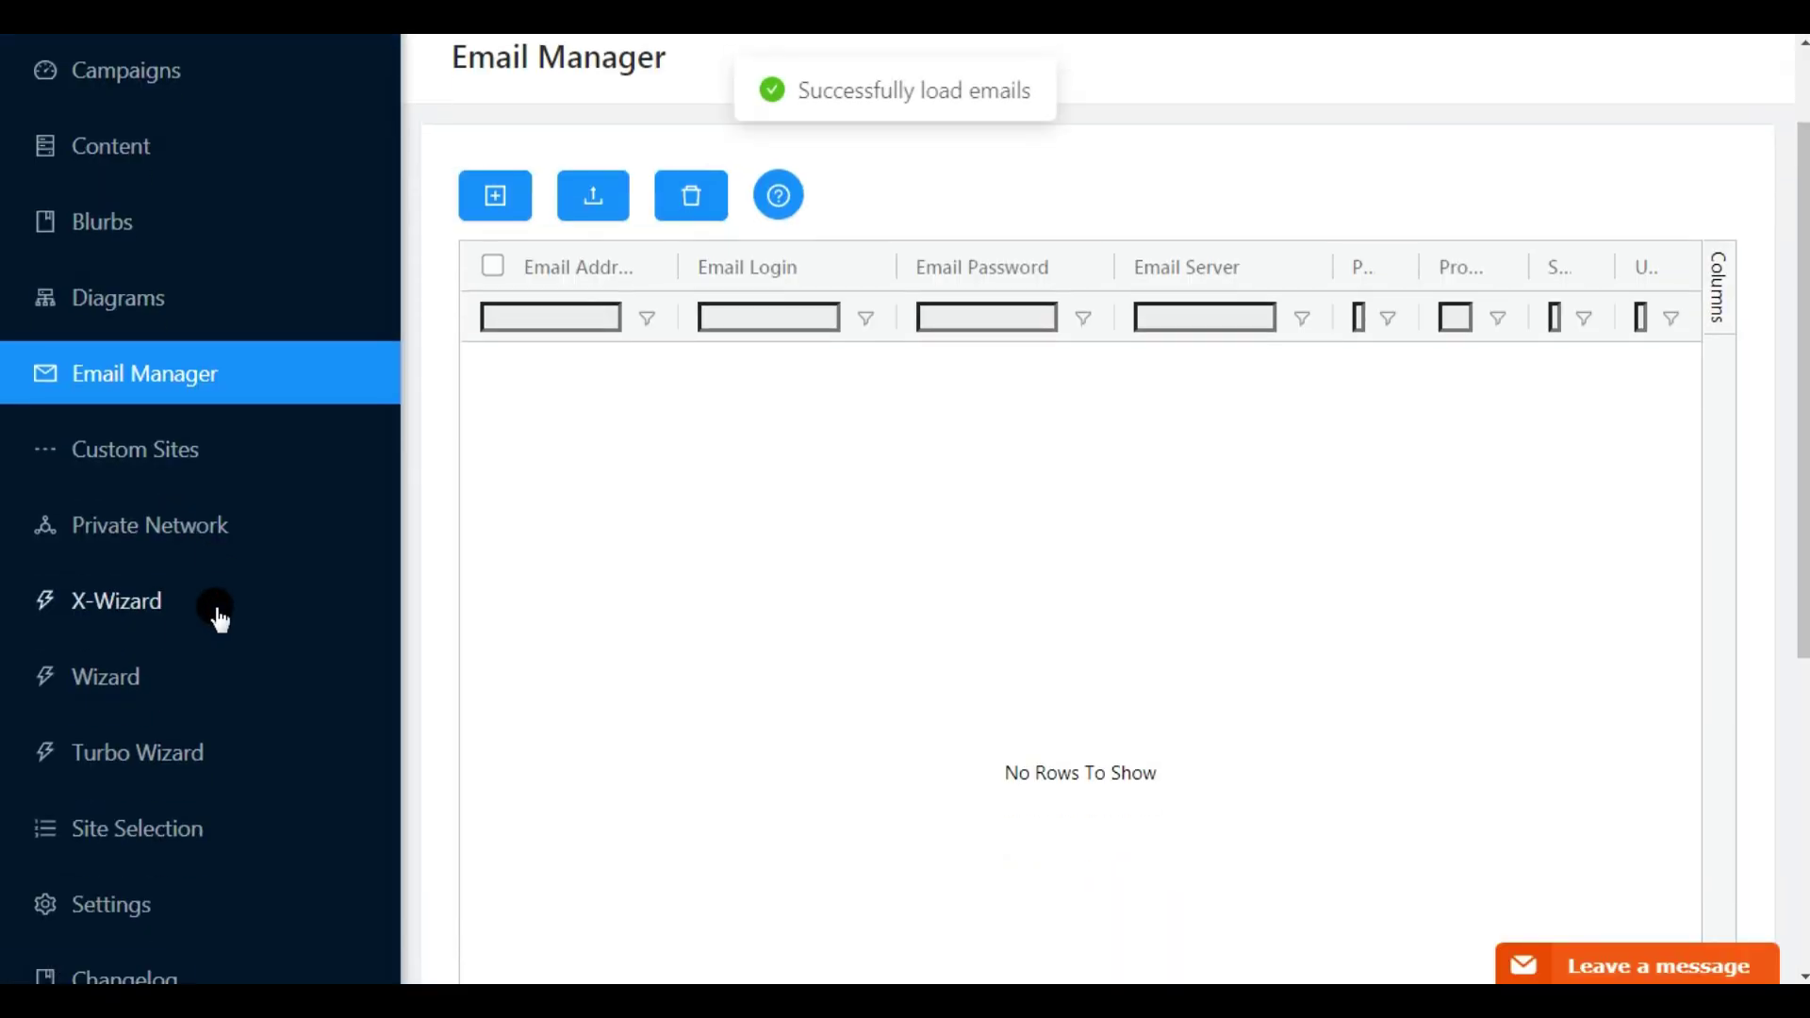
left_click(160, 525)
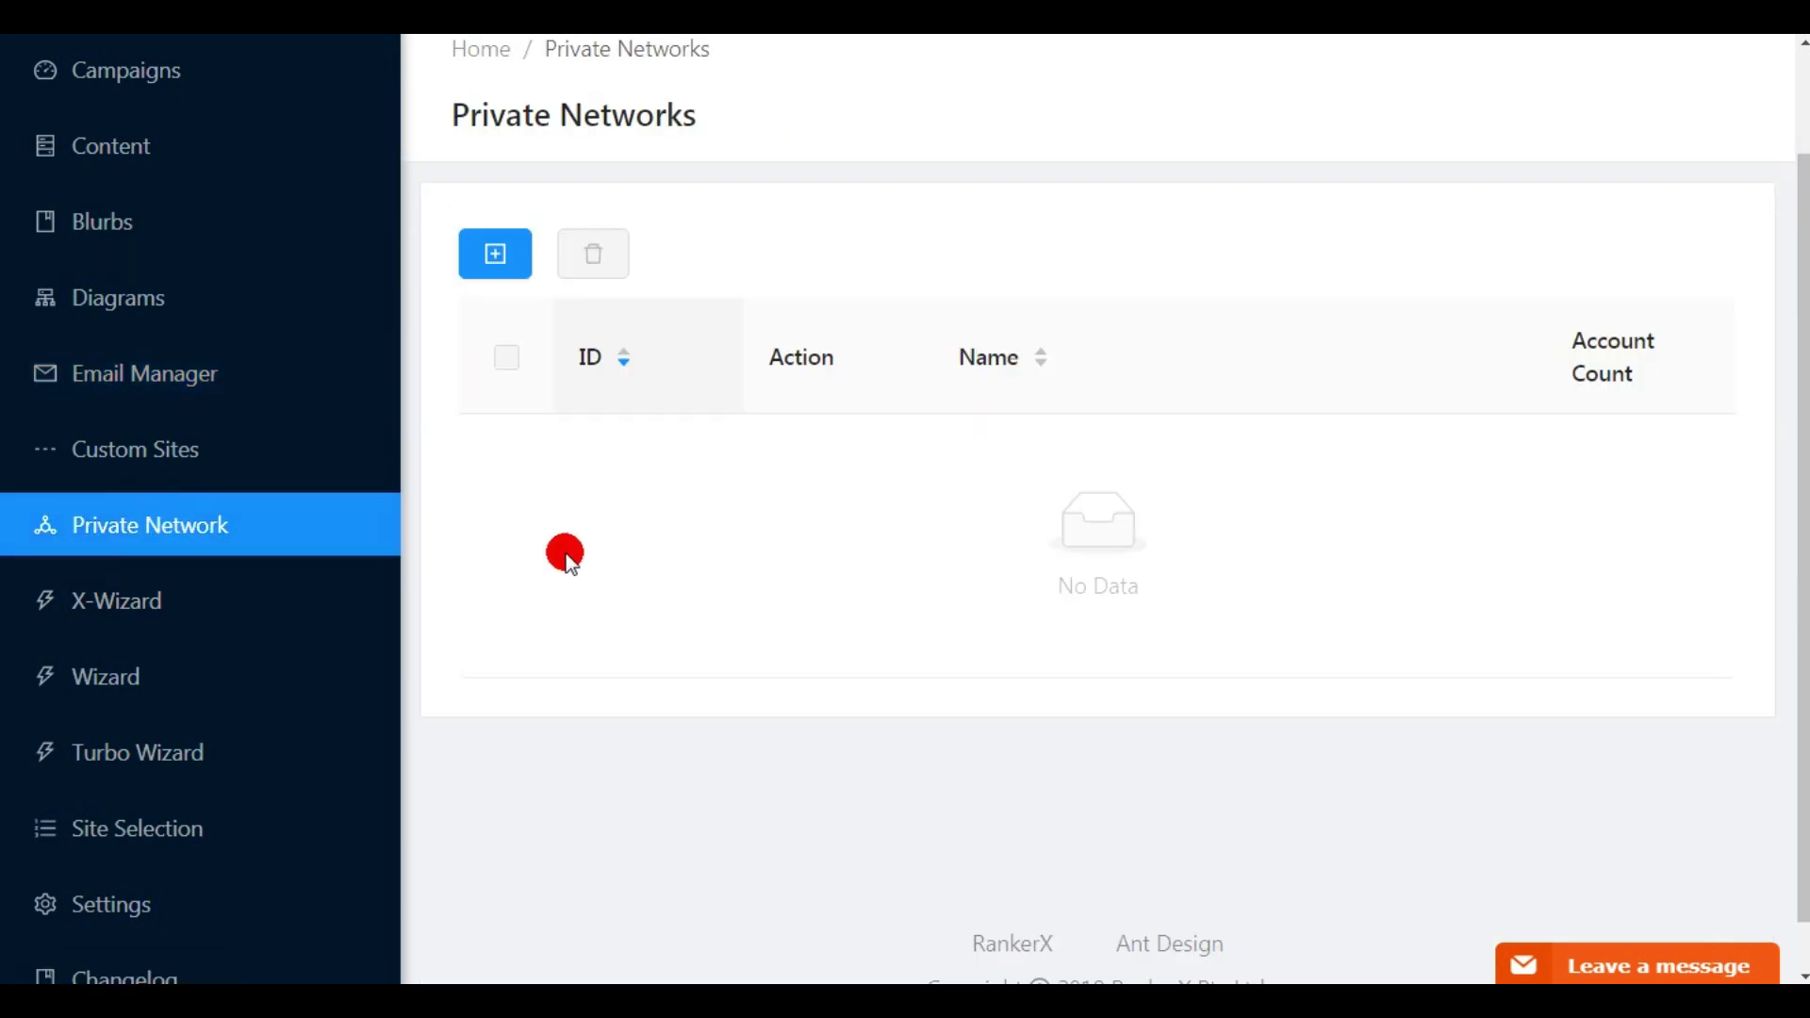
left_click(494, 256)
left_click(909, 345)
type("indrak")
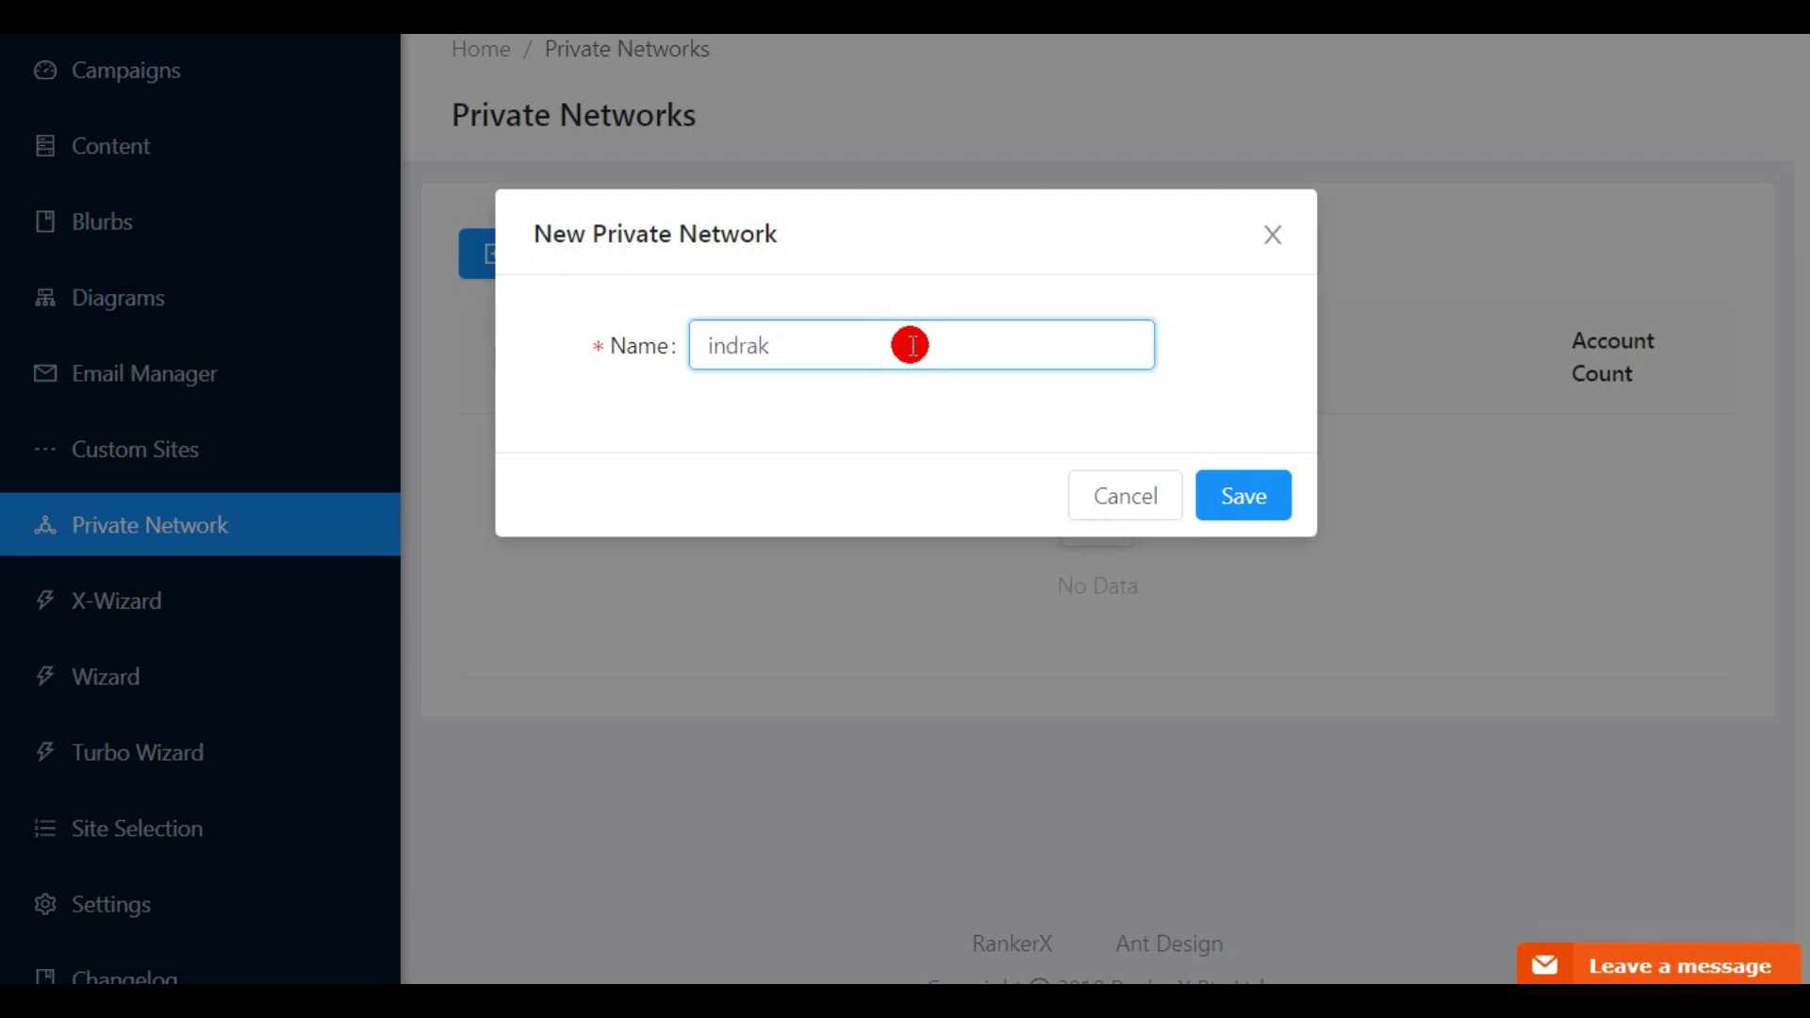
left_click(1232, 492)
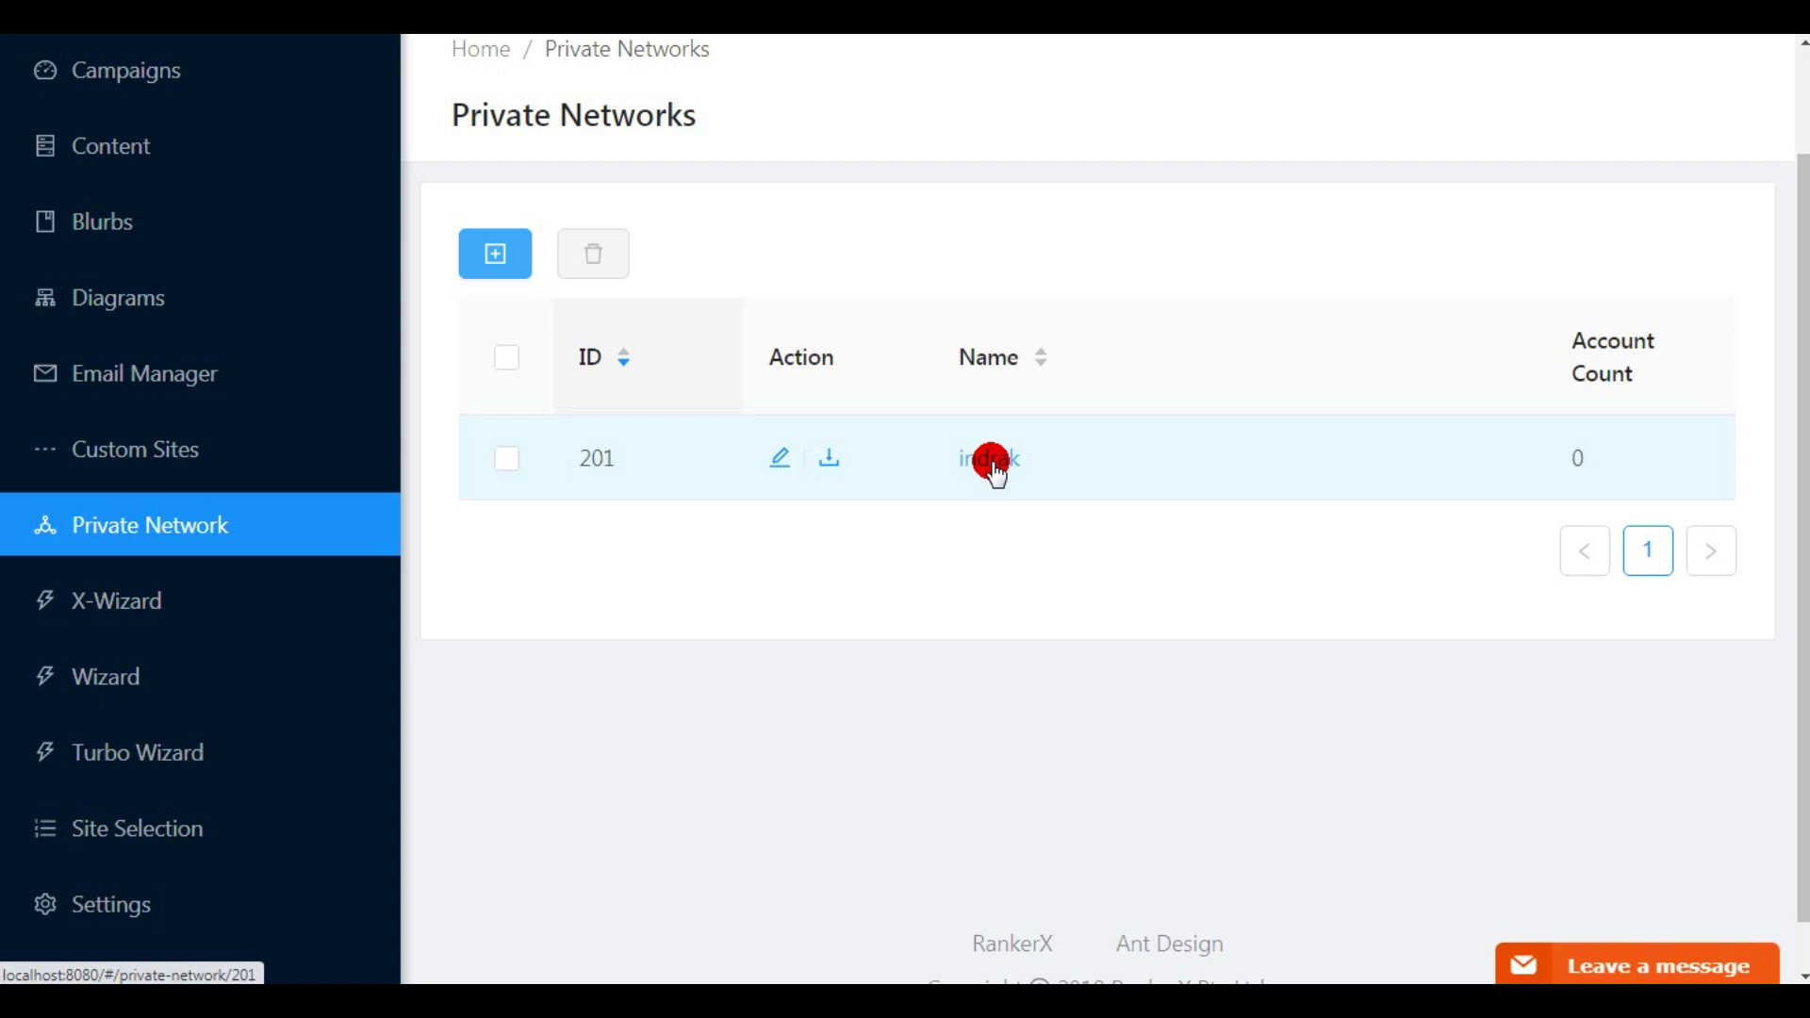
Open the "indrak" private network and view the column options for Platform and Site in its accounts table.
left_click(992, 462)
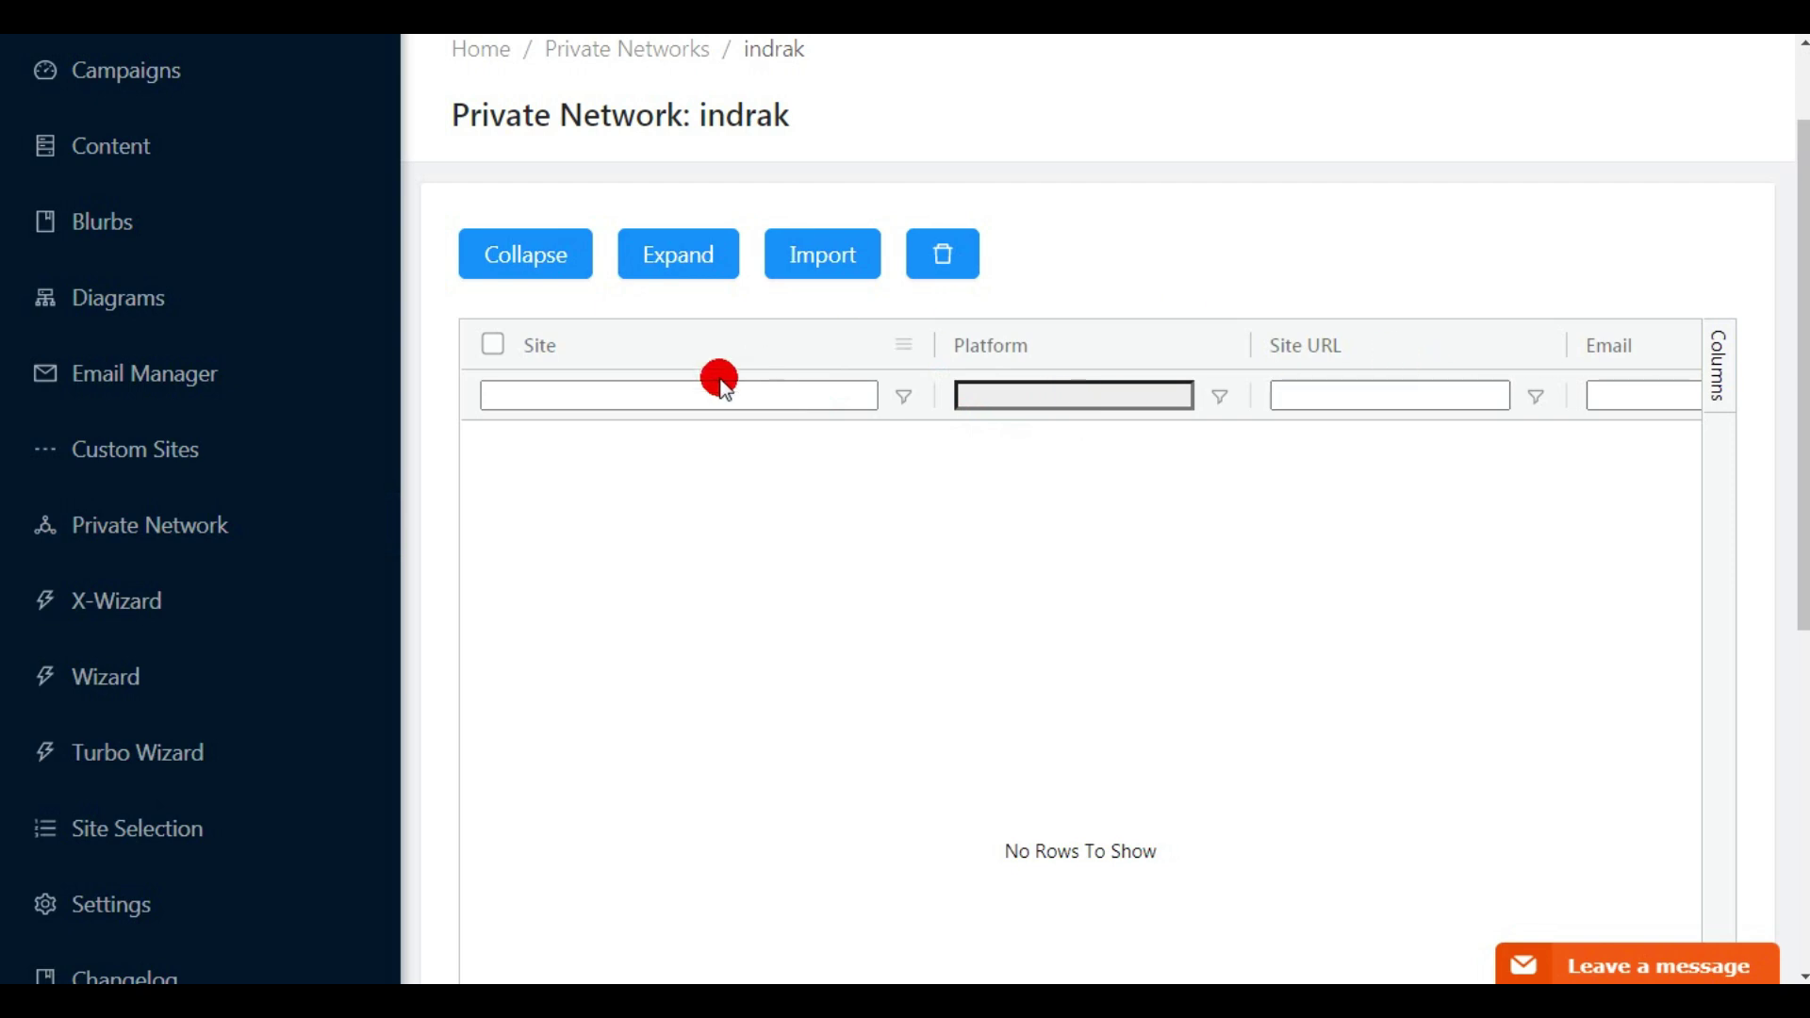
mouse_move(1799, 385)
left_mouse_down()
mouse_move(1799, 518)
mouse_move(1790, 392)
left_mouse_up()
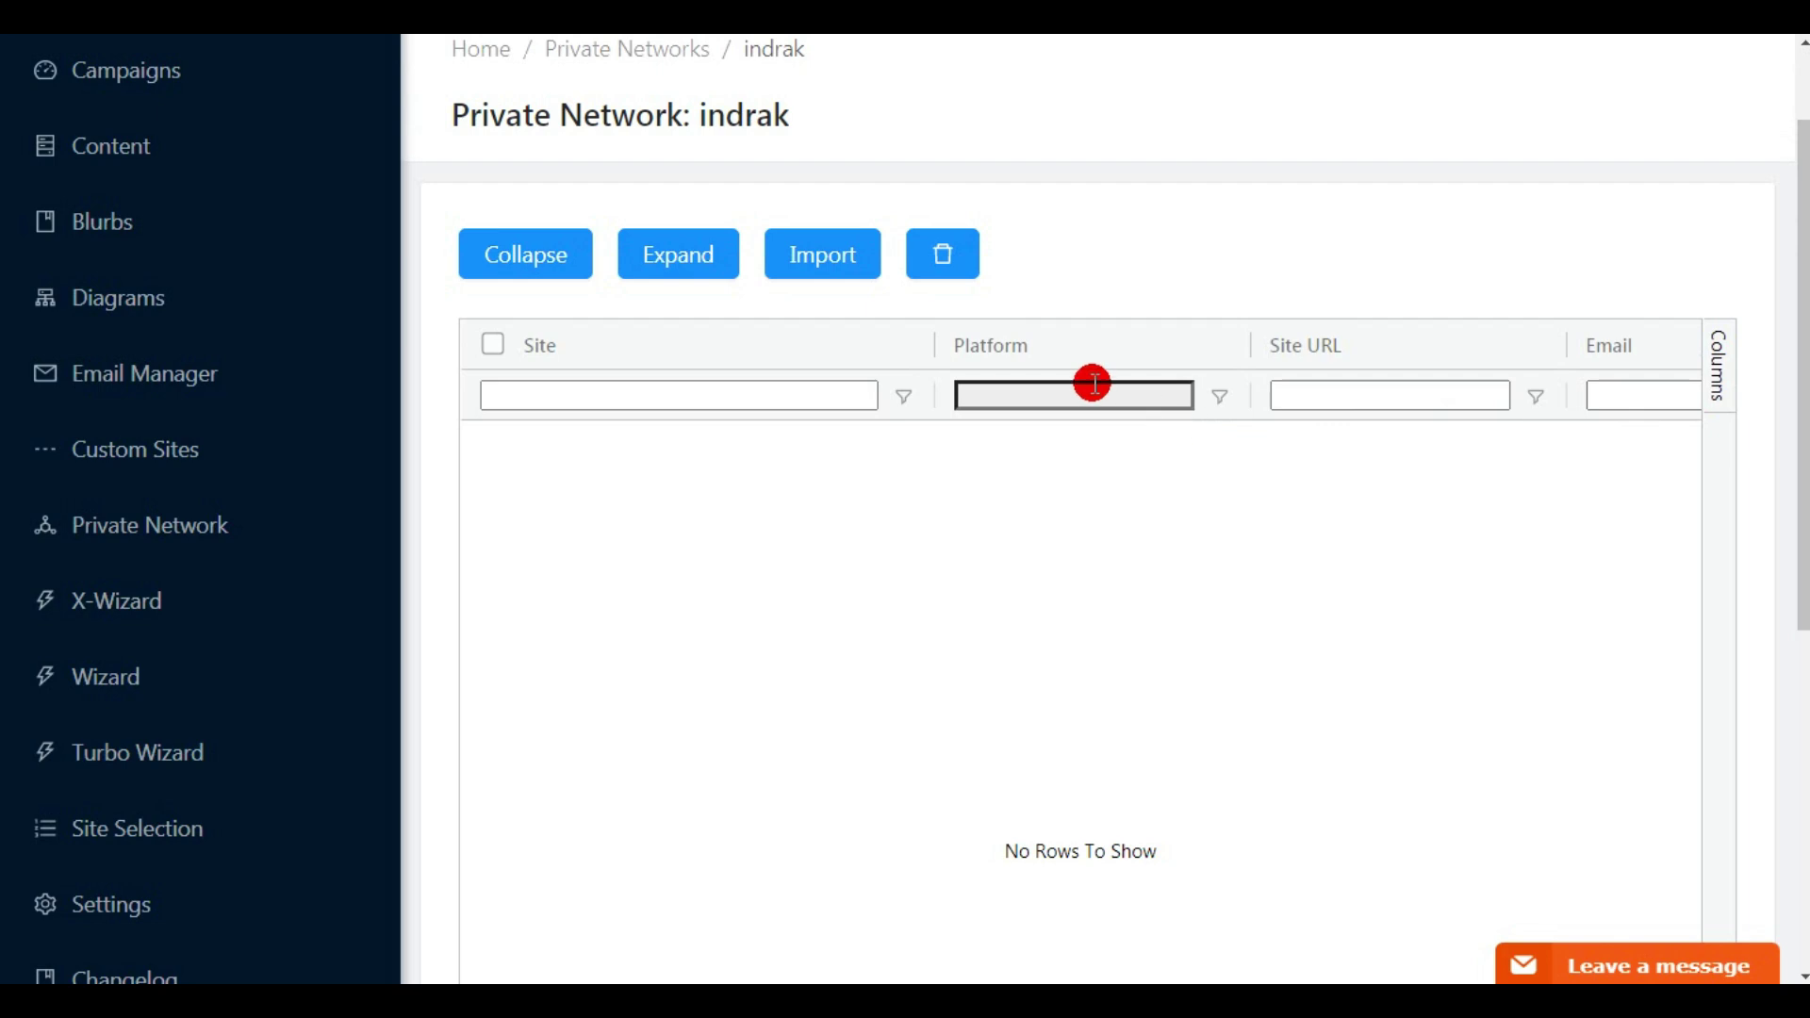
left_click(1223, 349)
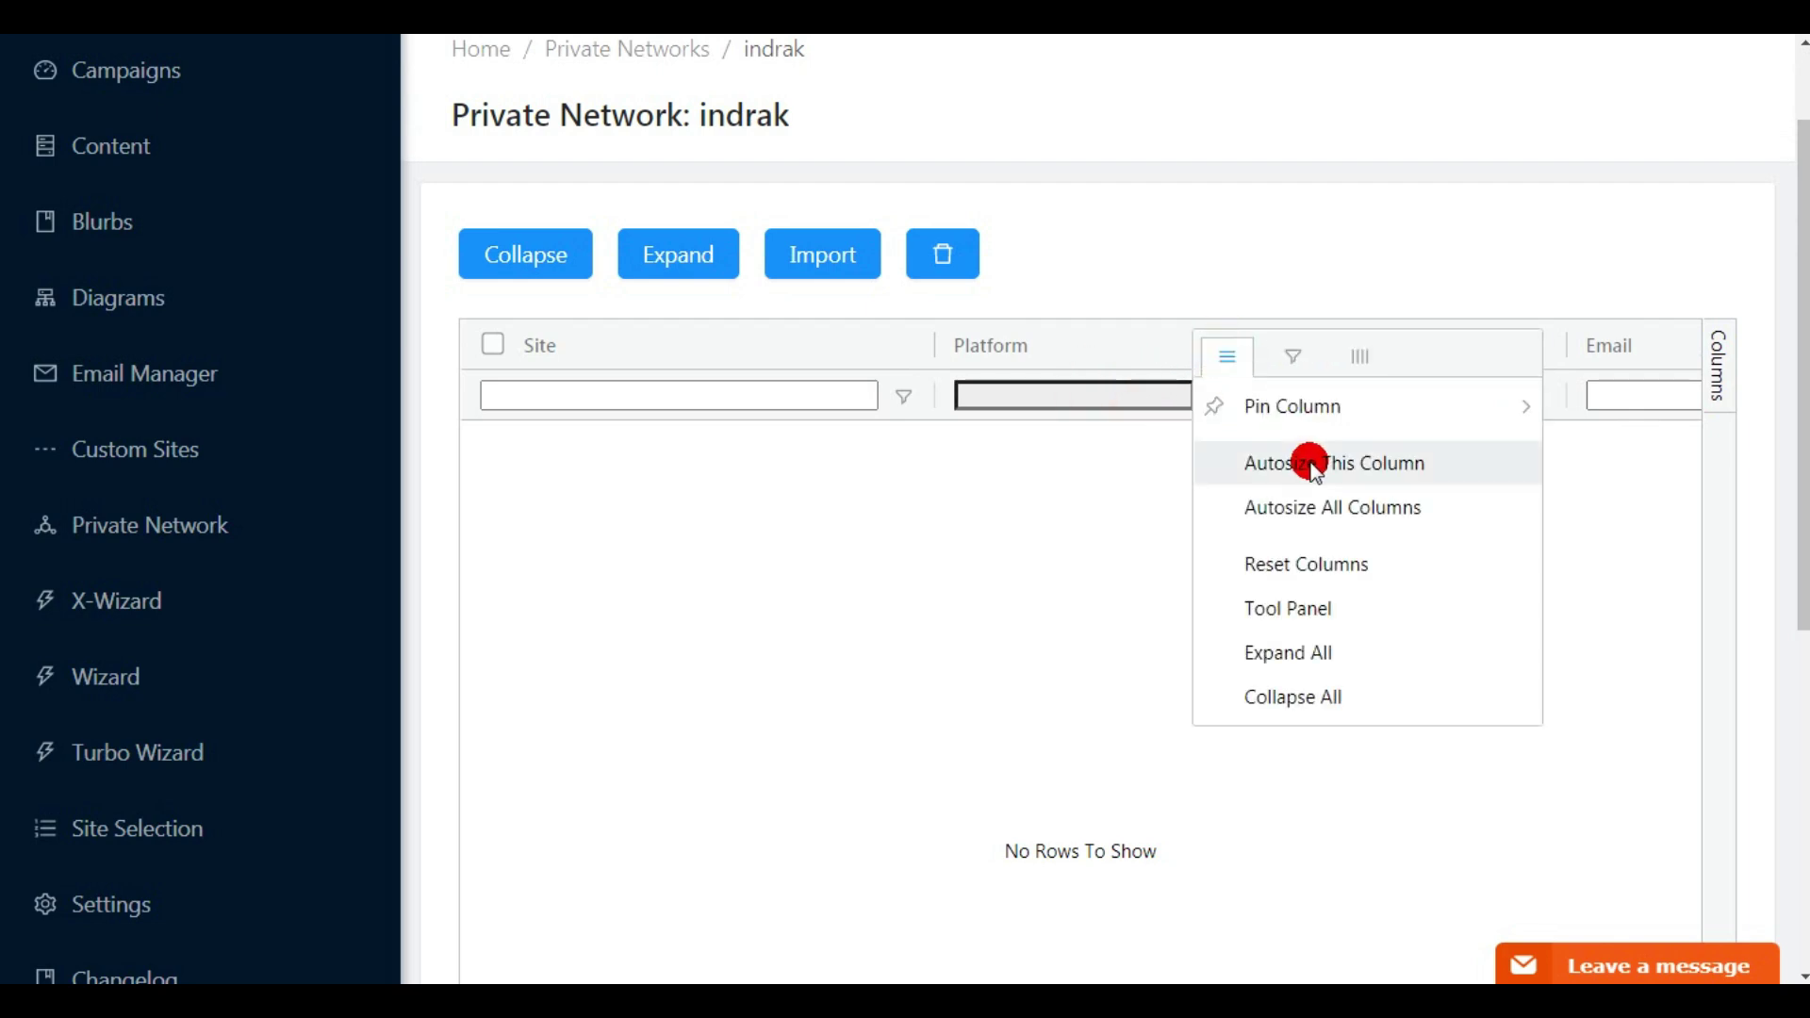
left_click(1127, 646)
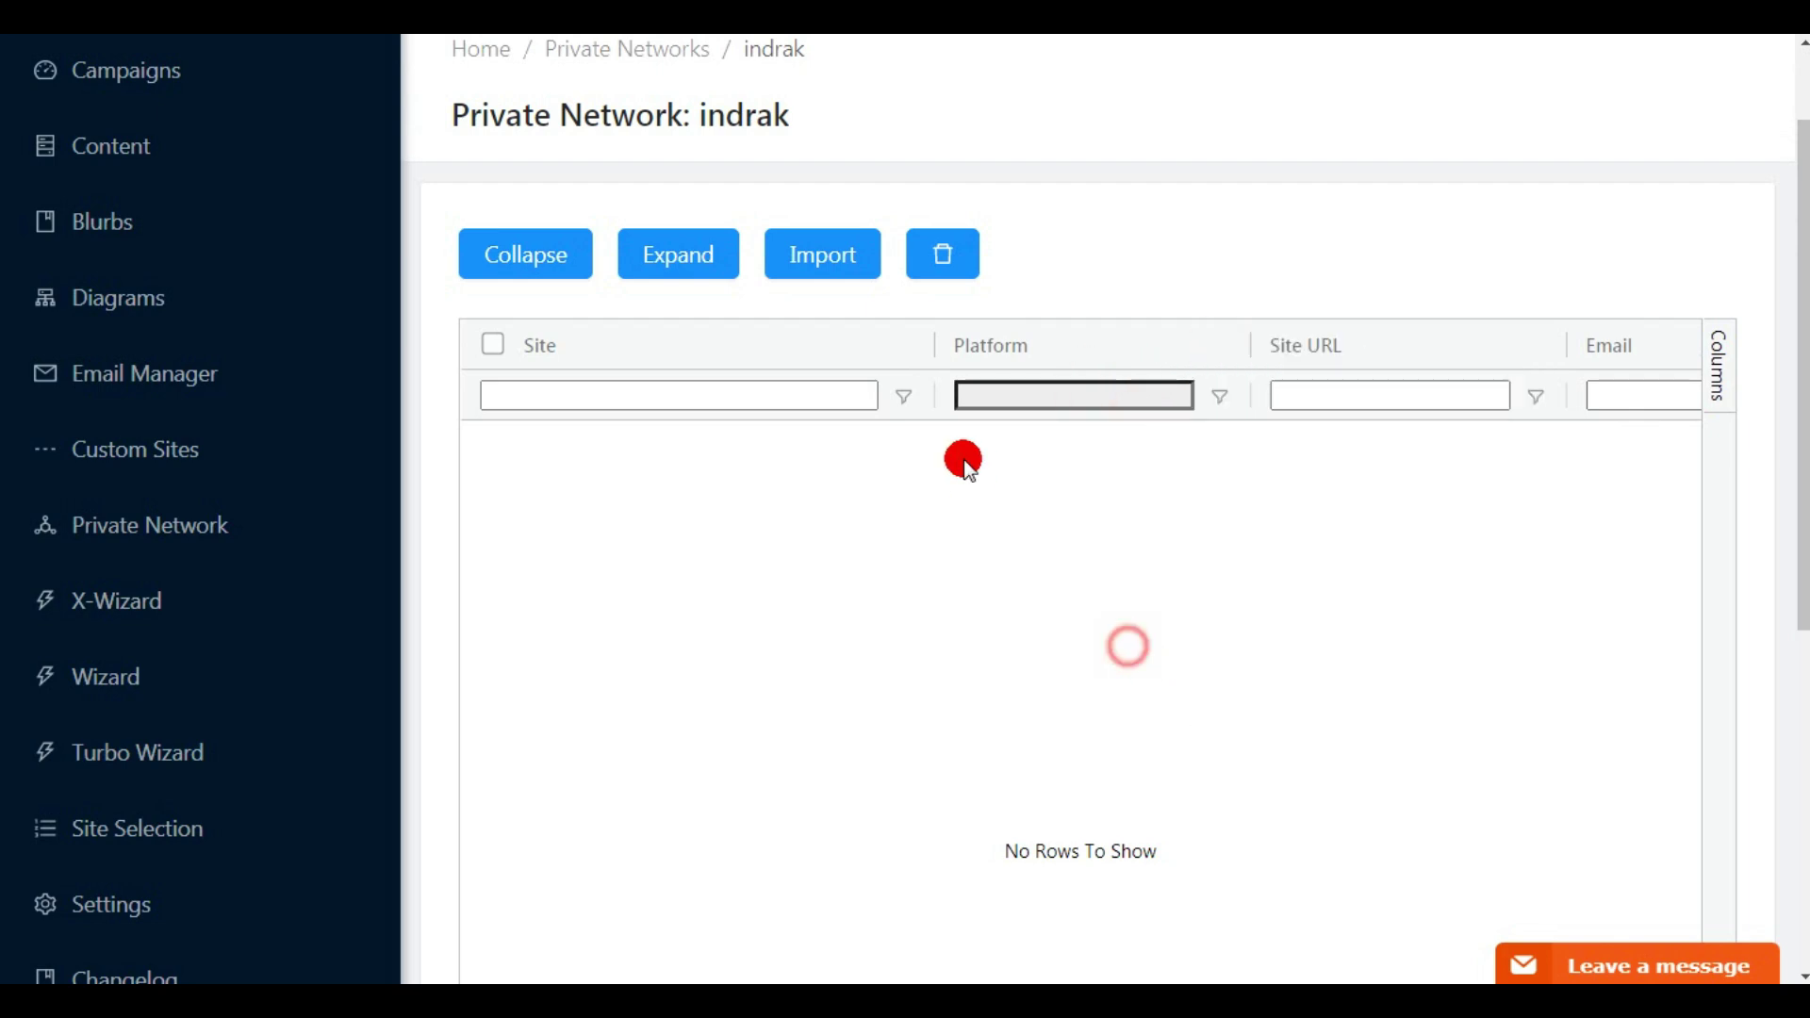
left_click(900, 347)
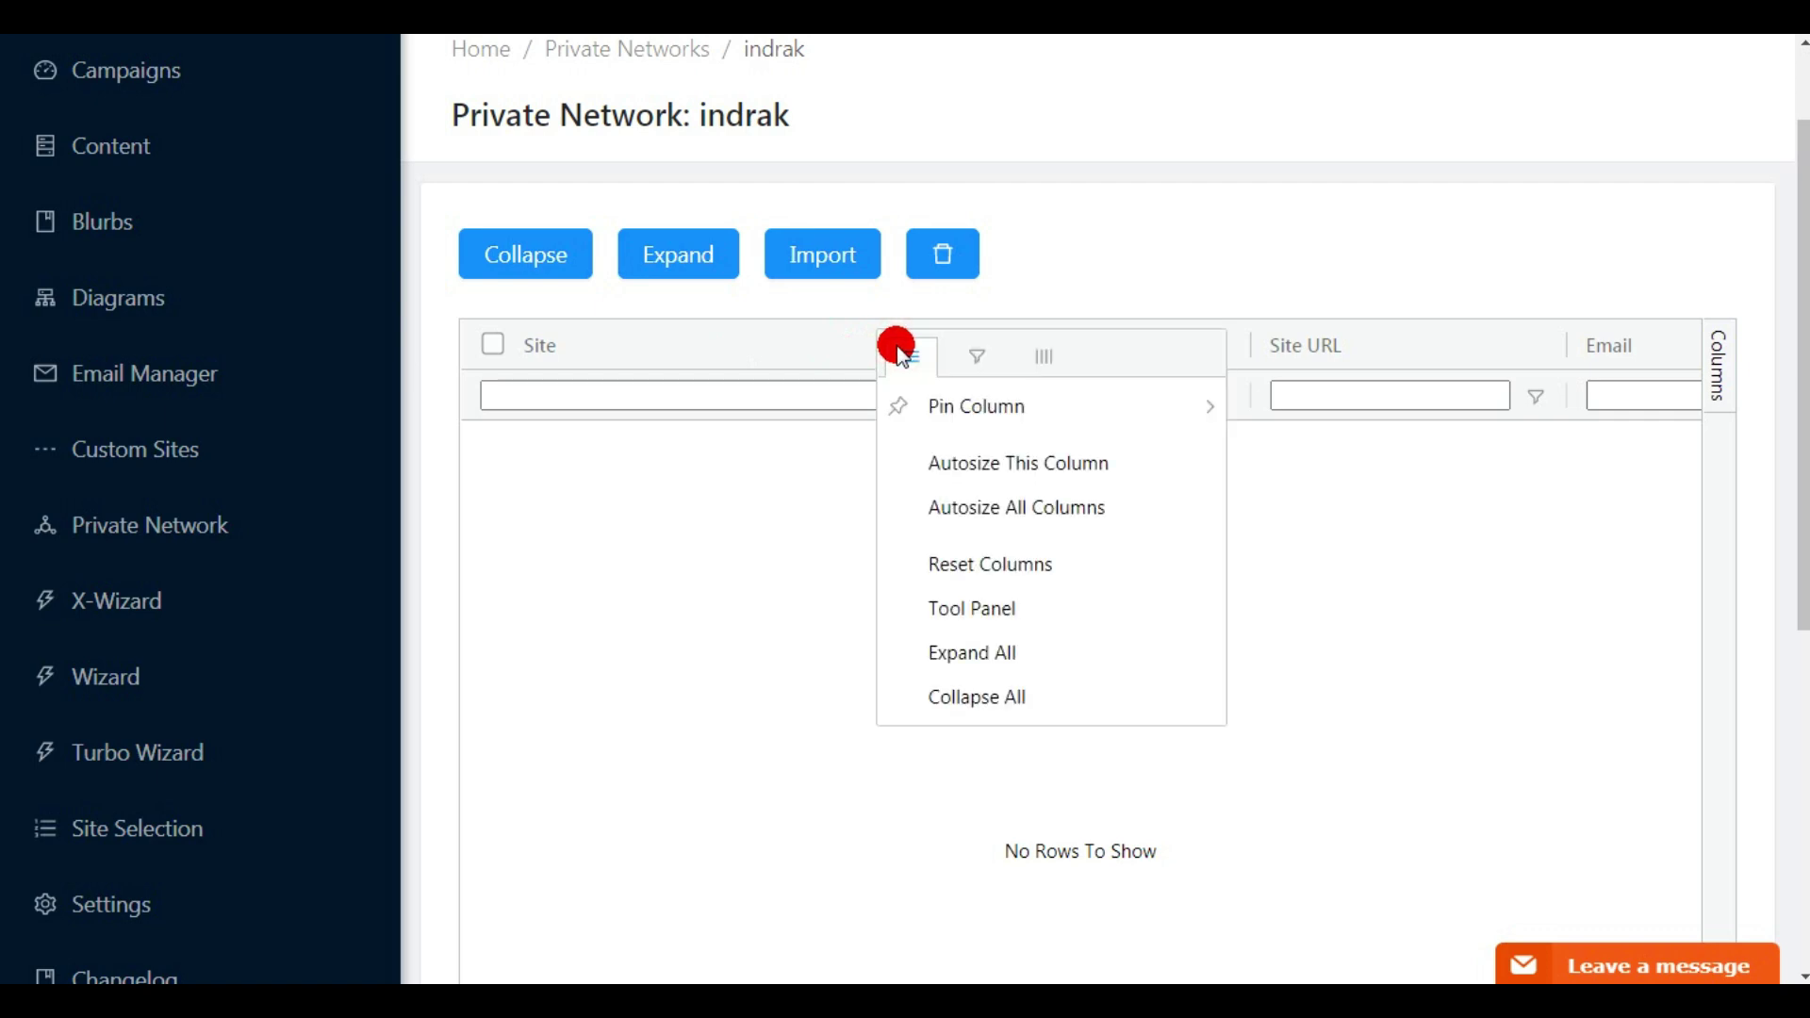
left_click(834, 520)
Open the manual account import with Wordpress Blog (Self Hosted) enabled, view the Sites field, and close it without importing.
left_click(820, 252)
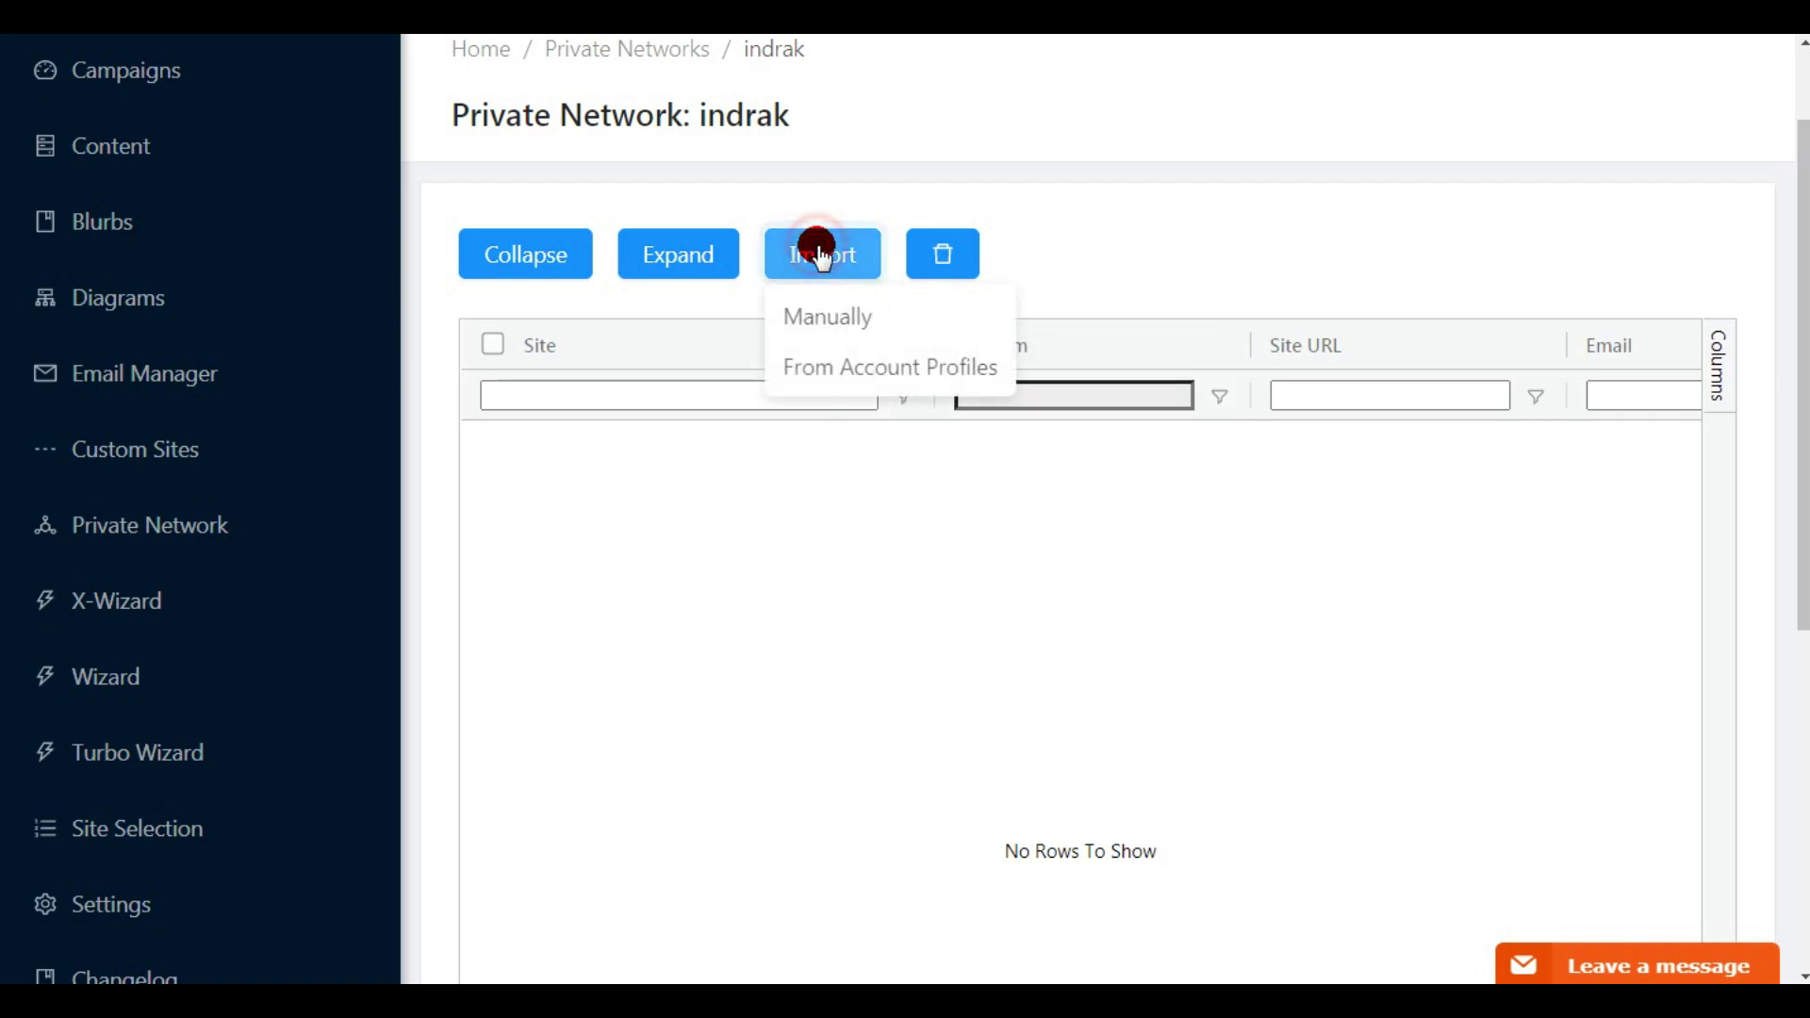
left_click(842, 350)
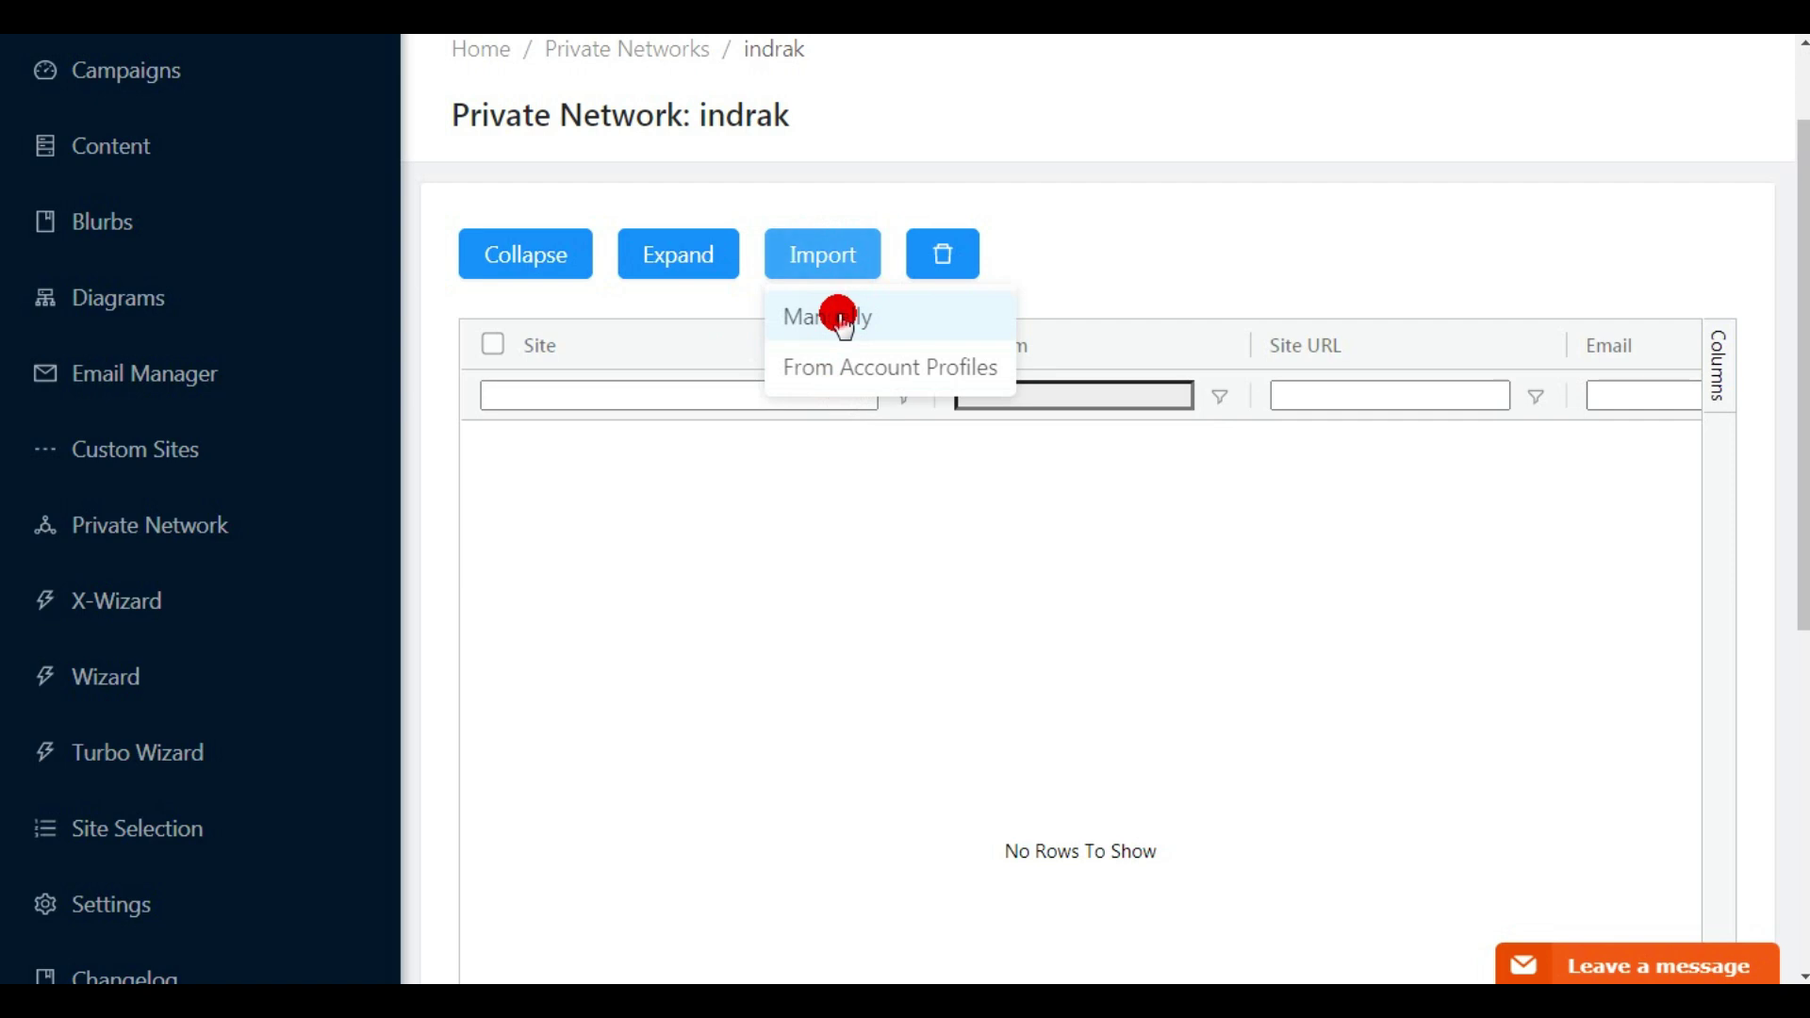
left_click(836, 314)
left_click(550, 353)
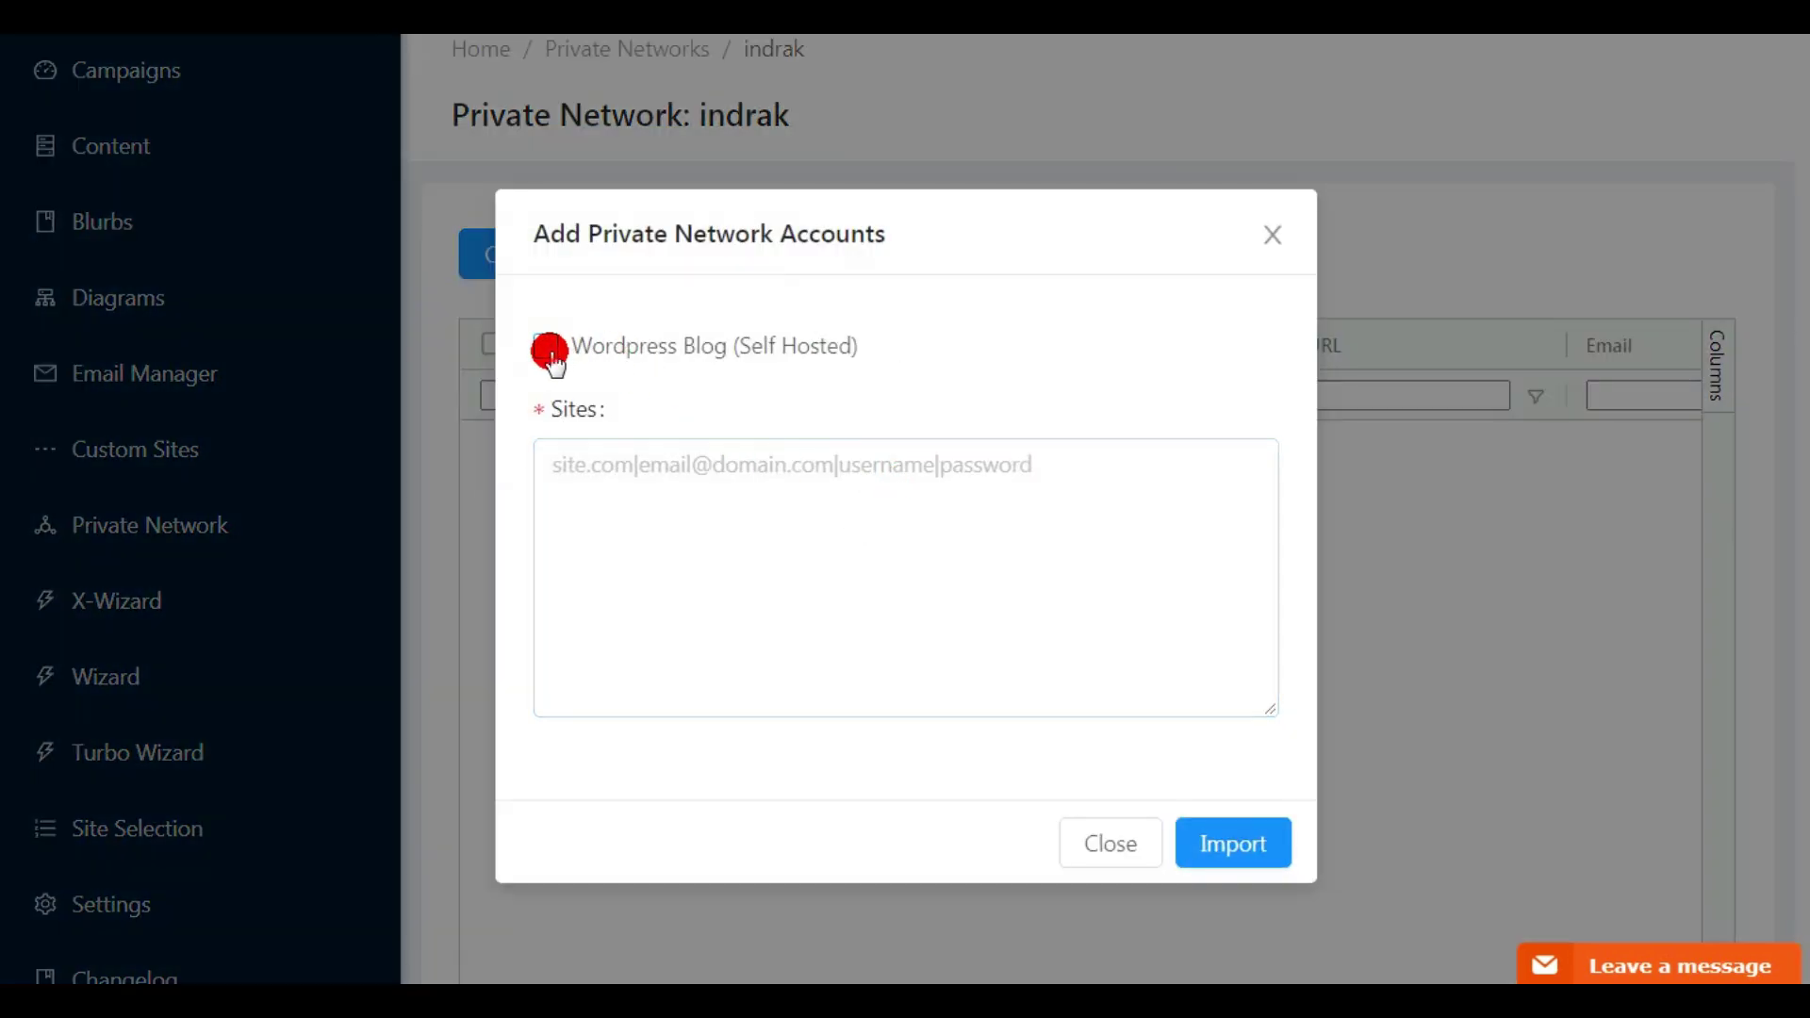
left_click(640, 464)
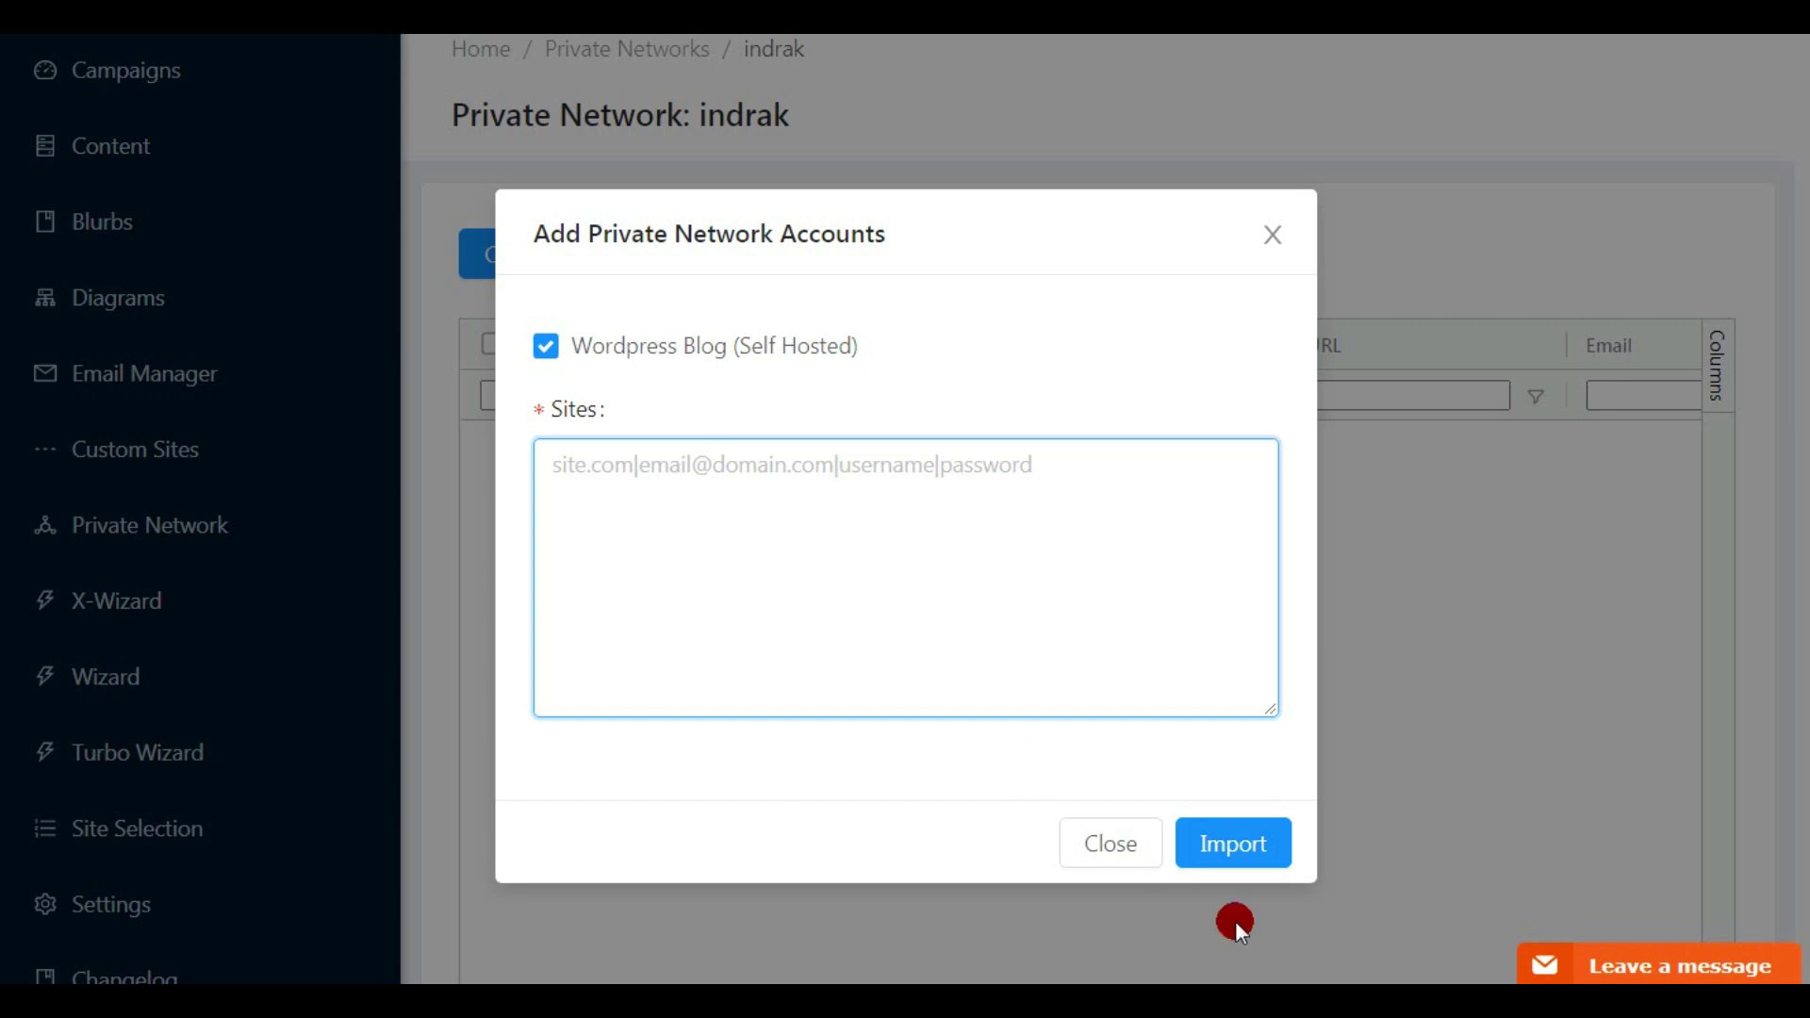
left_click(1108, 845)
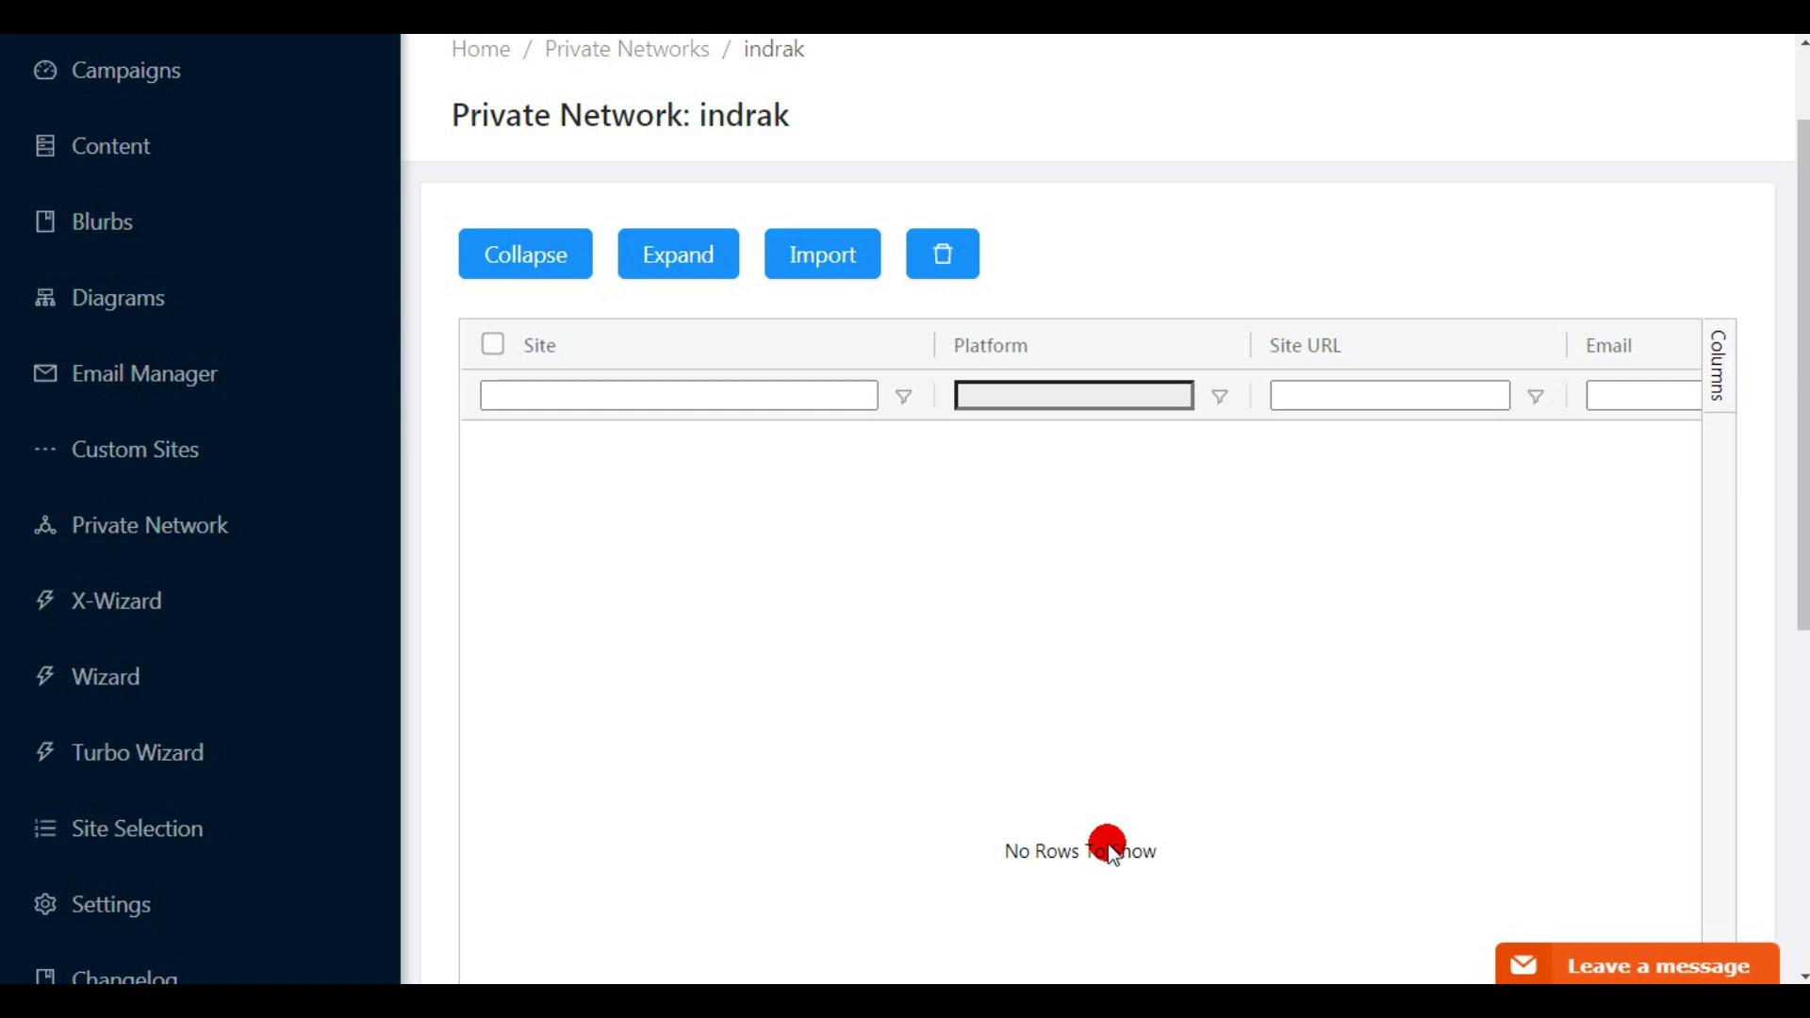
Return to the Private Networks list and delete the "indrak" network.
left_click_drag(1803, 542, 1802, 429)
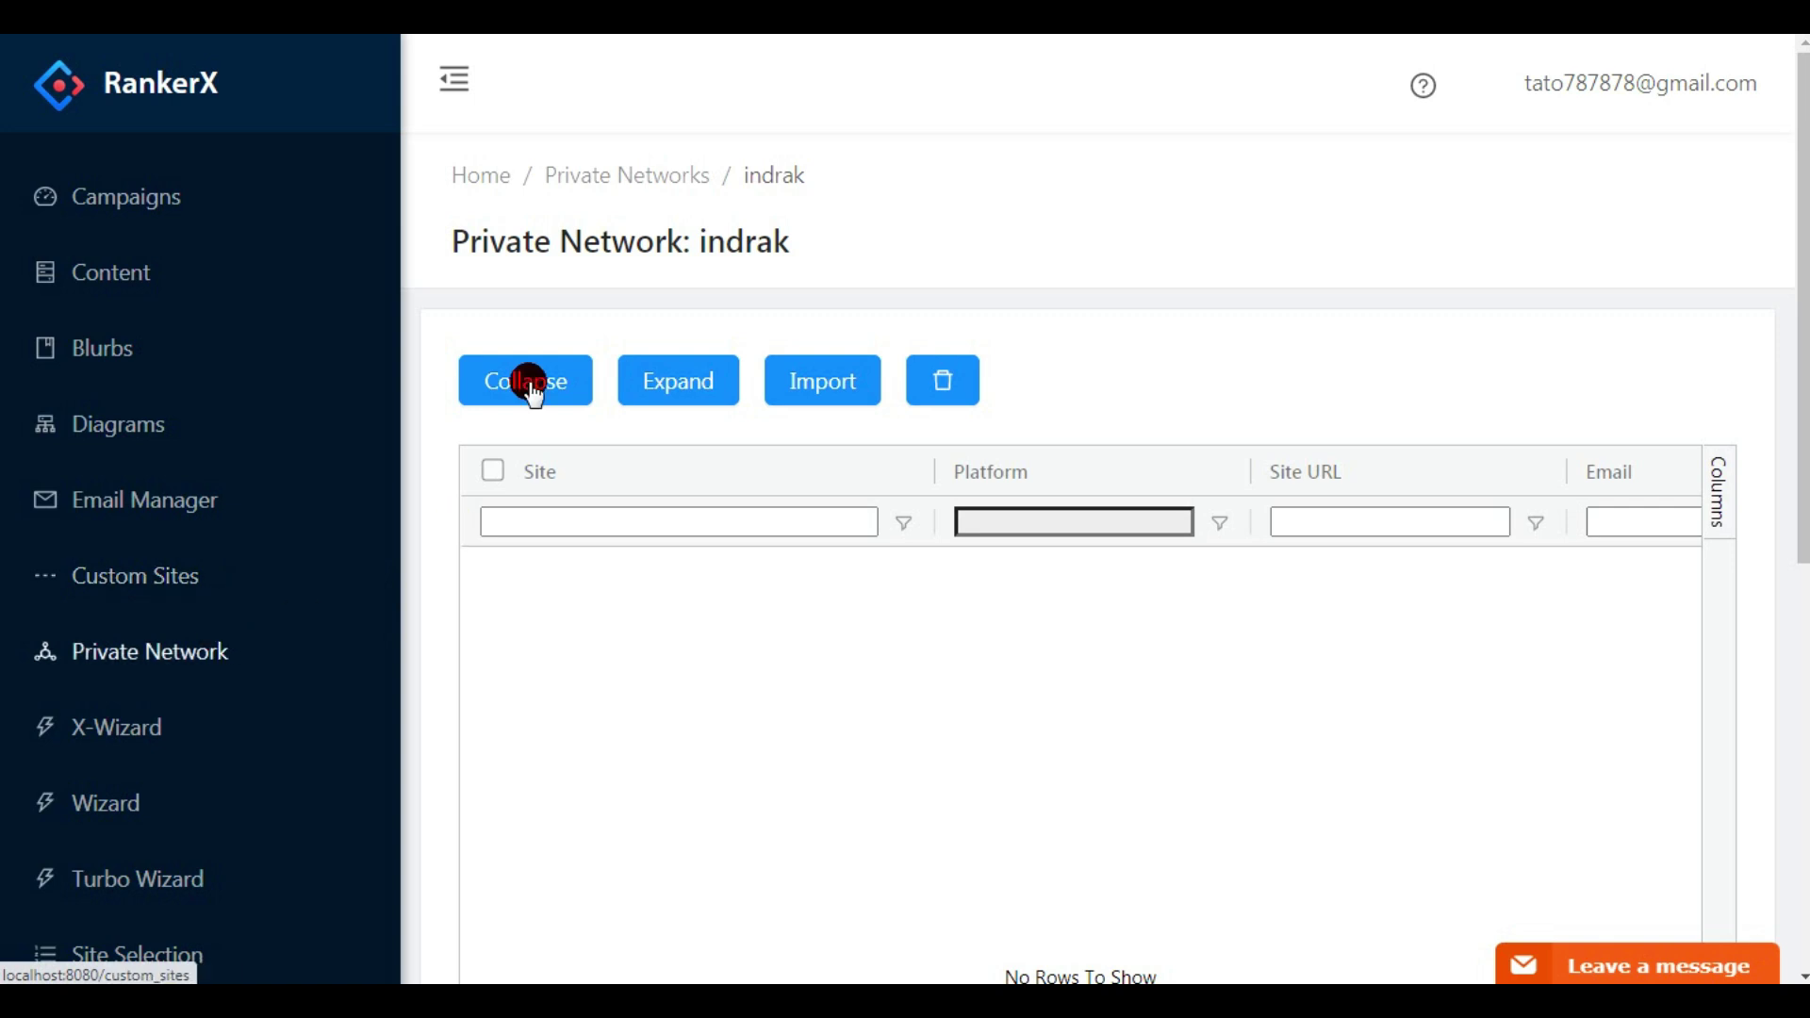
key("alt+Left")
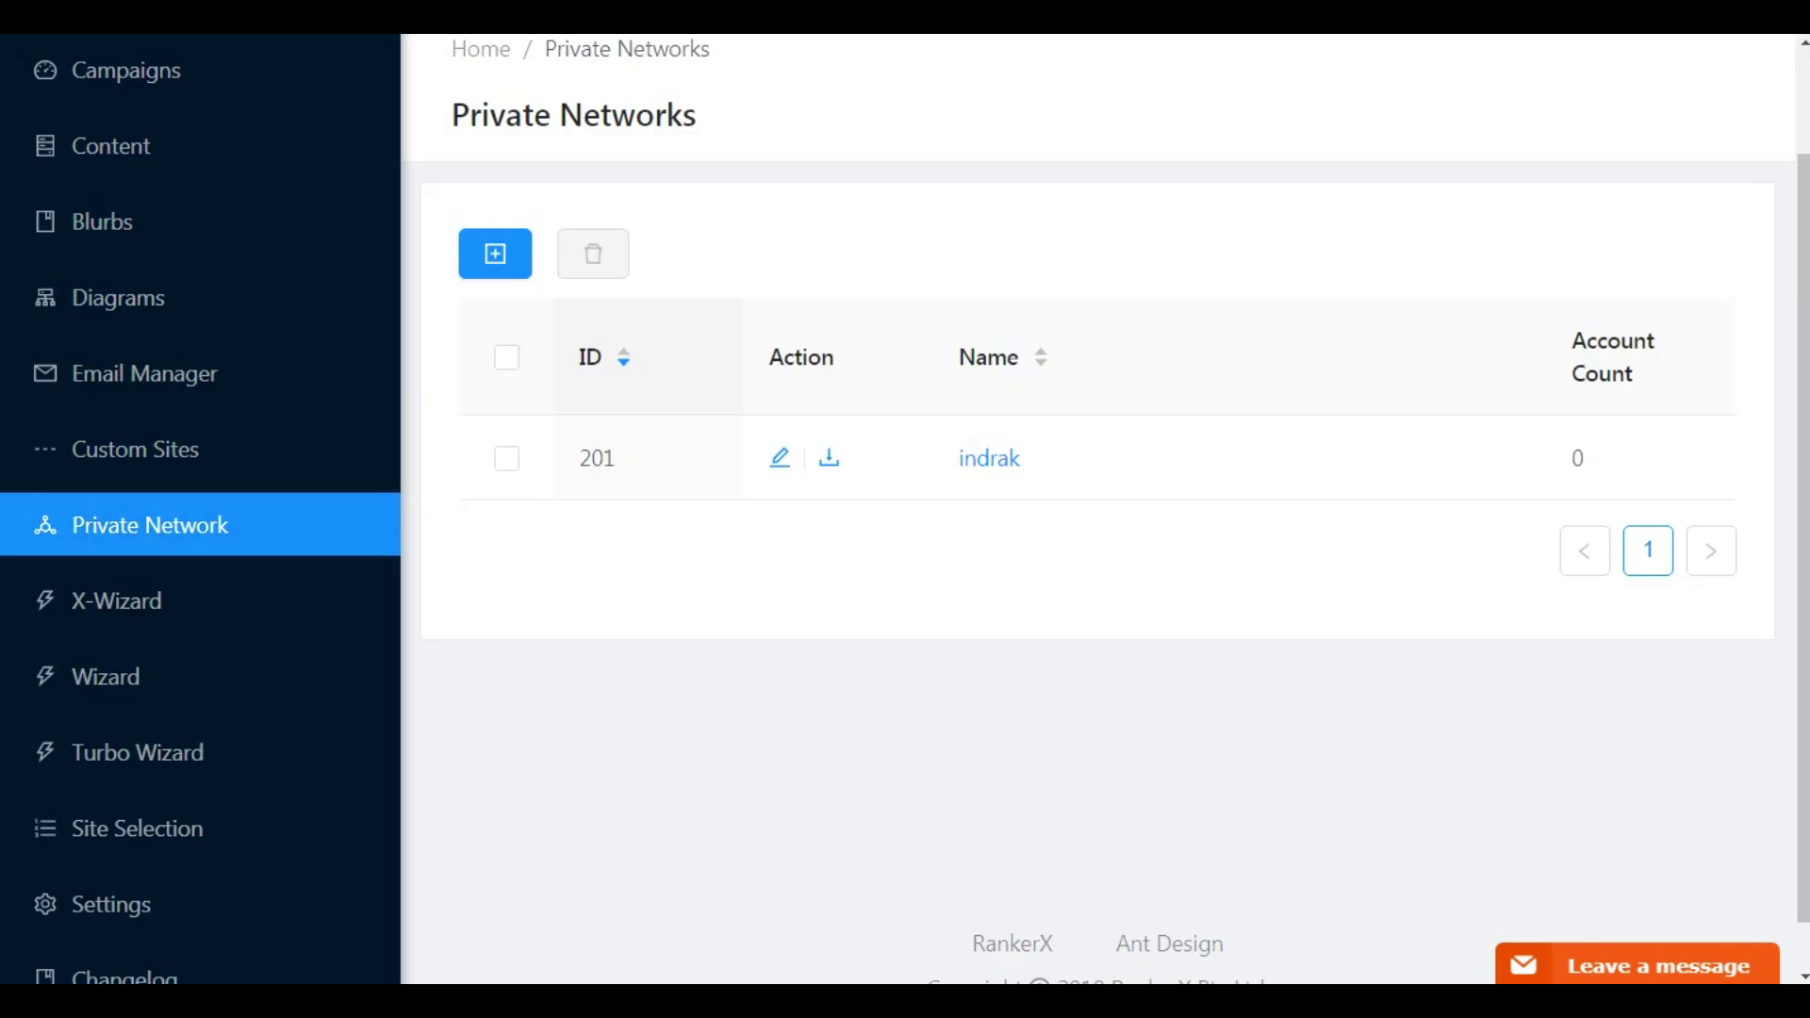
left_click(507, 459)
left_click(593, 251)
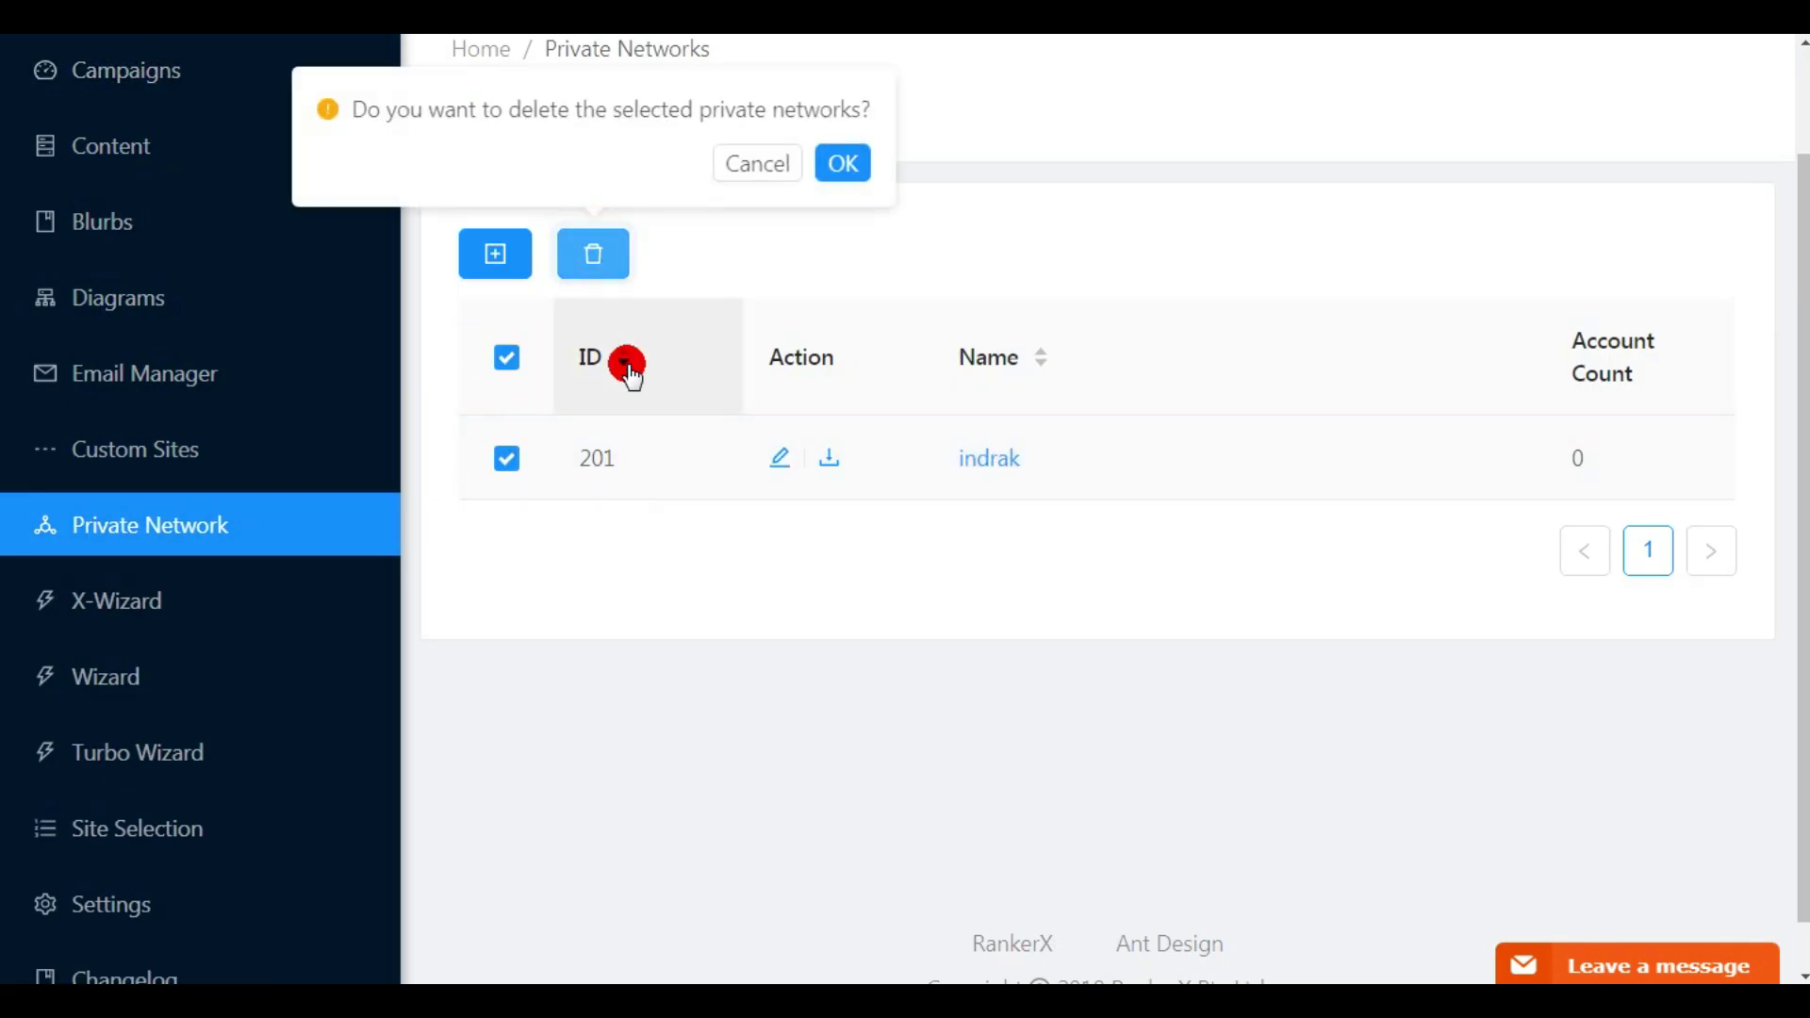
left_click(832, 164)
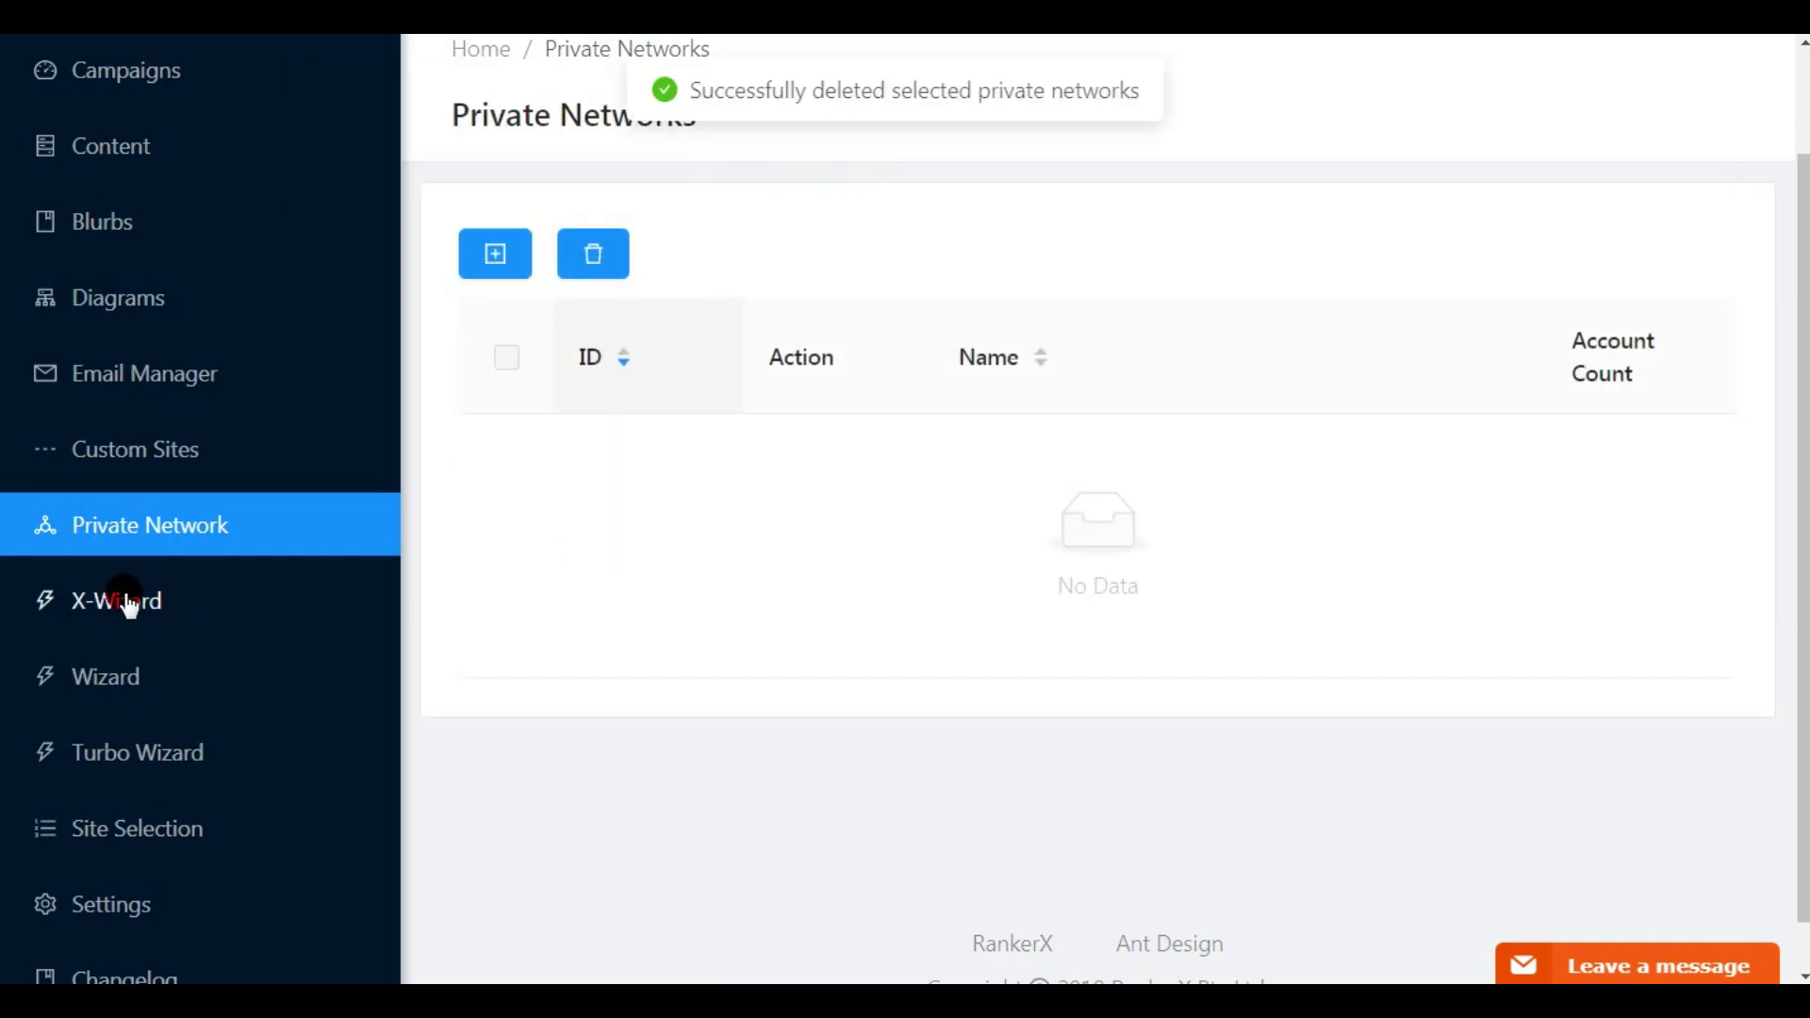
Go to the X-Wizard page and create a new wizard named "indrak" with the SEO Expert strategy.
left_click(125, 601)
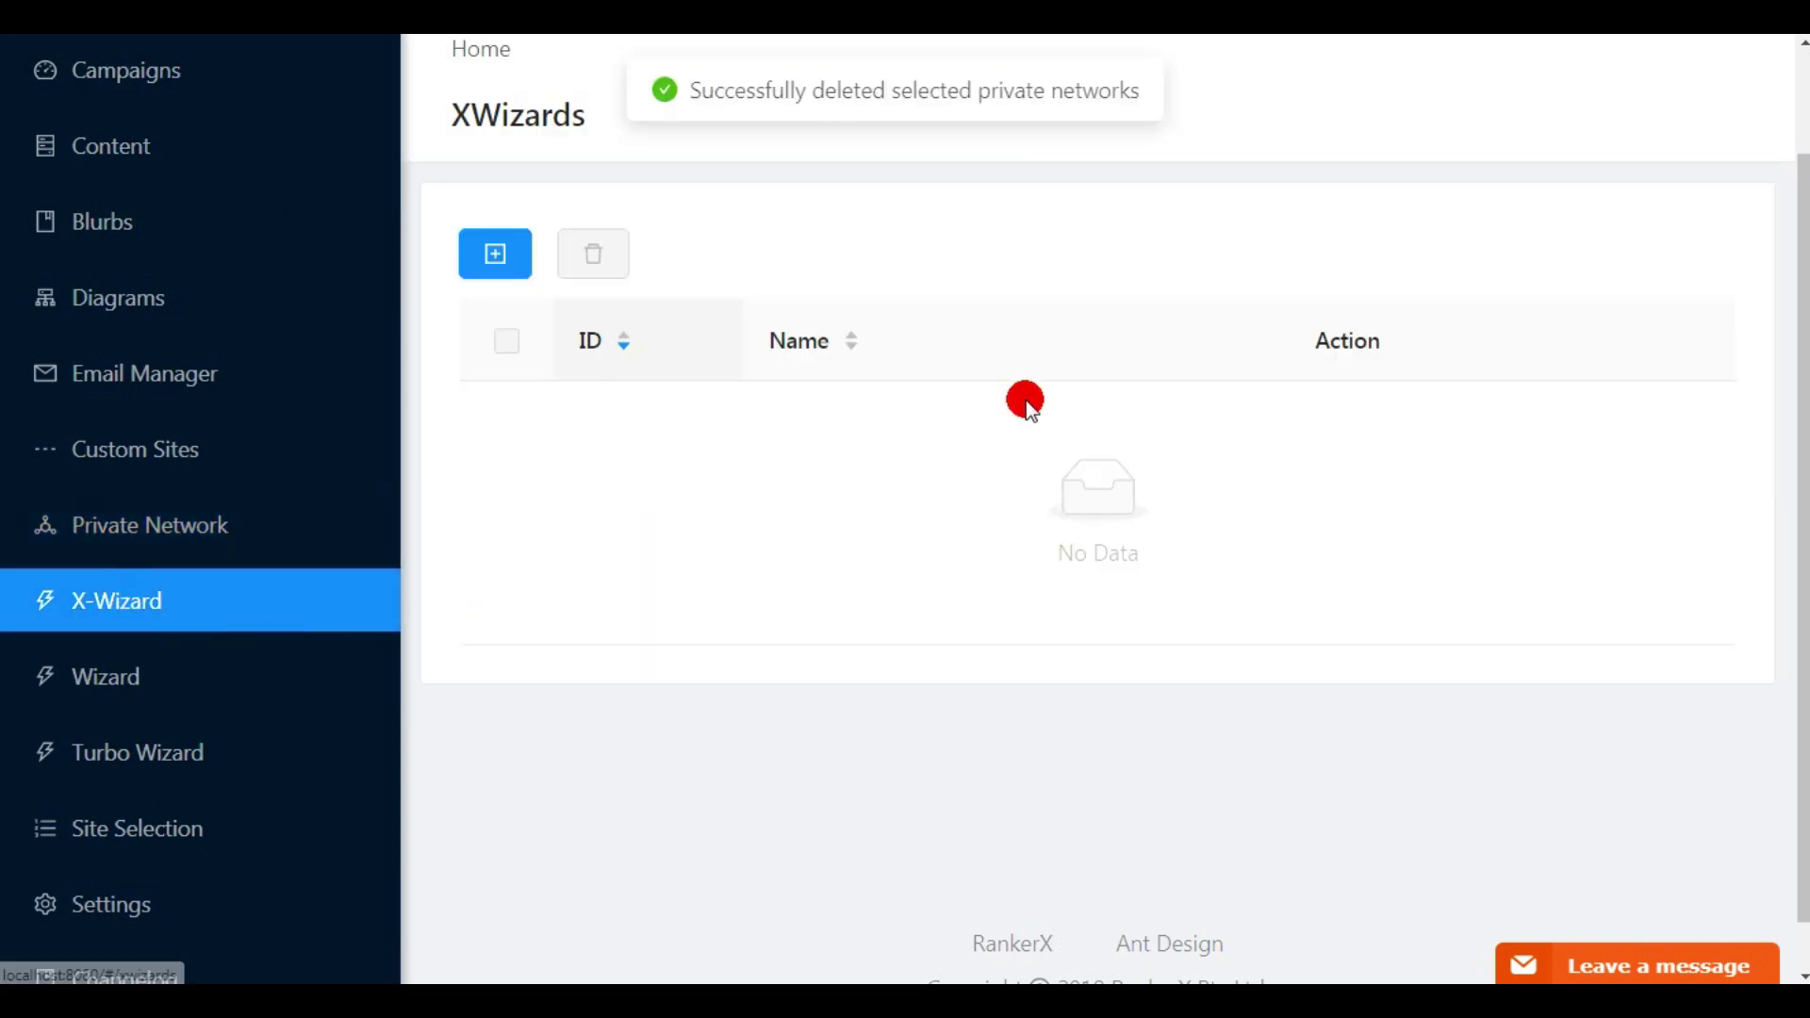
left_click(531, 254)
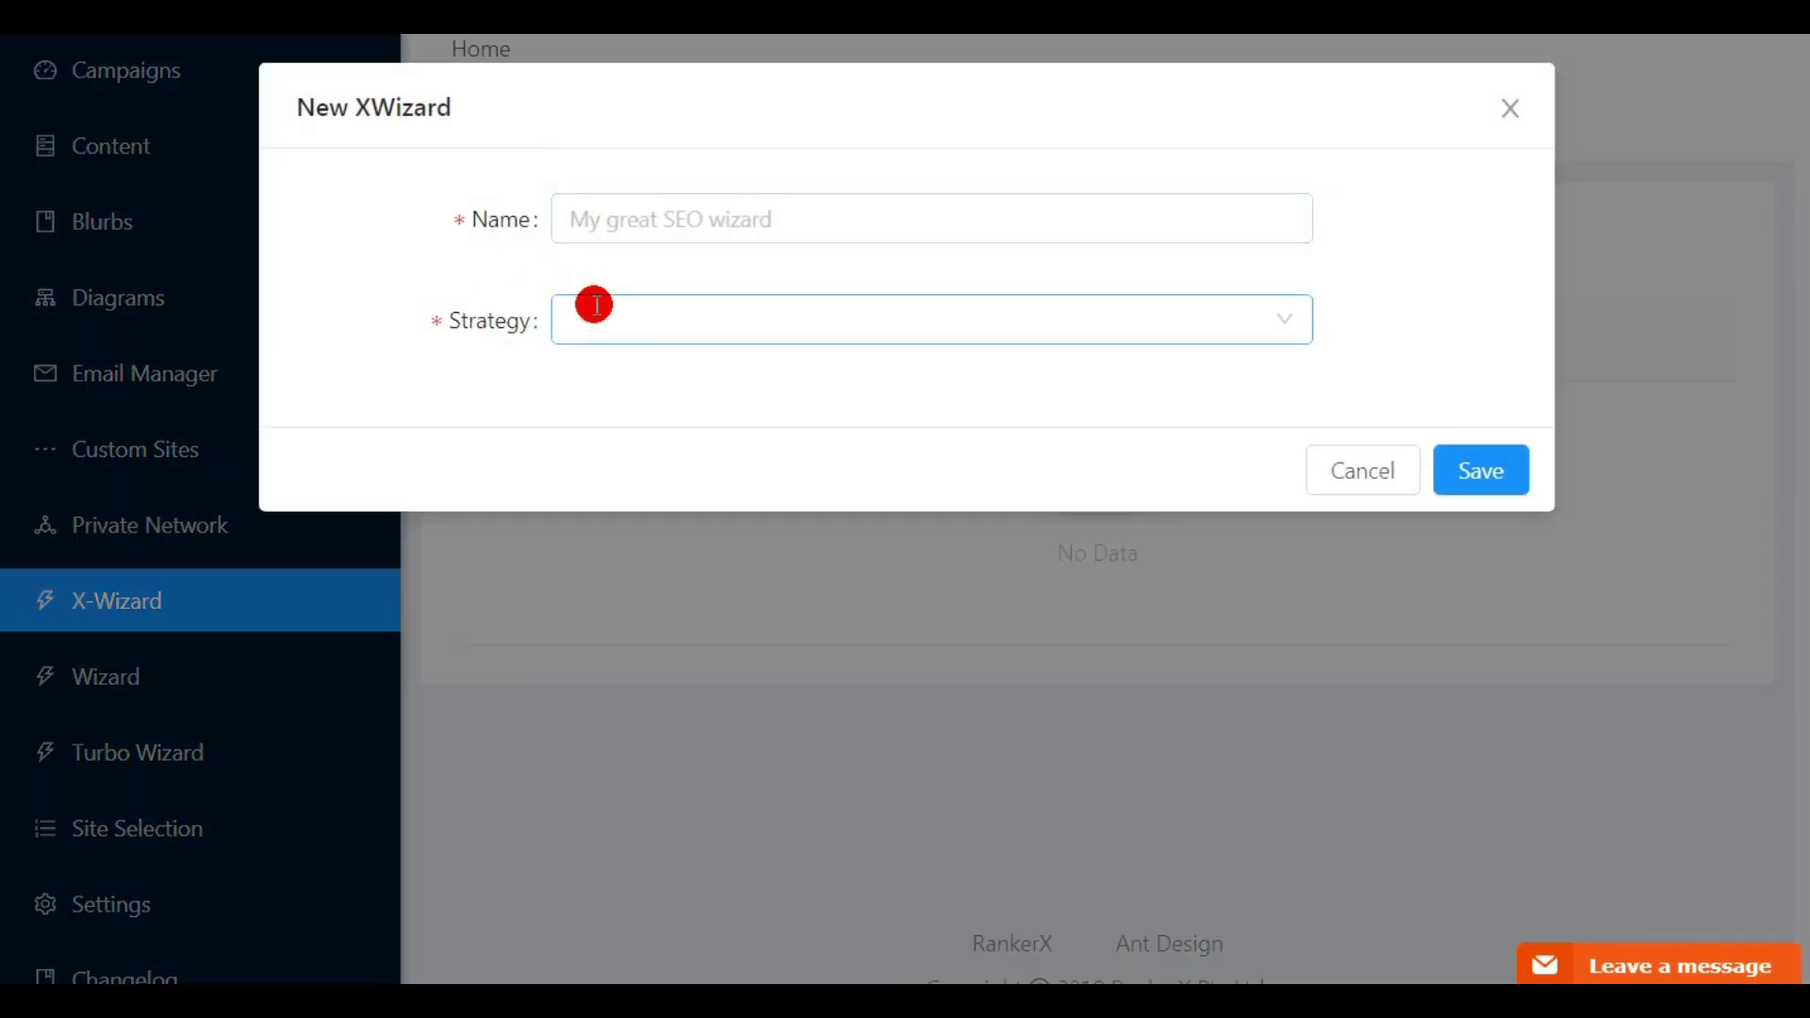
left_click(595, 304)
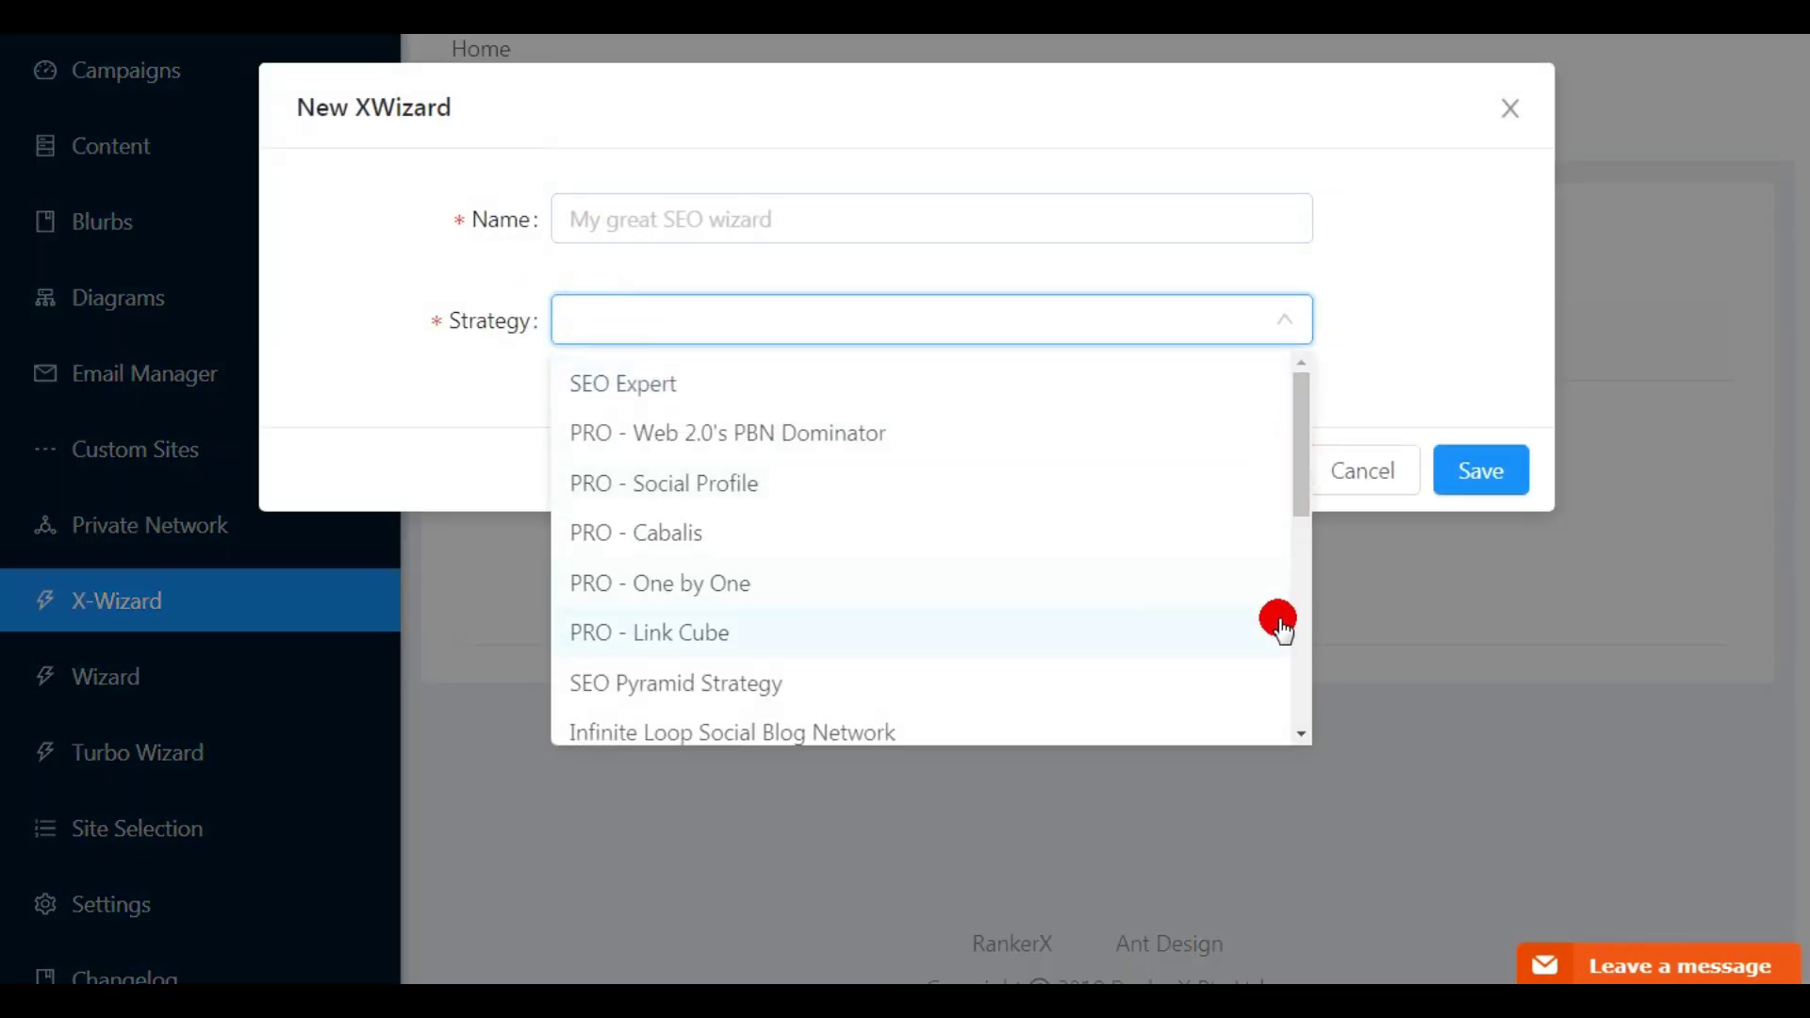
left_click_drag(1300, 467, 1263, 387)
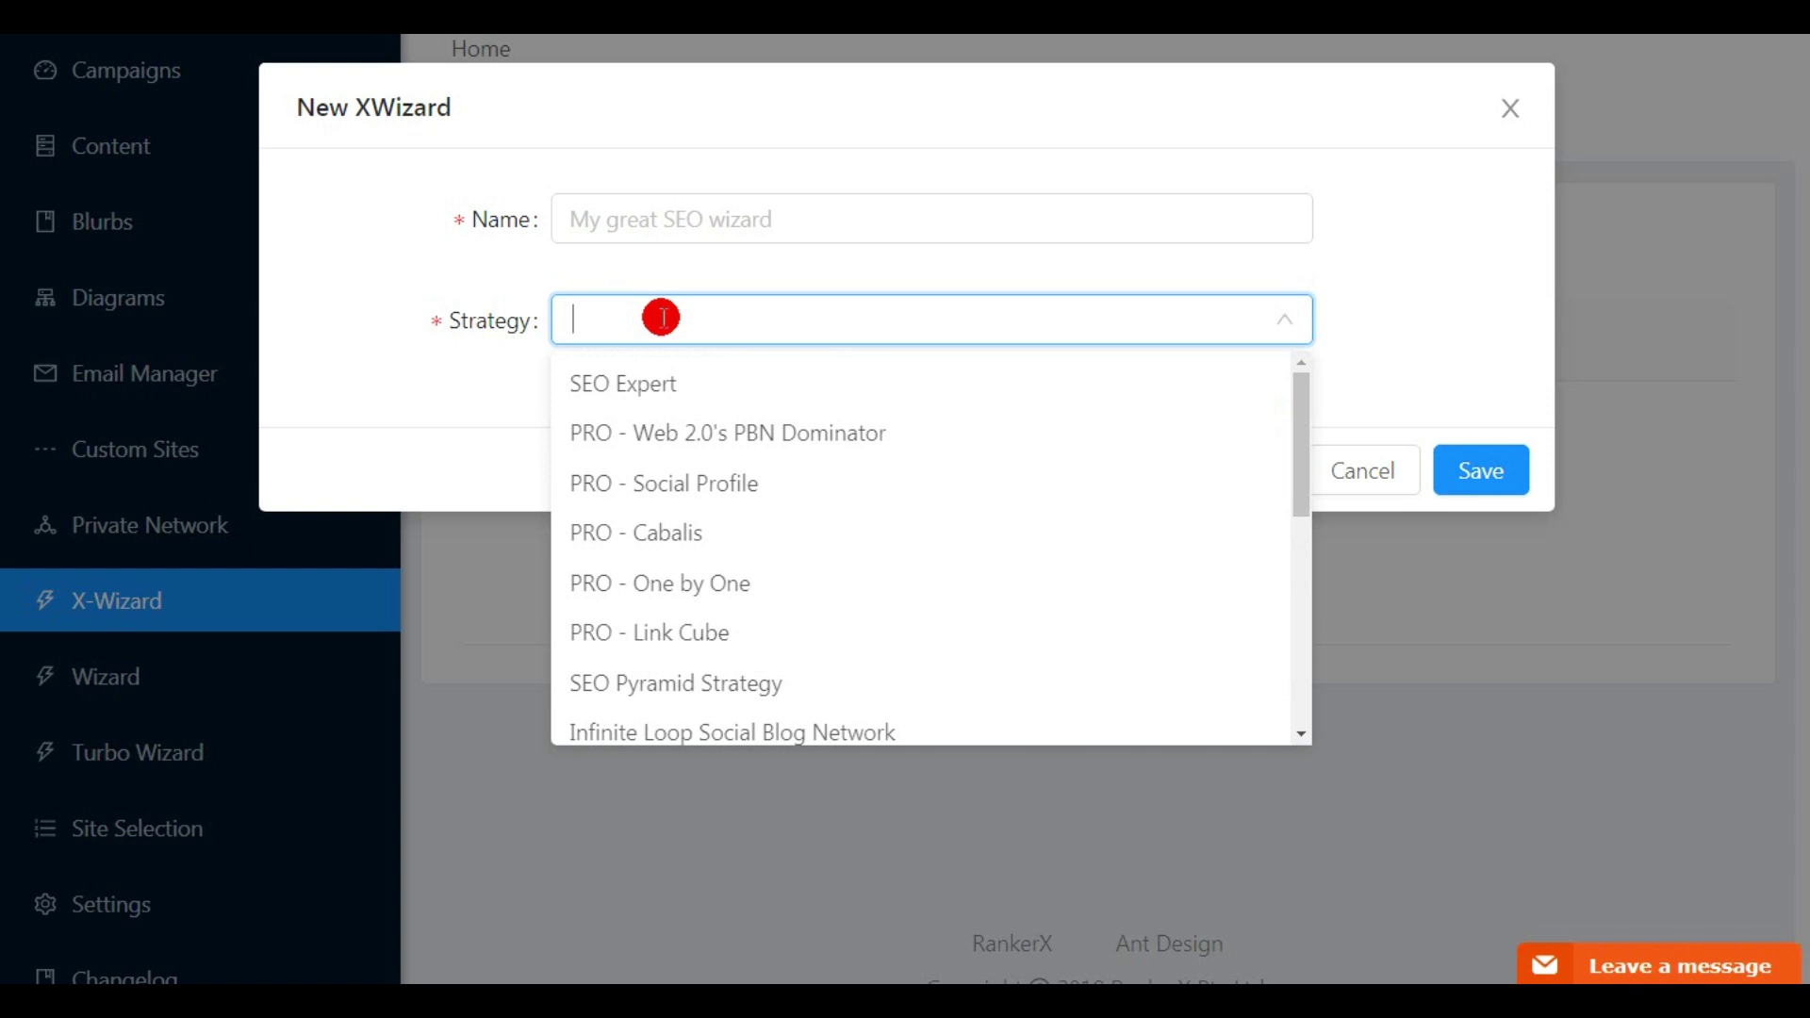
left_click(656, 369)
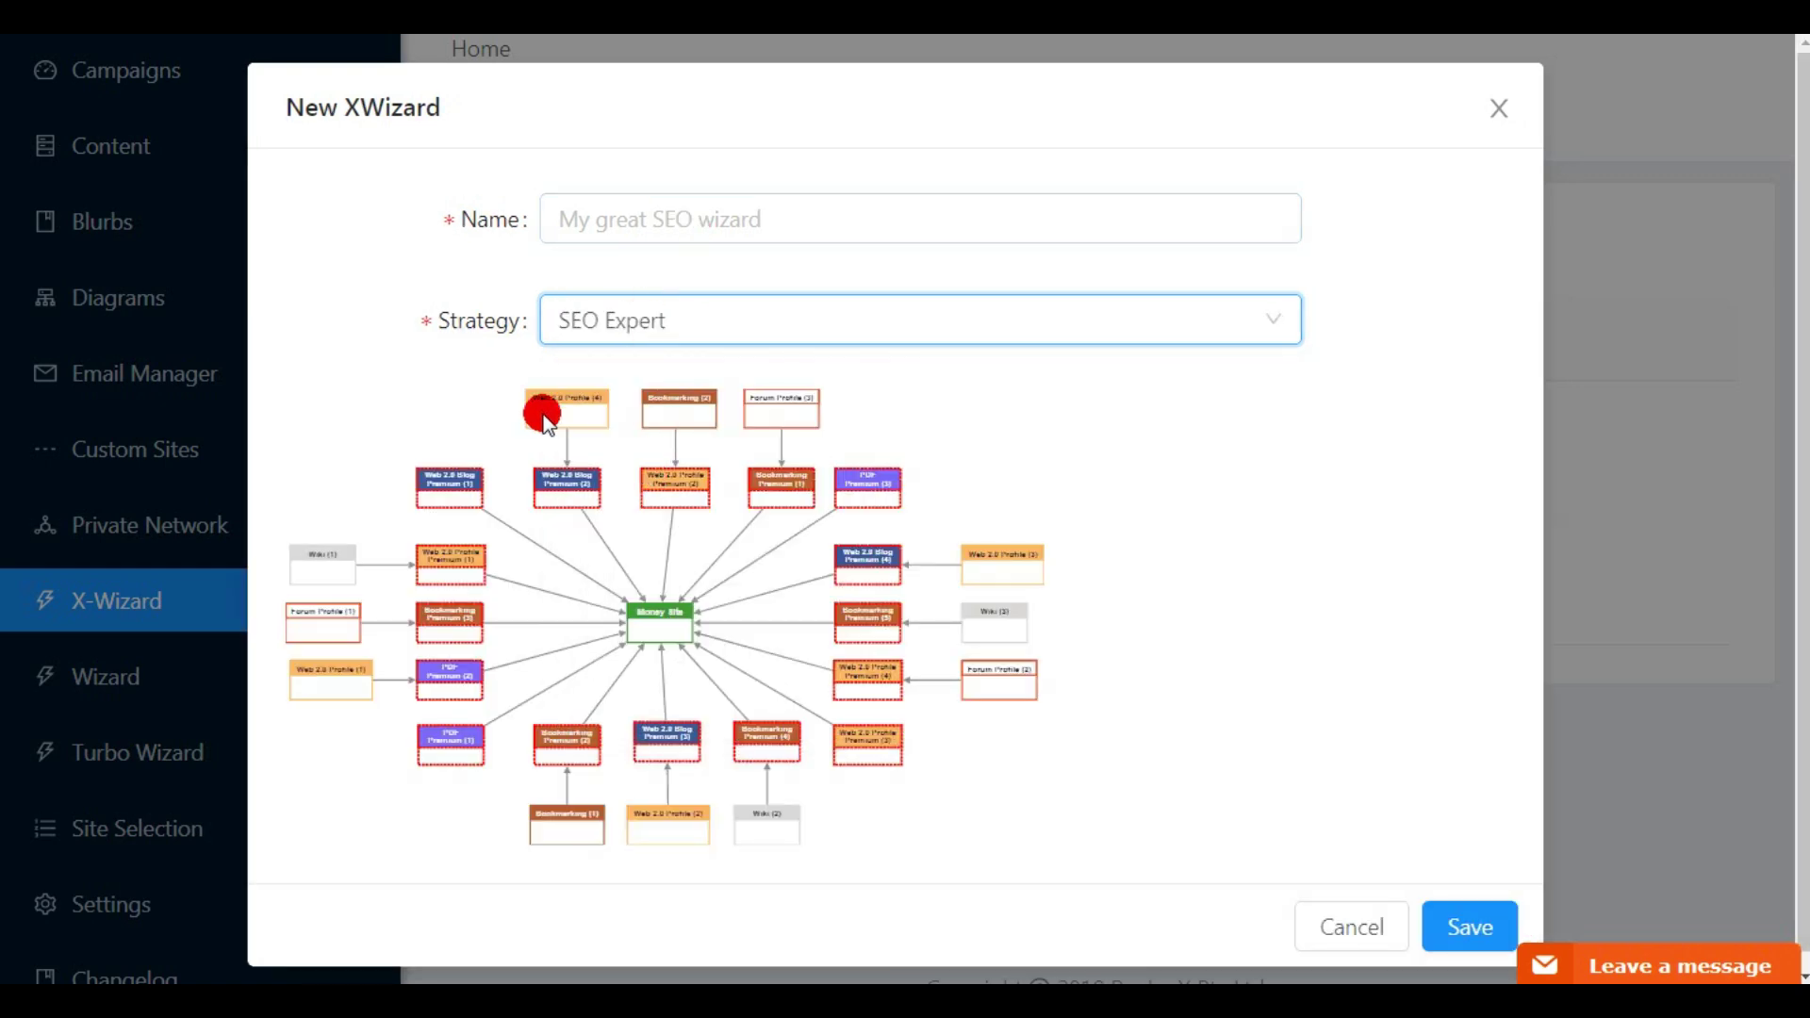
left_click(641, 228)
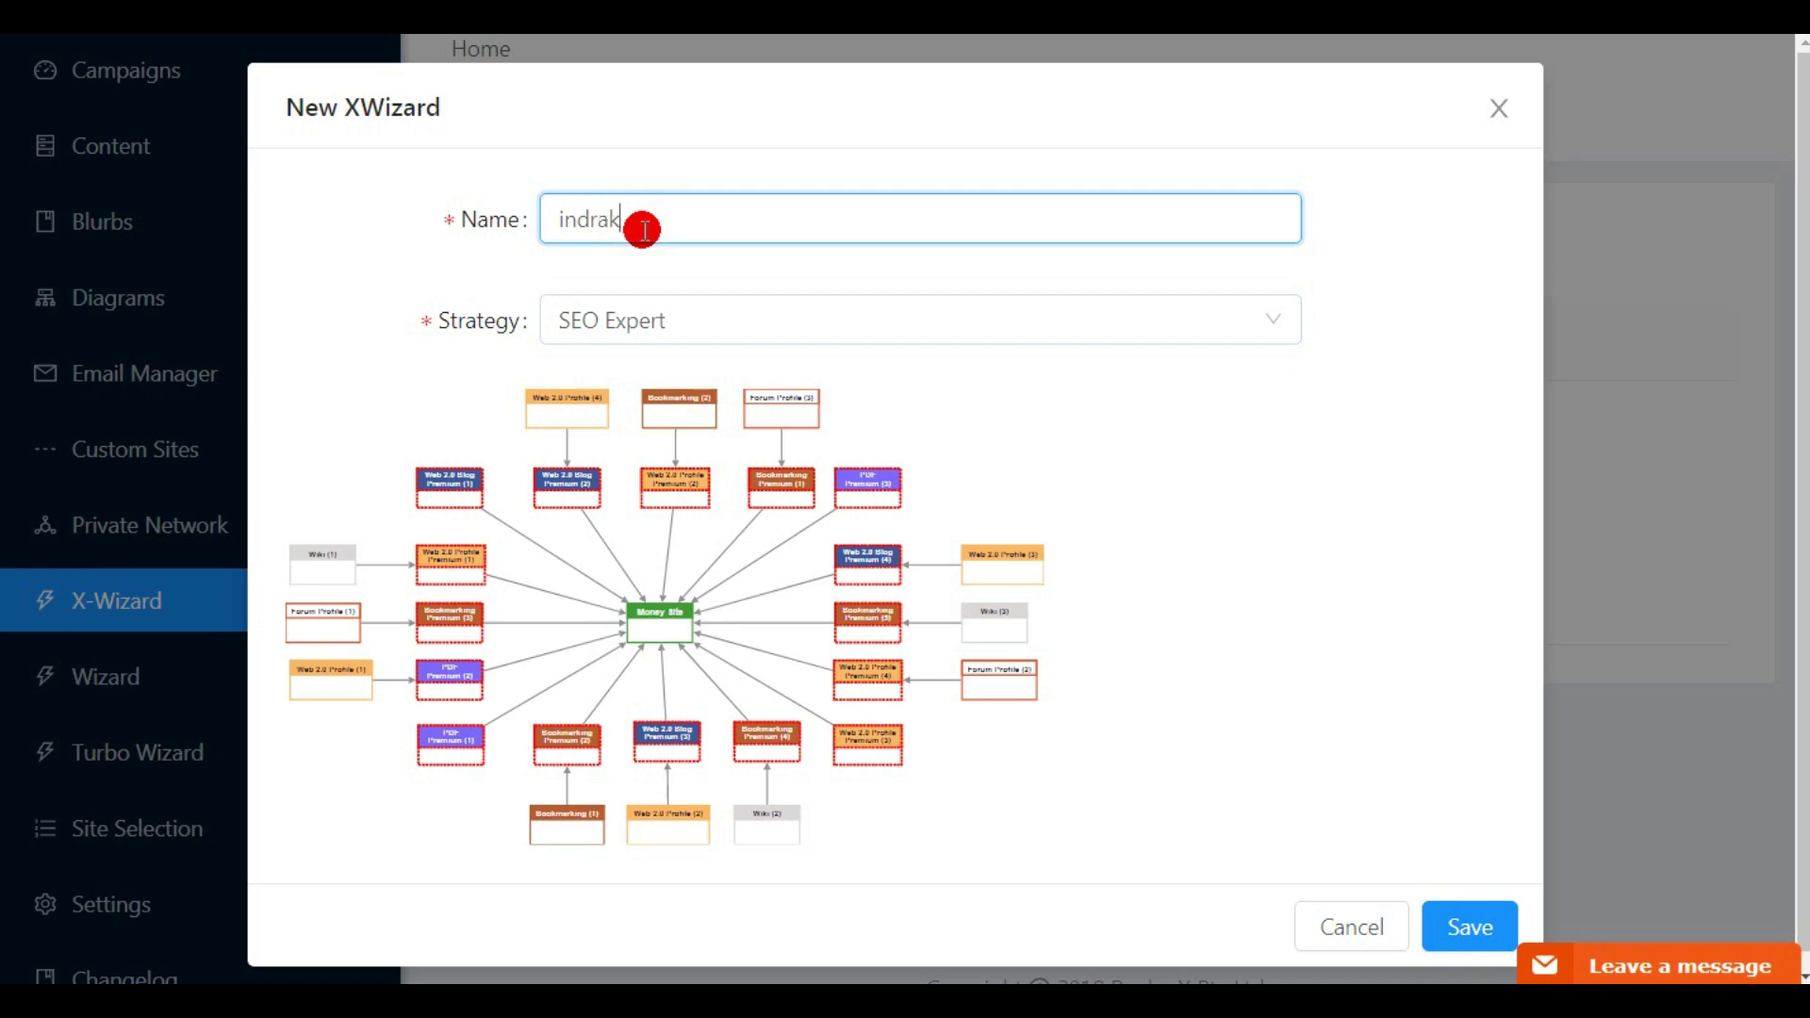
type("indrak")
left_click(1461, 931)
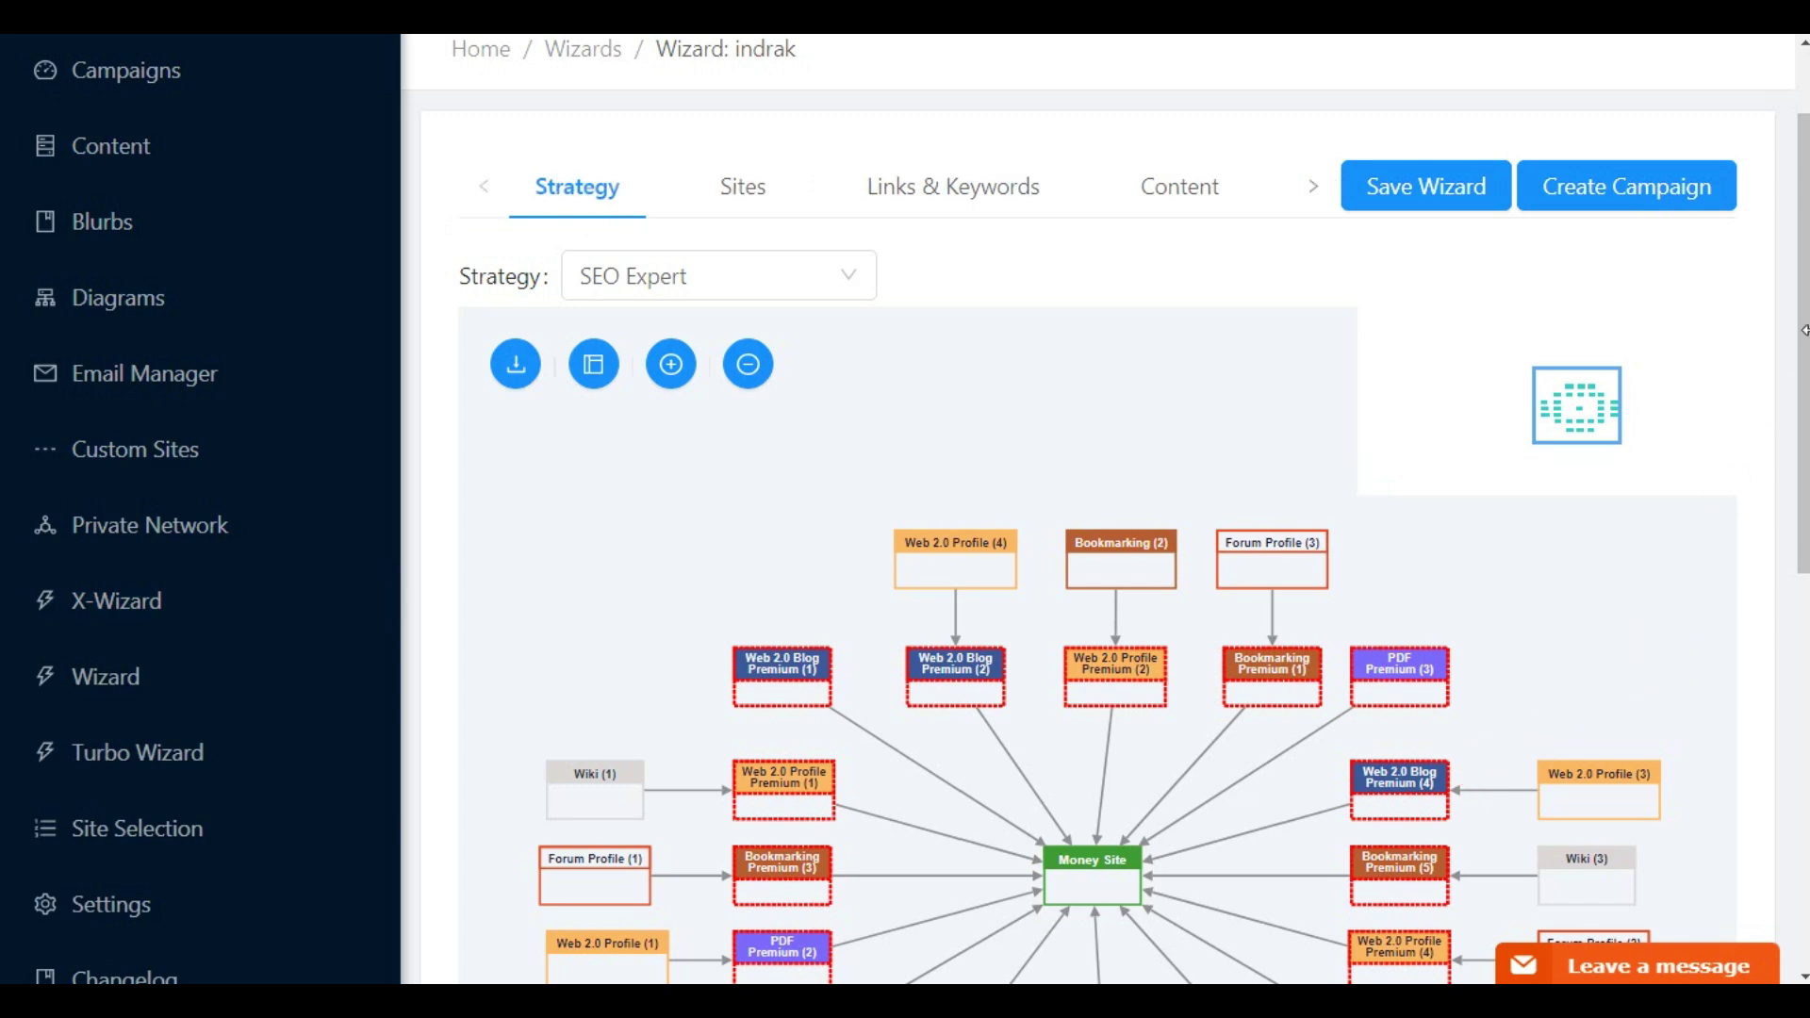
View the wizard's strategy diagram and the site options for Tier 1 and Tier 2.
left_click_drag(1798, 358, 1799, 308)
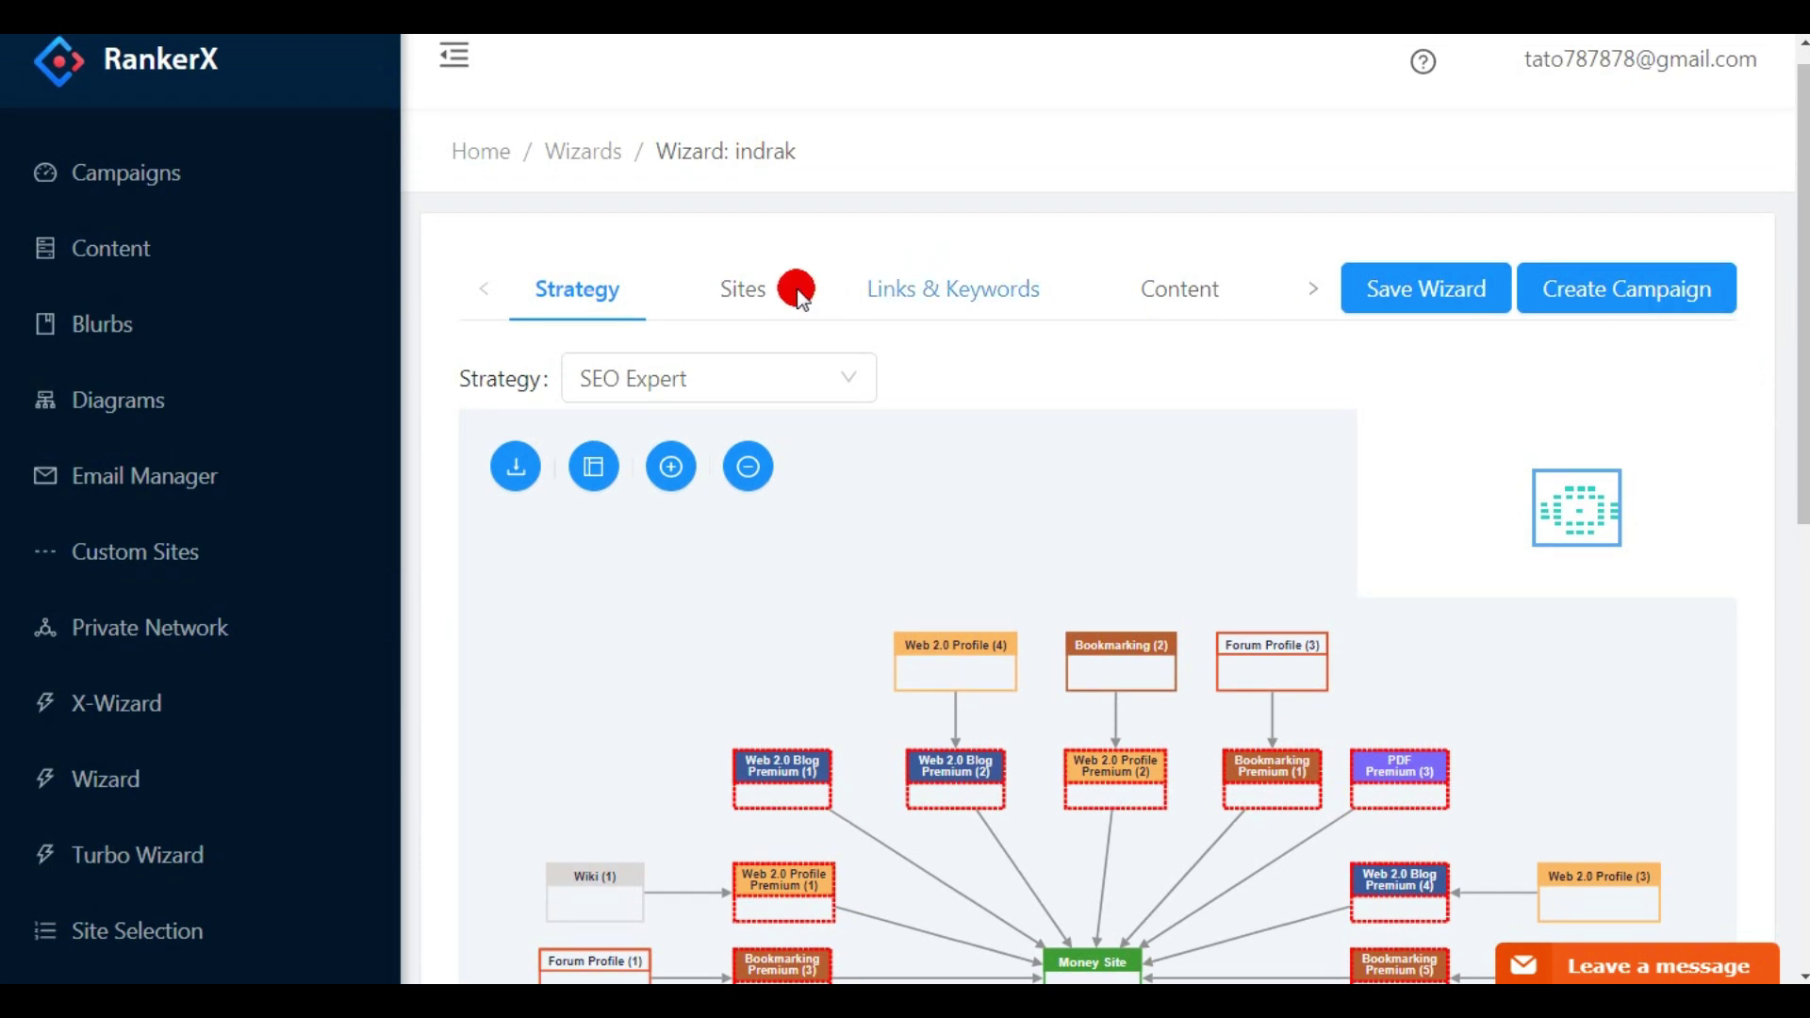
left_click(760, 294)
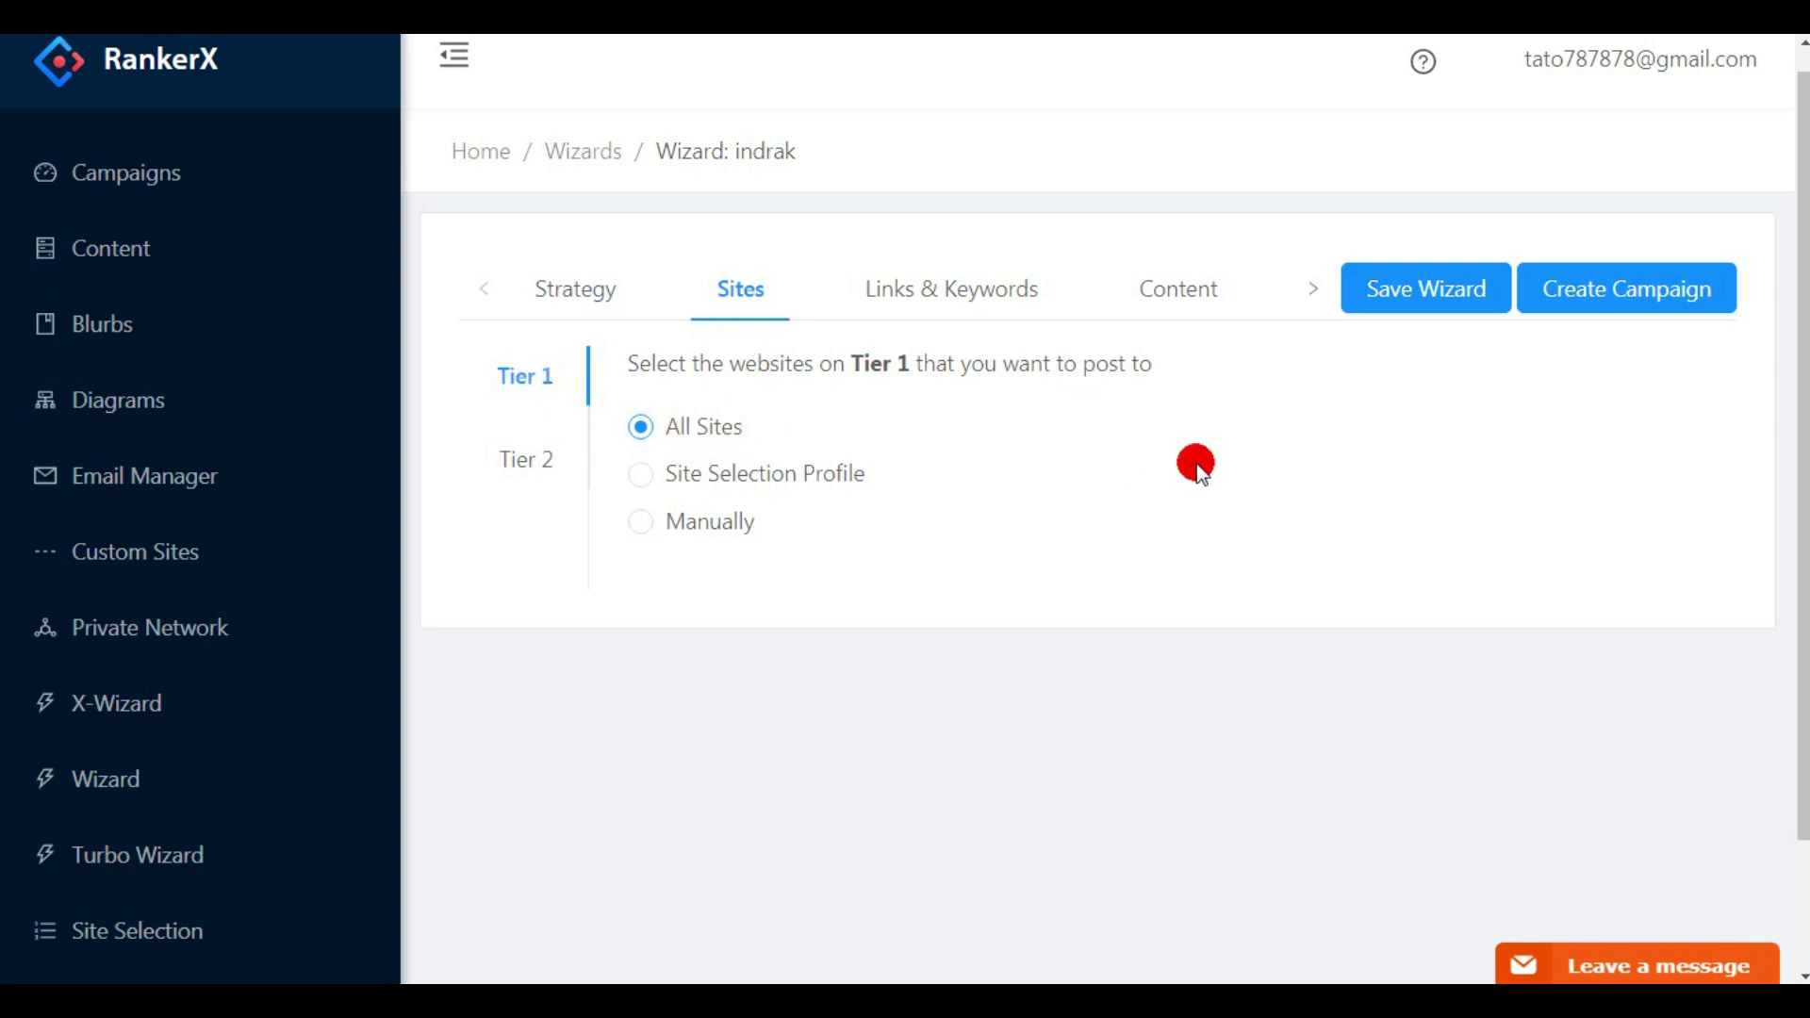
scroll(1195, 462, "up", 1)
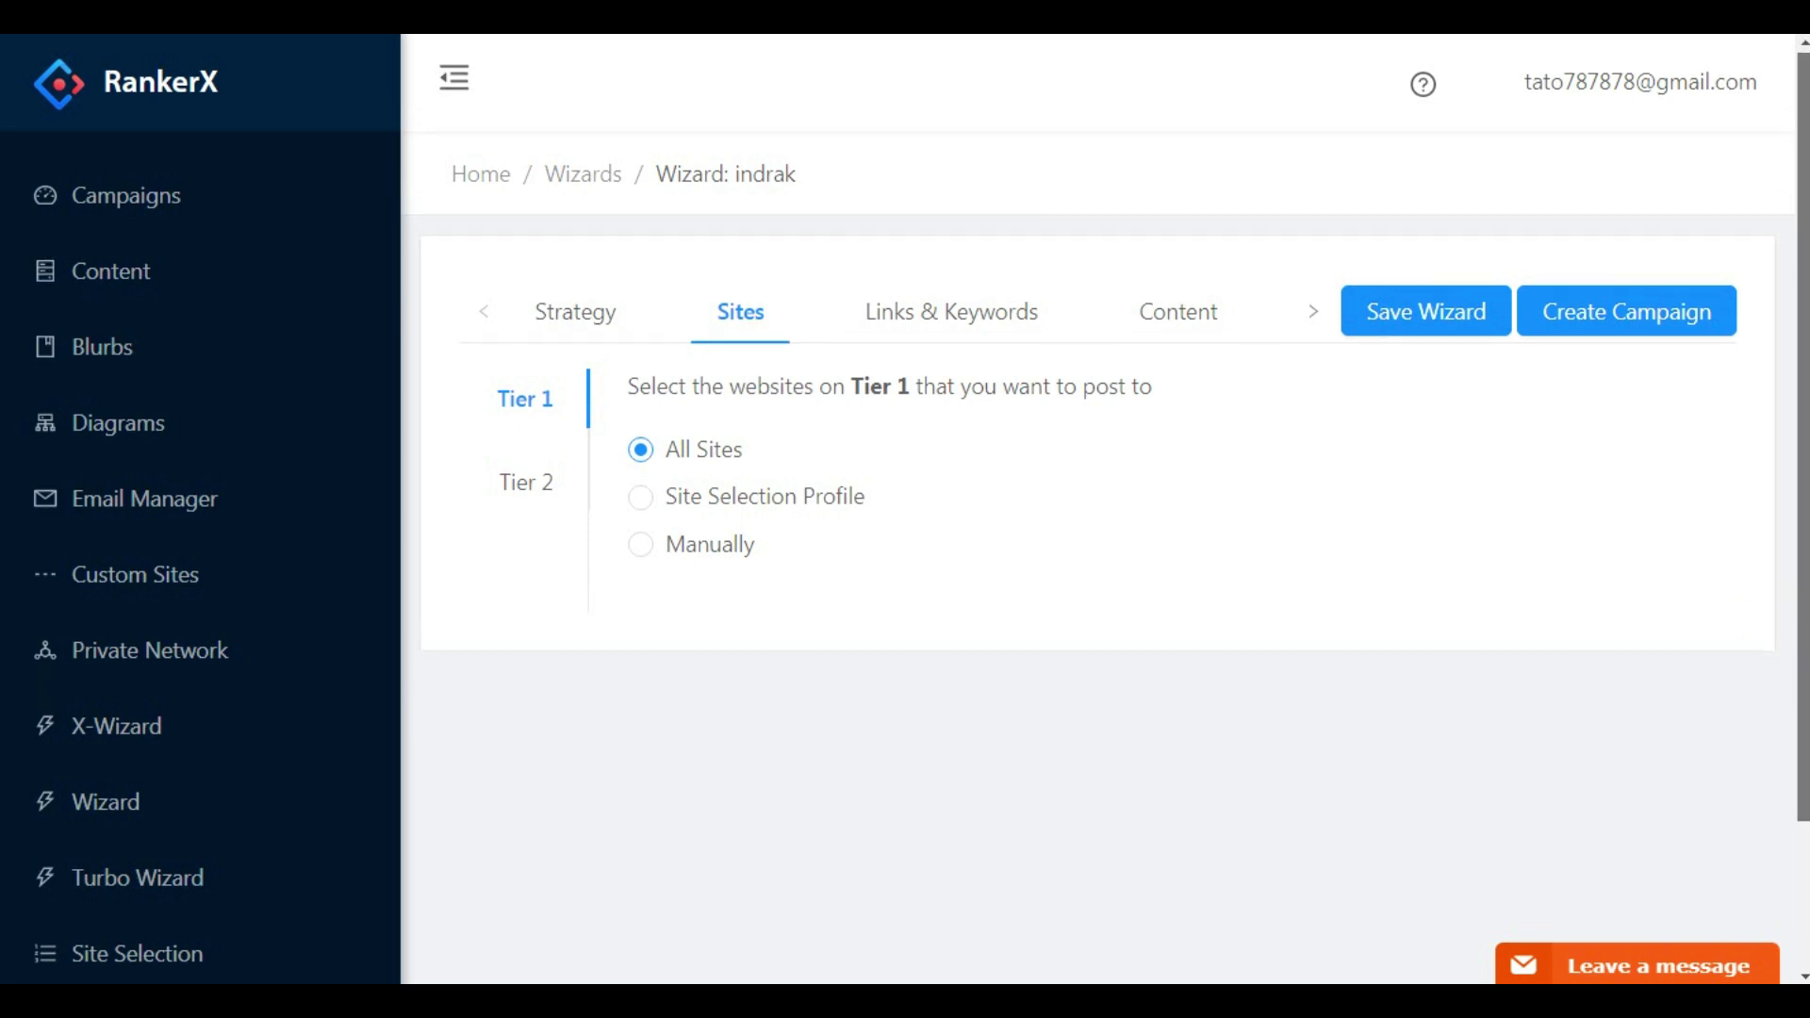
left_click_drag(1802, 596, 1803, 745)
scroll(1240, 651, "up", 1)
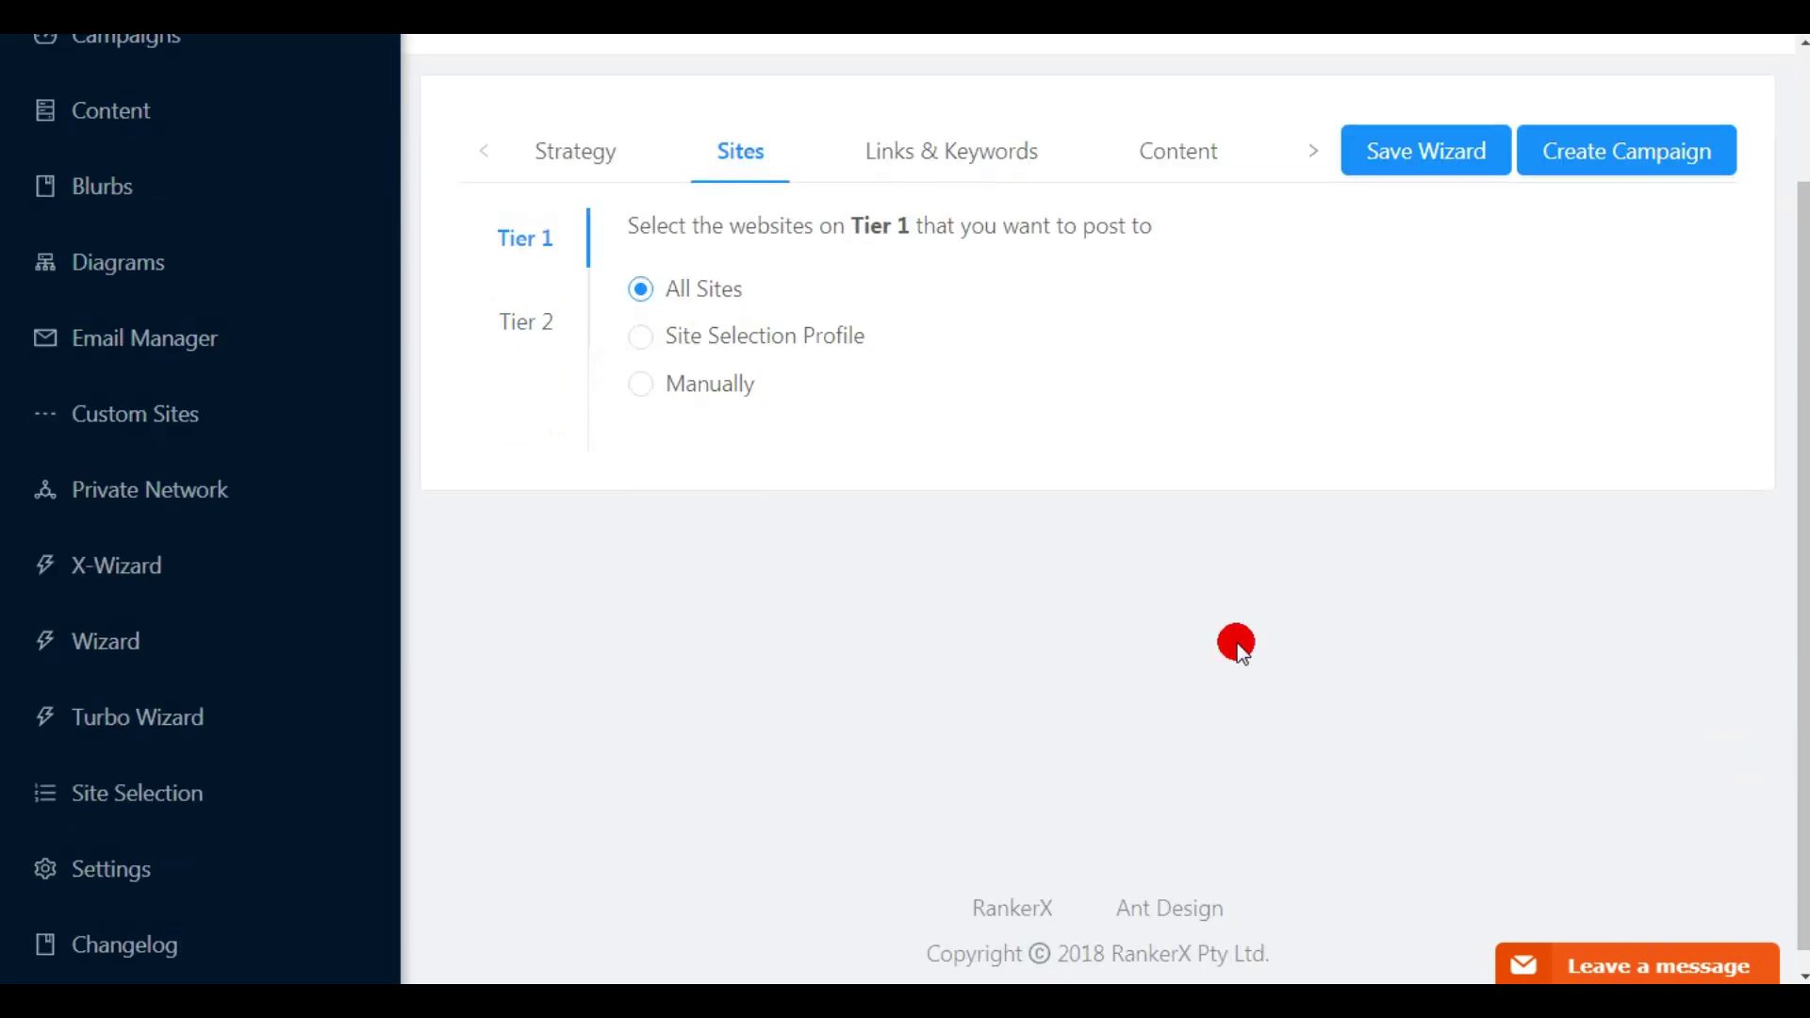
left_click(530, 325)
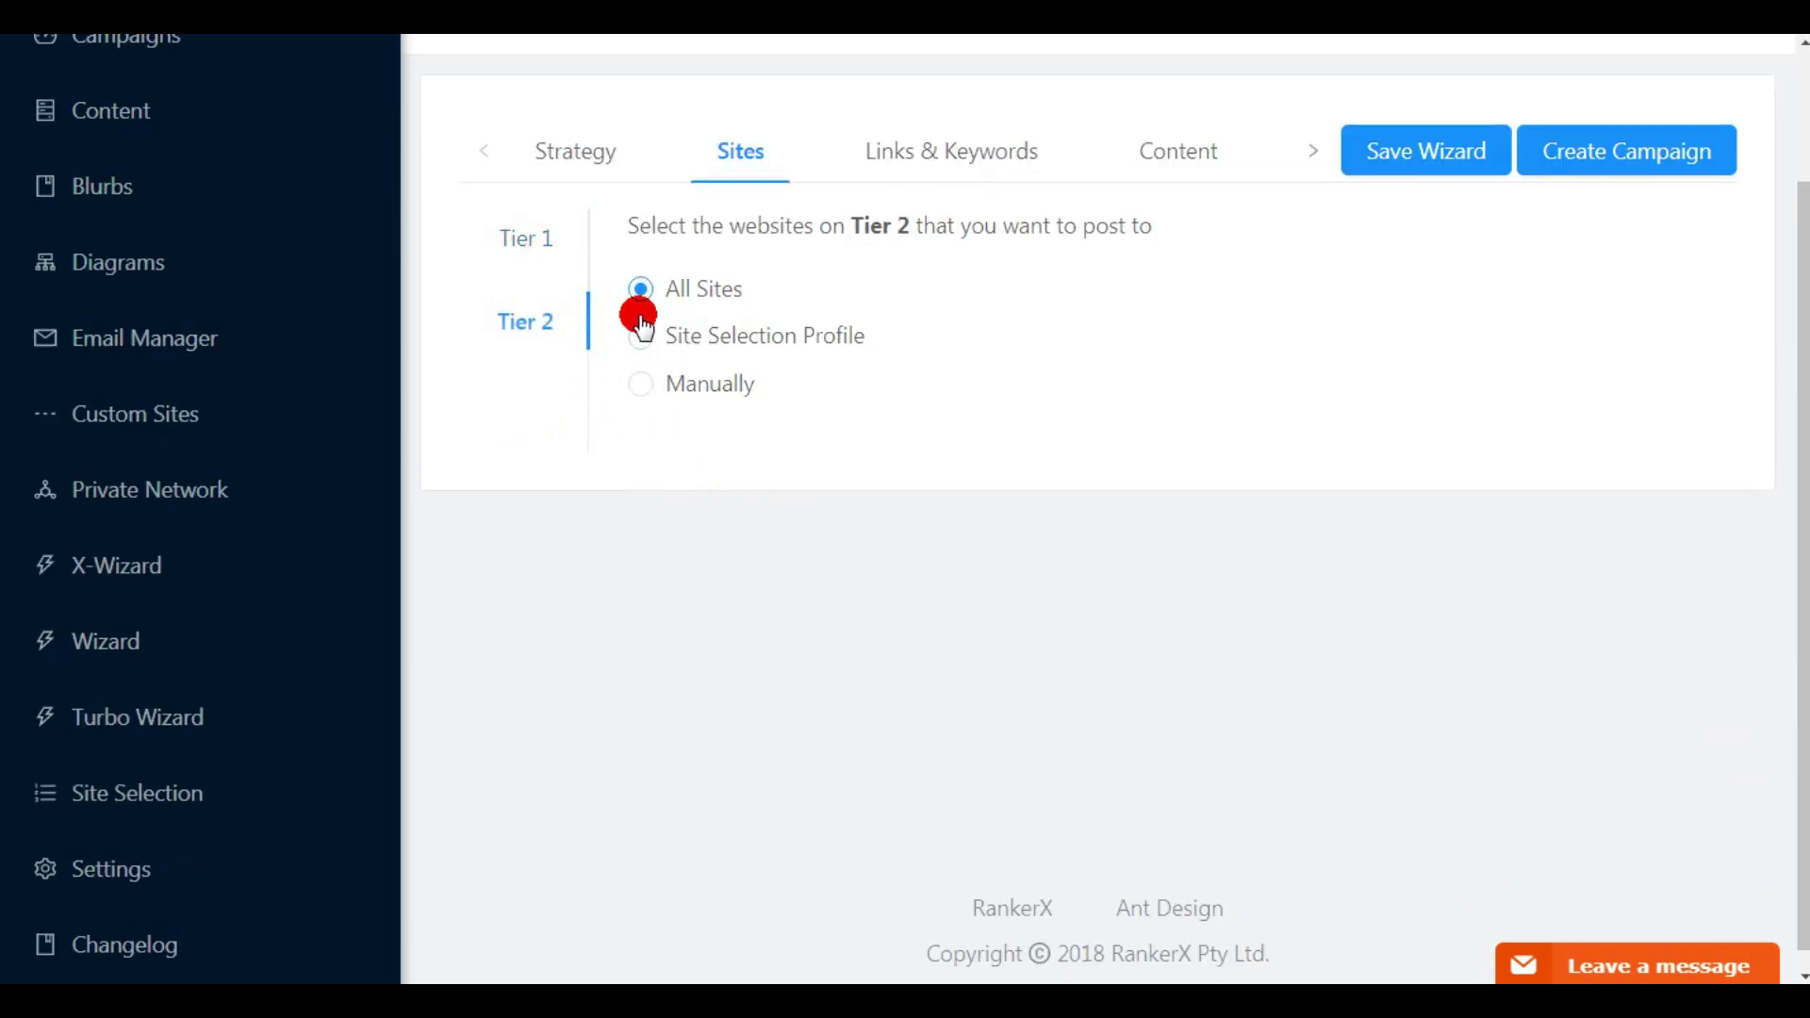
left_click(519, 238)
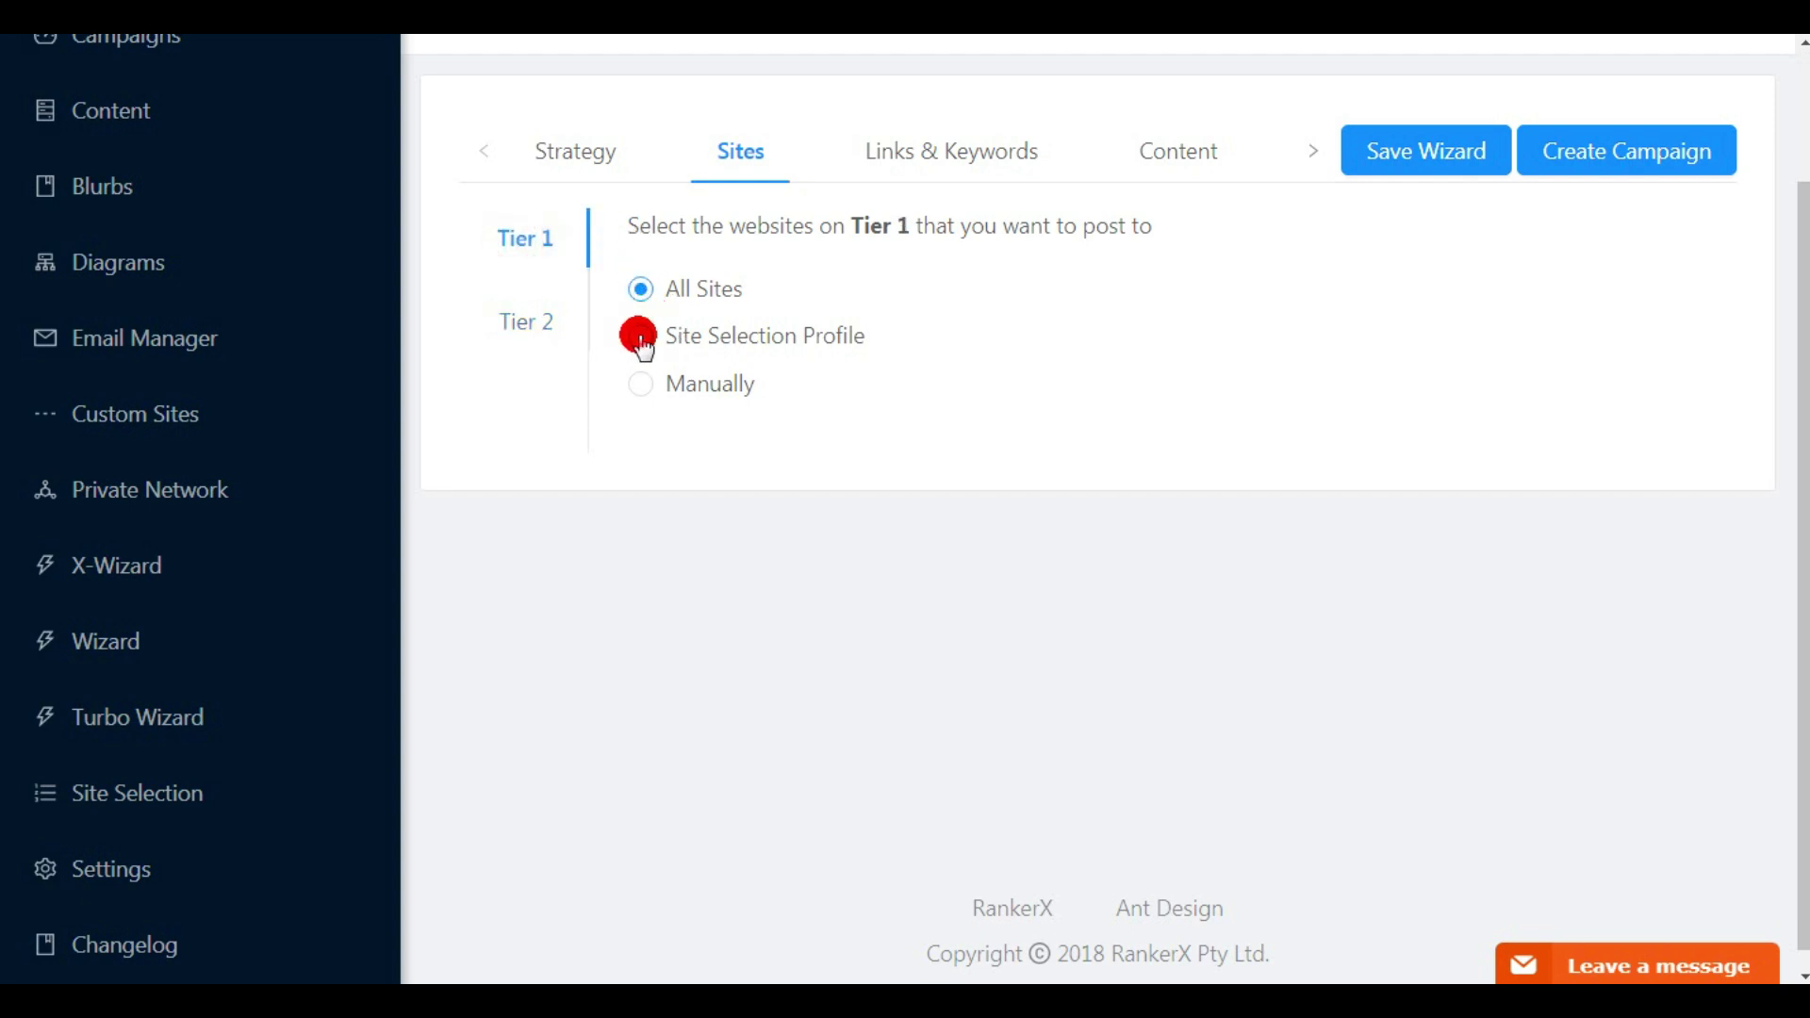
Set the Tier 1 sites to Site Selection Profile and view the available profiles.
left_click(641, 337)
left_click(919, 392)
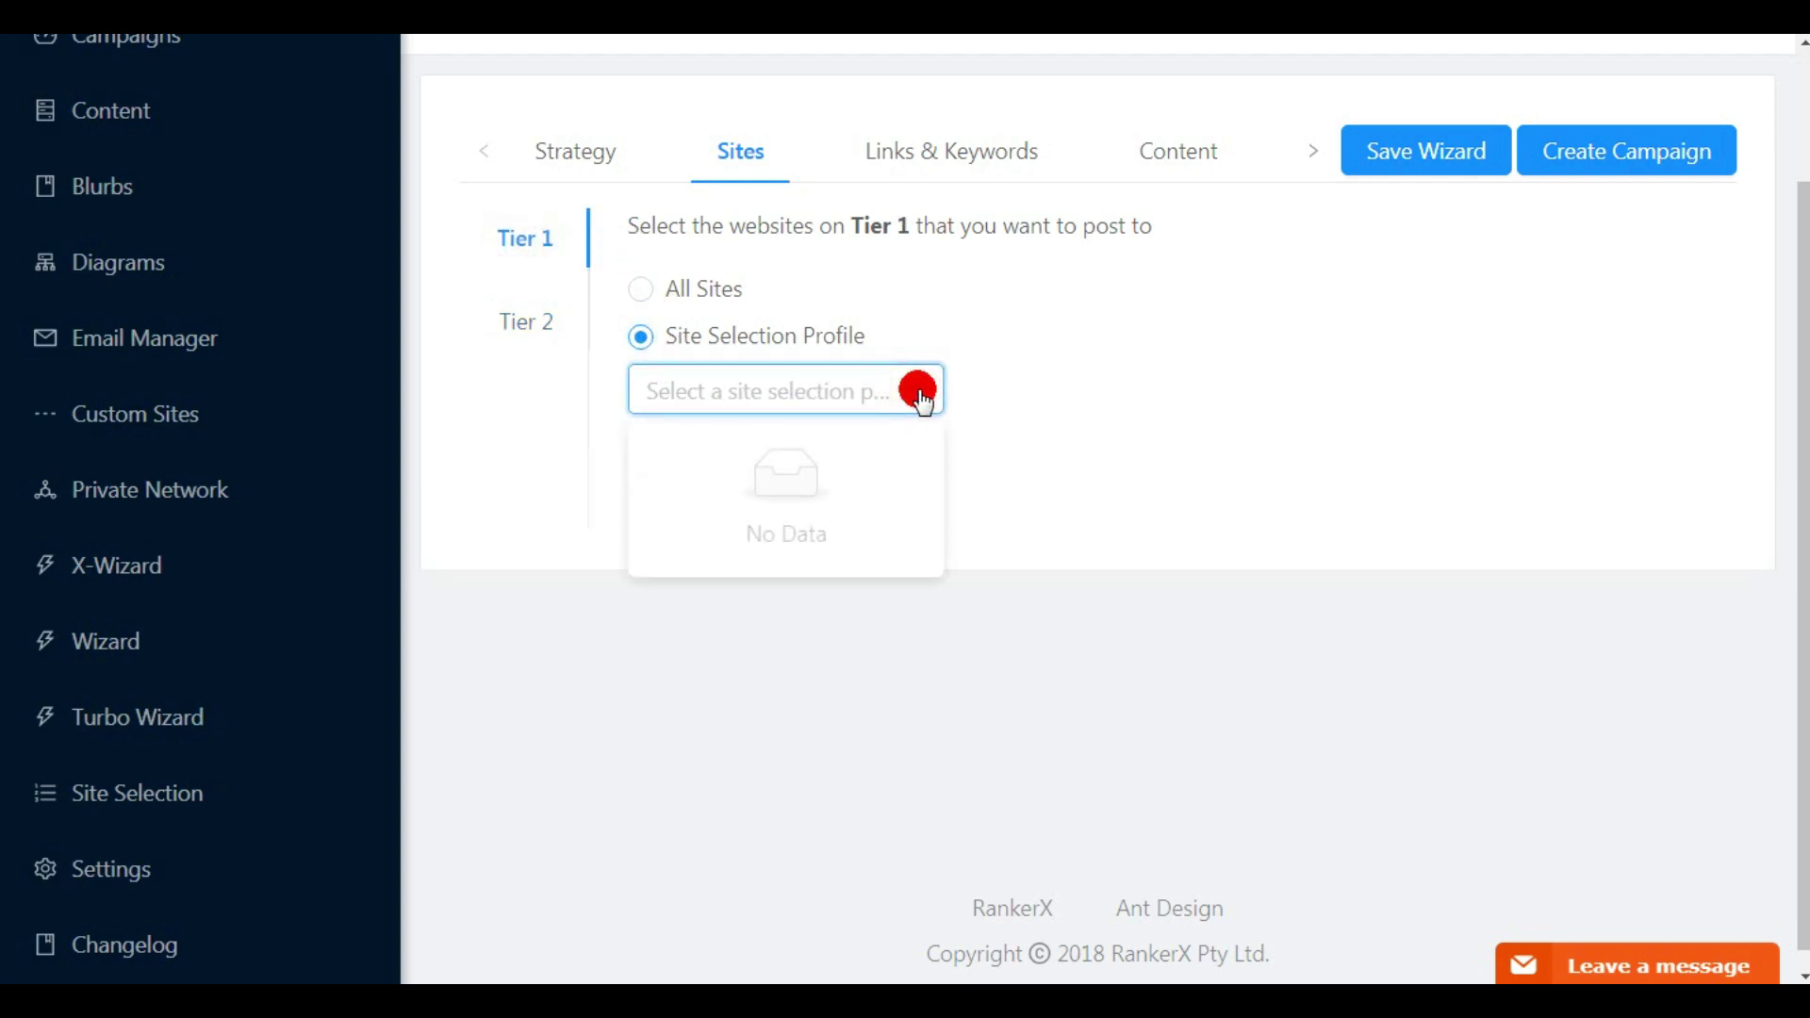
left_click(1018, 367)
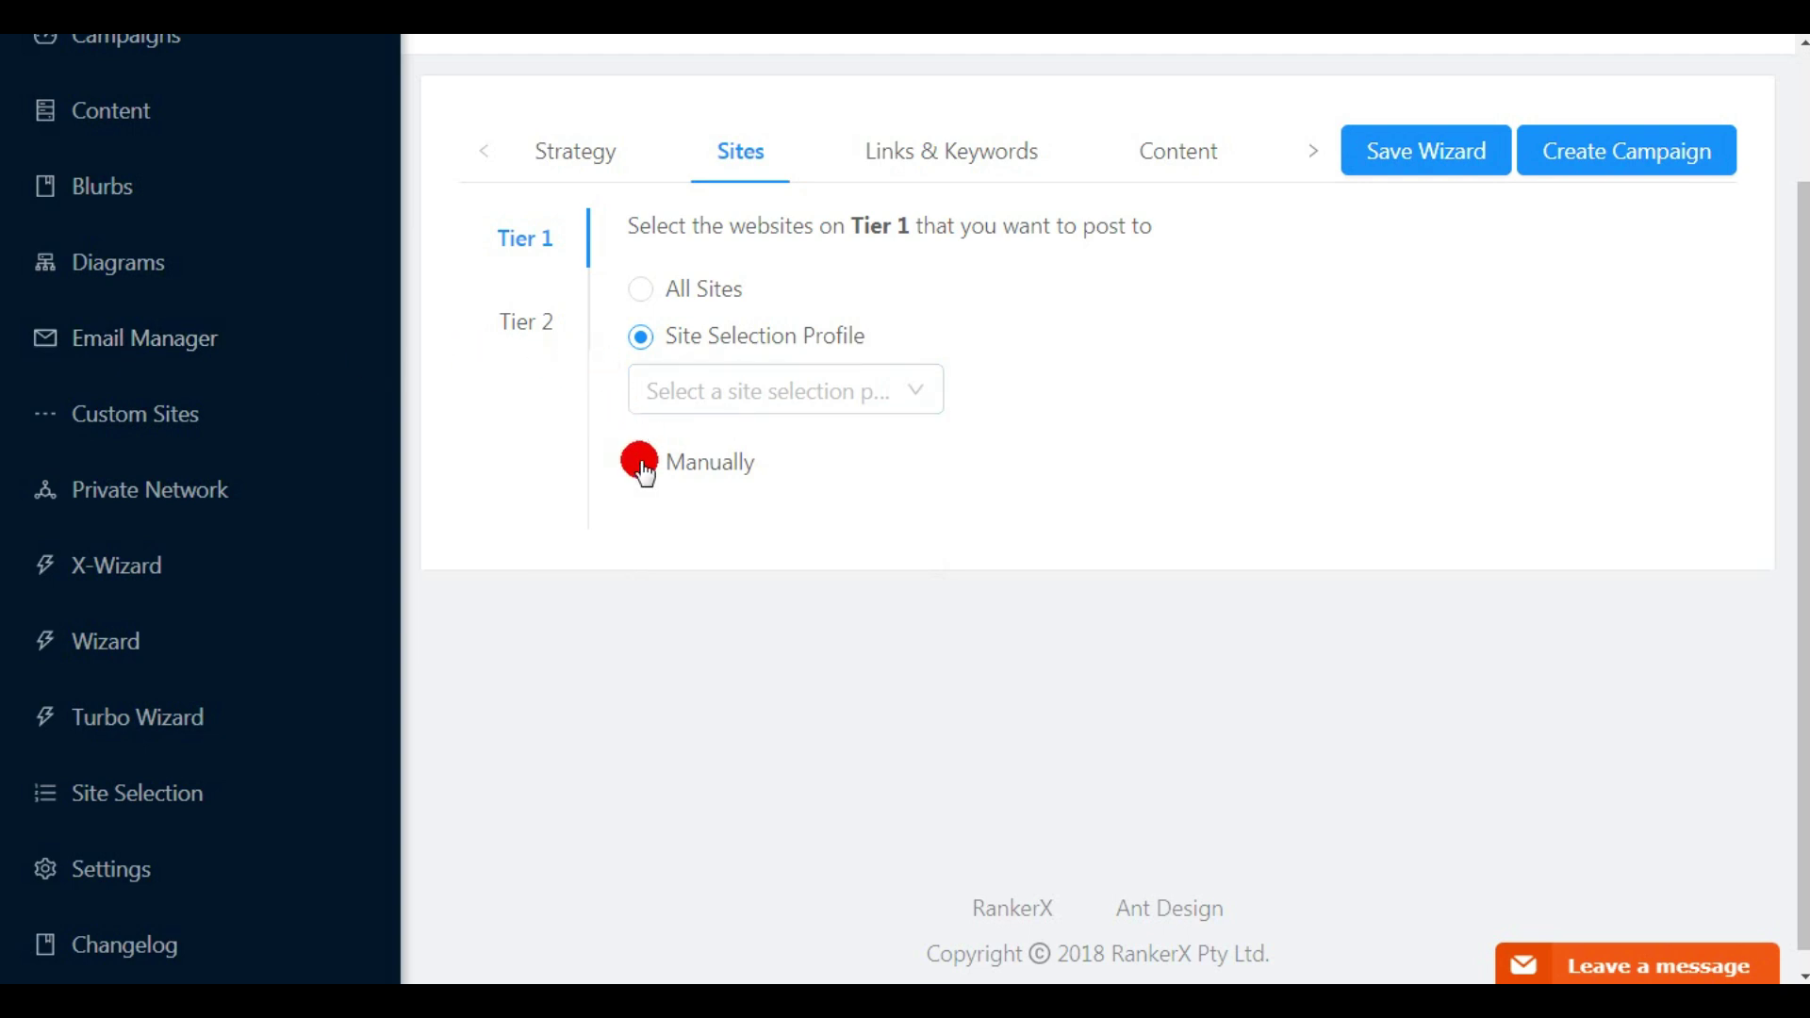
Switch Tier 1 to manual site selection and show its list of websites.
left_click(677, 464)
scroll(1475, 747, "down", 1)
scroll(1478, 760, "up", 1)
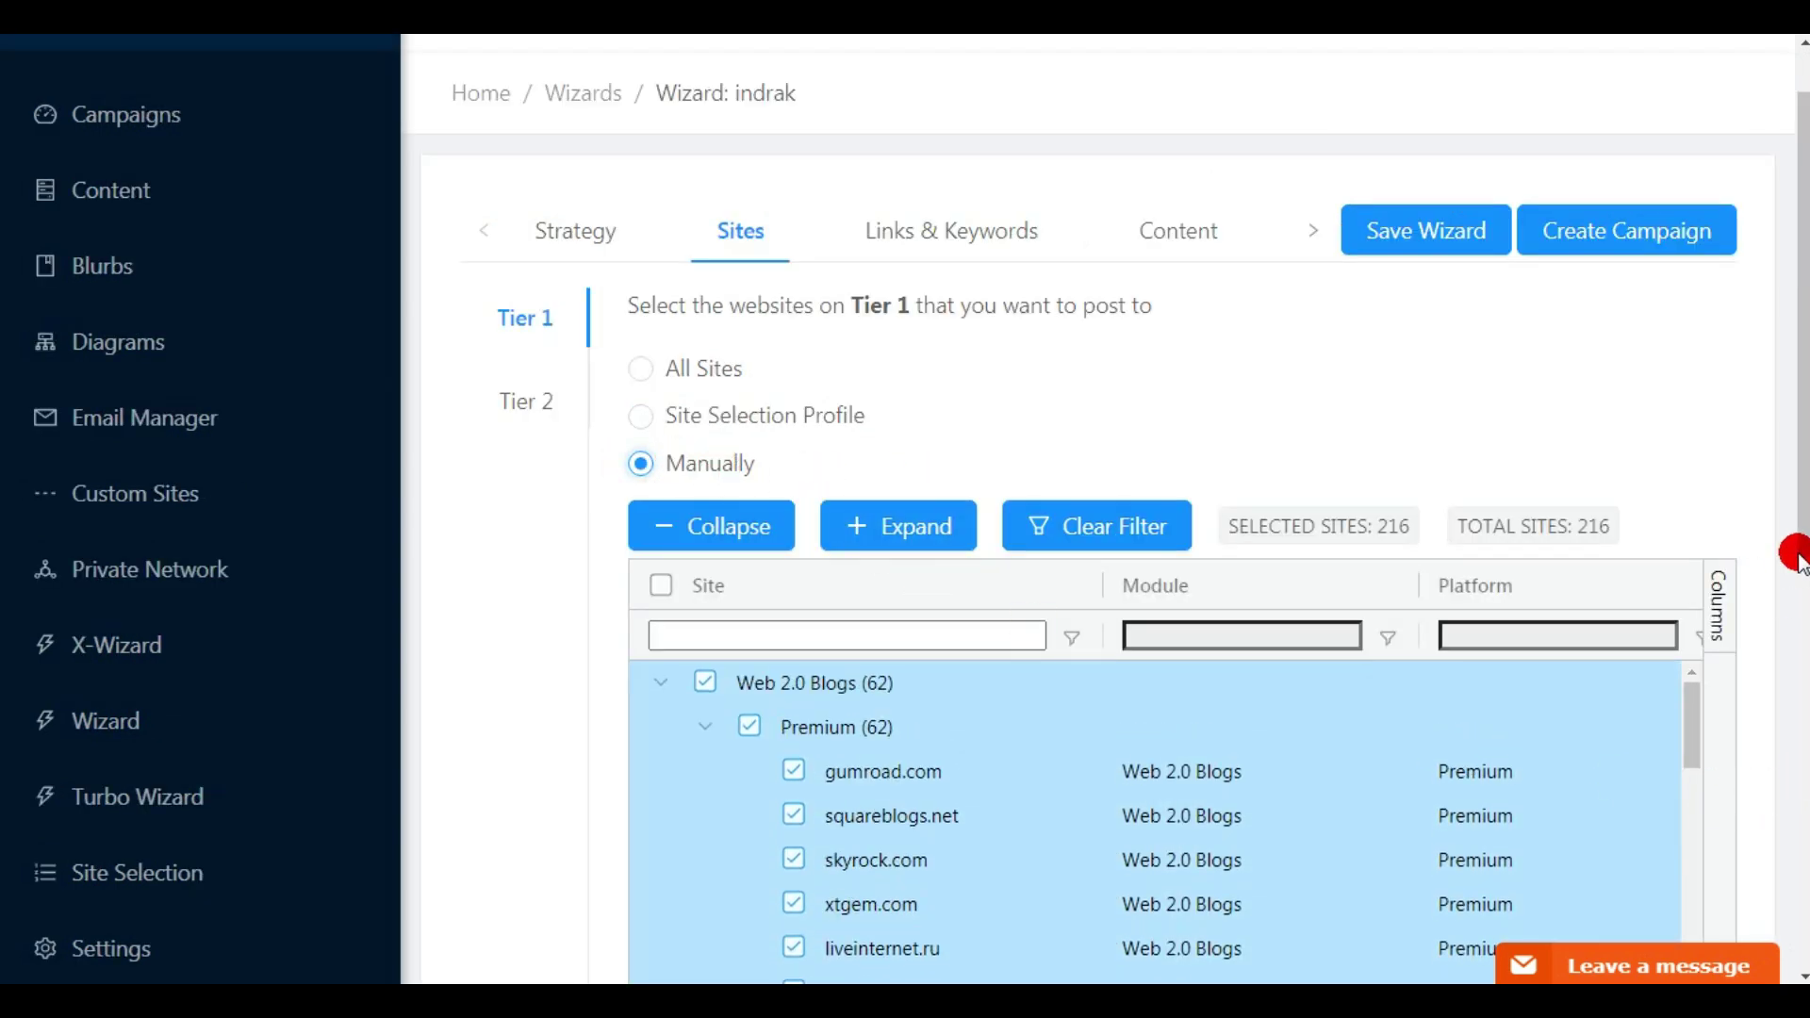
left_click_drag(1800, 551, 1801, 688)
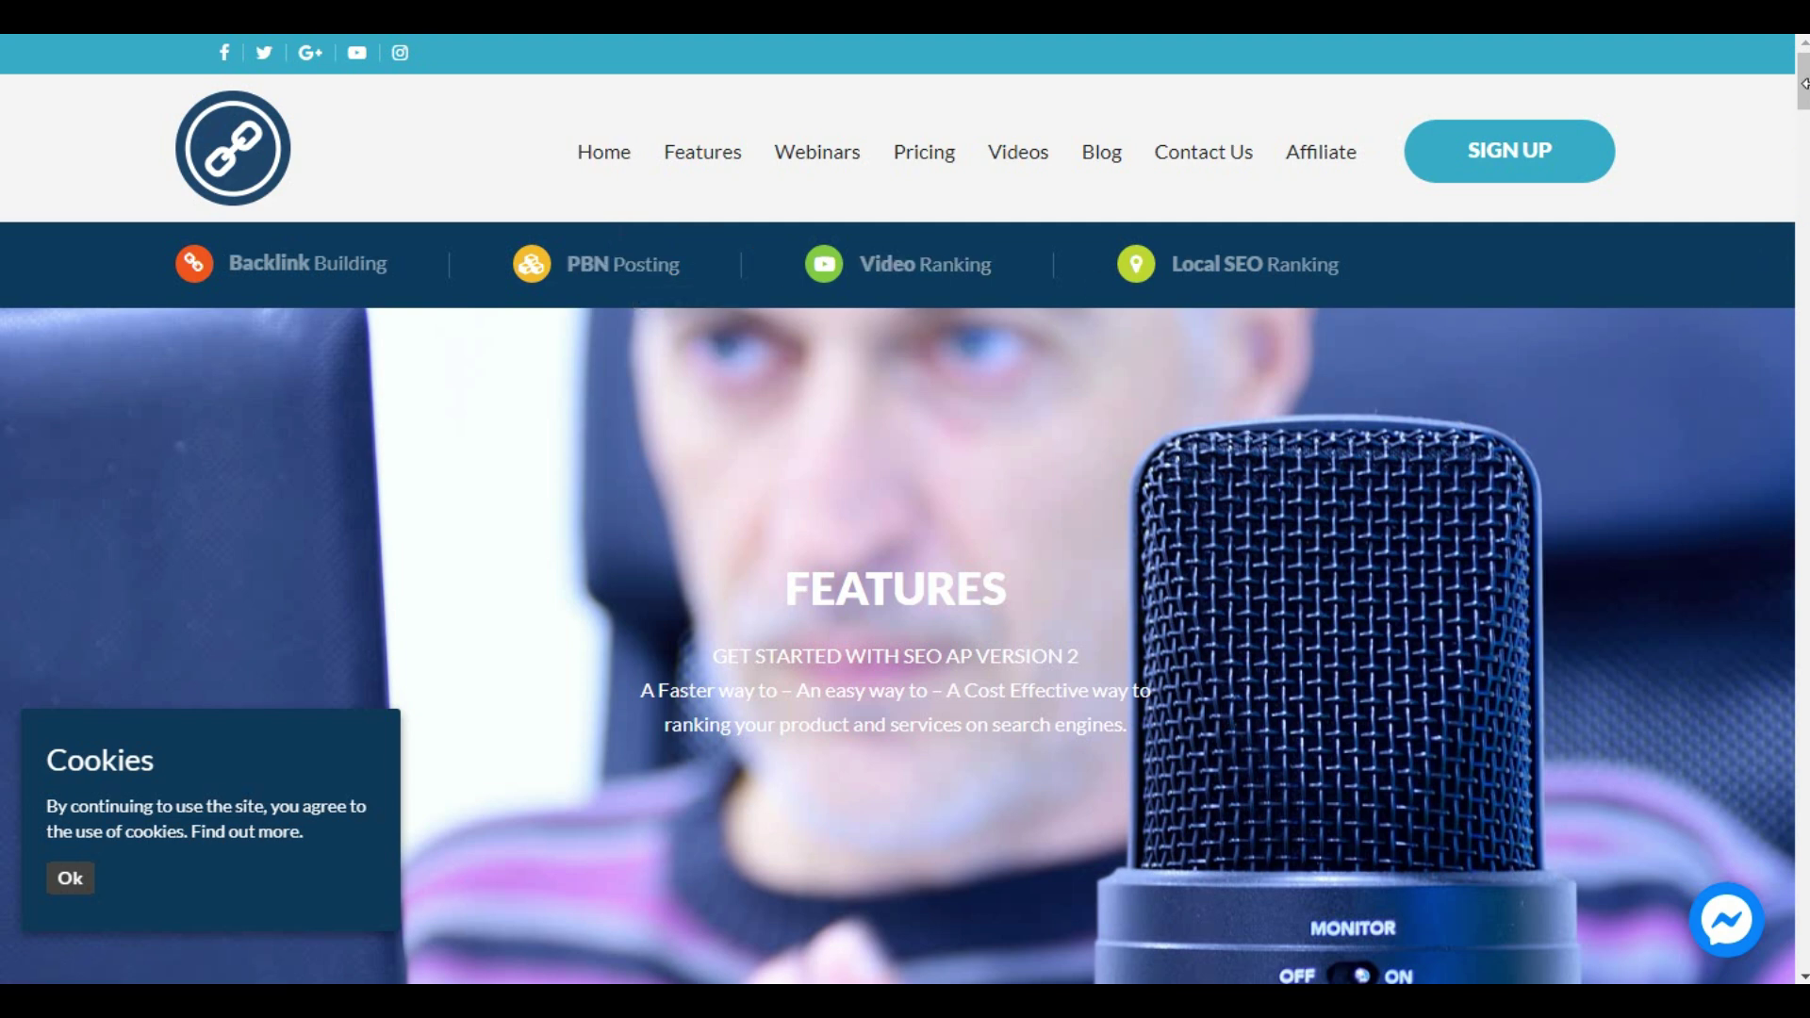
Switch to the SEO AP website and look through its Features page.
left_click_drag(1798, 88, 1797, 492)
left_click(1425, 285)
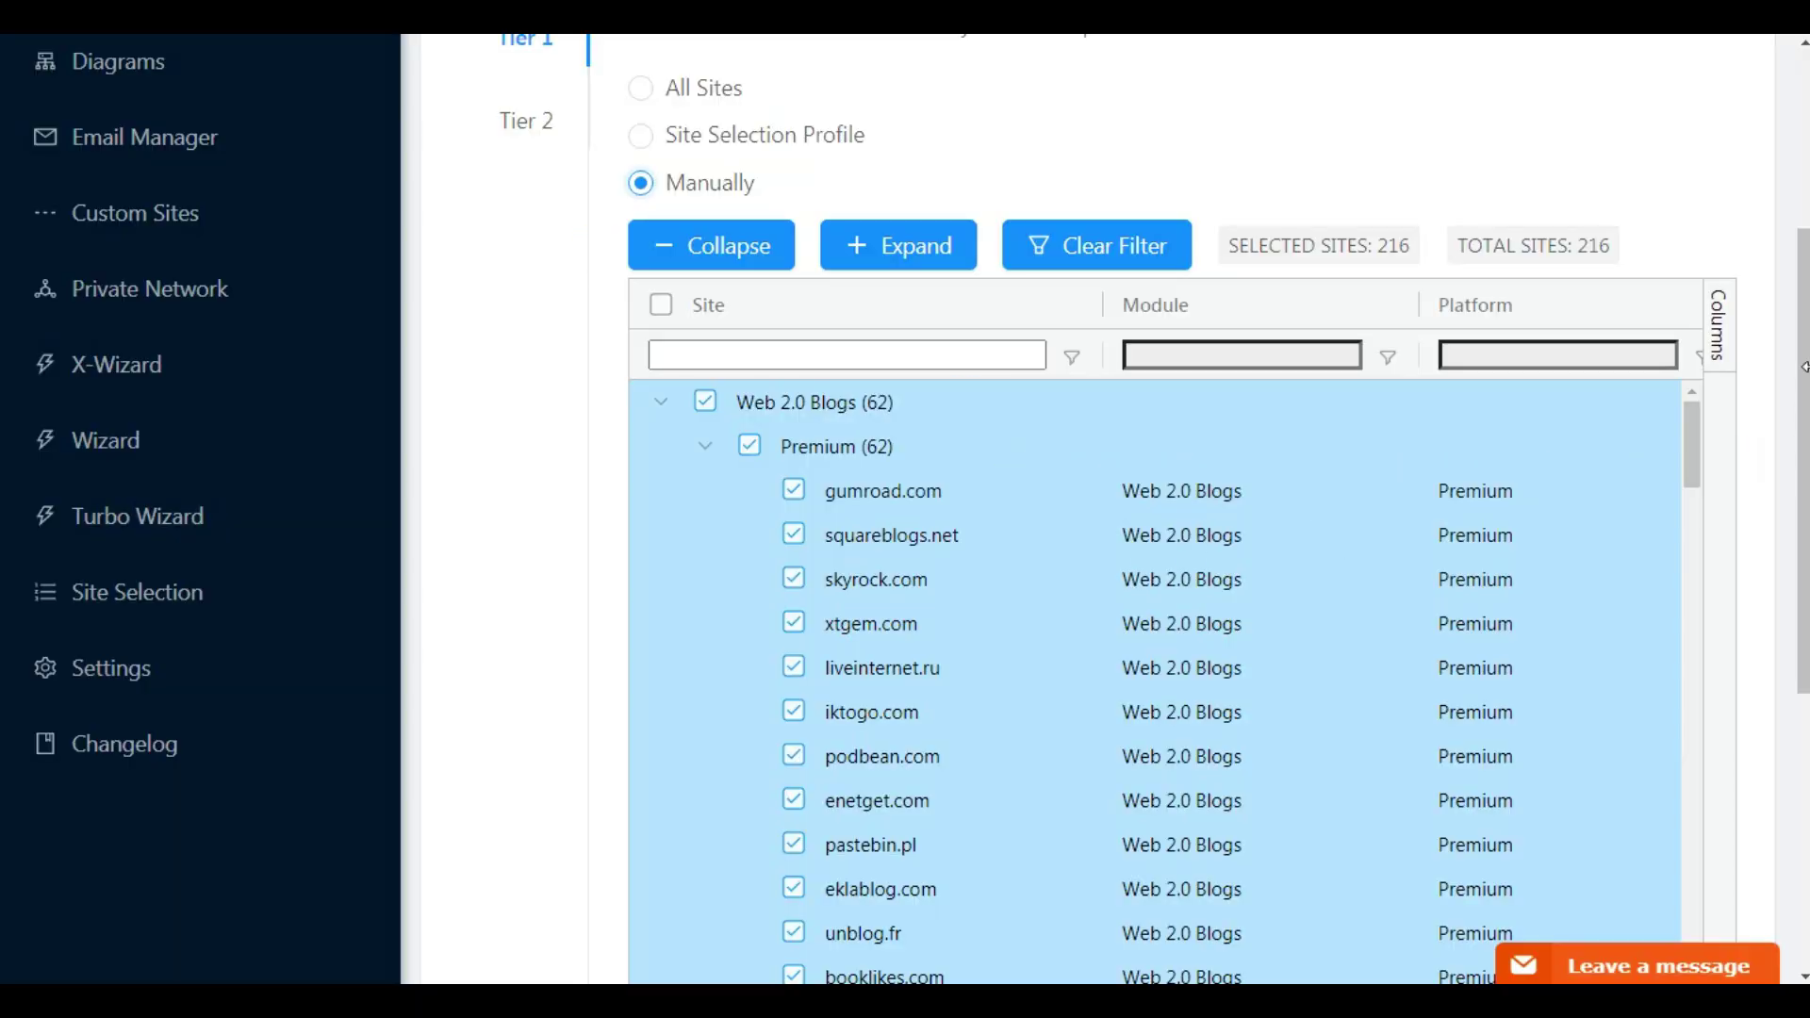
Back in RankerX, examine the Tier 1 site list across Web 2.0 Blogs, Bookmarking, and Premium and Edu/Gov Web 2.0 Profile sites.
left_click_drag(1798, 389, 1797, 532)
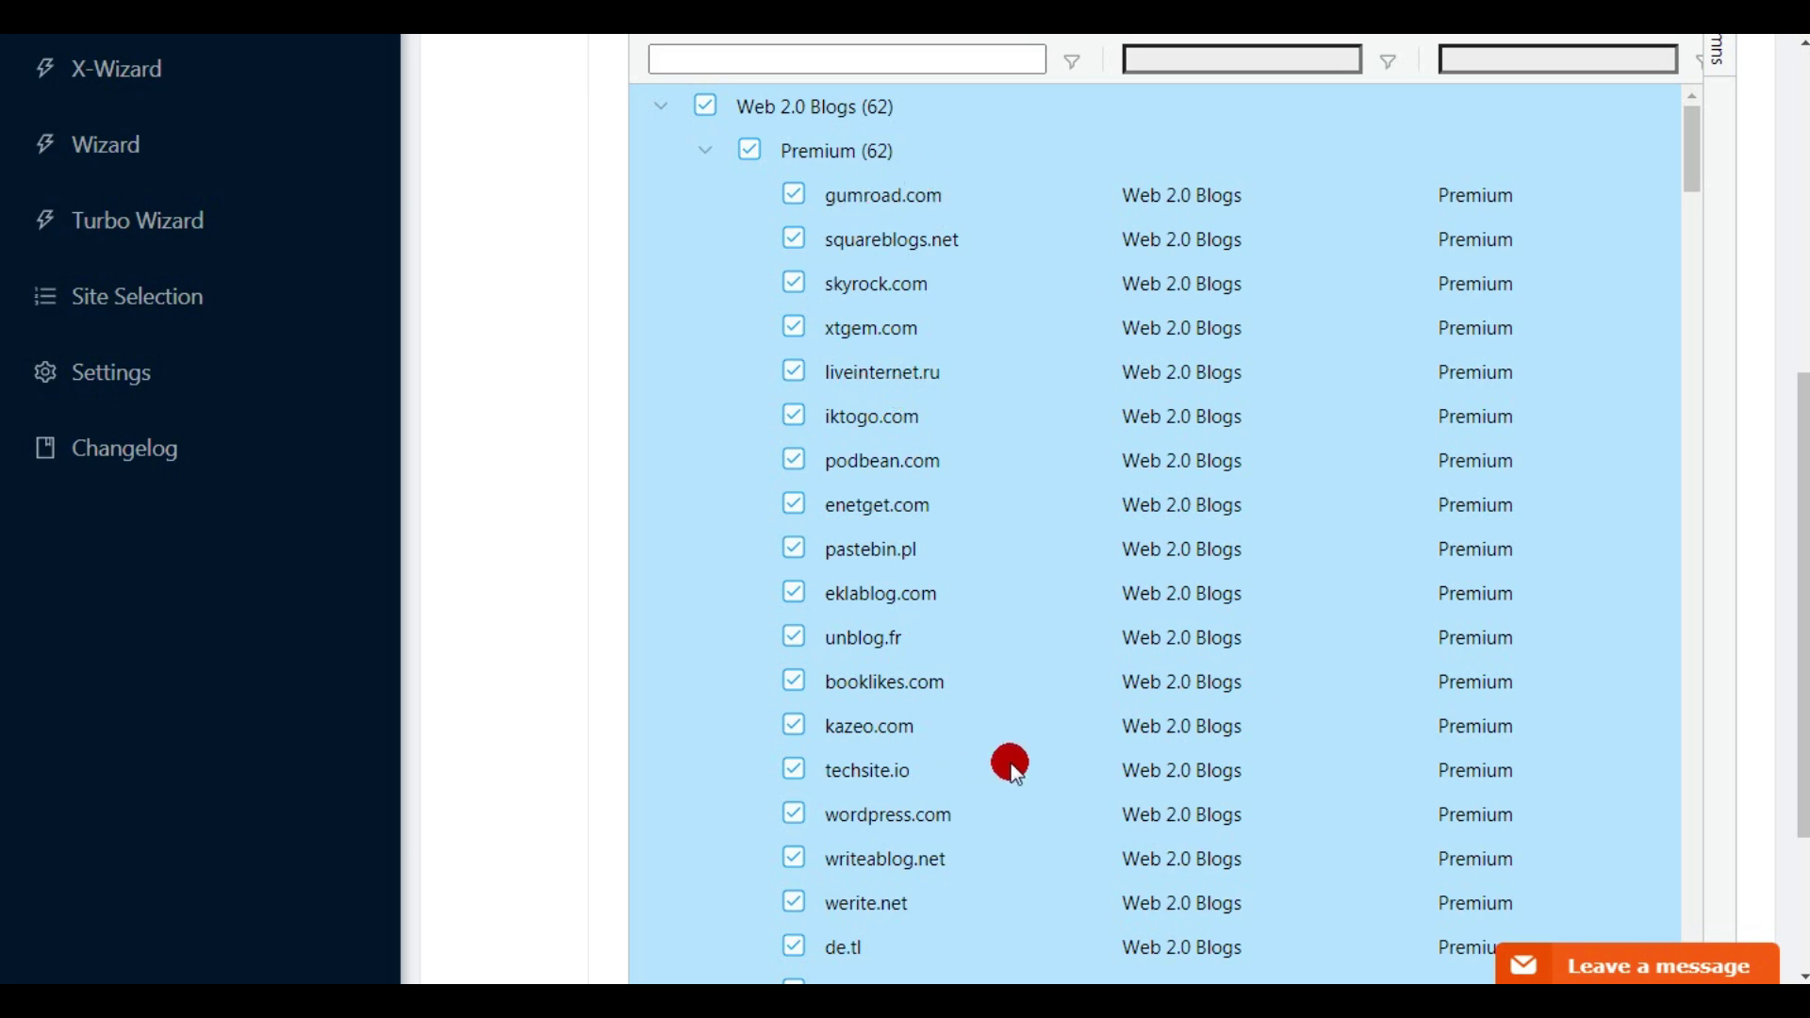
left_click_drag(1803, 429, 1803, 556)
scroll(1735, 207, "up", 2)
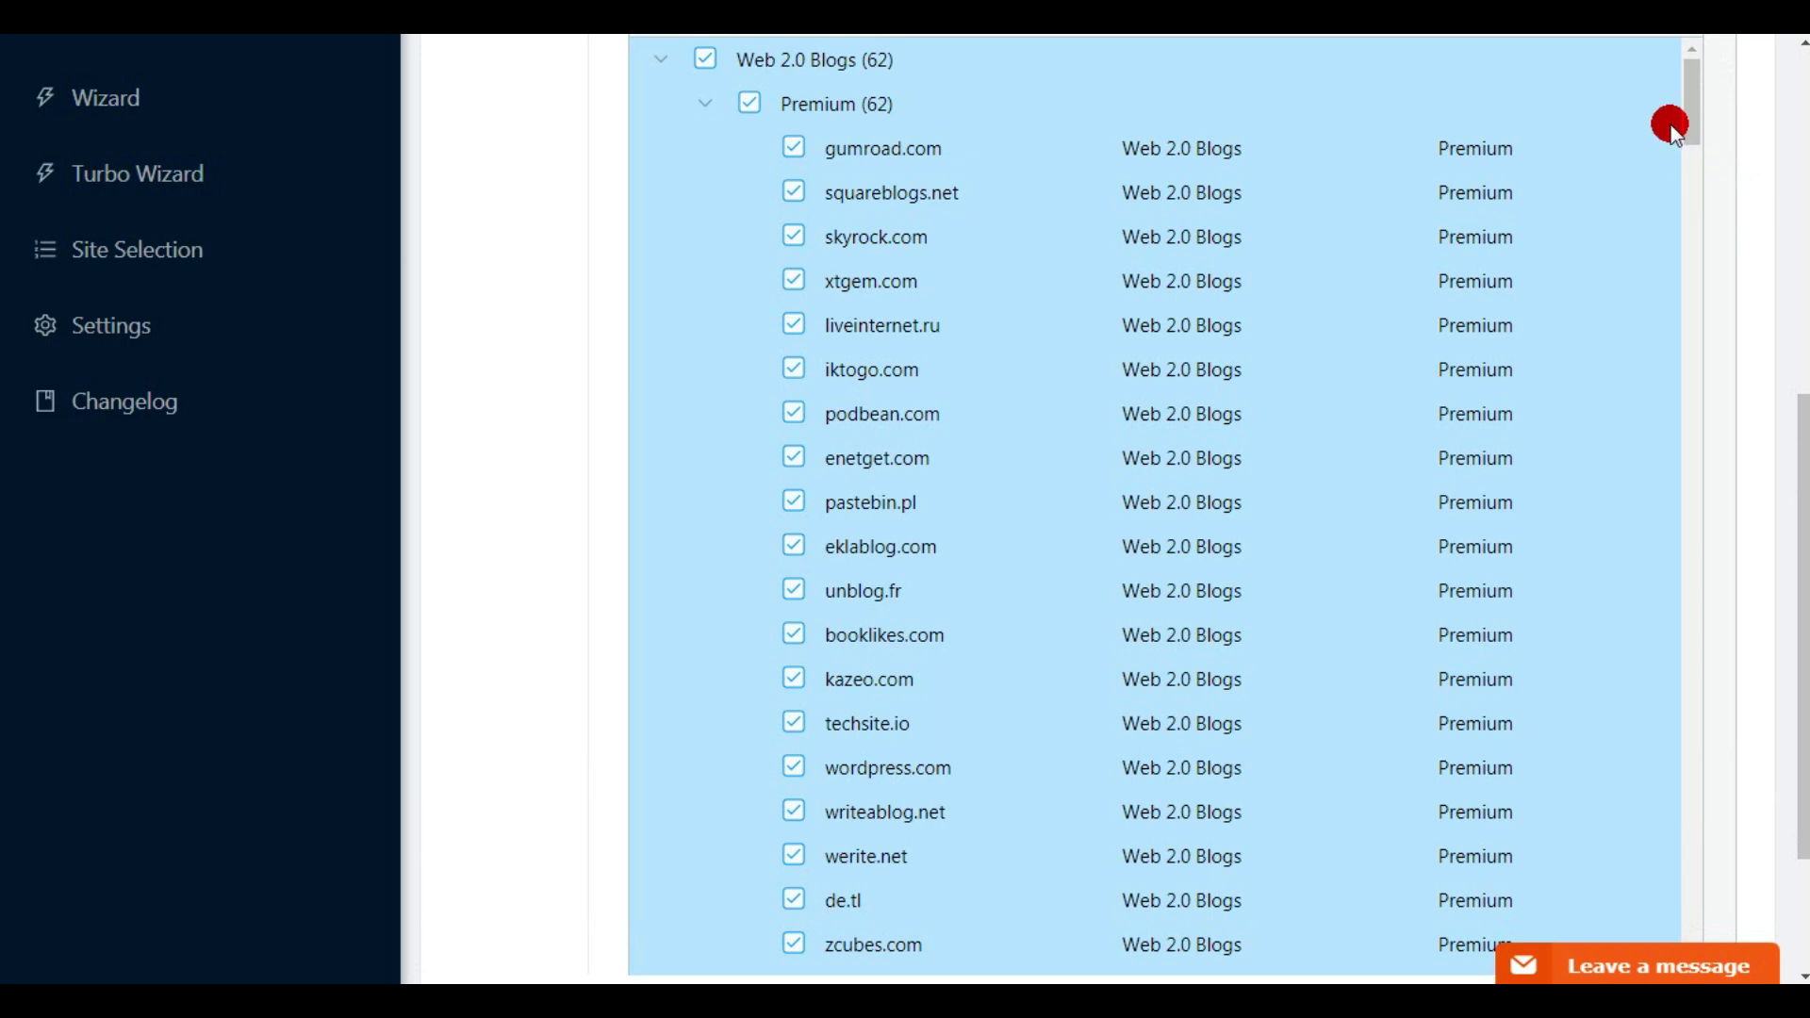
left_click_drag(1694, 116, 1708, 368)
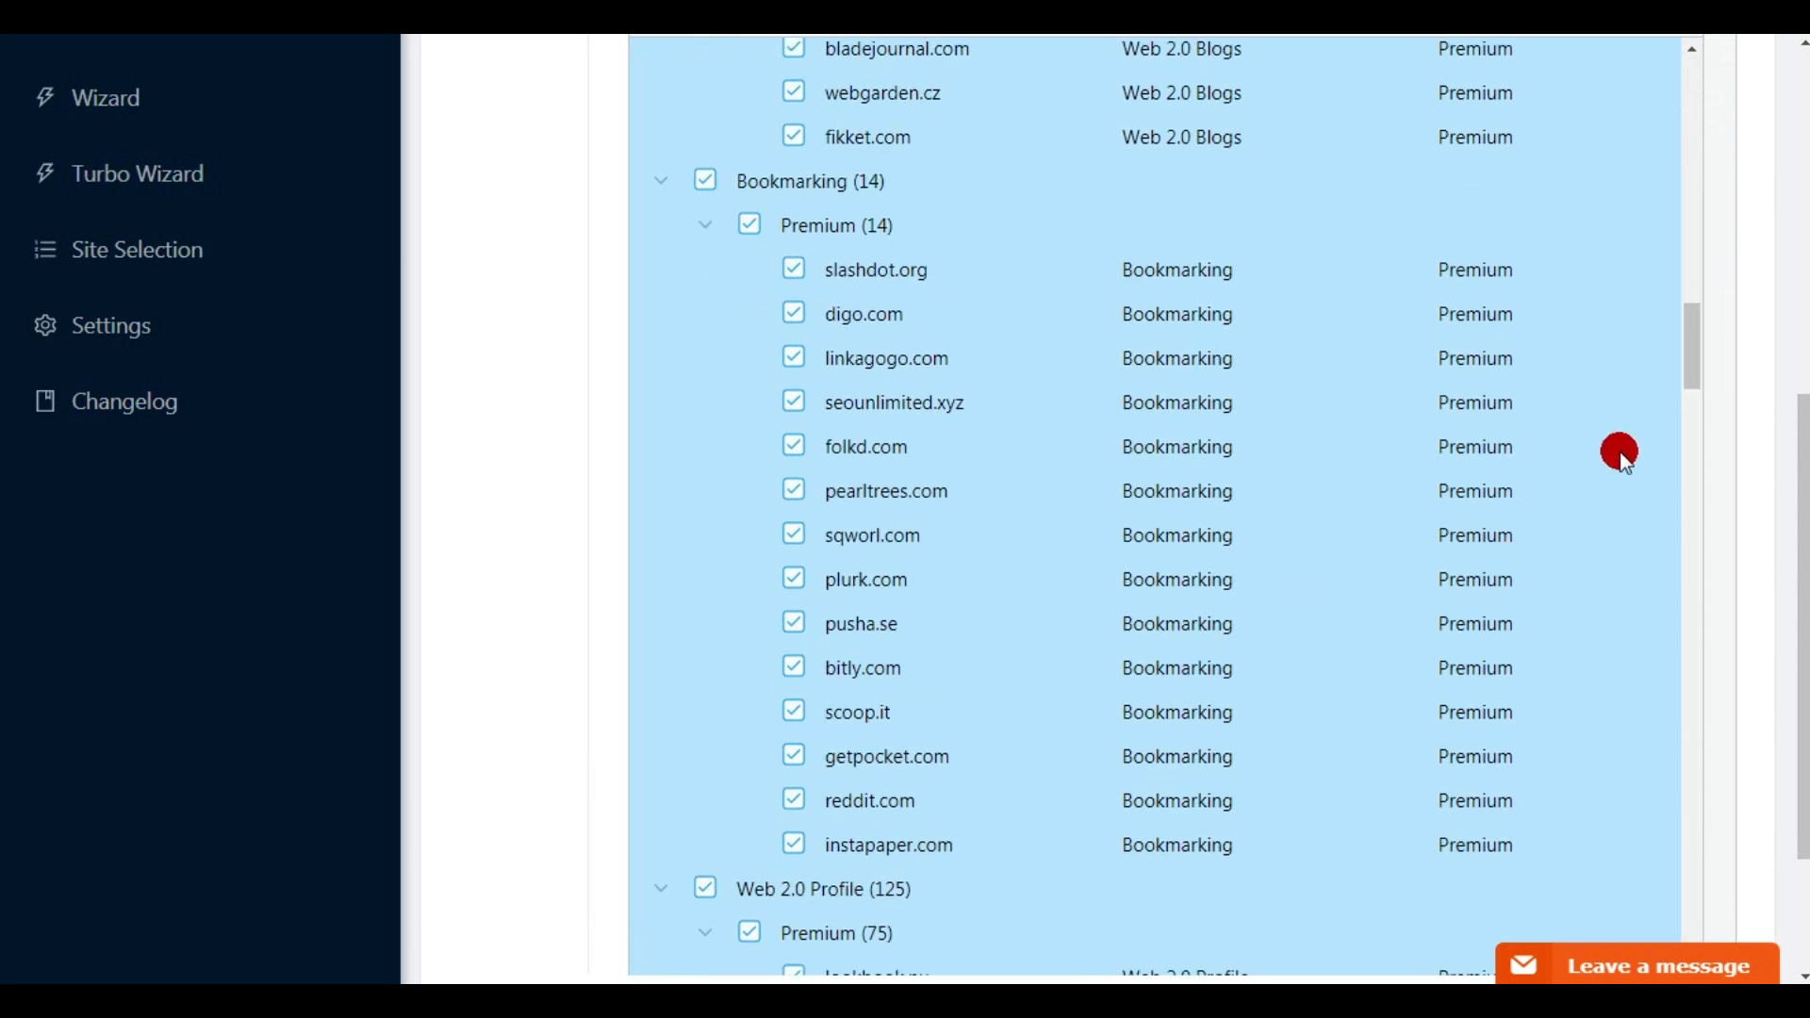
left_click_drag(1689, 351, 1700, 397)
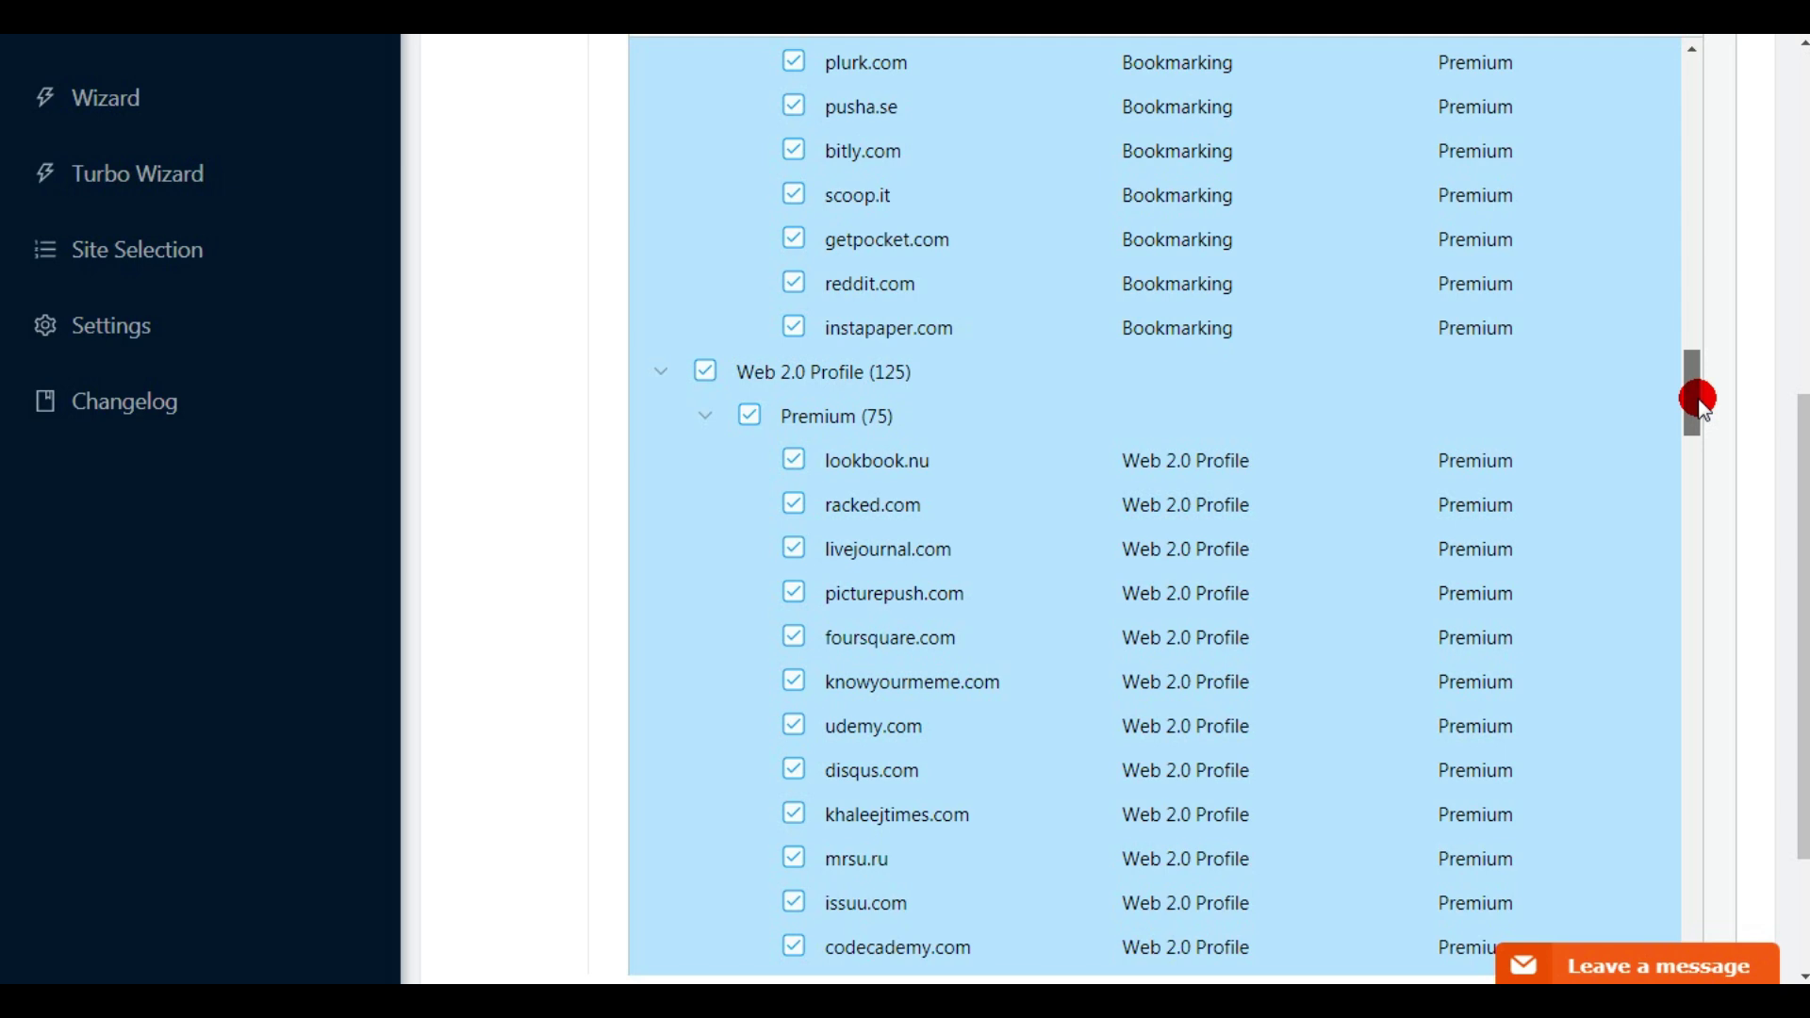
left_click_drag(1699, 396, 1677, 453)
left_click(1704, 432)
left_click_drag(1692, 443, 1710, 588)
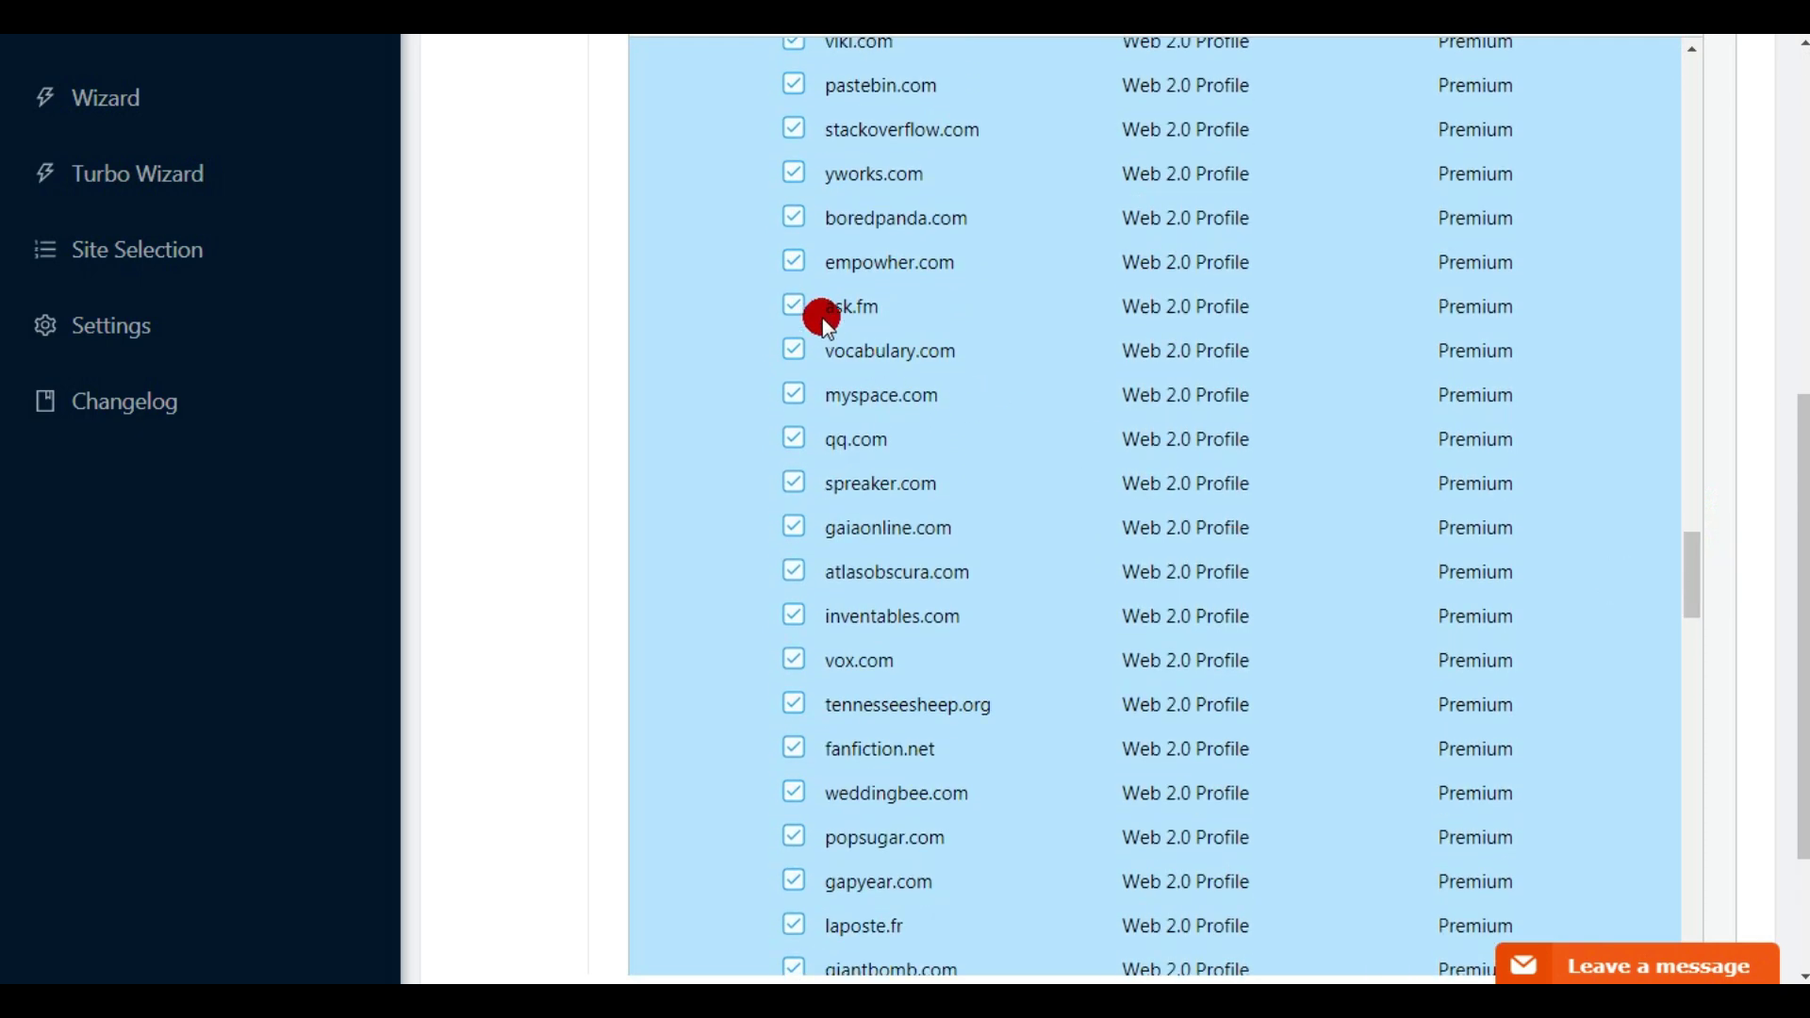
left_click_drag(1701, 562, 1706, 692)
left_click(737, 577)
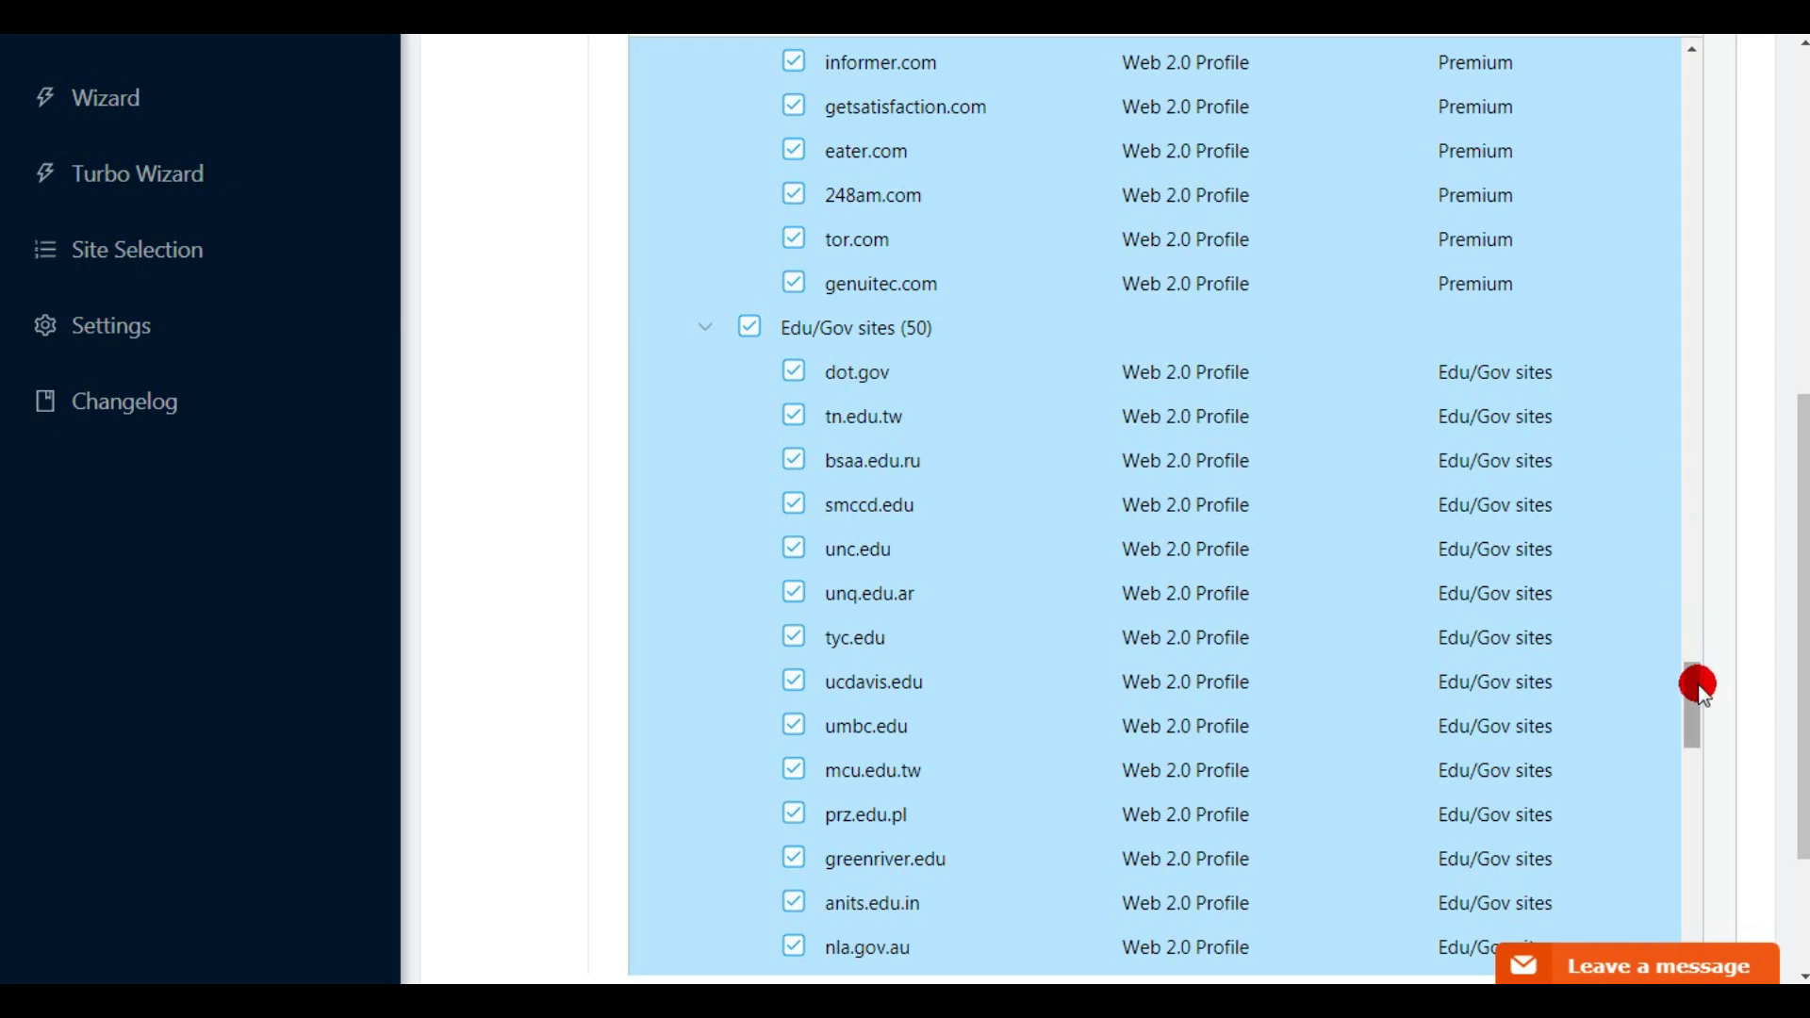
left_click_drag(1699, 690, 1704, 718)
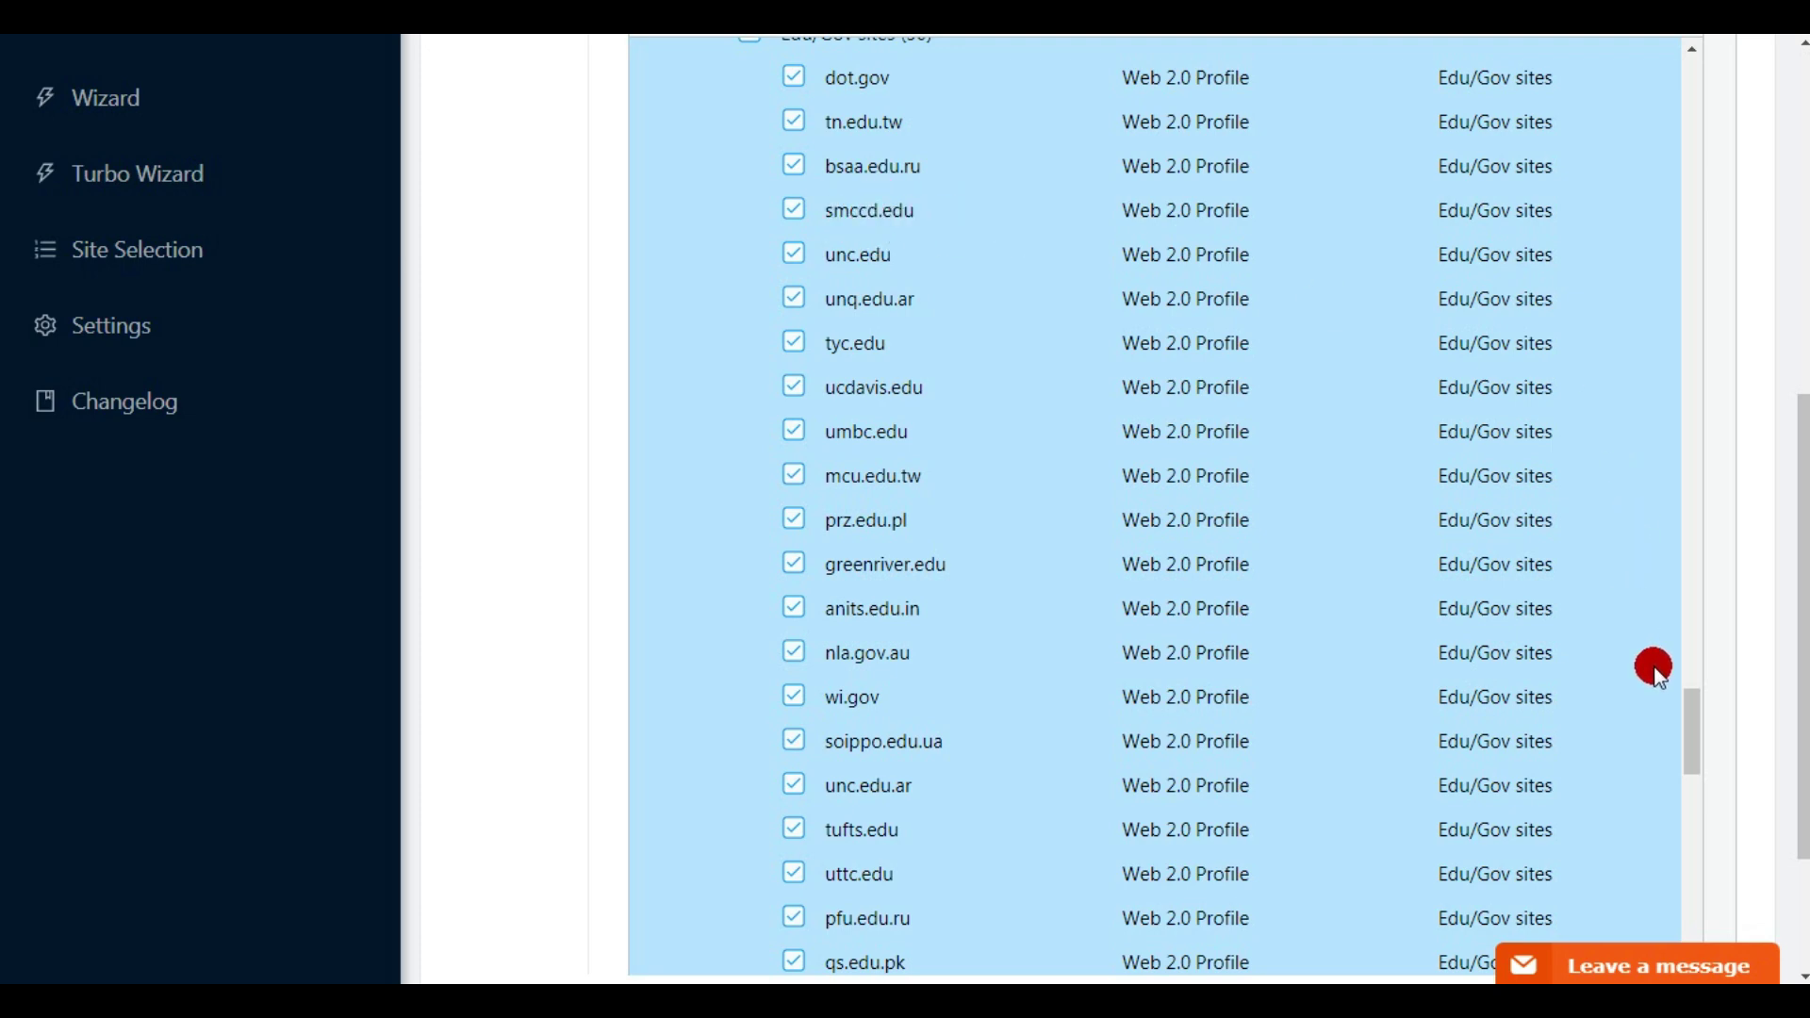
left_click_drag(1694, 718, 1673, 61)
left_click_drag(1802, 488, 1765, 161)
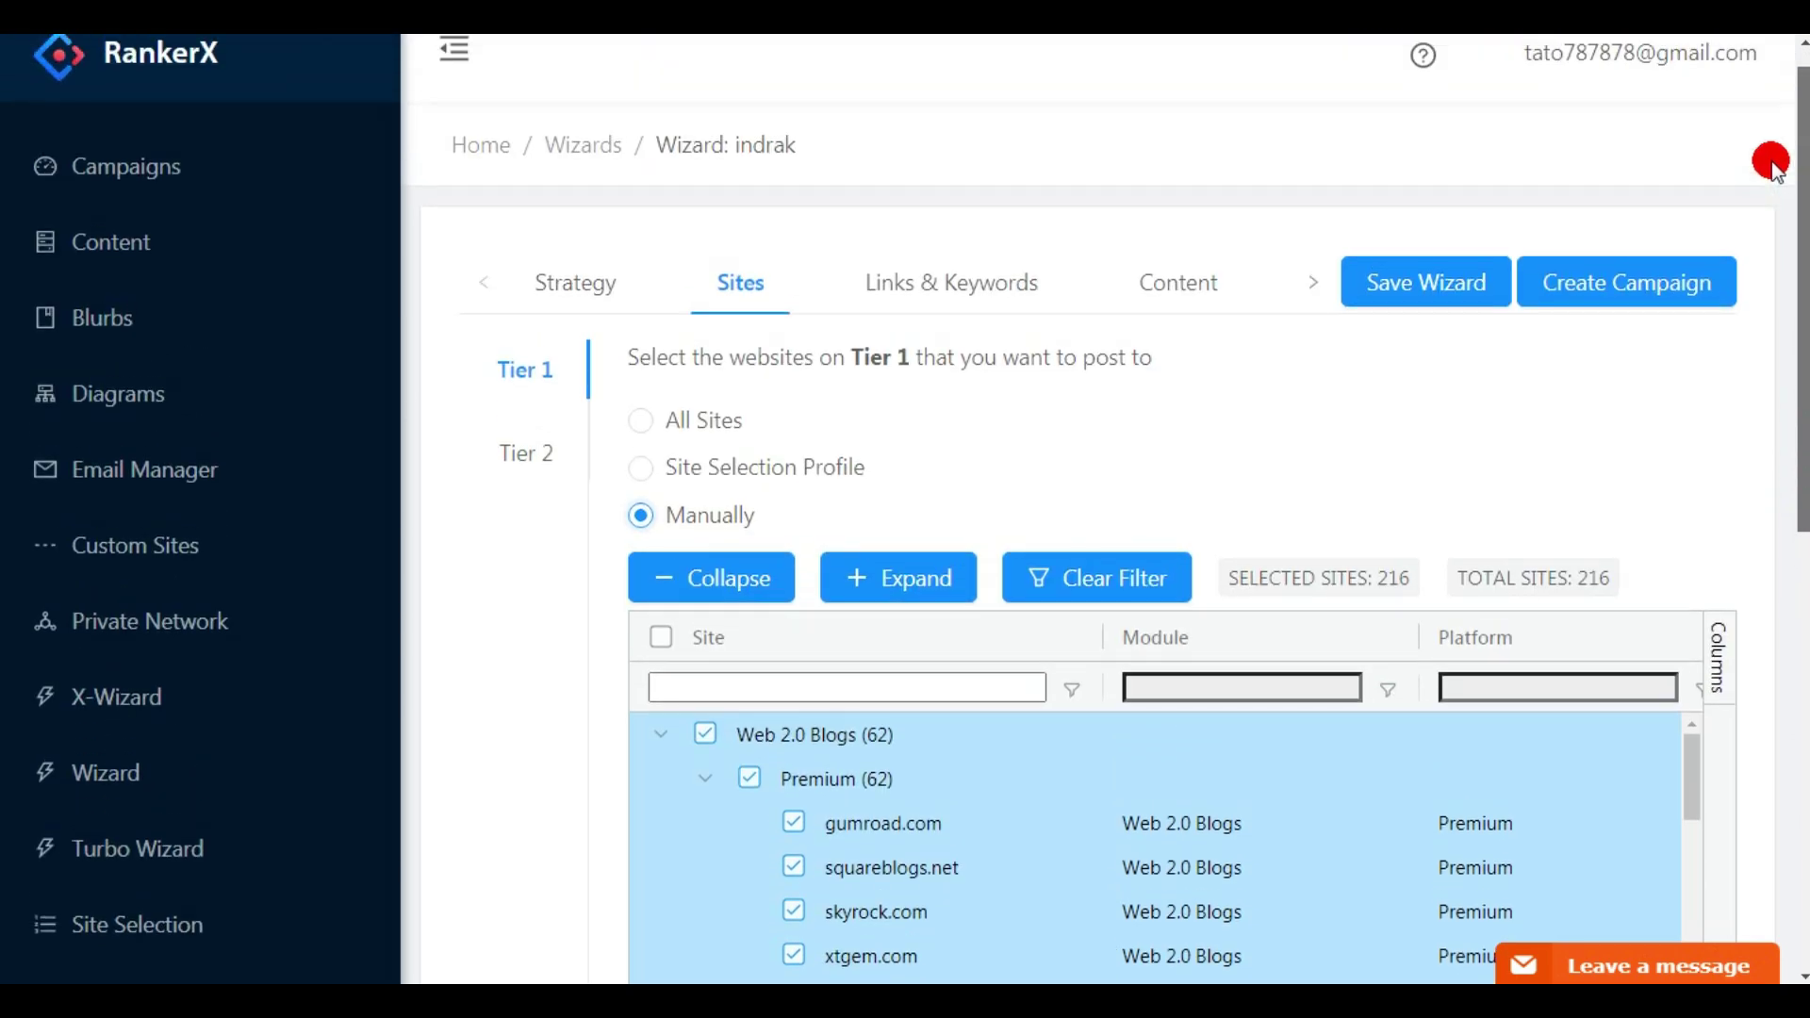
Set the Tier 1 sites to All Sites and view the Link Position choices in the Links & Keywords settings.
left_click(640, 421)
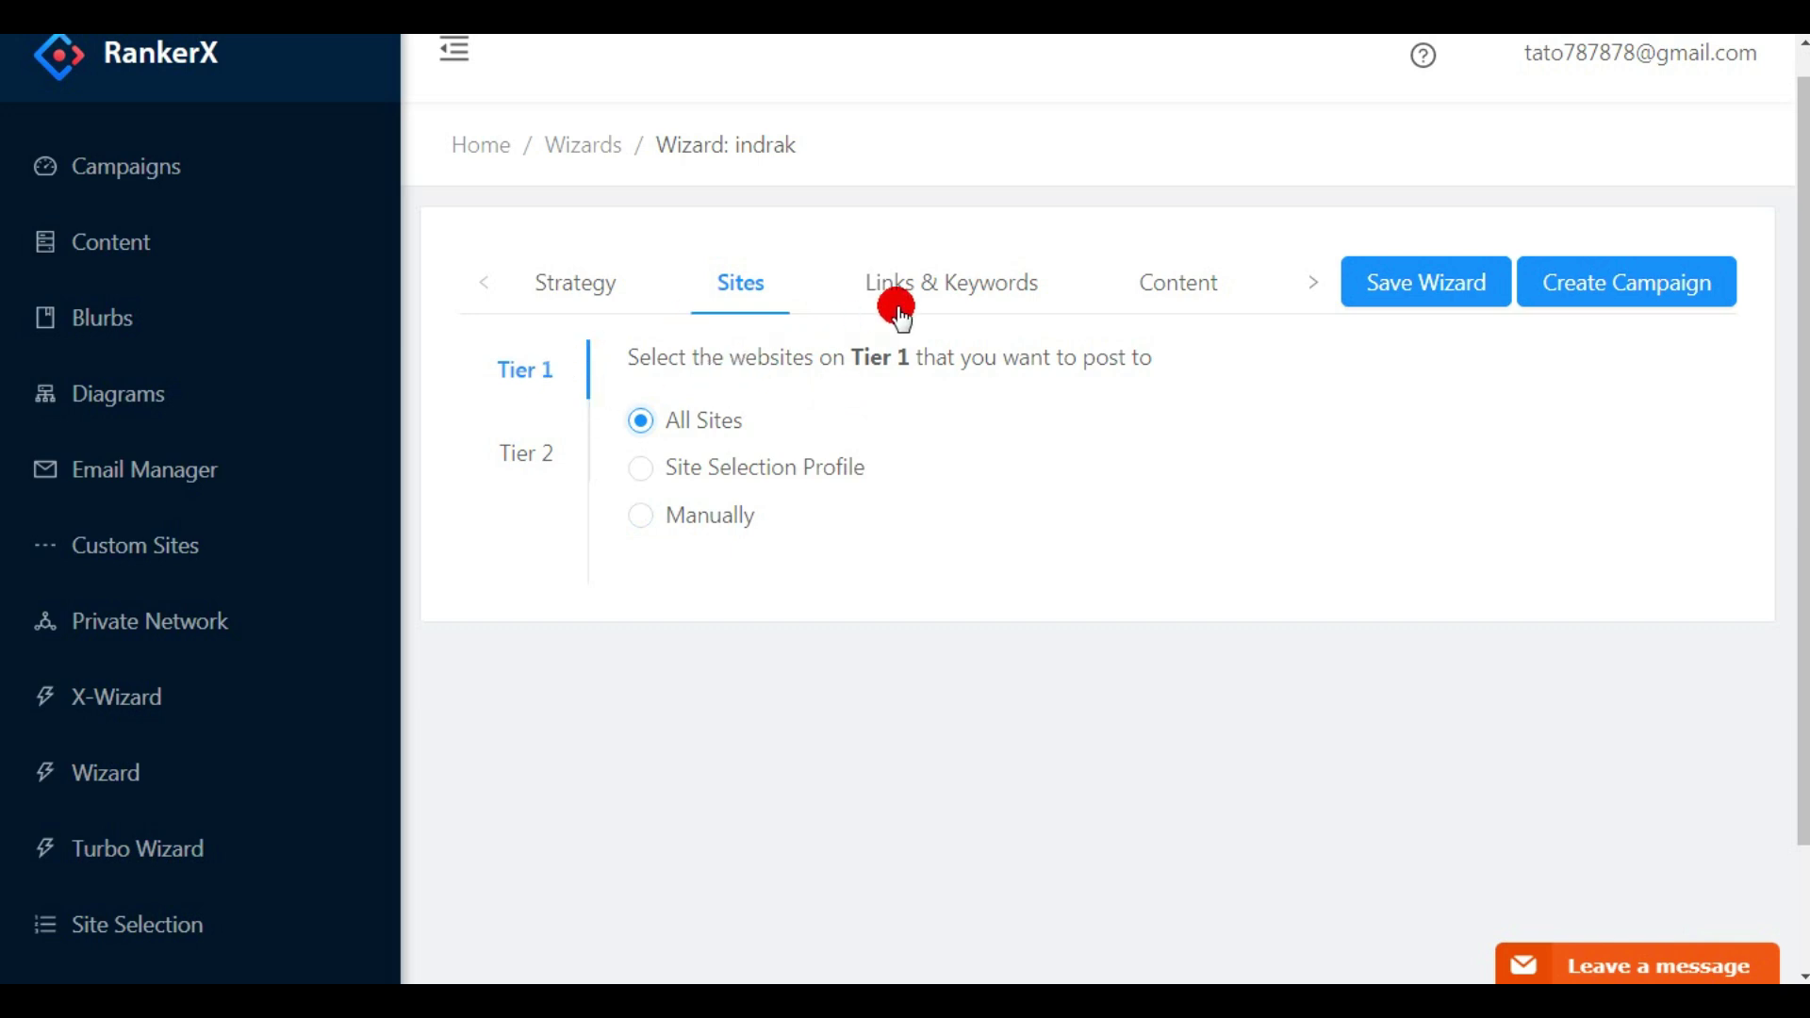
left_click(927, 295)
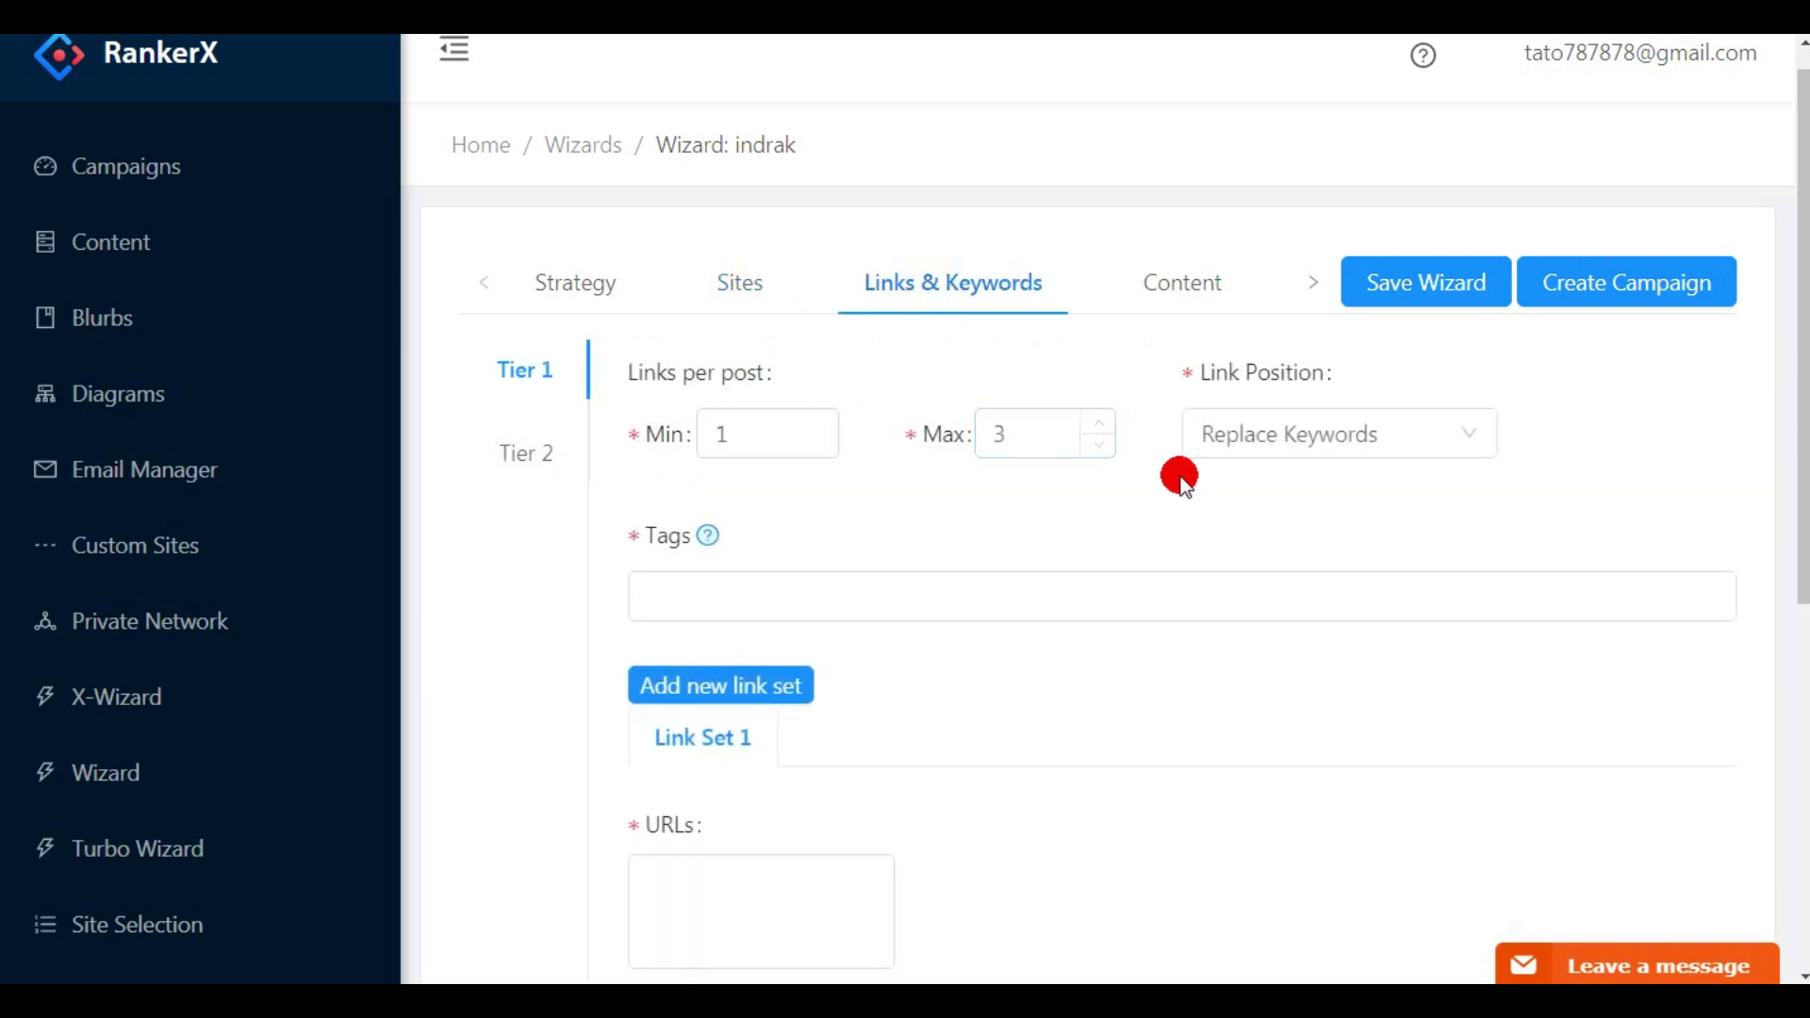
left_click(1452, 441)
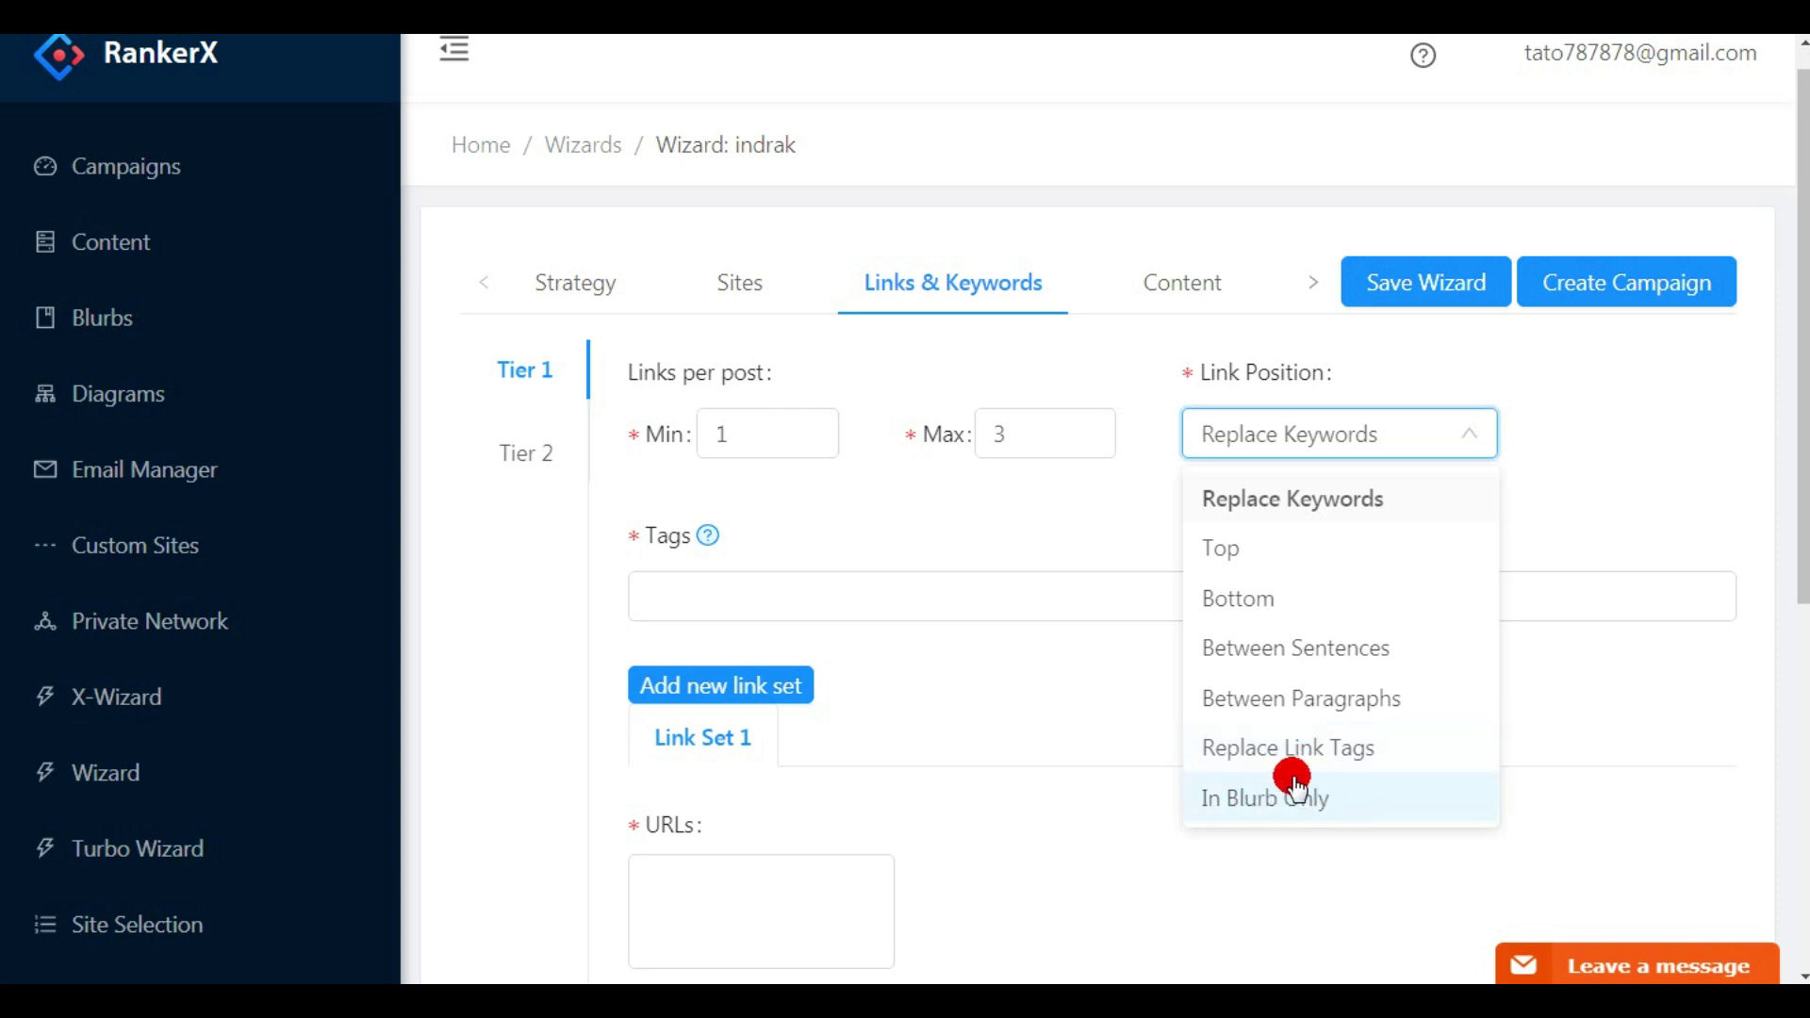
left_click(1576, 397)
Enter the primary keyword "resep rendang" and the secondary keyword "membuat rendang" in Link Set 1 of Tier 1.
left_click_drag(1796, 401, 1796, 614)
left_click(821, 225)
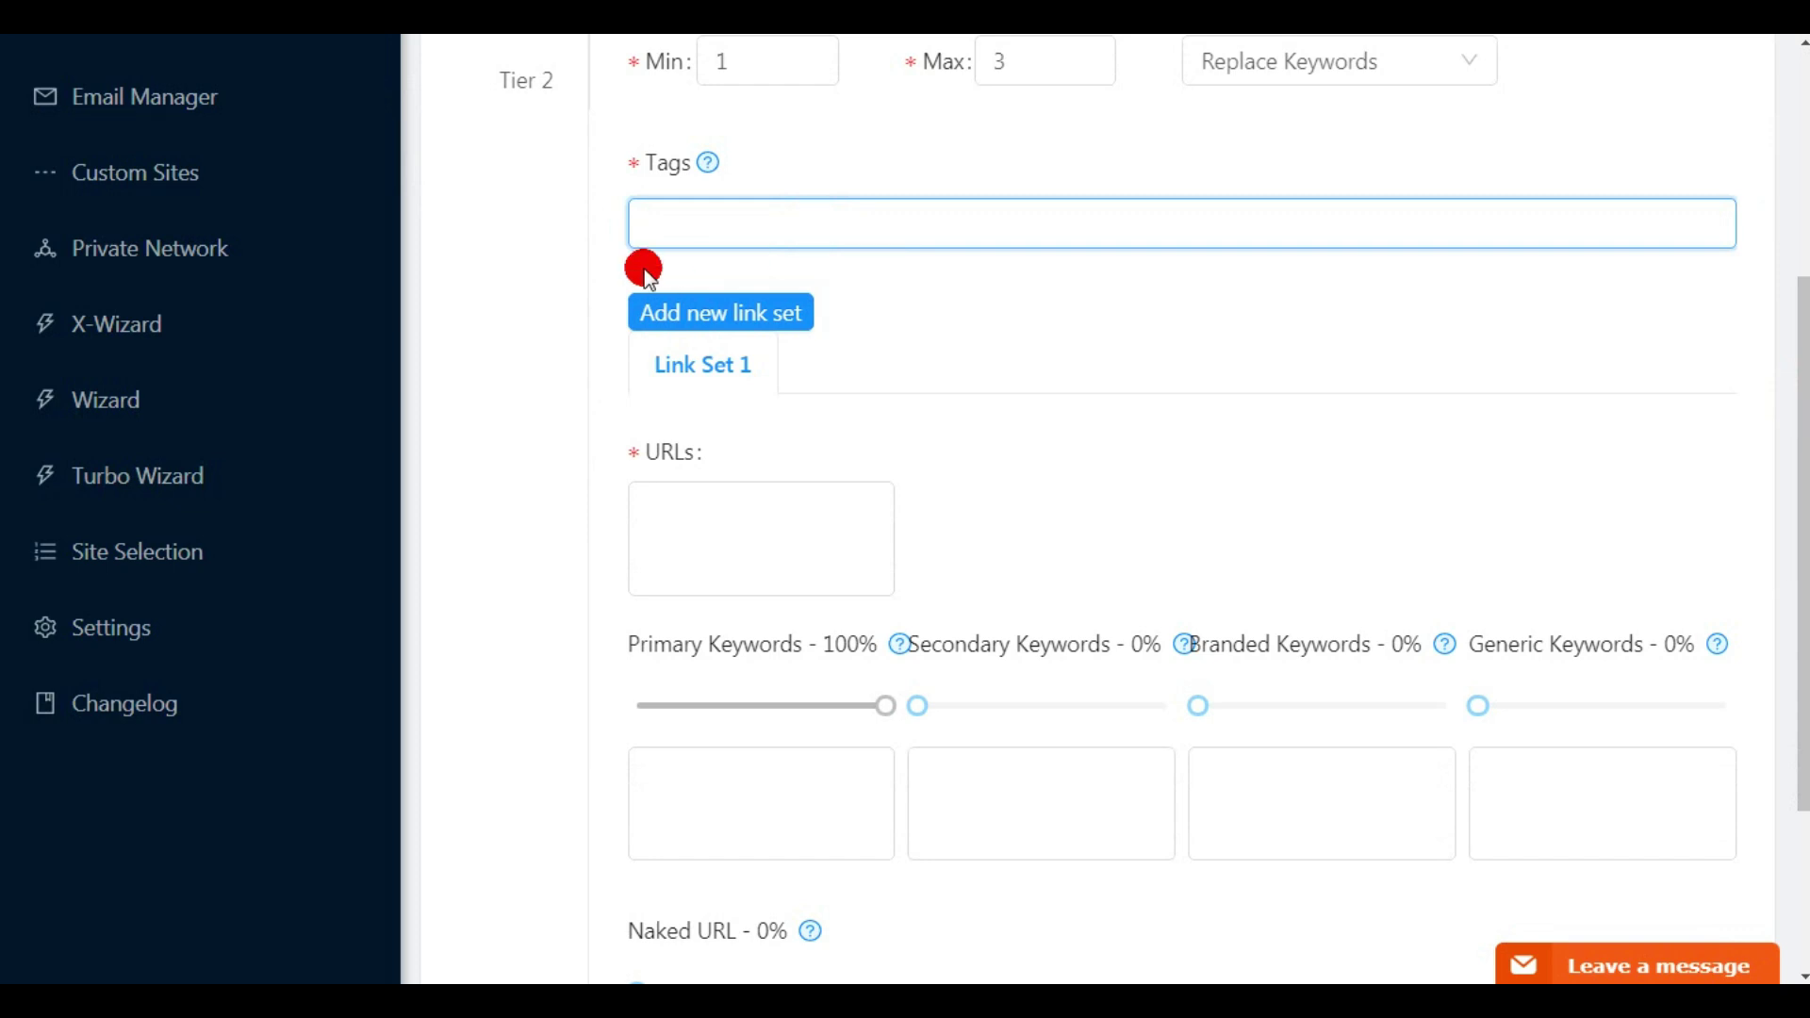
scroll(949, 549, "down", 1)
scroll(1397, 719, "up", 1)
scroll(1322, 716, "down", 3)
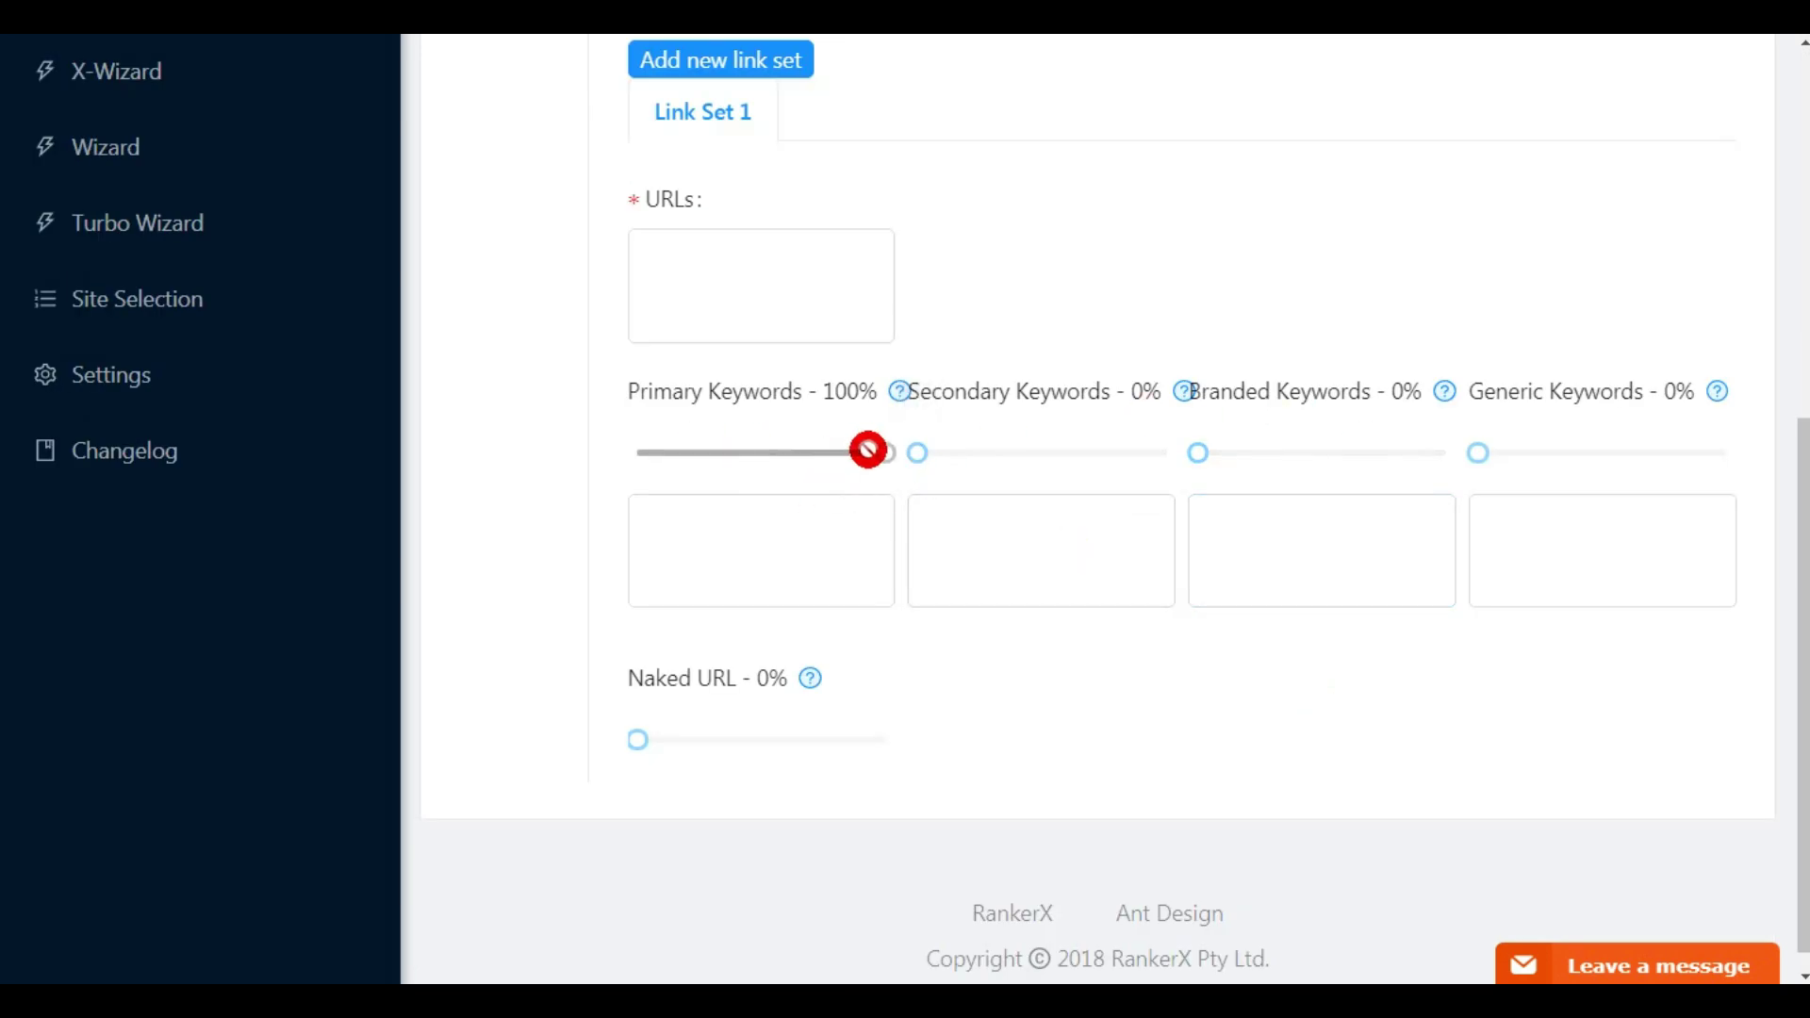
left_click(768, 536)
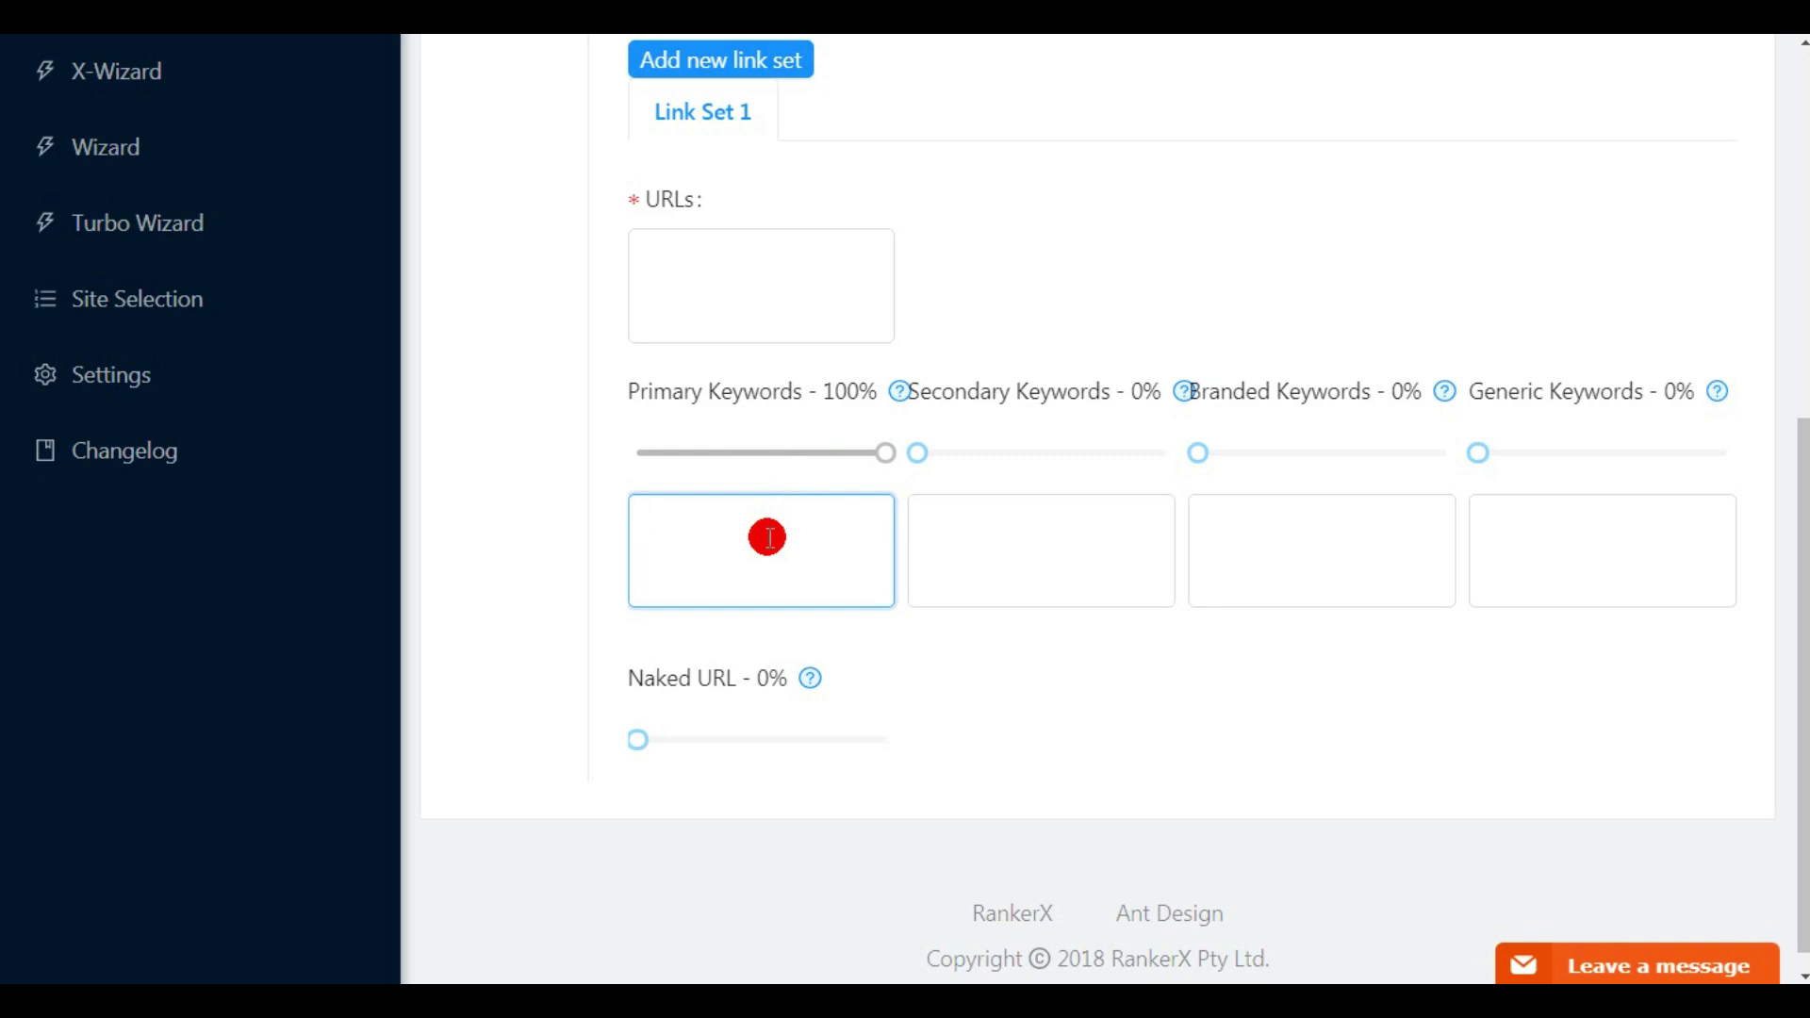
type("resep rendang")
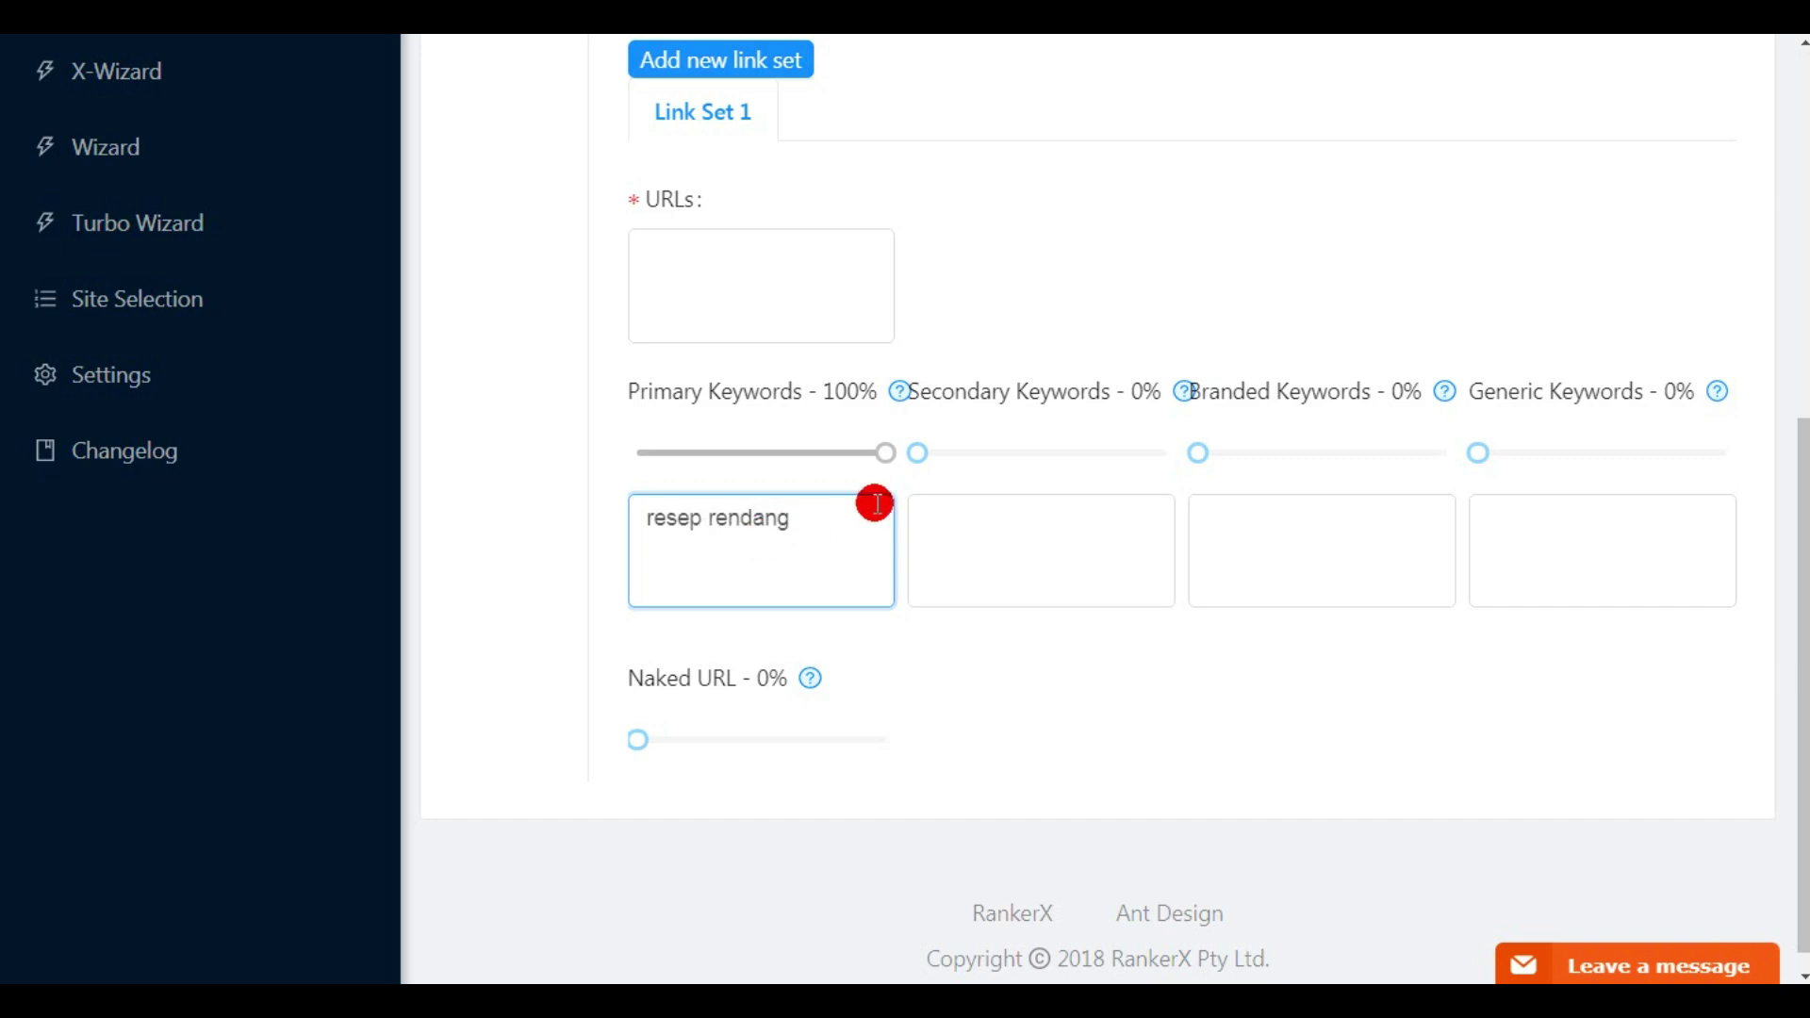
left_click(978, 537)
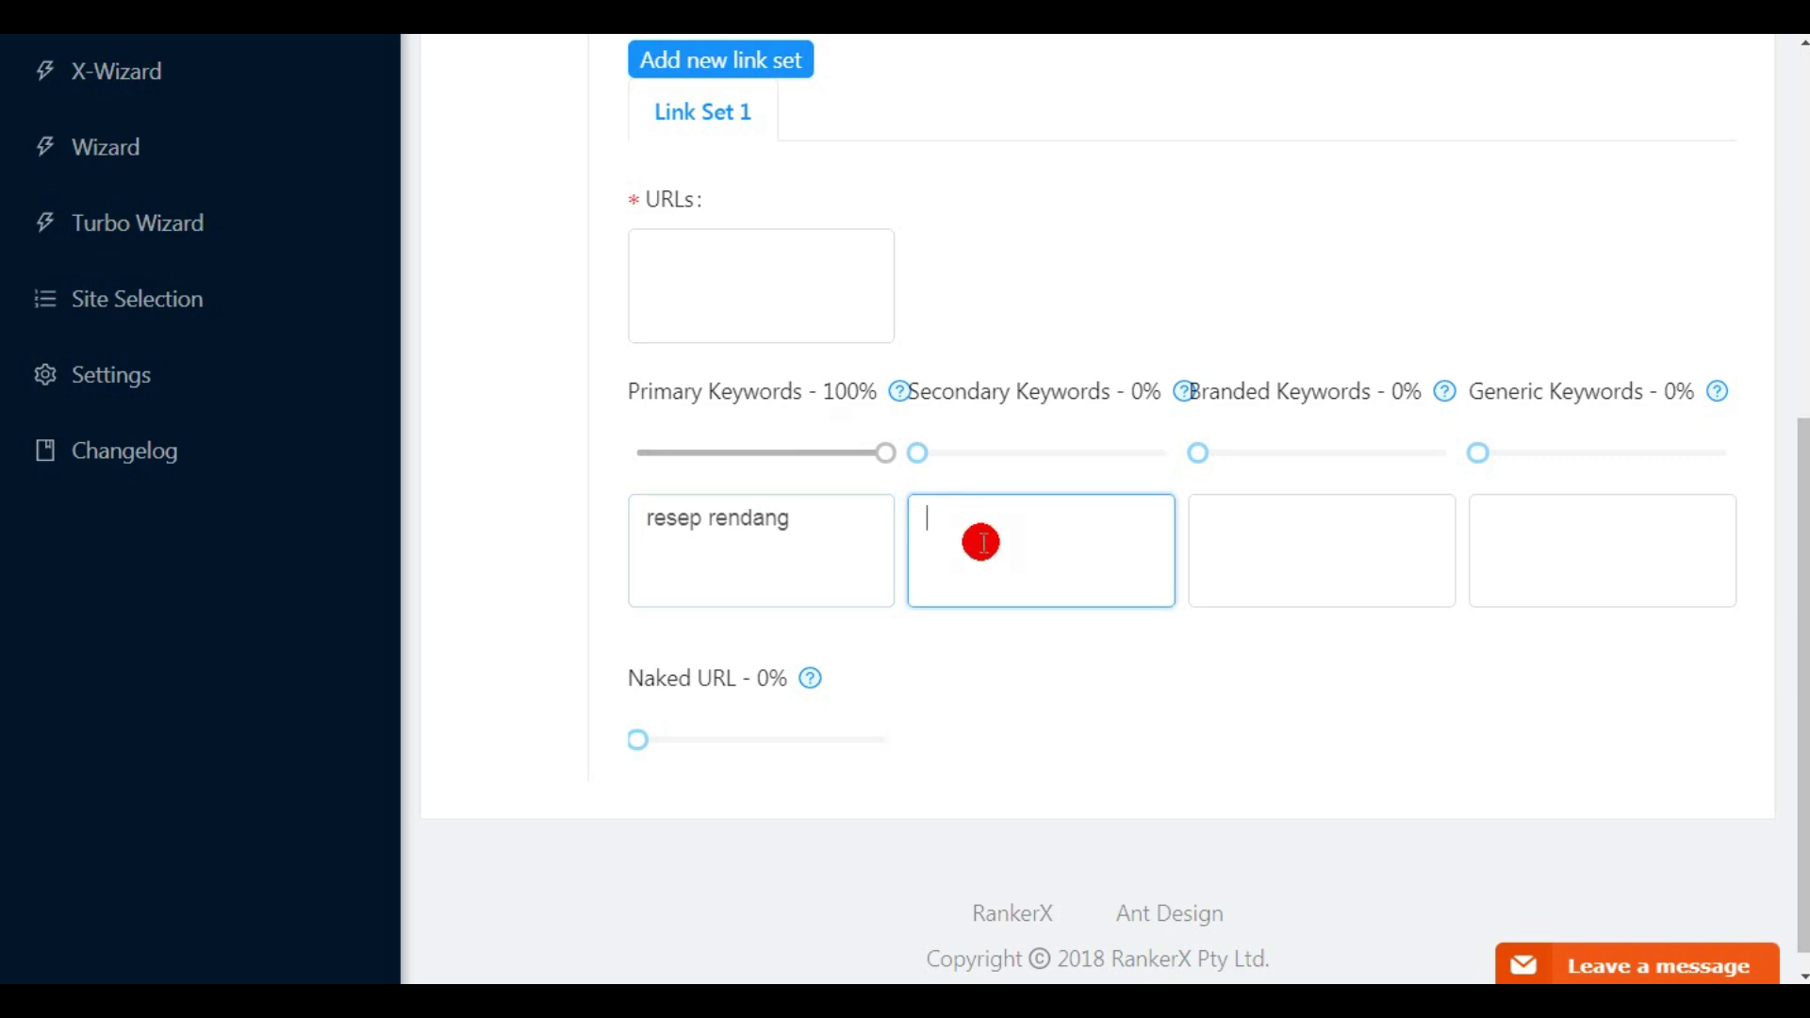
type("membuat rendang")
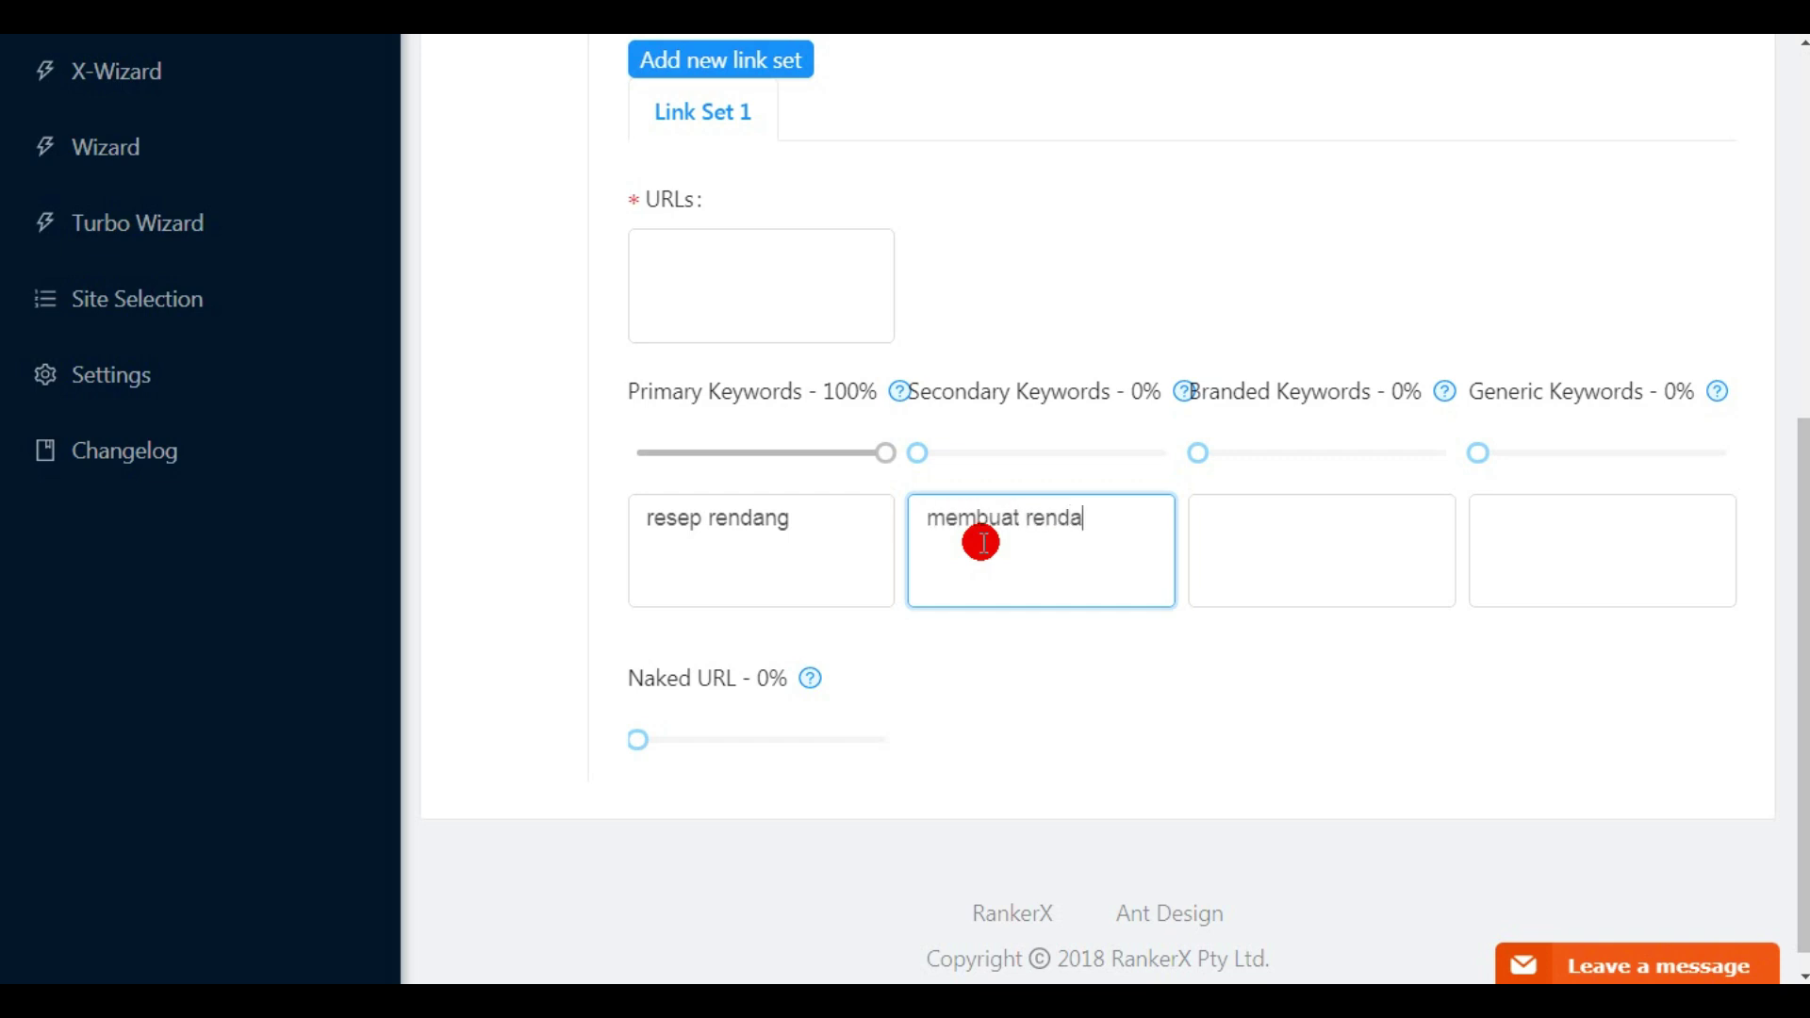
Enter "rendang" as the branded keyword in Link Set 1 of Tier 1.
left_click(1272, 551)
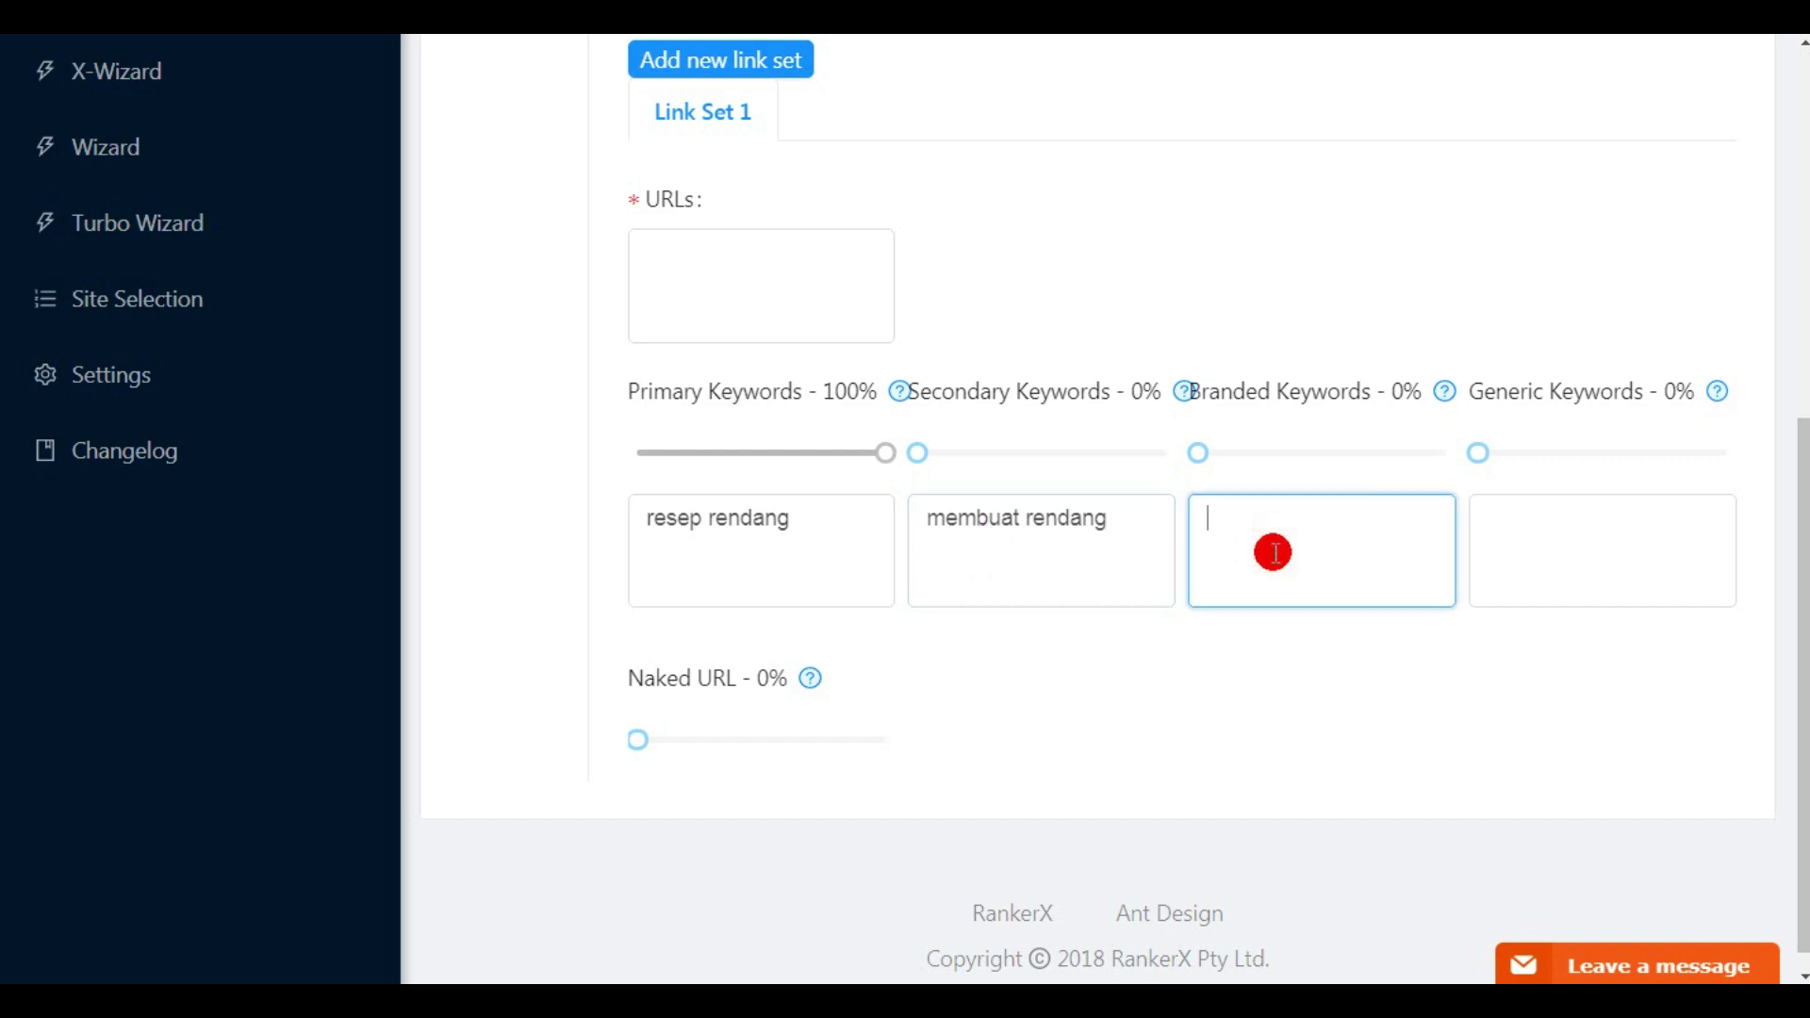
type("re")
key("BackSpace")
key("BackSpace")
type("rendang")
left_click(1508, 532)
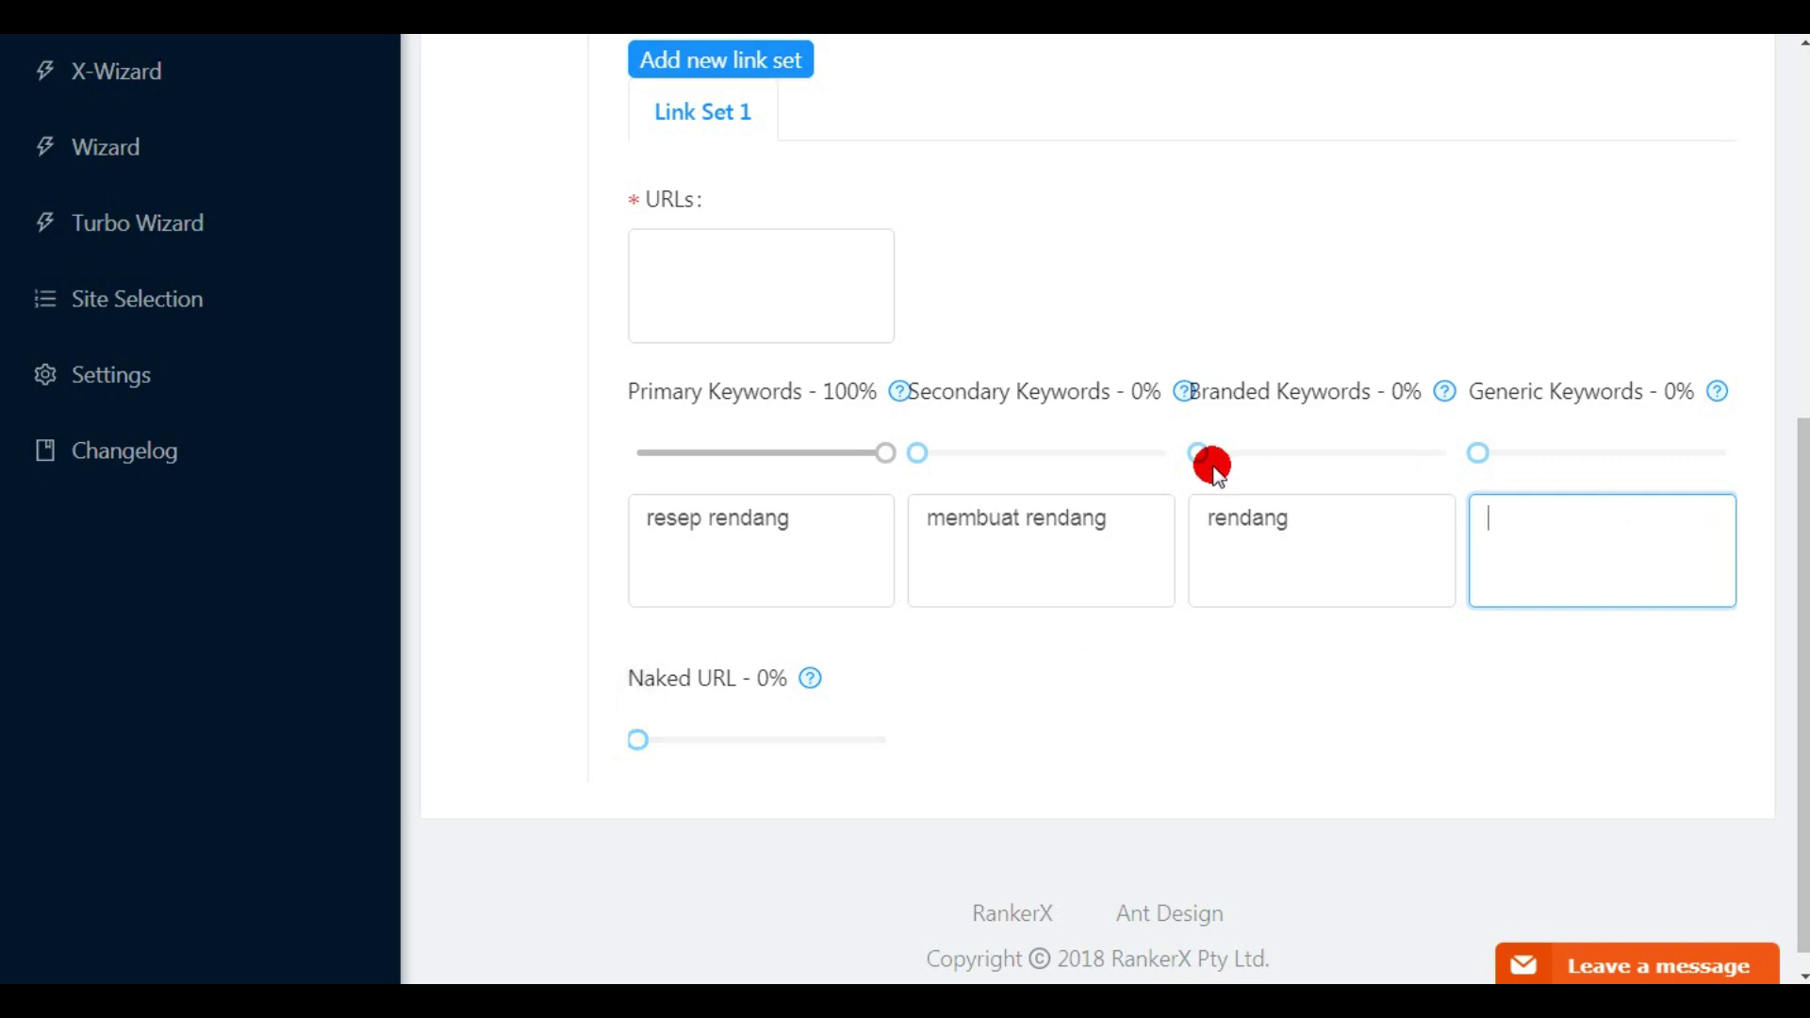
Set the anchor shares to 15% primary, 6% secondary, 28% branded and 27% generic keywords, and 24% naked URL.
left_click(881, 448)
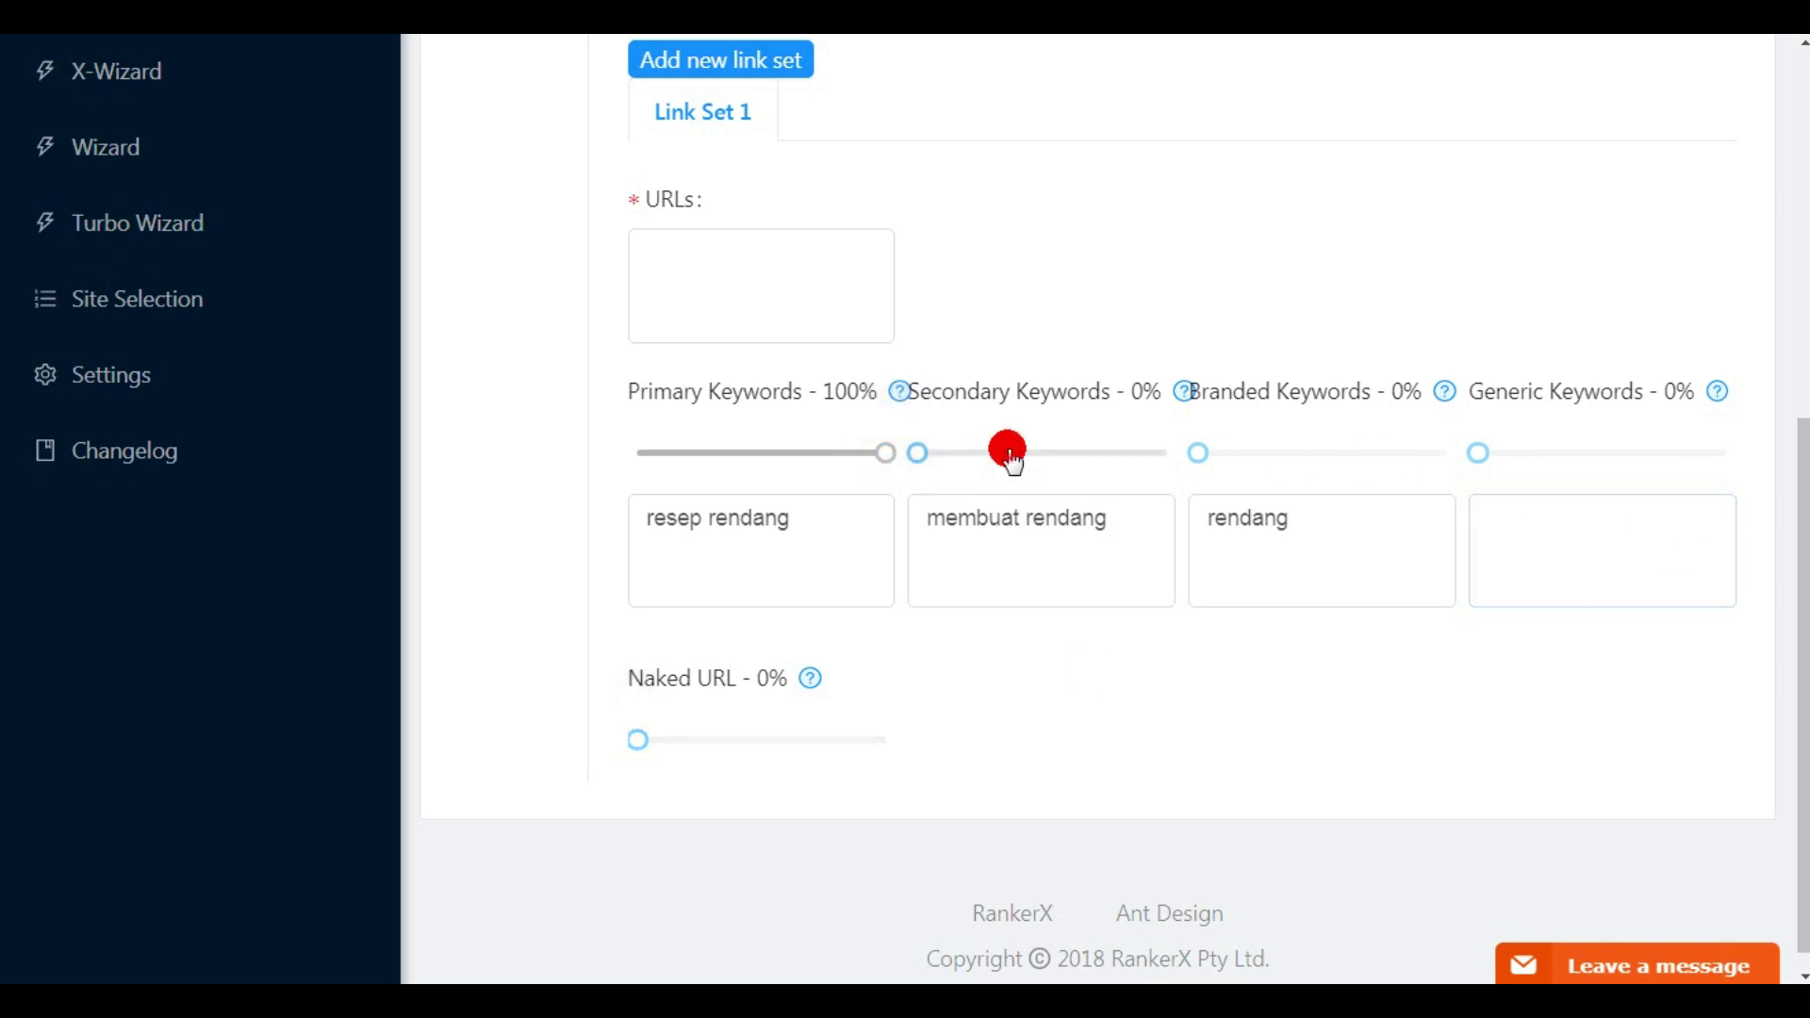
left_click_drag(1246, 454, 1267, 453)
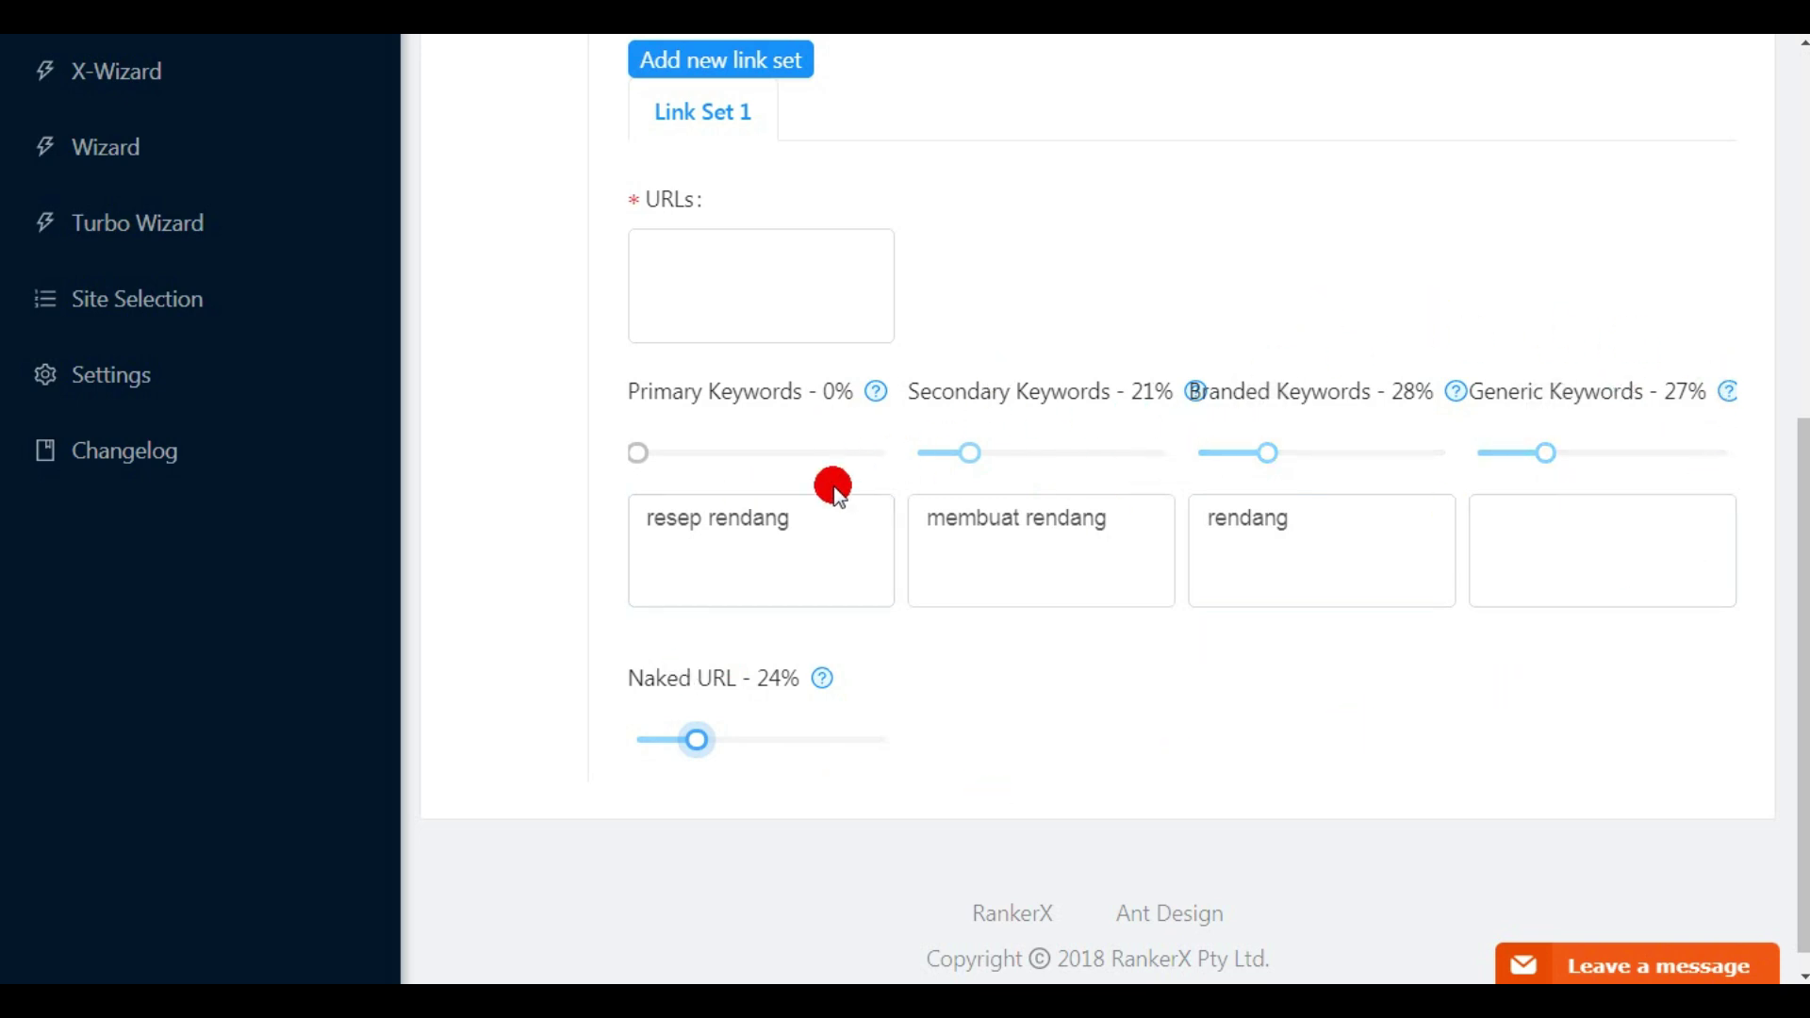
left_click(1495, 562)
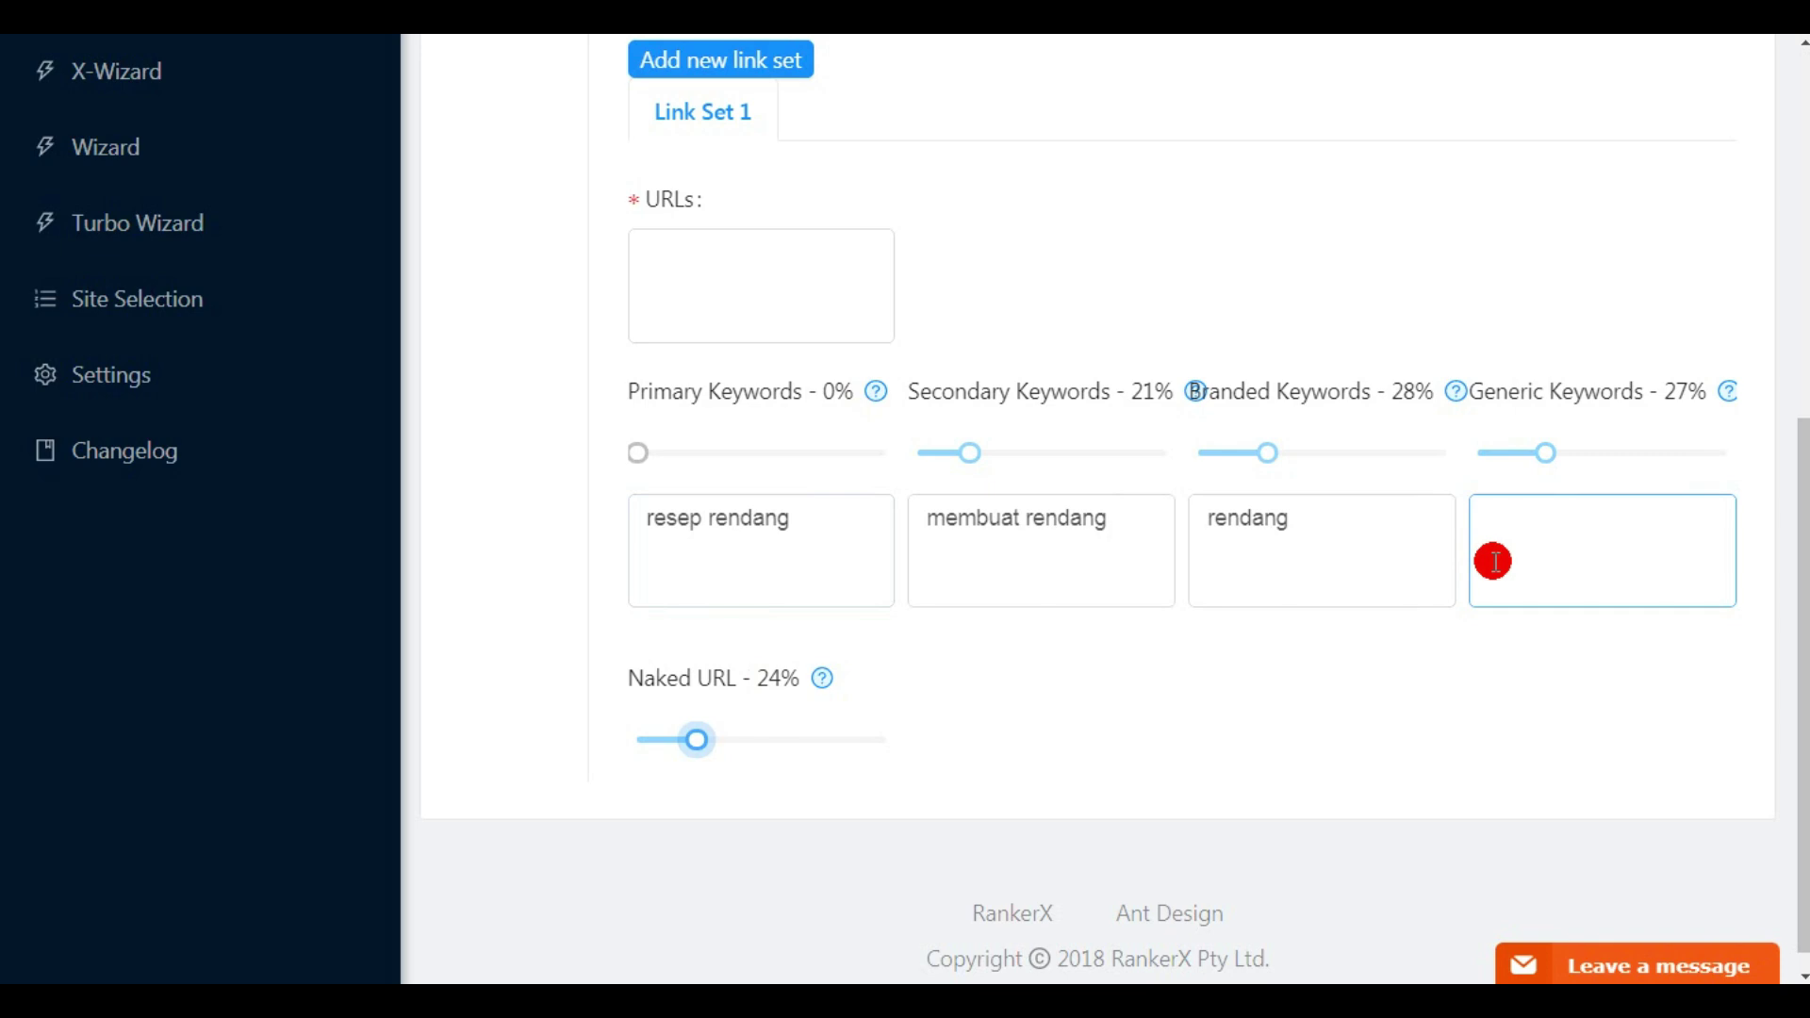
mouse_move(967, 456)
left_mouse_down()
mouse_move(932, 455)
mouse_move(958, 454)
left_mouse_up()
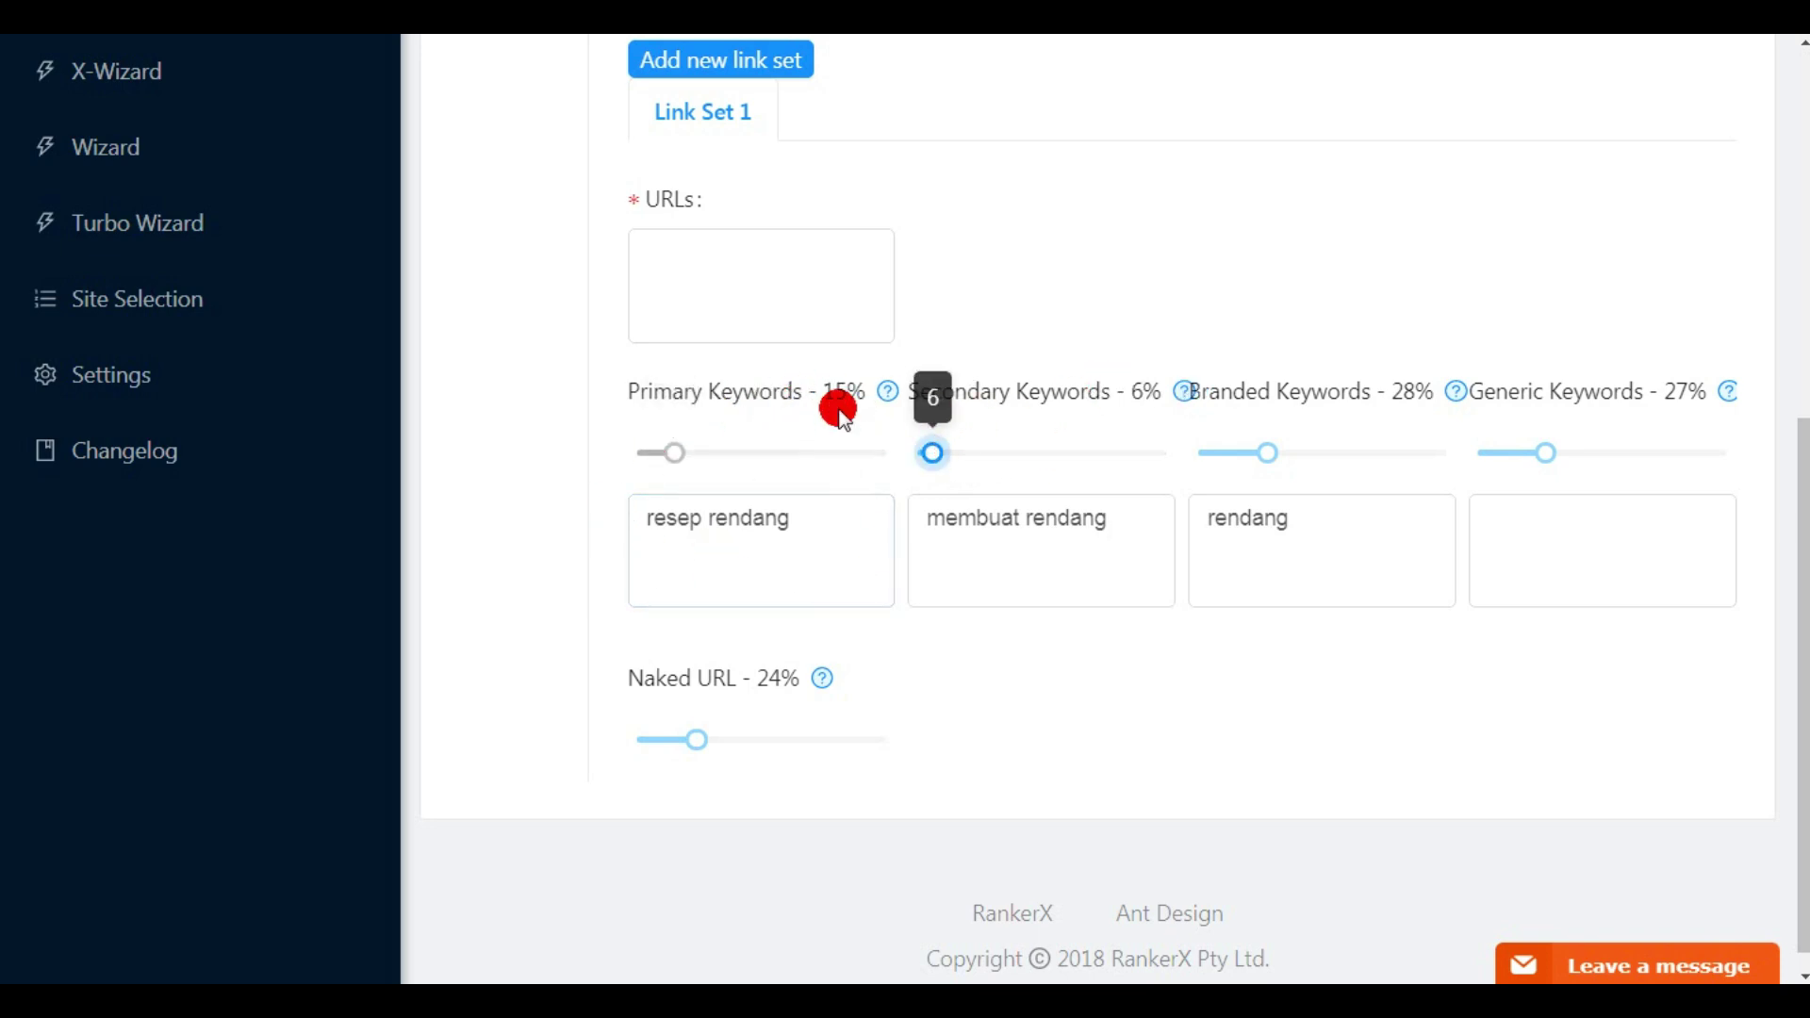
left_click(759, 509)
left_click(1219, 579)
left_click(1717, 392)
left_click(740, 571)
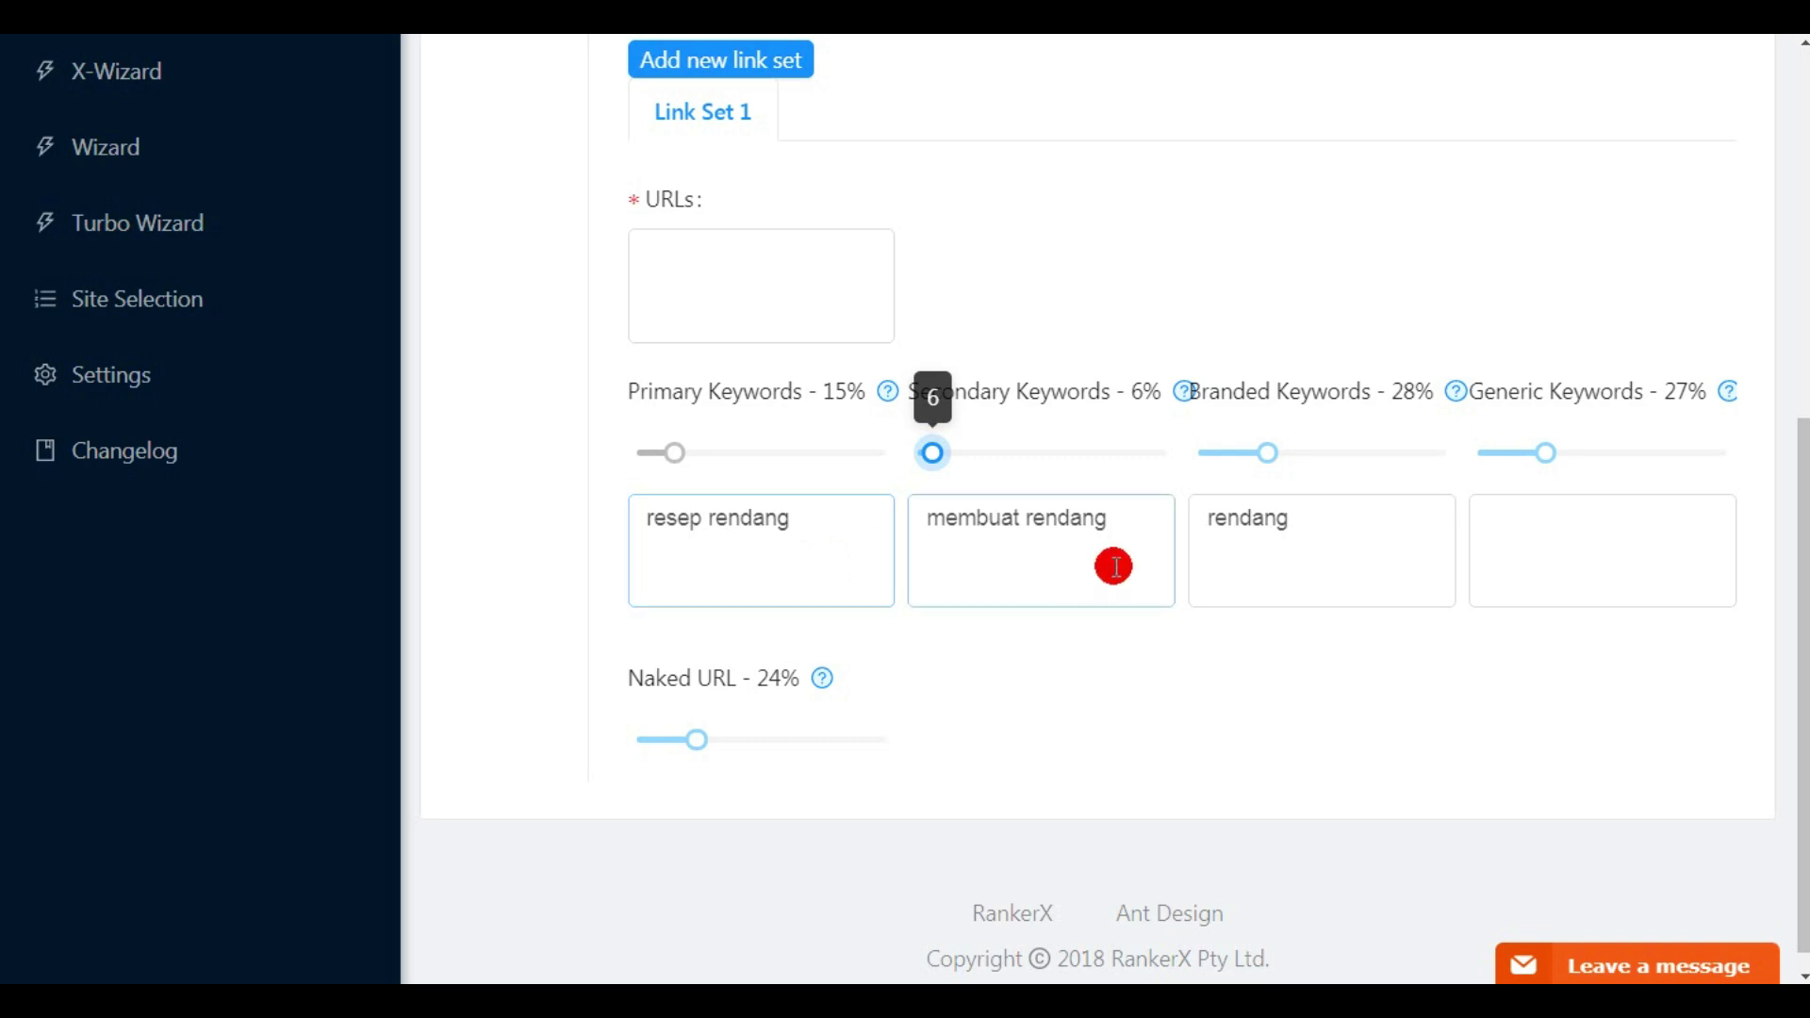
left_click(1254, 659)
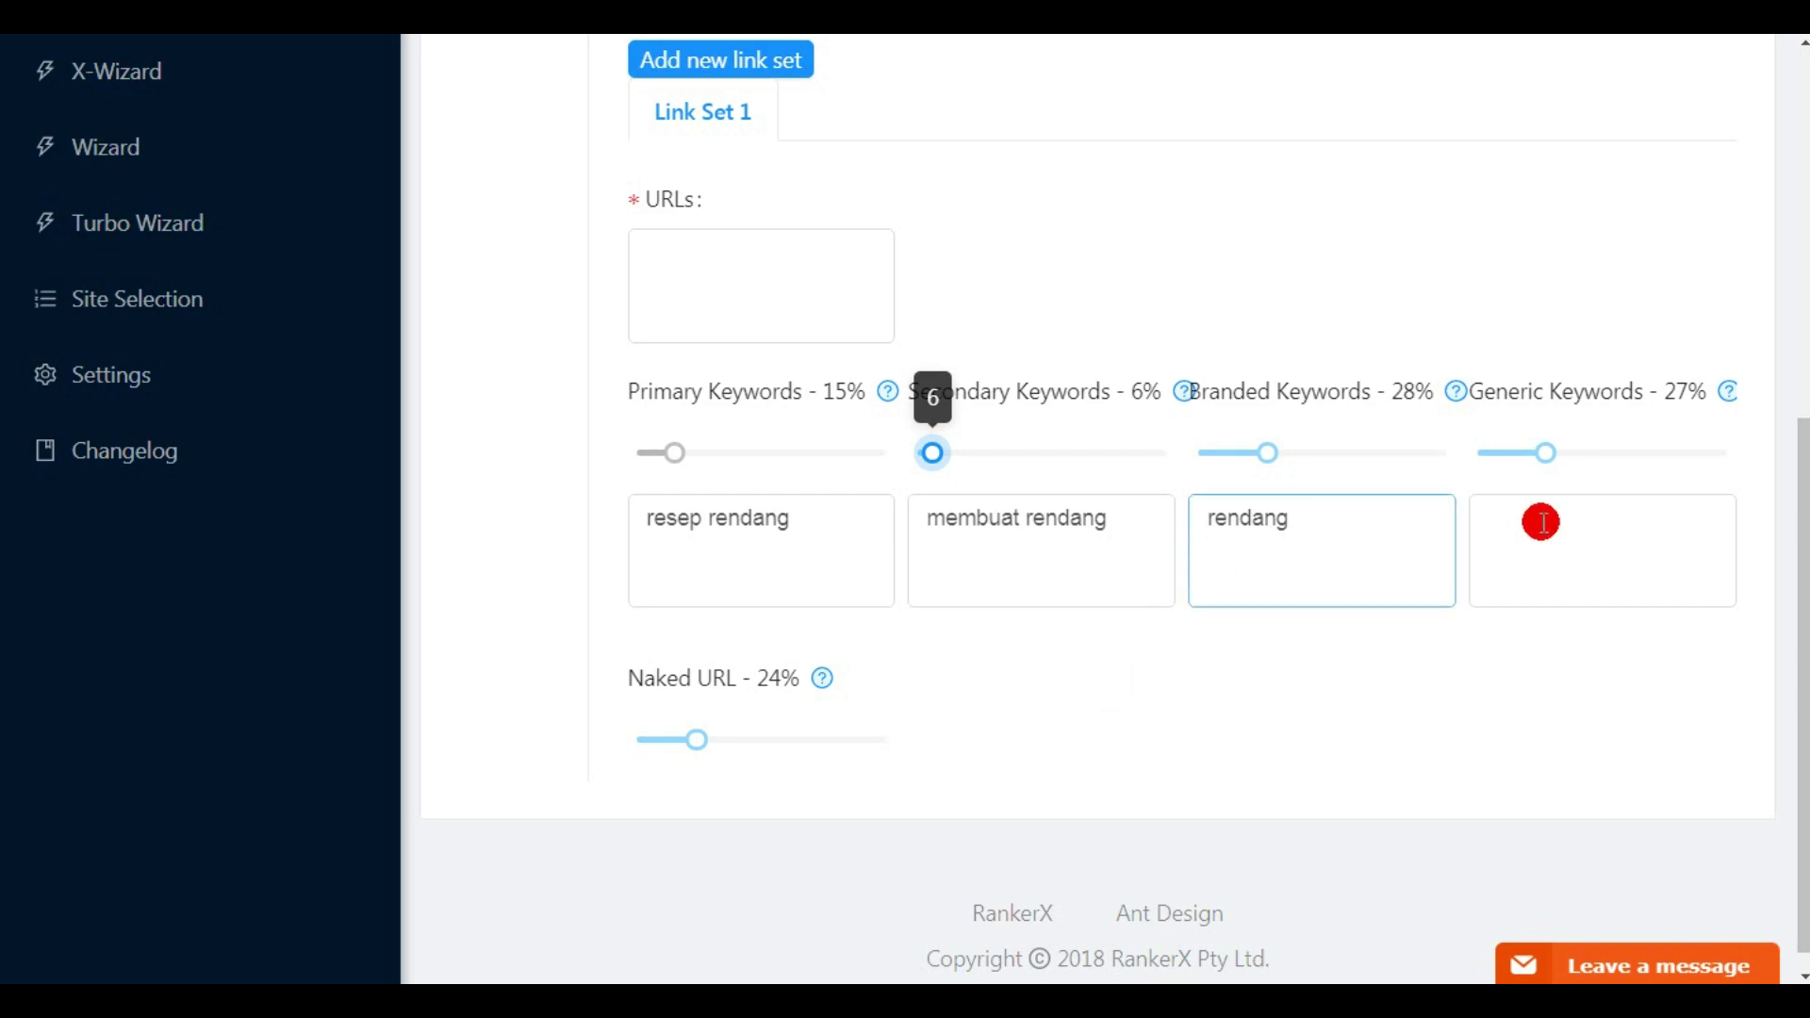
Open the wizard's Content settings and choose "indrak" as the Tier 1 content group.
left_click_drag(1798, 533, 1800, 593)
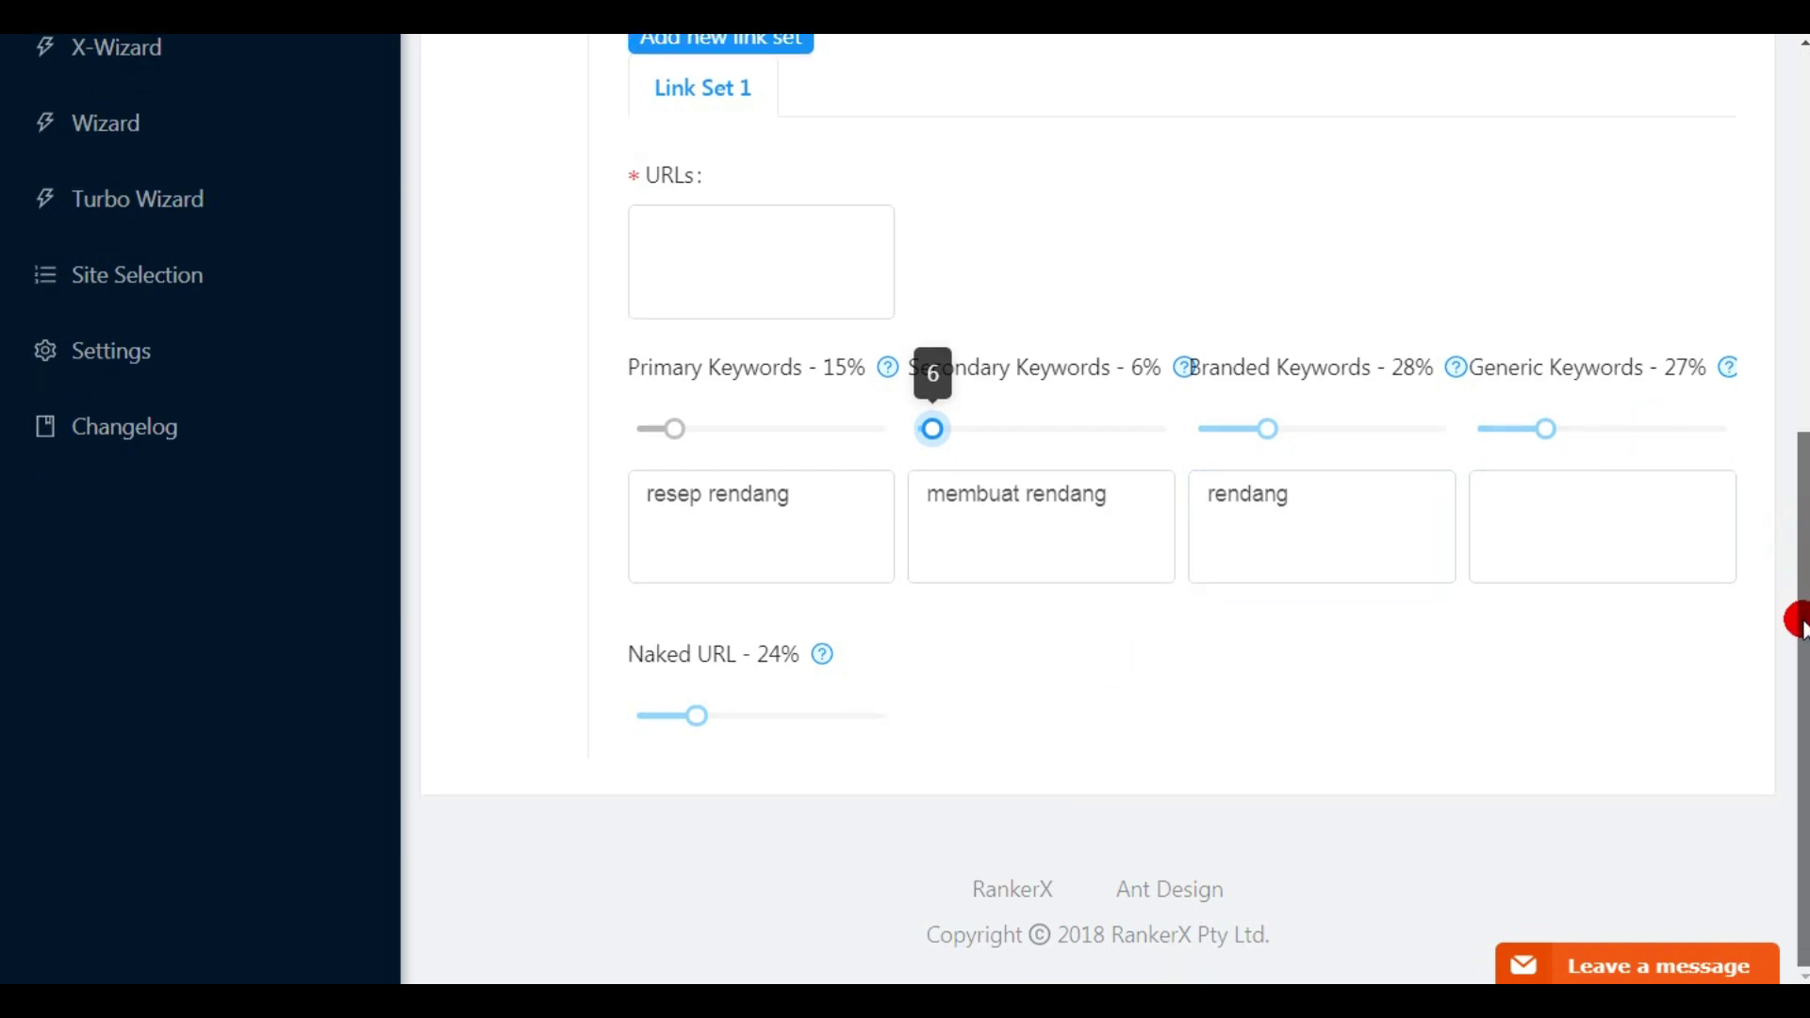
left_click_drag(1789, 517, 1741, 149)
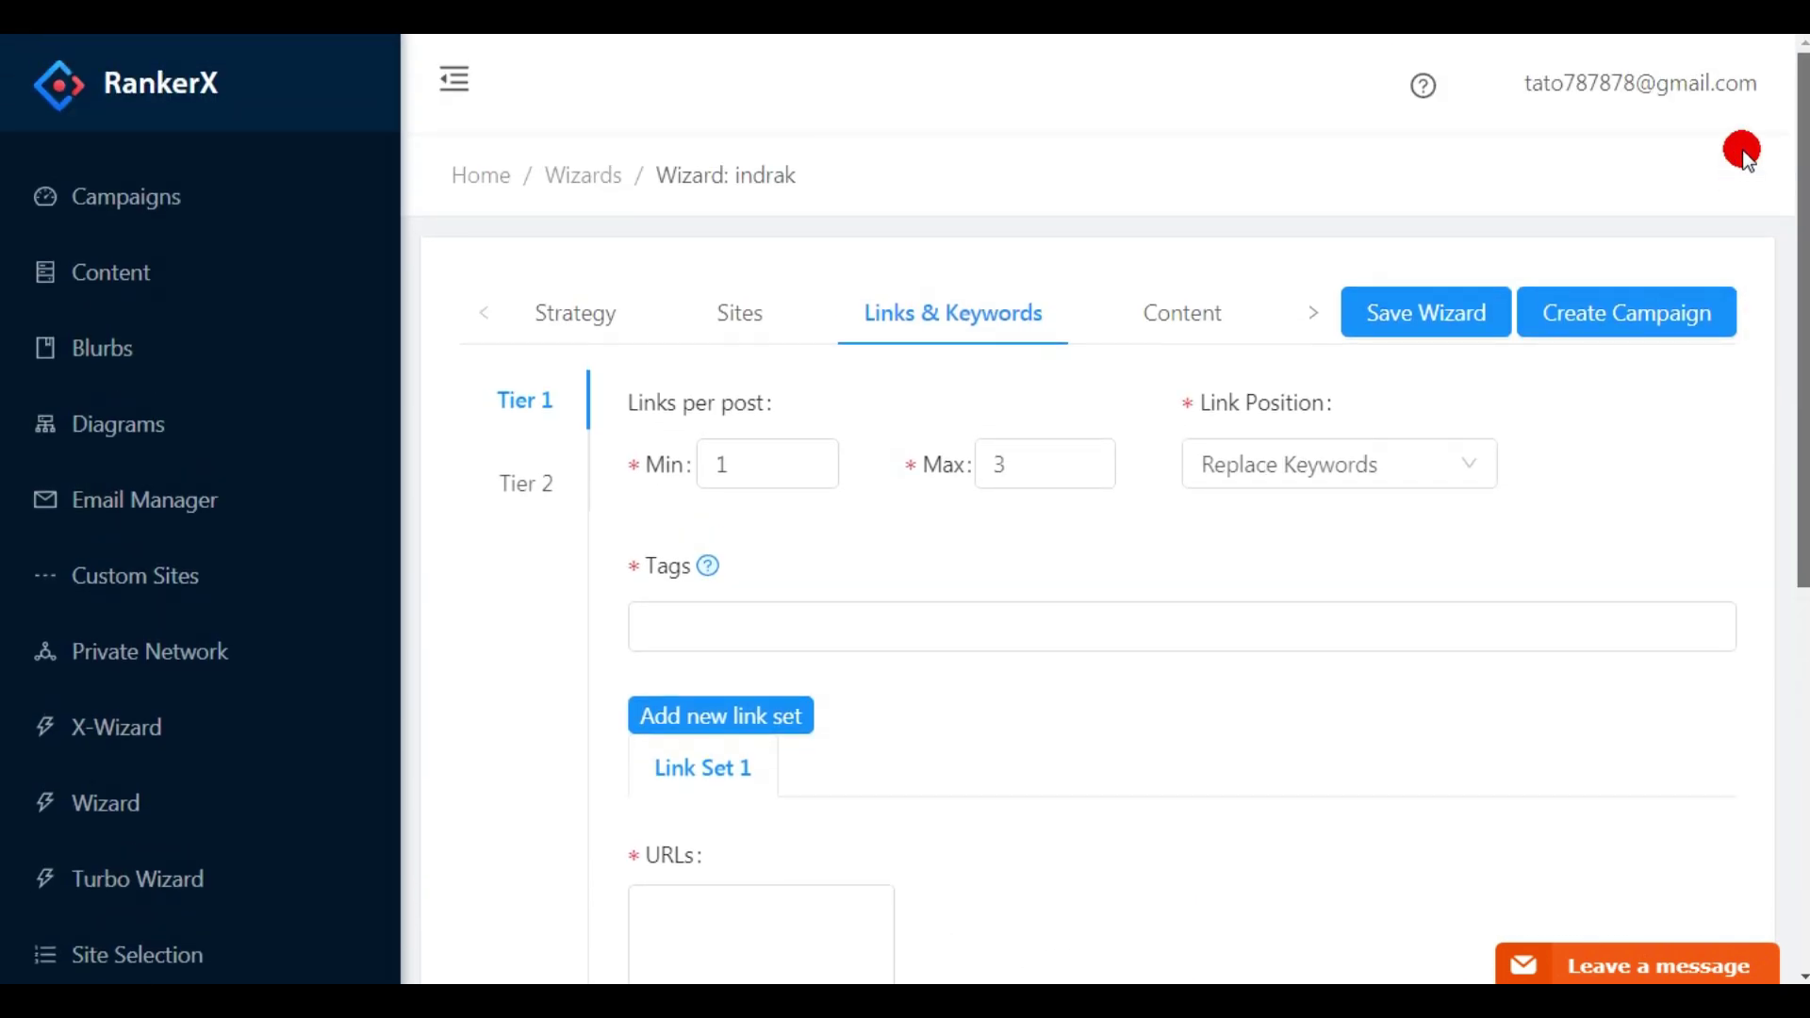
left_click(1186, 316)
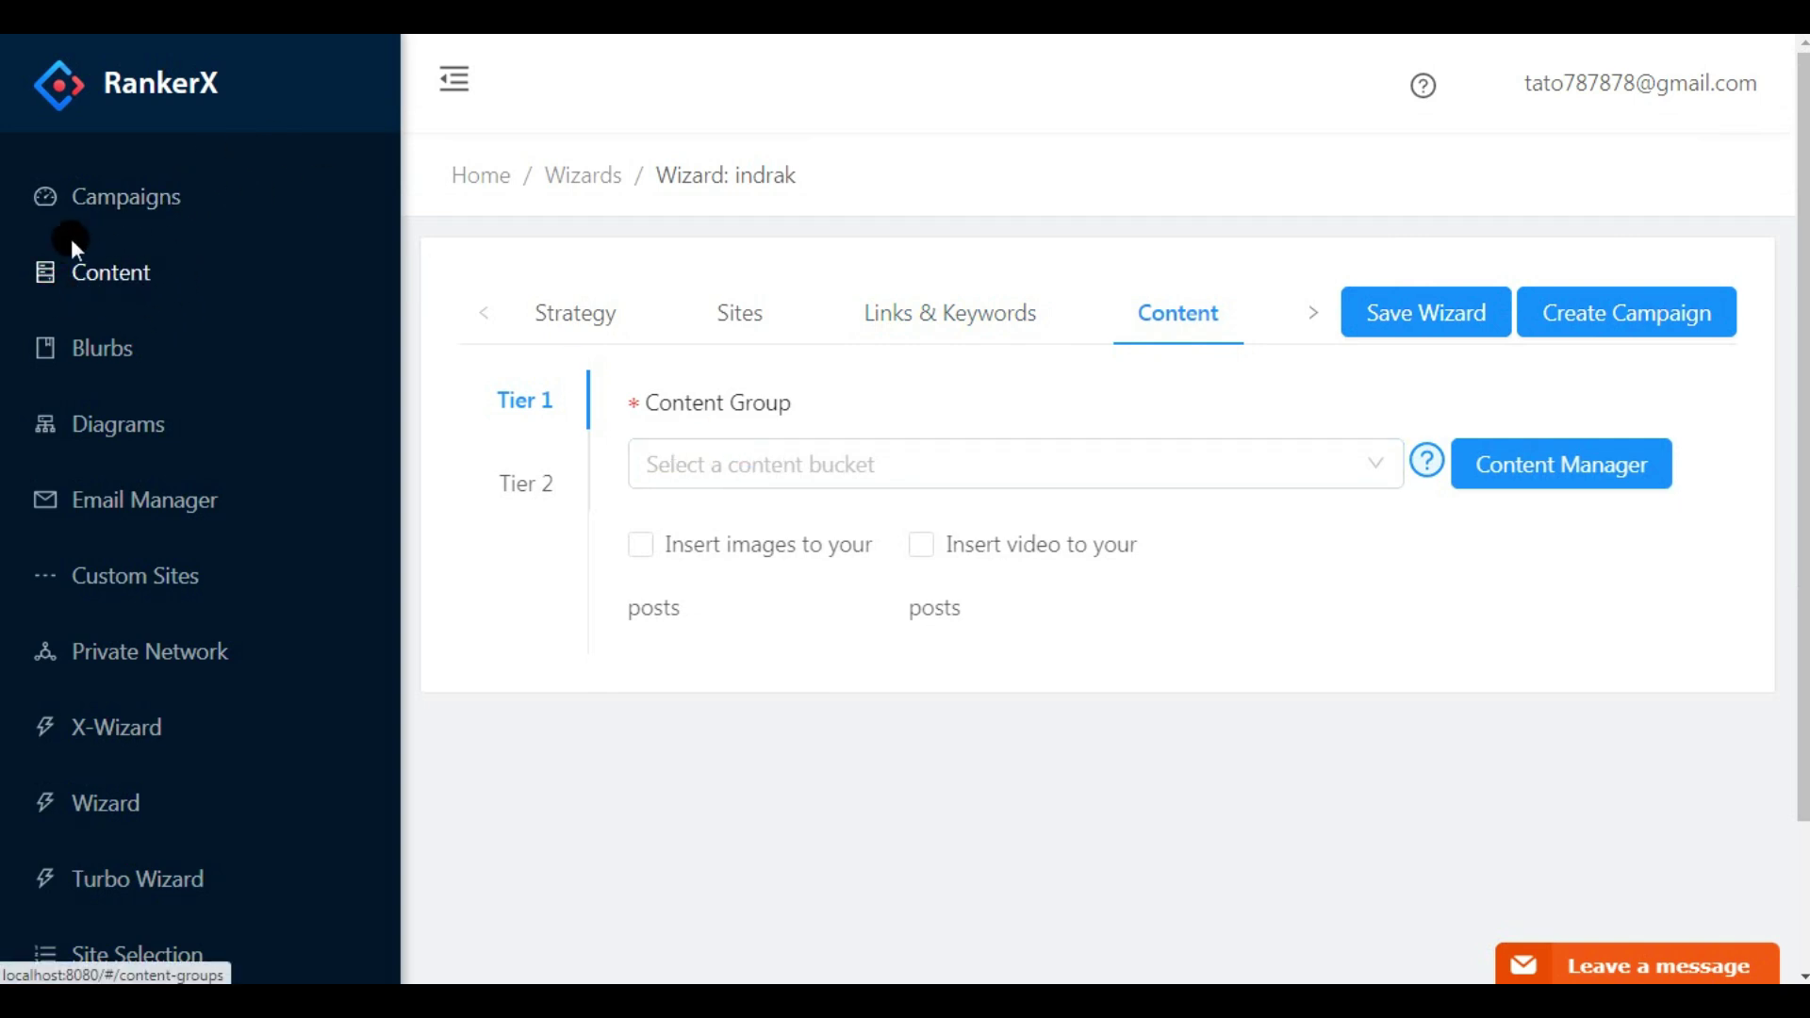
left_click(1363, 469)
left_click(689, 534)
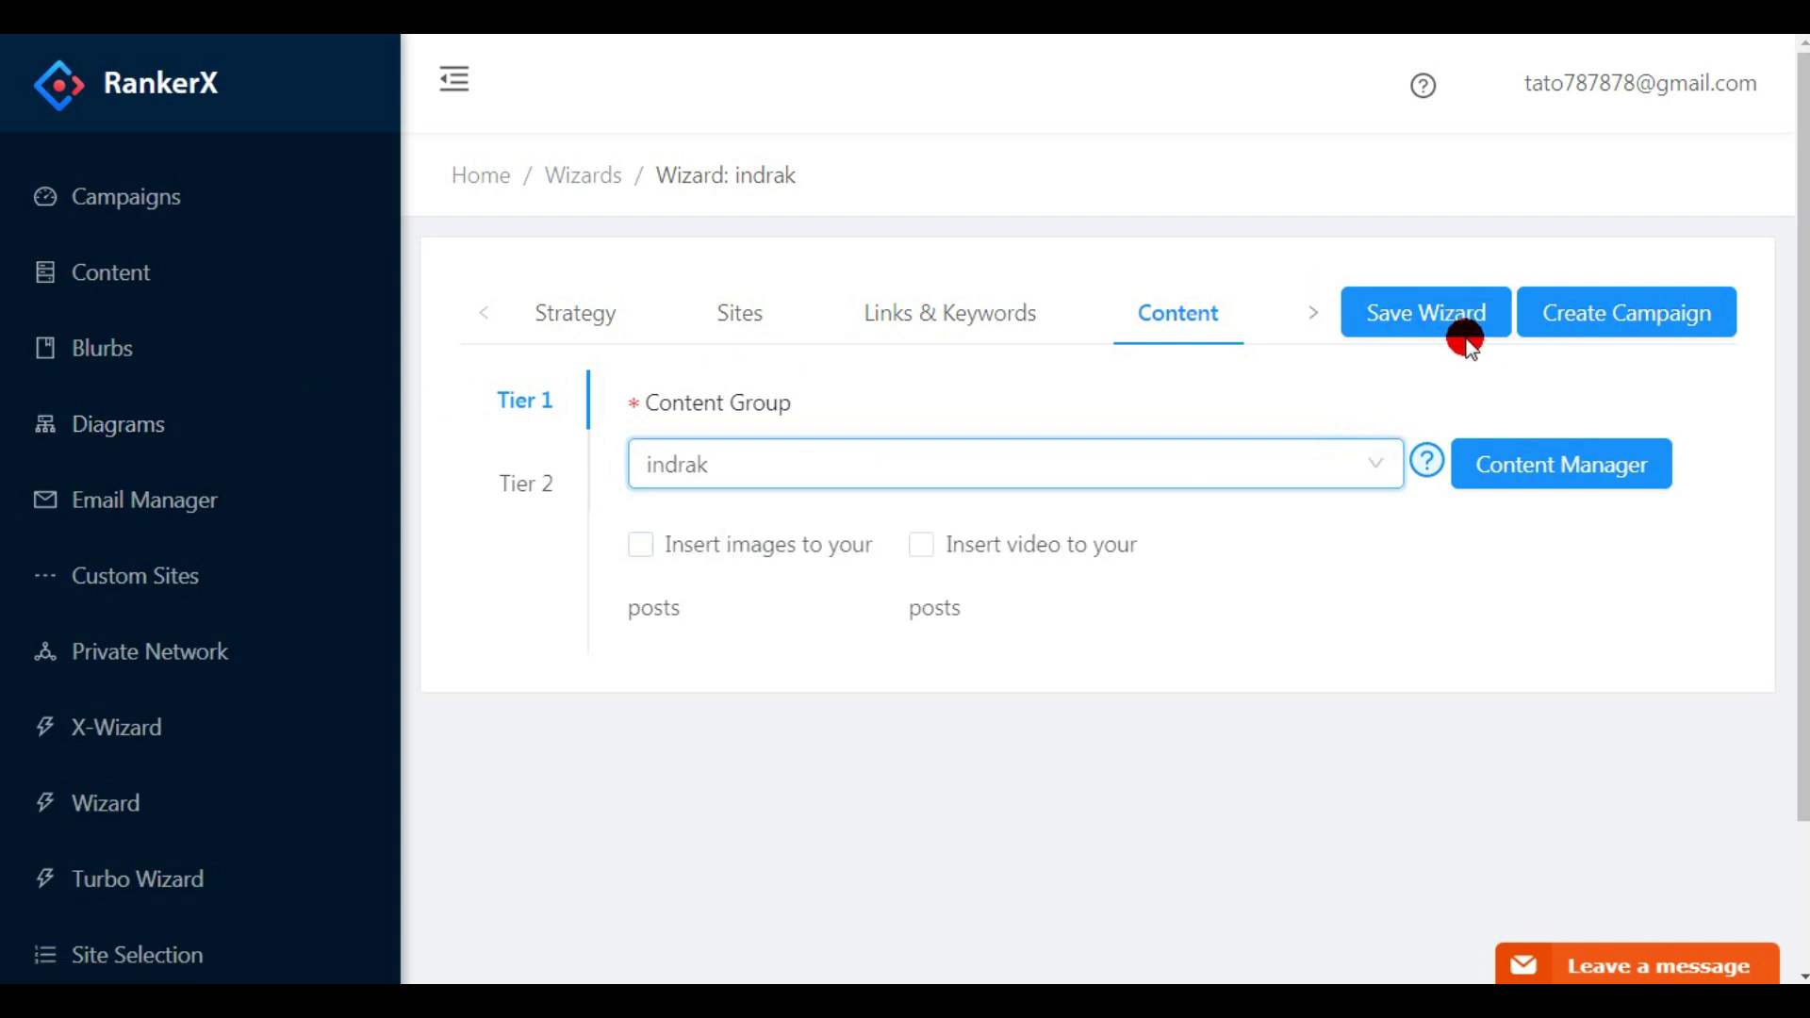
Open the wizard's Accounts settings and generate random first name, last name, username and password information.
left_click(1309, 319)
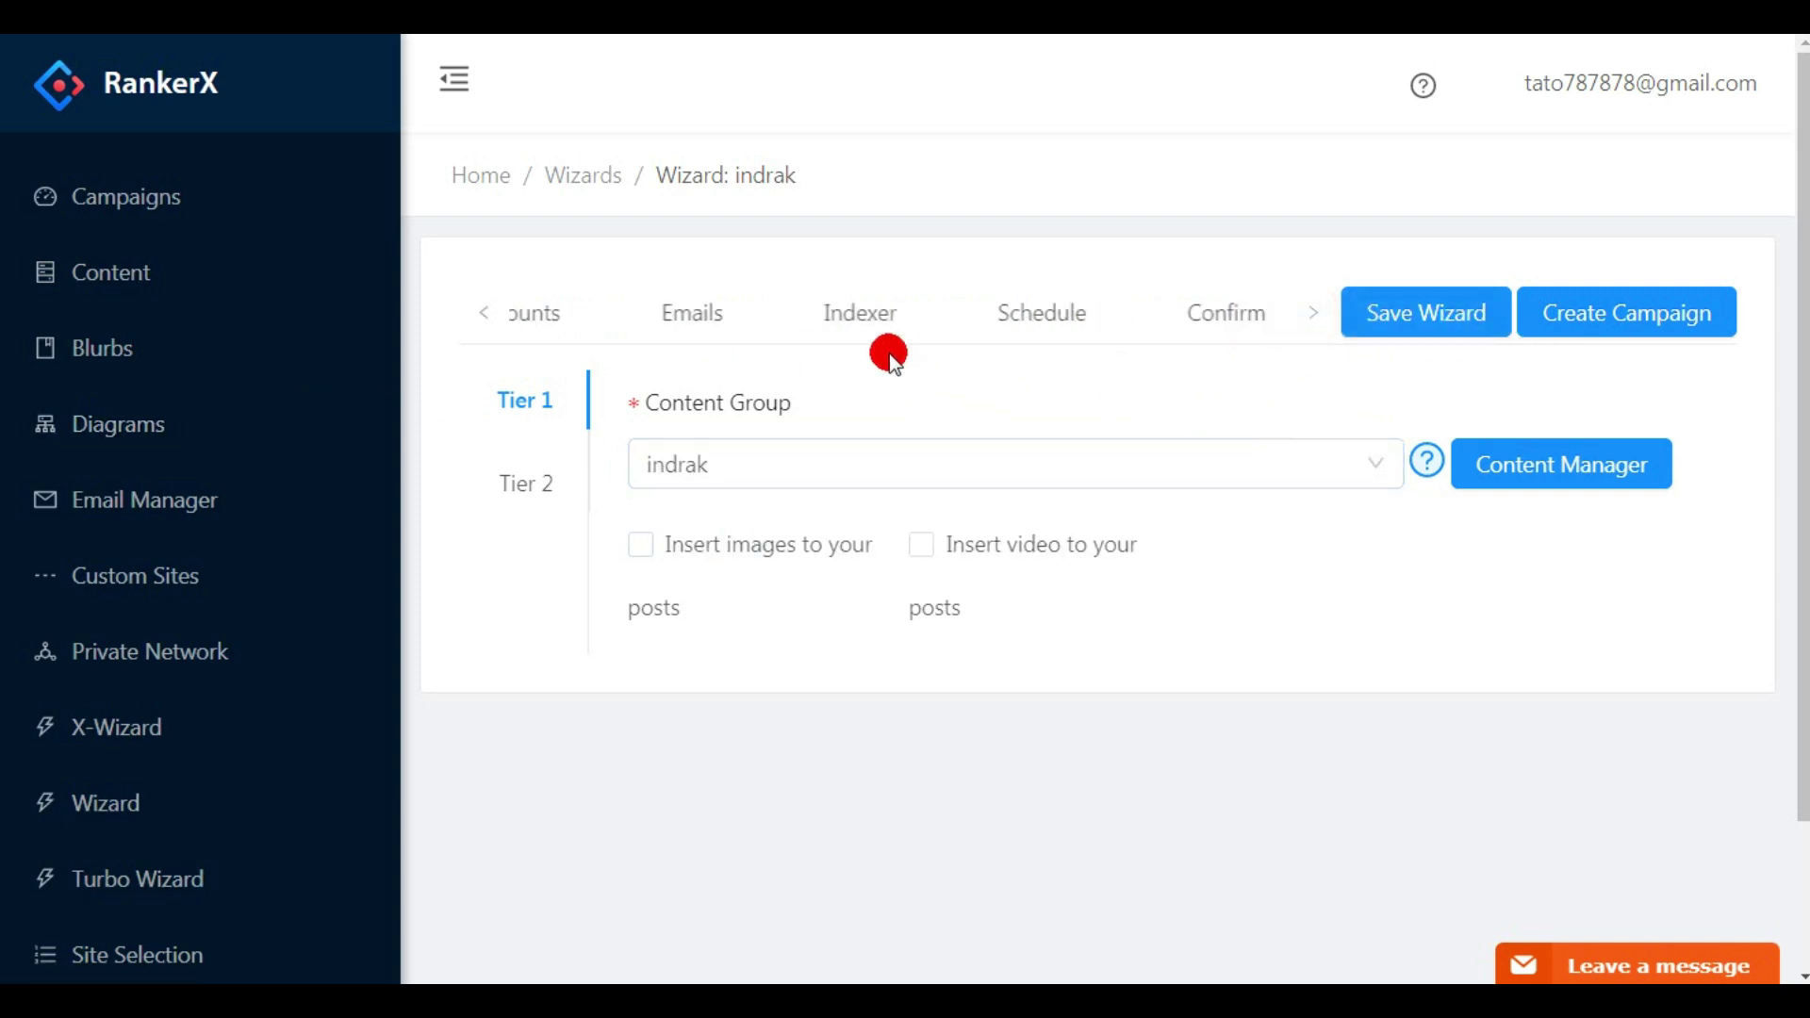
left_click(480, 322)
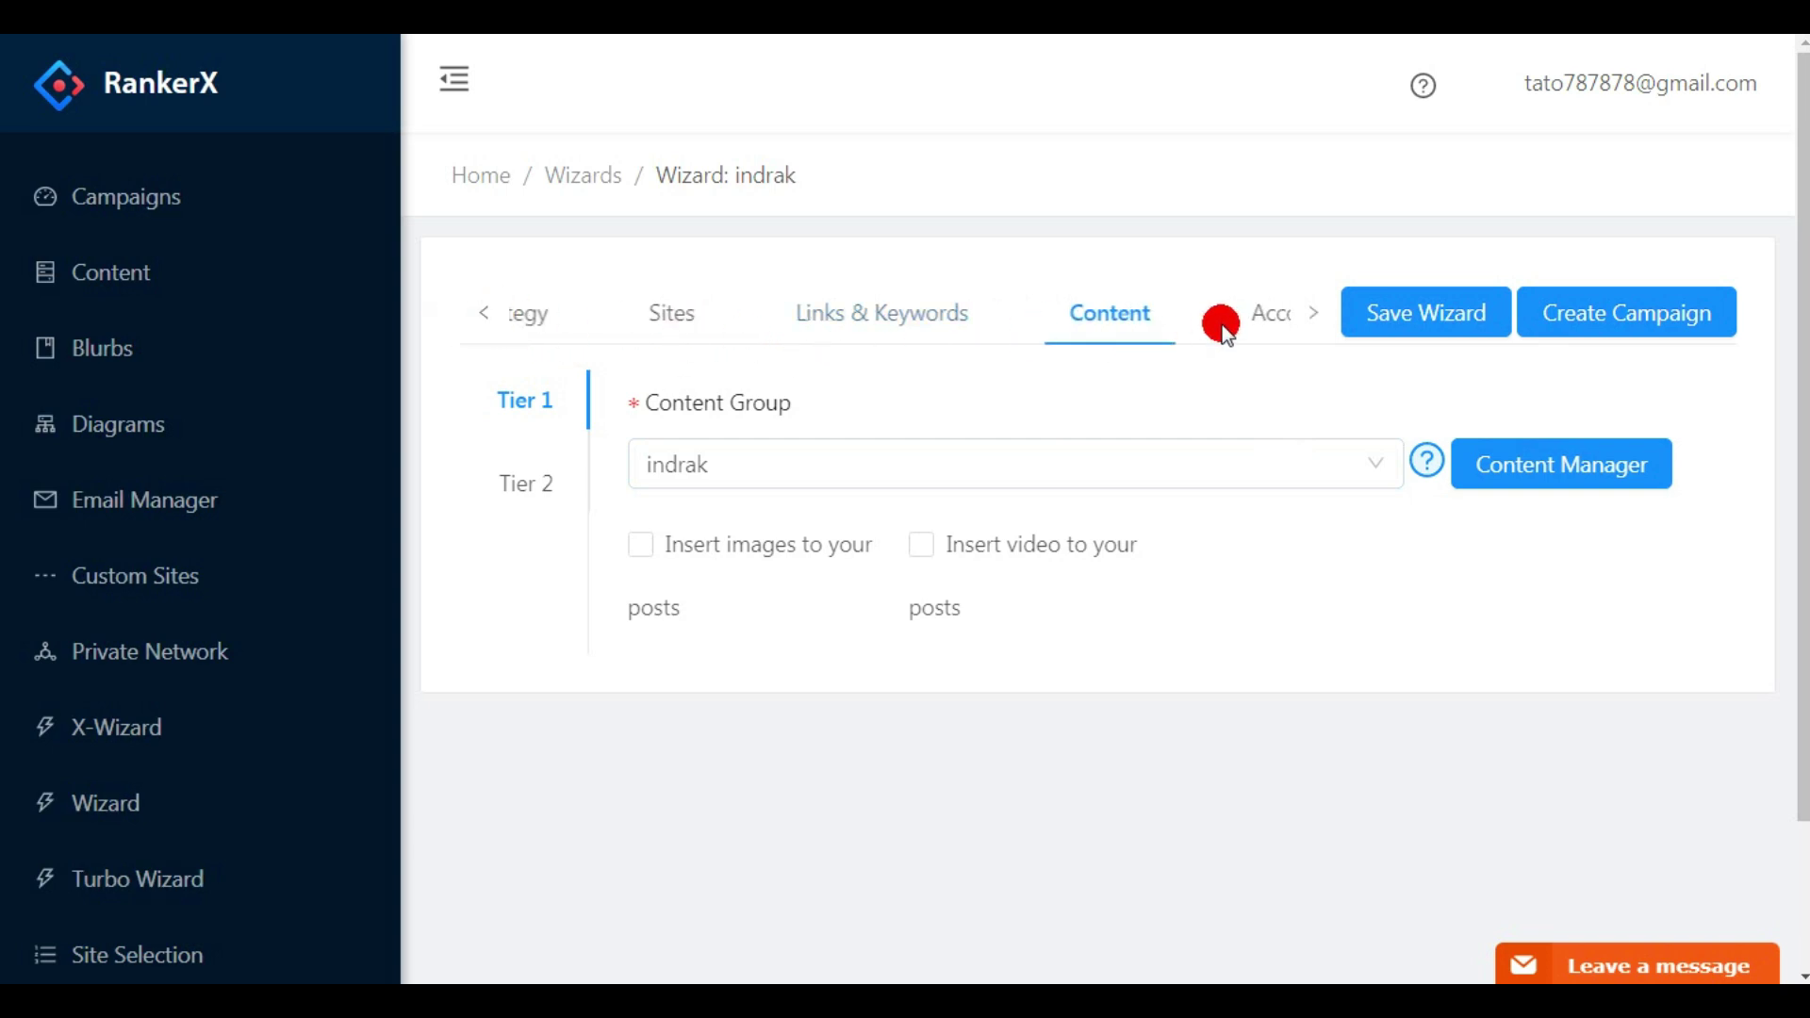
left_click(1258, 335)
left_click(852, 465)
left_click(838, 405)
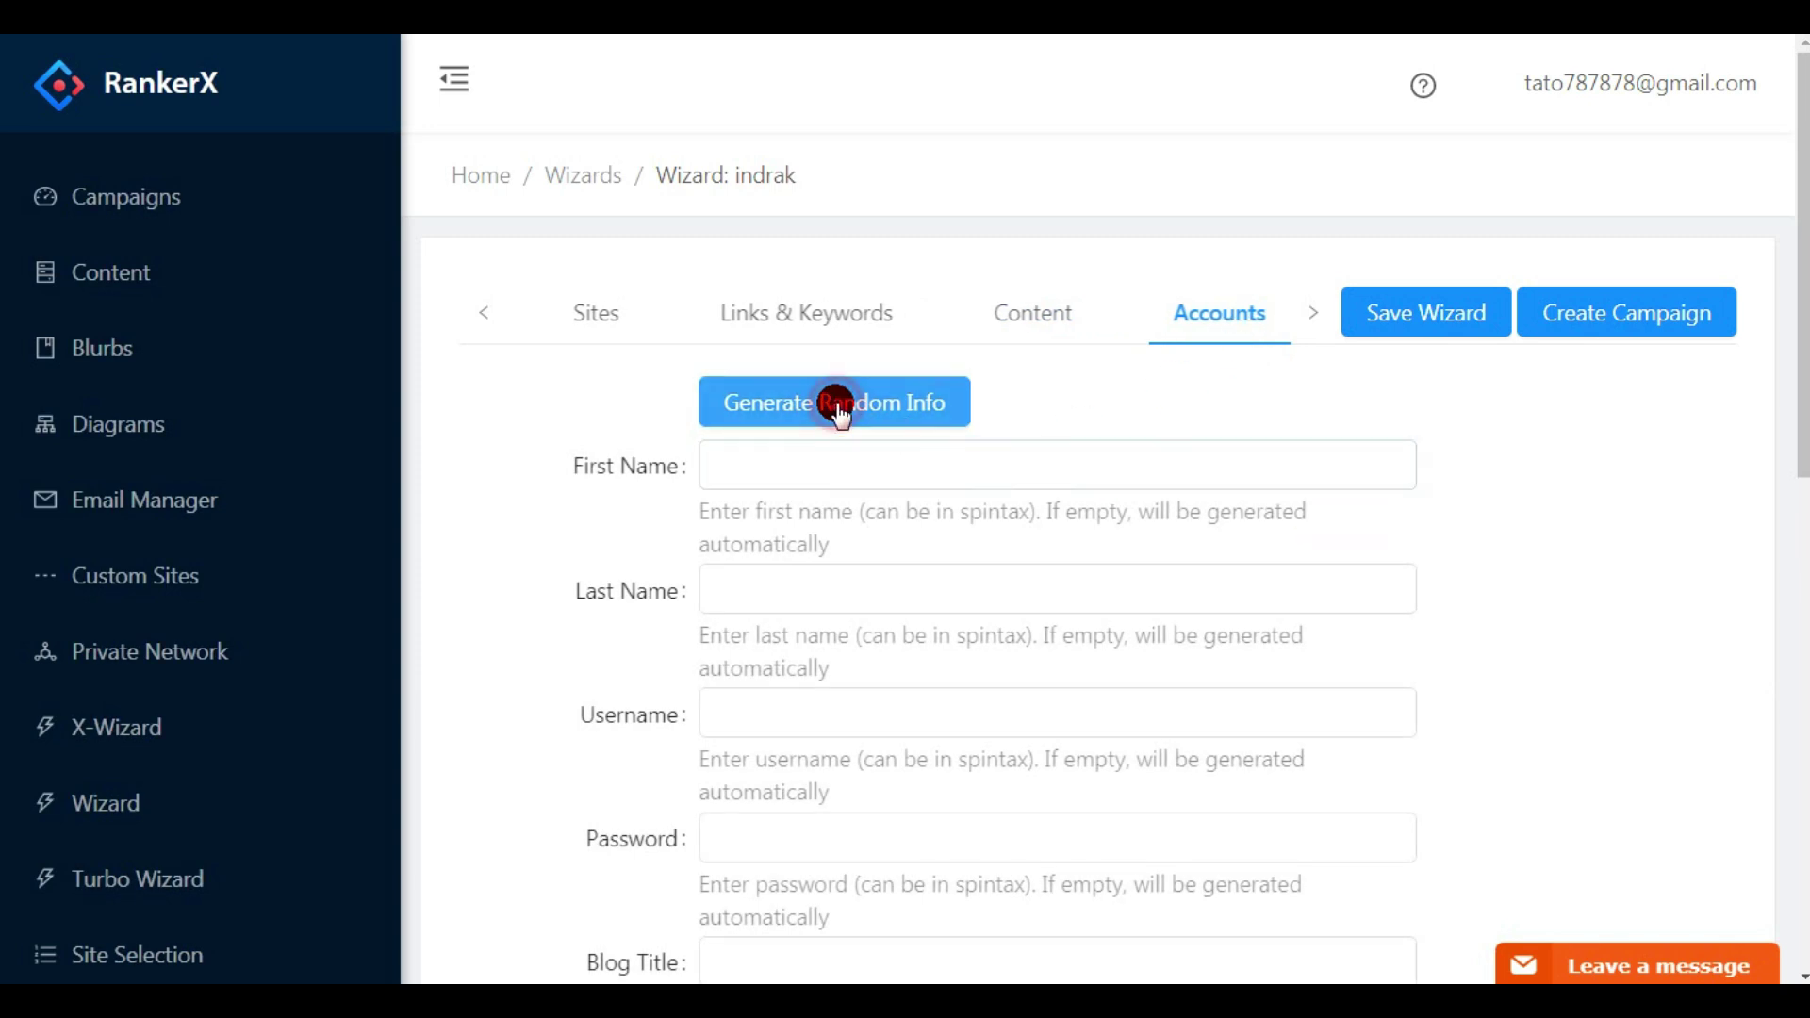
left_click(1113, 607)
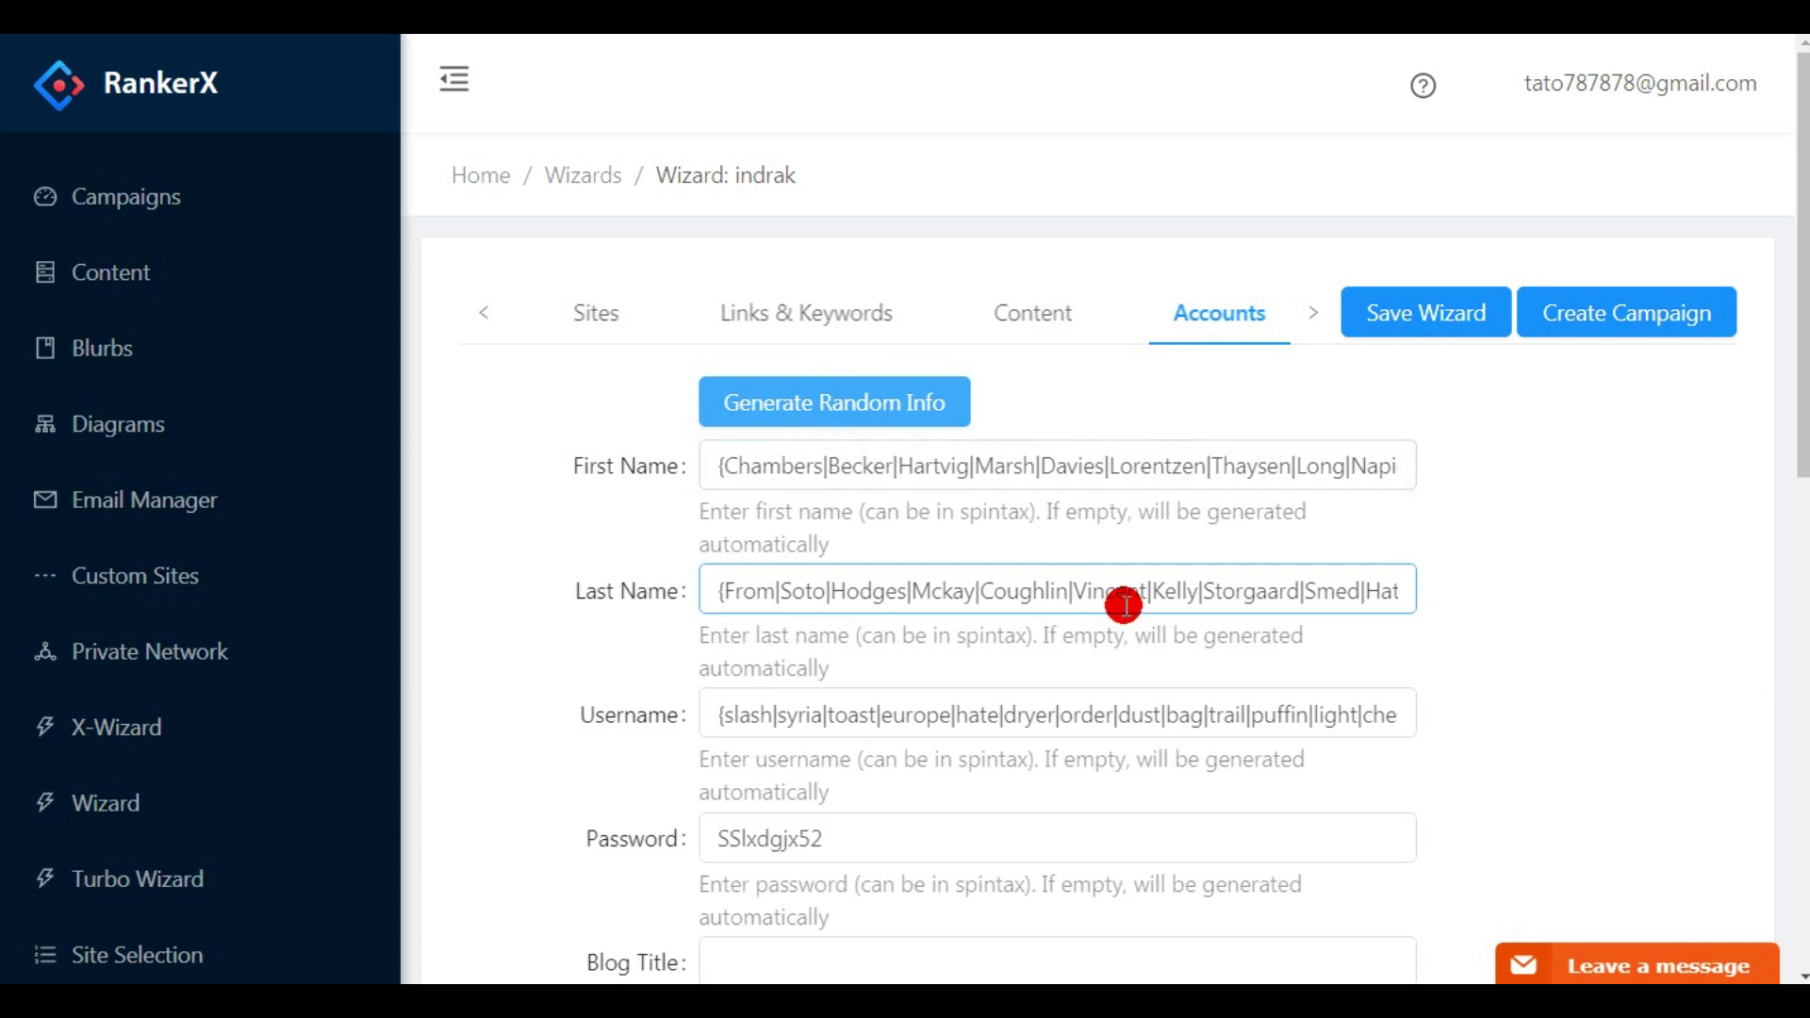
Examine the Tier 1 and Tier 2 account group options and the link diagram in the Accounts settings.
left_click_drag(1797, 428, 1798, 775)
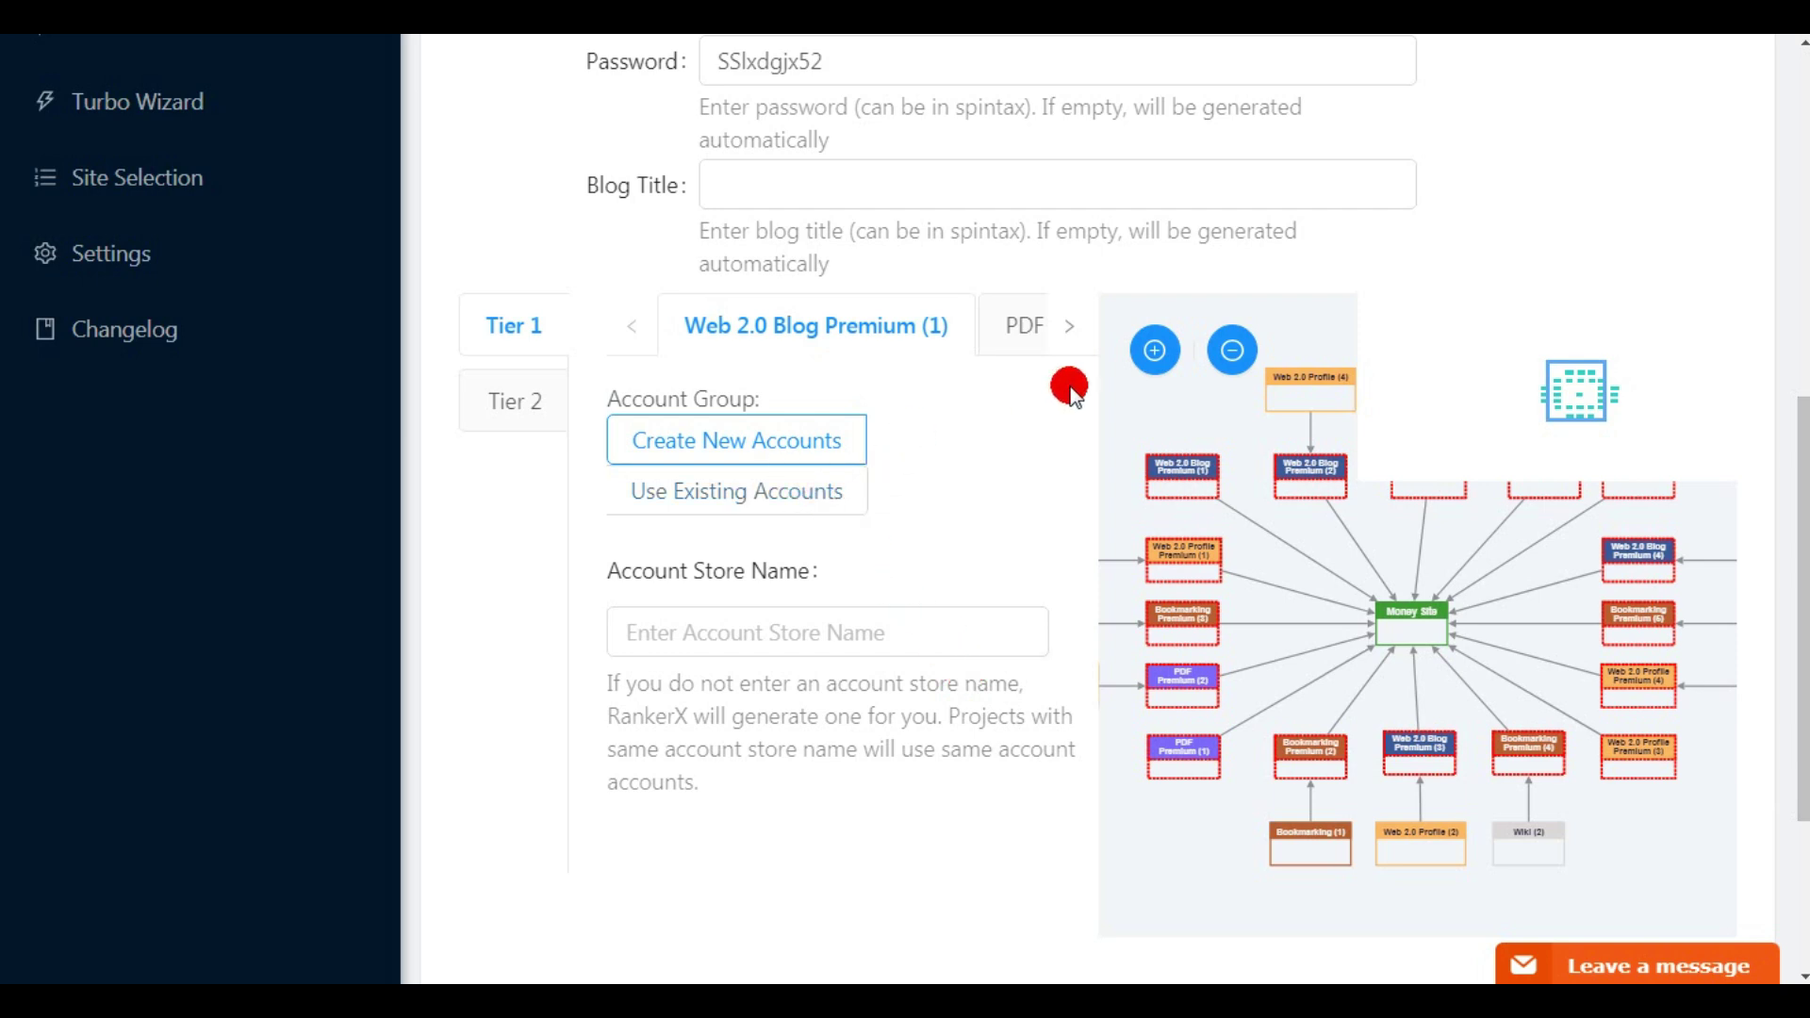
left_click(495, 398)
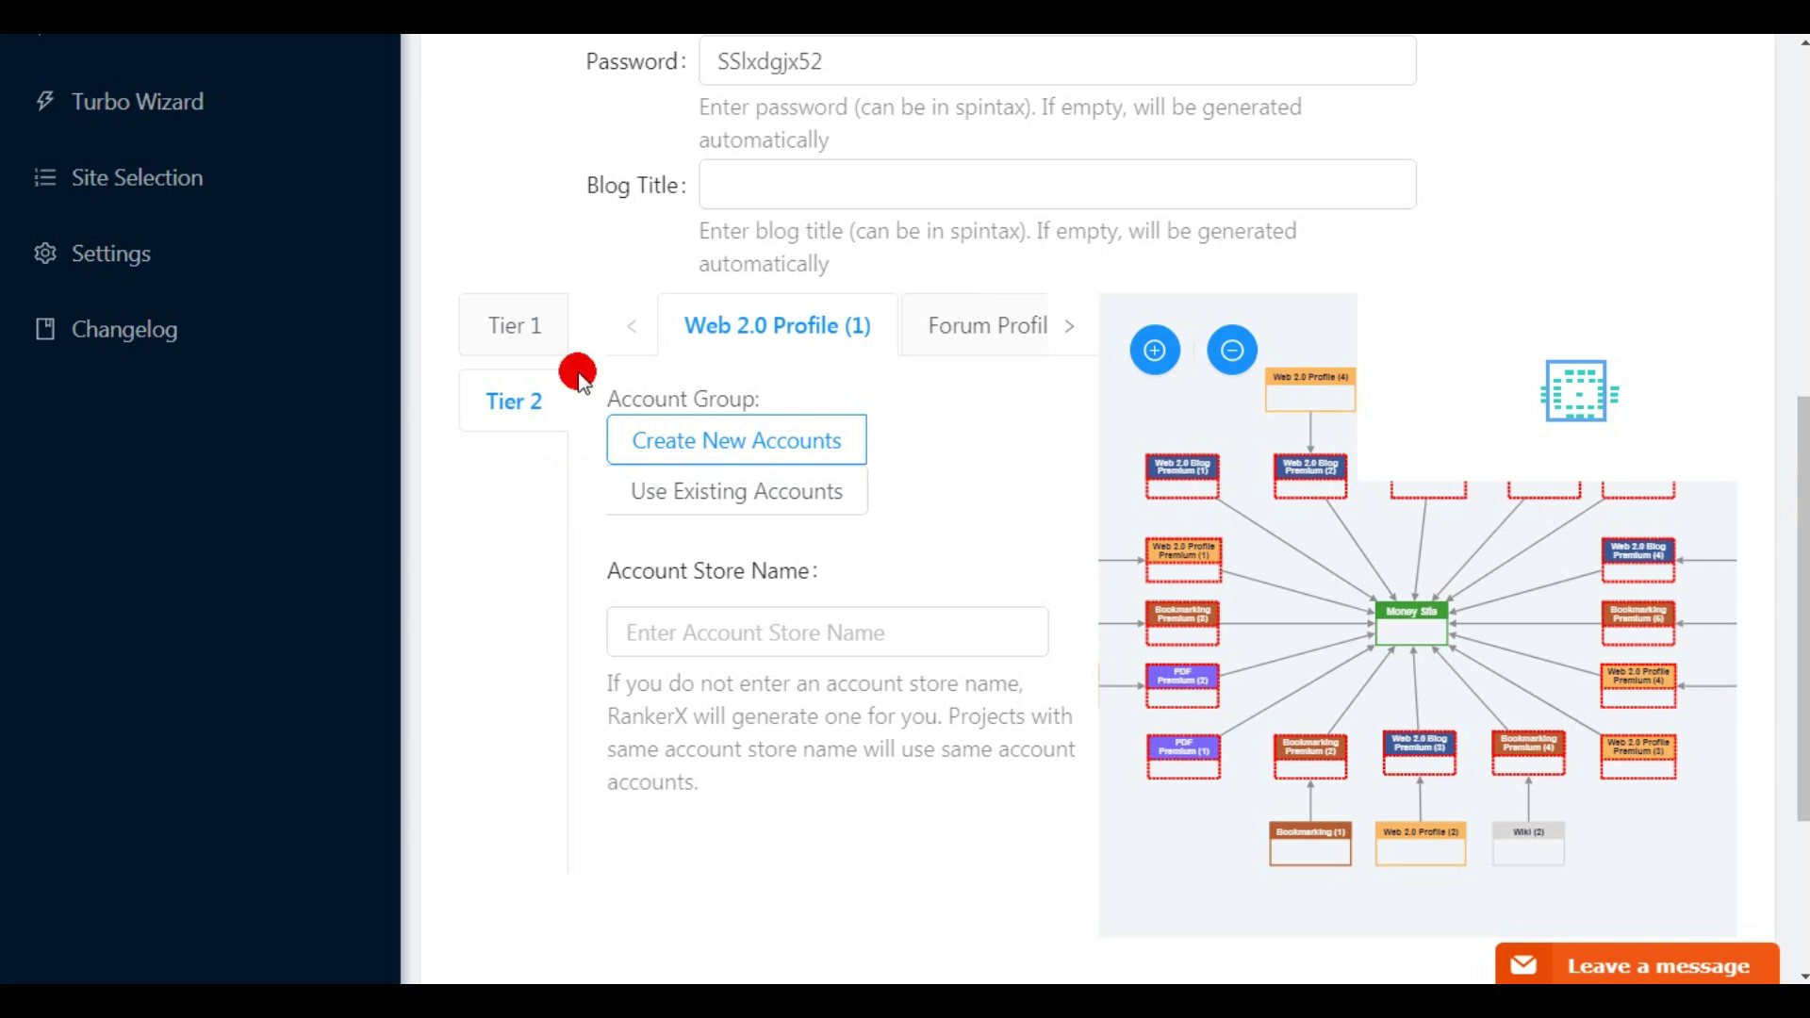
left_click(506, 330)
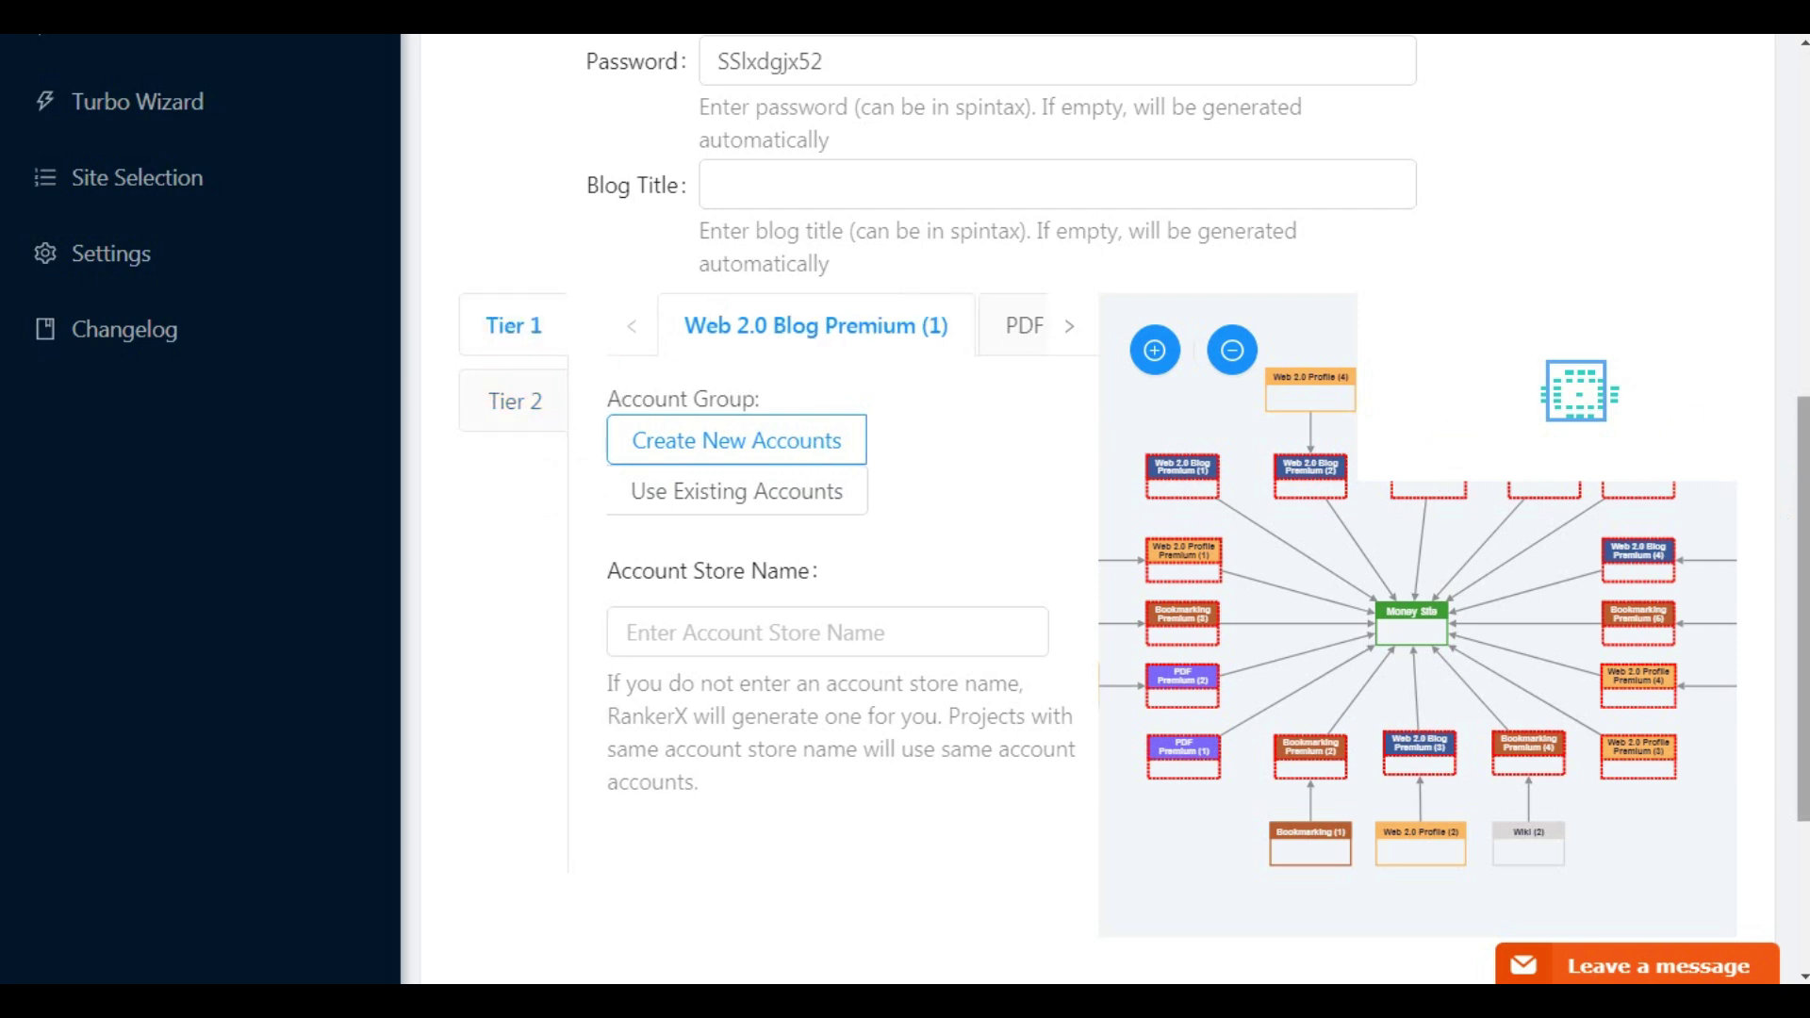
left_click_drag(1803, 417, 1804, 363)
left_click(786, 527)
left_click(1297, 285)
left_click(952, 386)
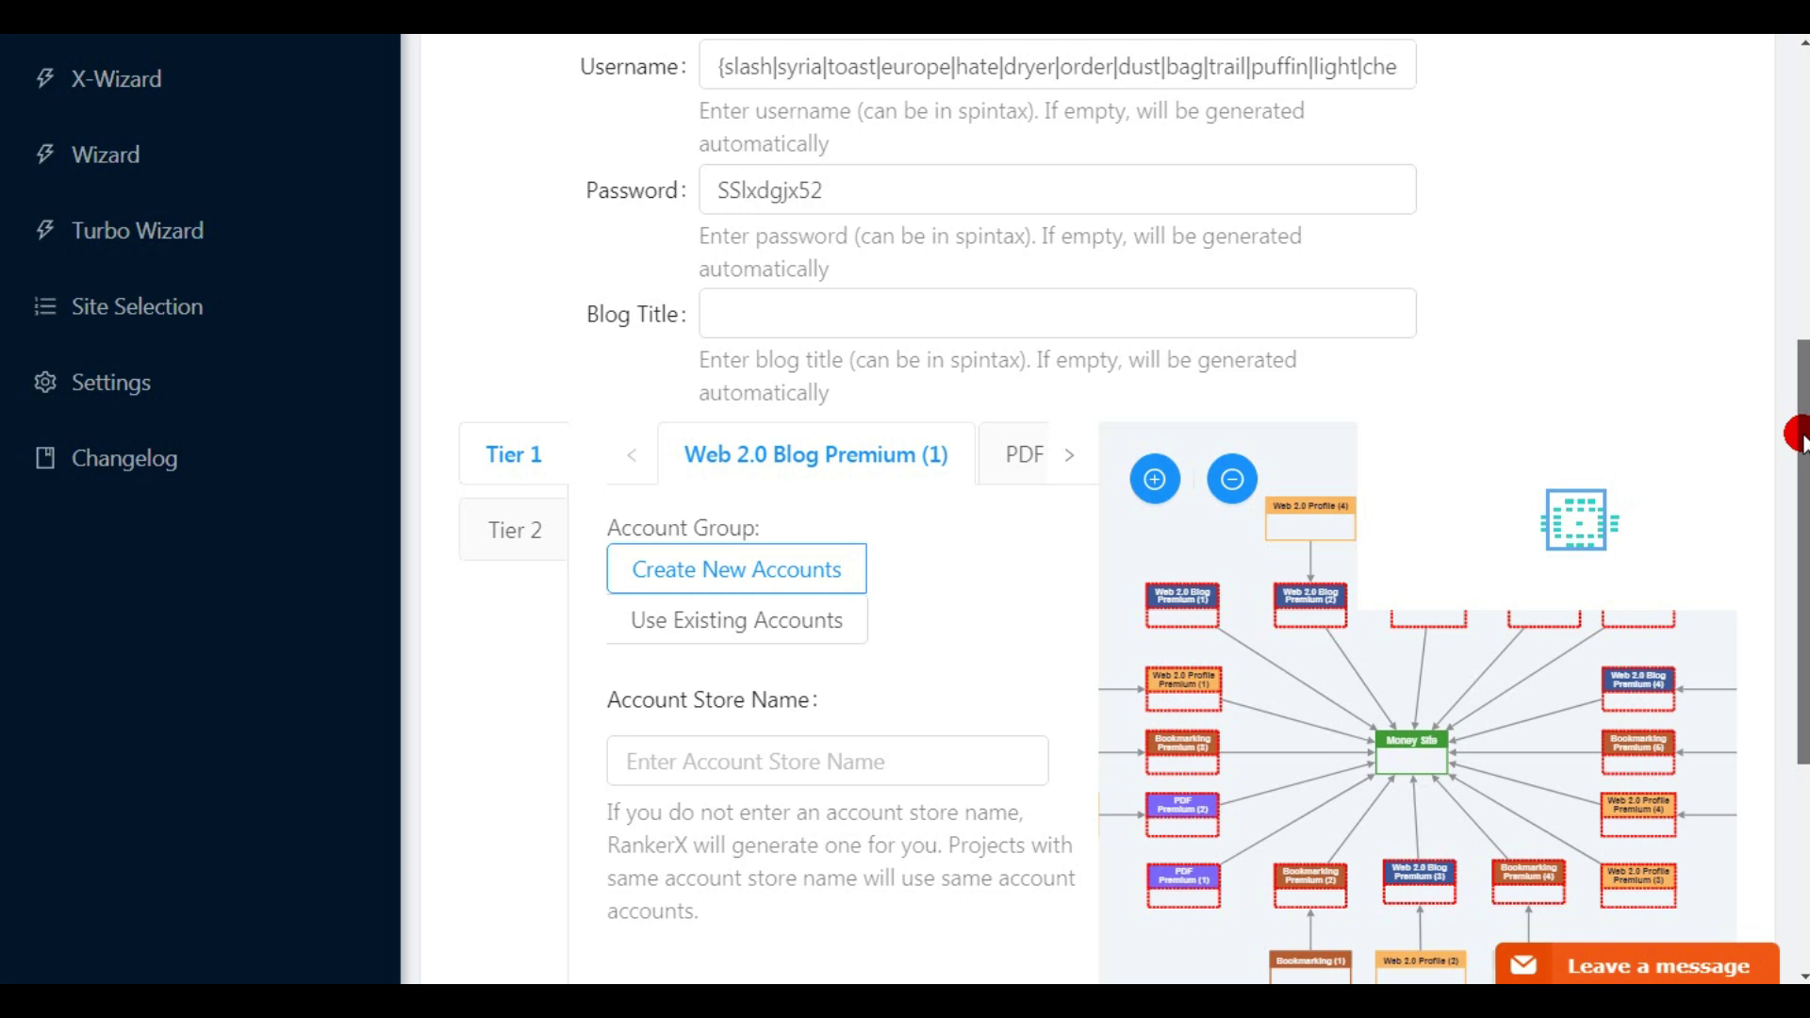
Set the wizard's email account source to Manual, download a RankerX Mail account and review its filled-in server details.
left_click_drag(1797, 436, 1789, 129)
left_click(1315, 315)
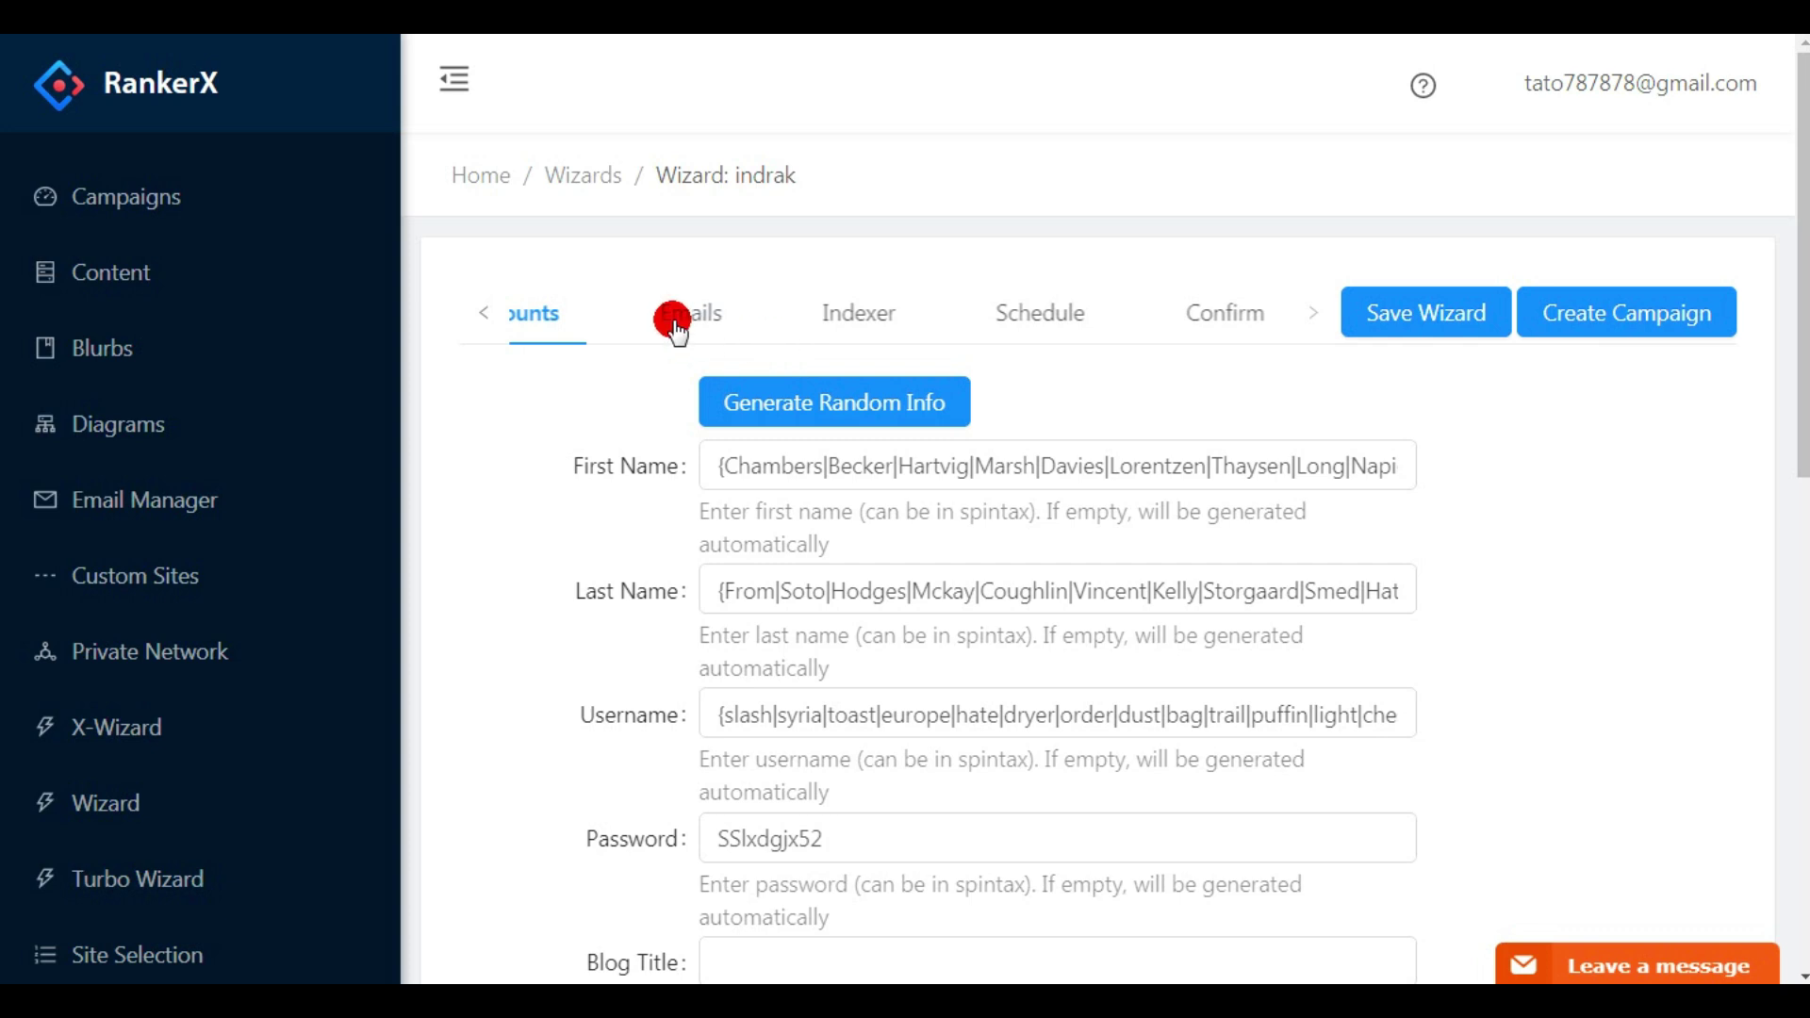
left_click(679, 321)
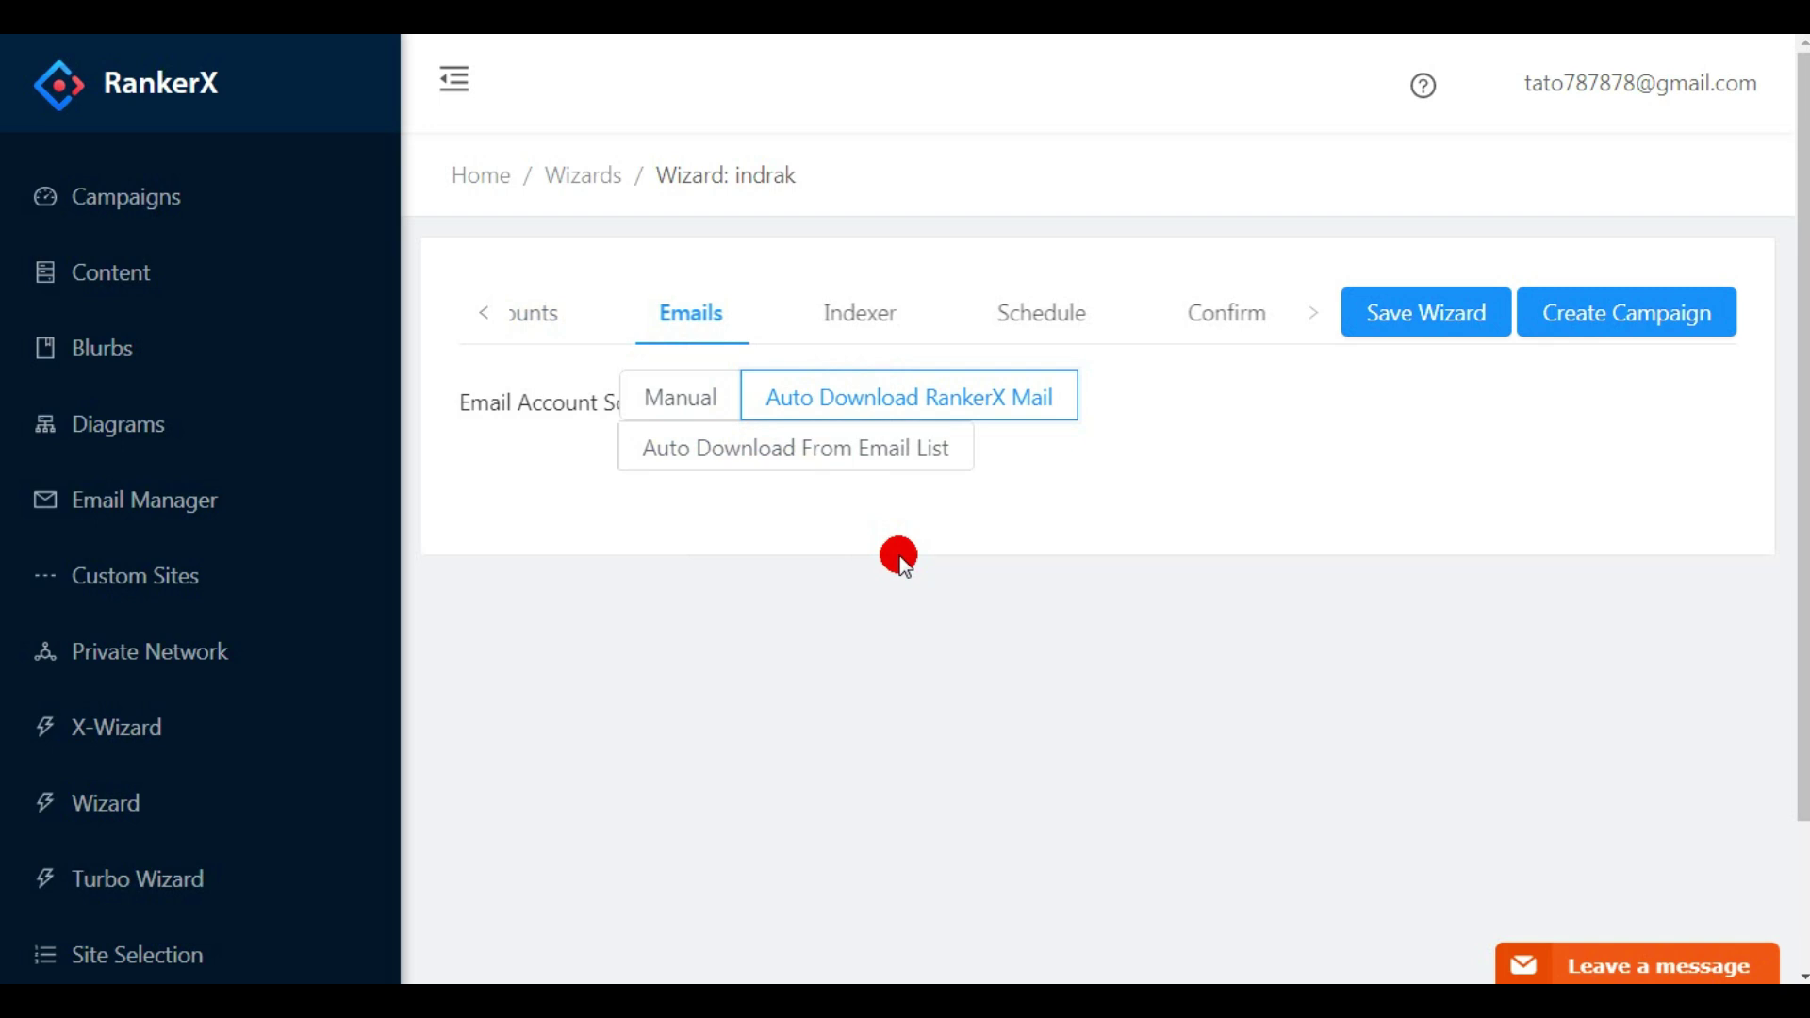
left_click(678, 395)
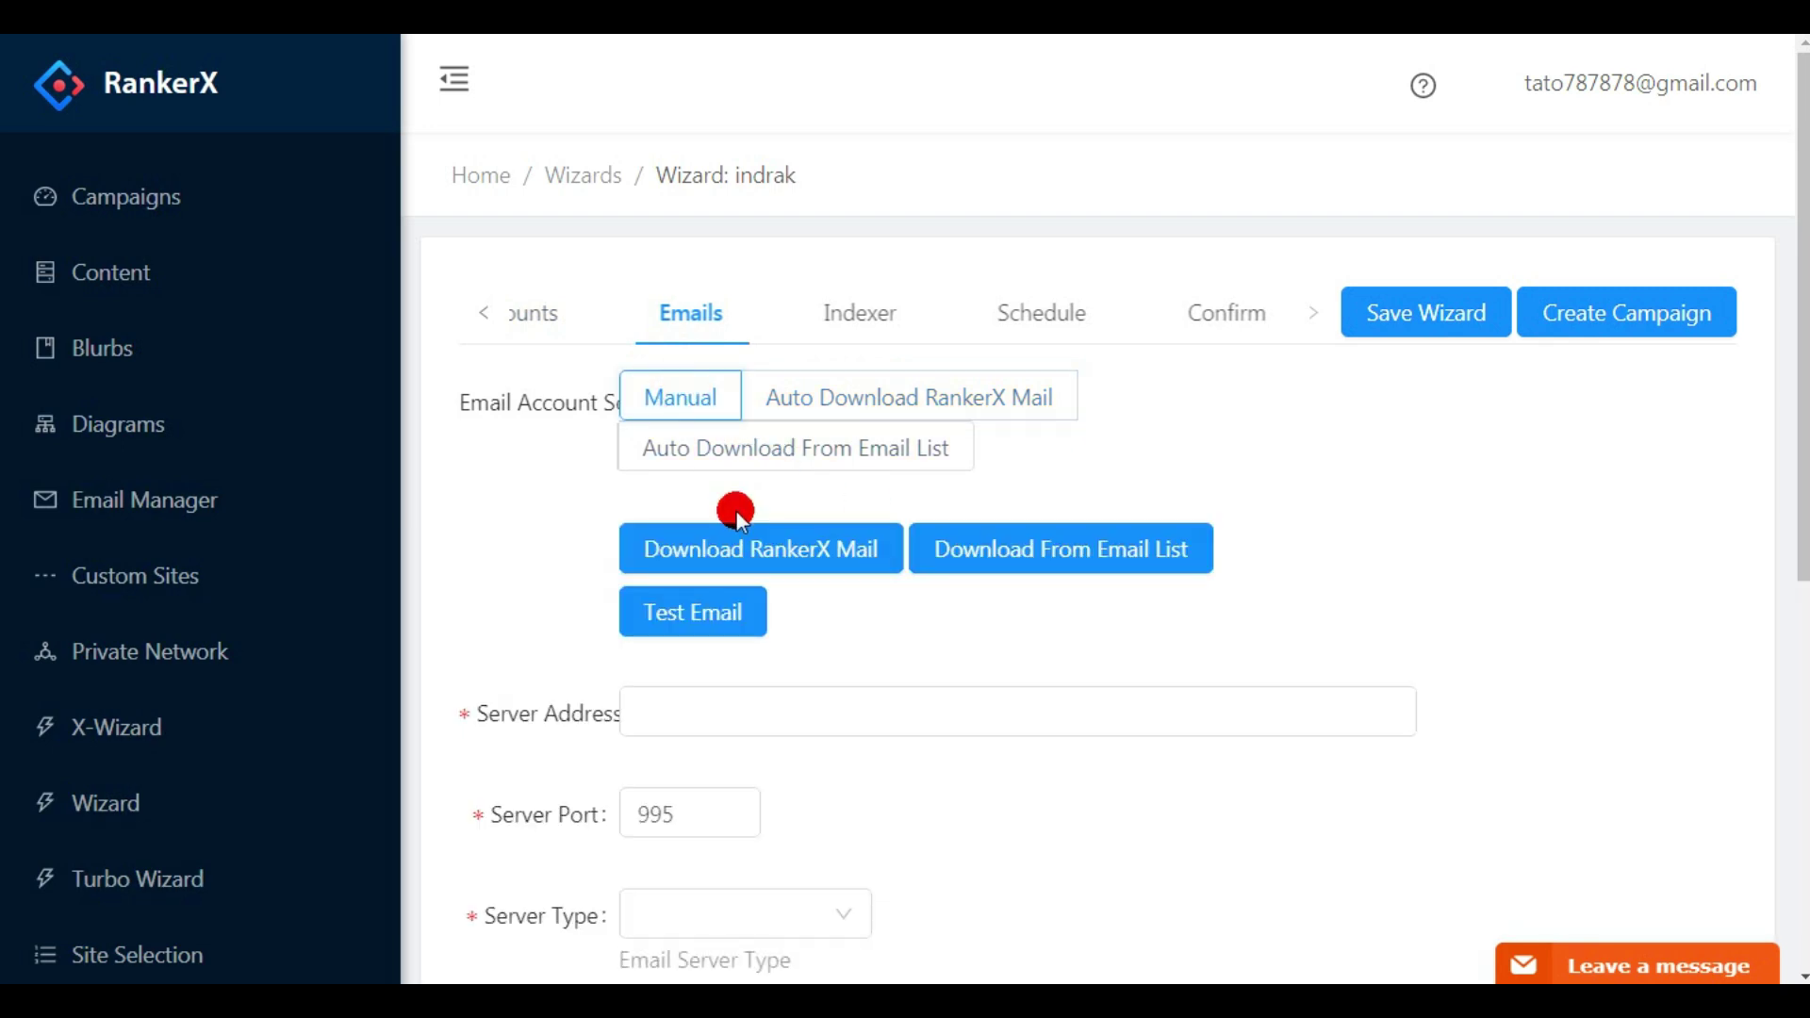
left_click(788, 546)
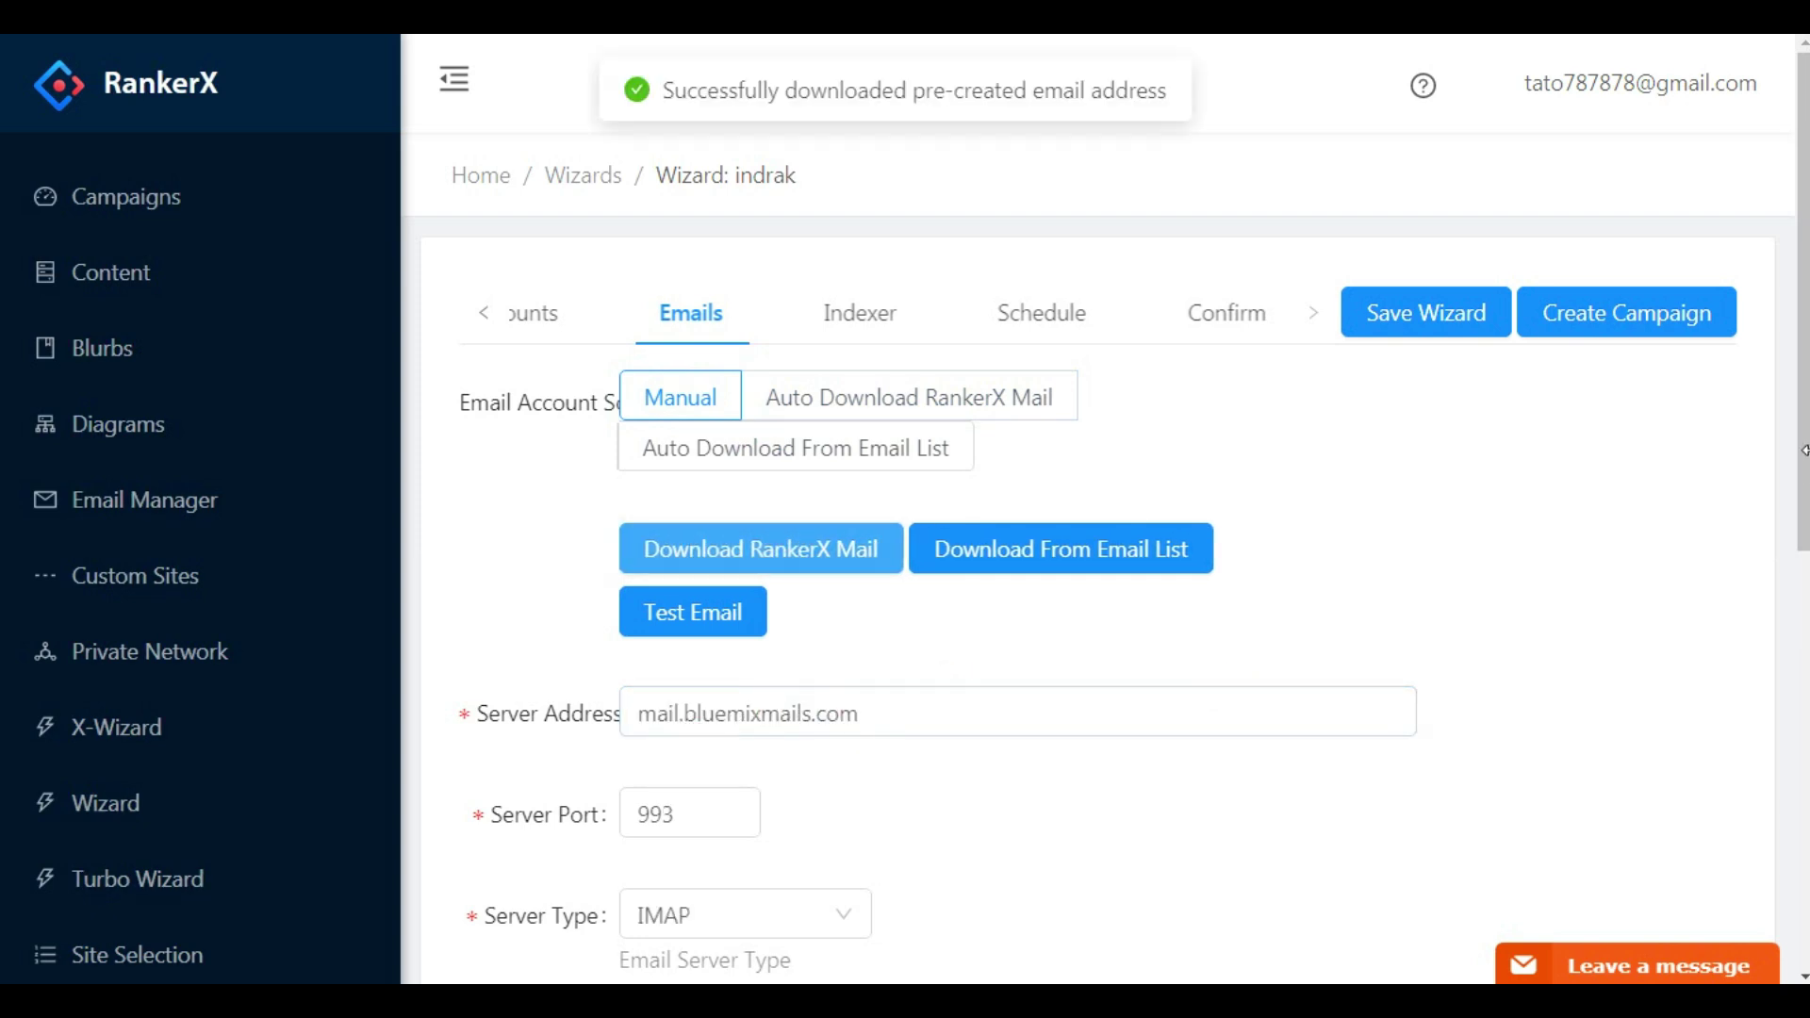
left_click_drag(1798, 462, 1797, 829)
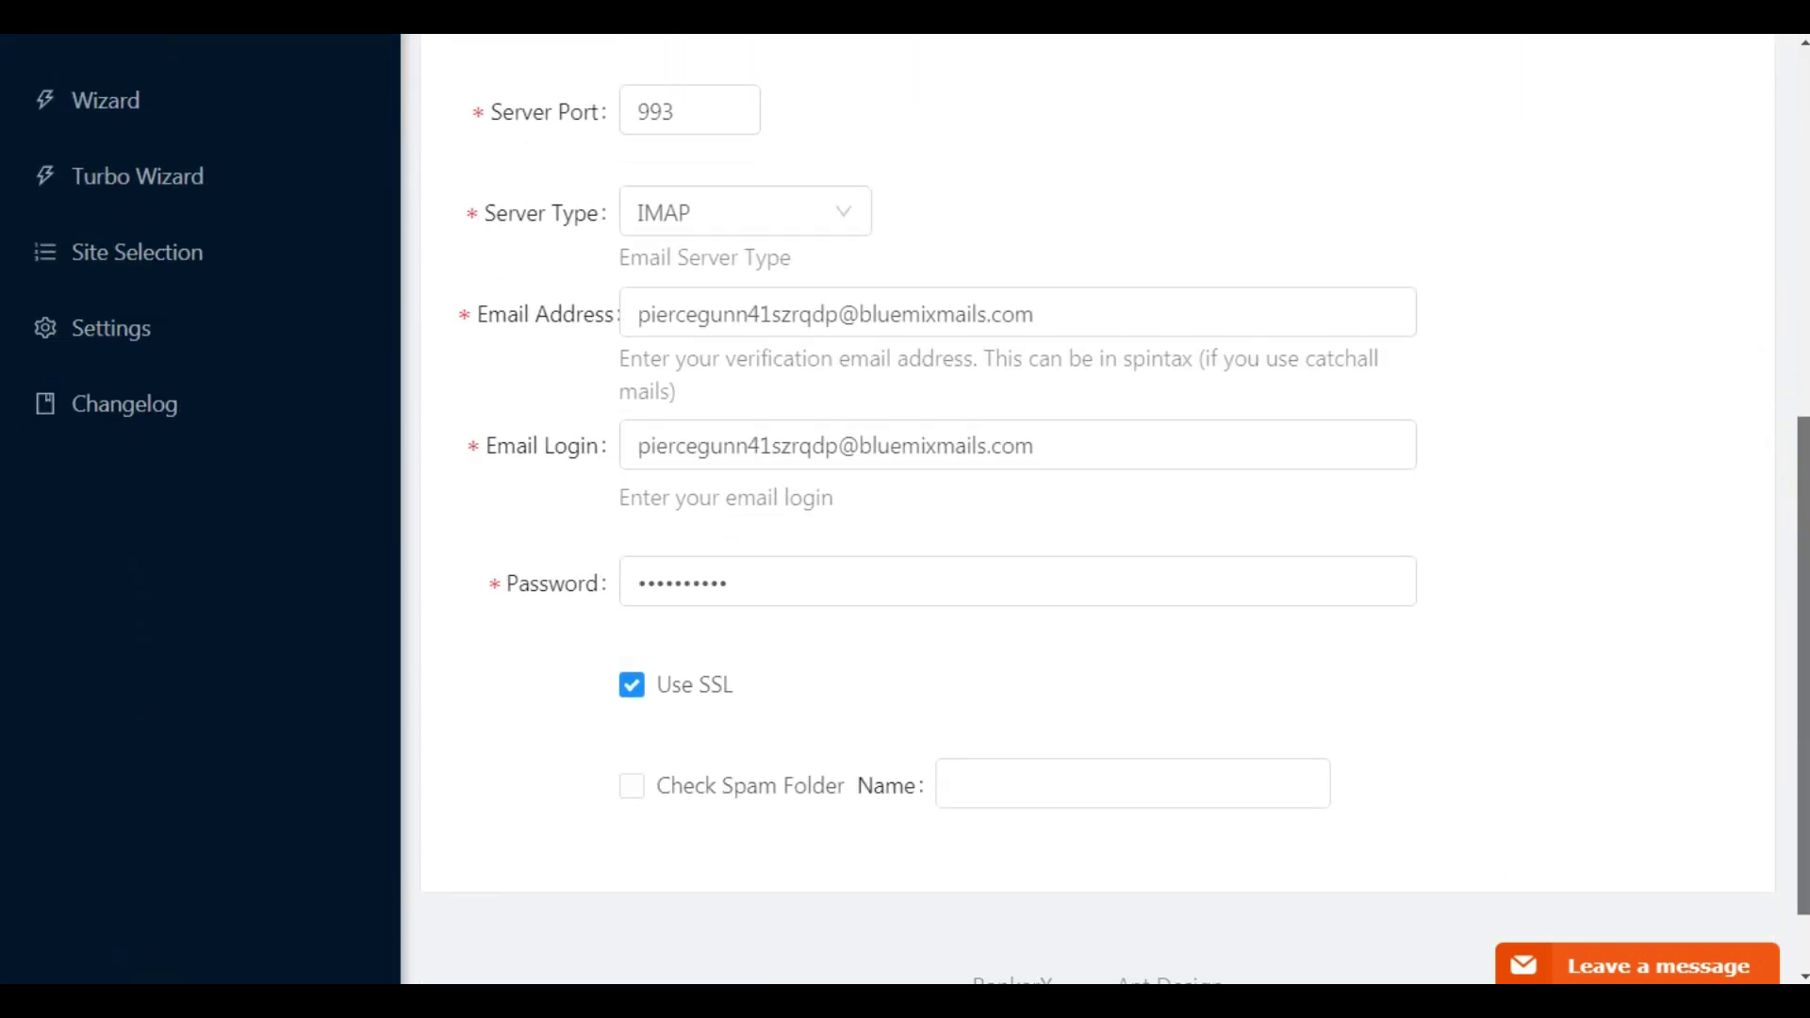
left_click_drag(1798, 778, 1798, 415)
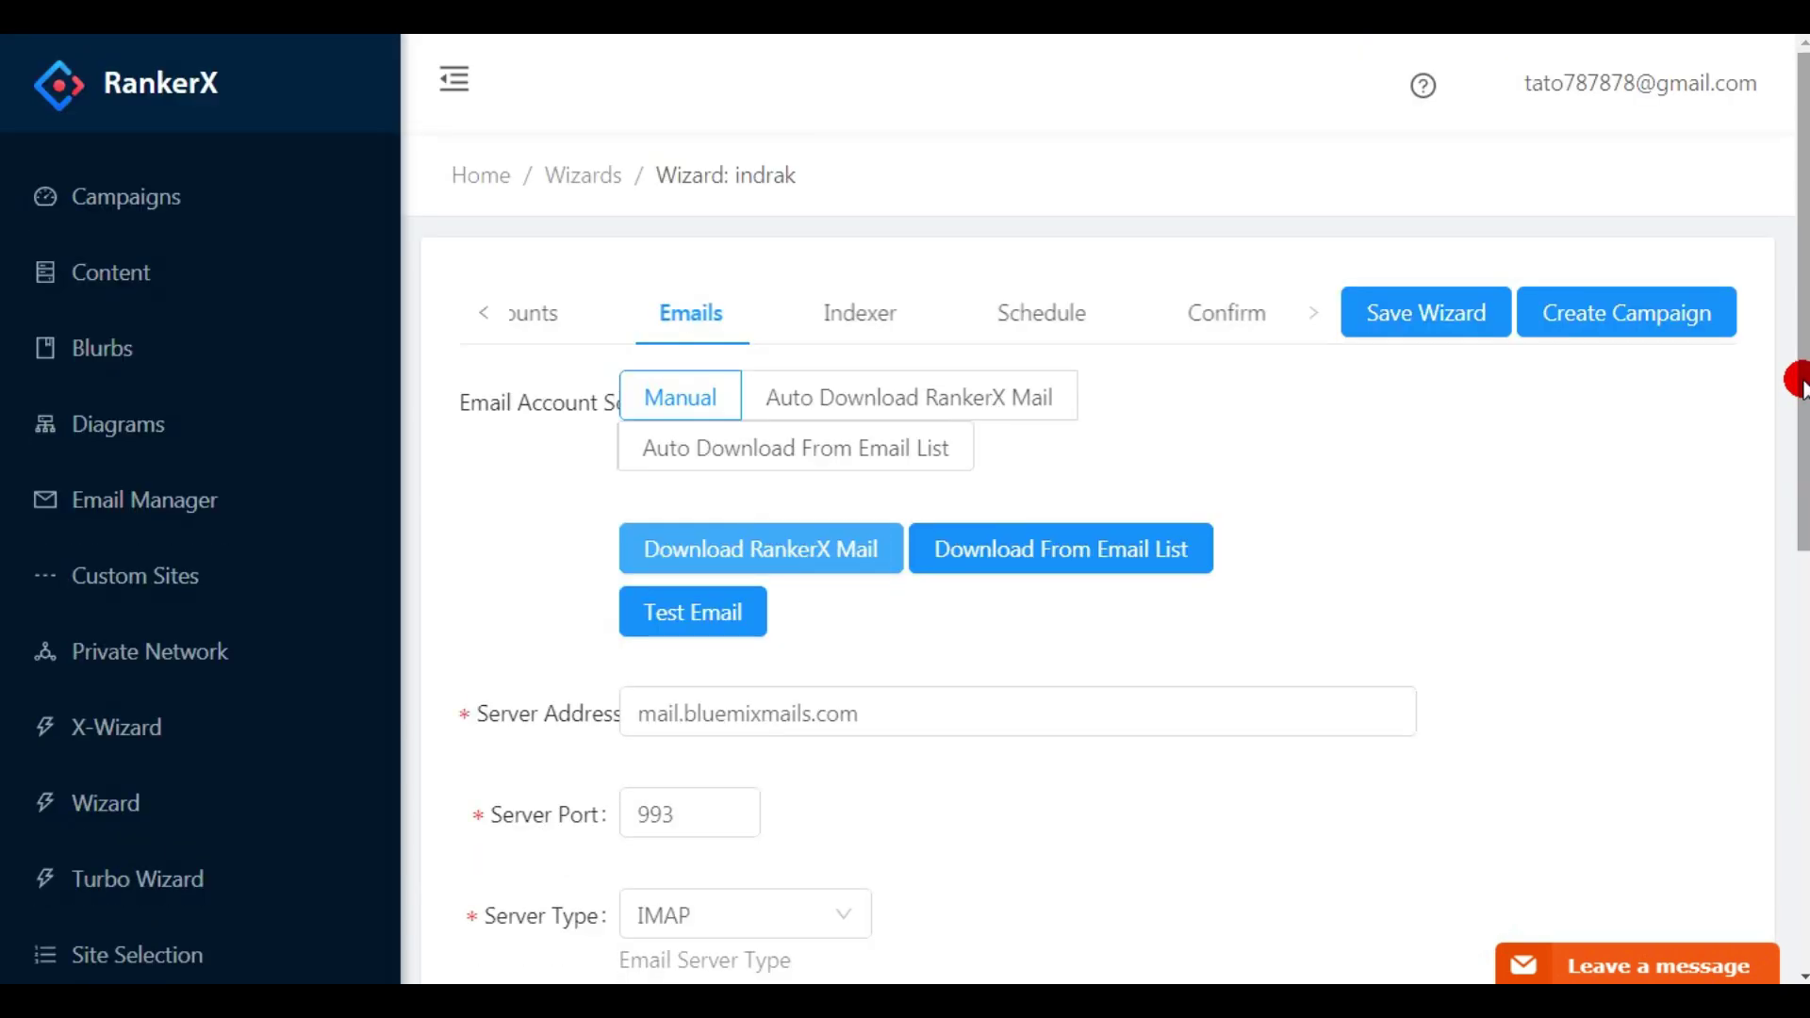
View the wizard's Tier 1 Indexer settings and browse the available indexing services.
left_click(859, 316)
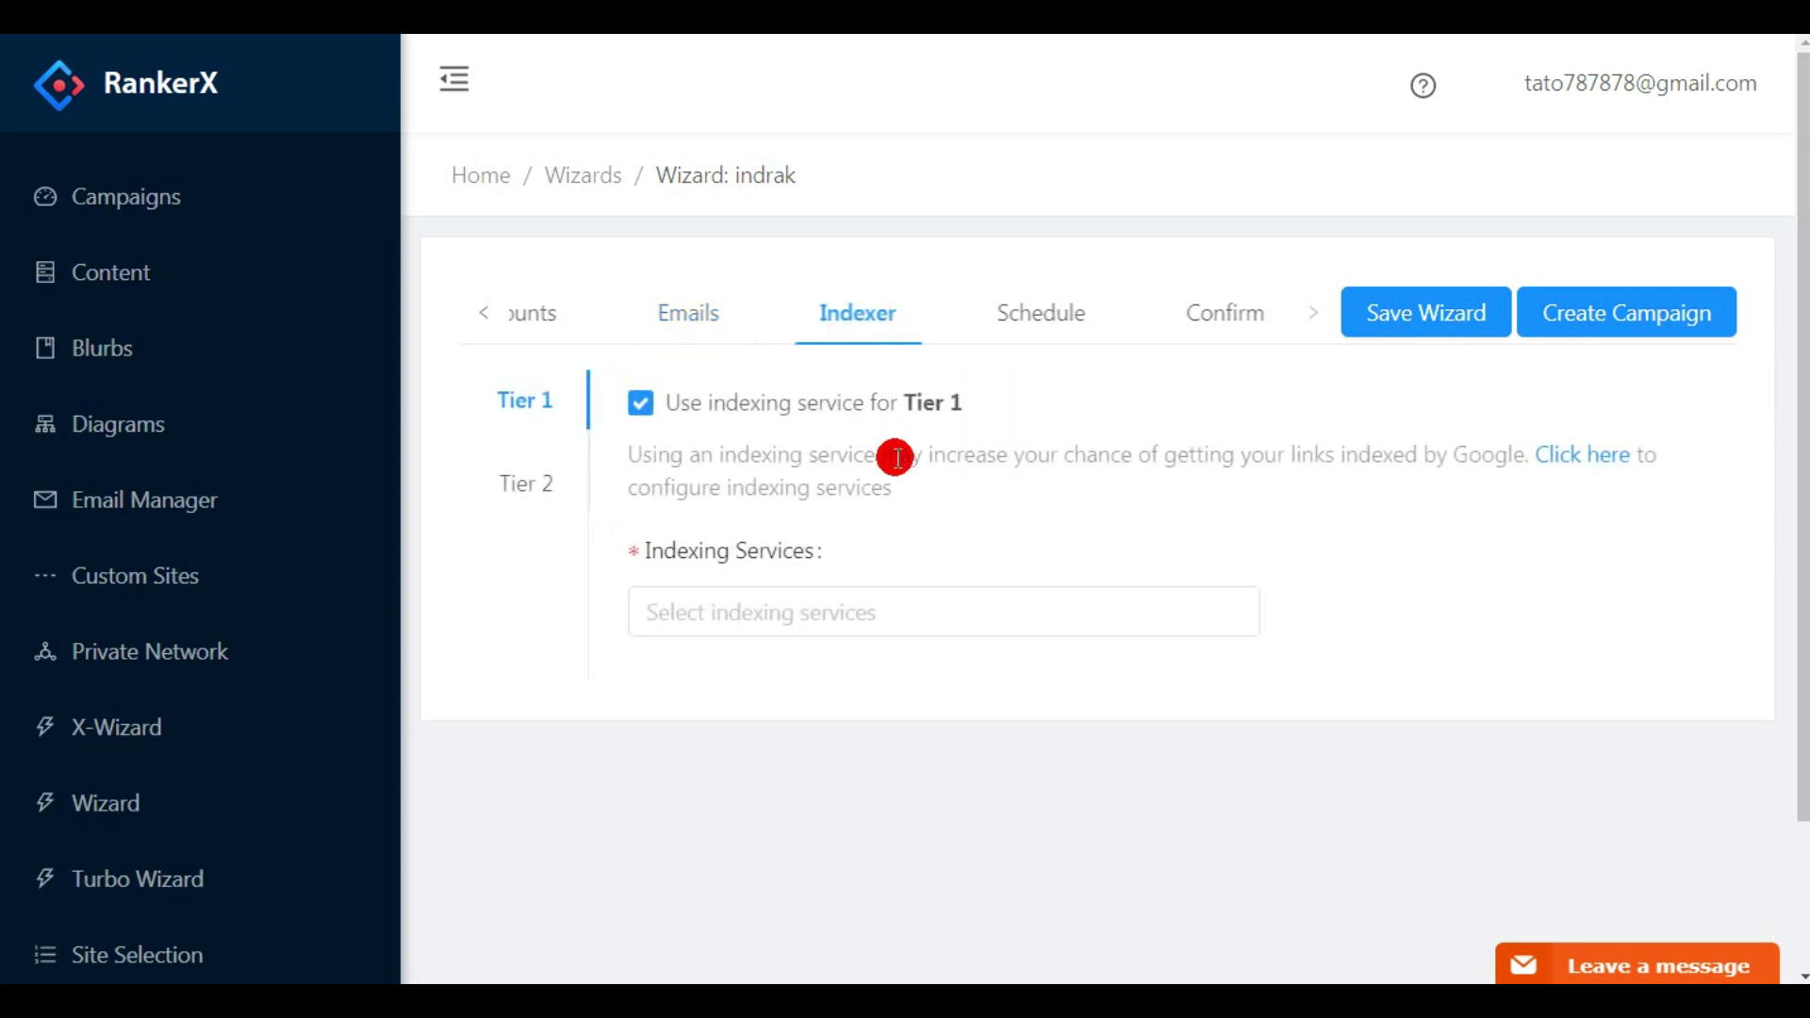
left_click(1155, 617)
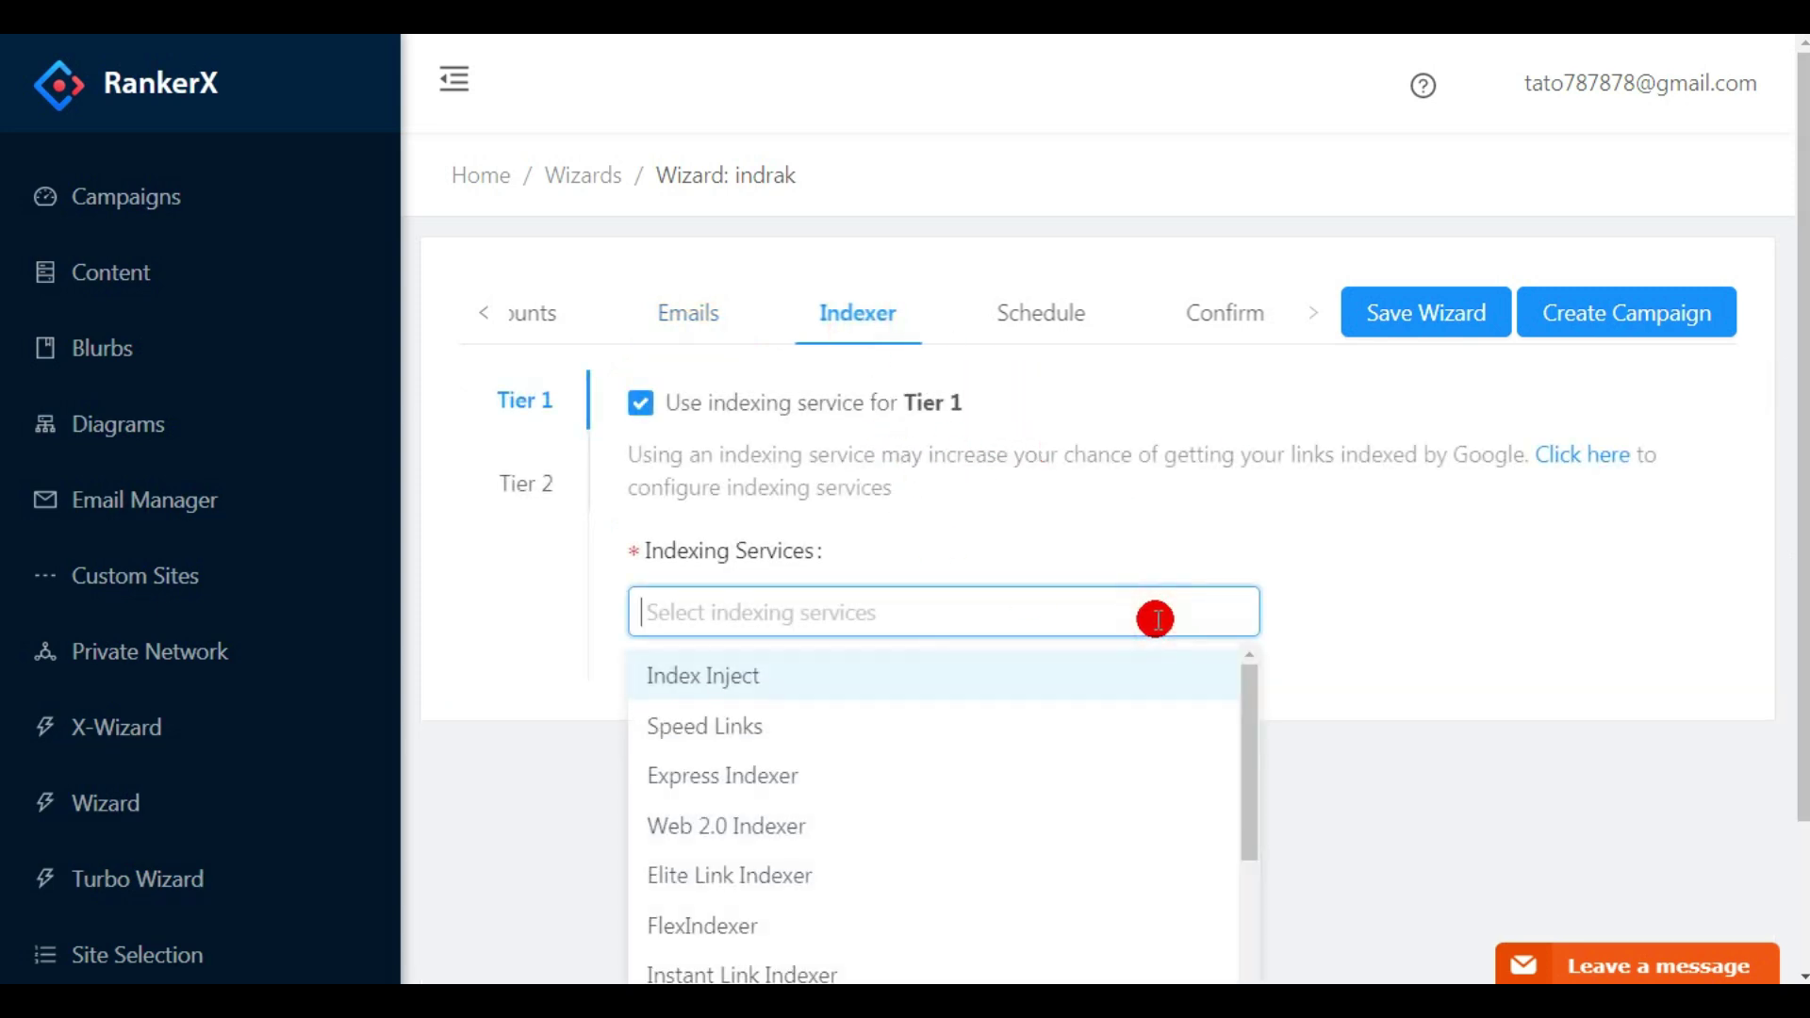
left_click_drag(1798, 513, 1798, 657)
left_click(1795, 786)
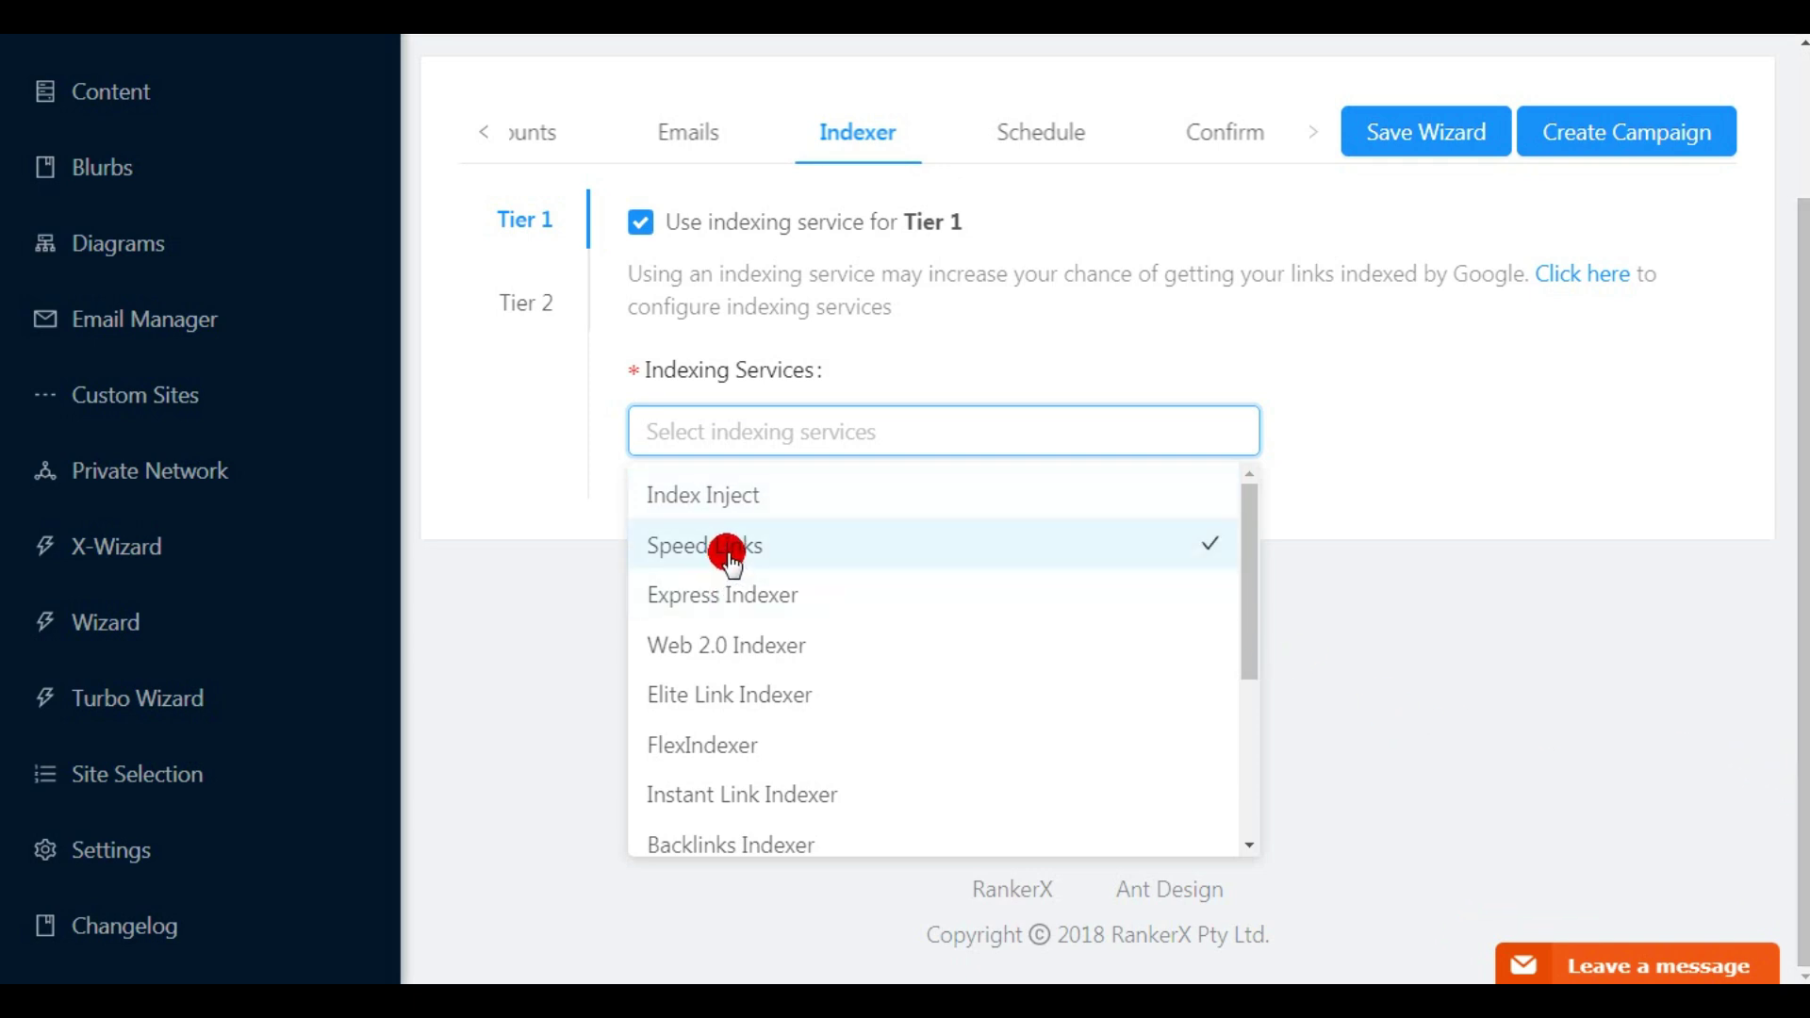
Look at the wizard's Schedule fields and the campaign and wizard name fields in the Confirm settings.
left_click(1032, 142)
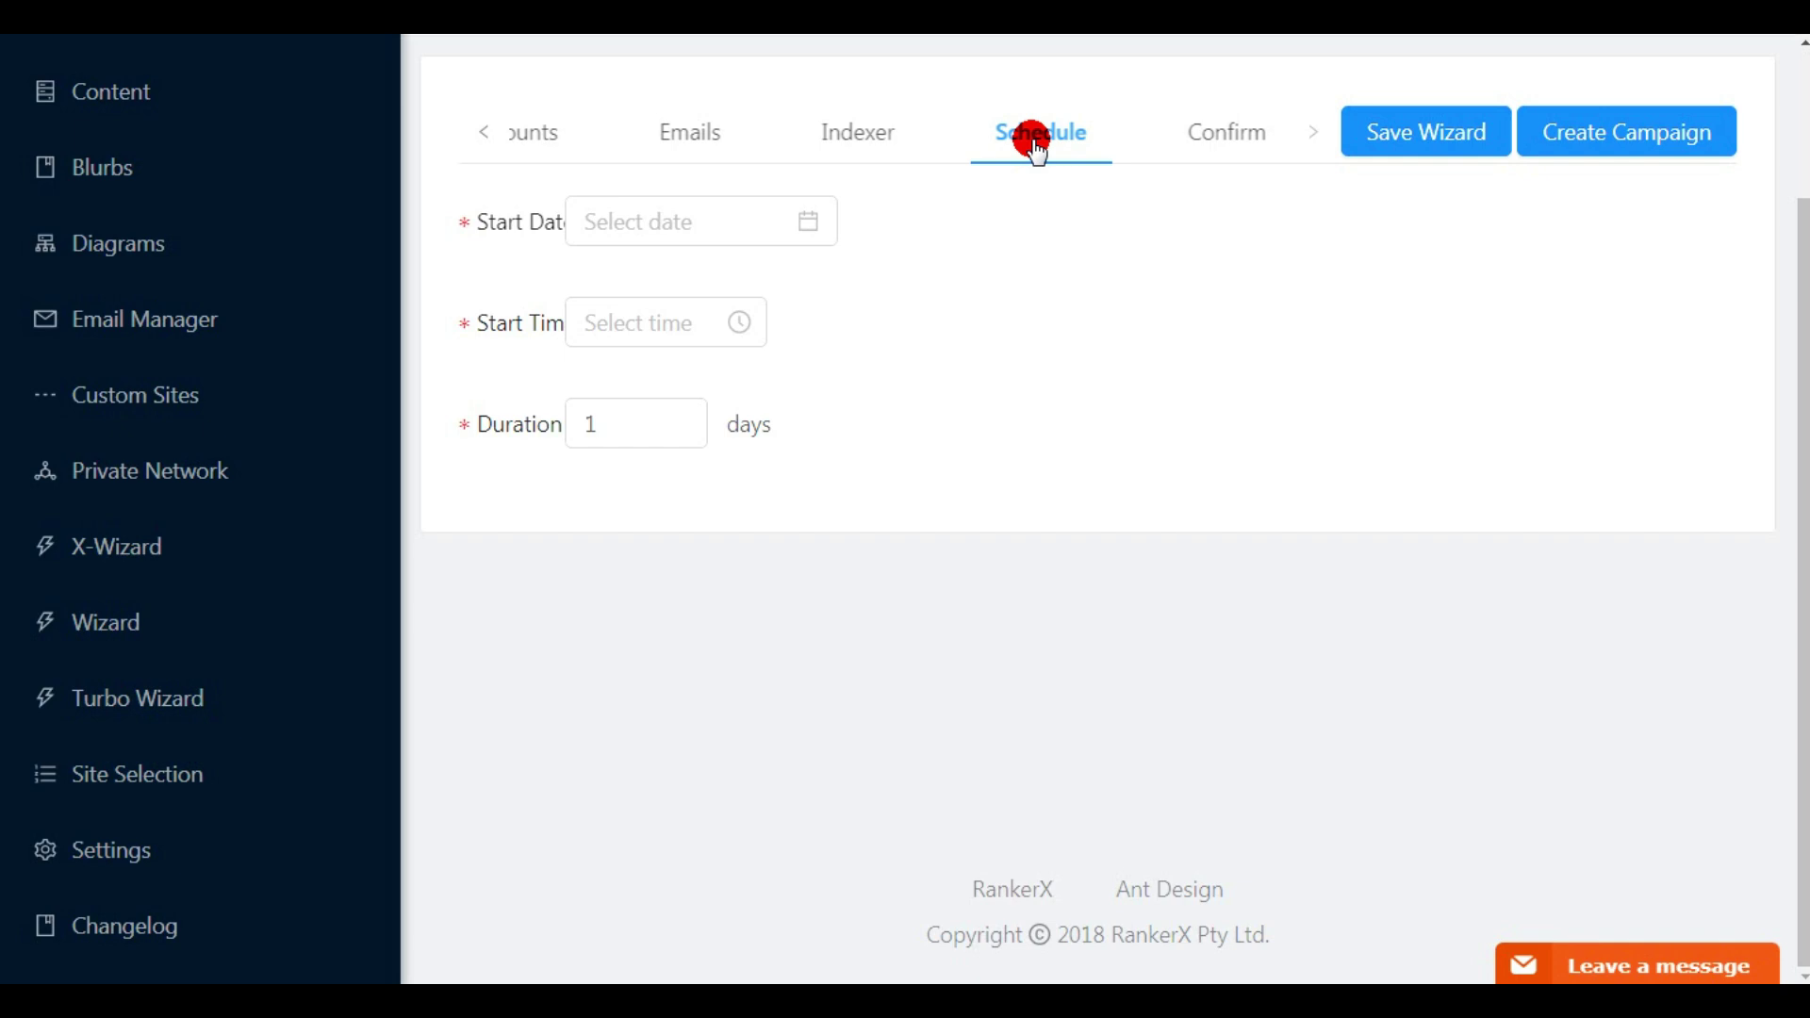
left_click(1239, 149)
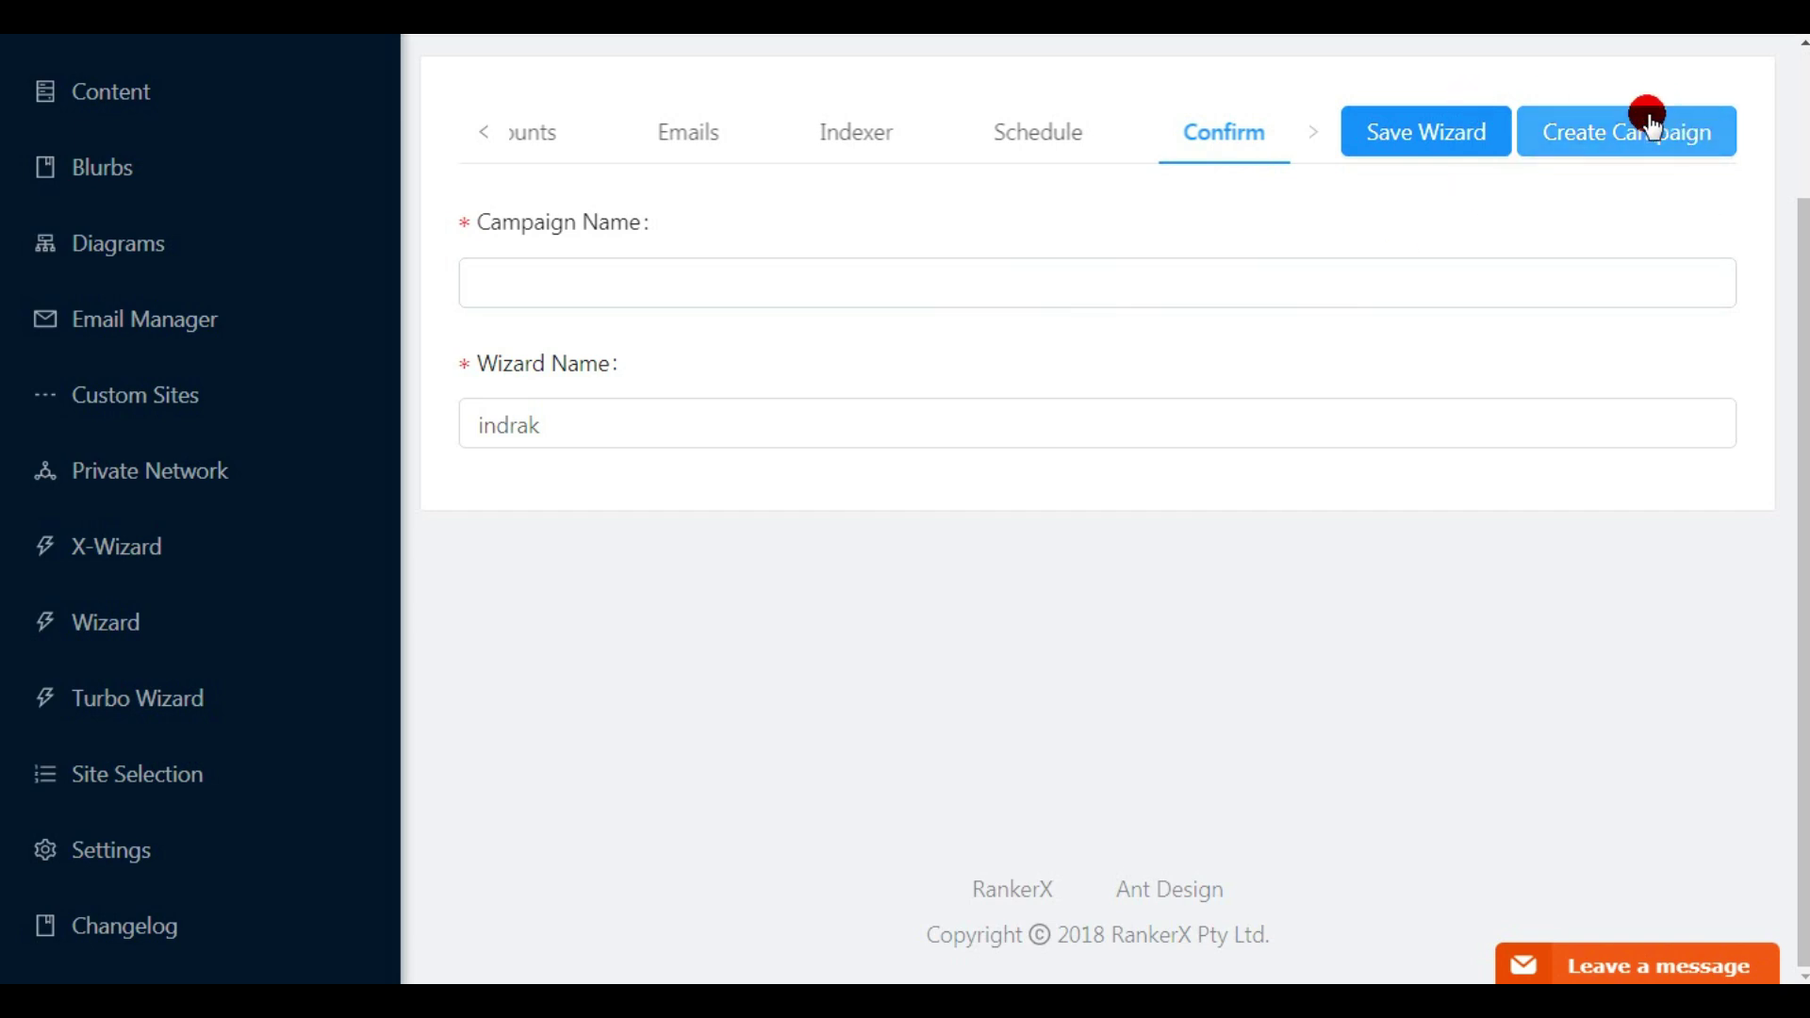
left_click_drag(1800, 330, 1801, 179)
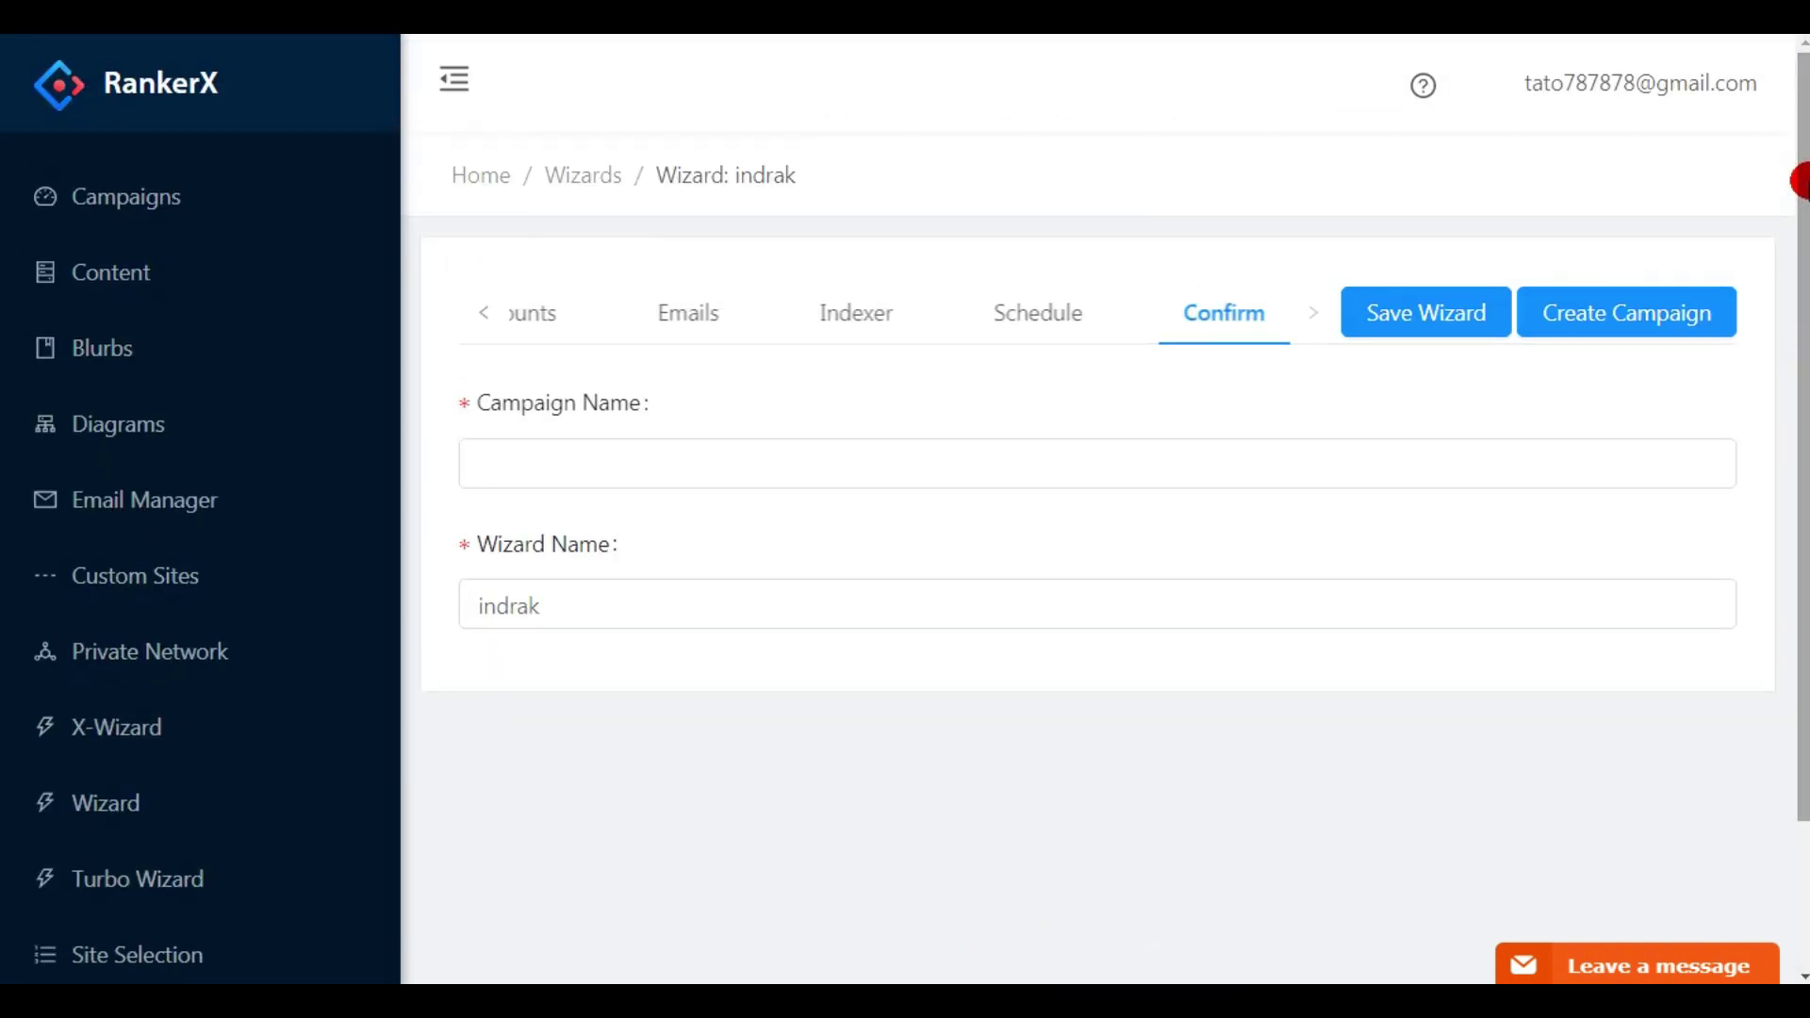
left_click(698, 309)
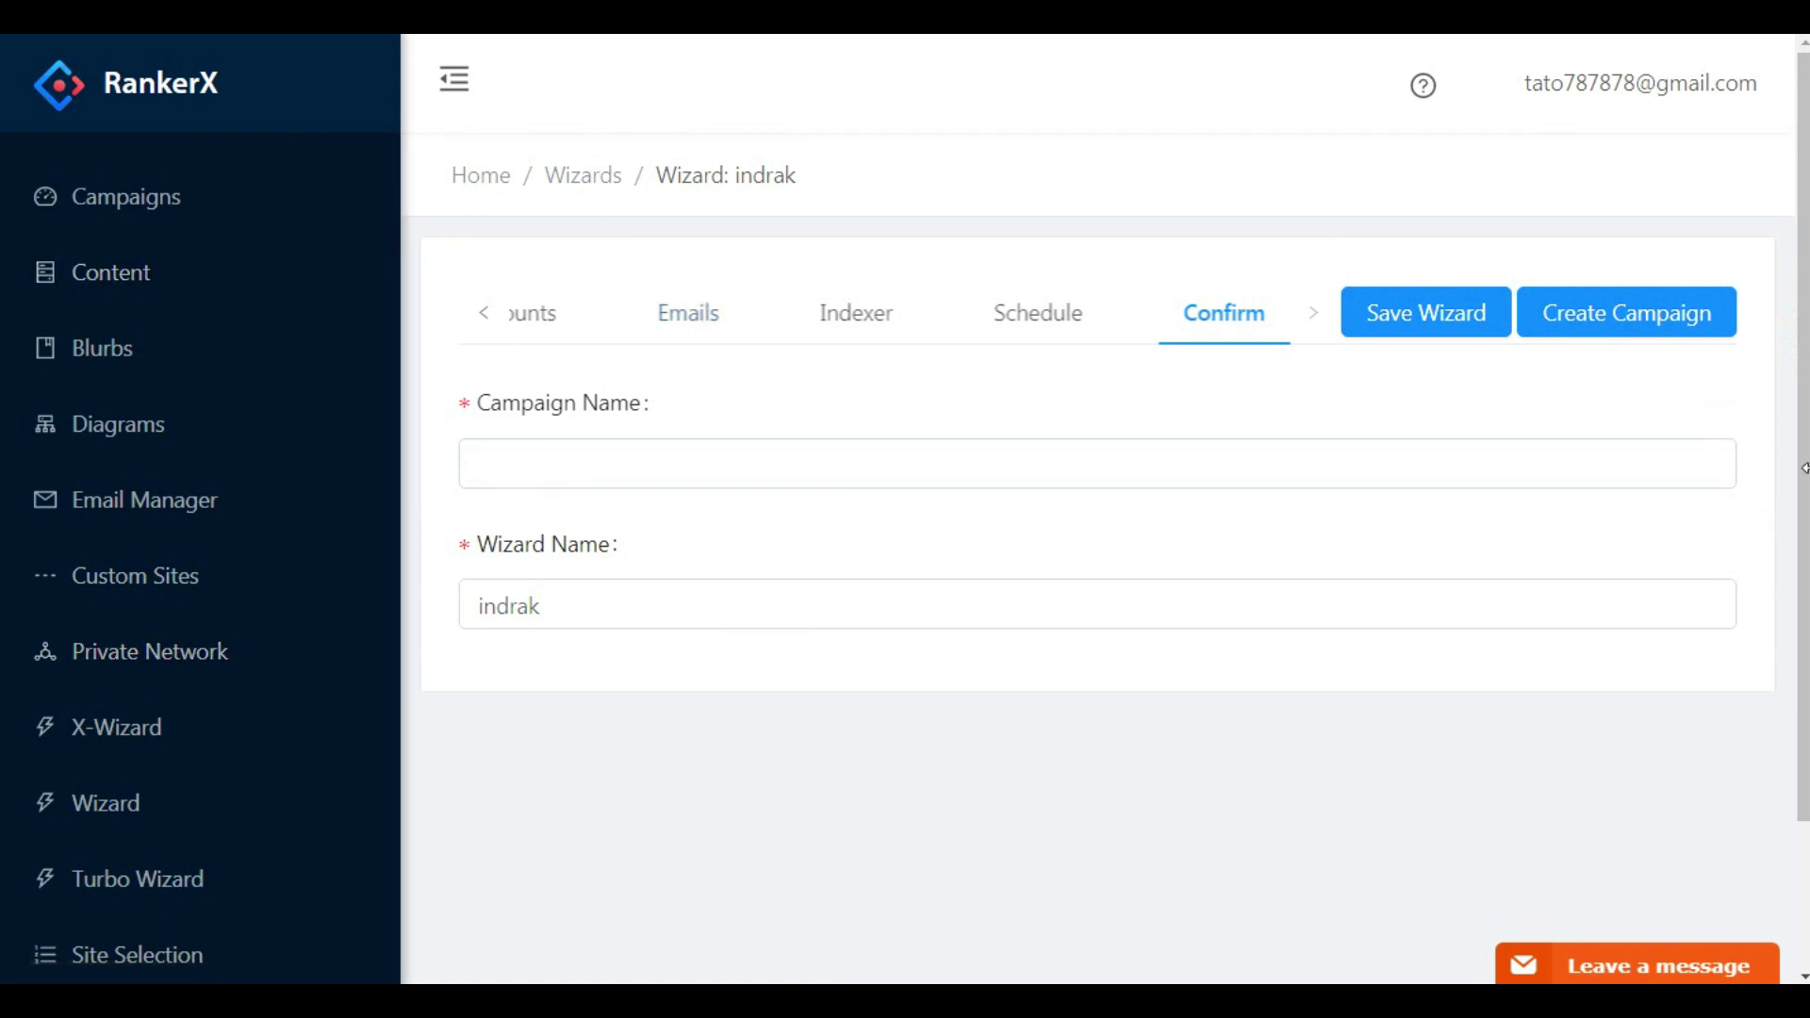
left_click_drag(1802, 467, 1802, 622)
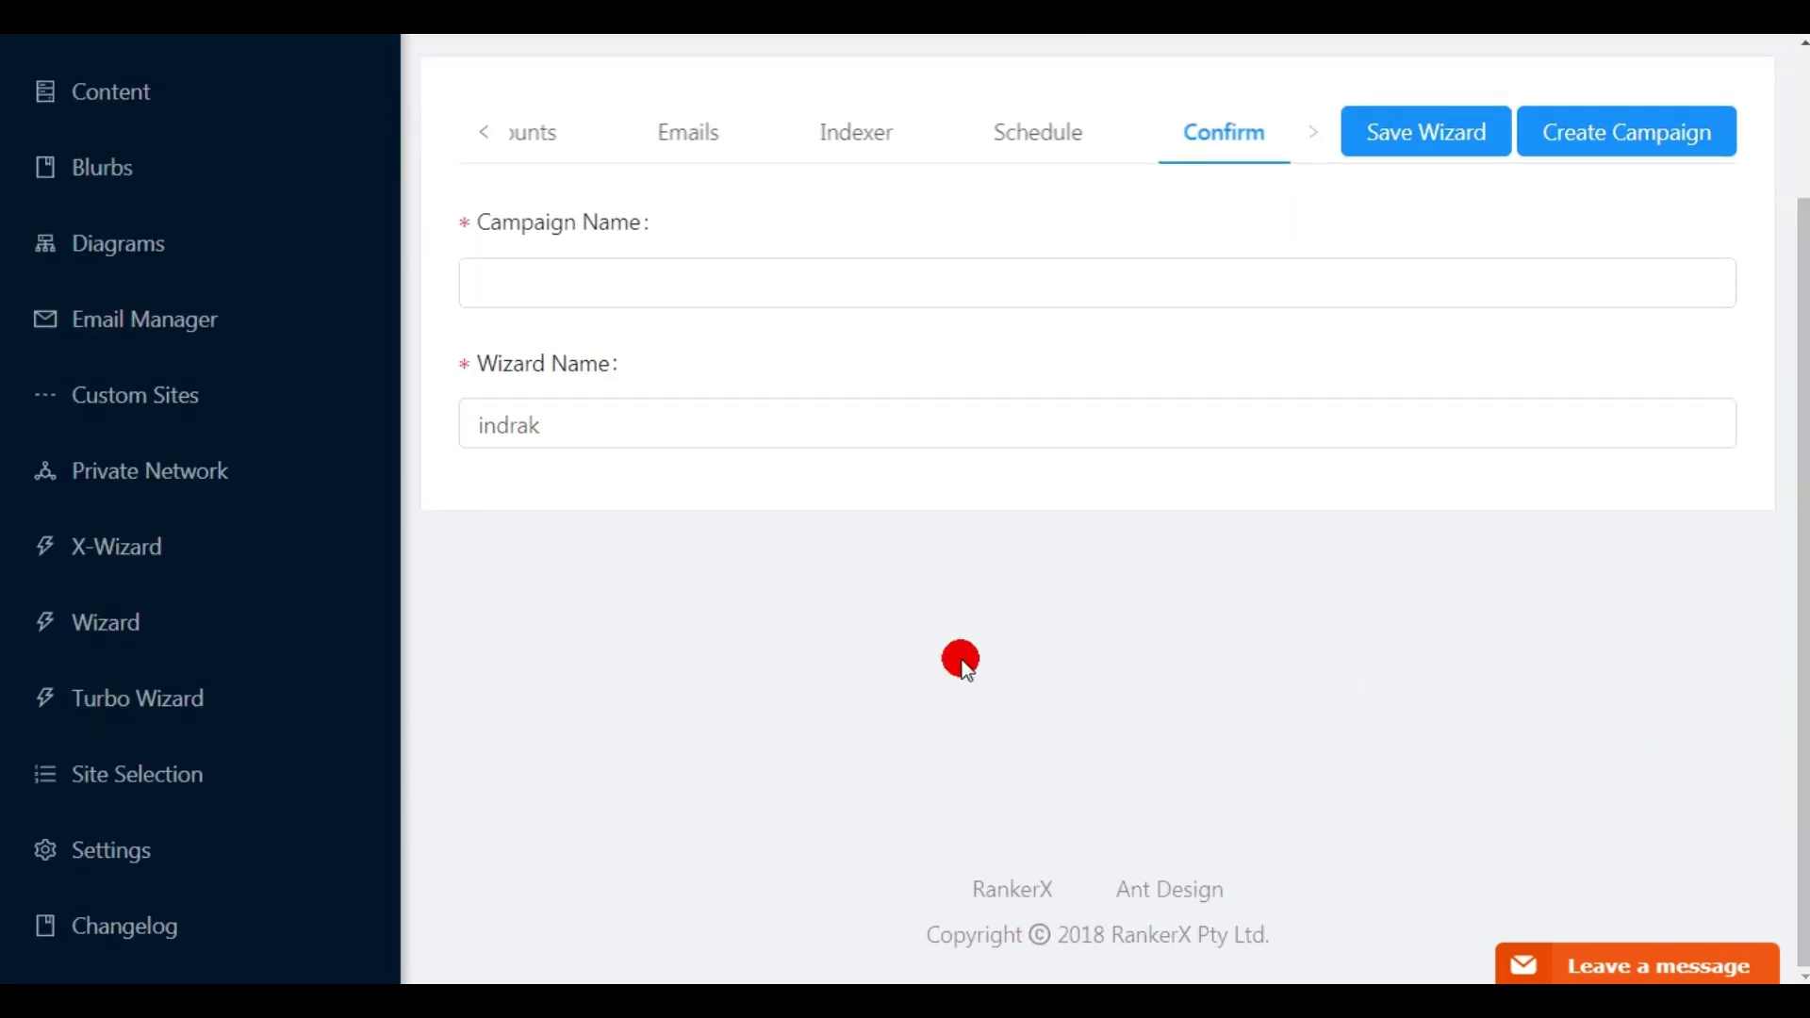
Create a new standard wizard named indrak and open it for viewing.
left_click(103, 622)
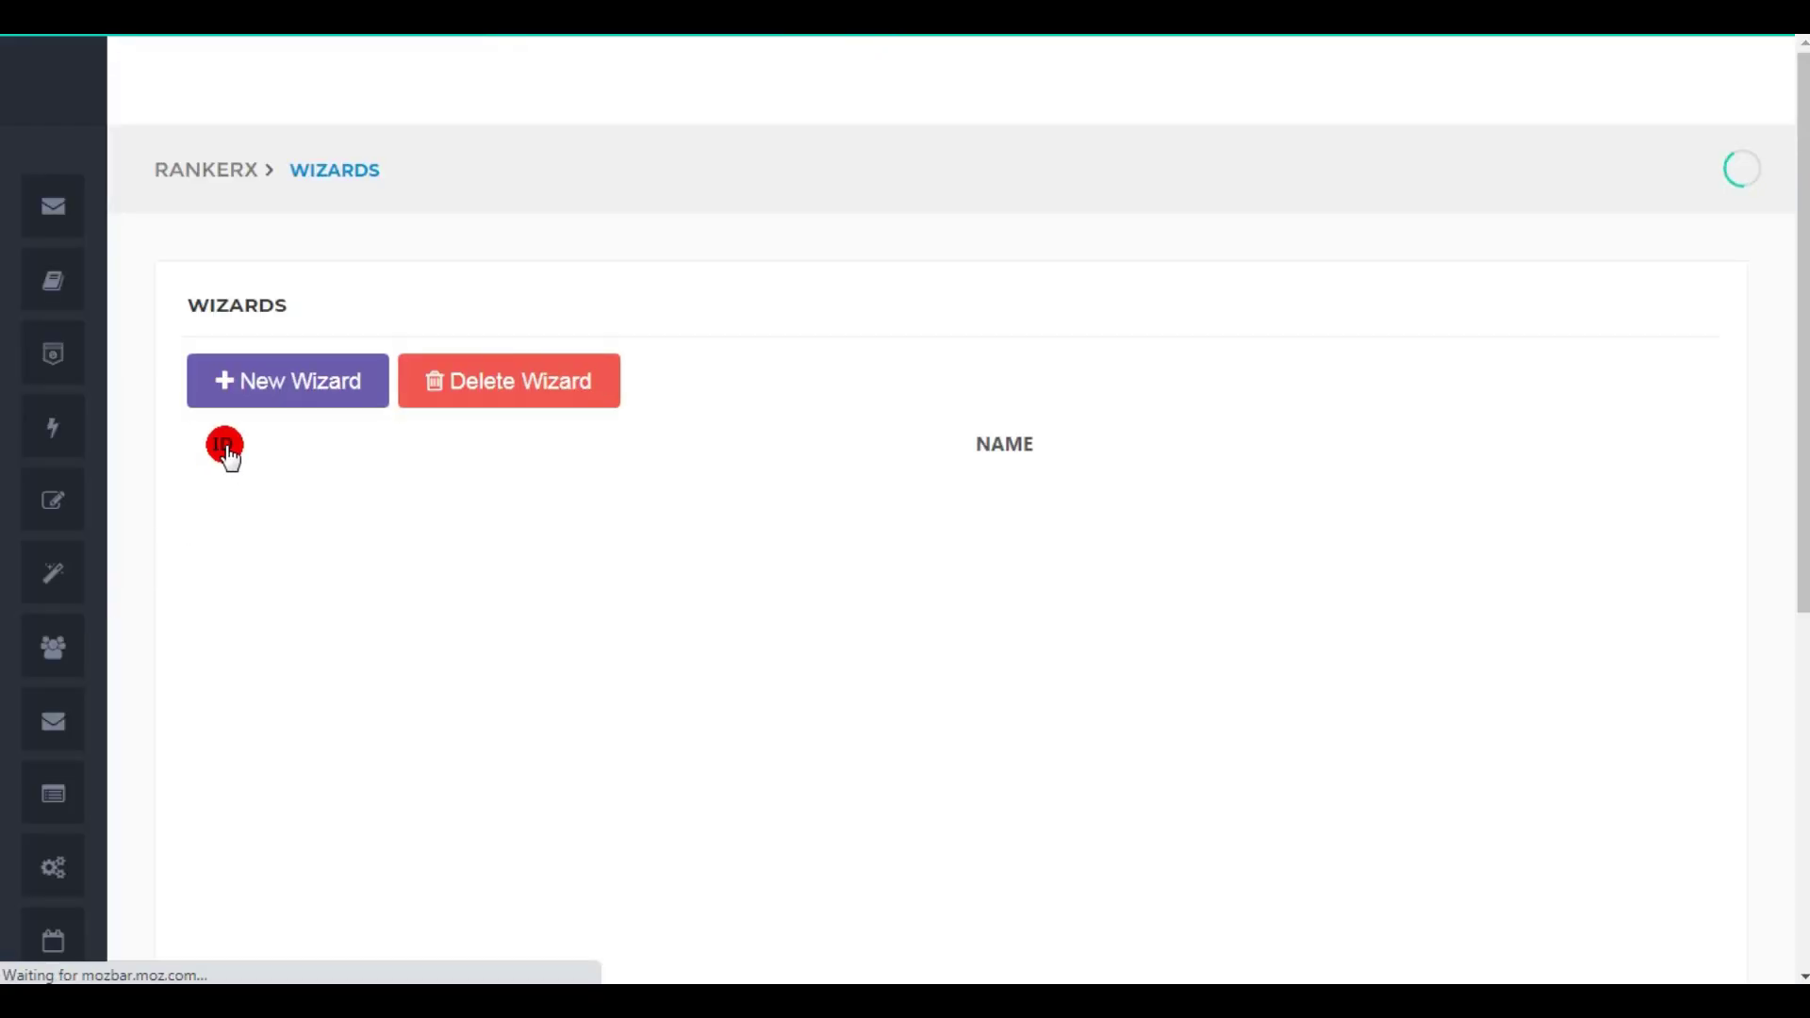
left_click(258, 382)
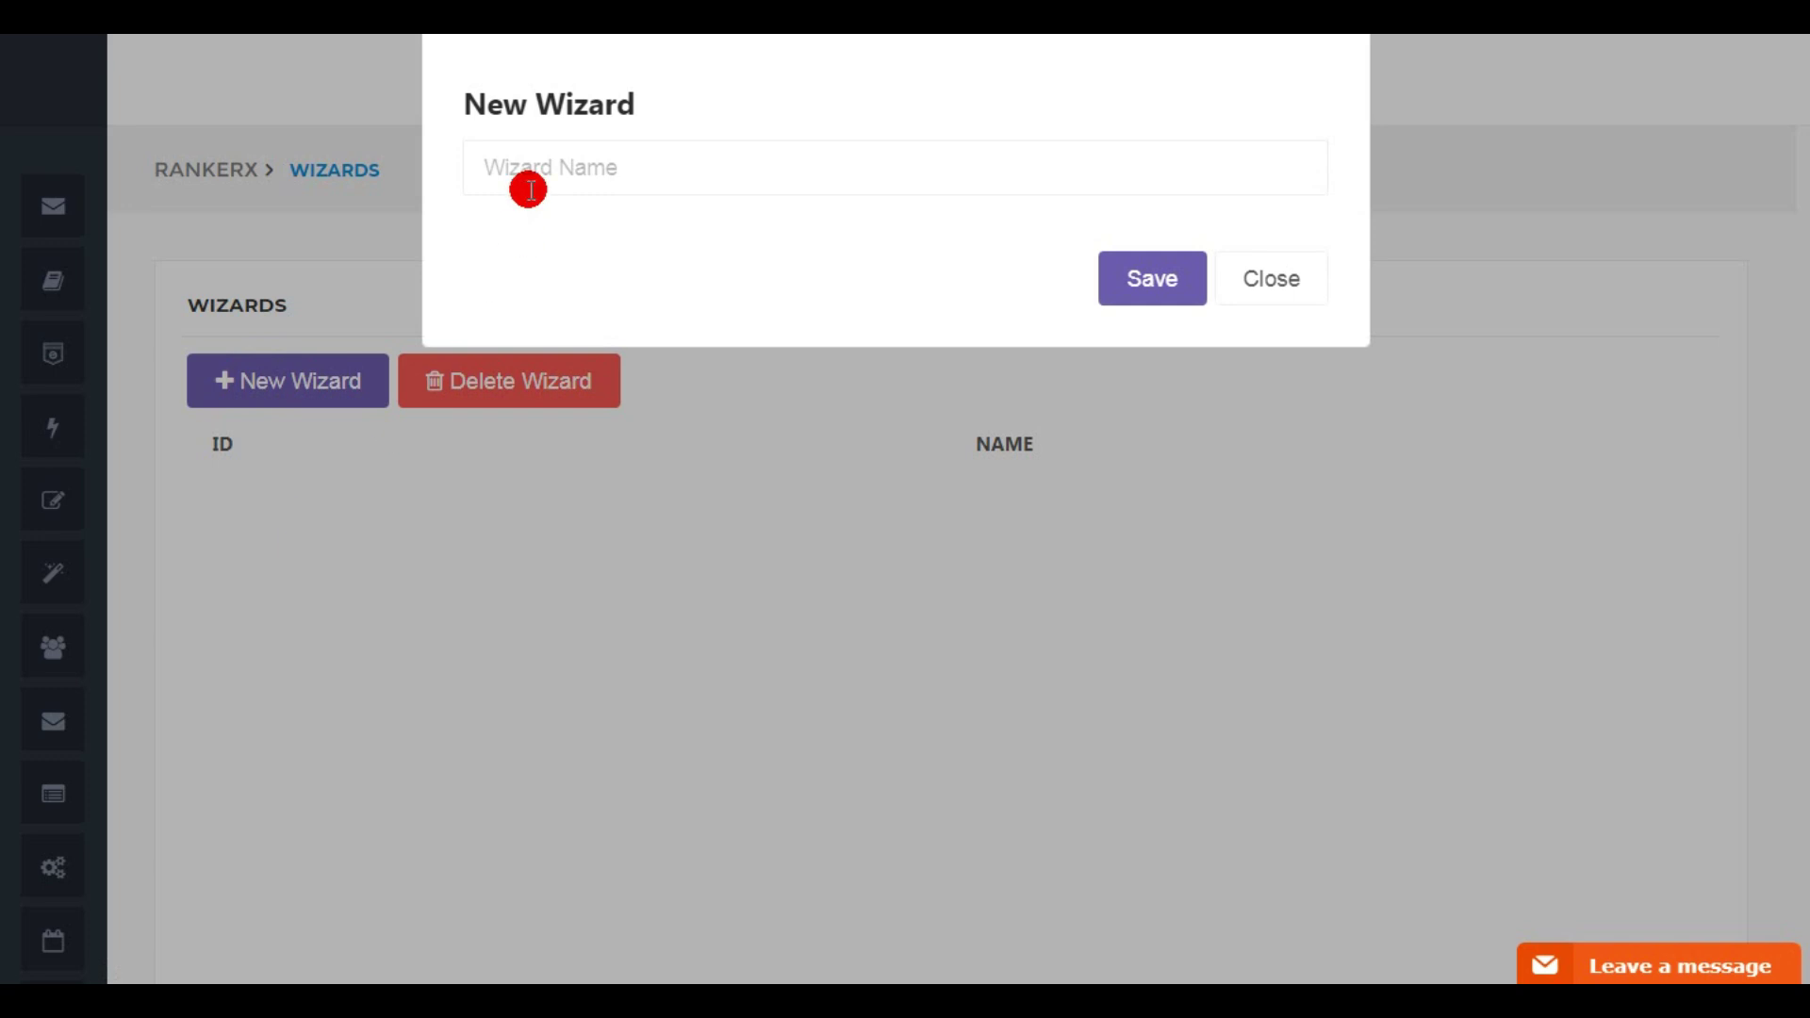
left_click(614, 162)
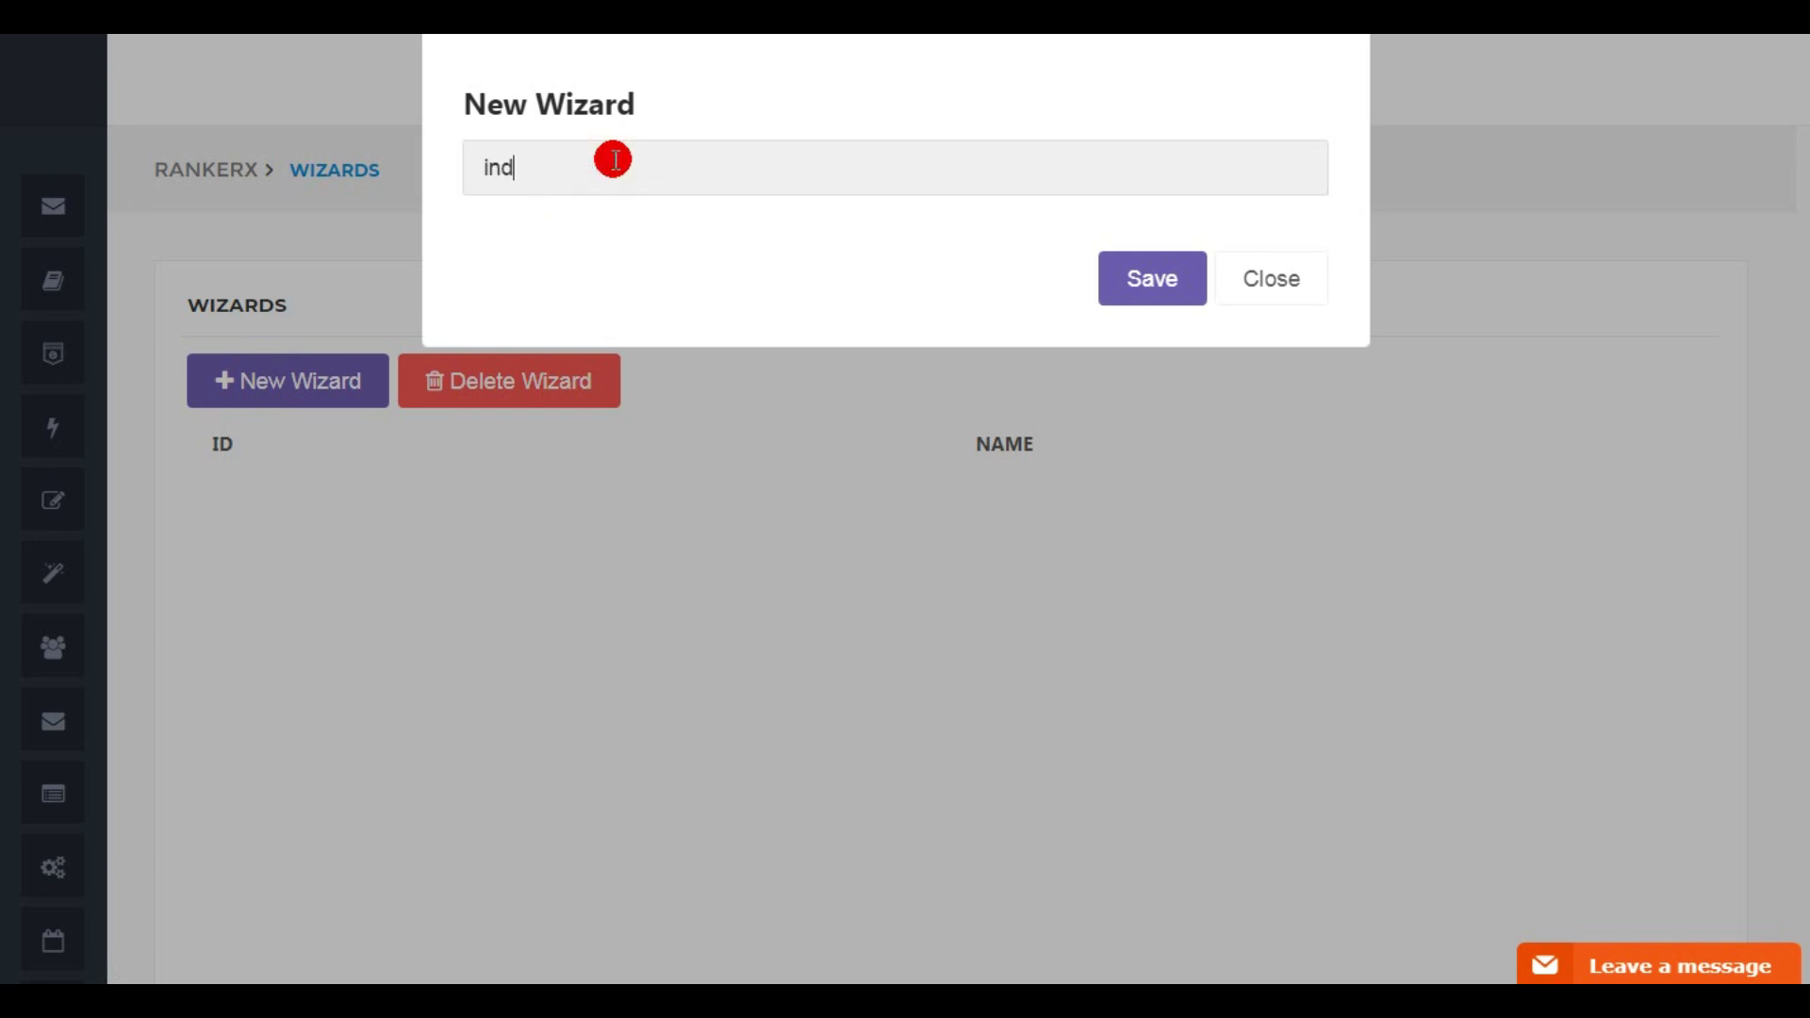
left_click(1143, 276)
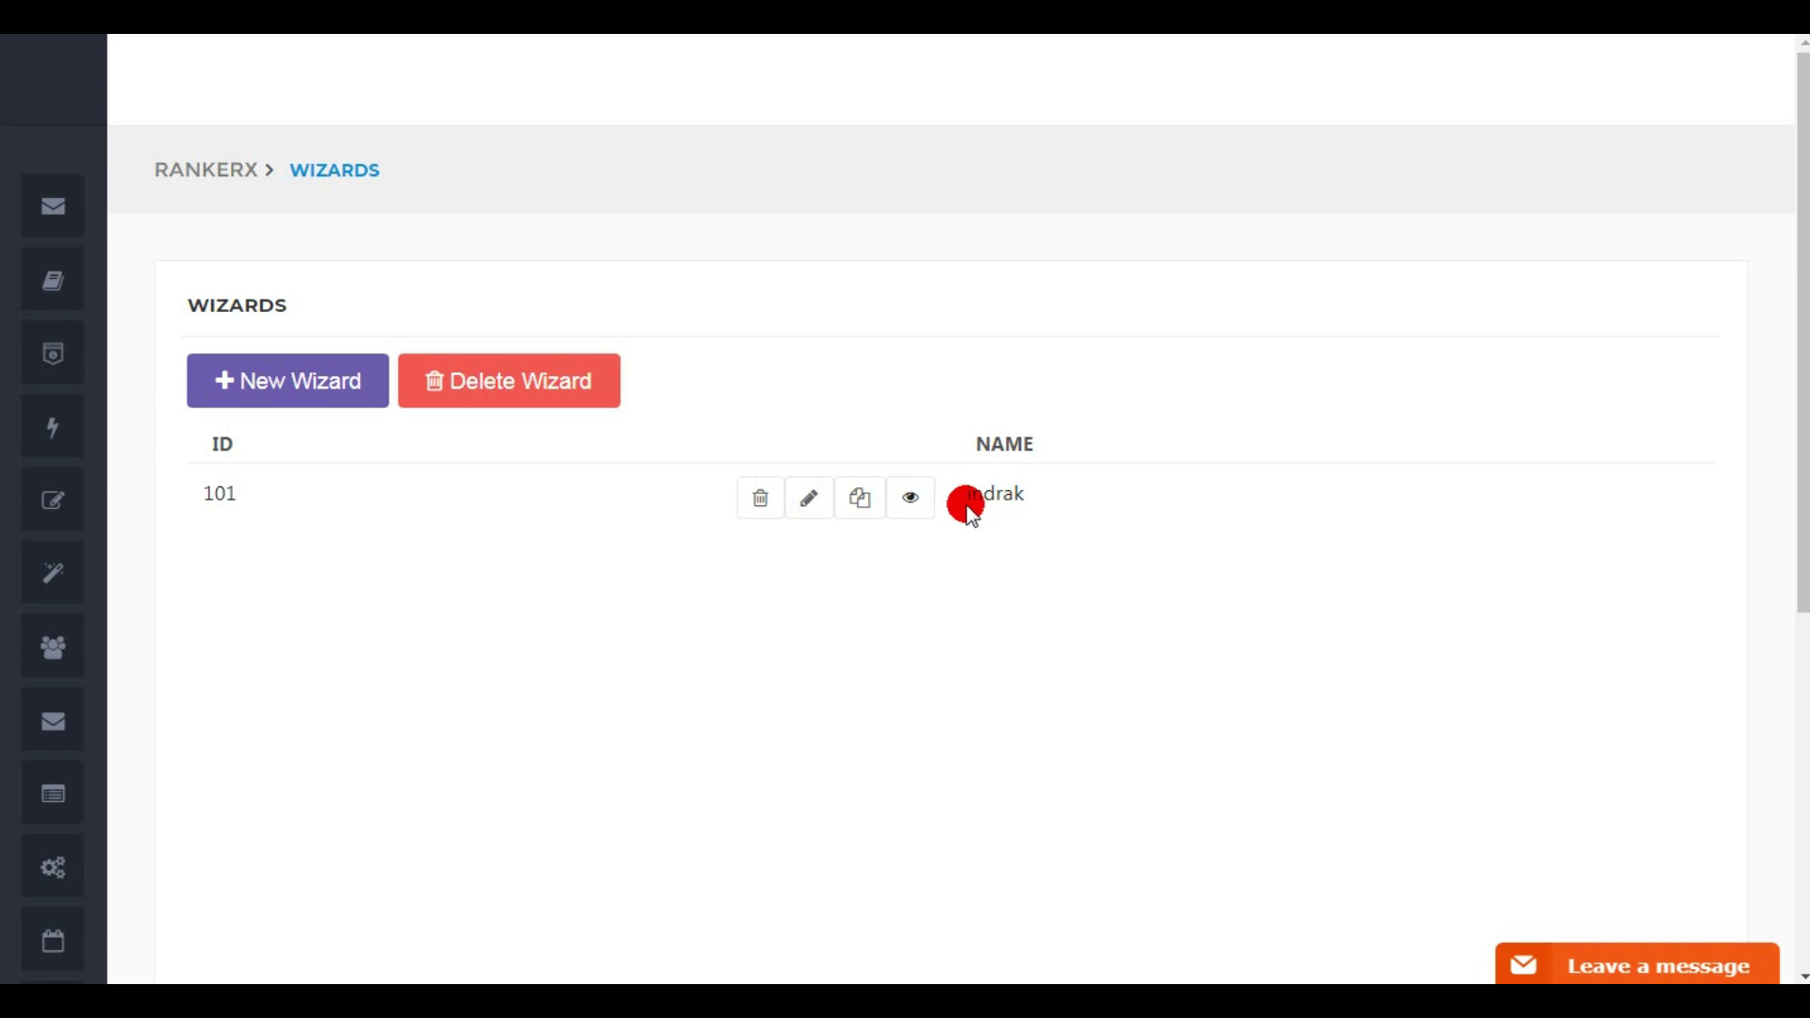
left_click(910, 500)
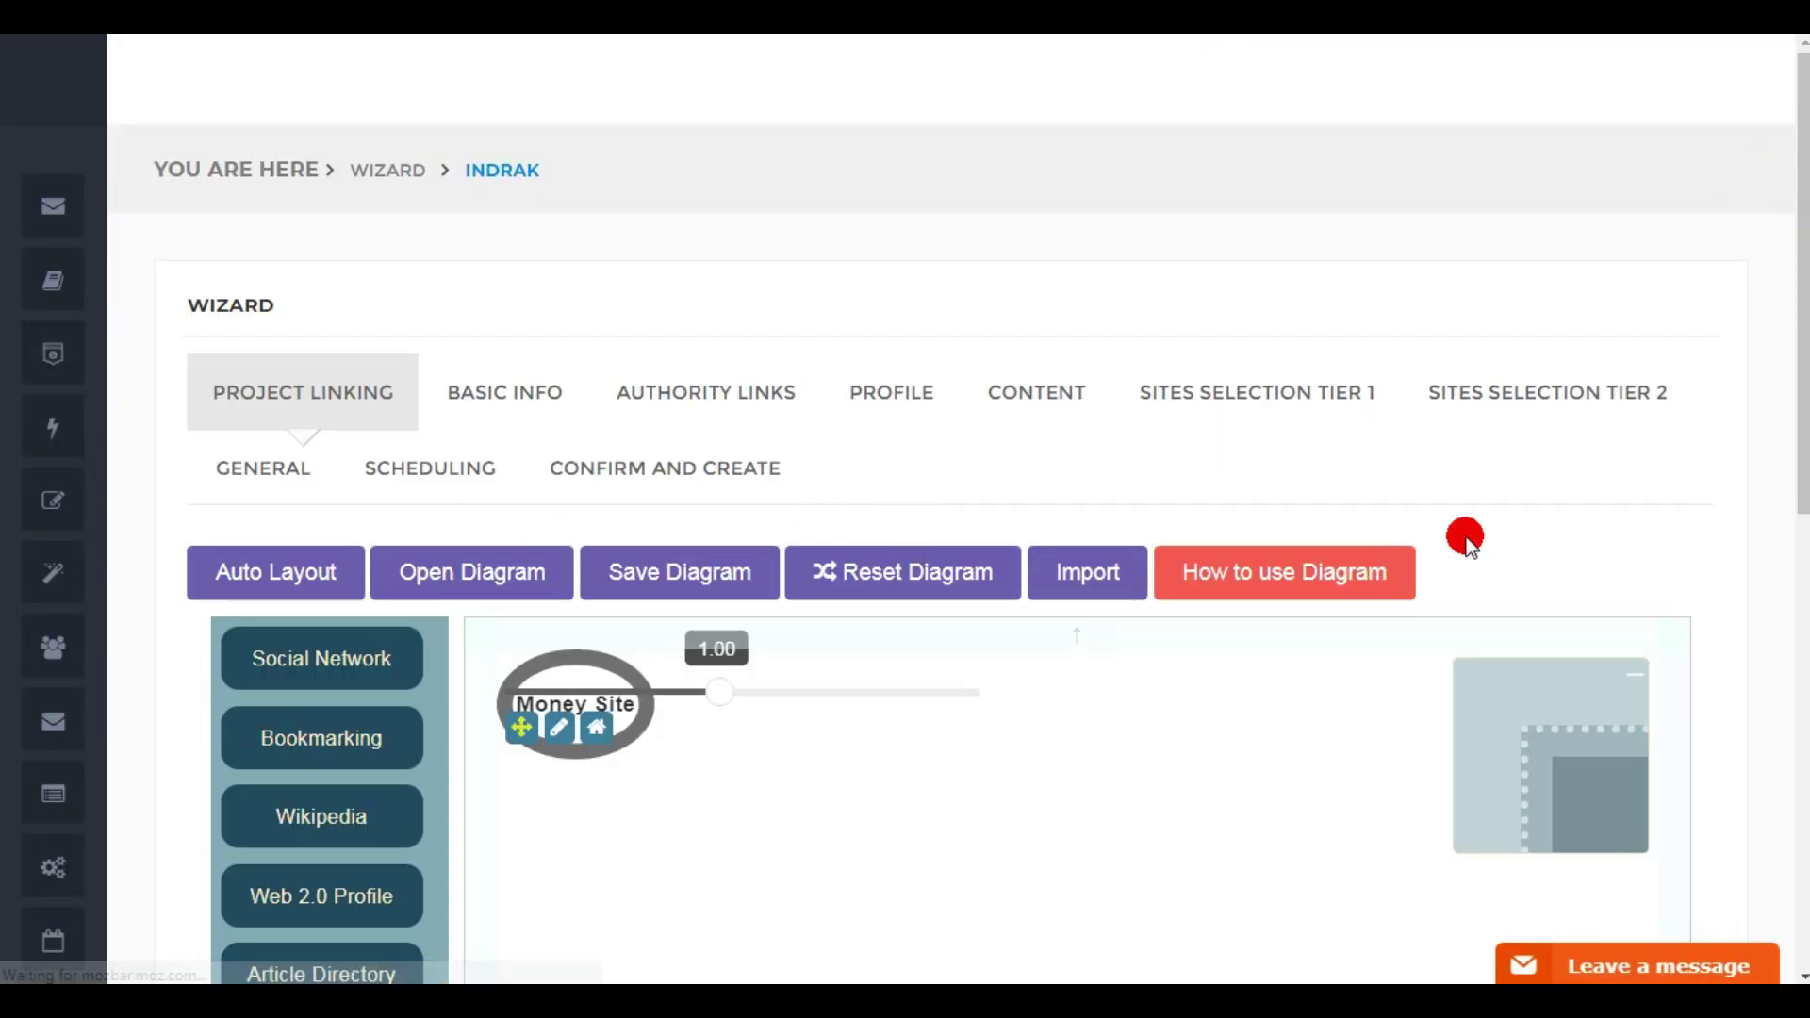
Scale the project linking diagram to 0.39 and reposition the Money Site node near the middle of the canvas.
scroll(1800, 435, "down", 4)
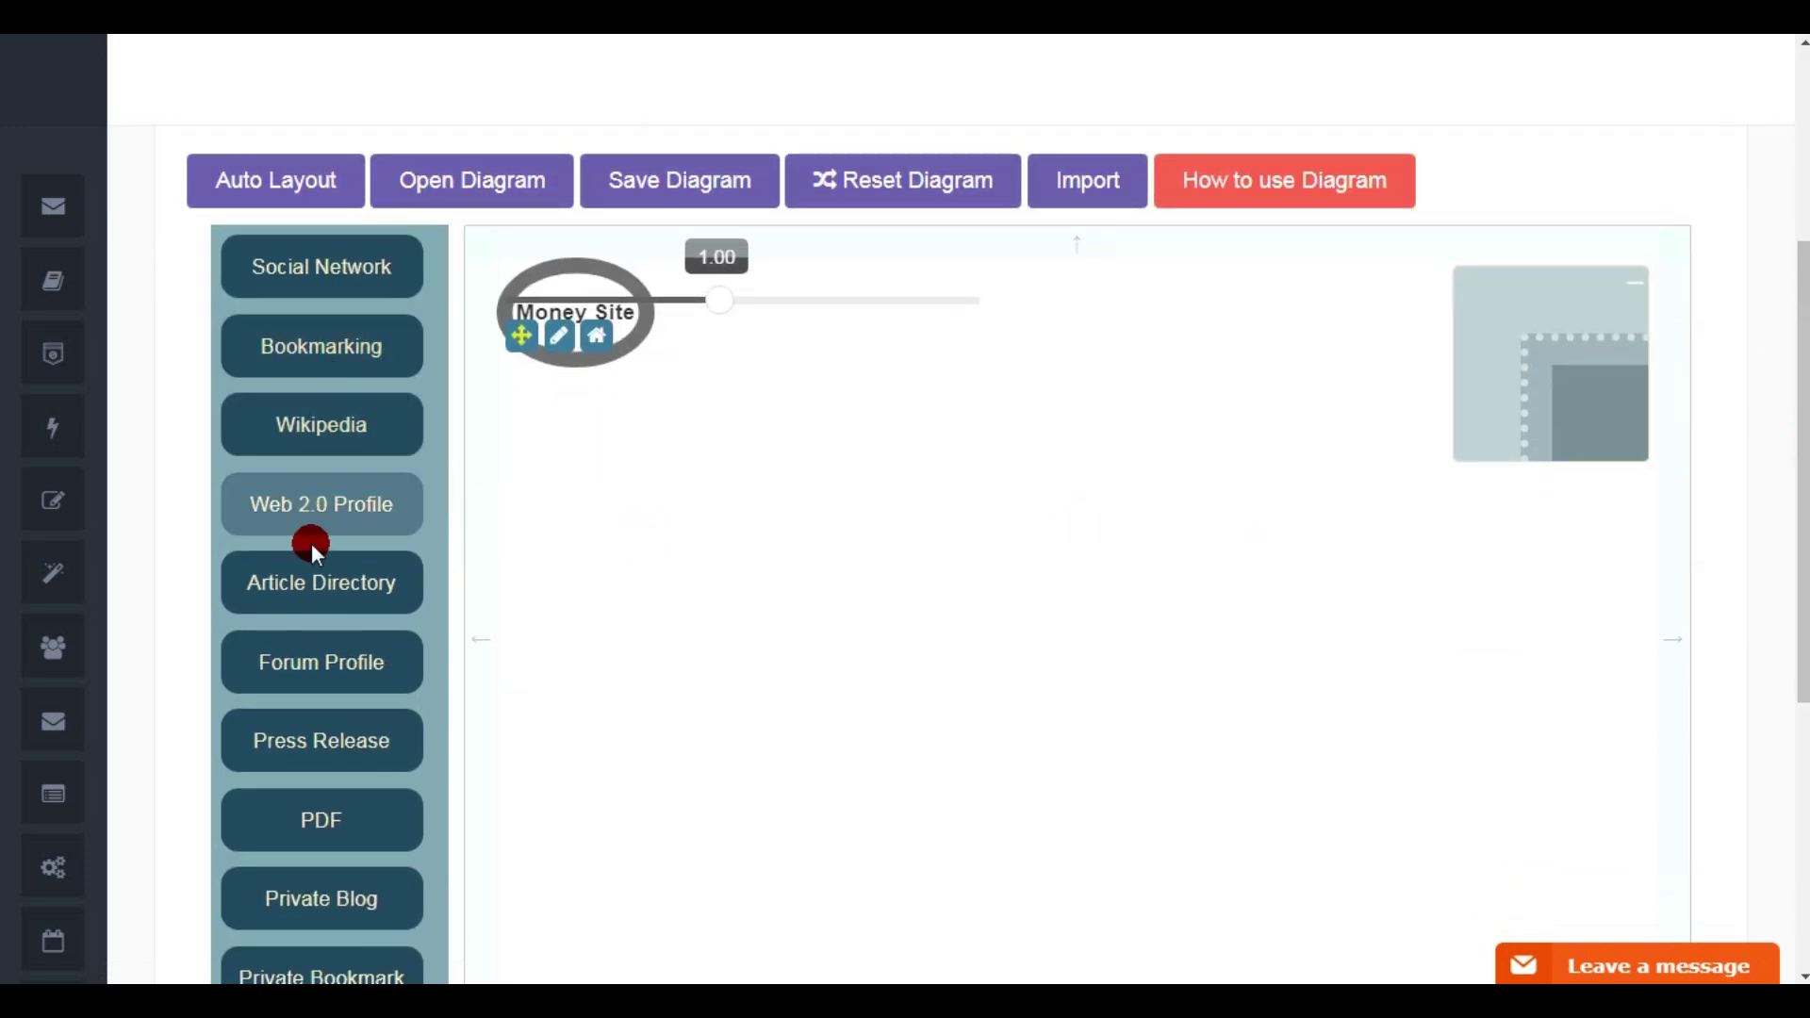
left_click_drag(308, 341, 537, 291)
left_click(572, 301)
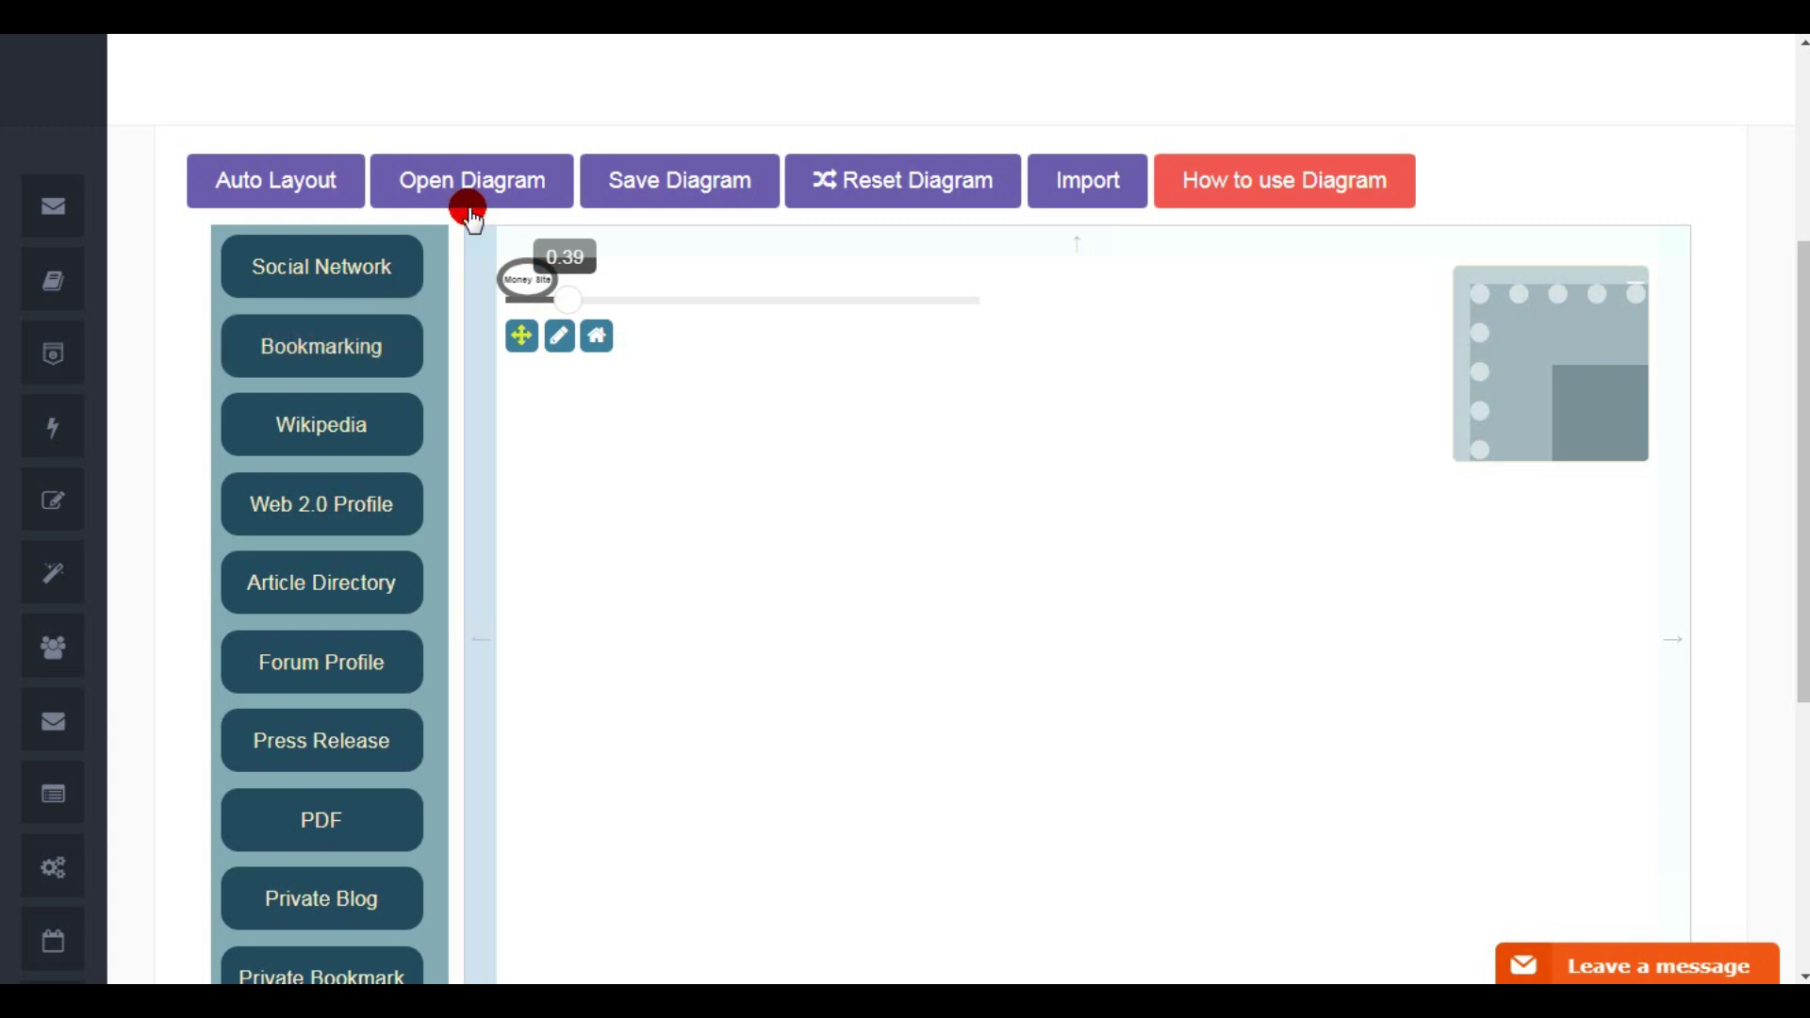
left_click(295, 182)
left_click_drag(1078, 739, 1008, 479)
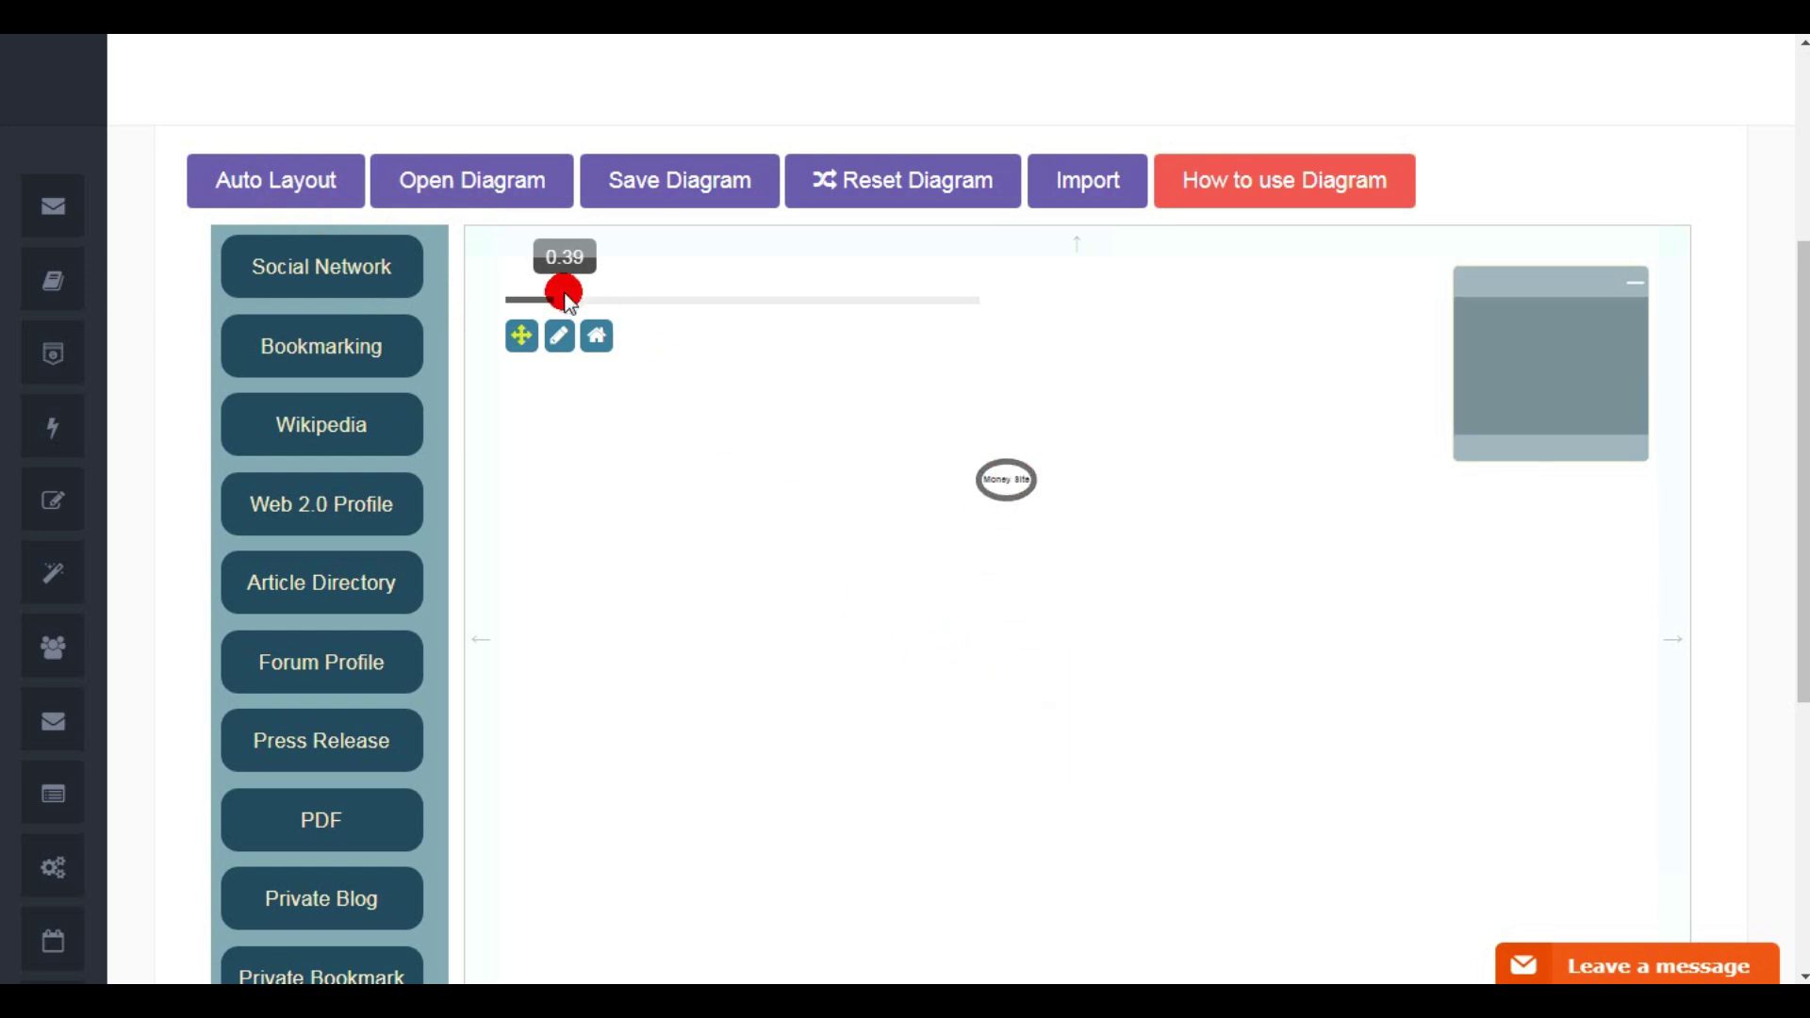
Browse the available project link templates for the diagram and close the selection without loading one.
left_click(469, 179)
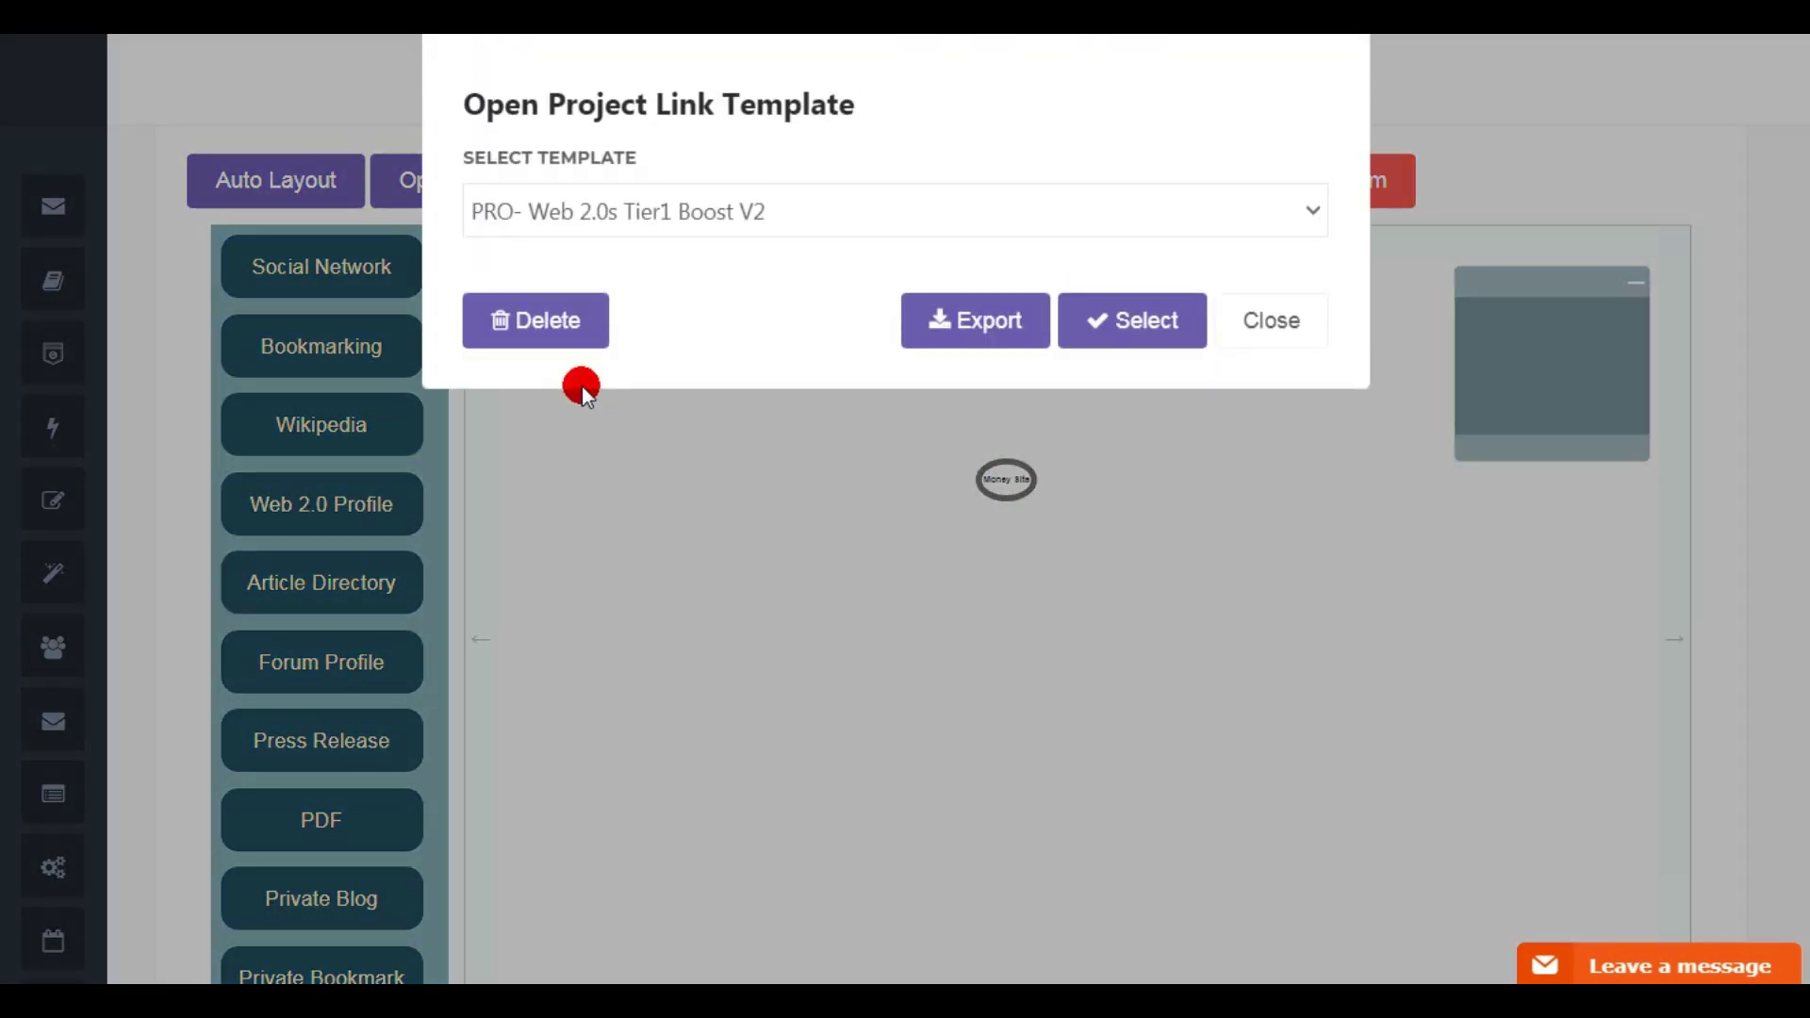
left_click(1298, 208)
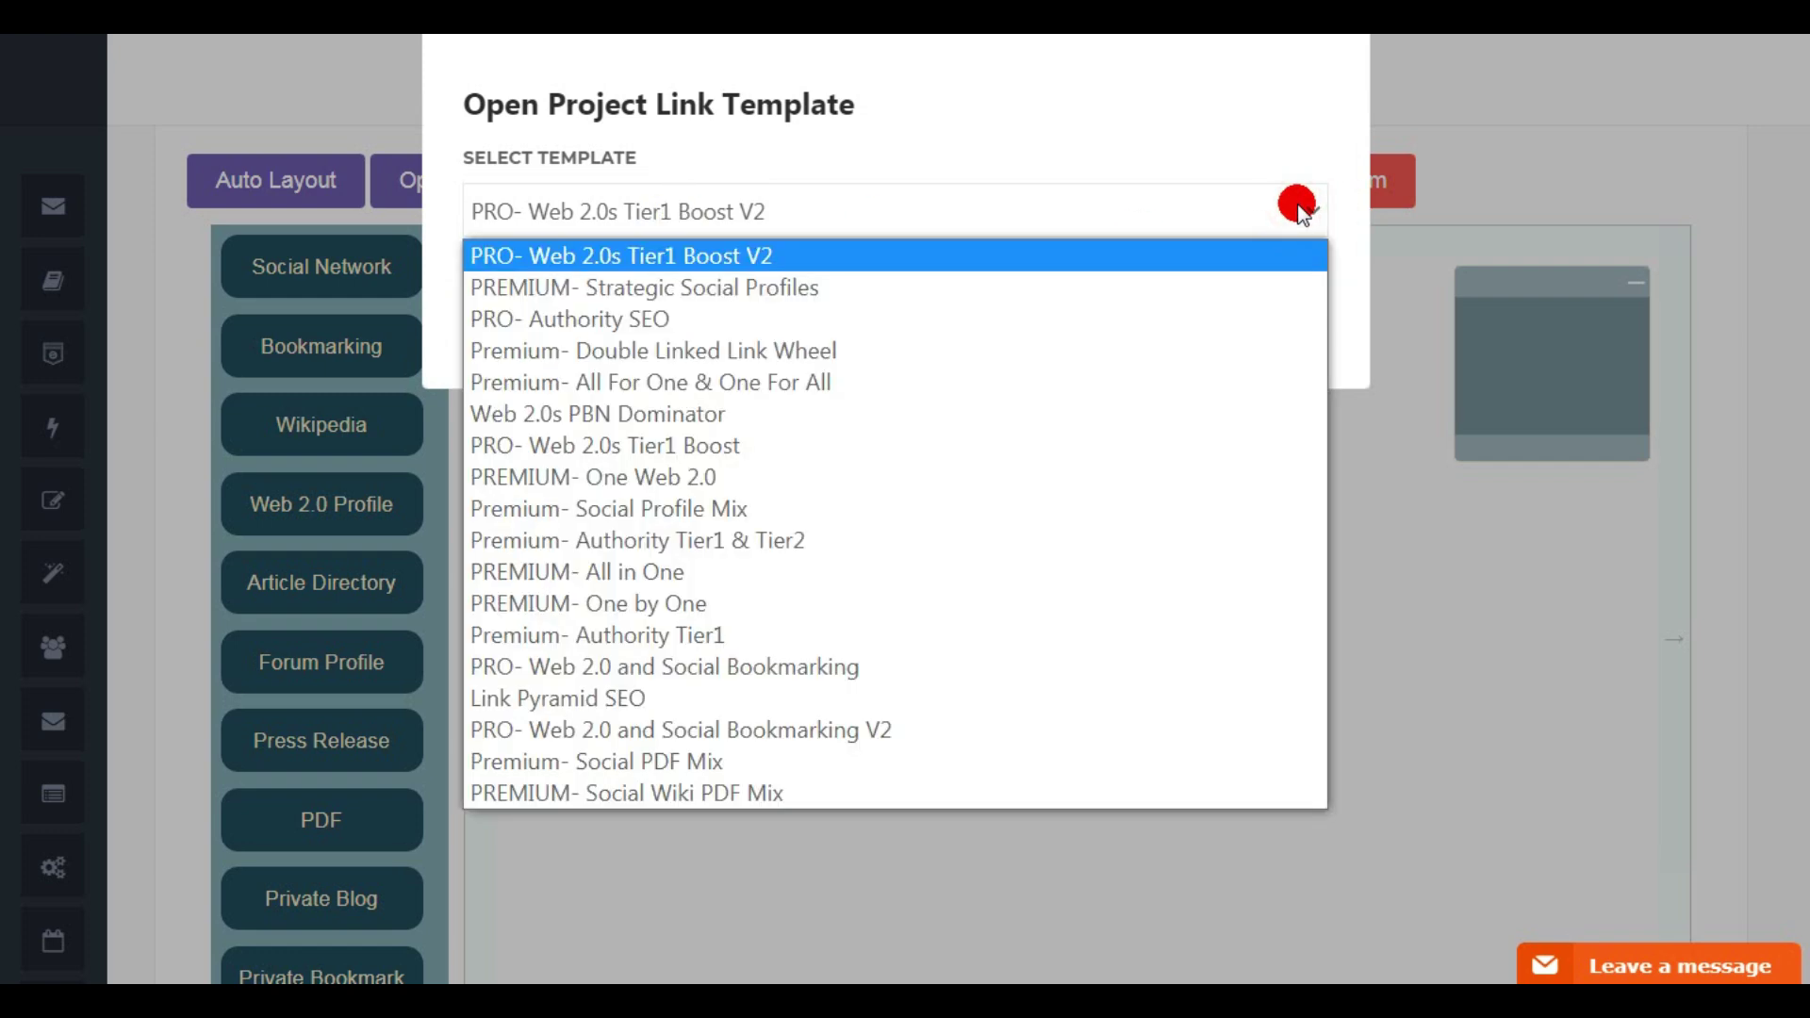
left_click(1462, 460)
left_click(1297, 314)
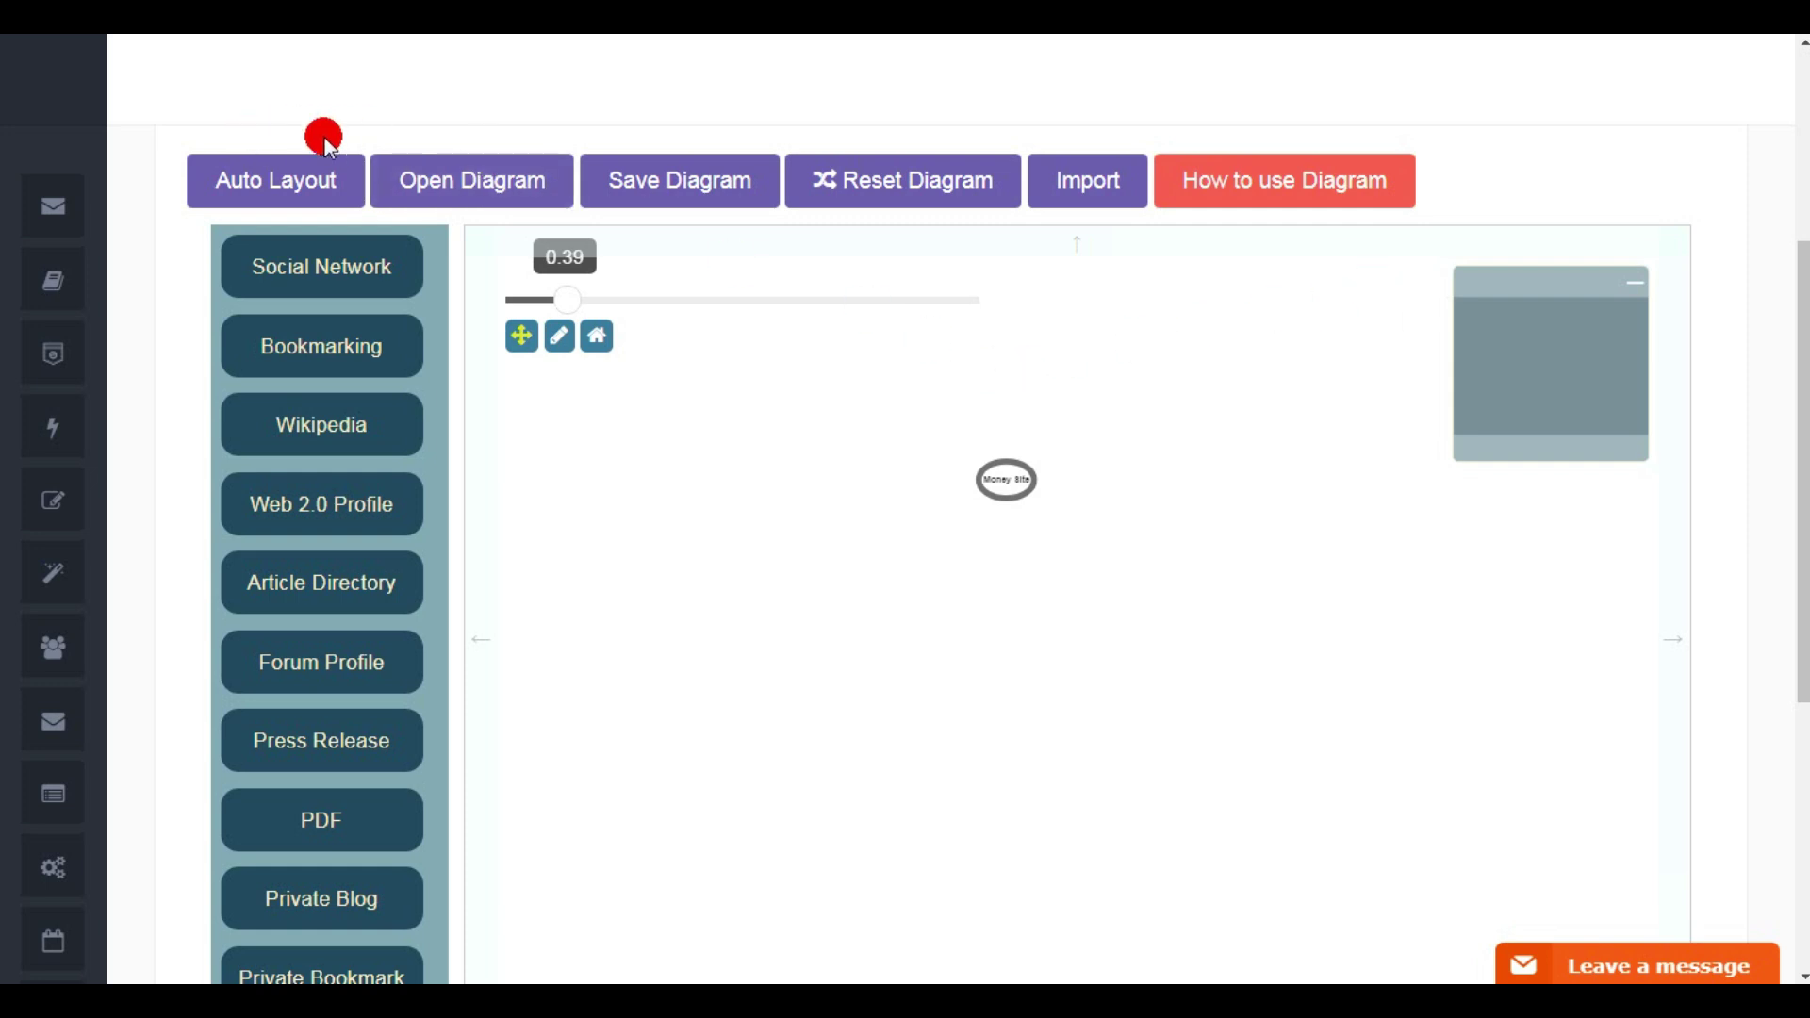
View the guide on how to use the diagram and return to the wizard.
mouse_move(4, 79)
left_click(505, 48)
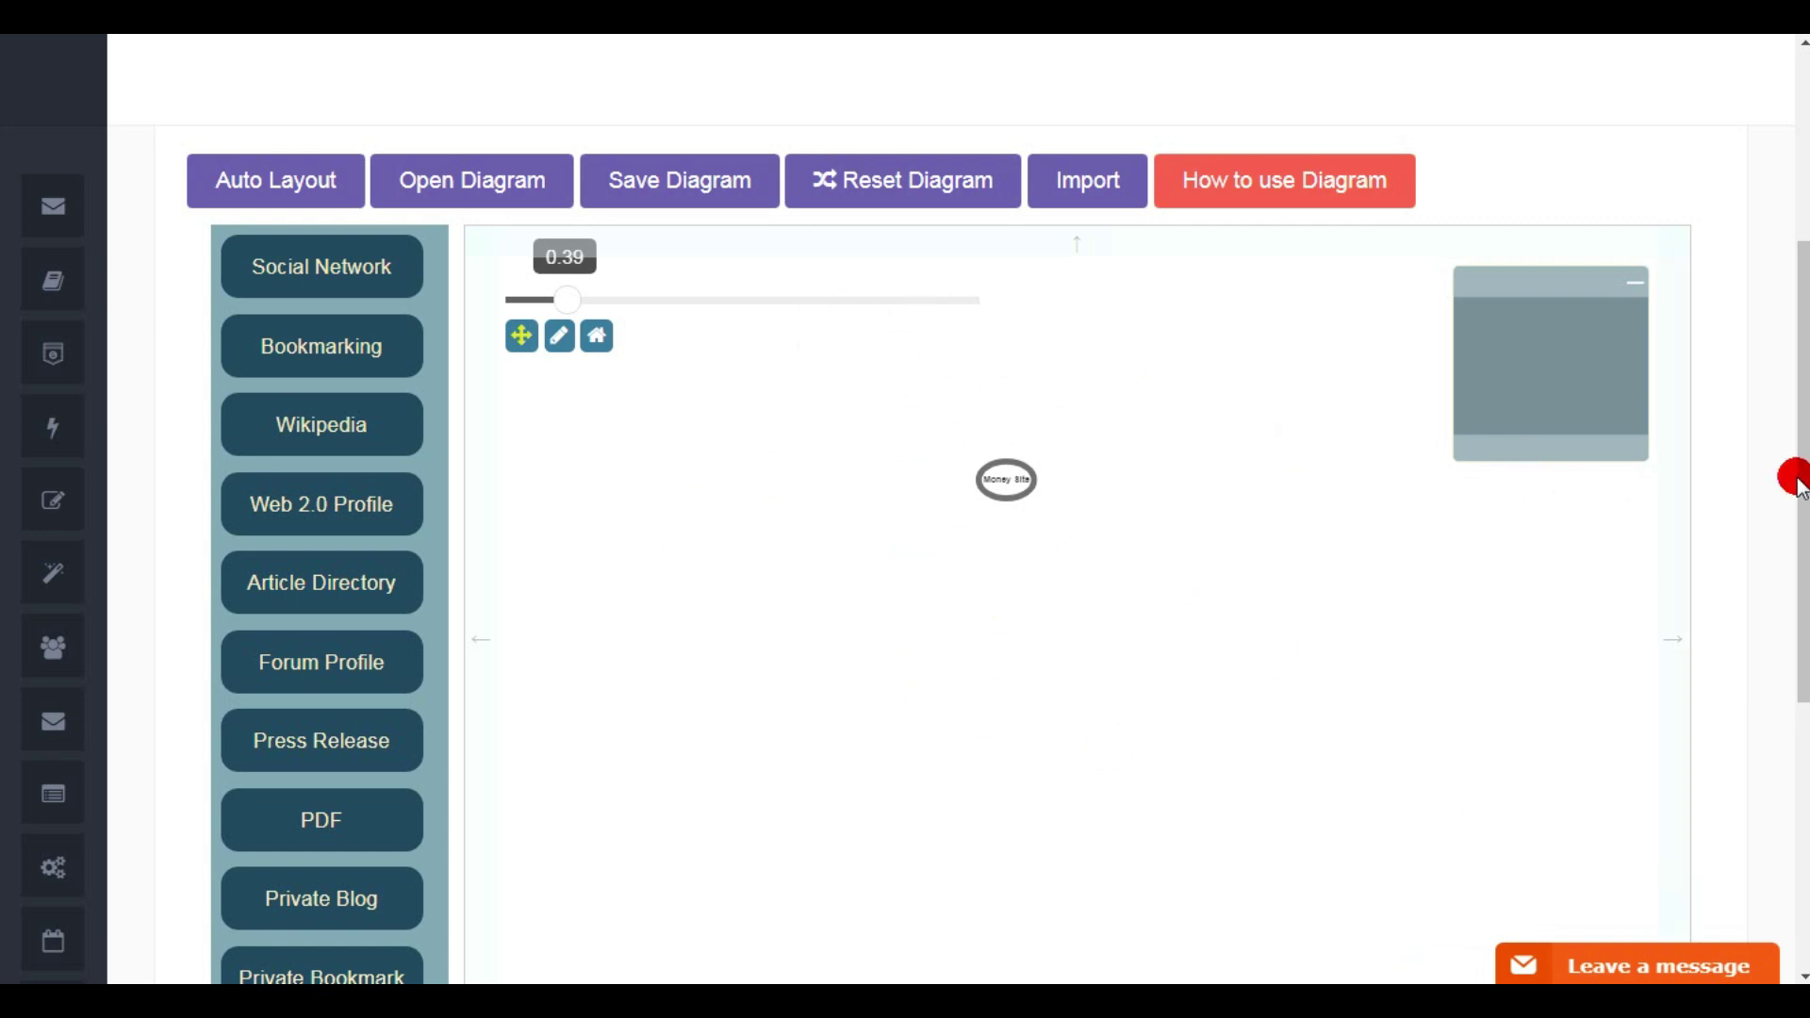
left_click(1263, 192)
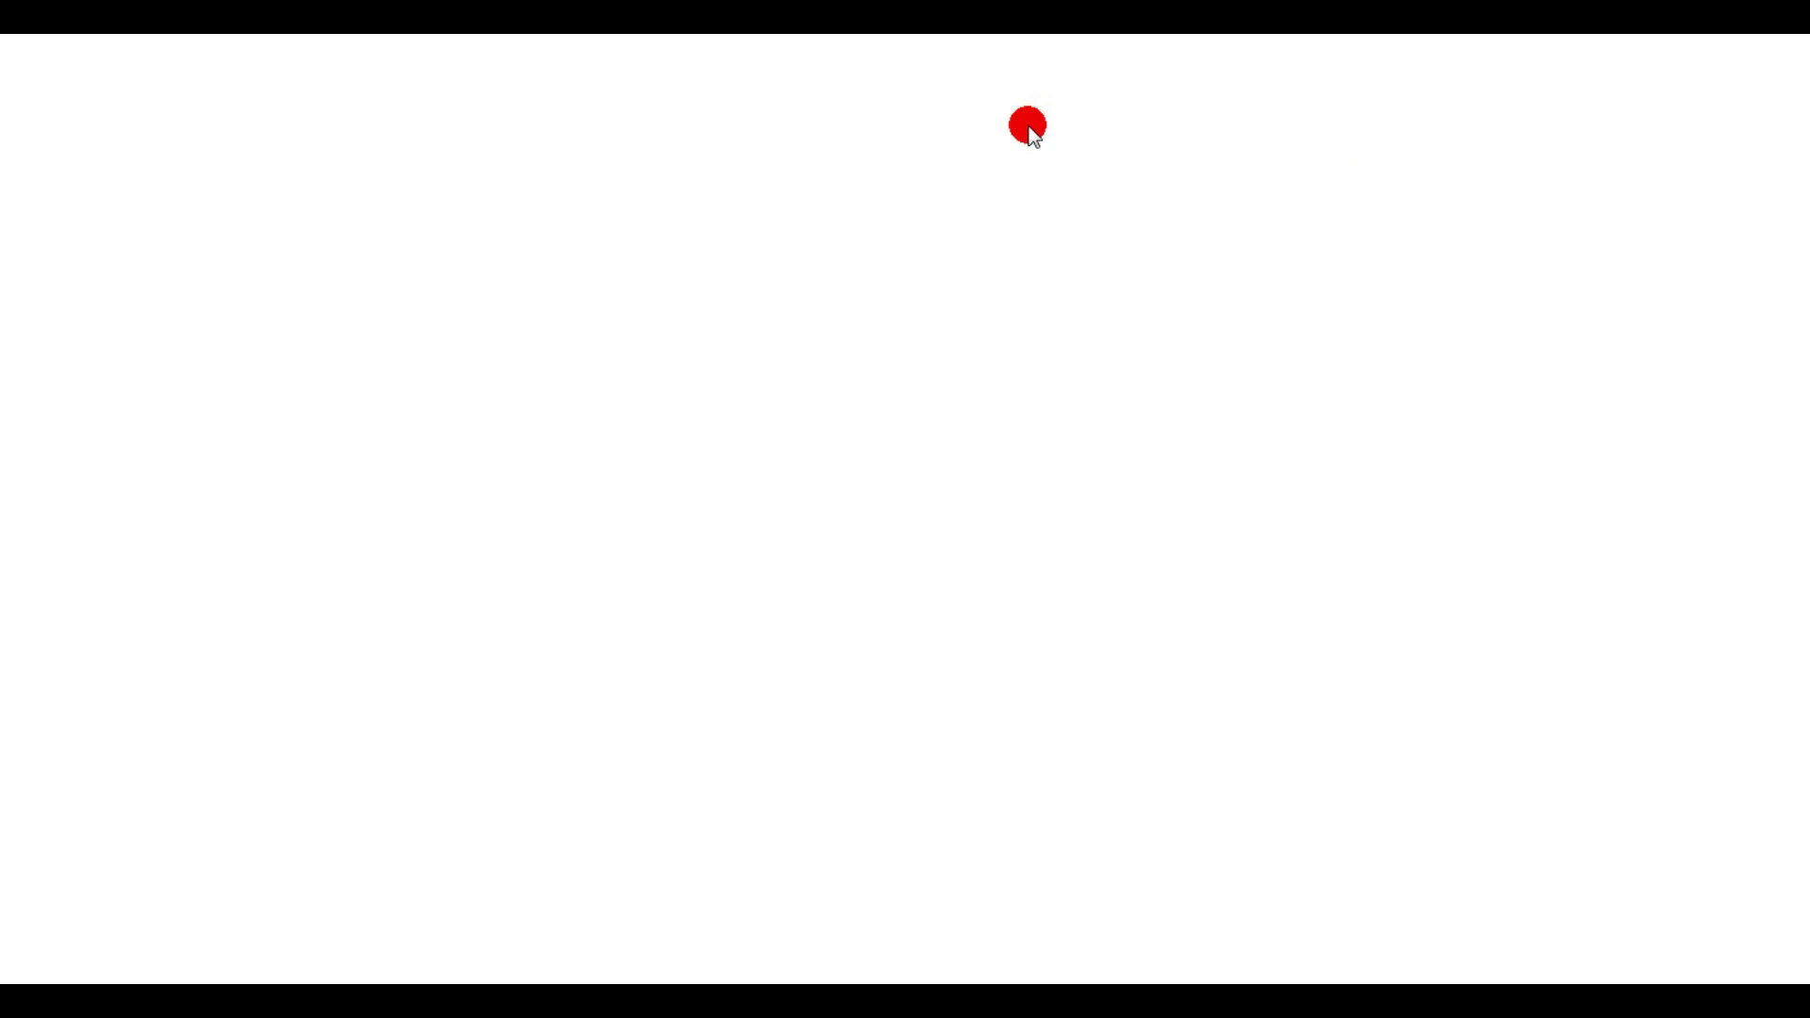
key("alt+Left")
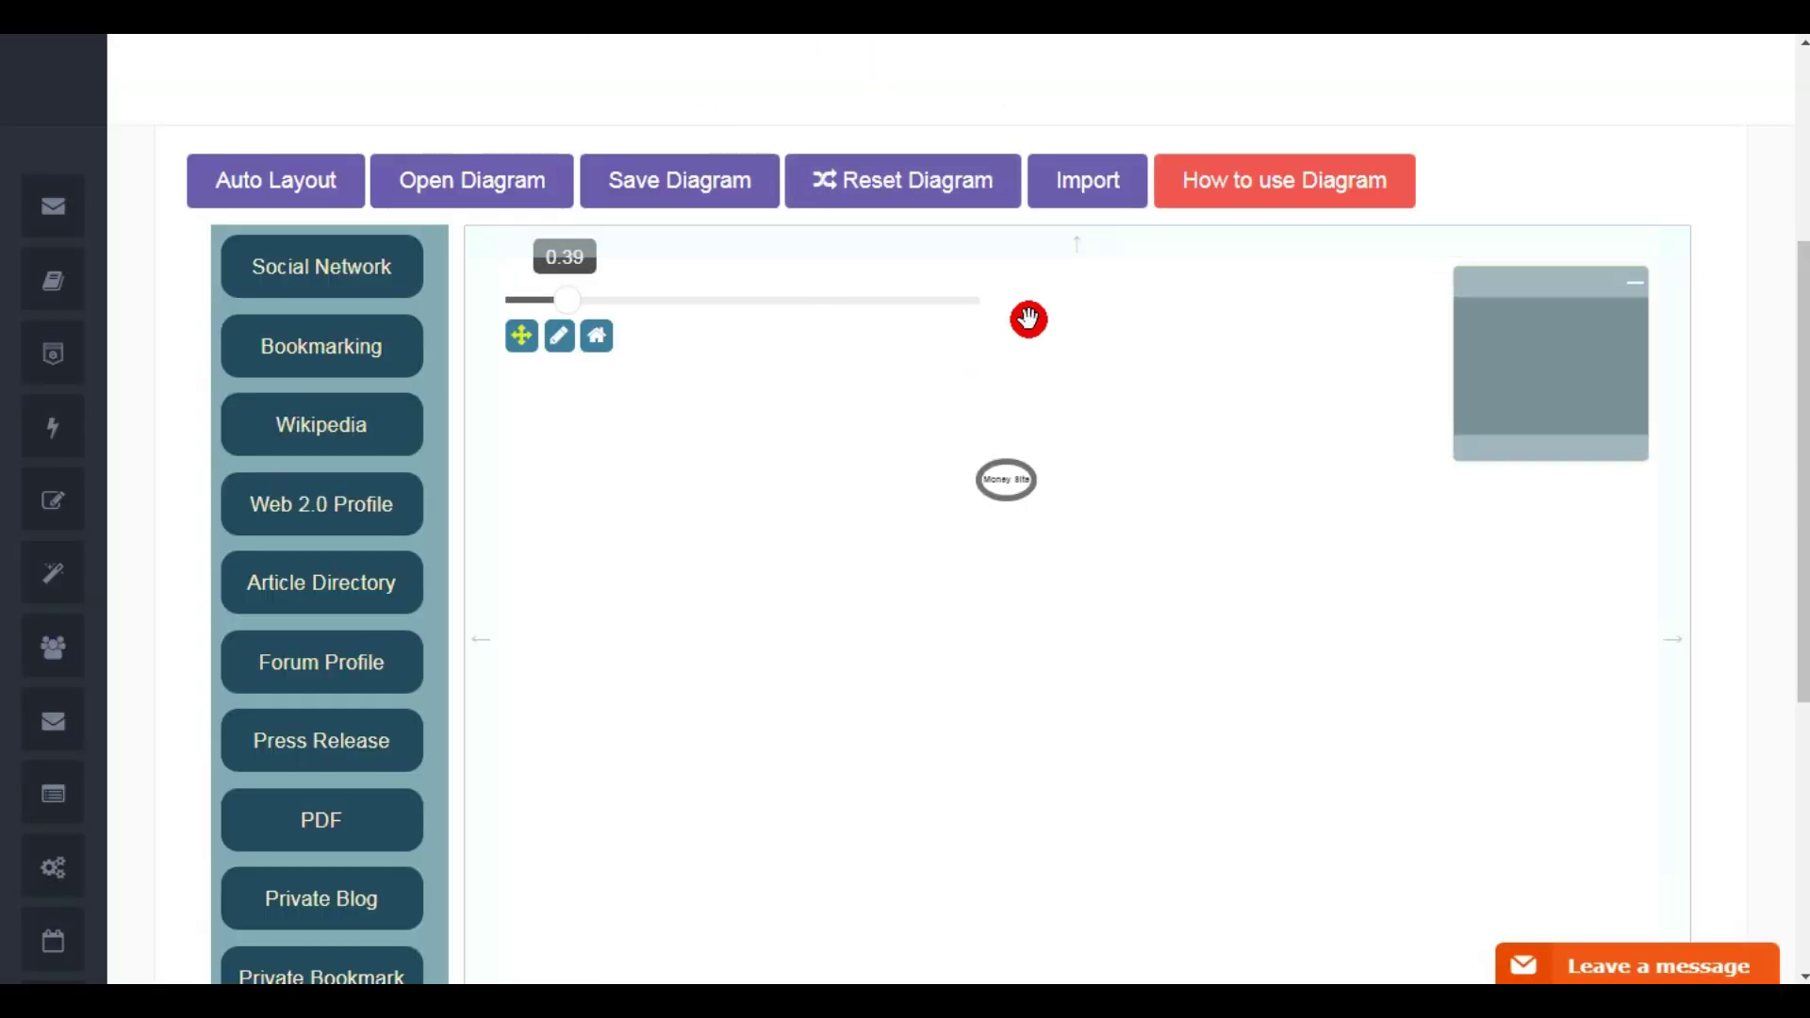
Leave the standard wizard's diagram and open the list of Turbo Wizards from the main RankerX page.
scroll(1803, 394, "down", 6)
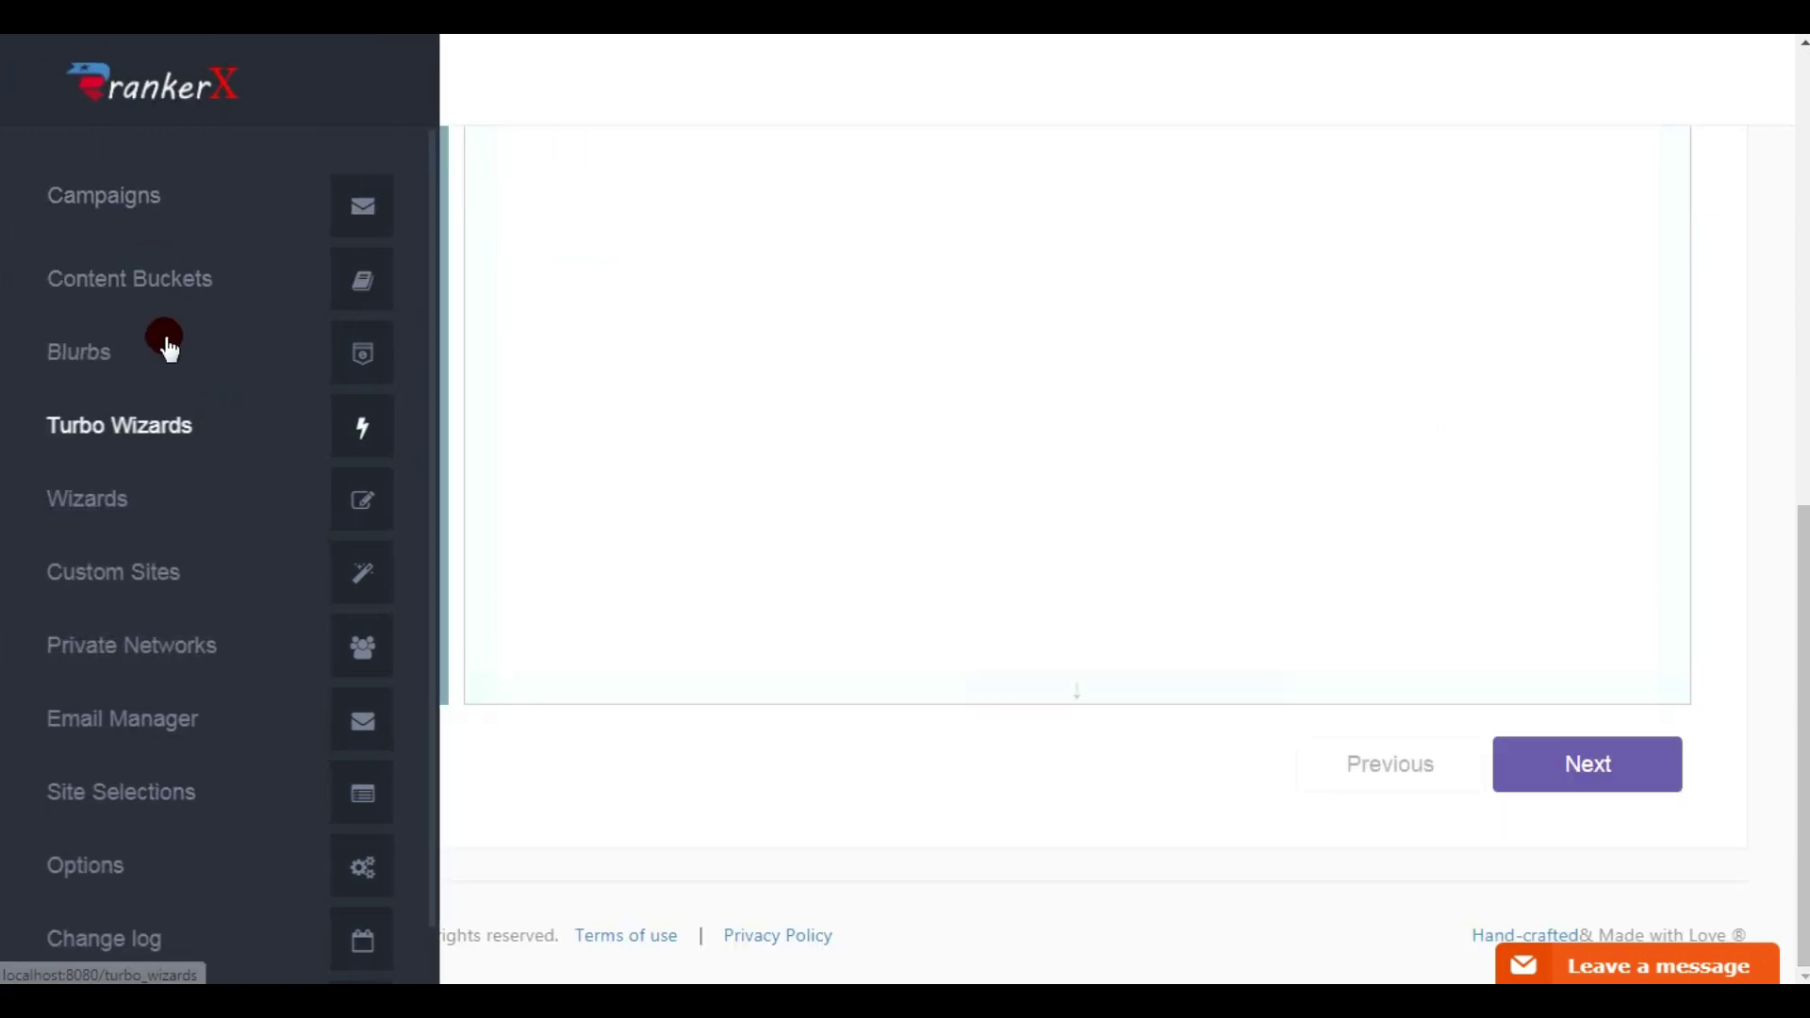
scroll(153, 332, "down", 1)
left_click(158, 333)
scroll(154, 331, "down", 1)
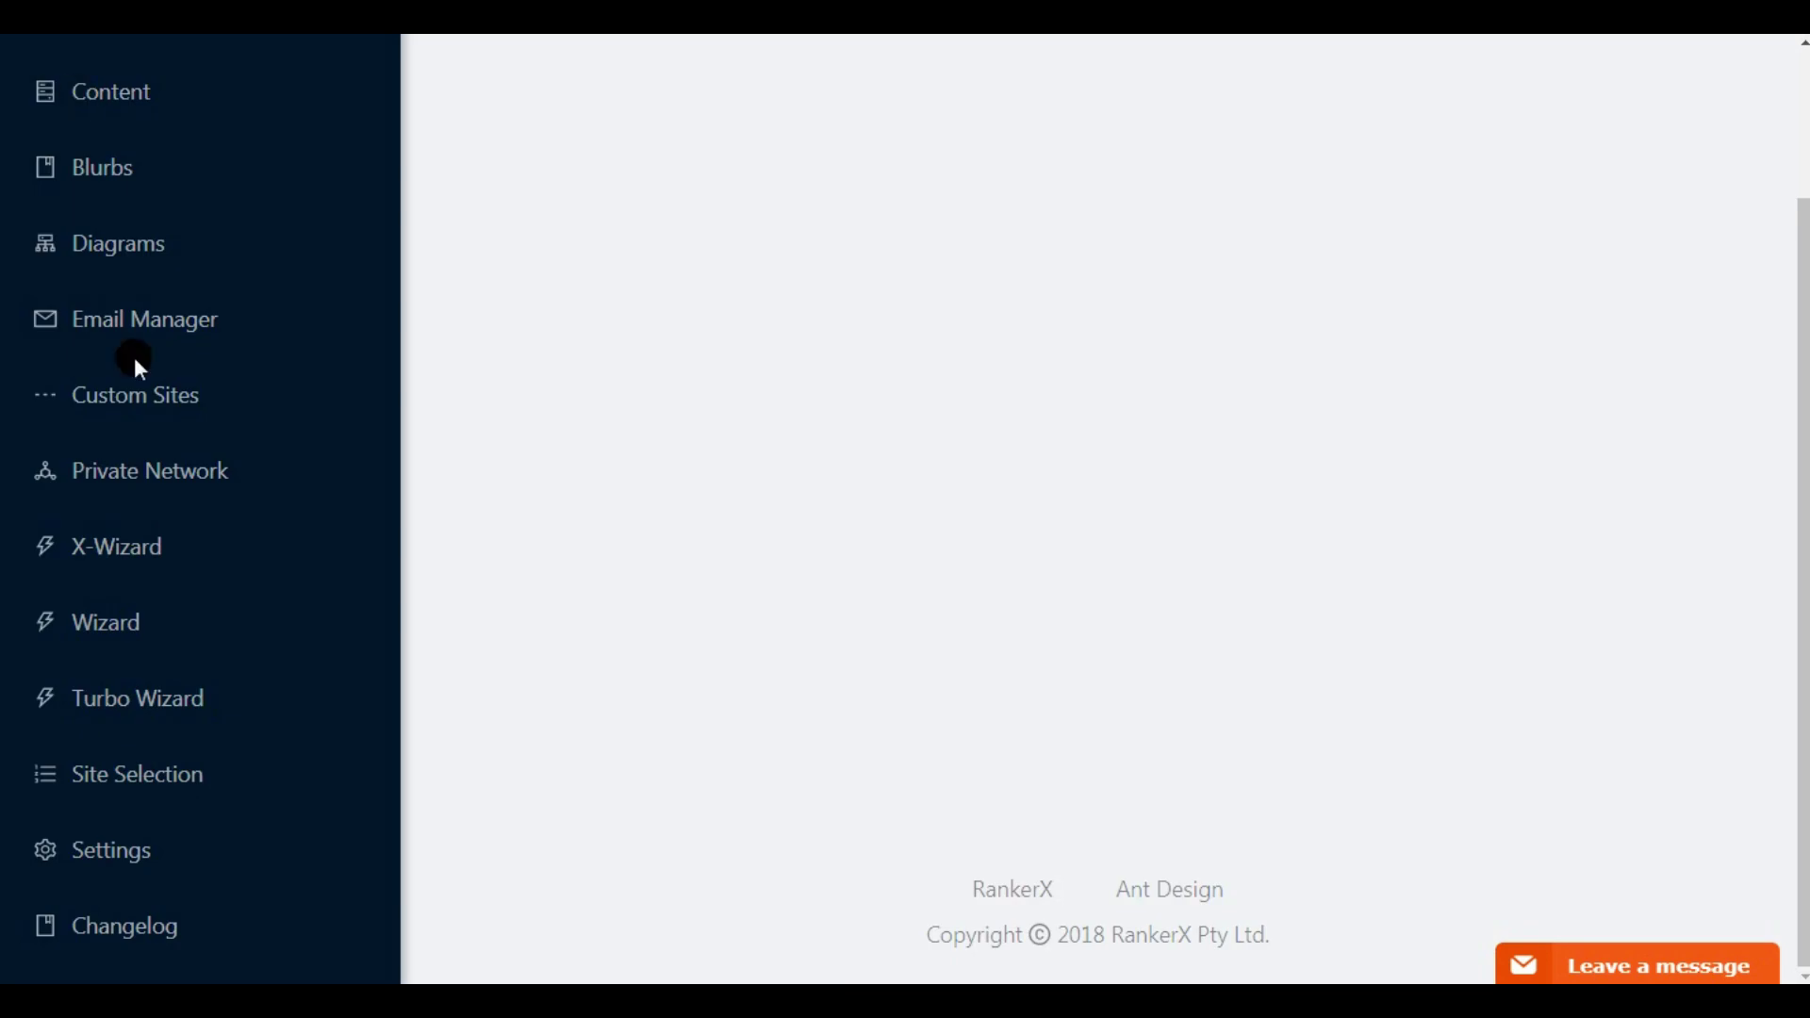
left_click(130, 703)
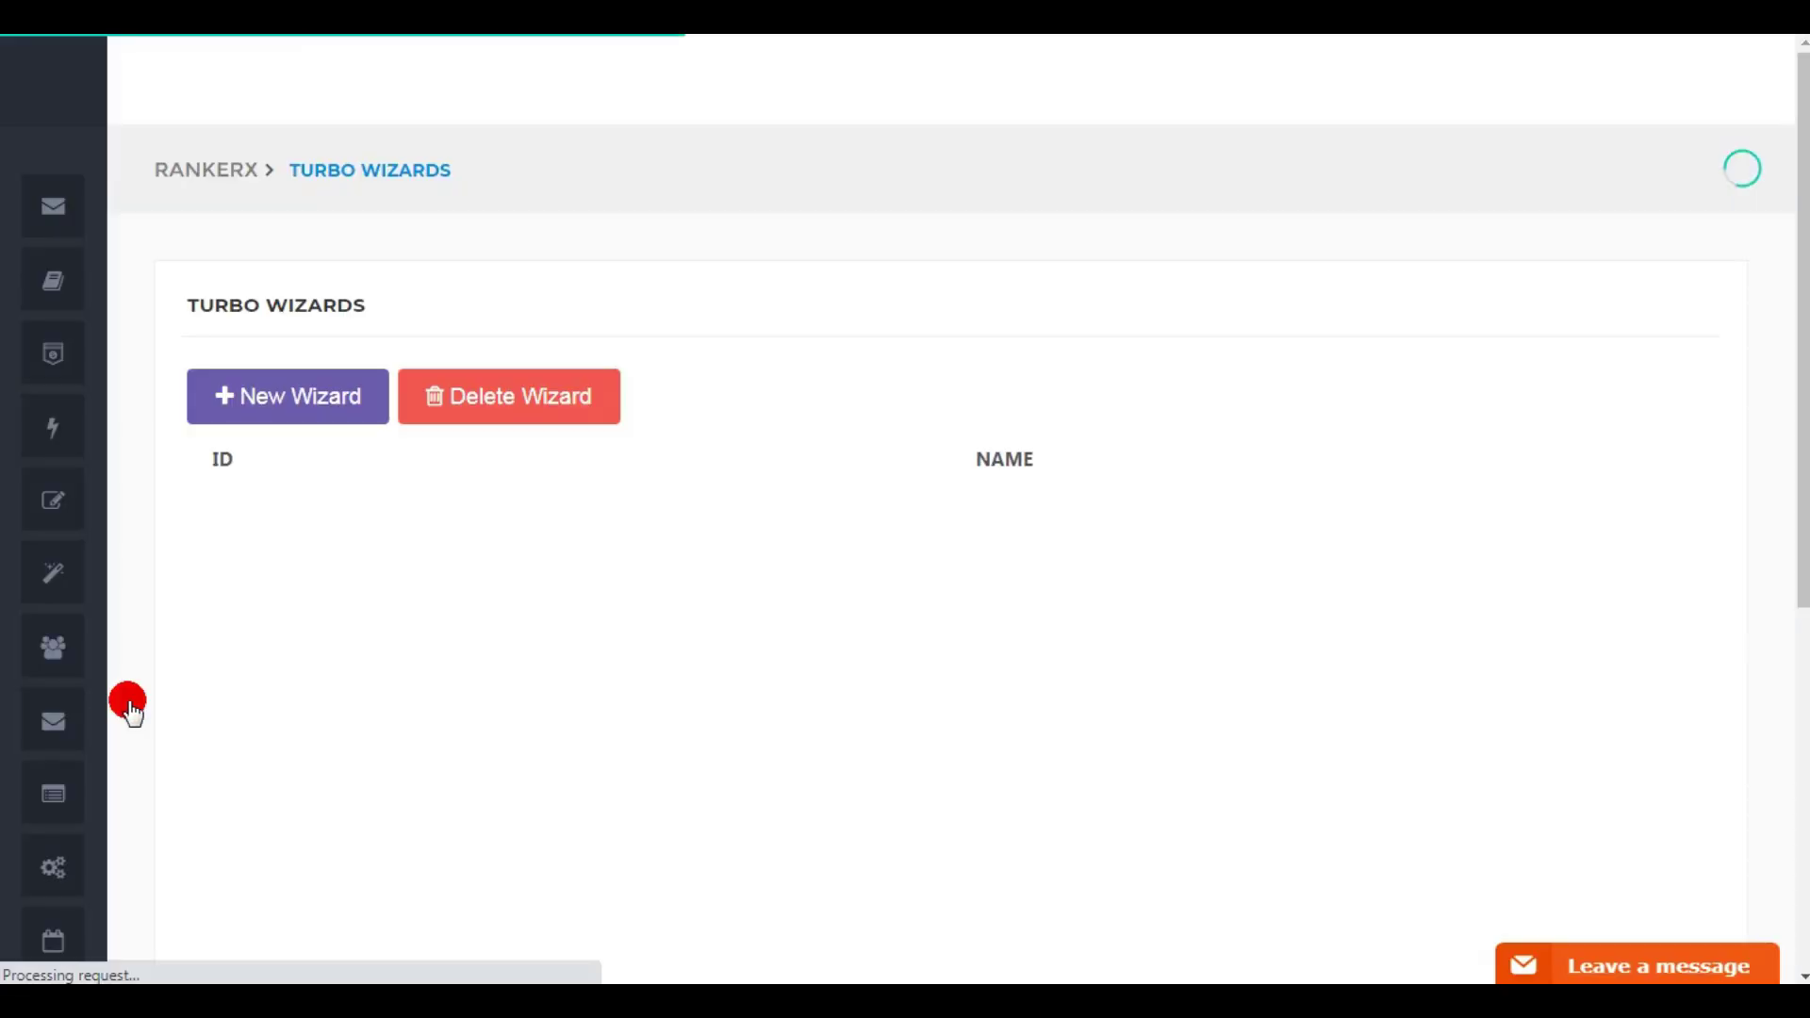
Create a new turbo wizard named indrak and open its settings.
left_click(294, 394)
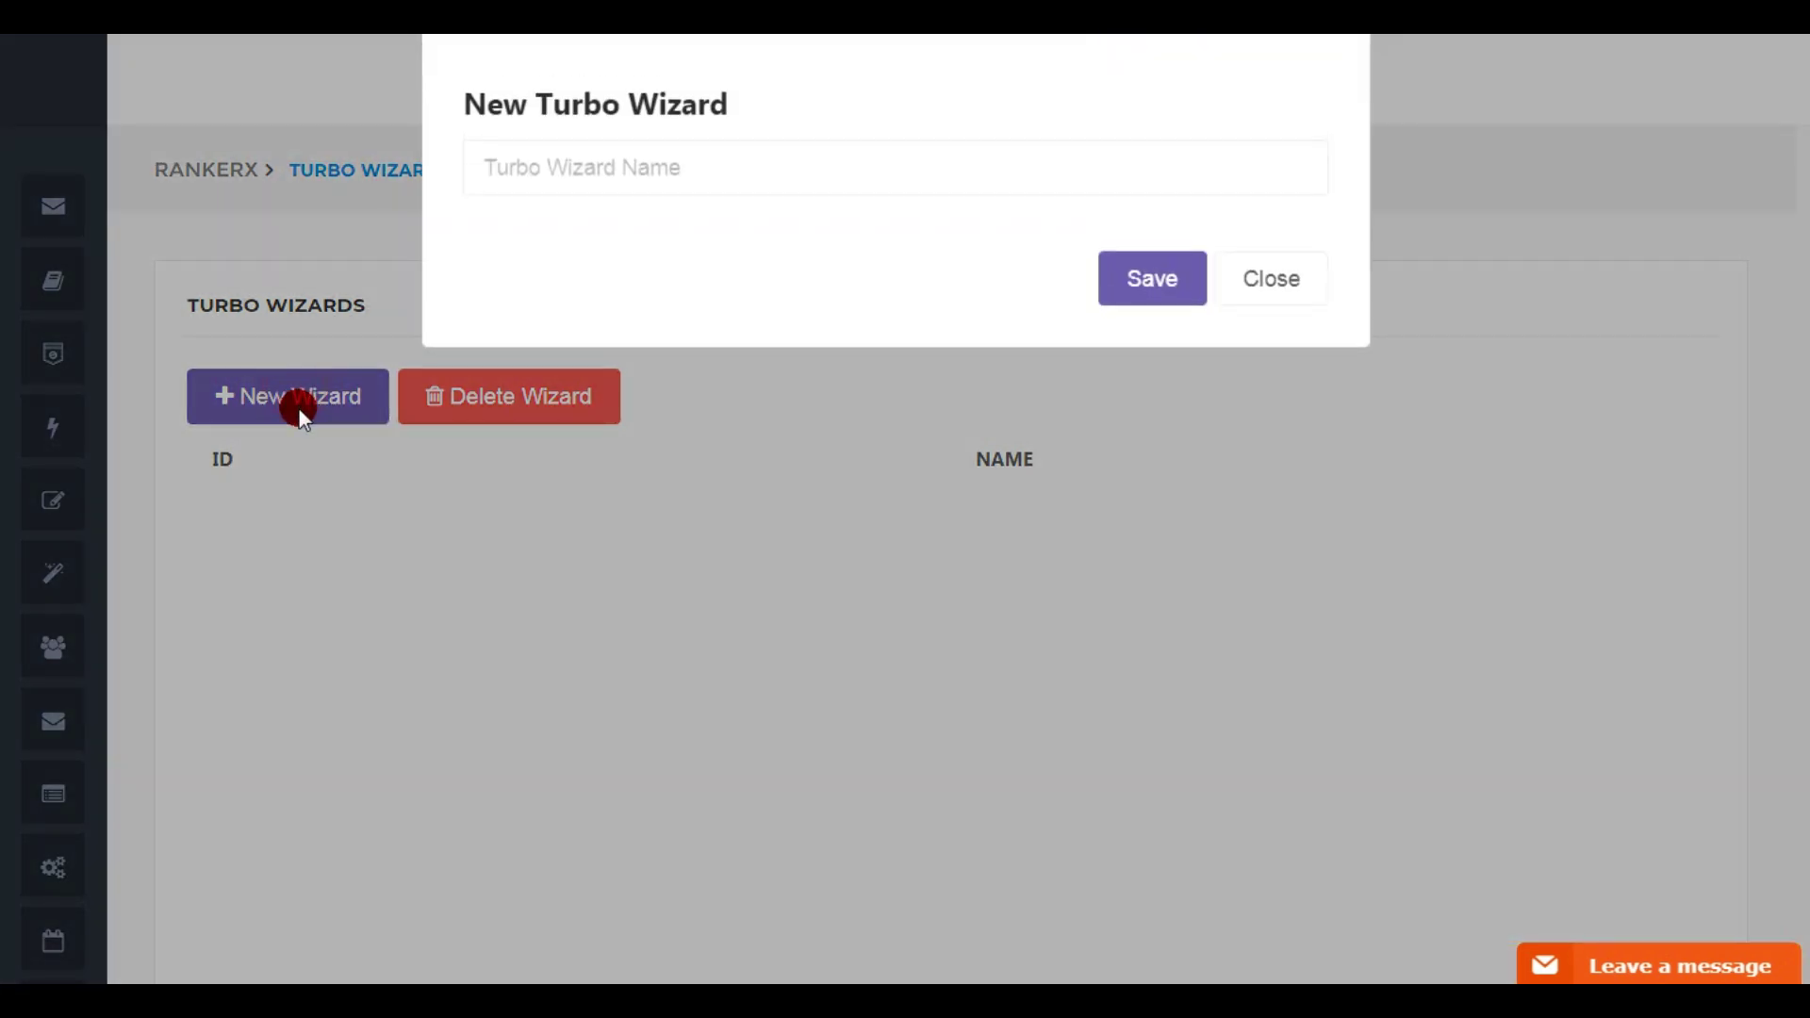
left_click(783, 173)
type("indrak")
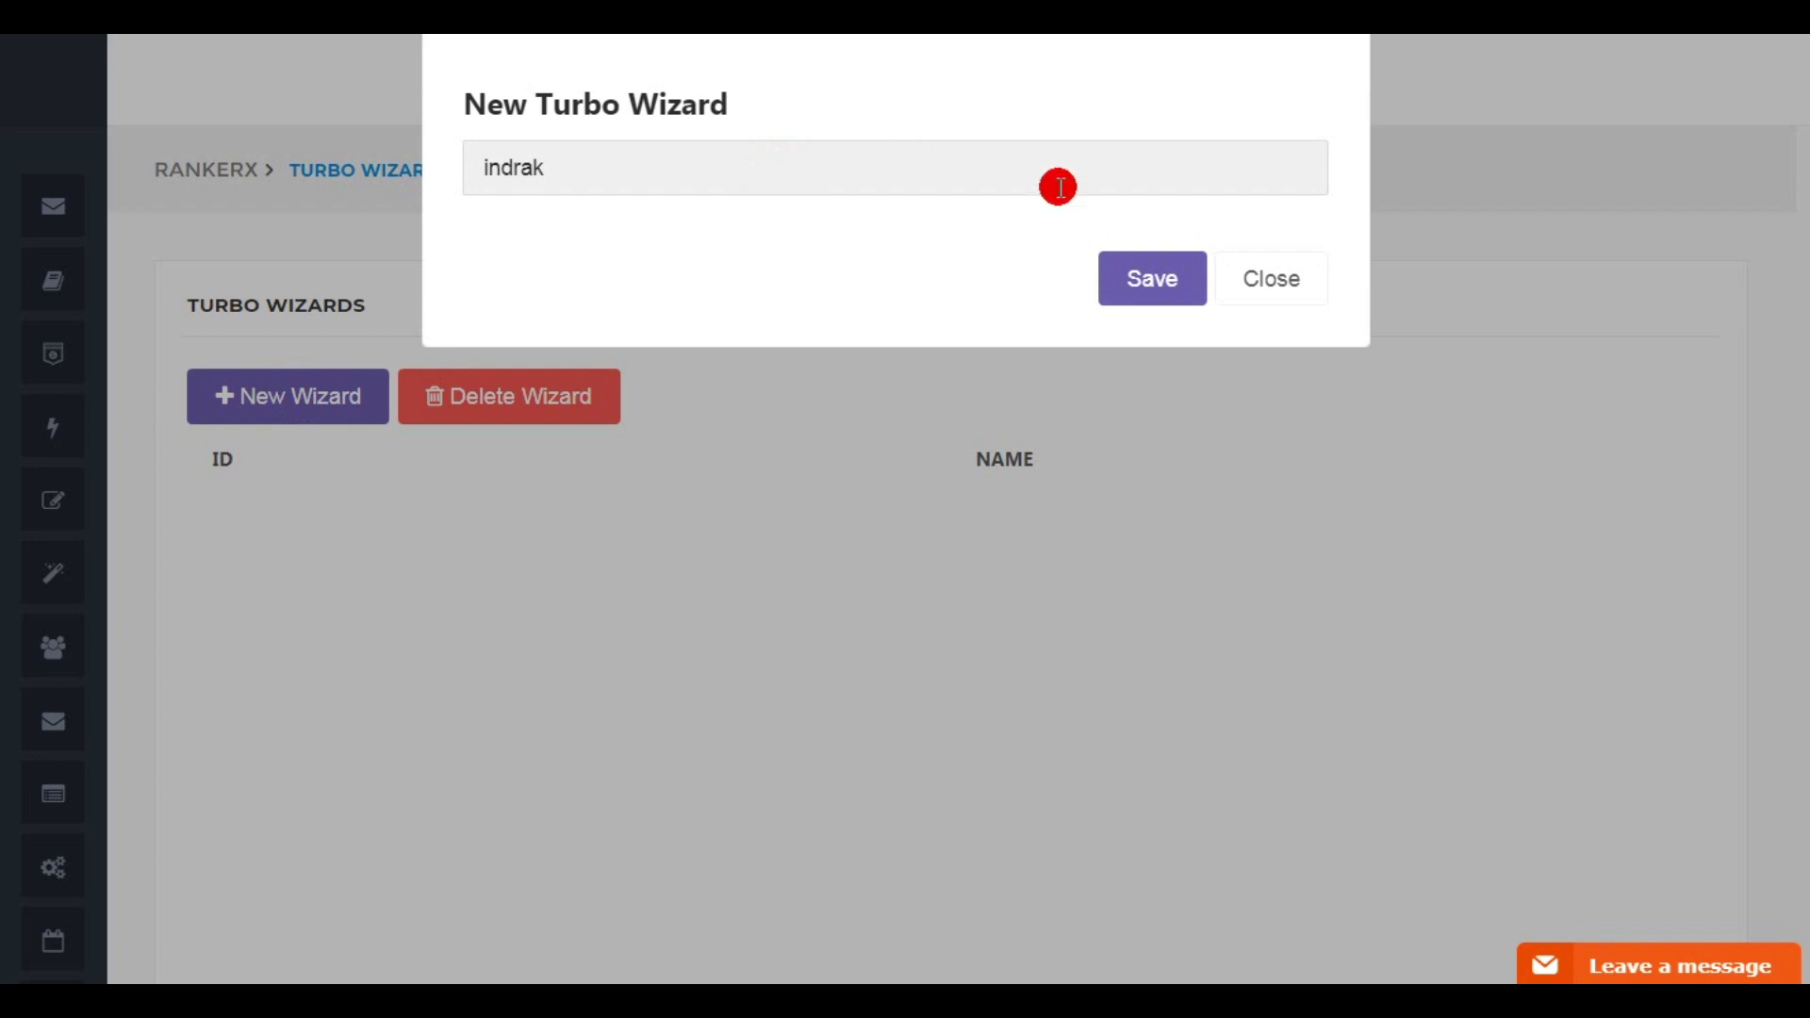
left_click(1169, 273)
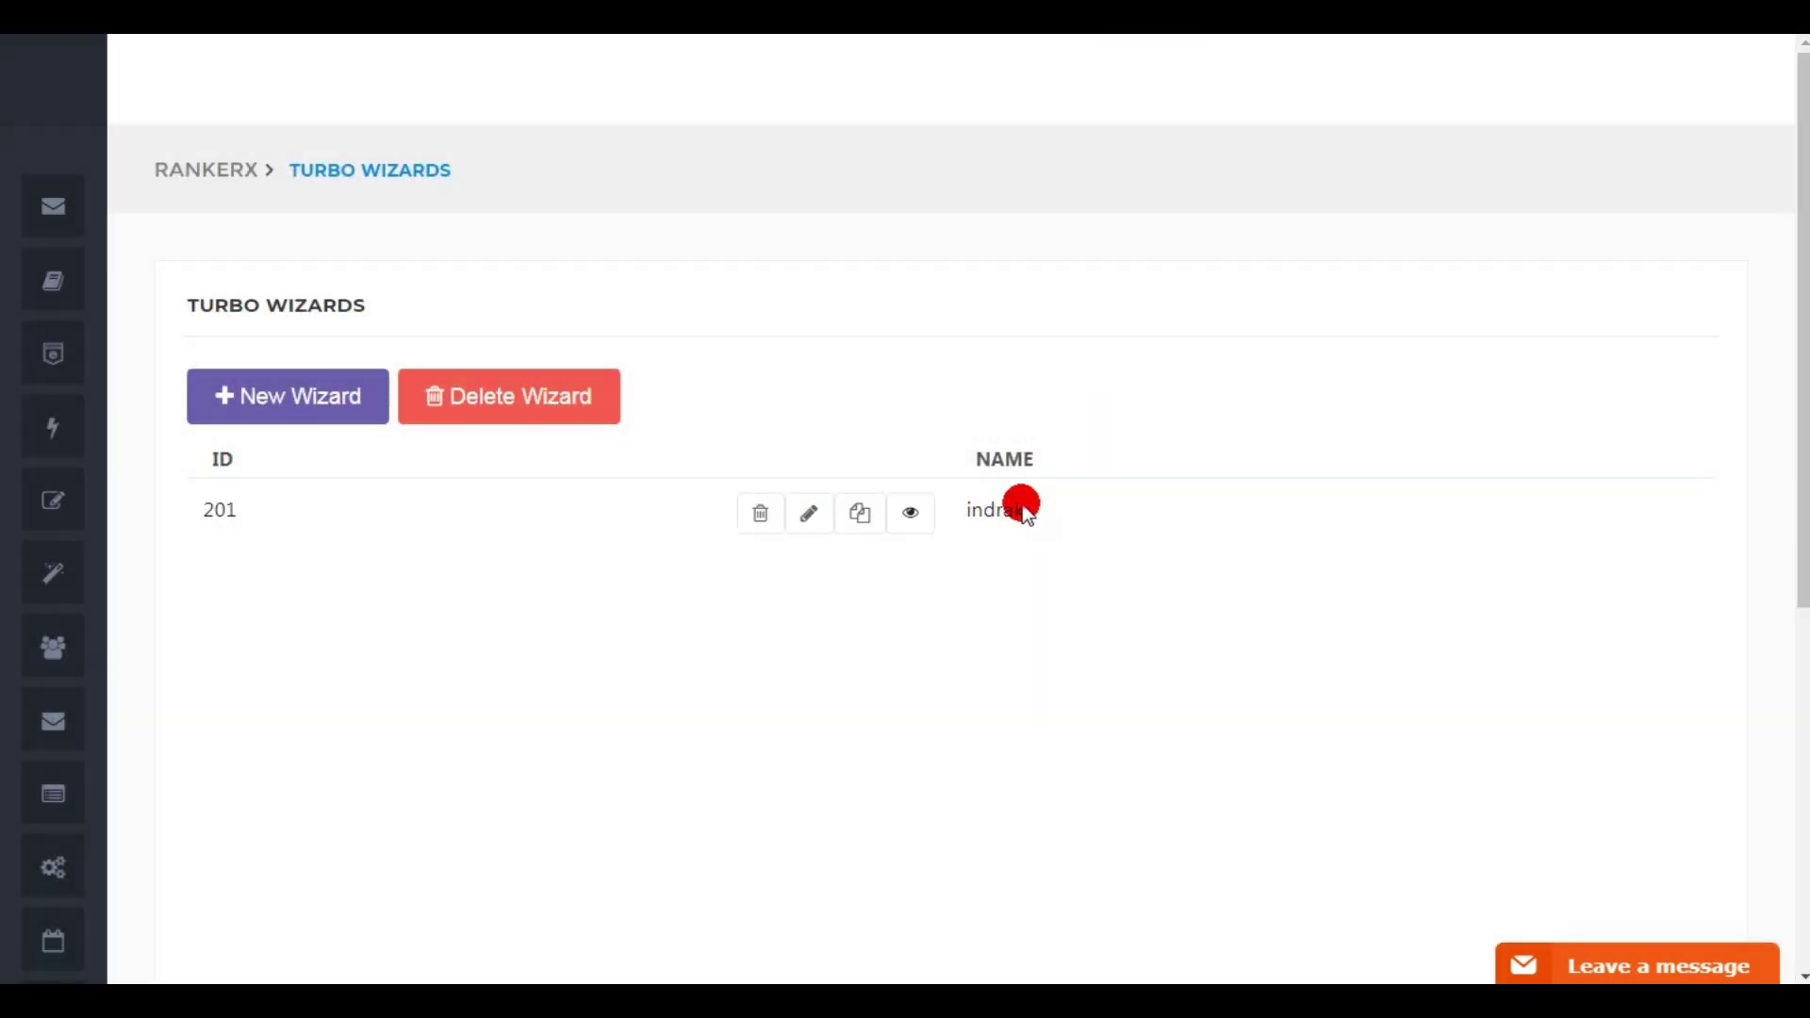
left_click_drag(1022, 507, 926, 518)
left_click(920, 514)
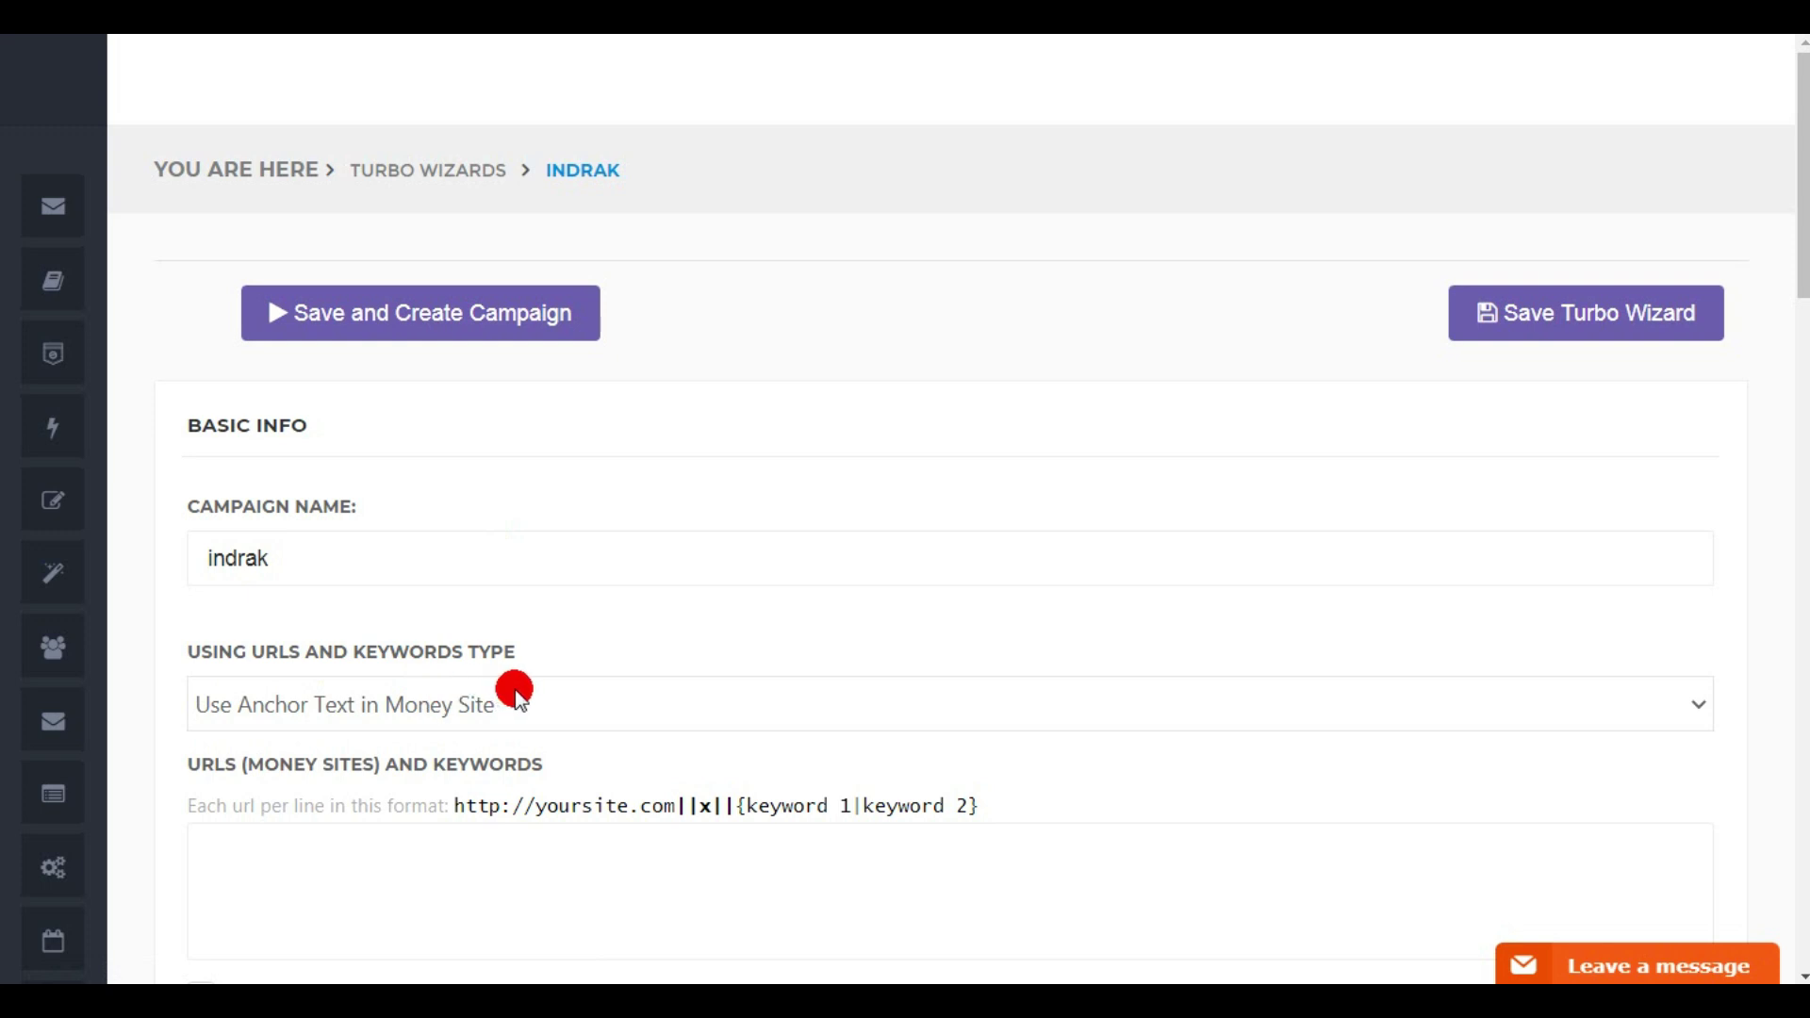
Look at the URLs and keywords type options and the money site URL field in the turbo wizard's Basic Info.
left_click(1699, 707)
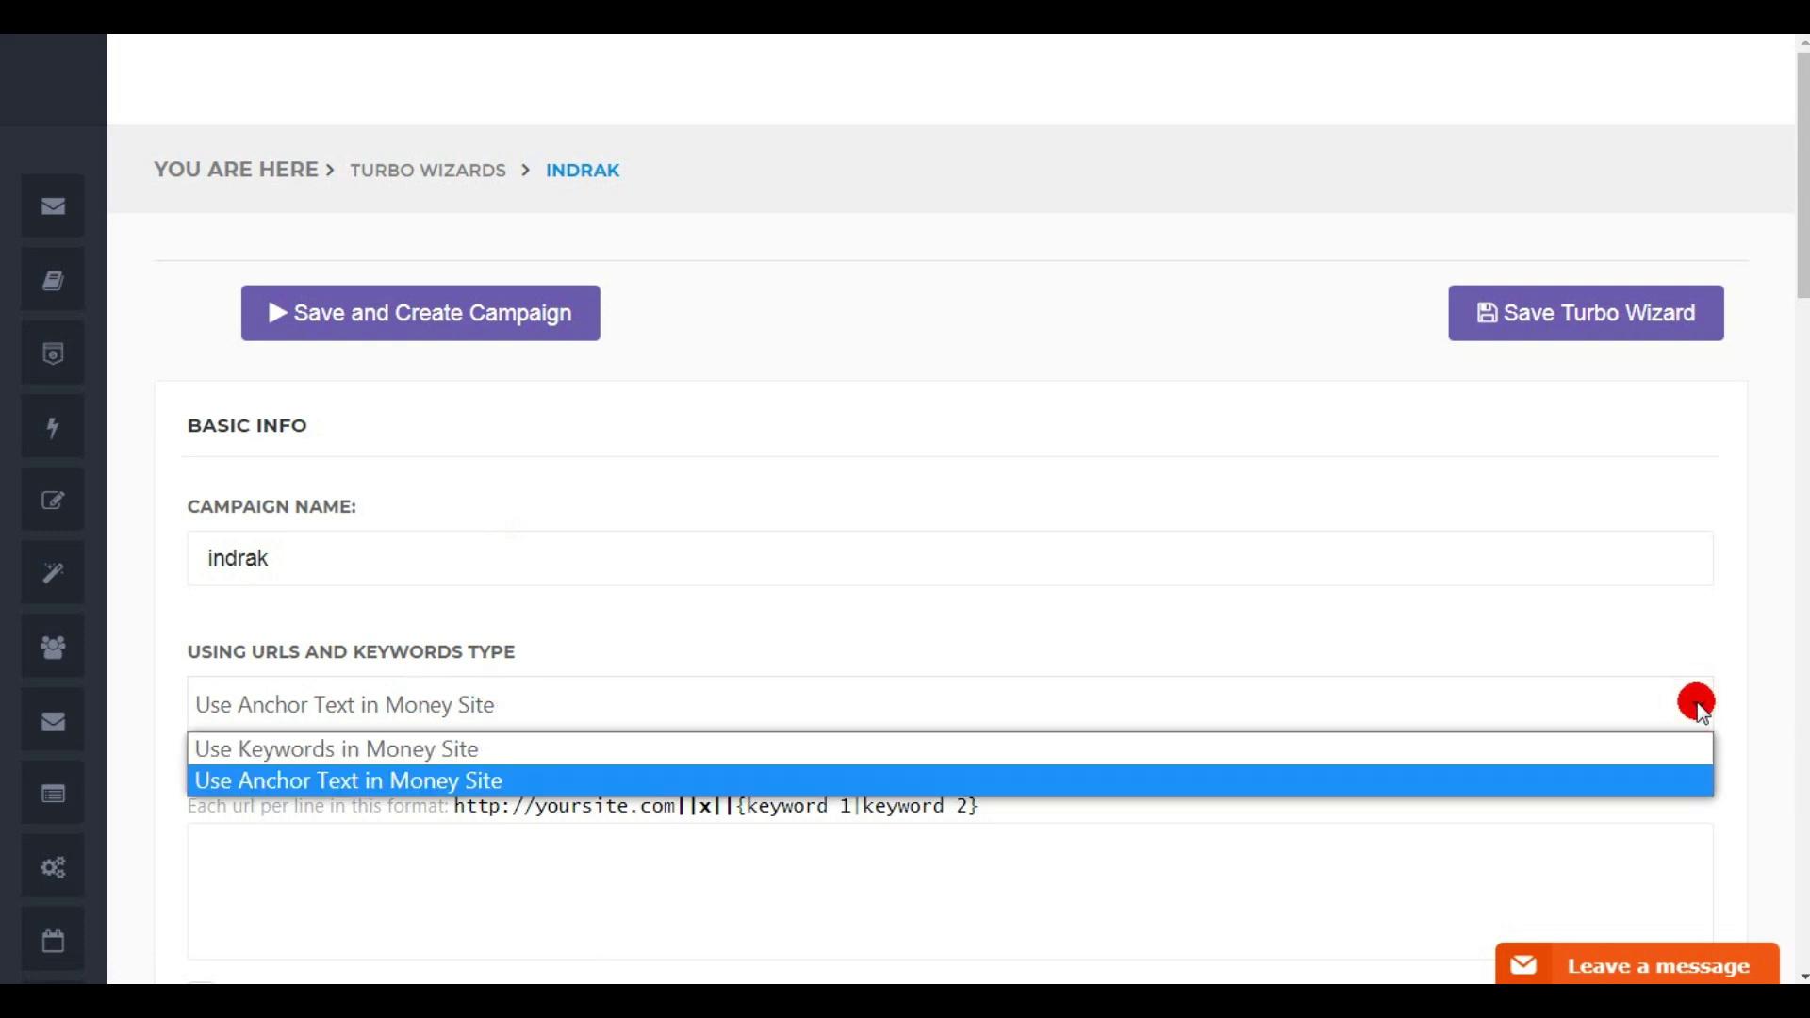
left_click(1313, 937)
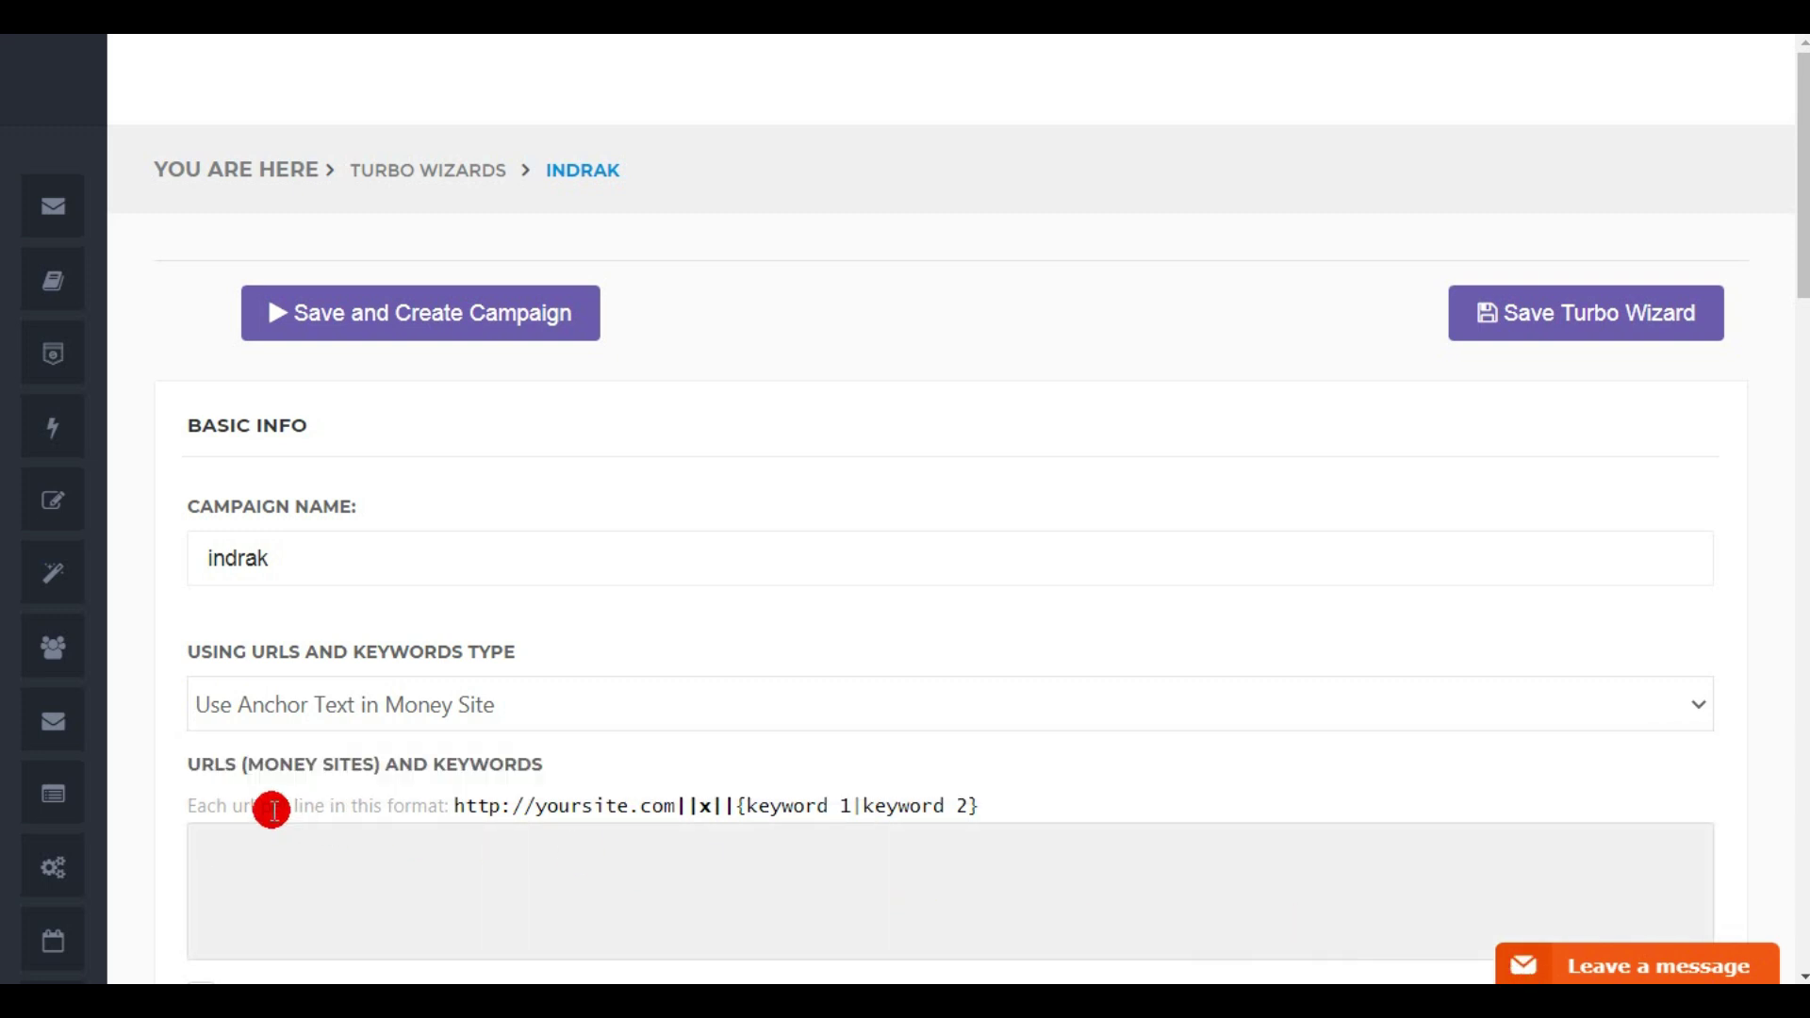
left_click(456, 870)
Review the Account Profile Settings and the options for where to get emails from.
left_click_drag(1800, 279, 1650, 438)
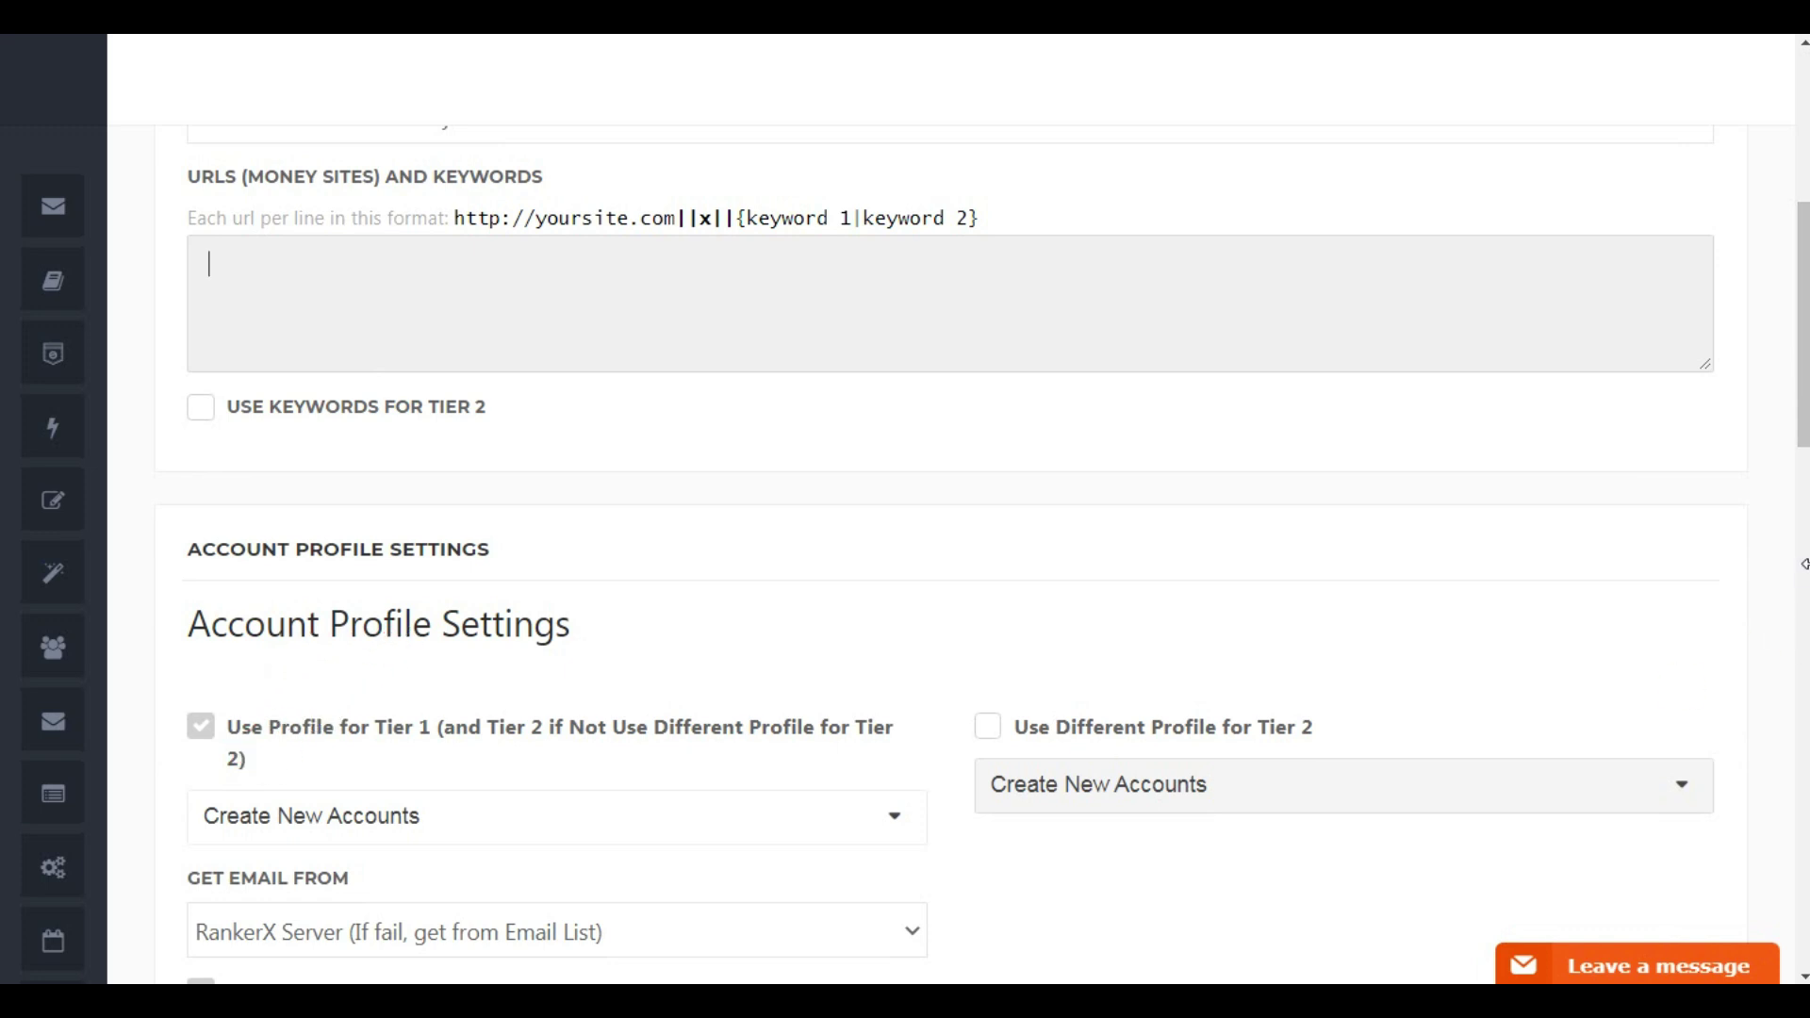
scroll(1801, 424, "down", 5)
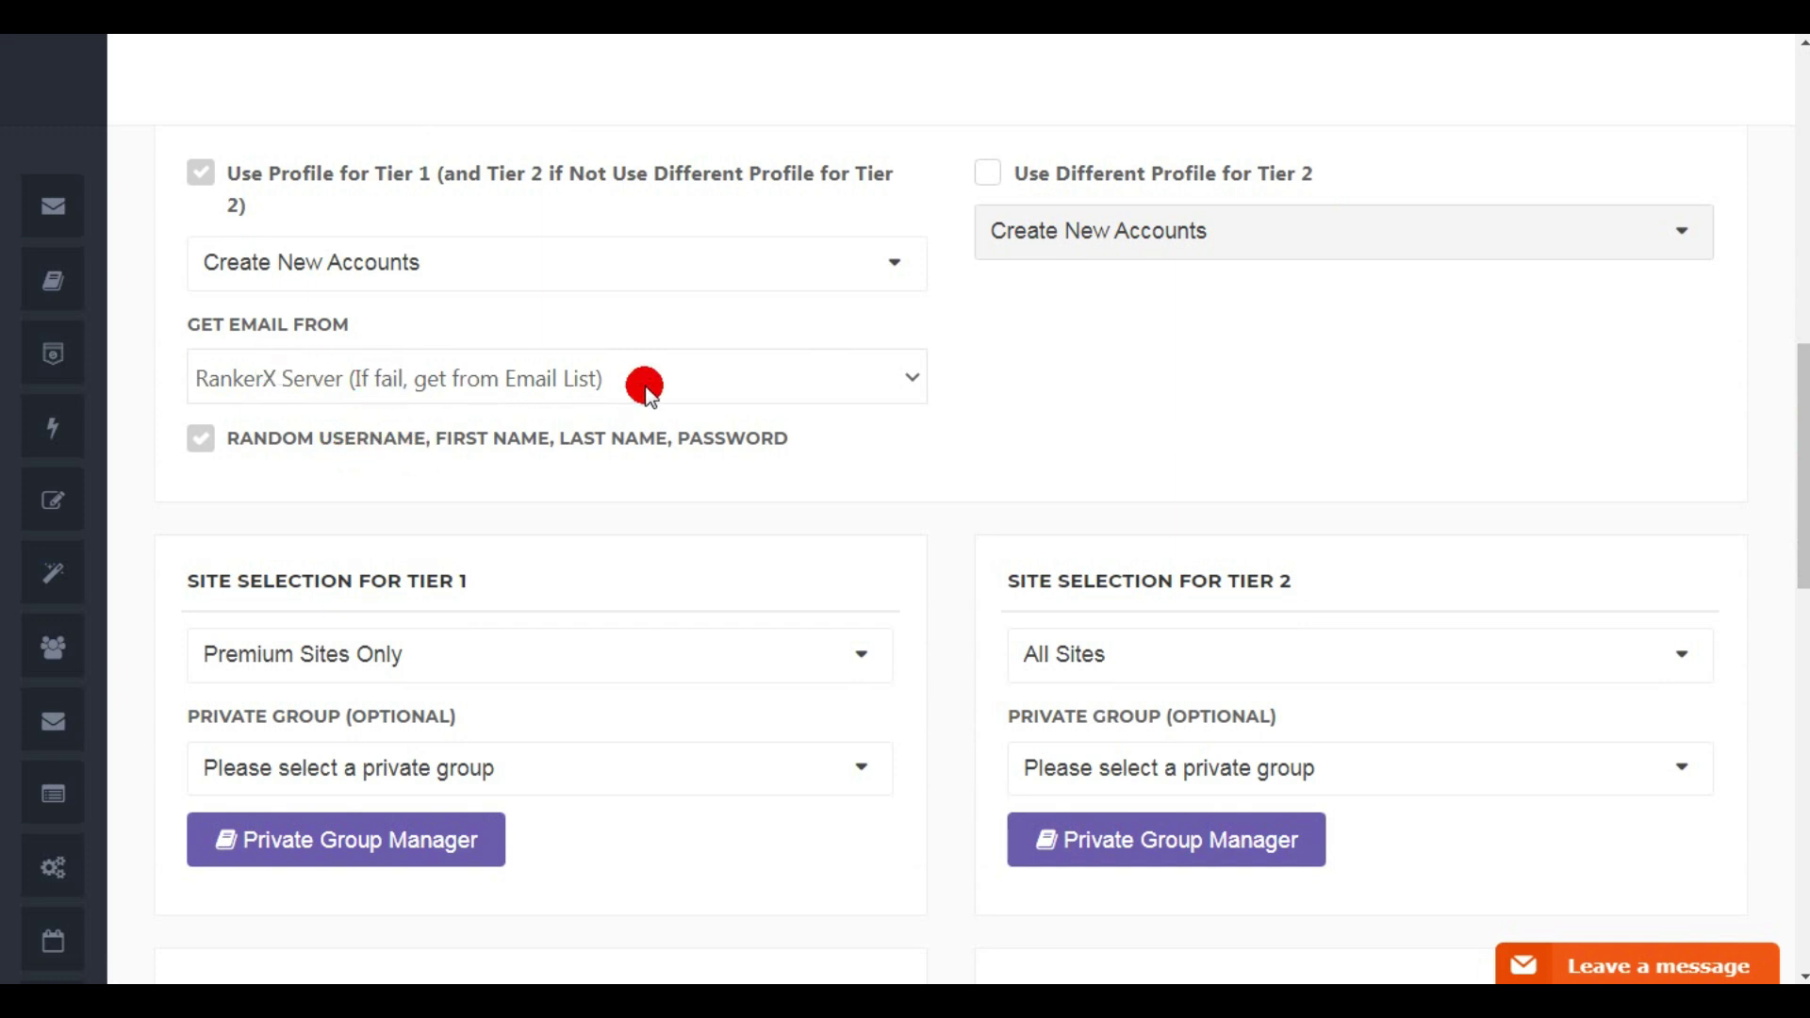
left_click(911, 379)
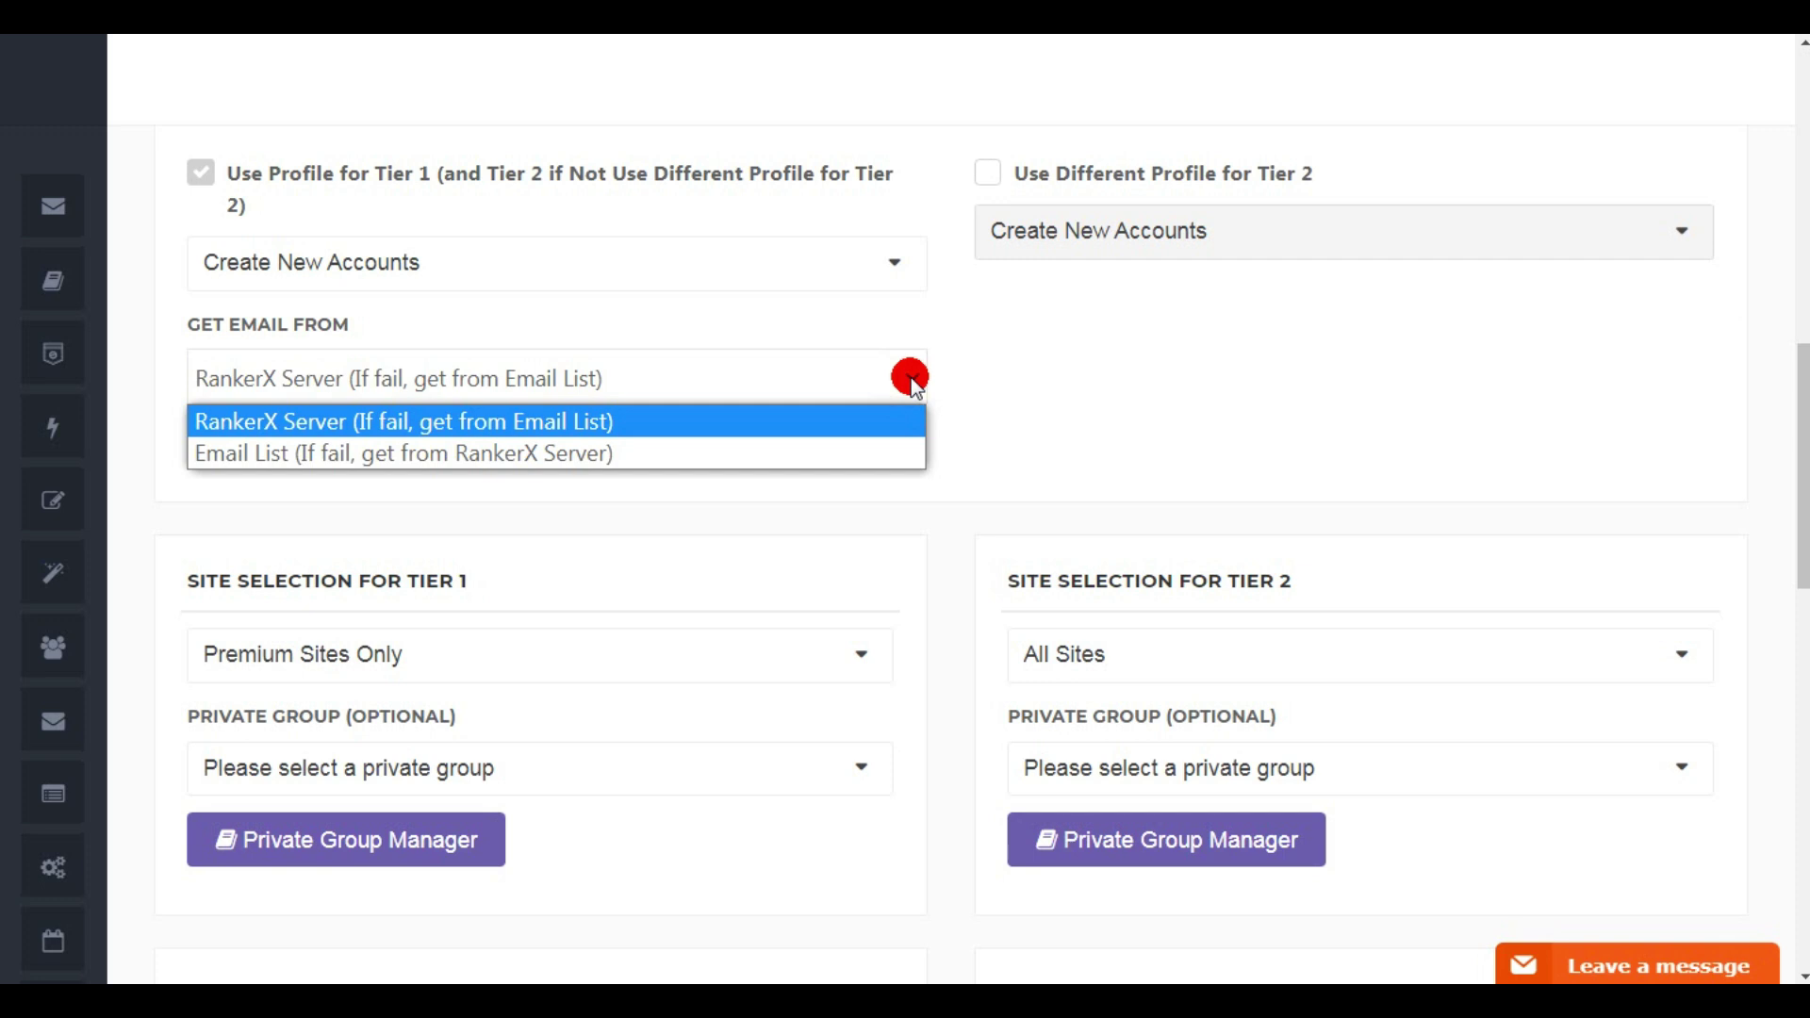
left_click(858, 518)
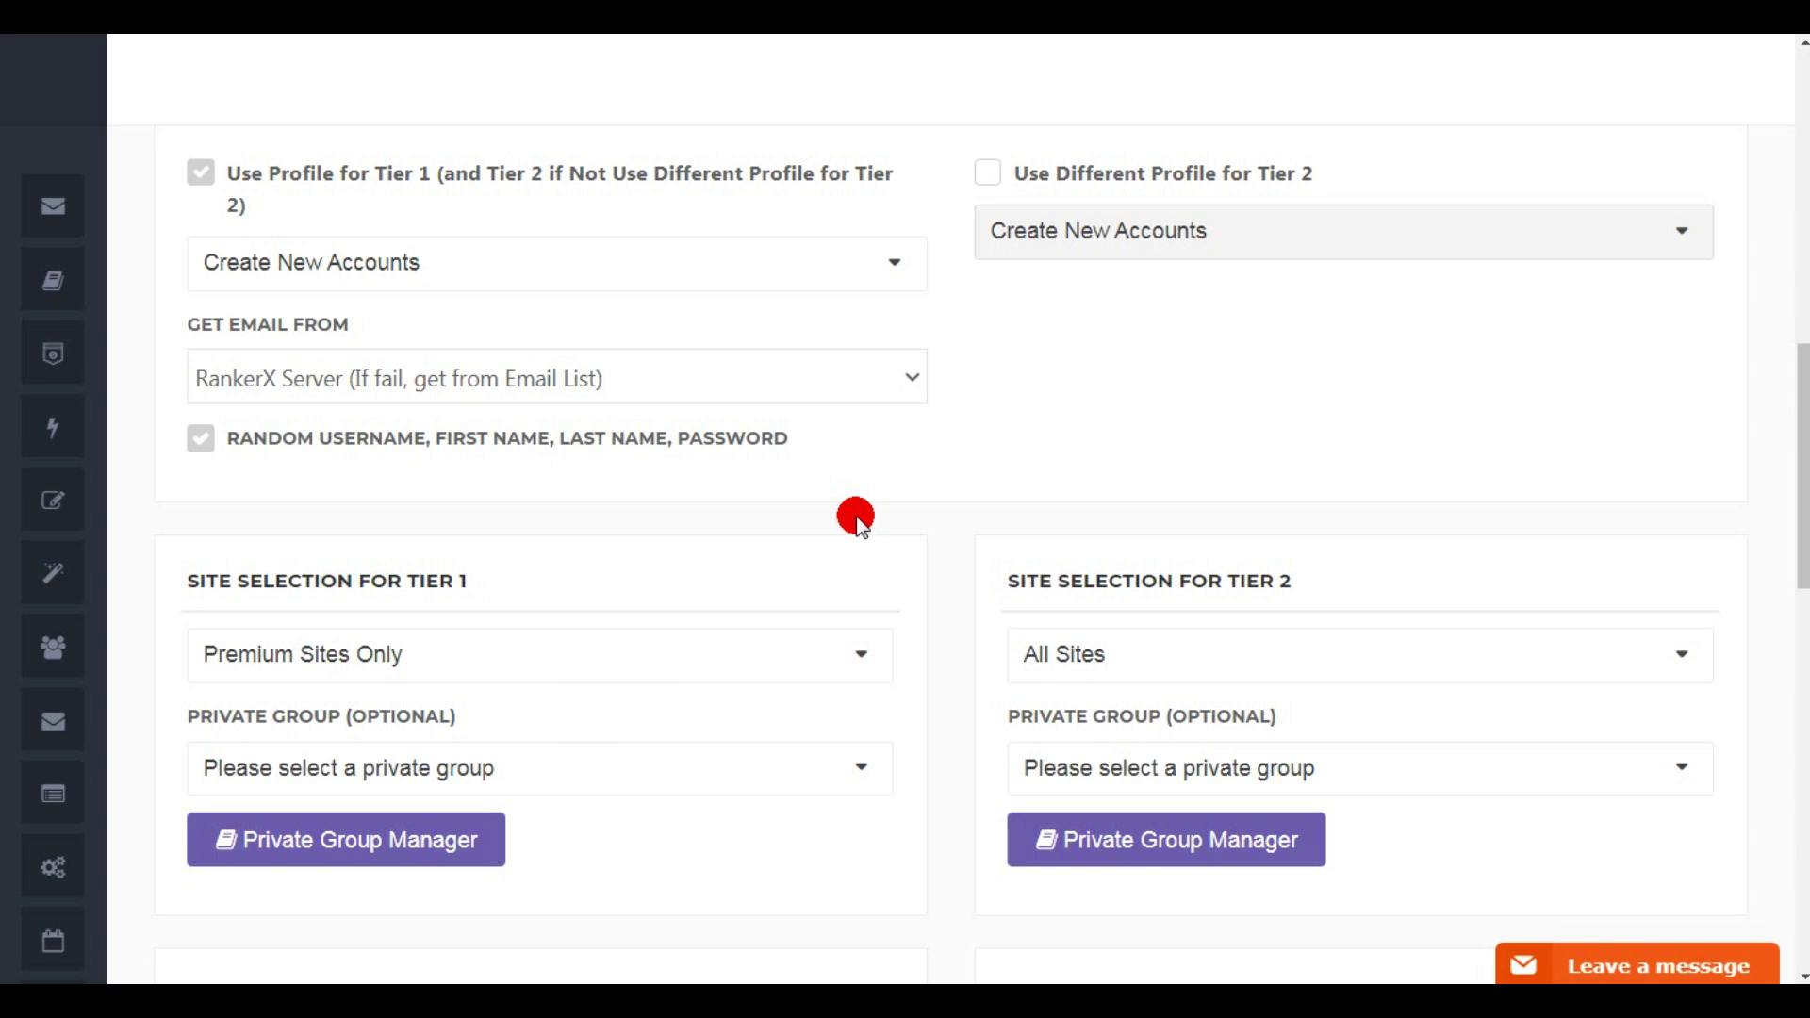
Set the Tier 1 site selection to All Sites and check its optional private group choices.
left_click_drag(1796, 522, 1798, 651)
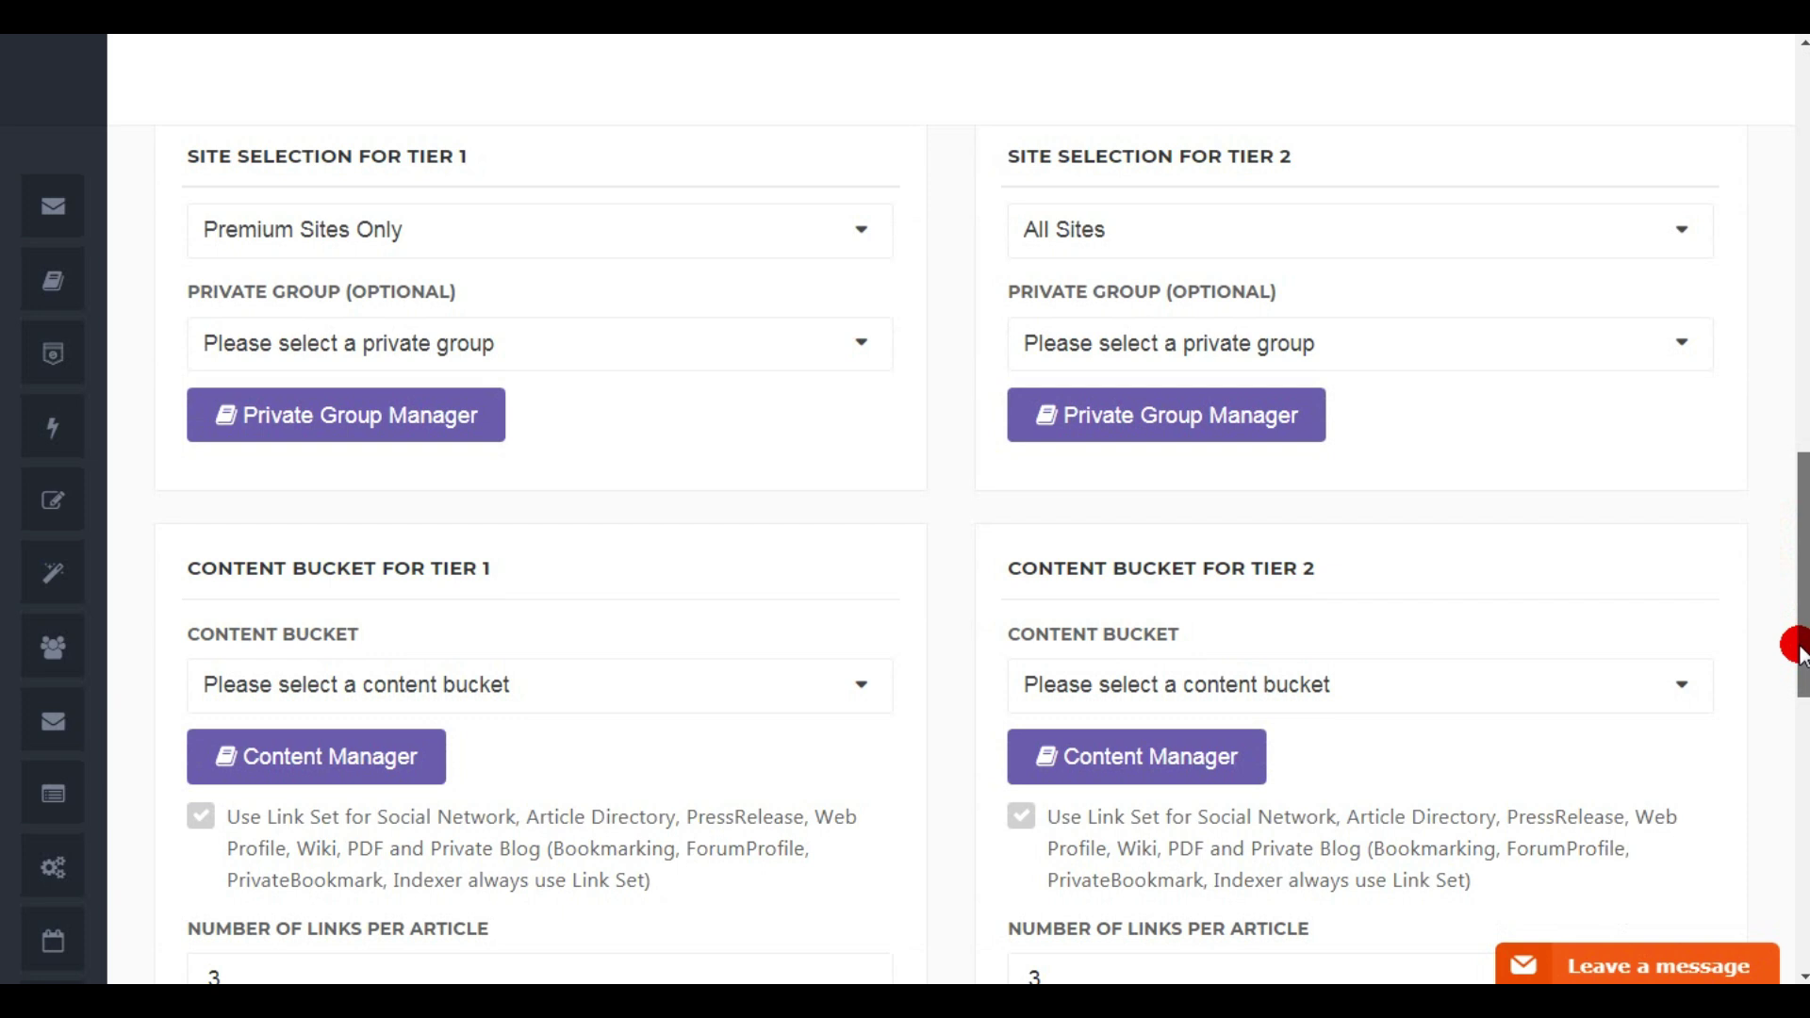
left_click_drag(1797, 650, 1797, 609)
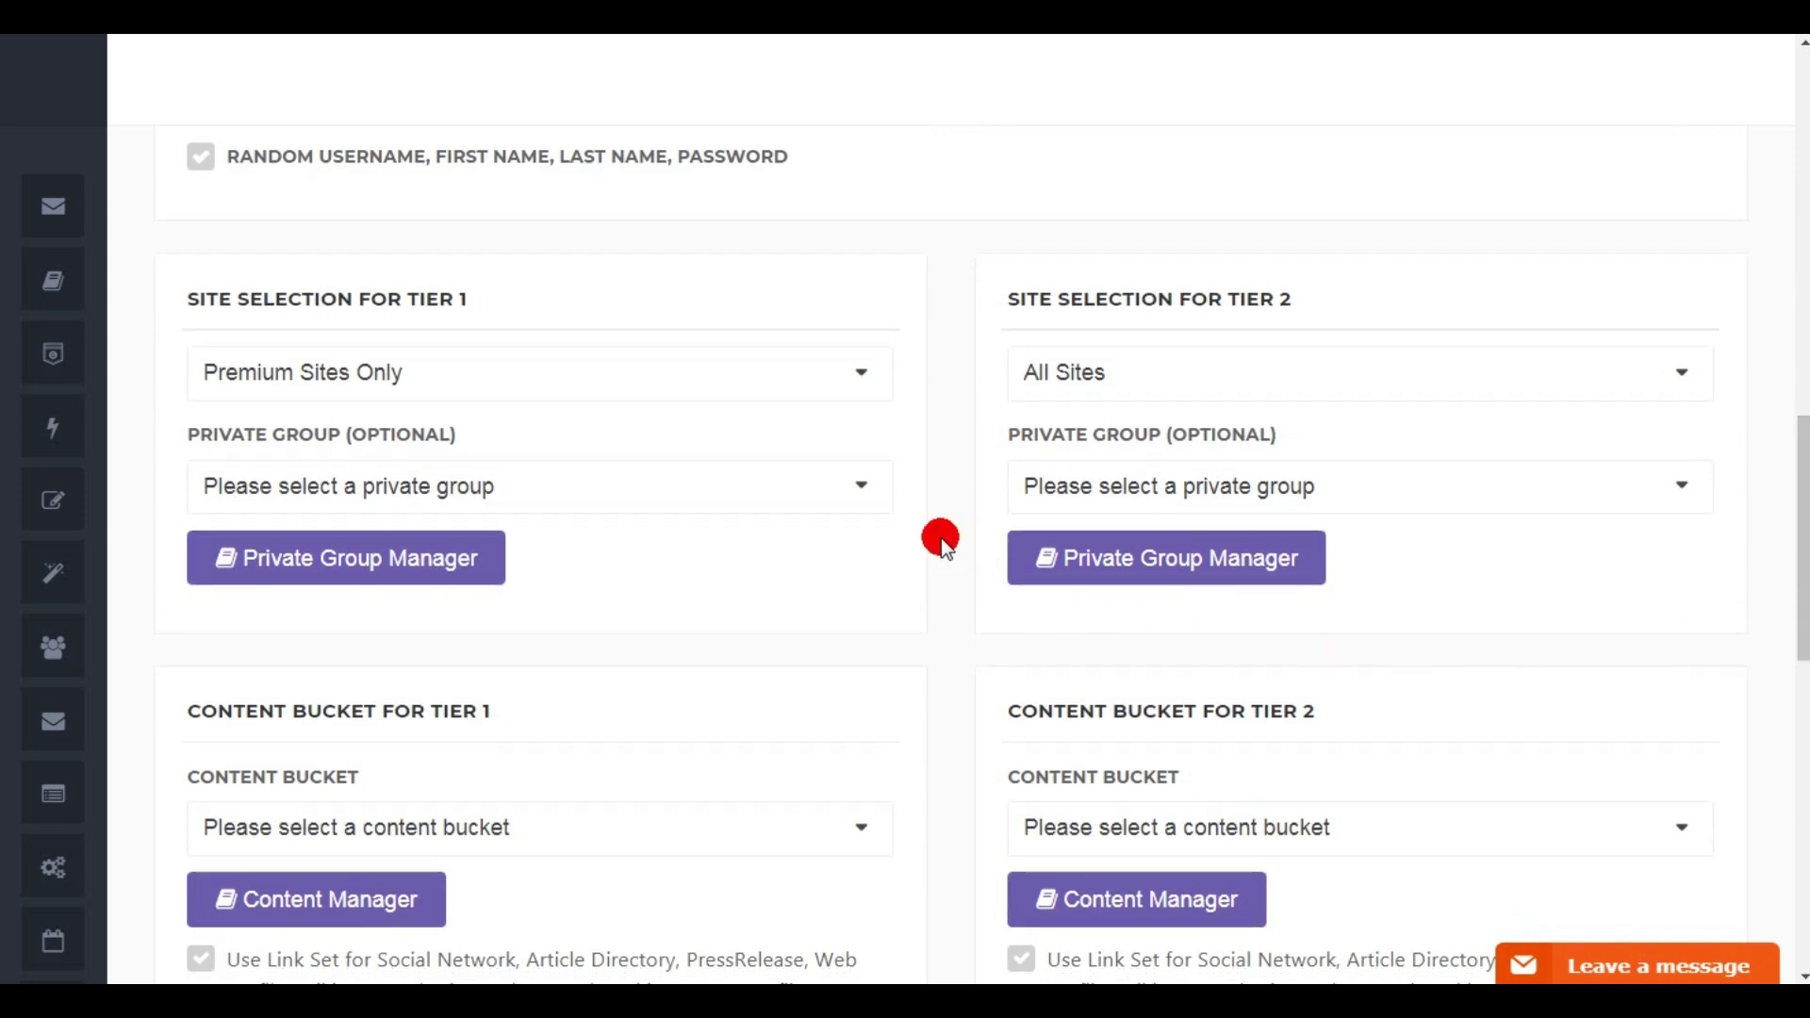
left_click(861, 377)
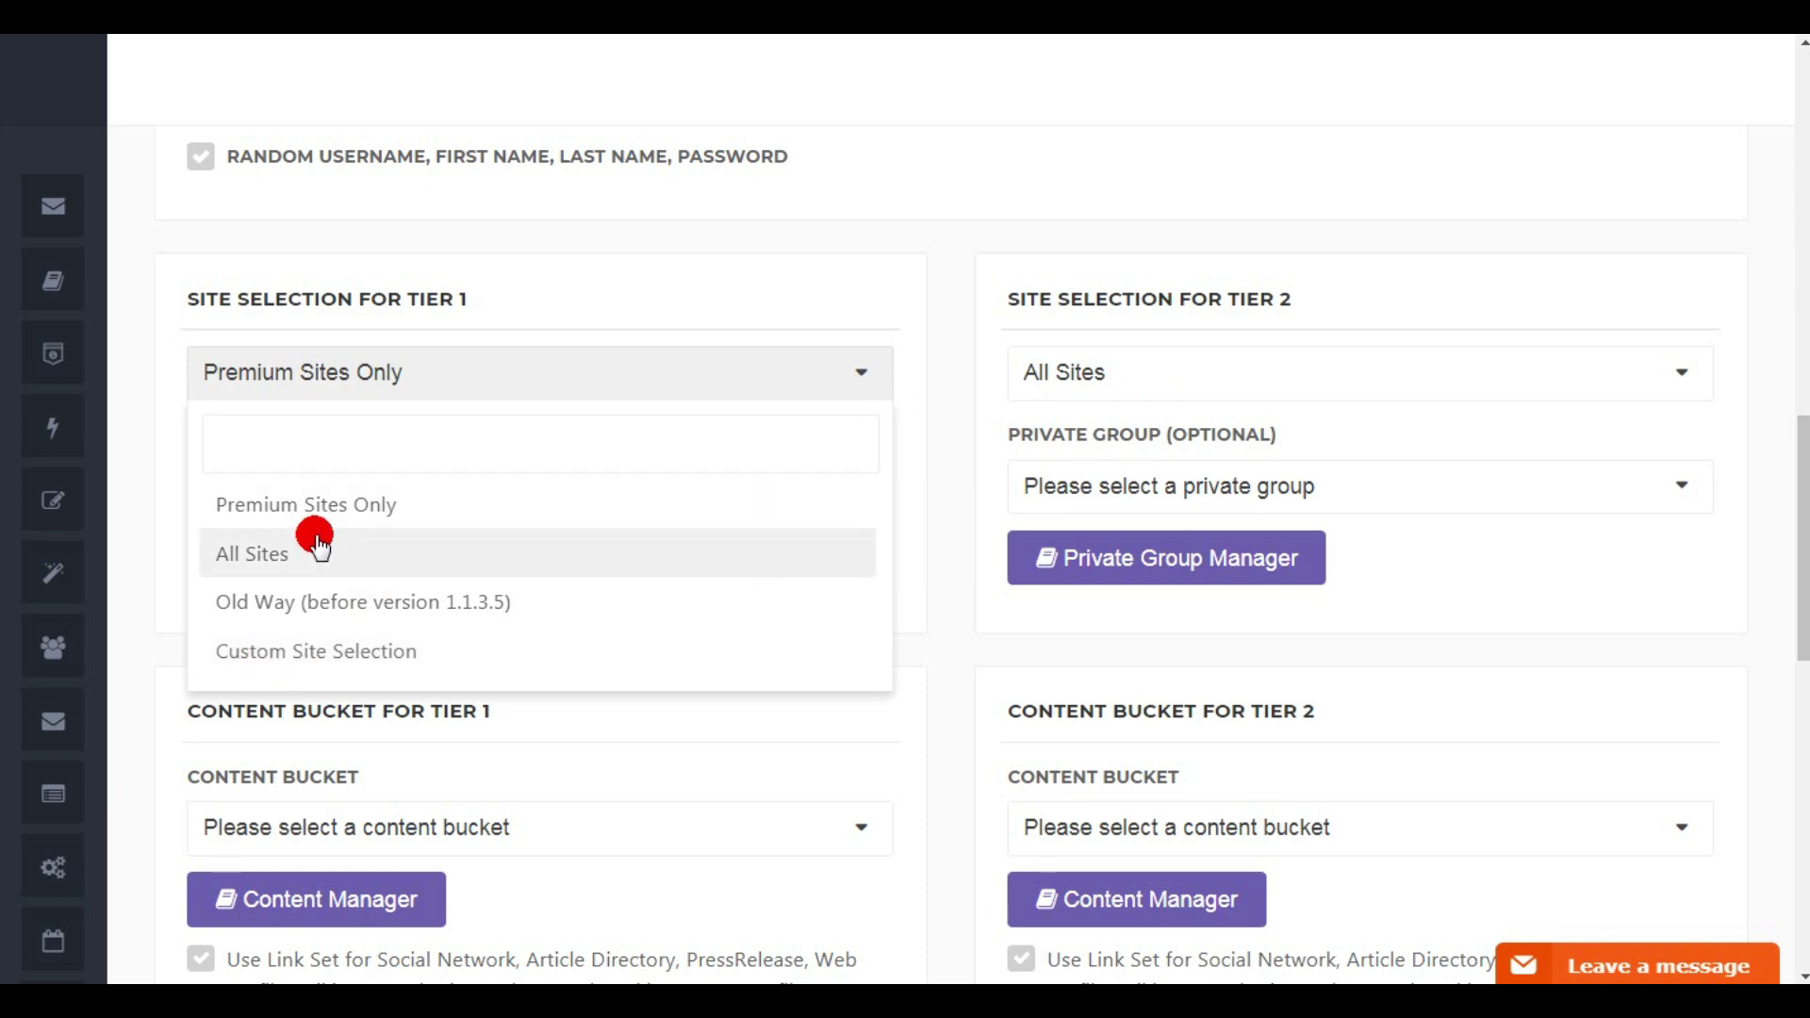
left_click(222, 555)
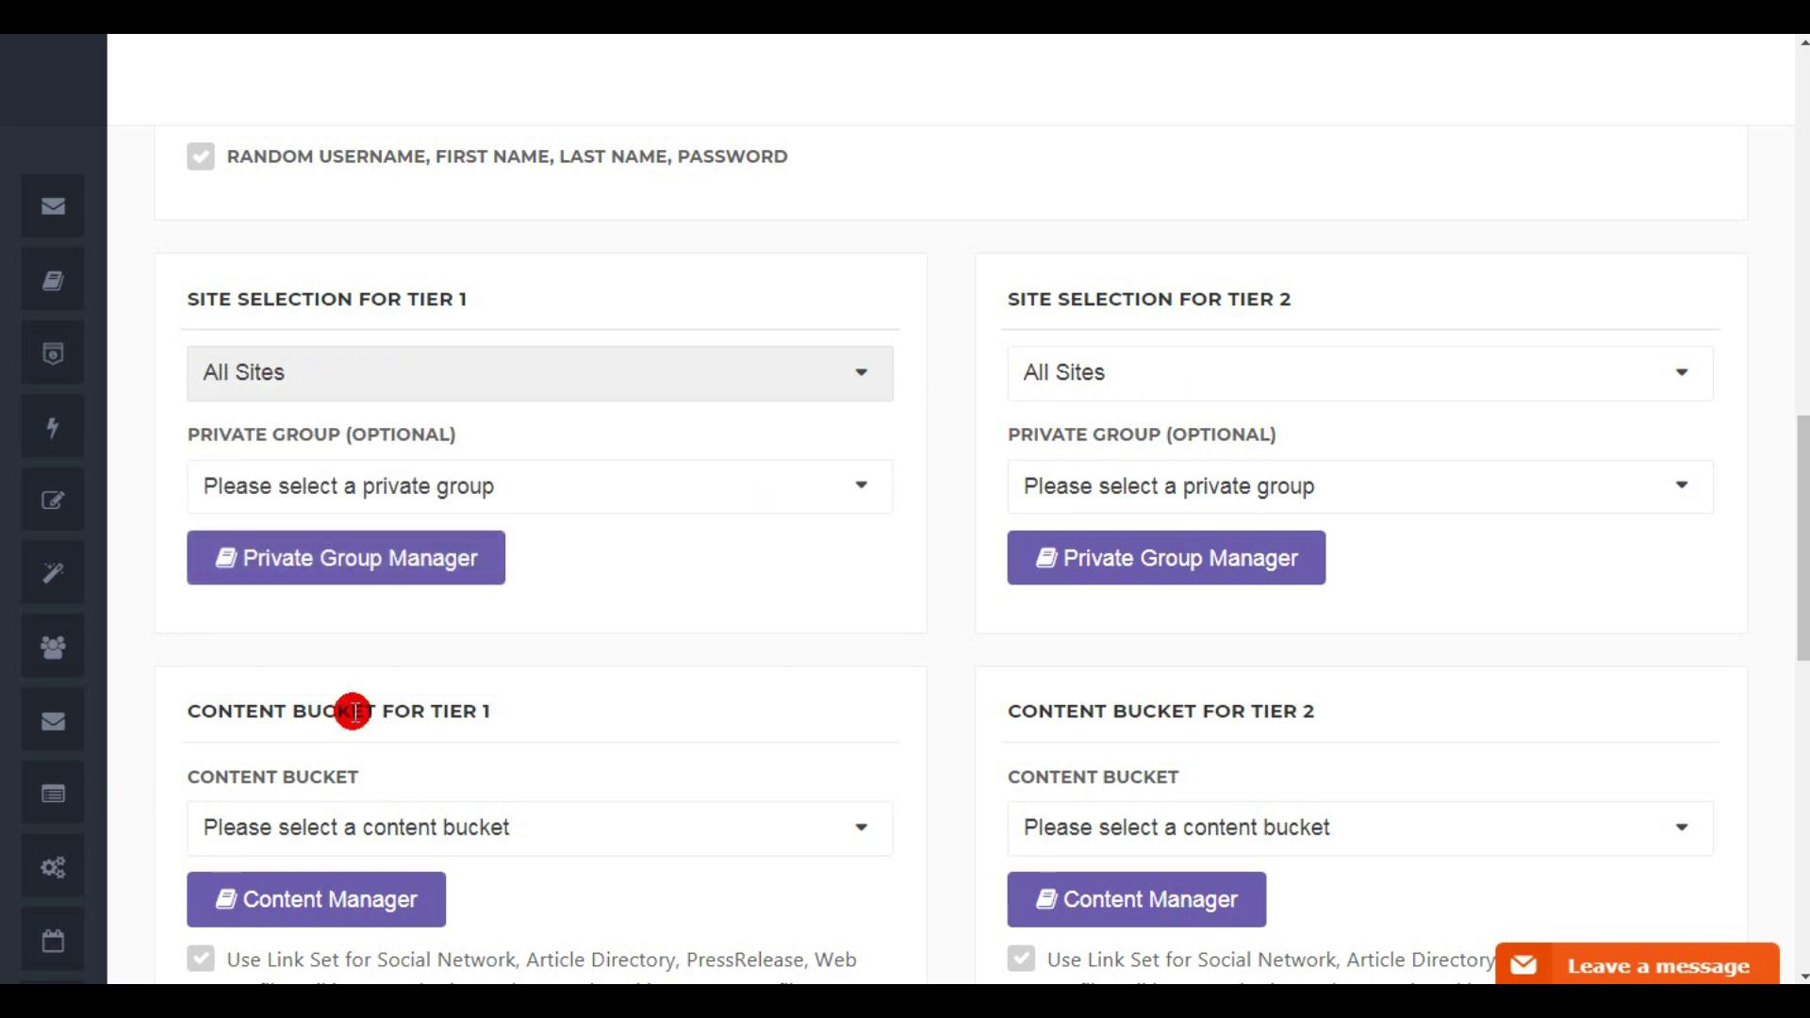
left_click(848, 483)
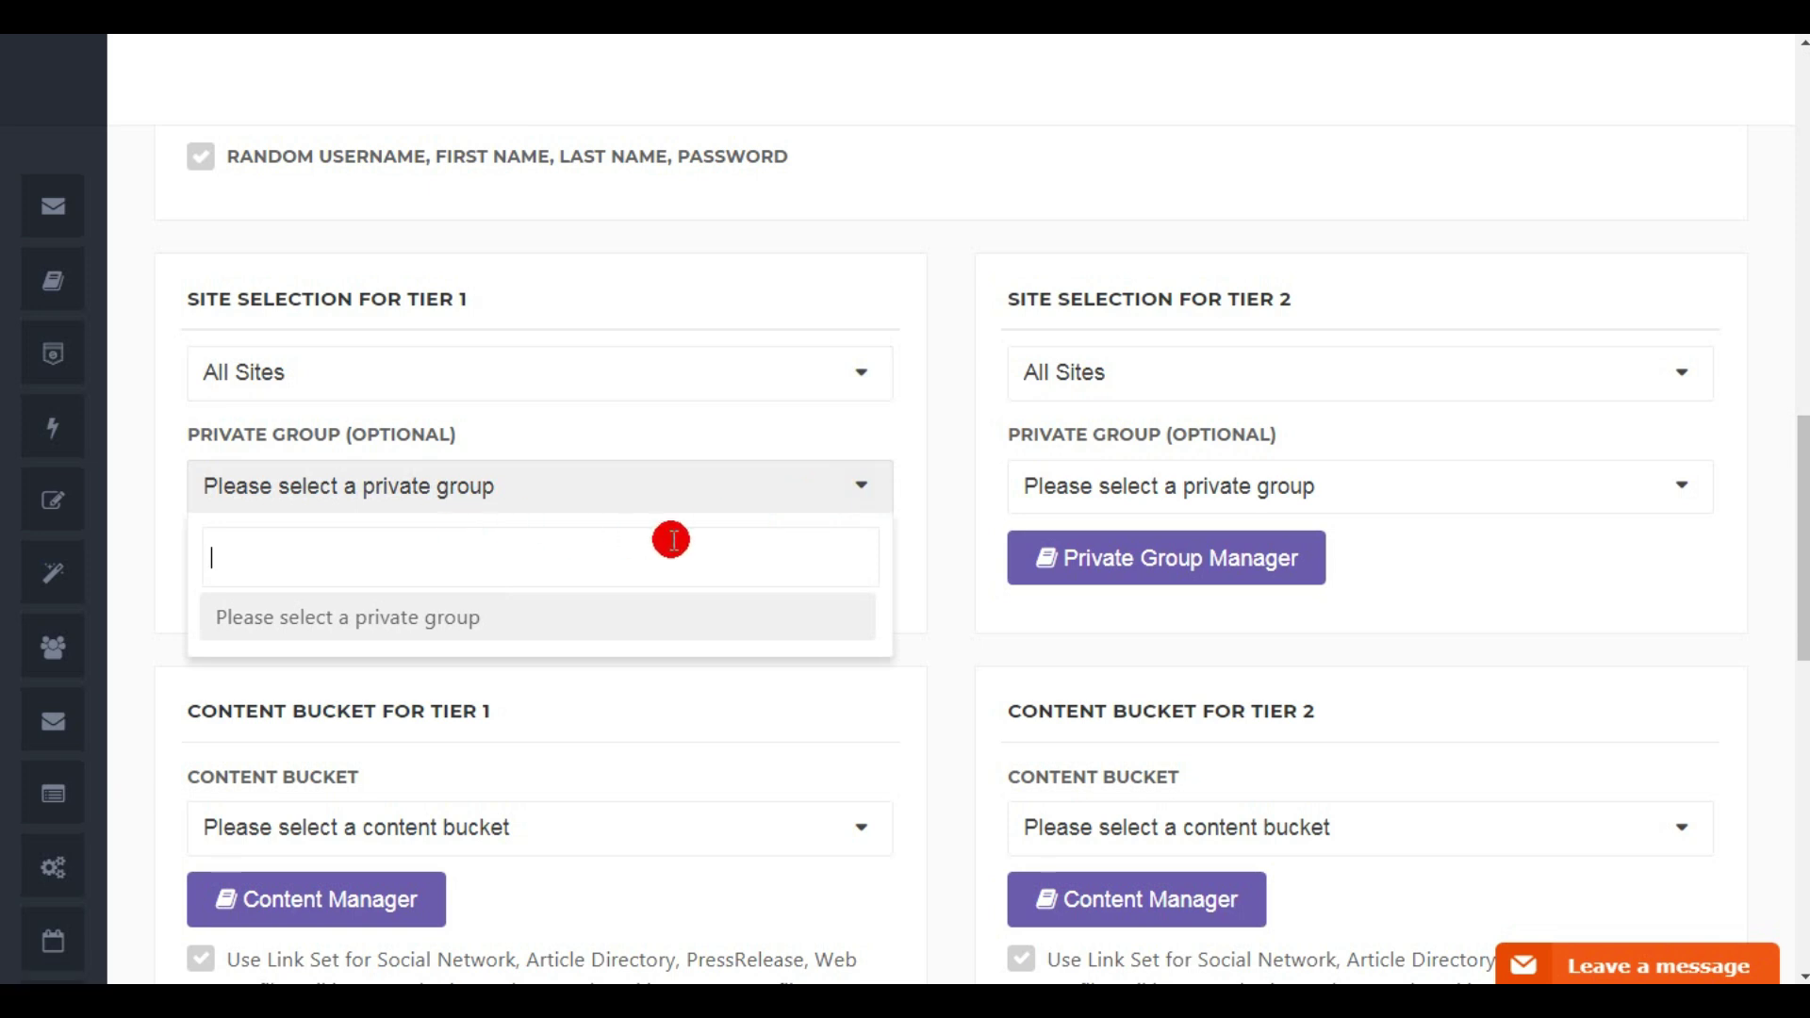
left_click(1167, 193)
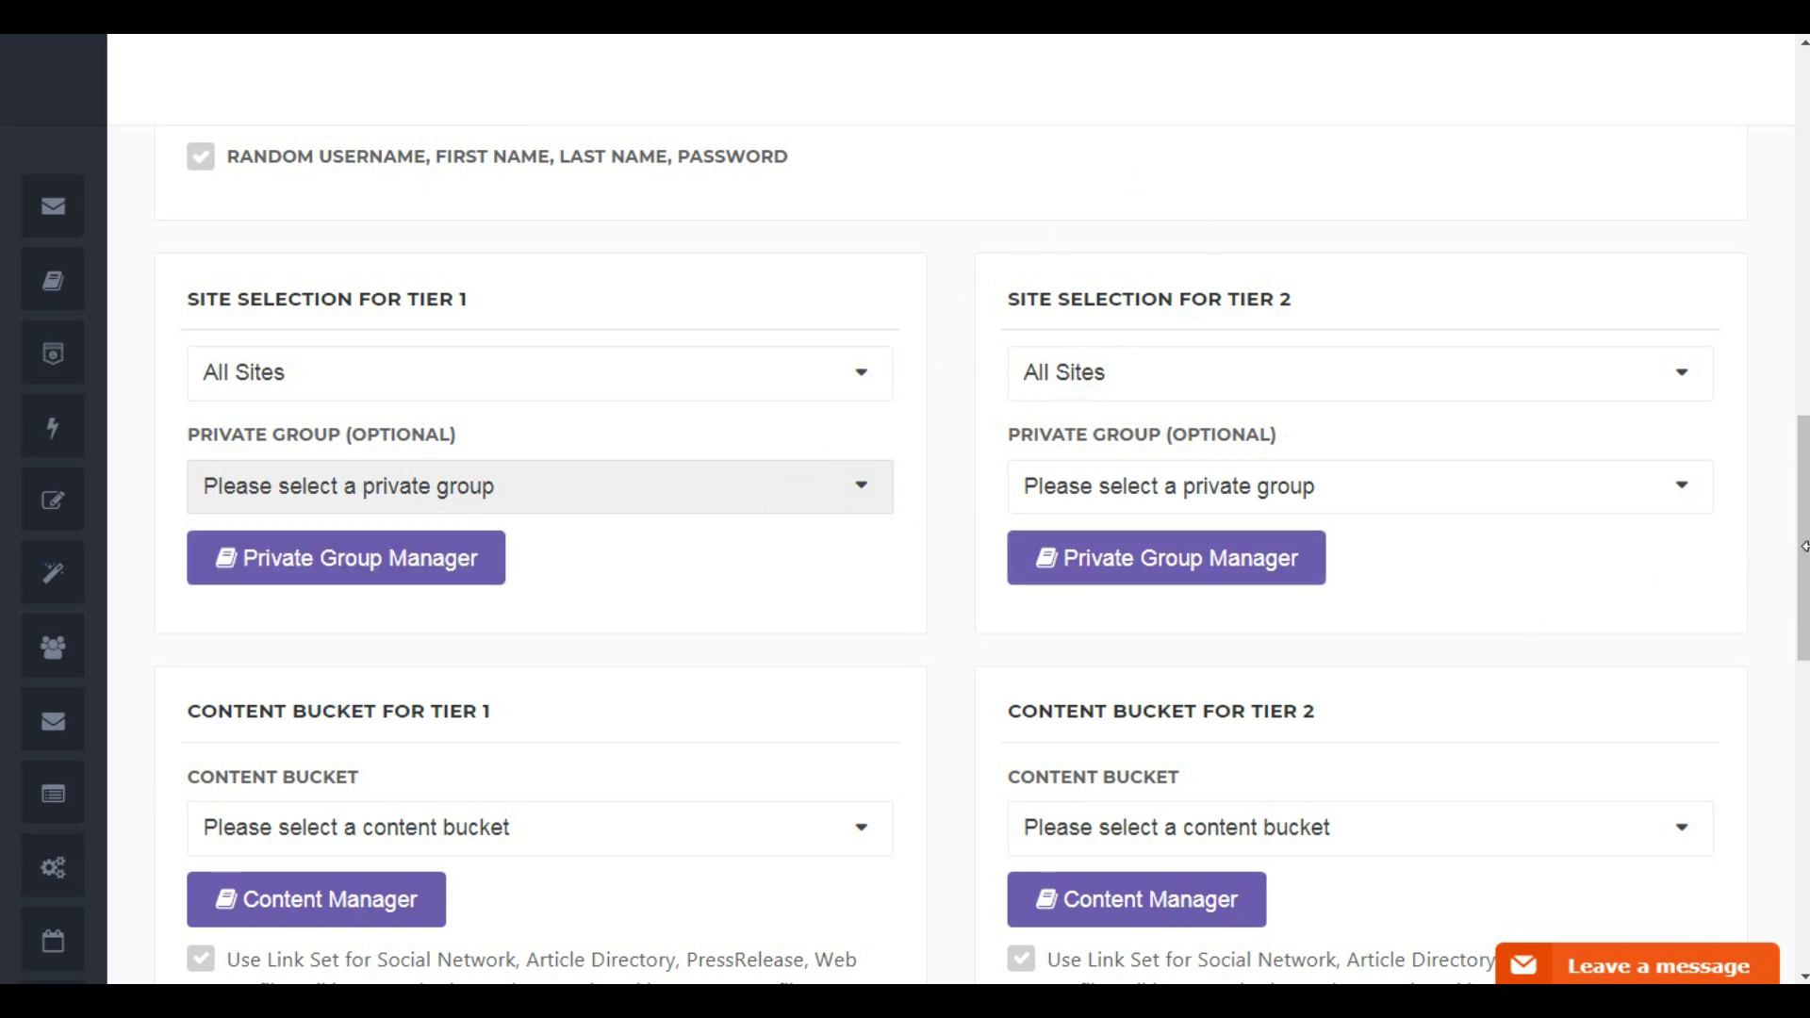
Review the Tier 1 and Tier 2 content bucket settings, including the number of links per article and link placement.
left_click_drag(1799, 521, 1795, 712)
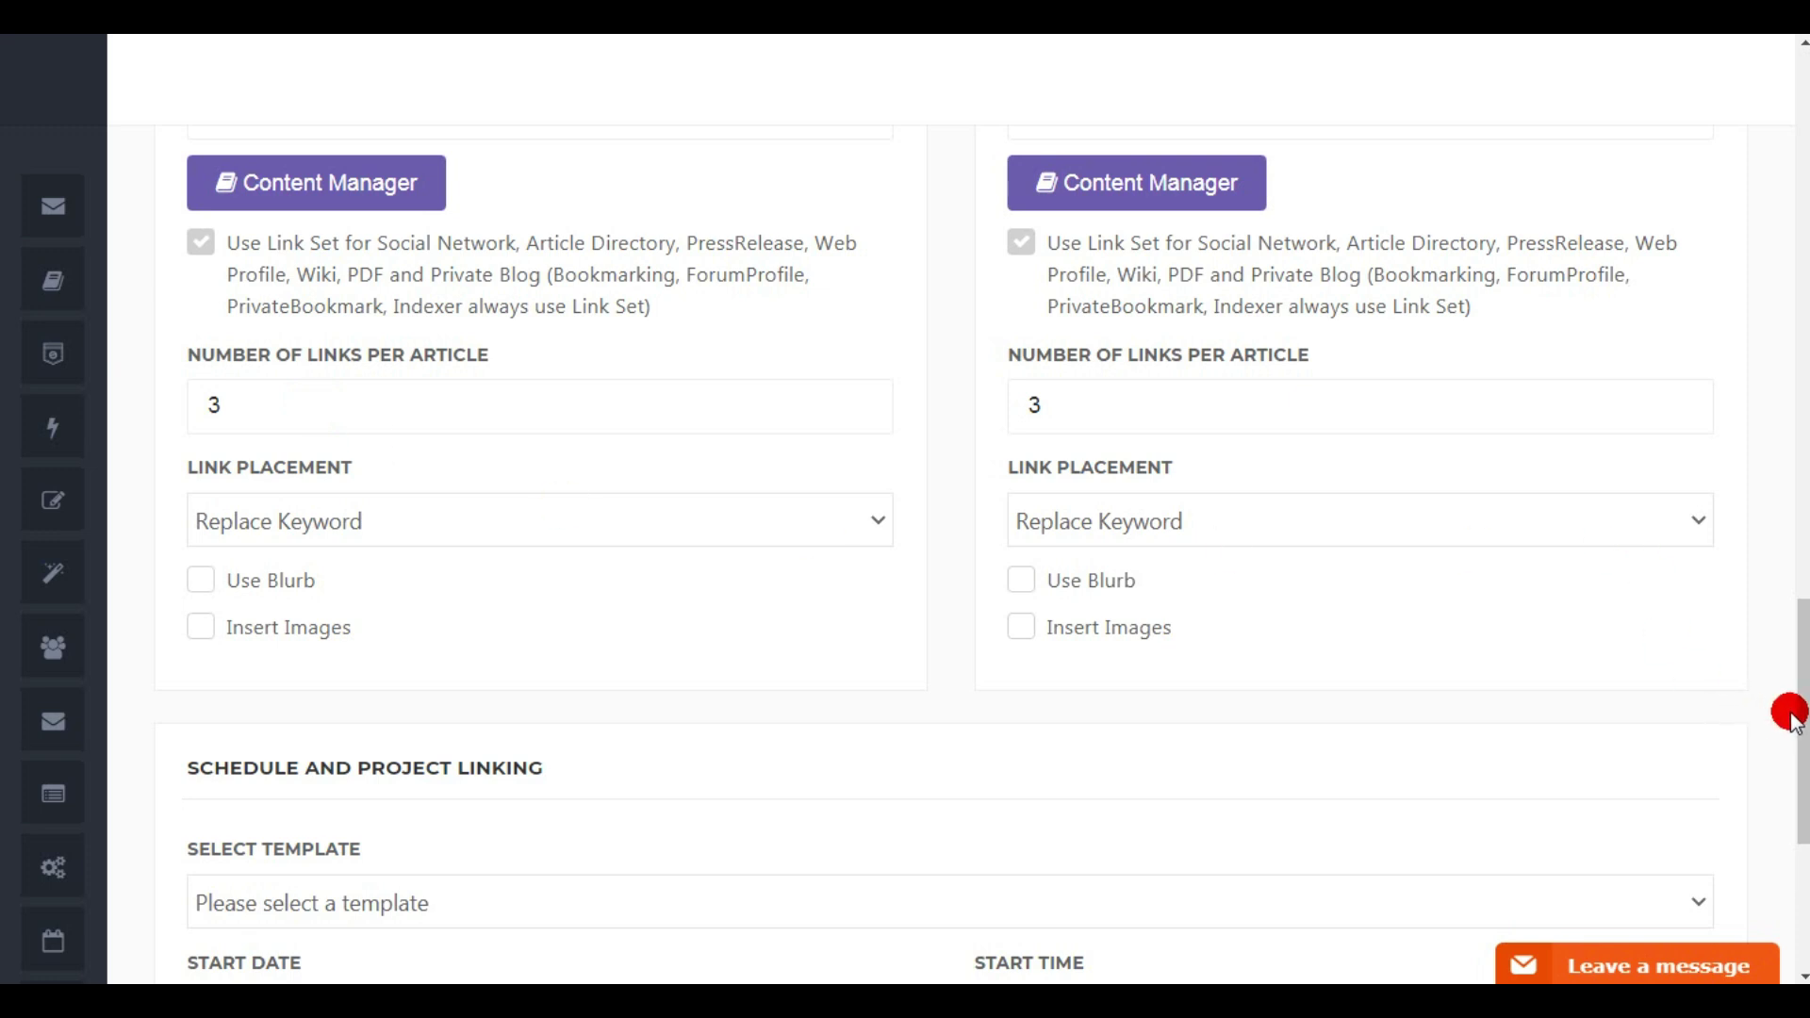
left_click(1033, 397)
type("3")
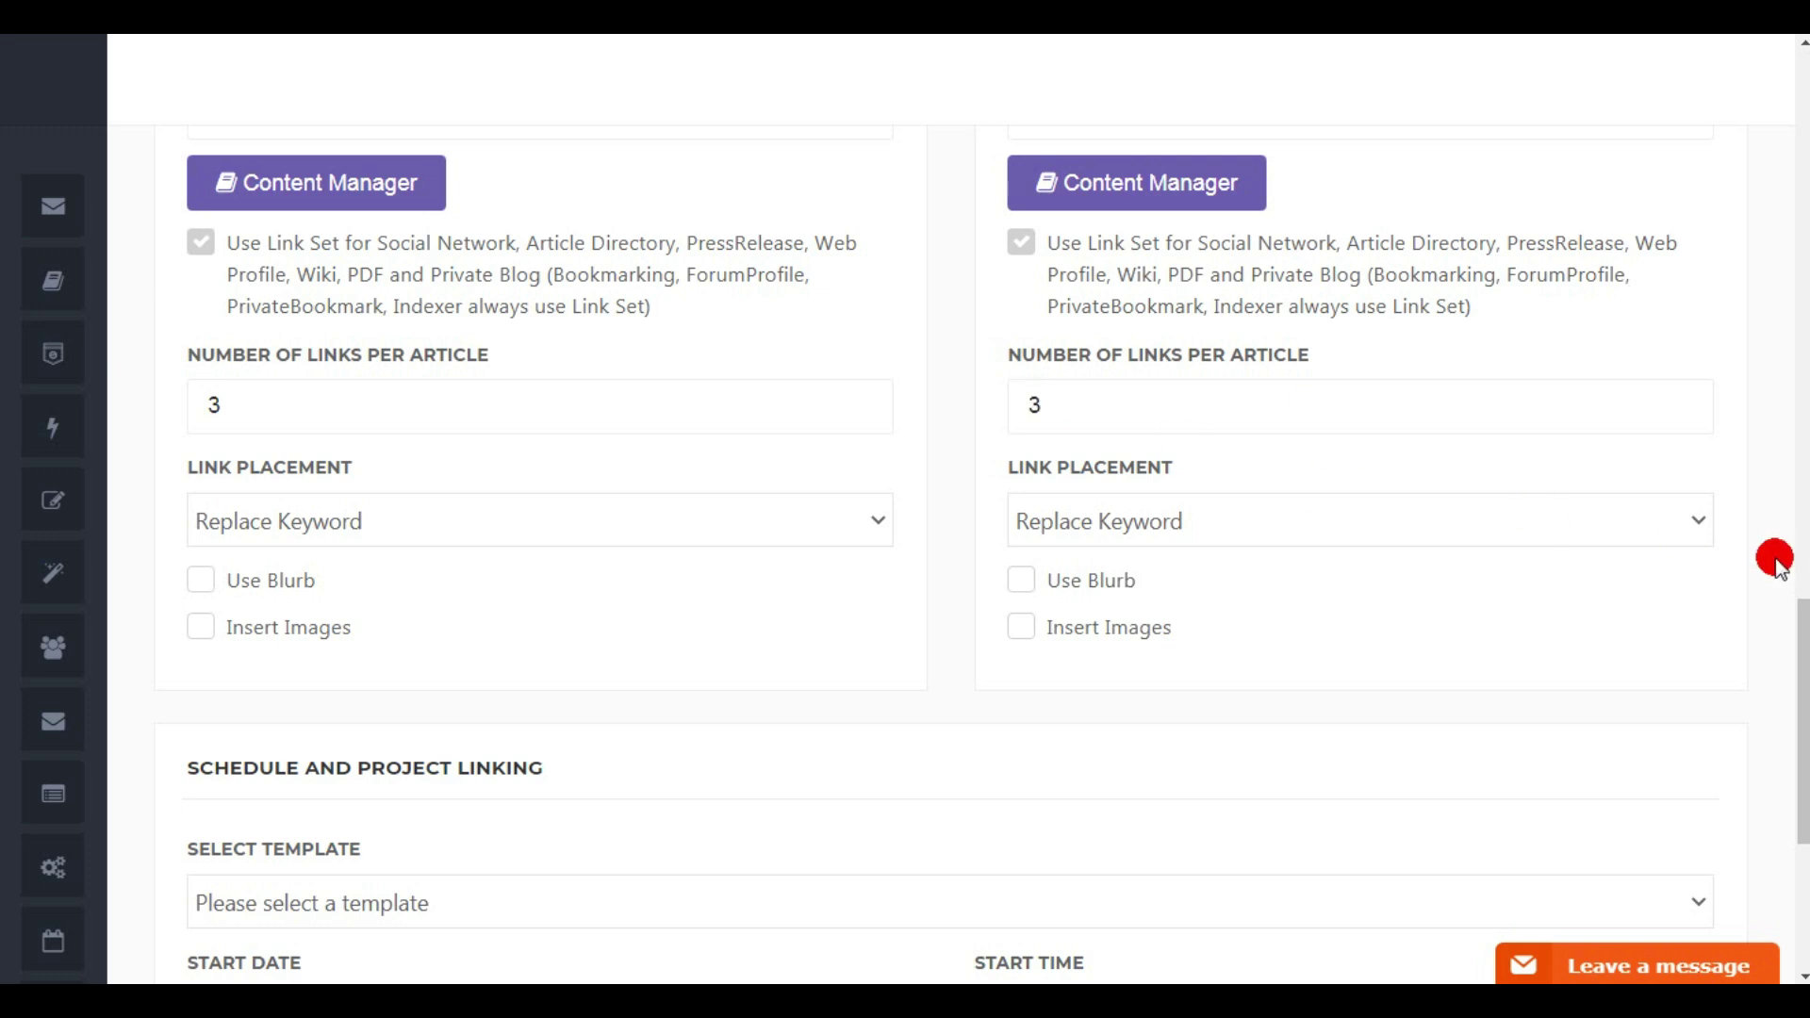
Review the Schedule and Project Linking settings and save the turbo wizard.
left_click_drag(1800, 612, 1800, 773)
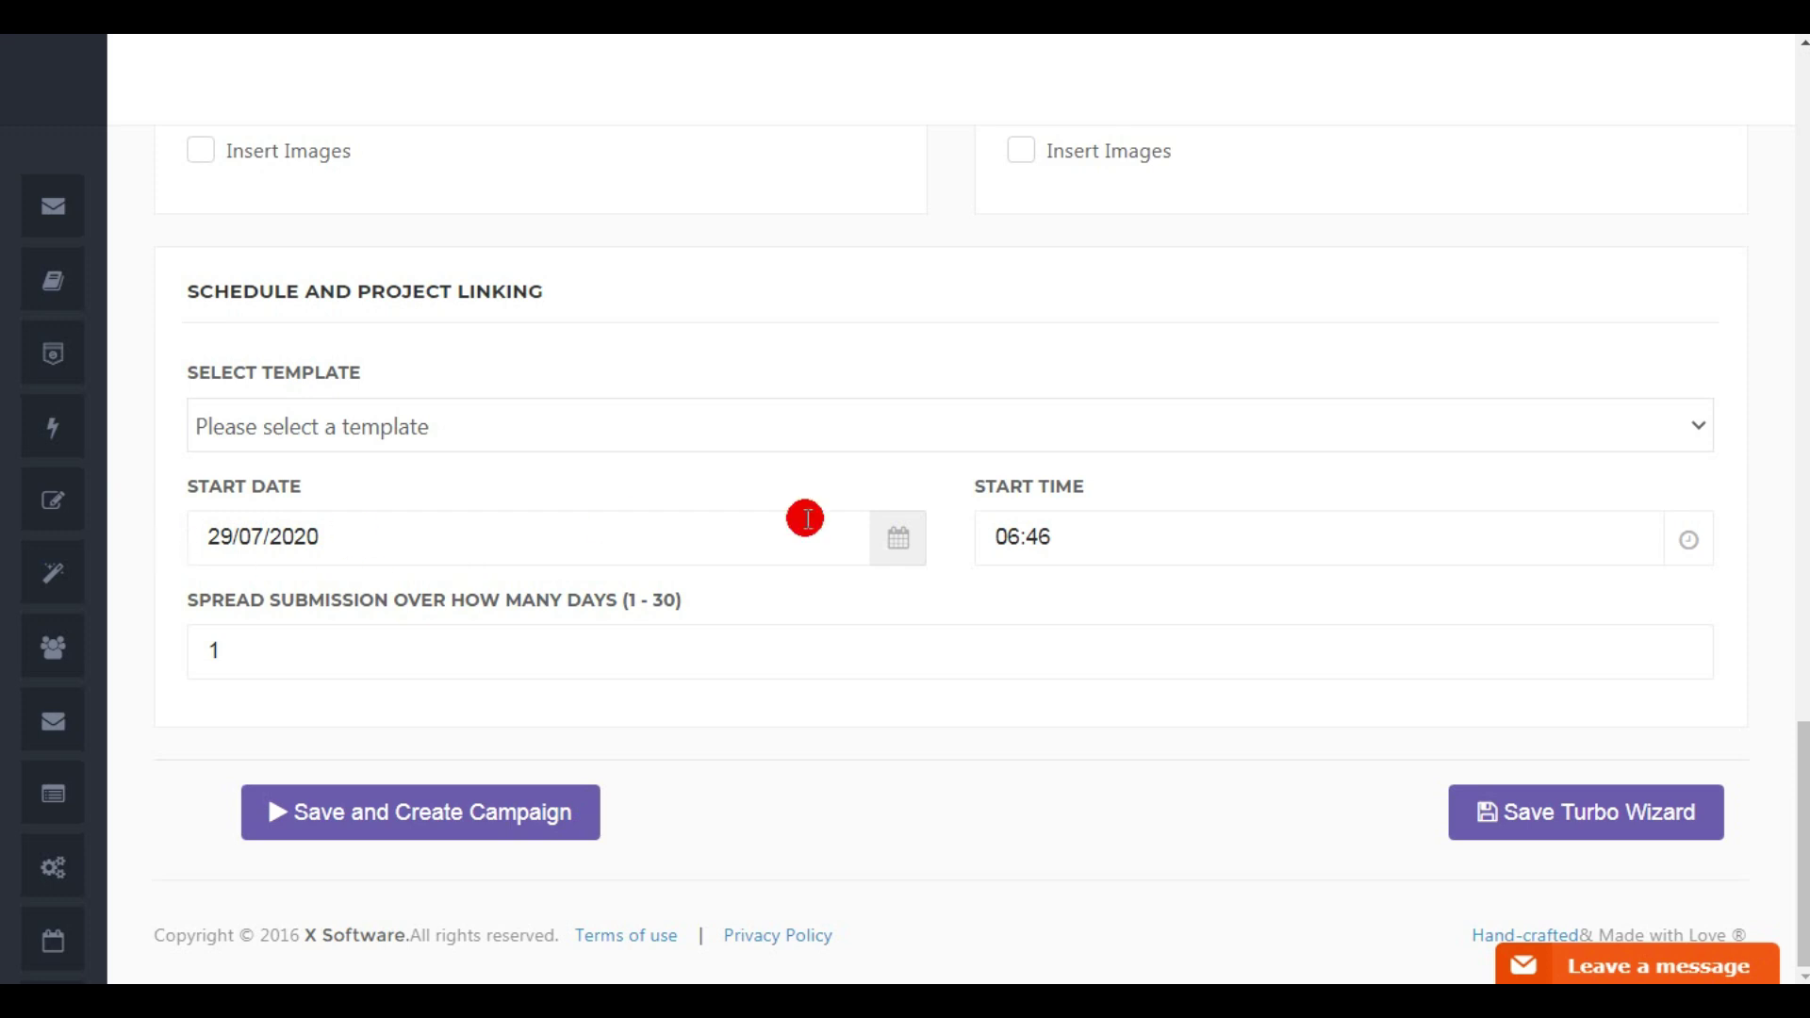
left_click(1658, 810)
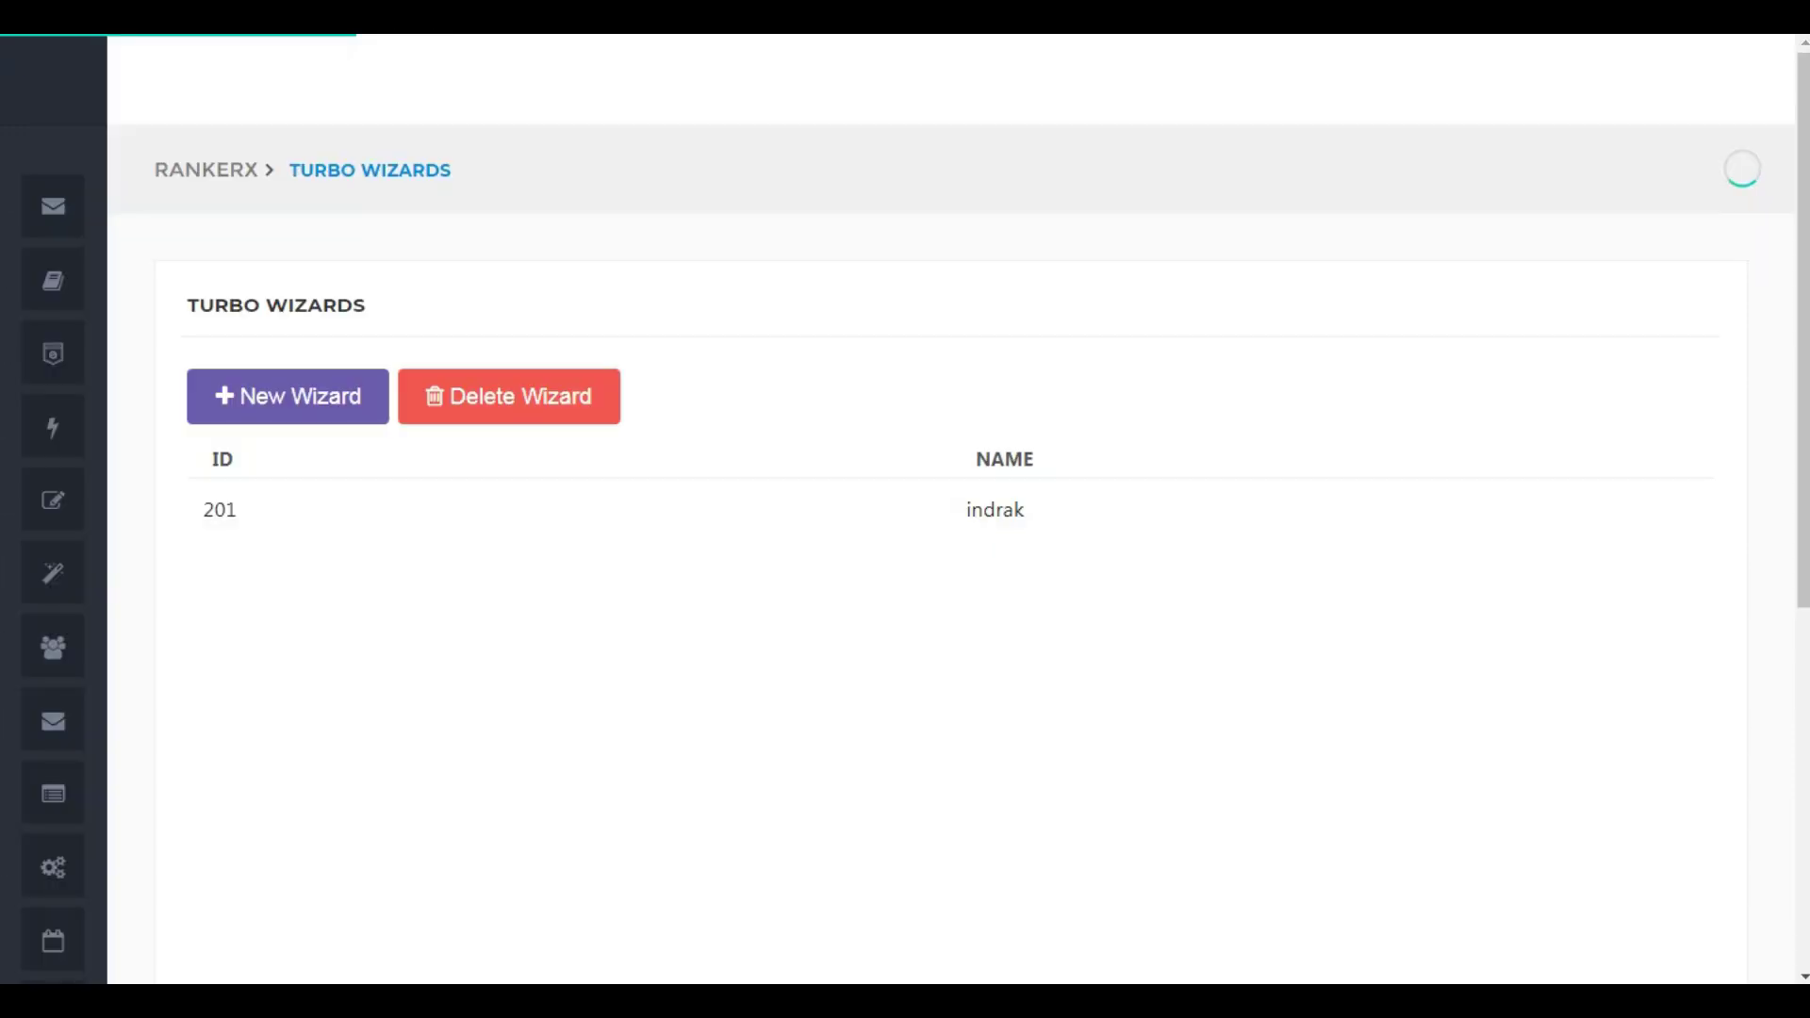
Create a new site selection named indrak.
mouse_move(272, 225)
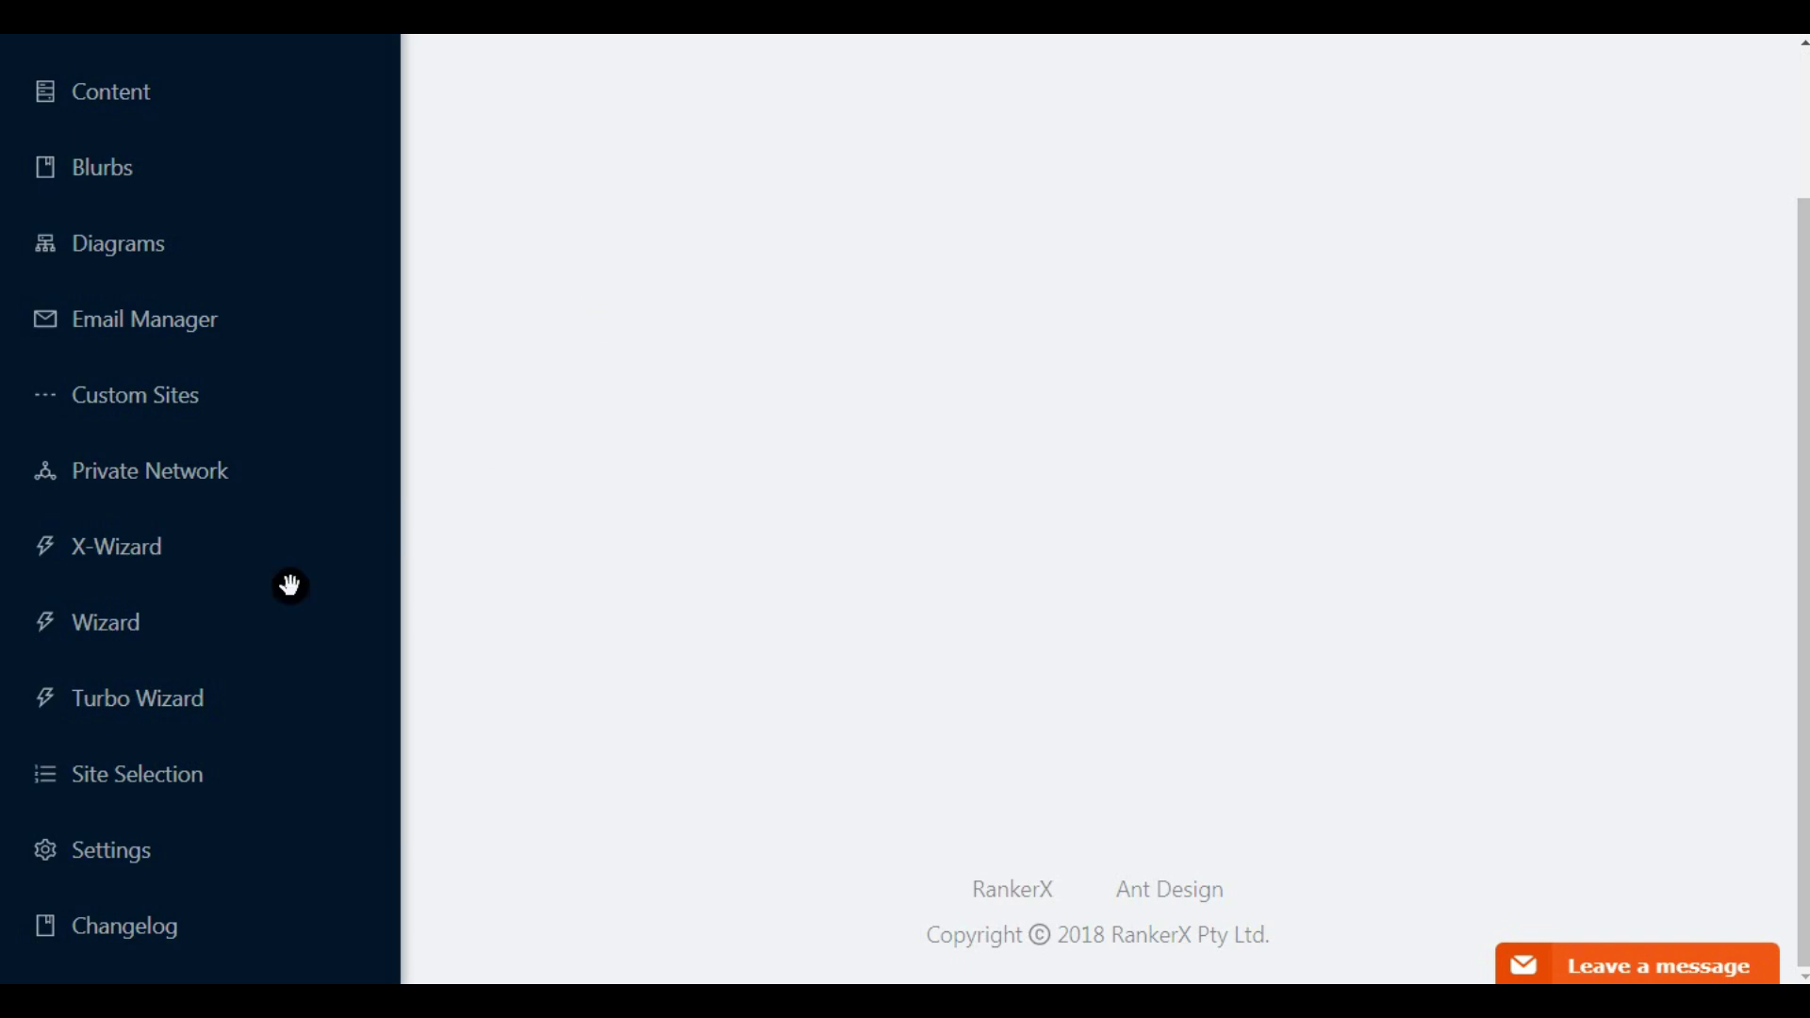
left_click(158, 771)
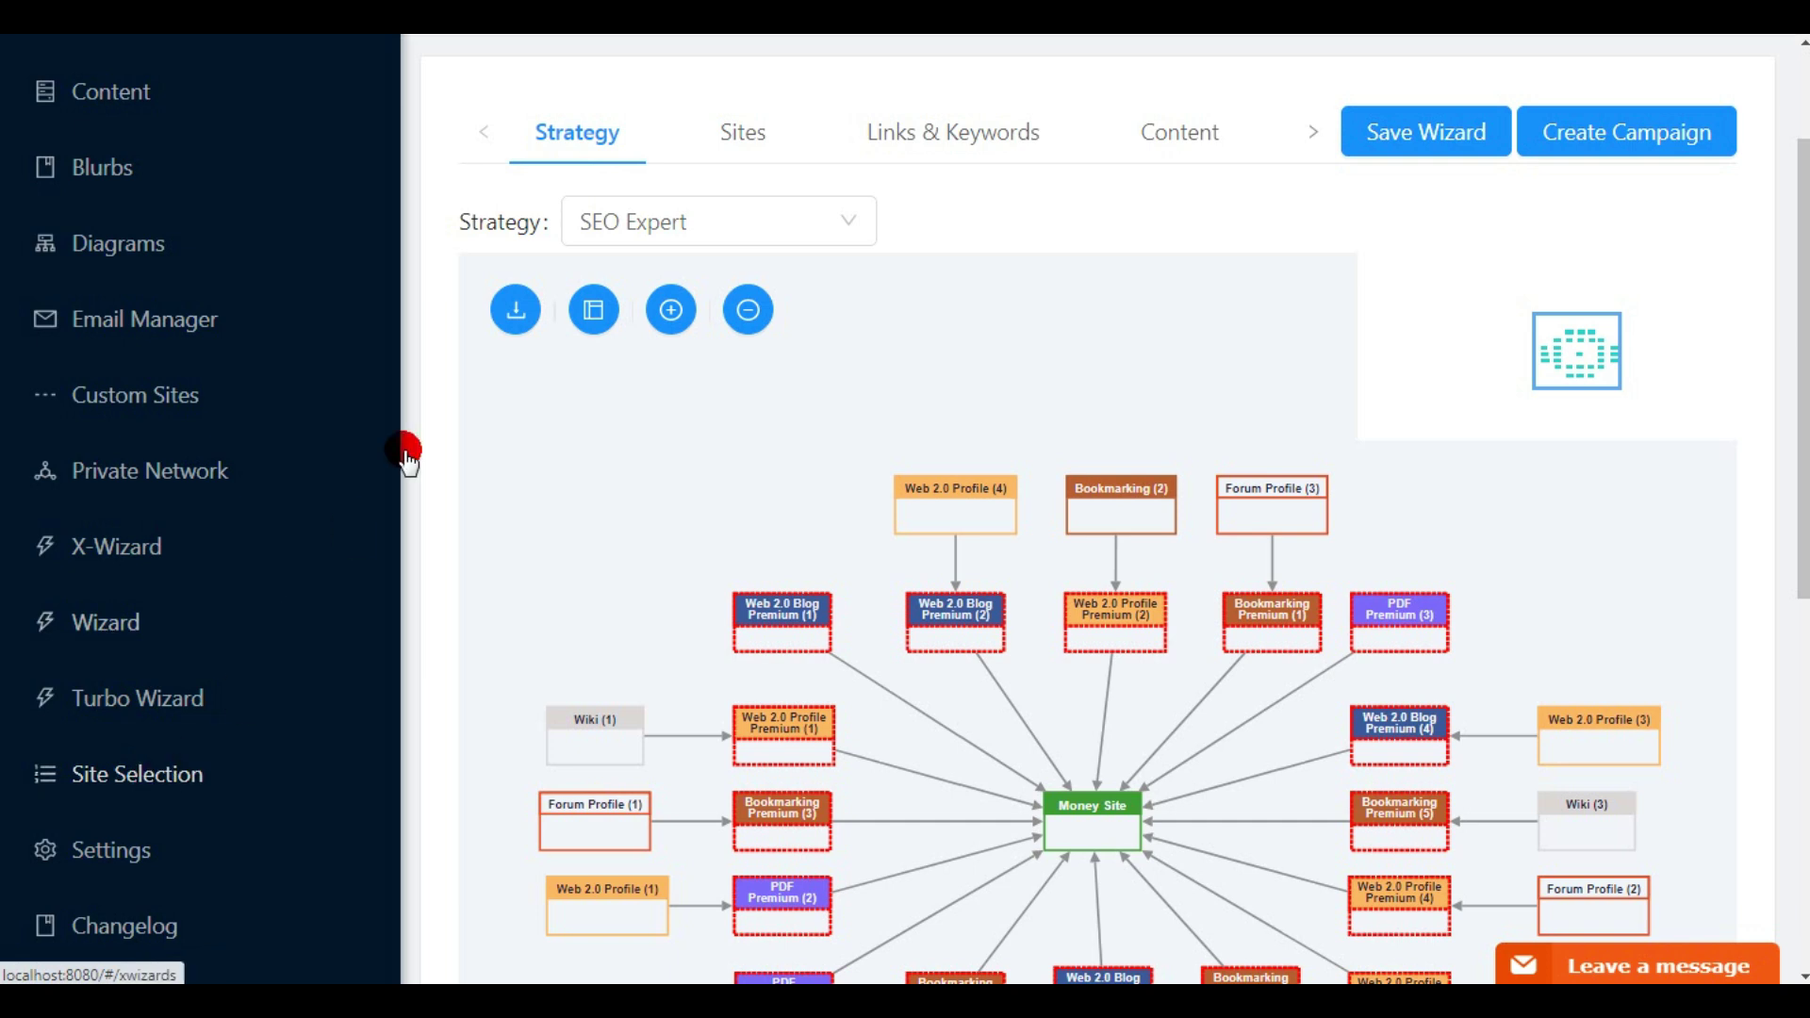
left_click(598, 307)
left_click(162, 773)
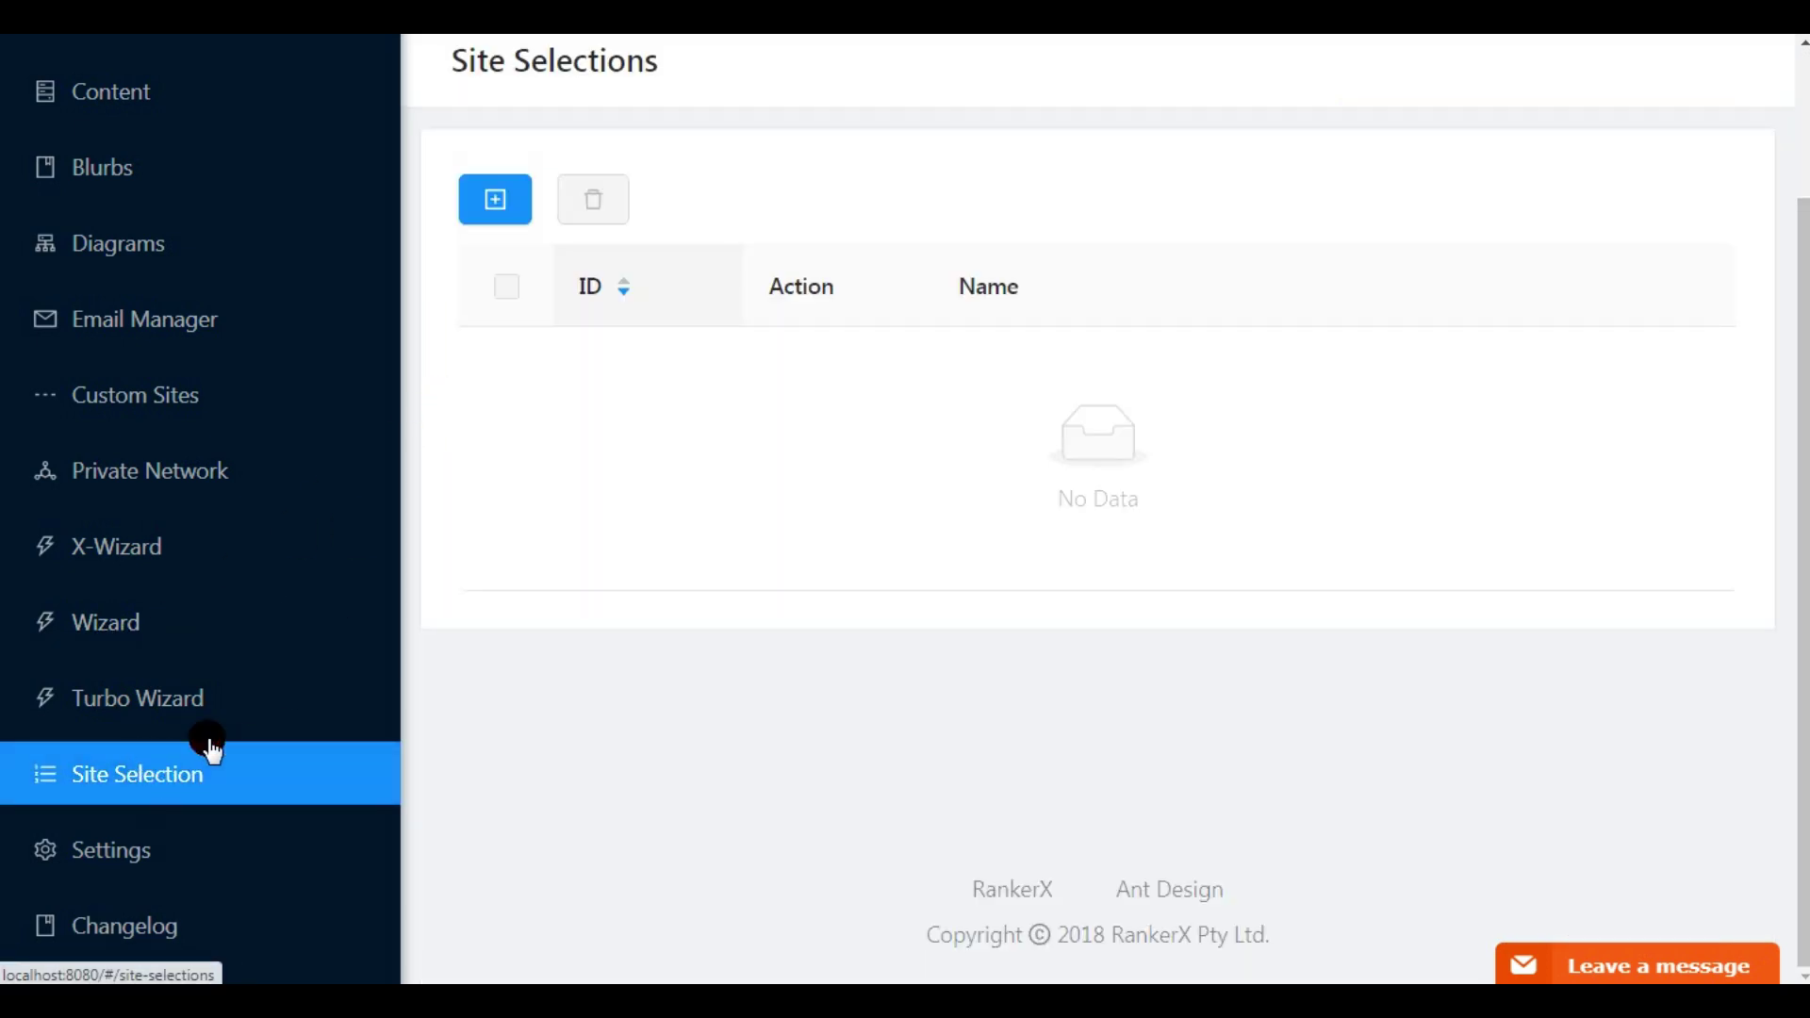
left_click(478, 196)
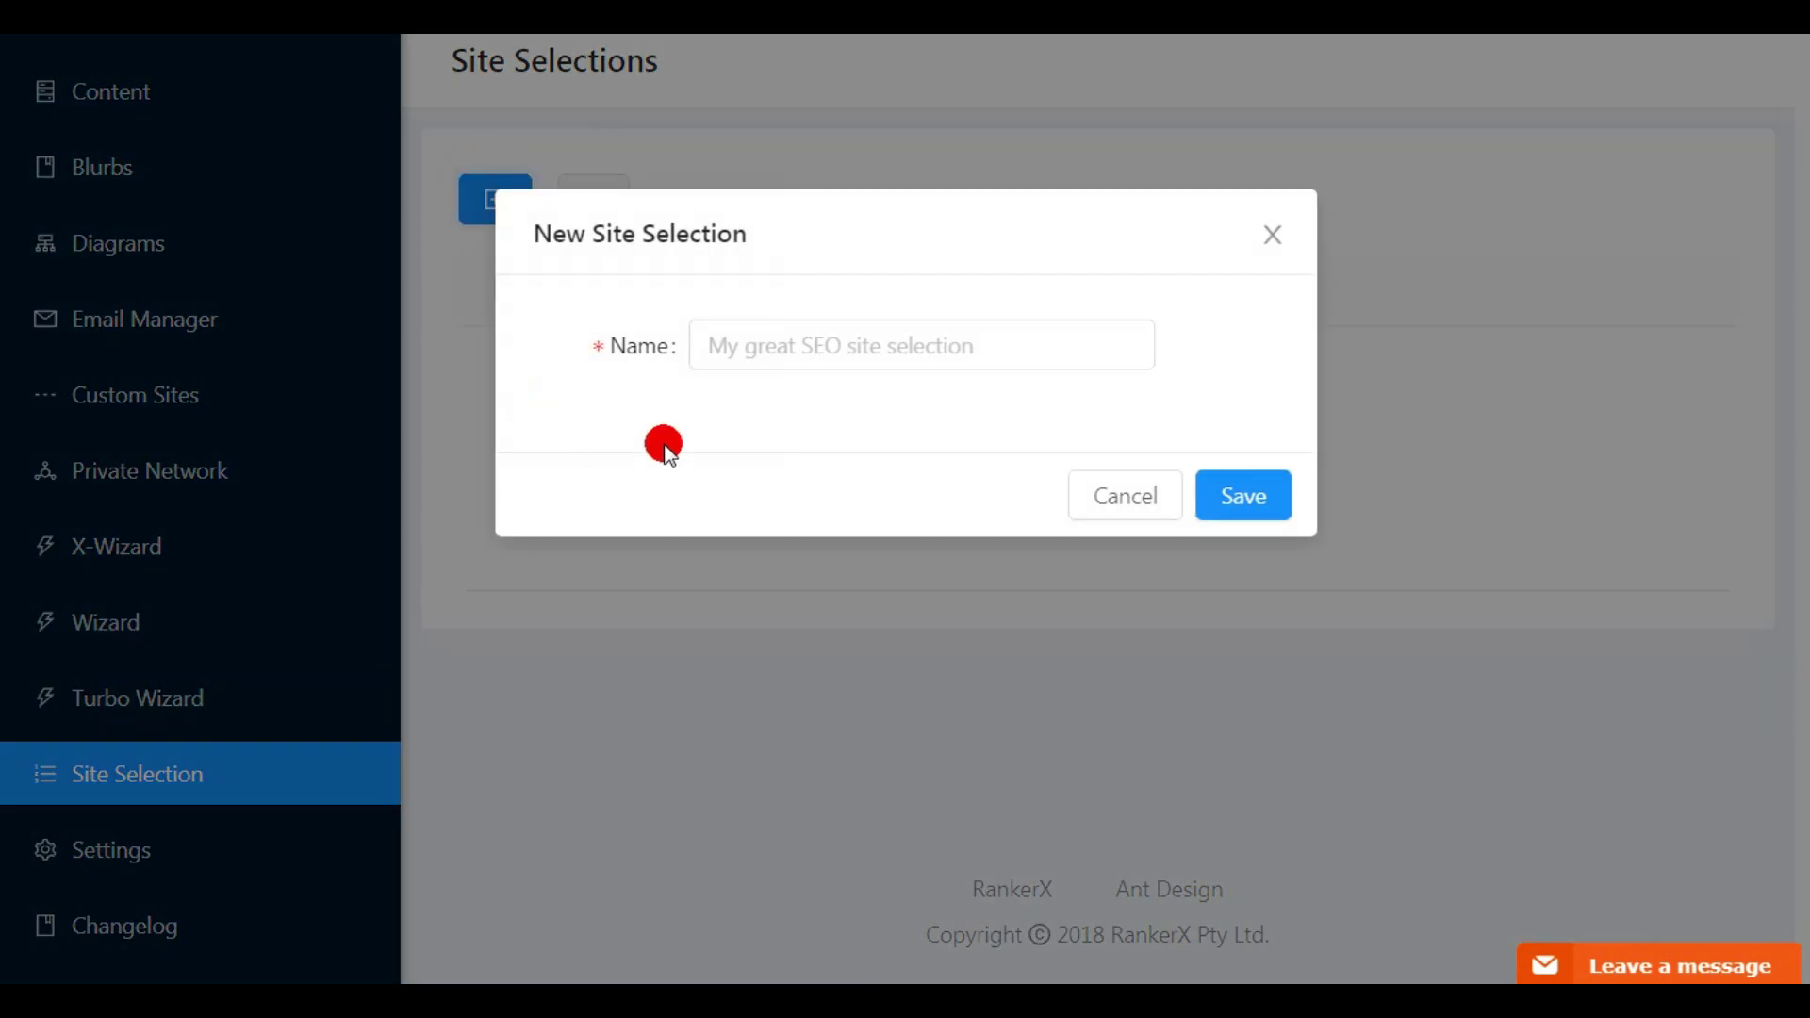
left_click(810, 342)
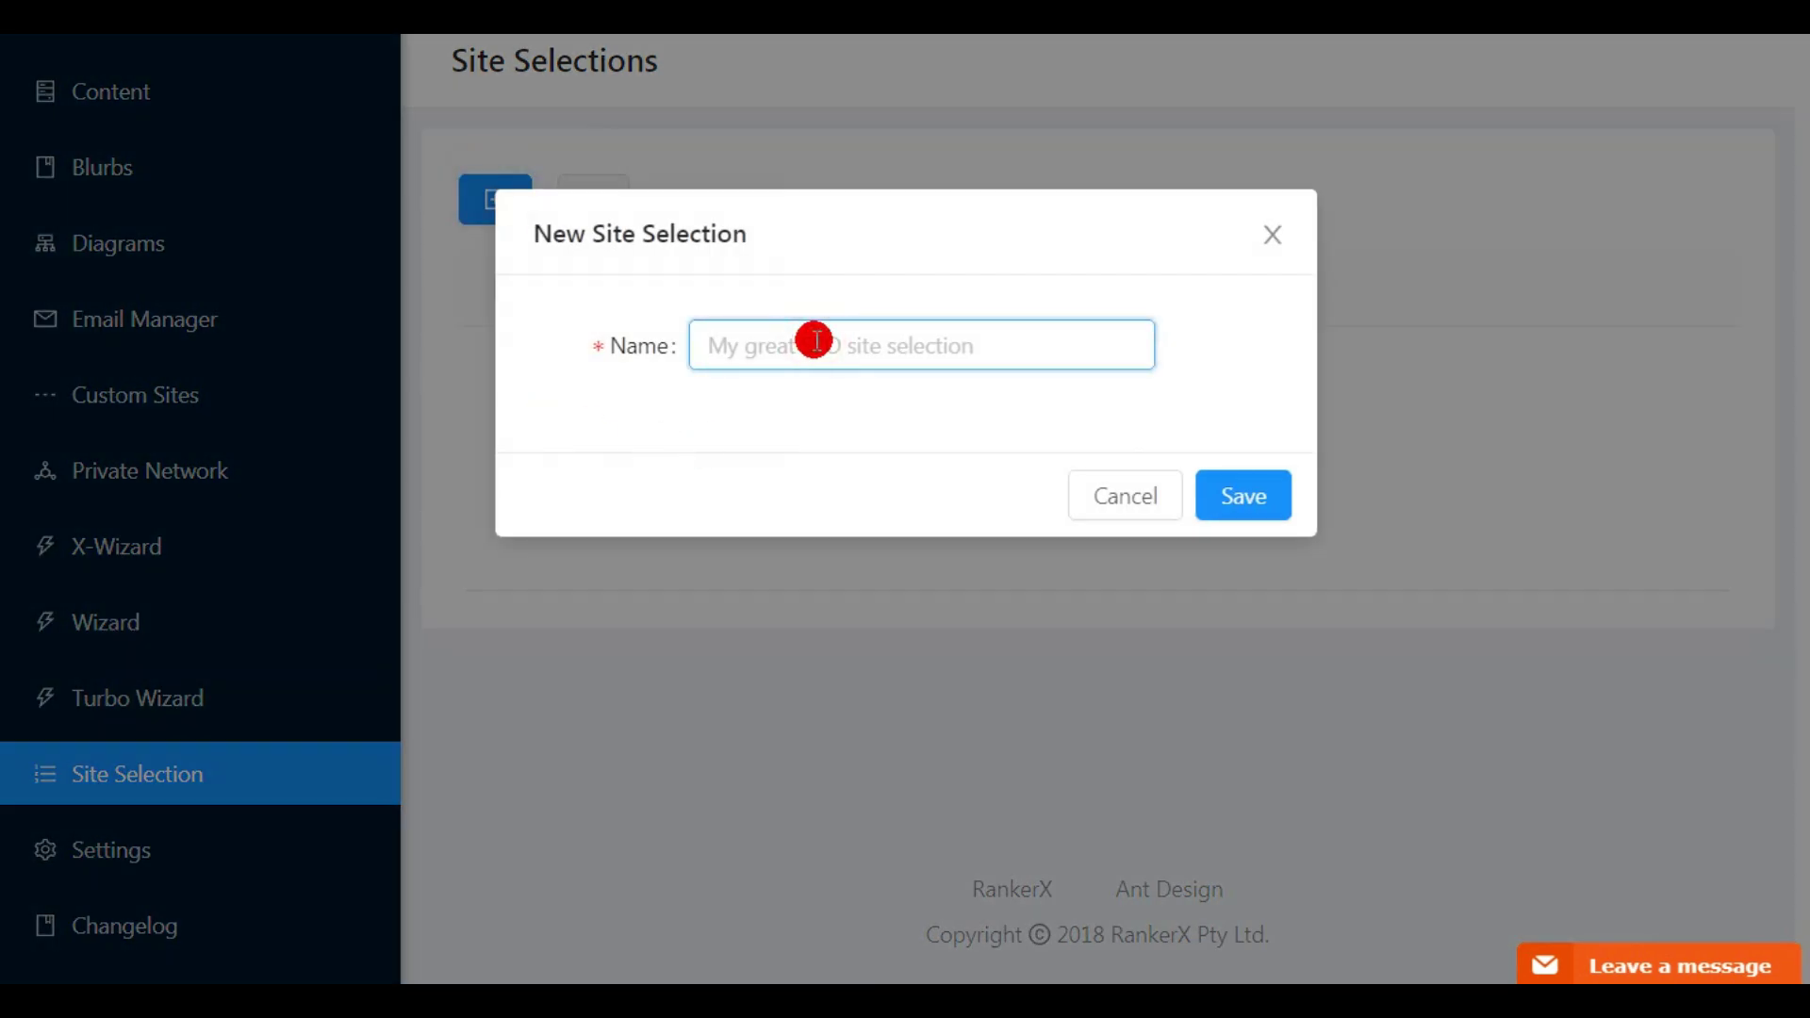
type("indrak")
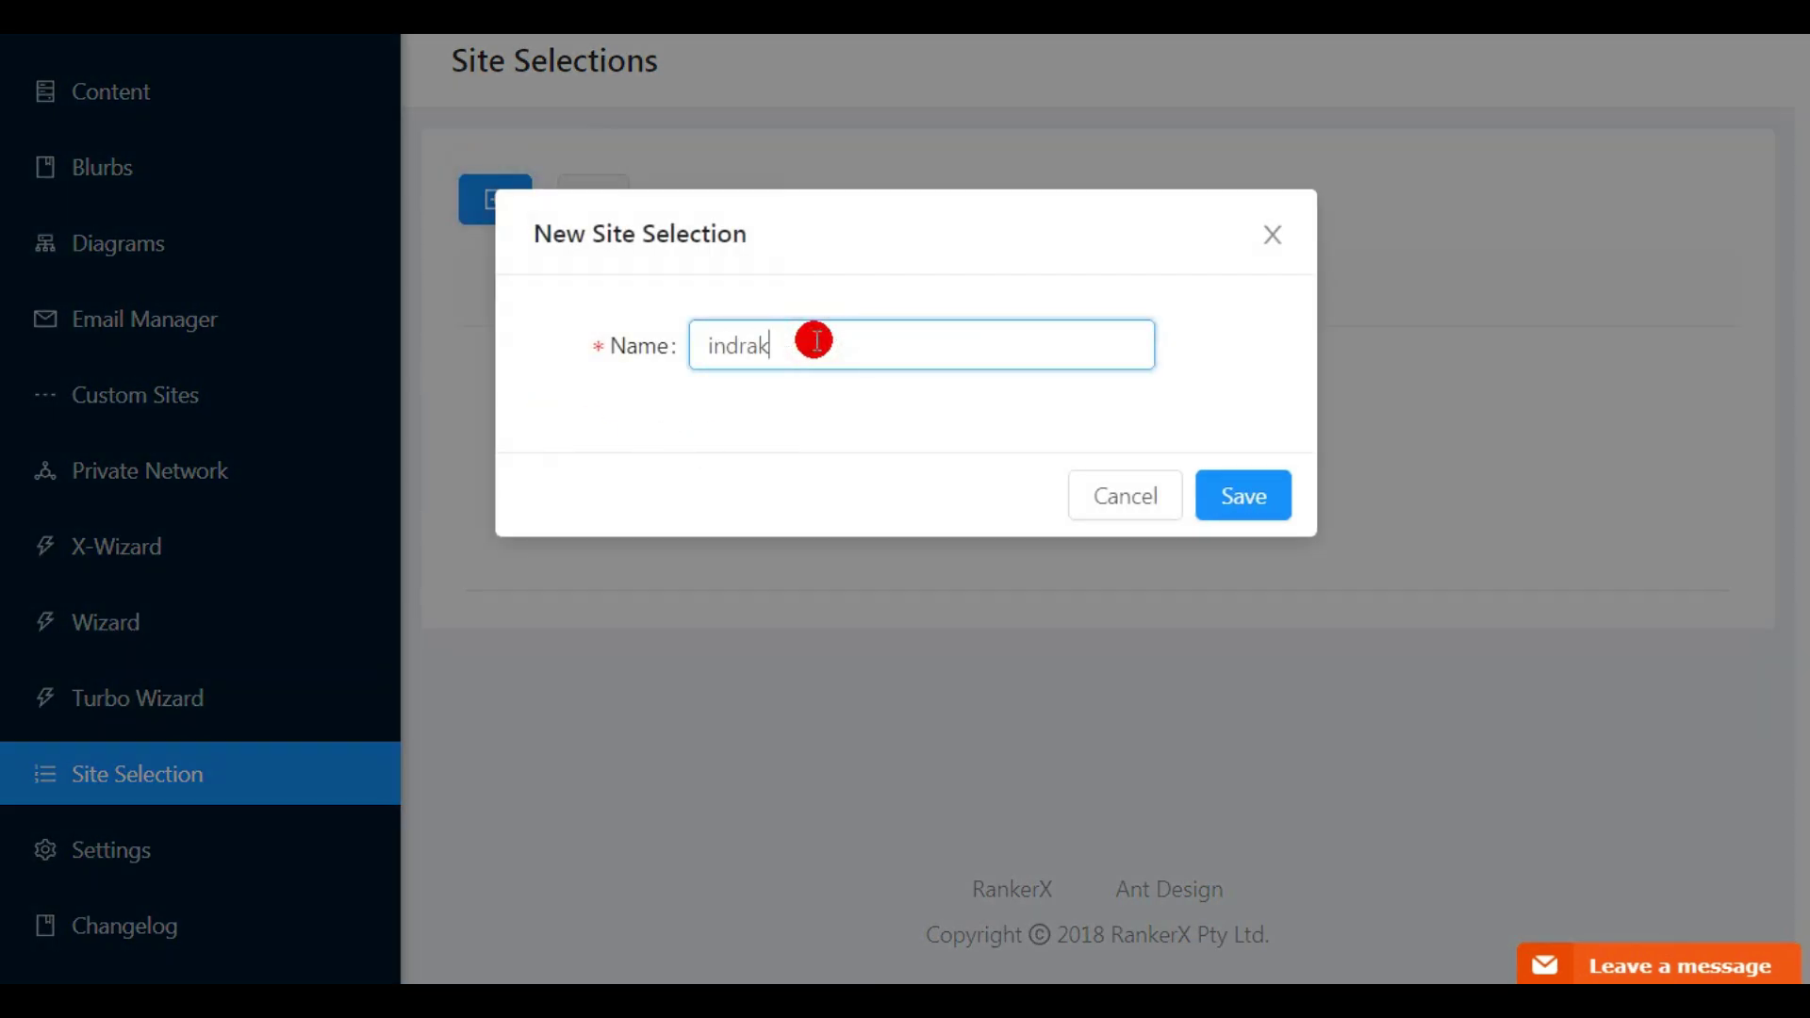
left_click(1247, 486)
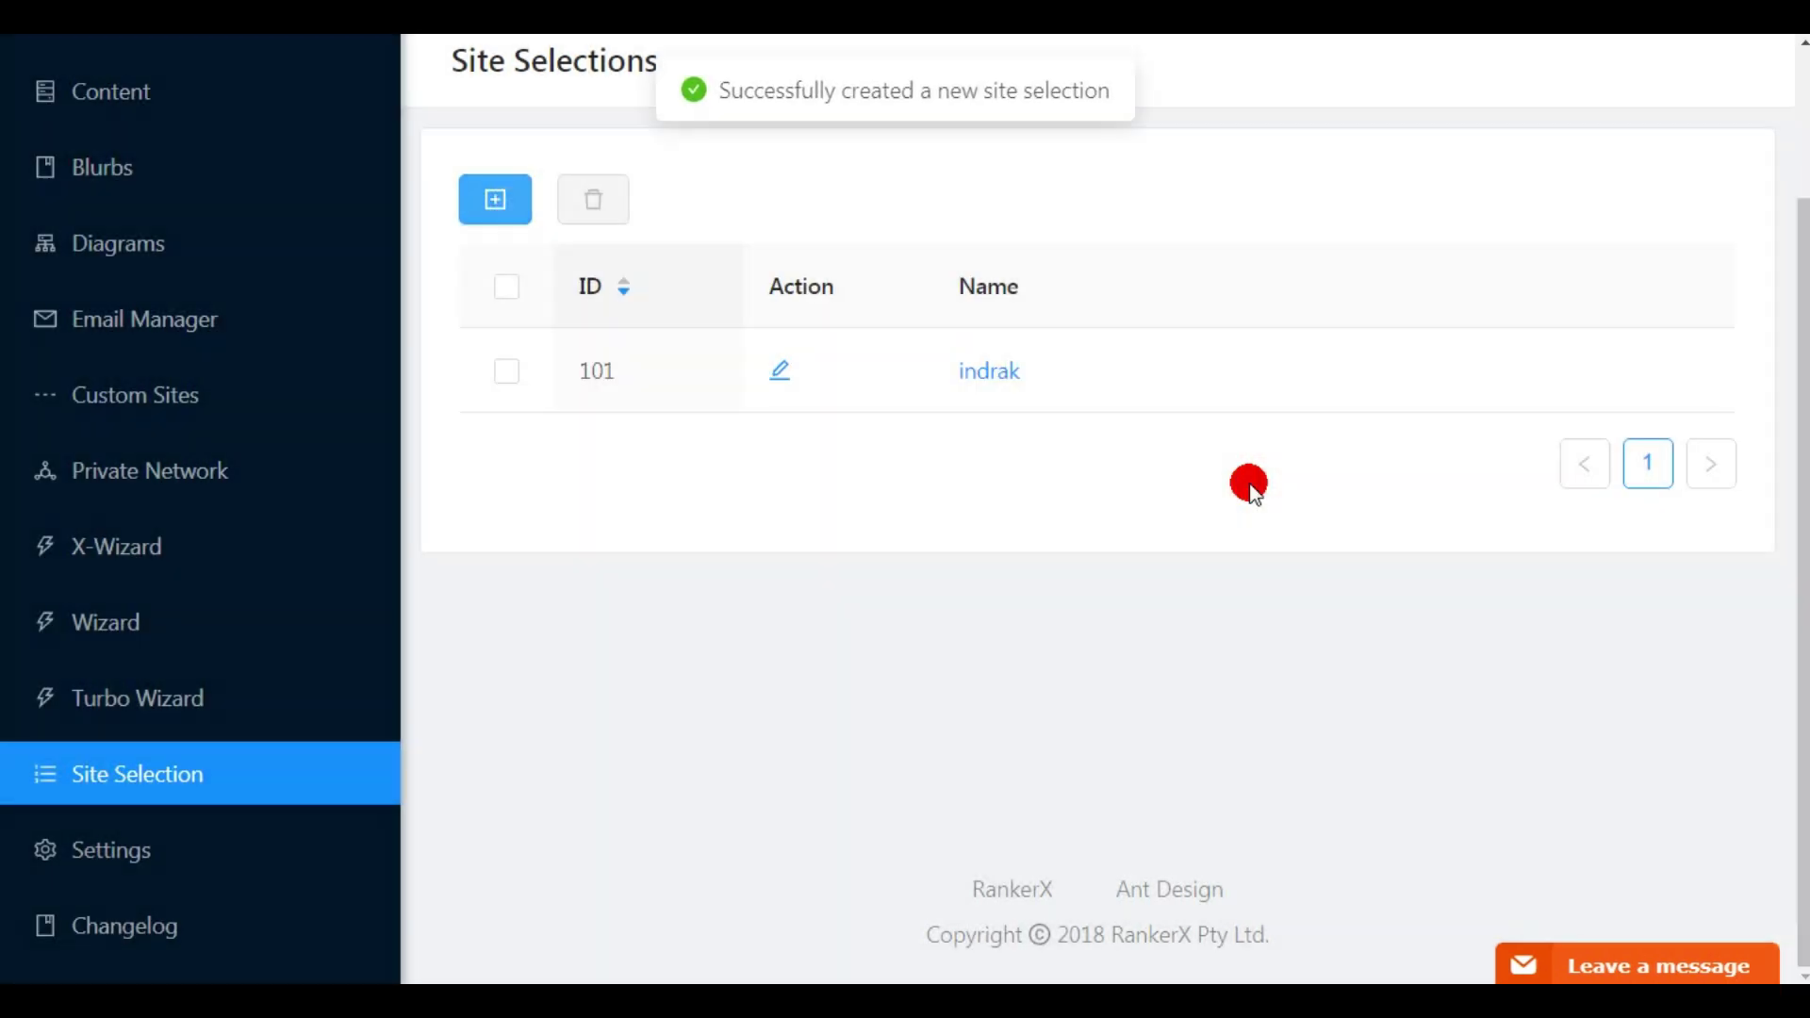
Open the indrak site selection and check the options for selecting by platforms or by sites.
left_click(986, 375)
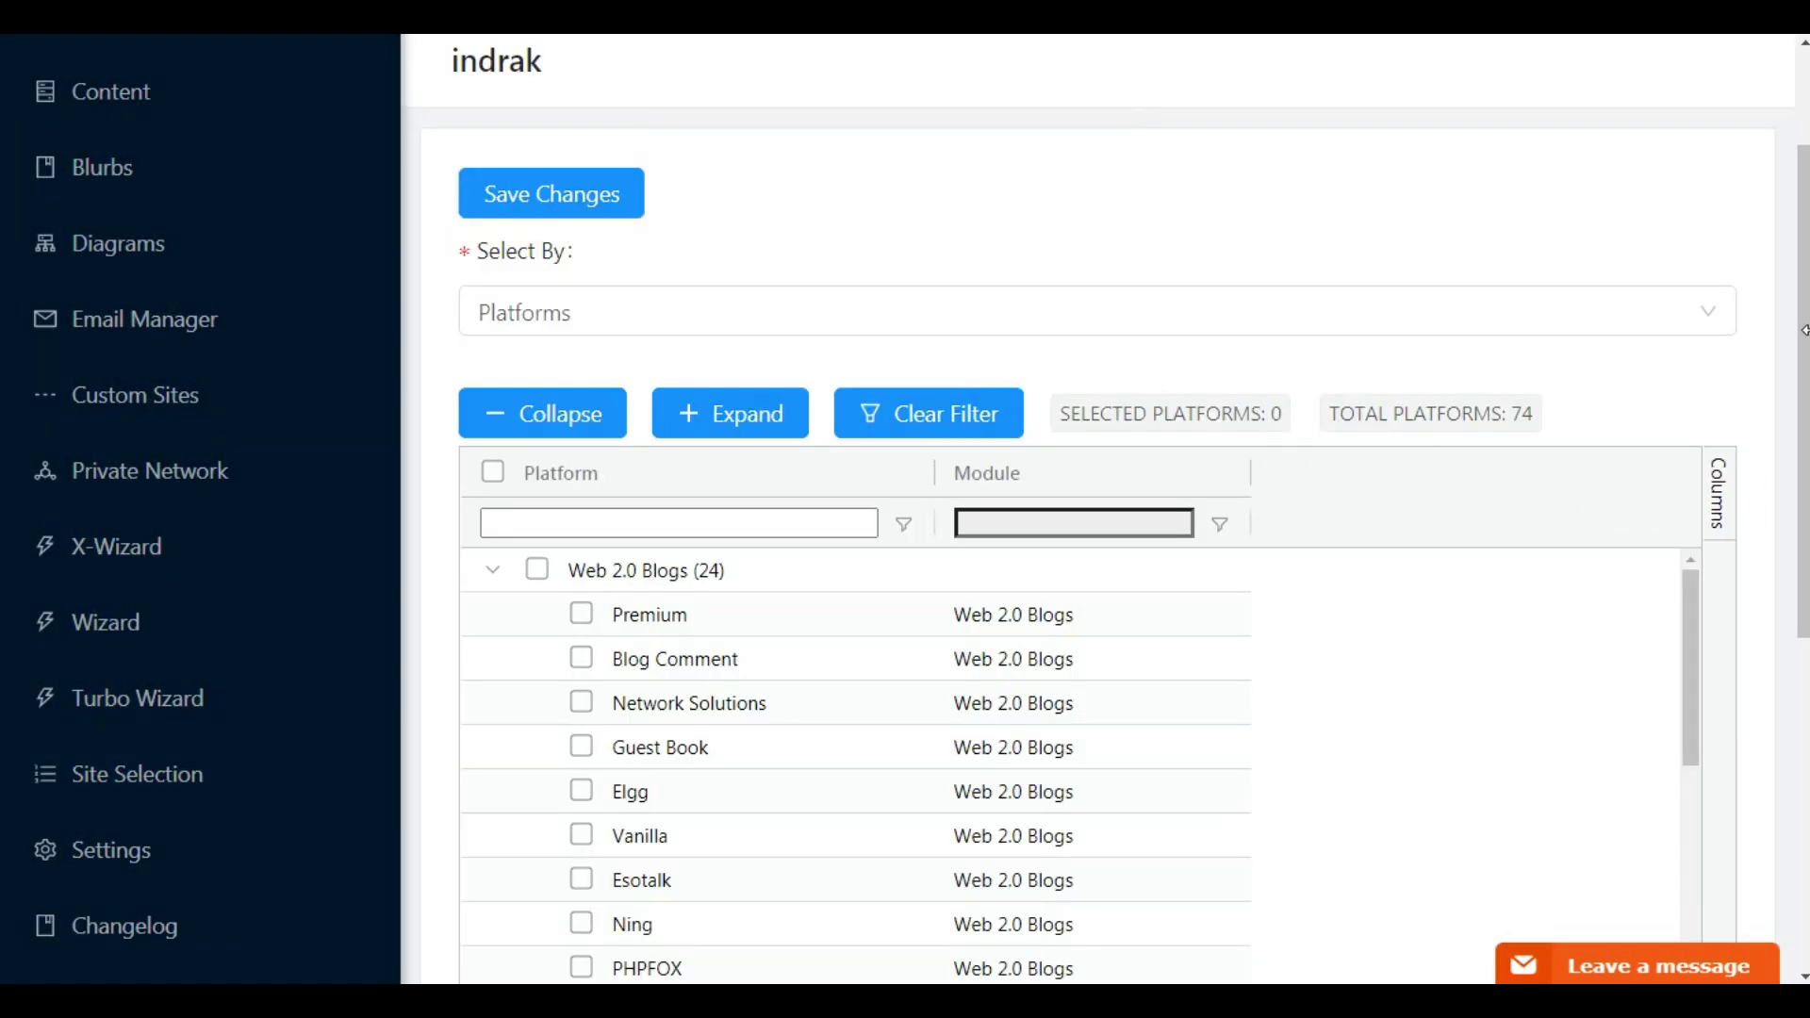
mouse_move(1803, 330)
left_mouse_down()
mouse_move(1796, 415)
mouse_move(1702, 384)
mouse_move(1692, 404)
left_mouse_up()
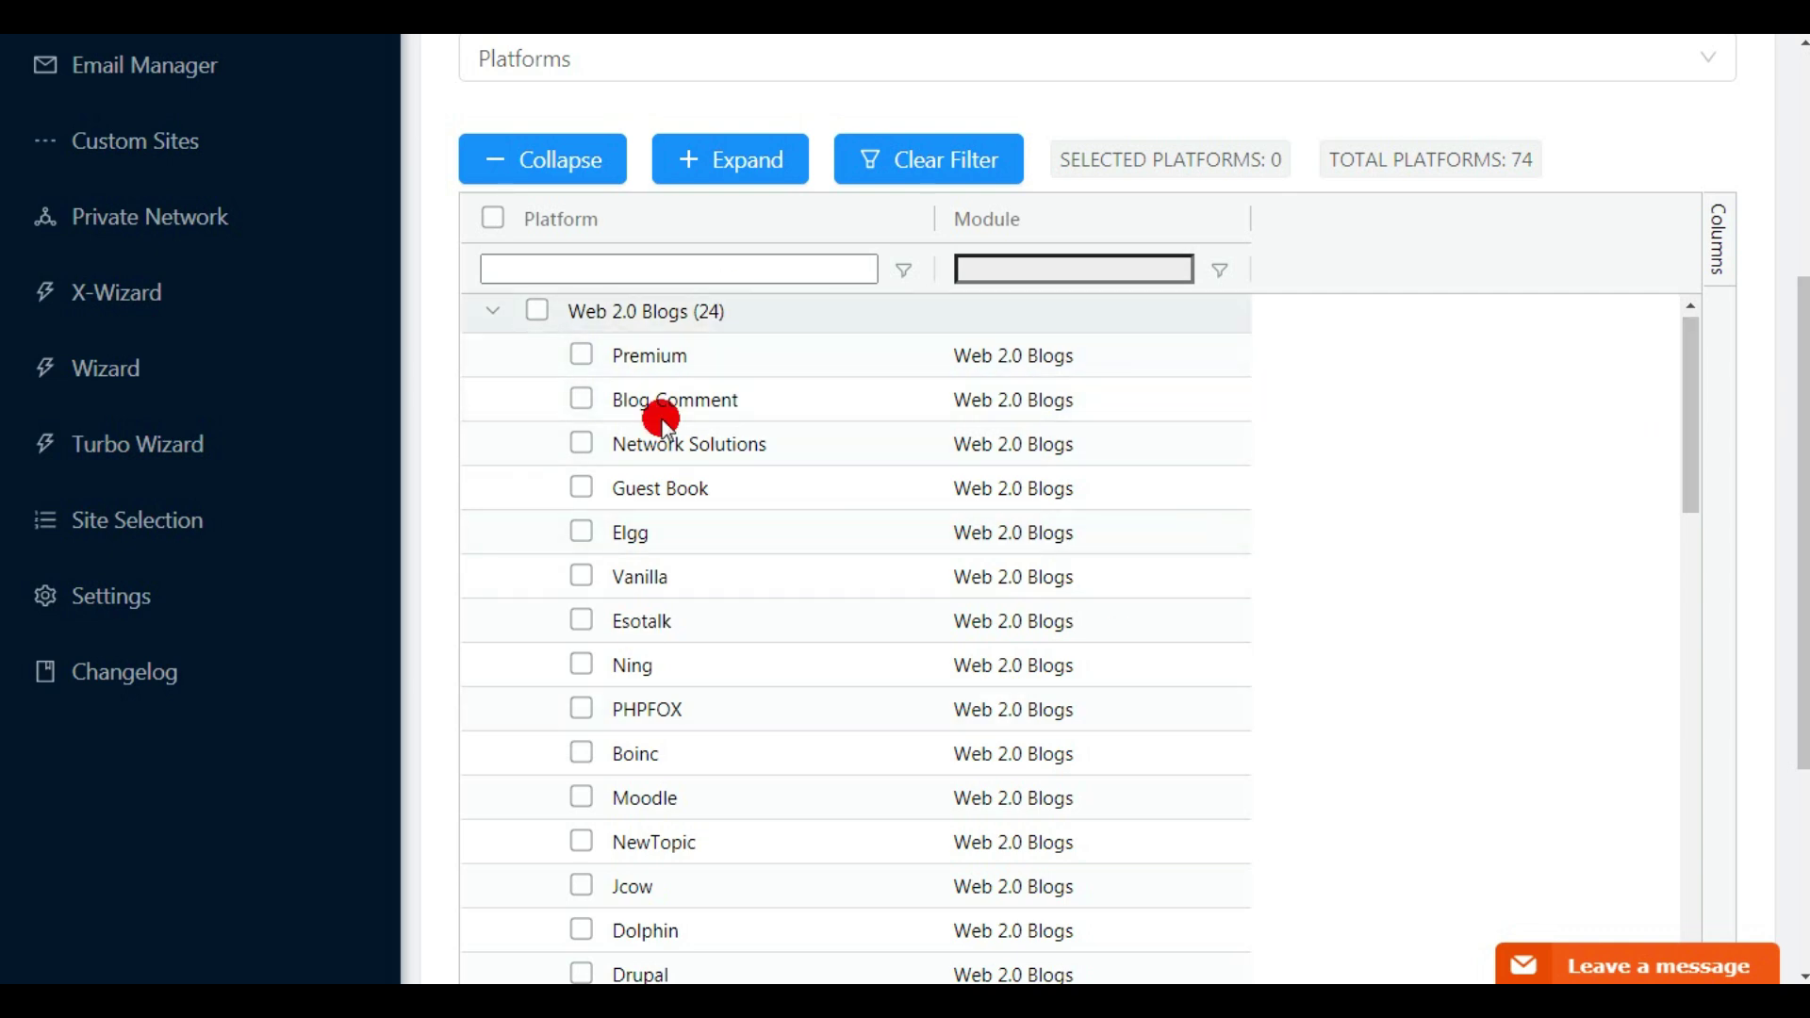
left_click_drag(1790, 392, 1794, 279)
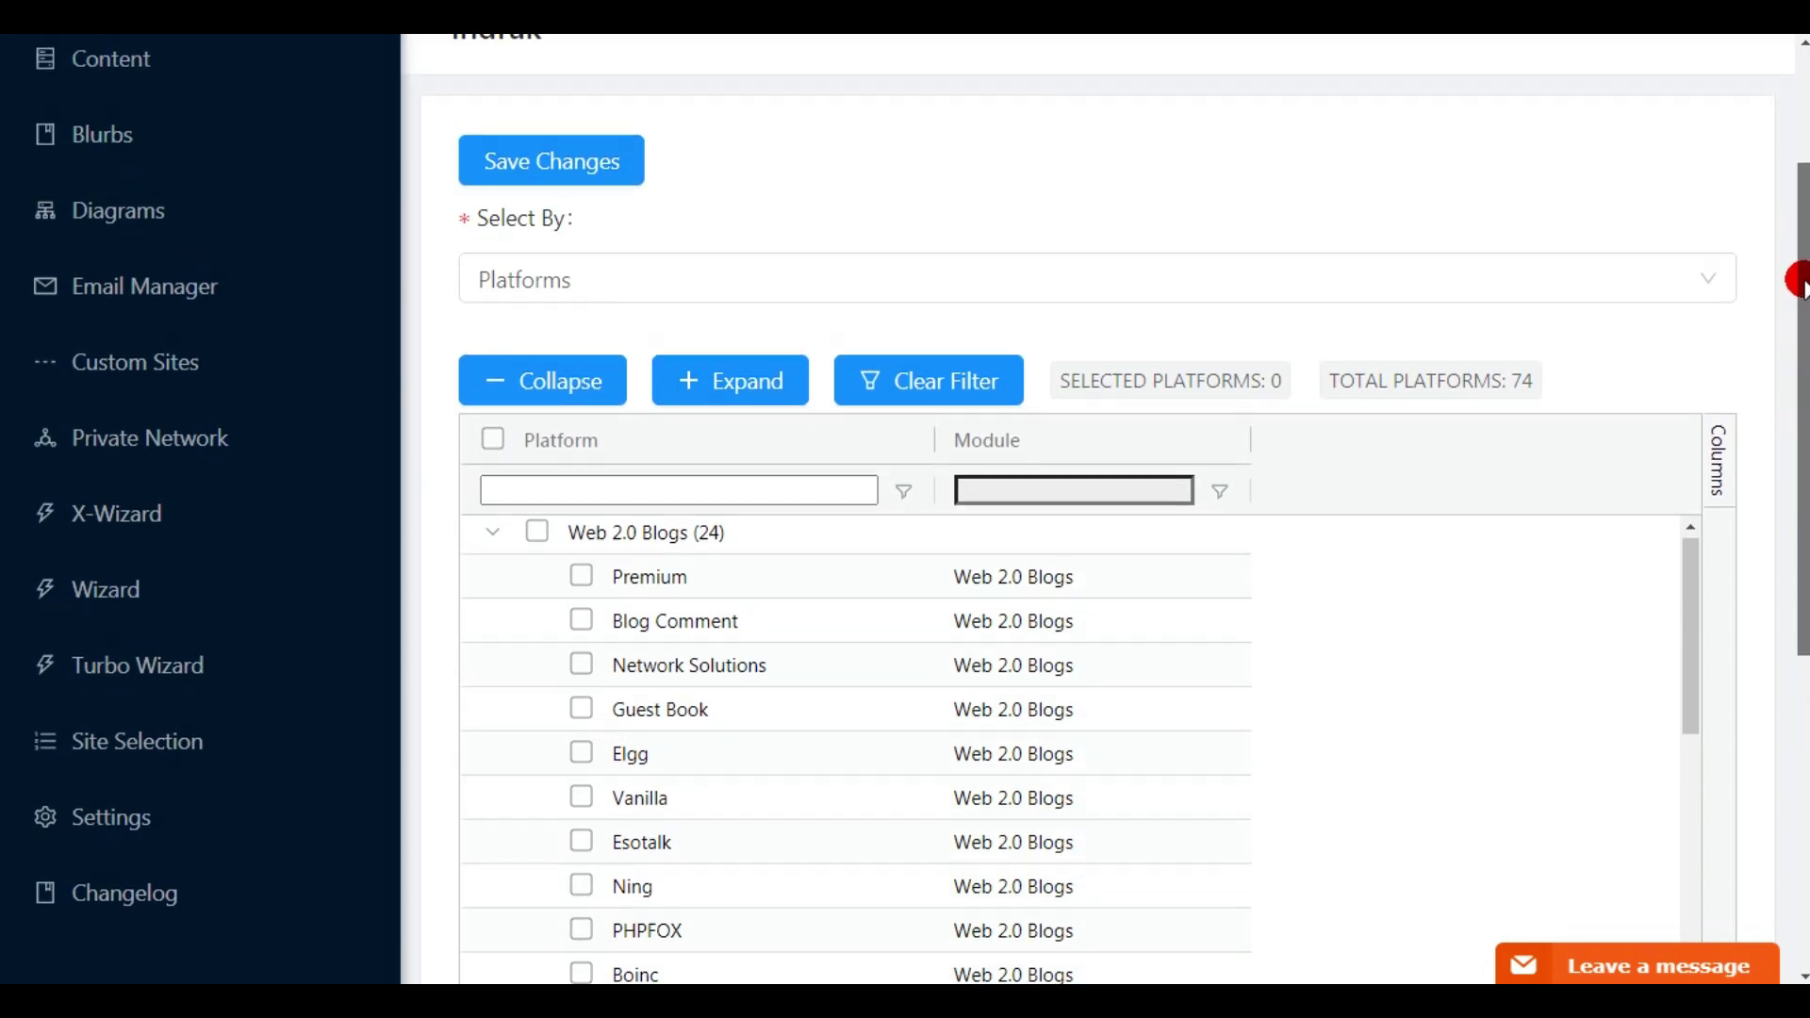
left_click(1388, 292)
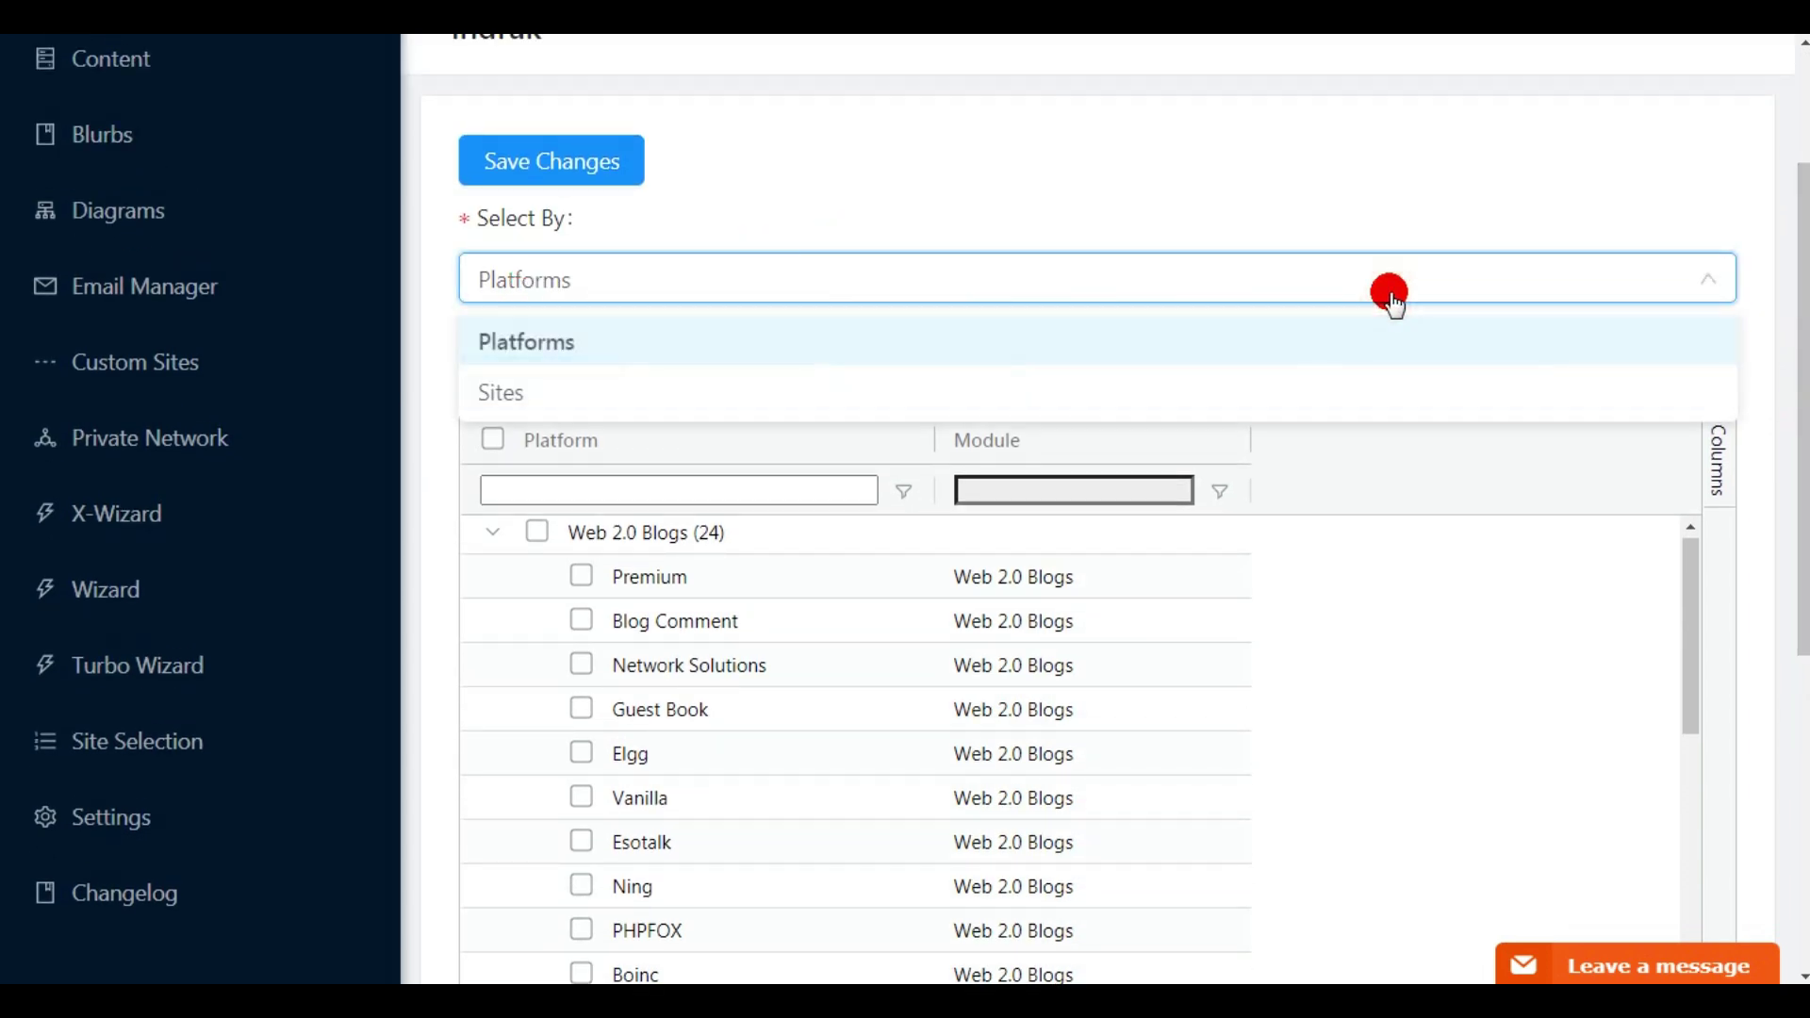
left_click(1387, 292)
left_click(707, 375)
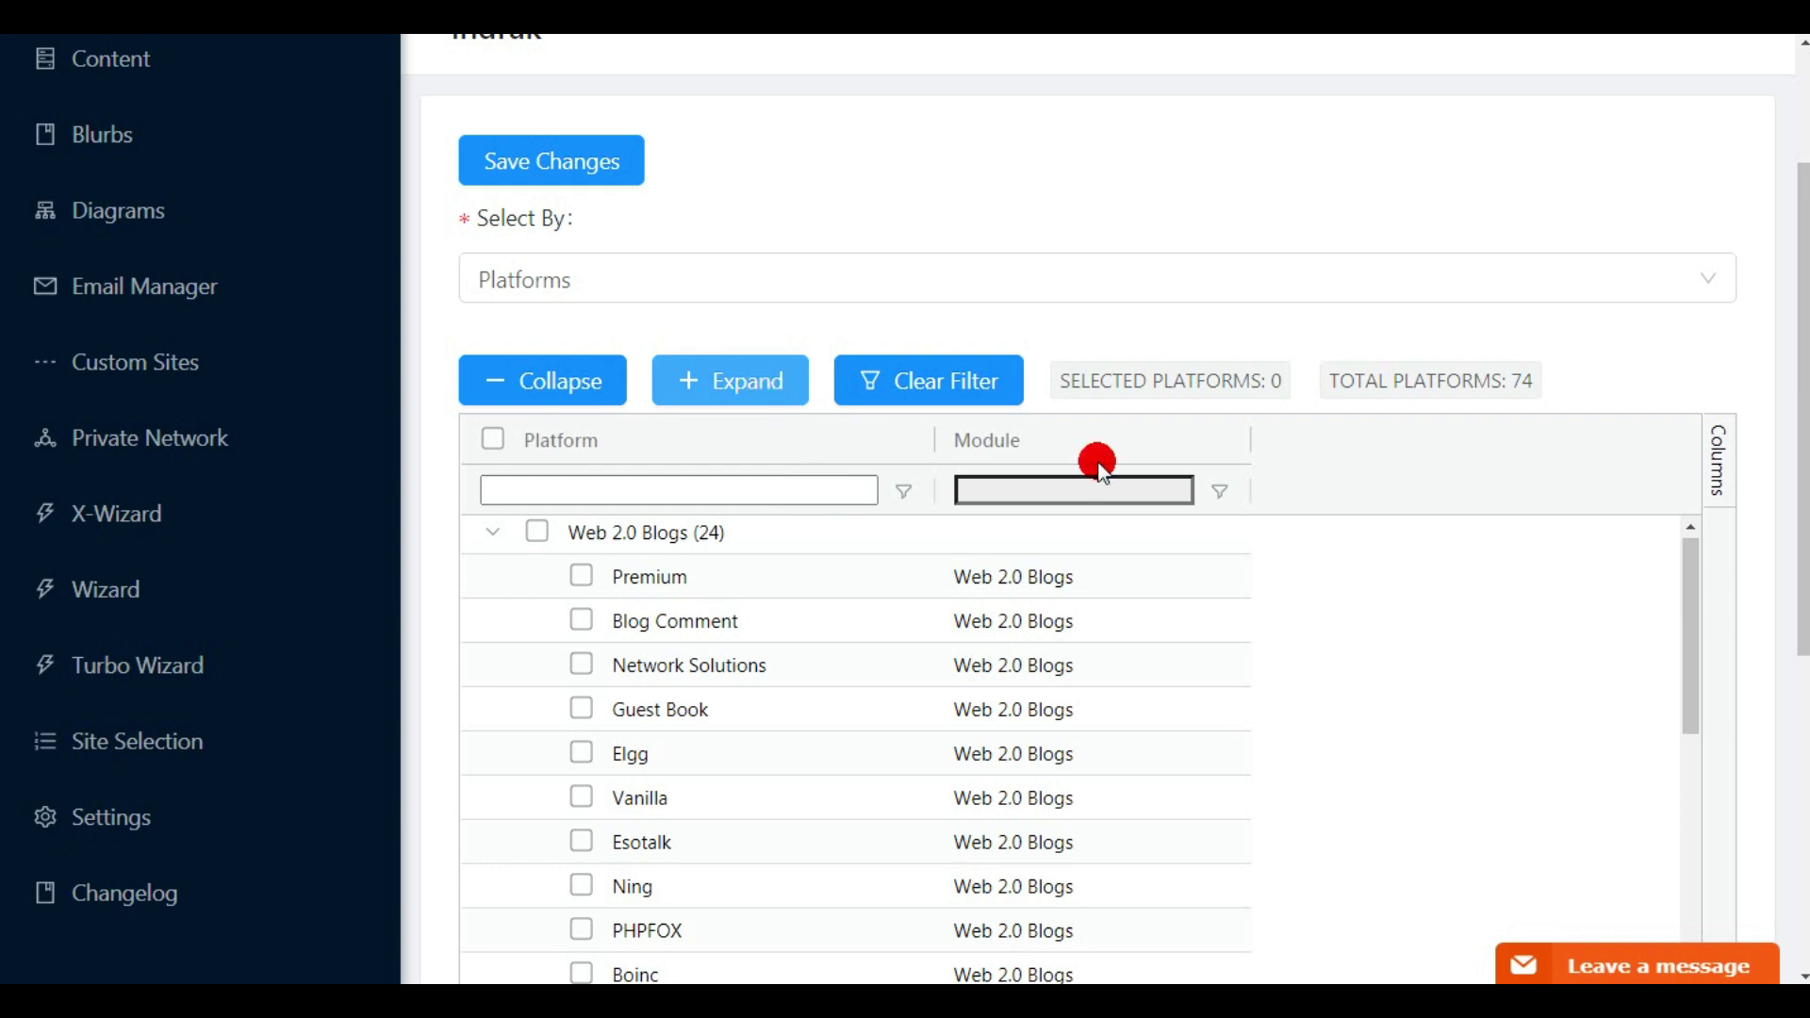
Look through the site selection's platform list, from Web 2.0 Blogs and Bookmarking to Forum Profile, Press Release and Google Place.
scroll(1791, 509, "down", 3)
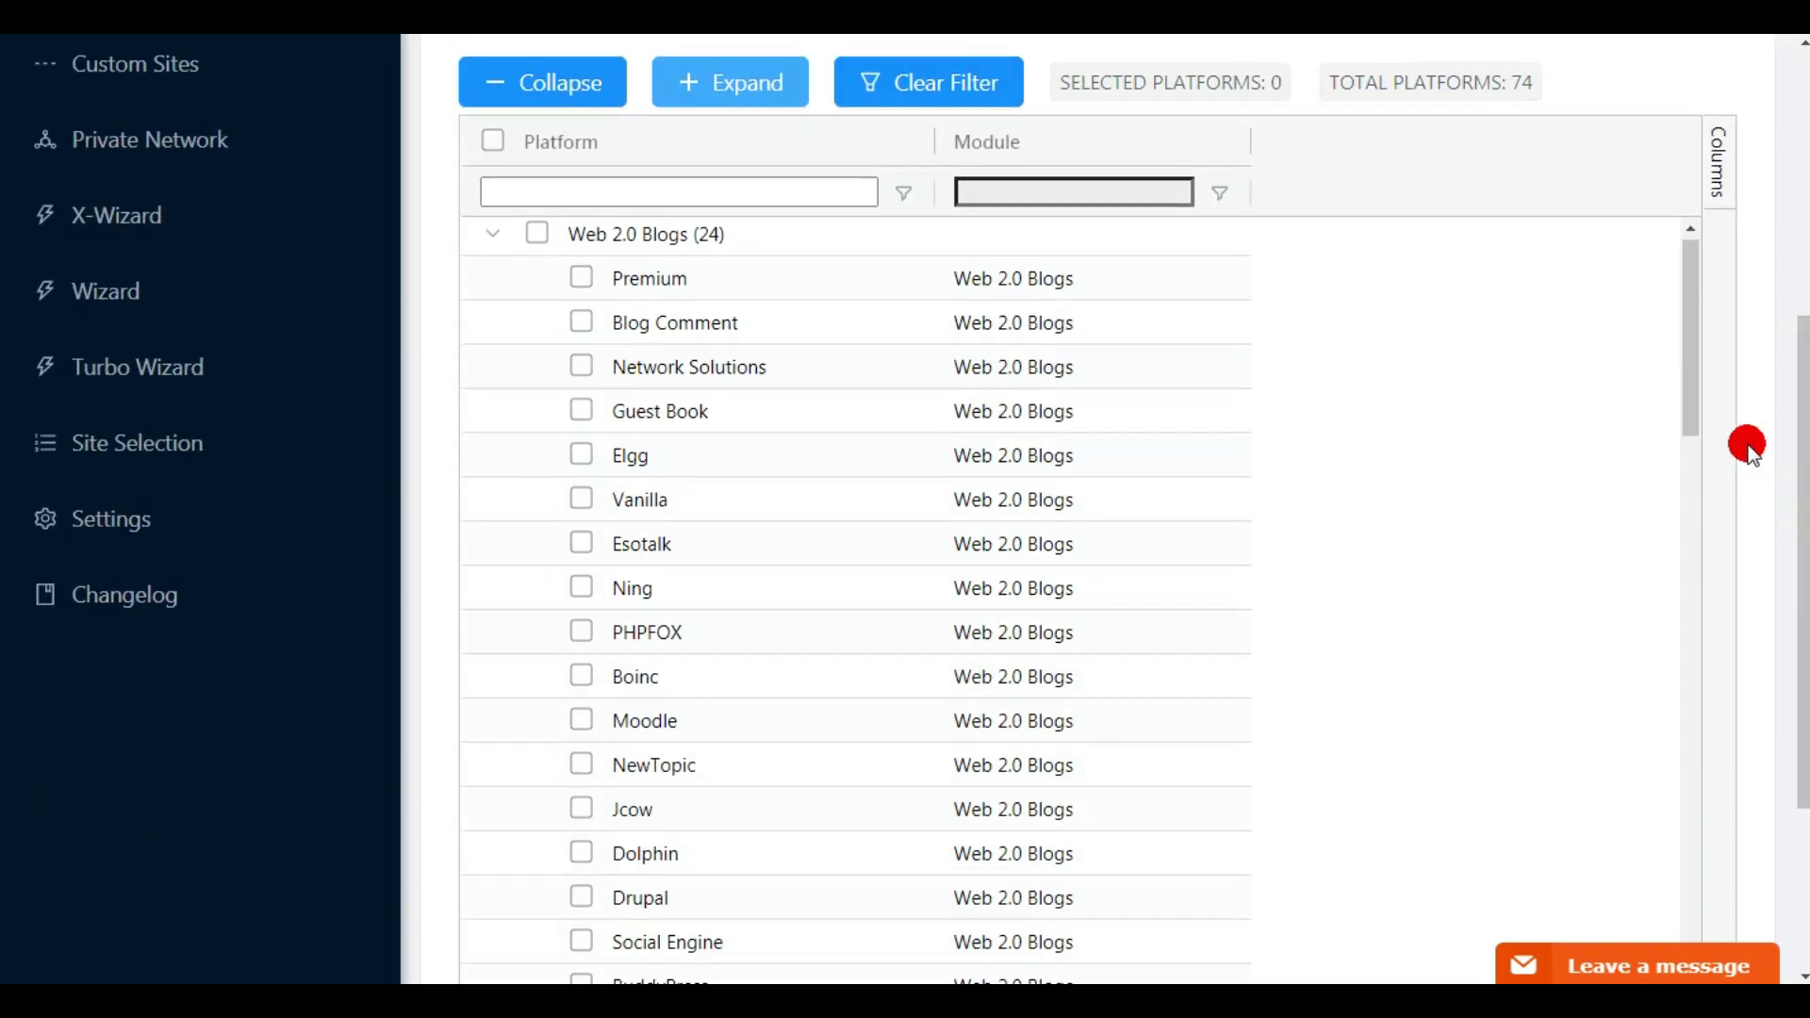
left_click_drag(1692, 392, 1742, 982)
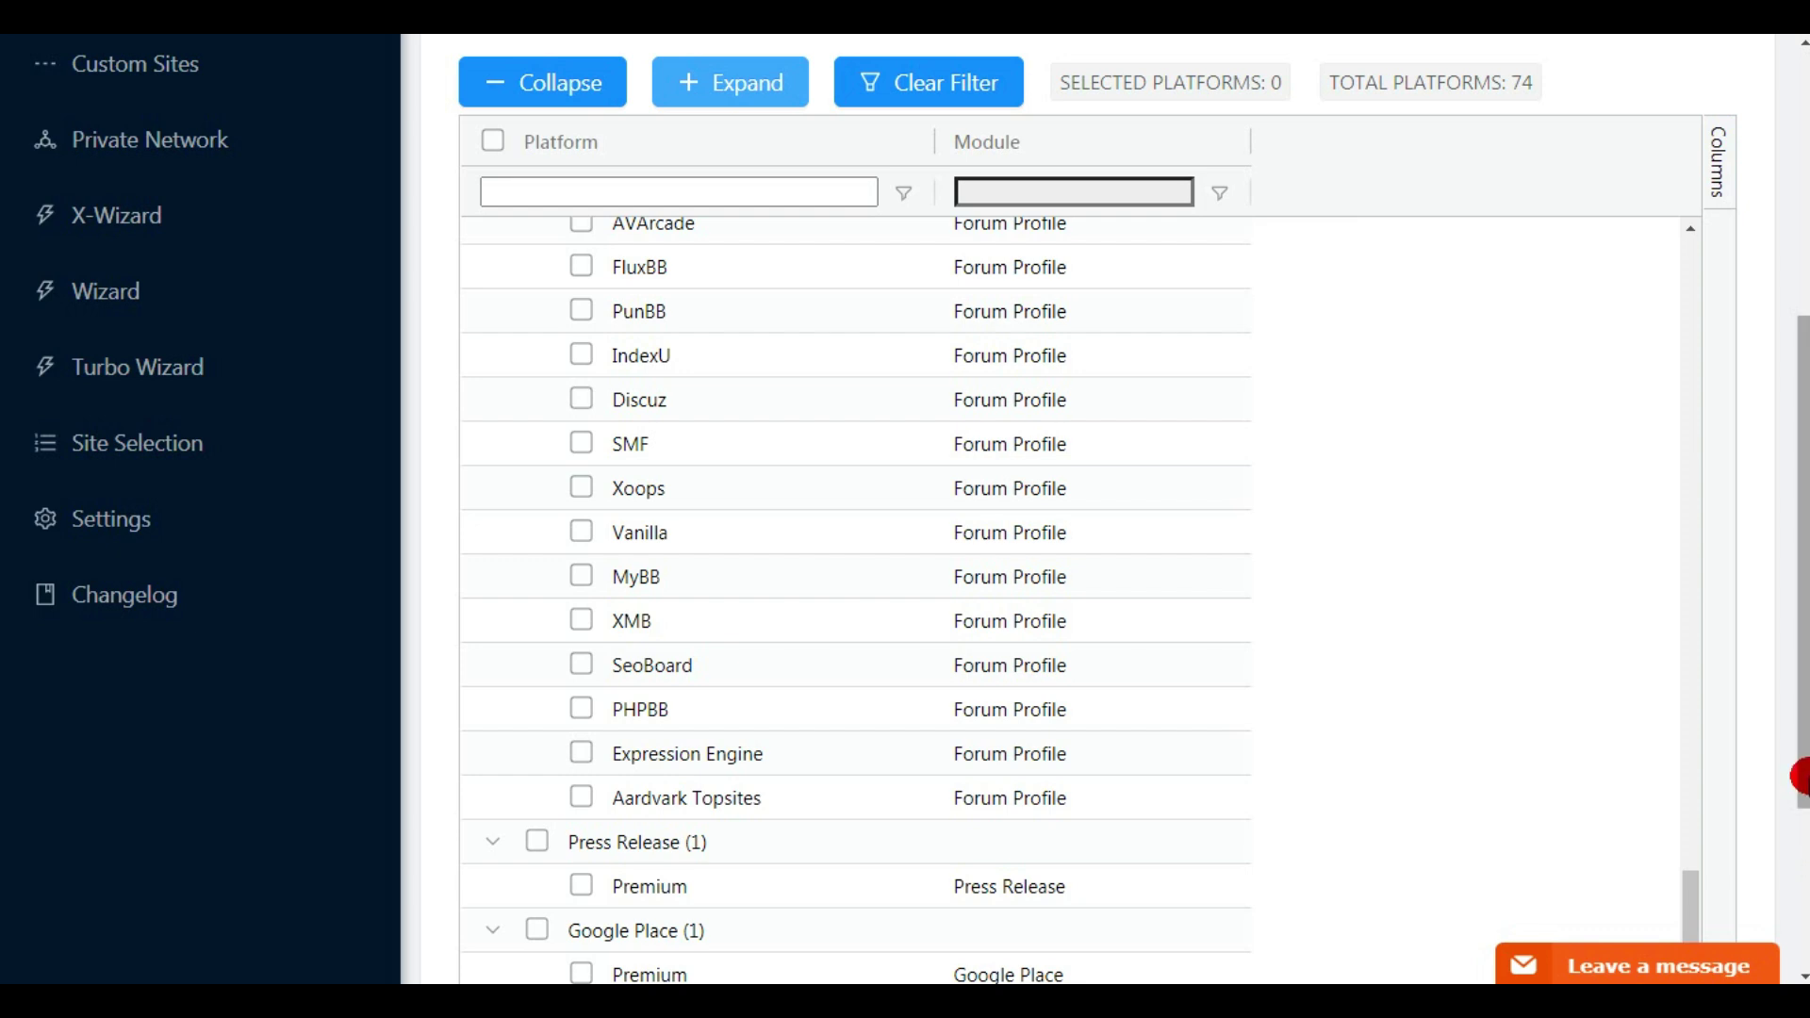
scroll(1801, 779, "down", 3)
left_click_drag(1700, 701, 1754, 302)
left_click_drag(1798, 505, 1800, 293)
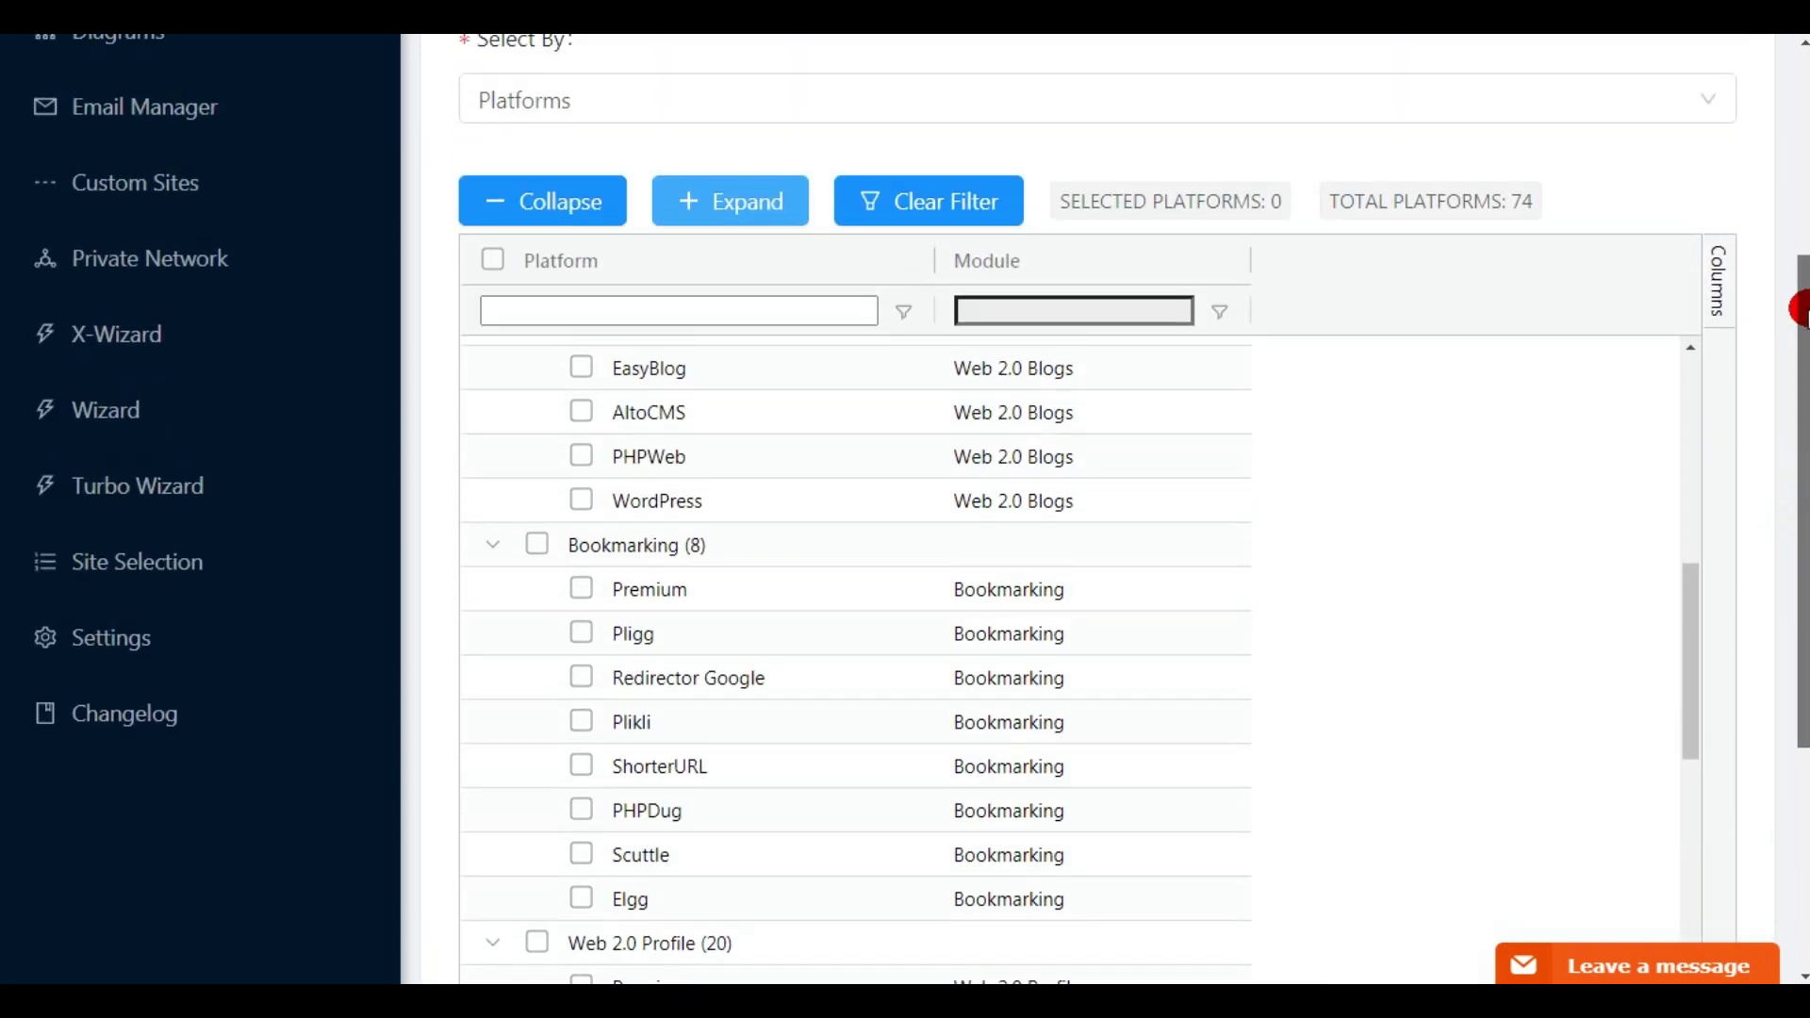
left_click_drag(1681, 613, 1702, 393)
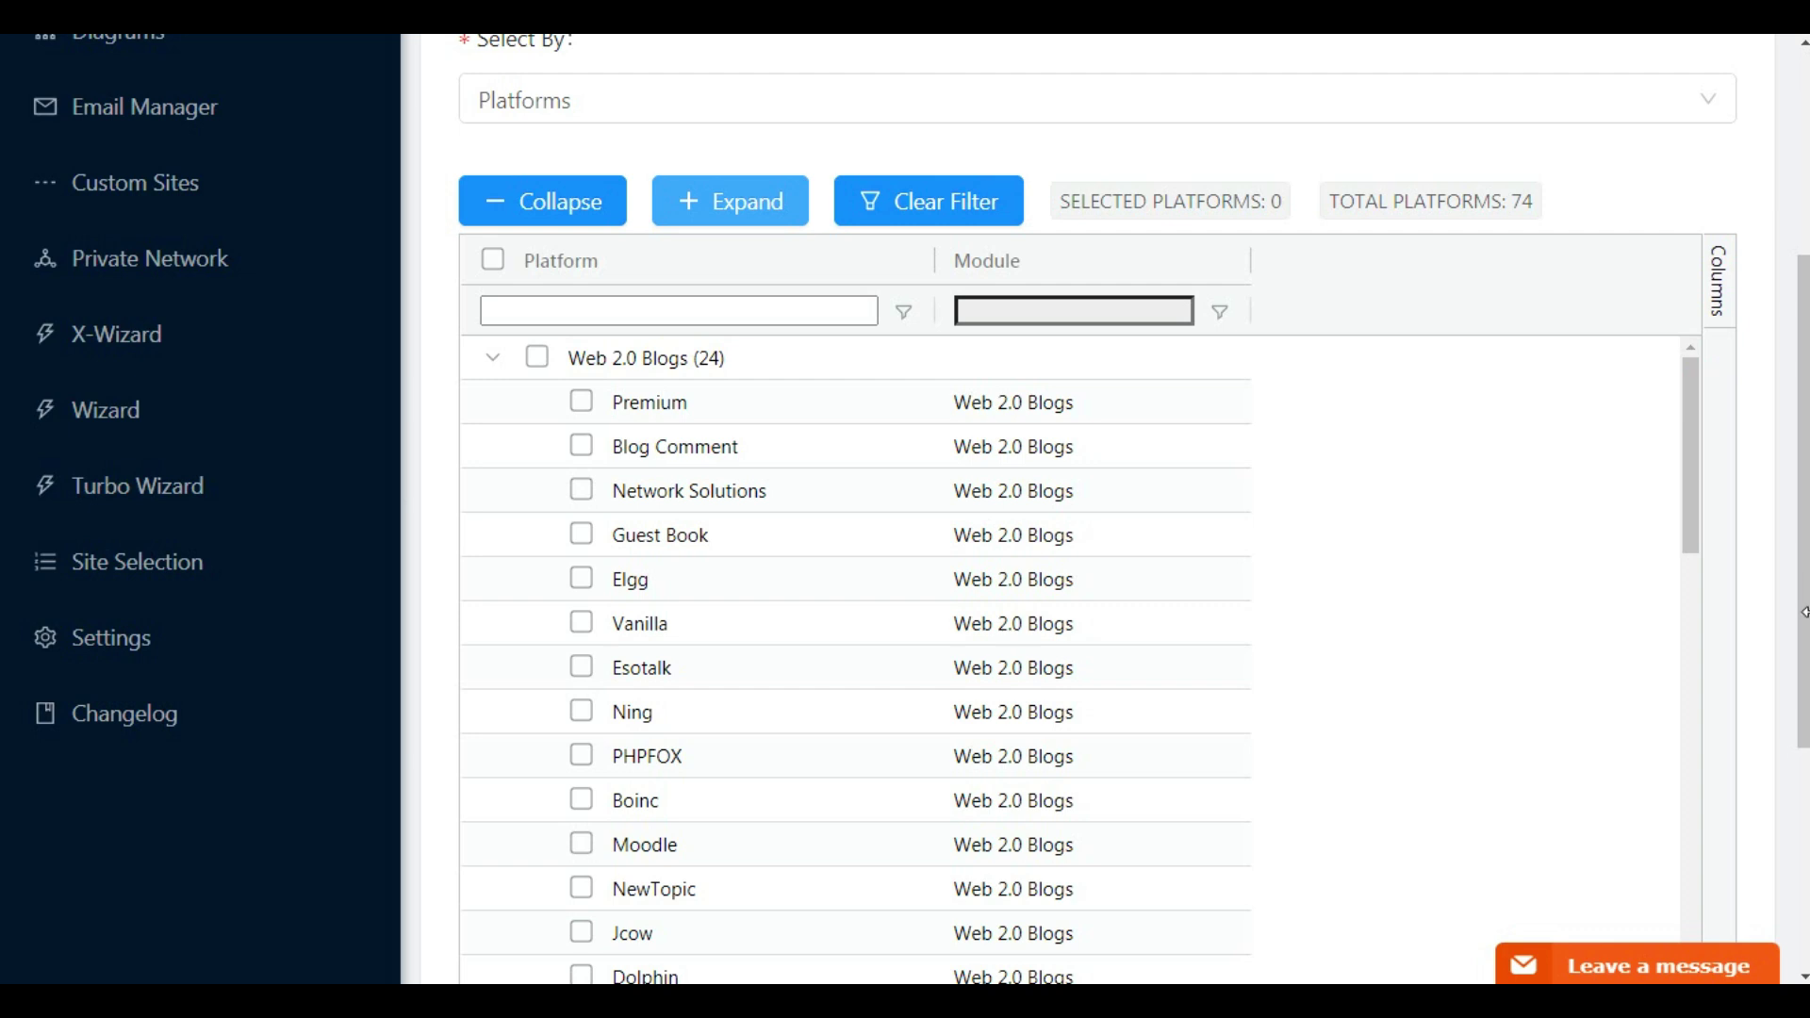
key("Print")
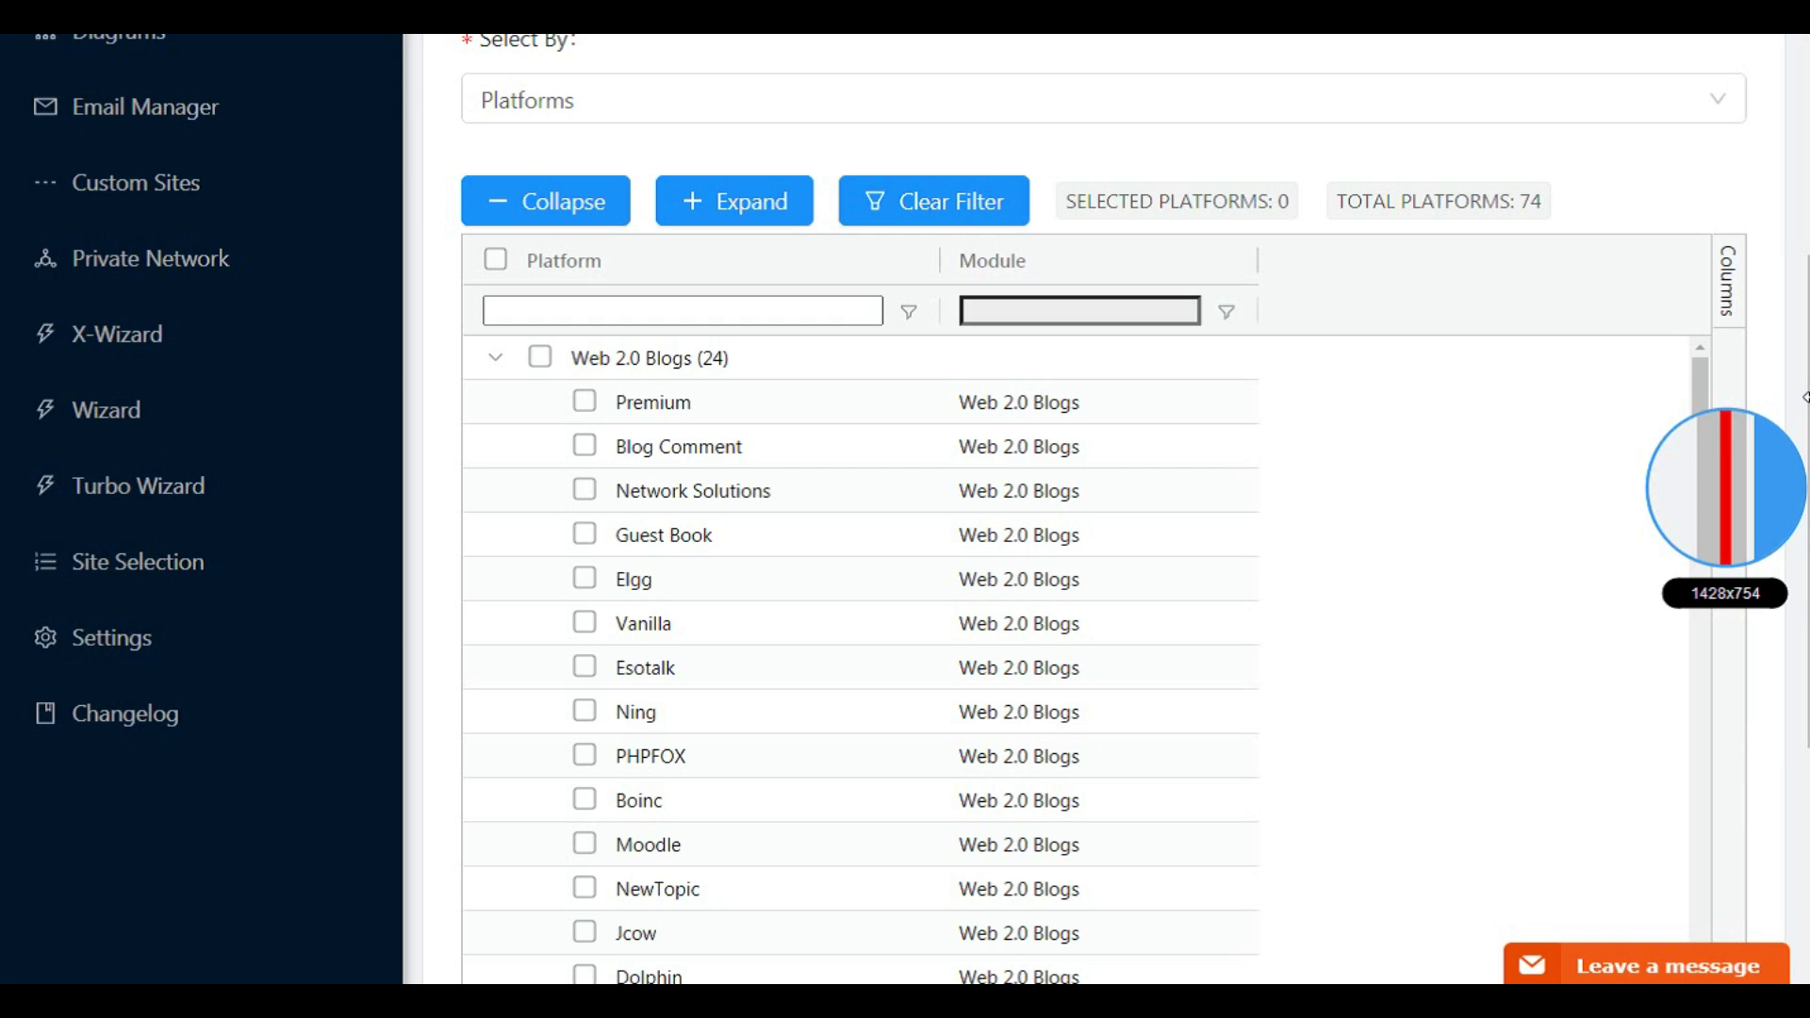
left_click(1745, 436)
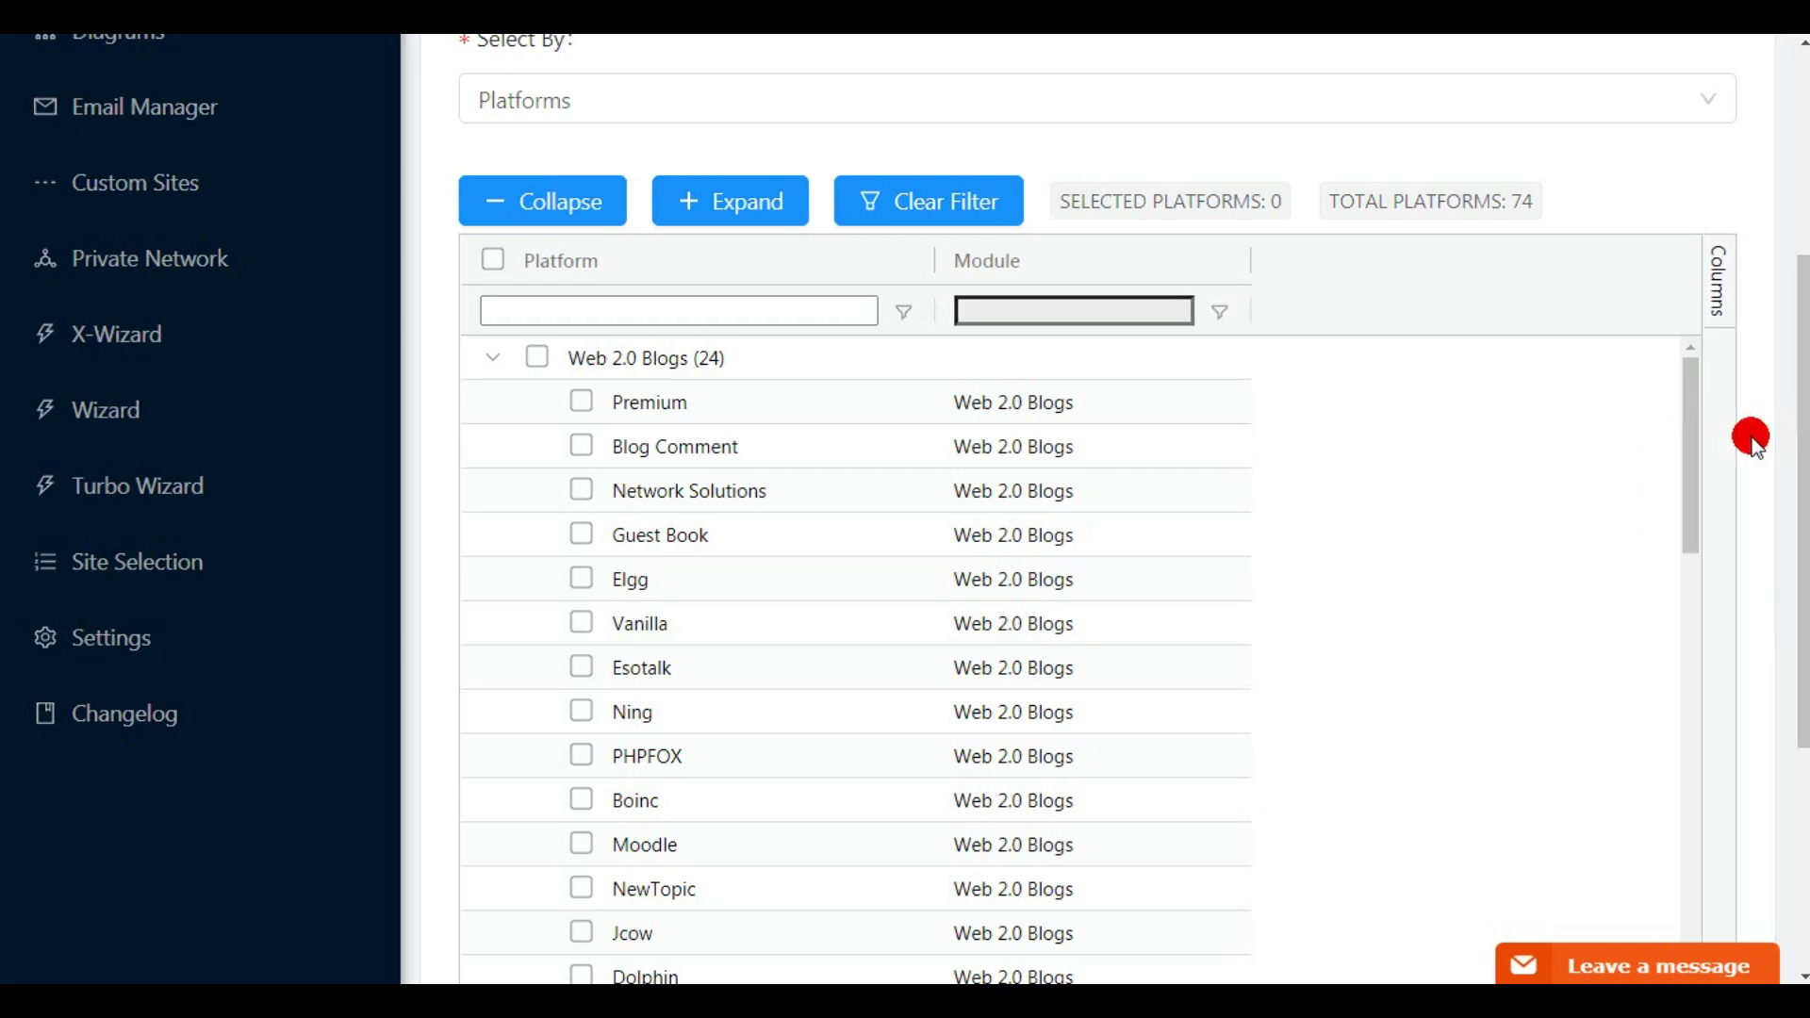
Open the program settings and review the General options and the proxy list.
left_click(132, 566)
left_click(132, 648)
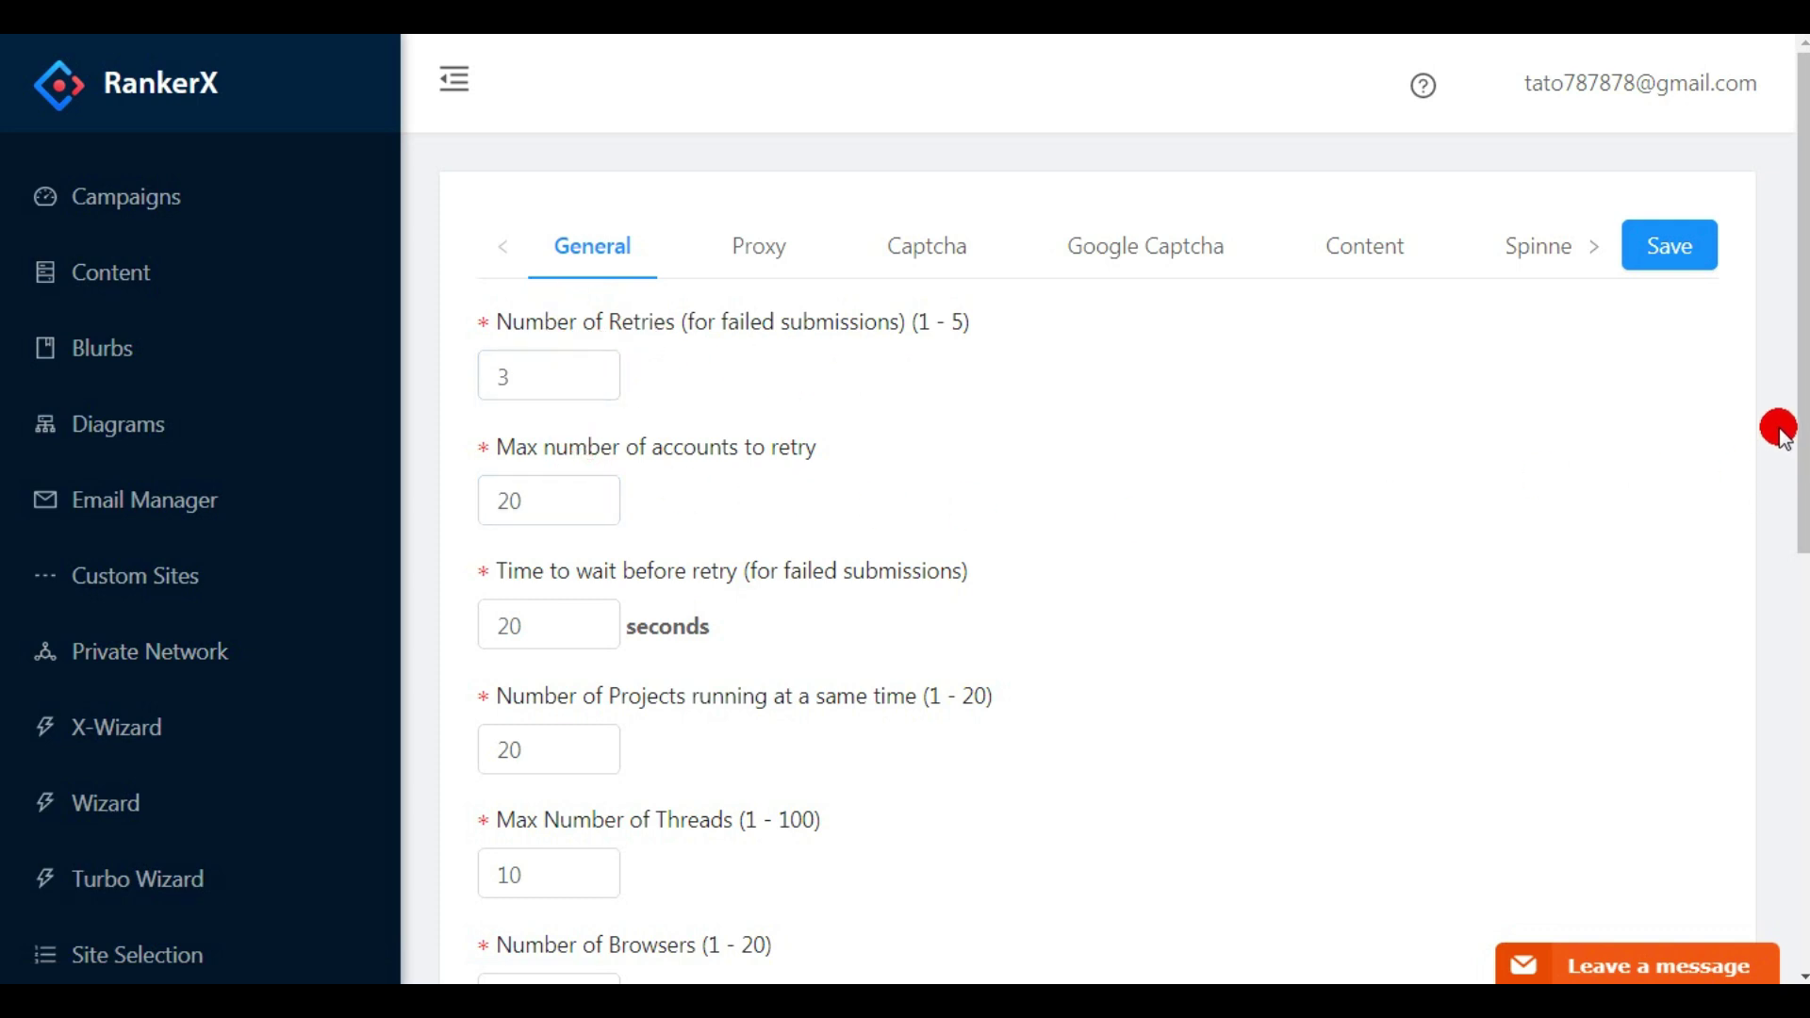
left_click_drag(1799, 459, 1801, 468)
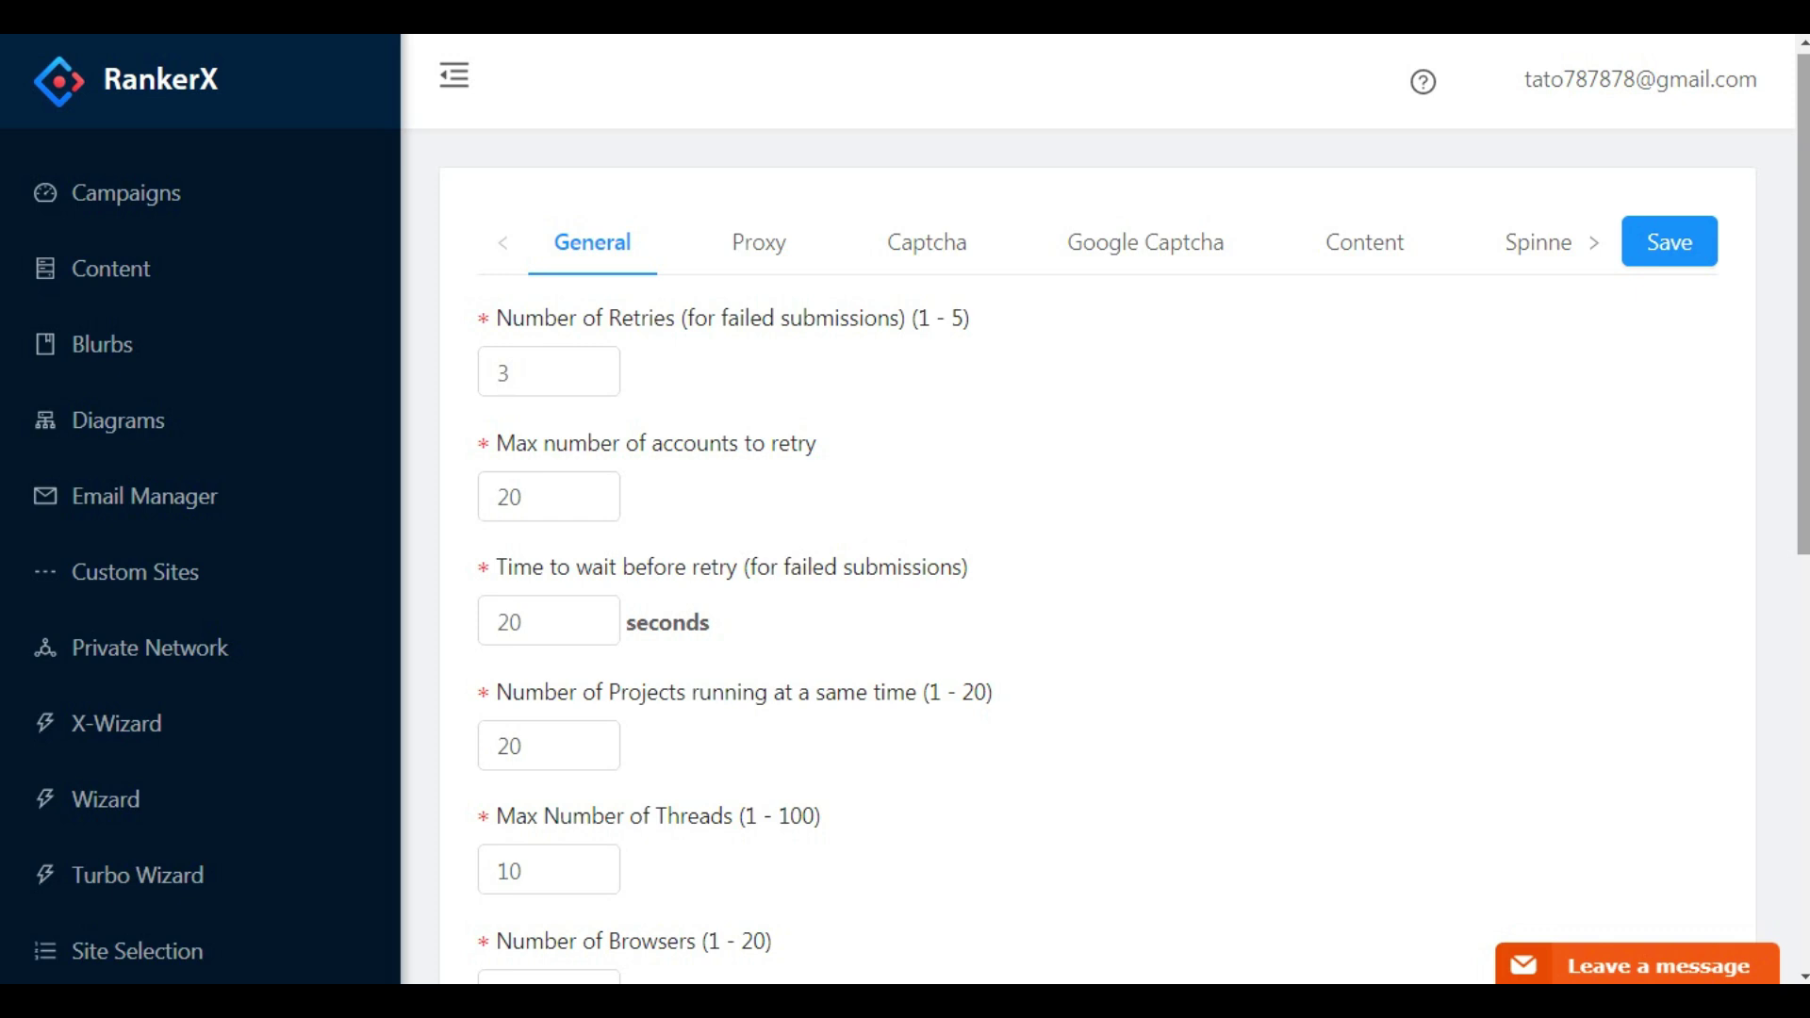
left_click(751, 247)
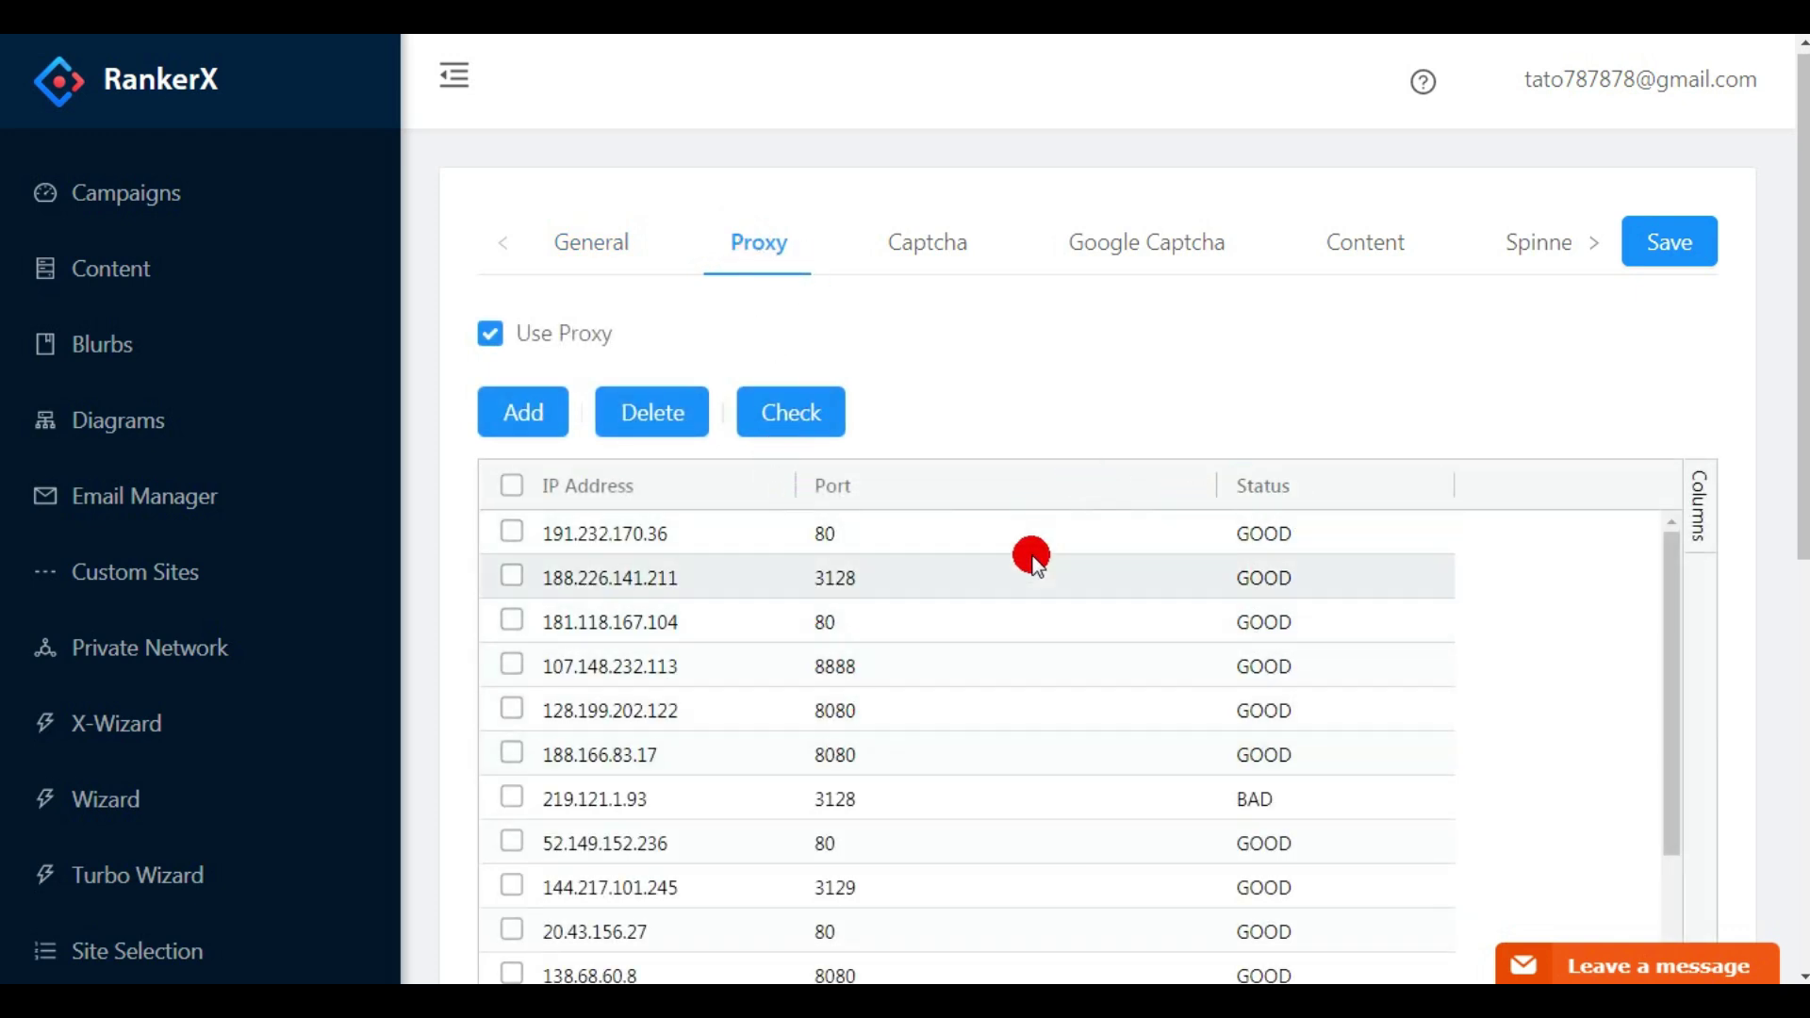
Review the Captcha settings, including the primary service's key and the available captcha solving services.
left_click(920, 247)
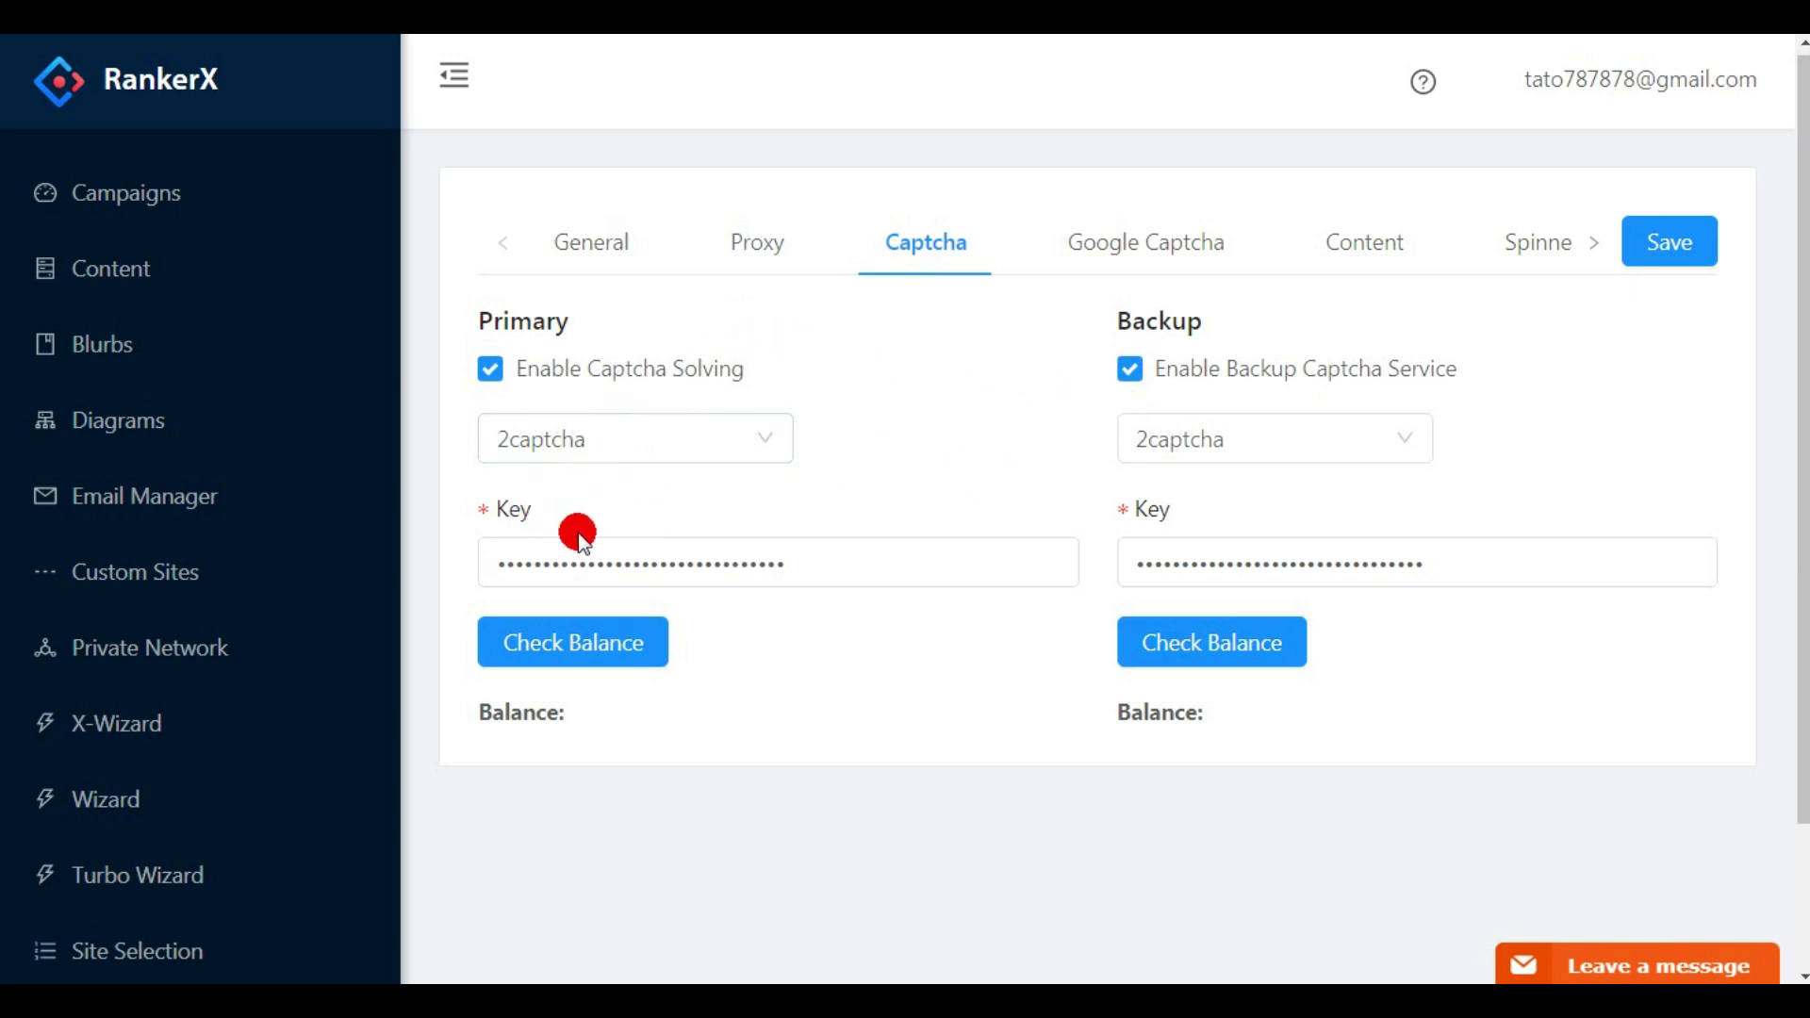
left_click(731, 563)
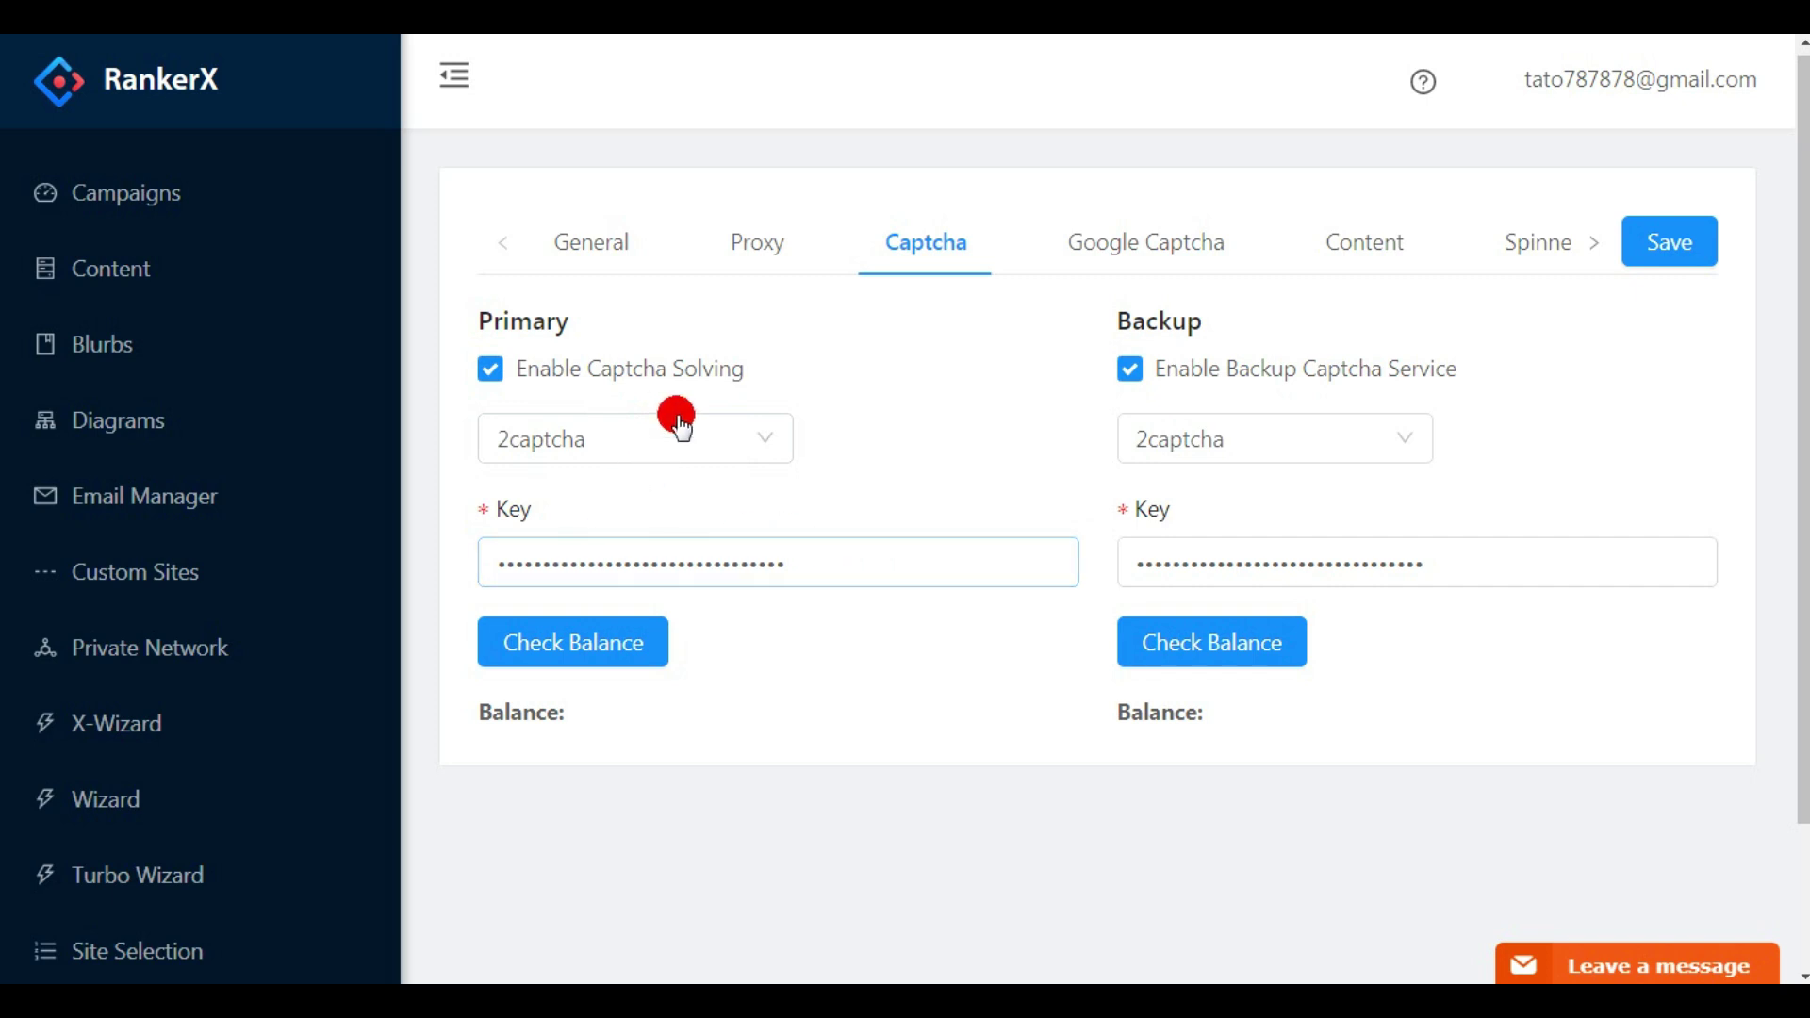
left_click(754, 437)
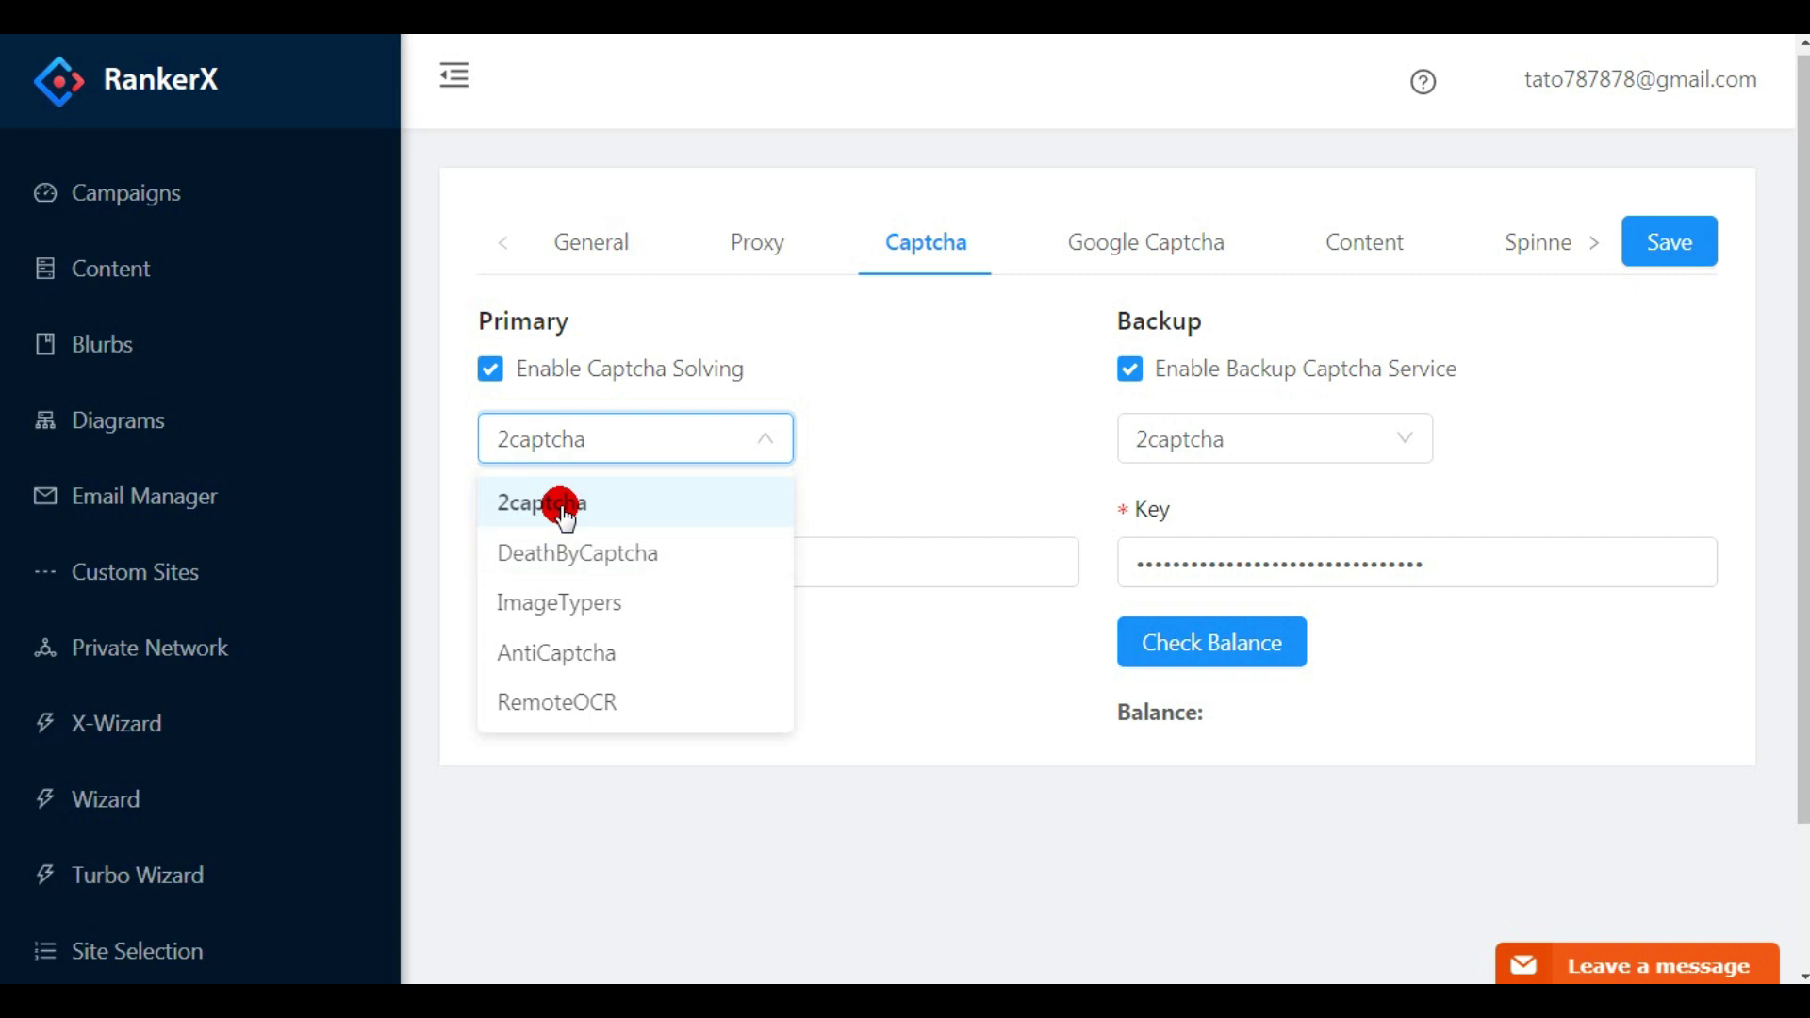
left_click(860, 384)
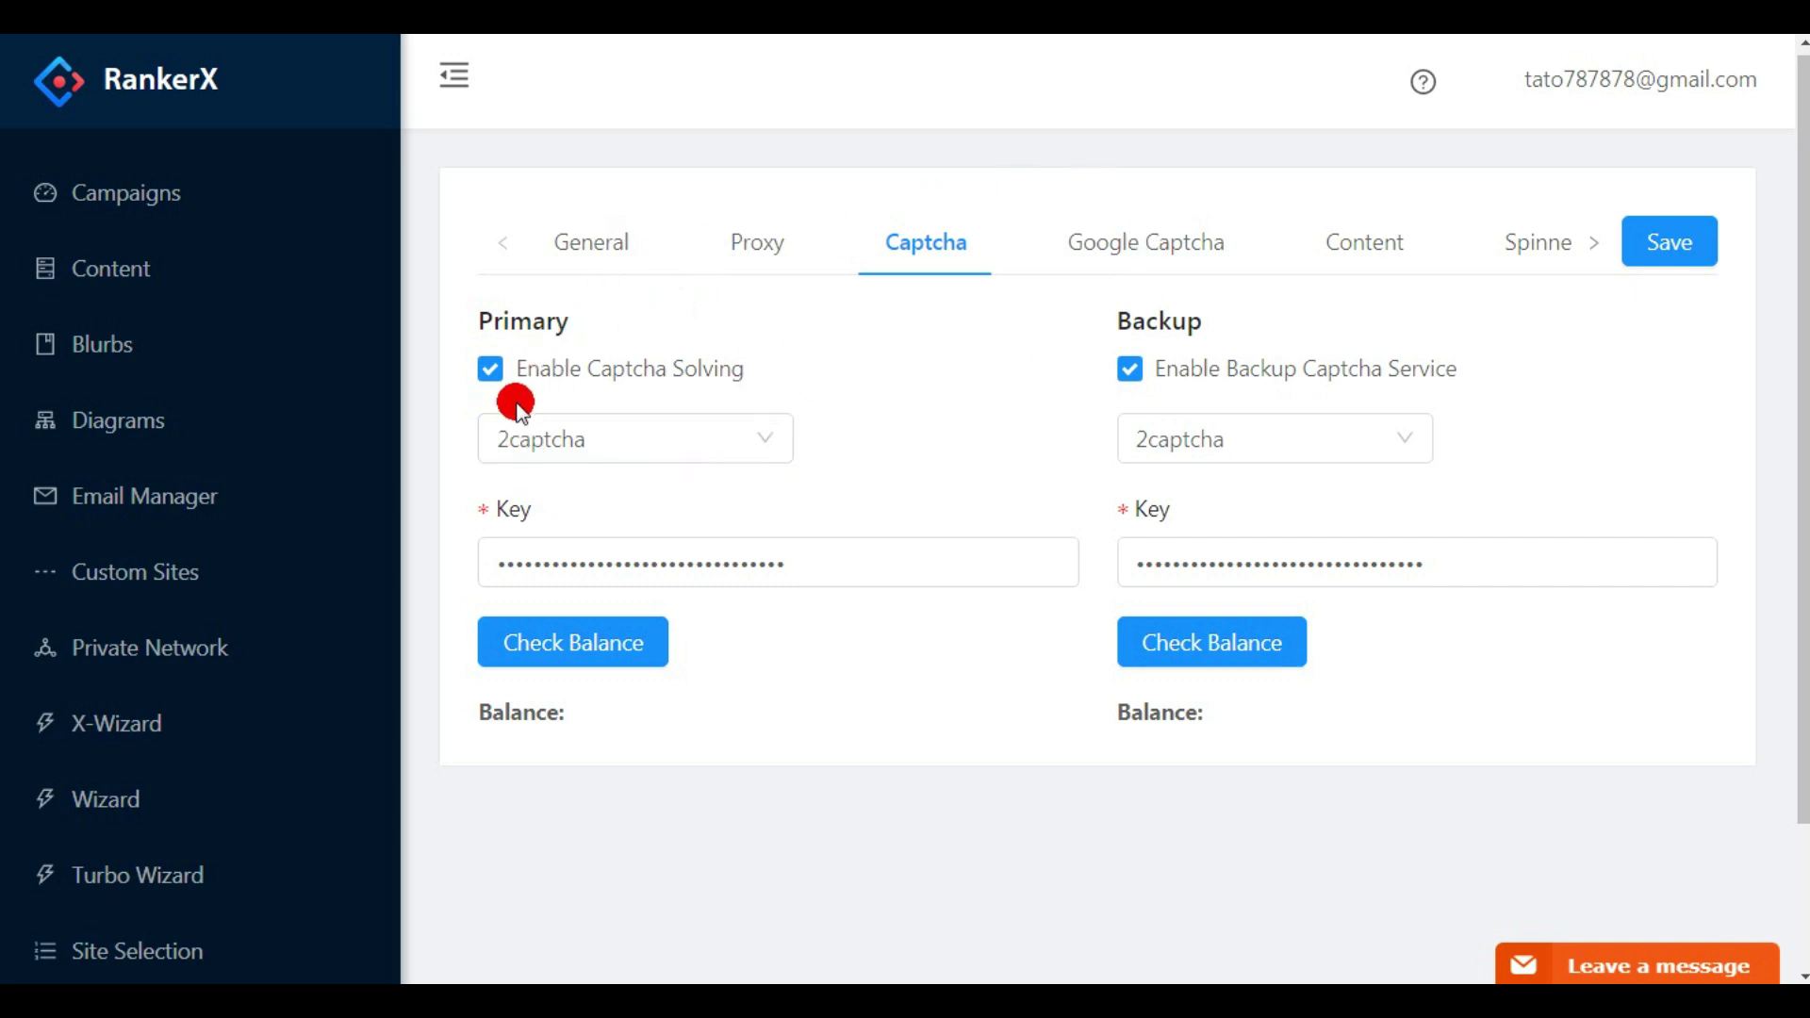
left_click(755, 449)
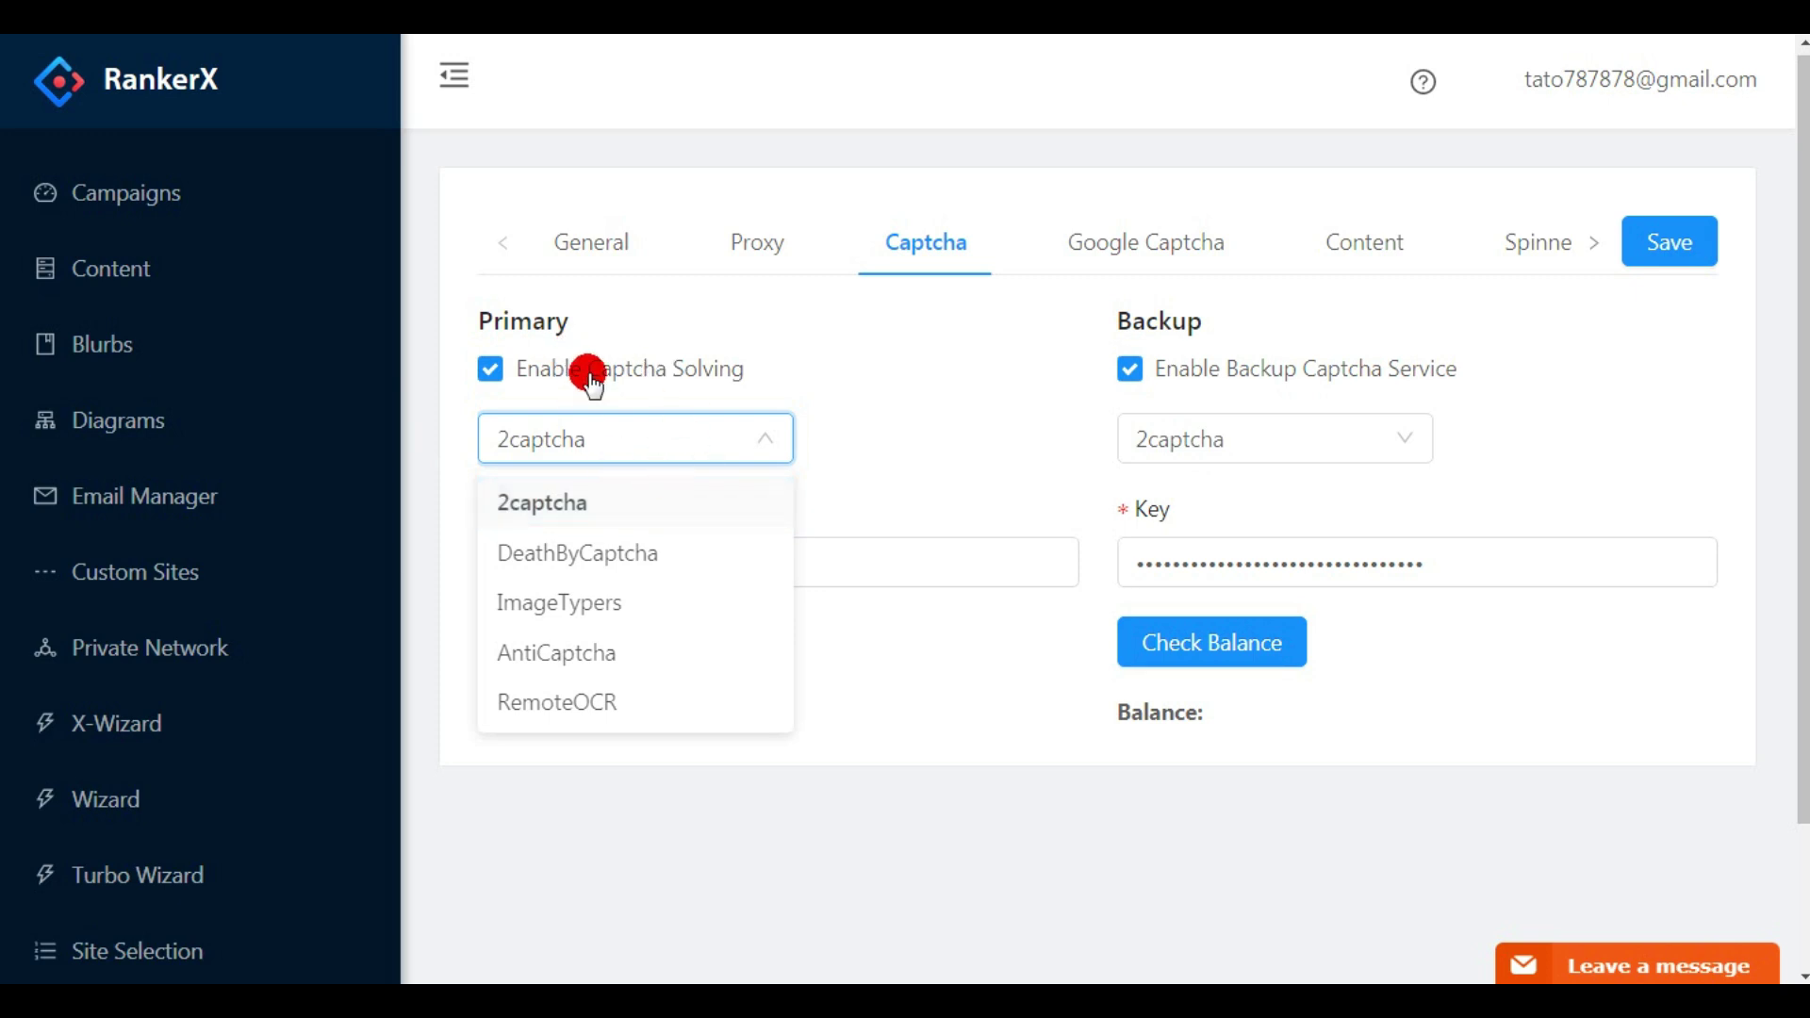
Set the backup captcha service to ImageTypers and check its username and password fields.
left_click(1275, 438)
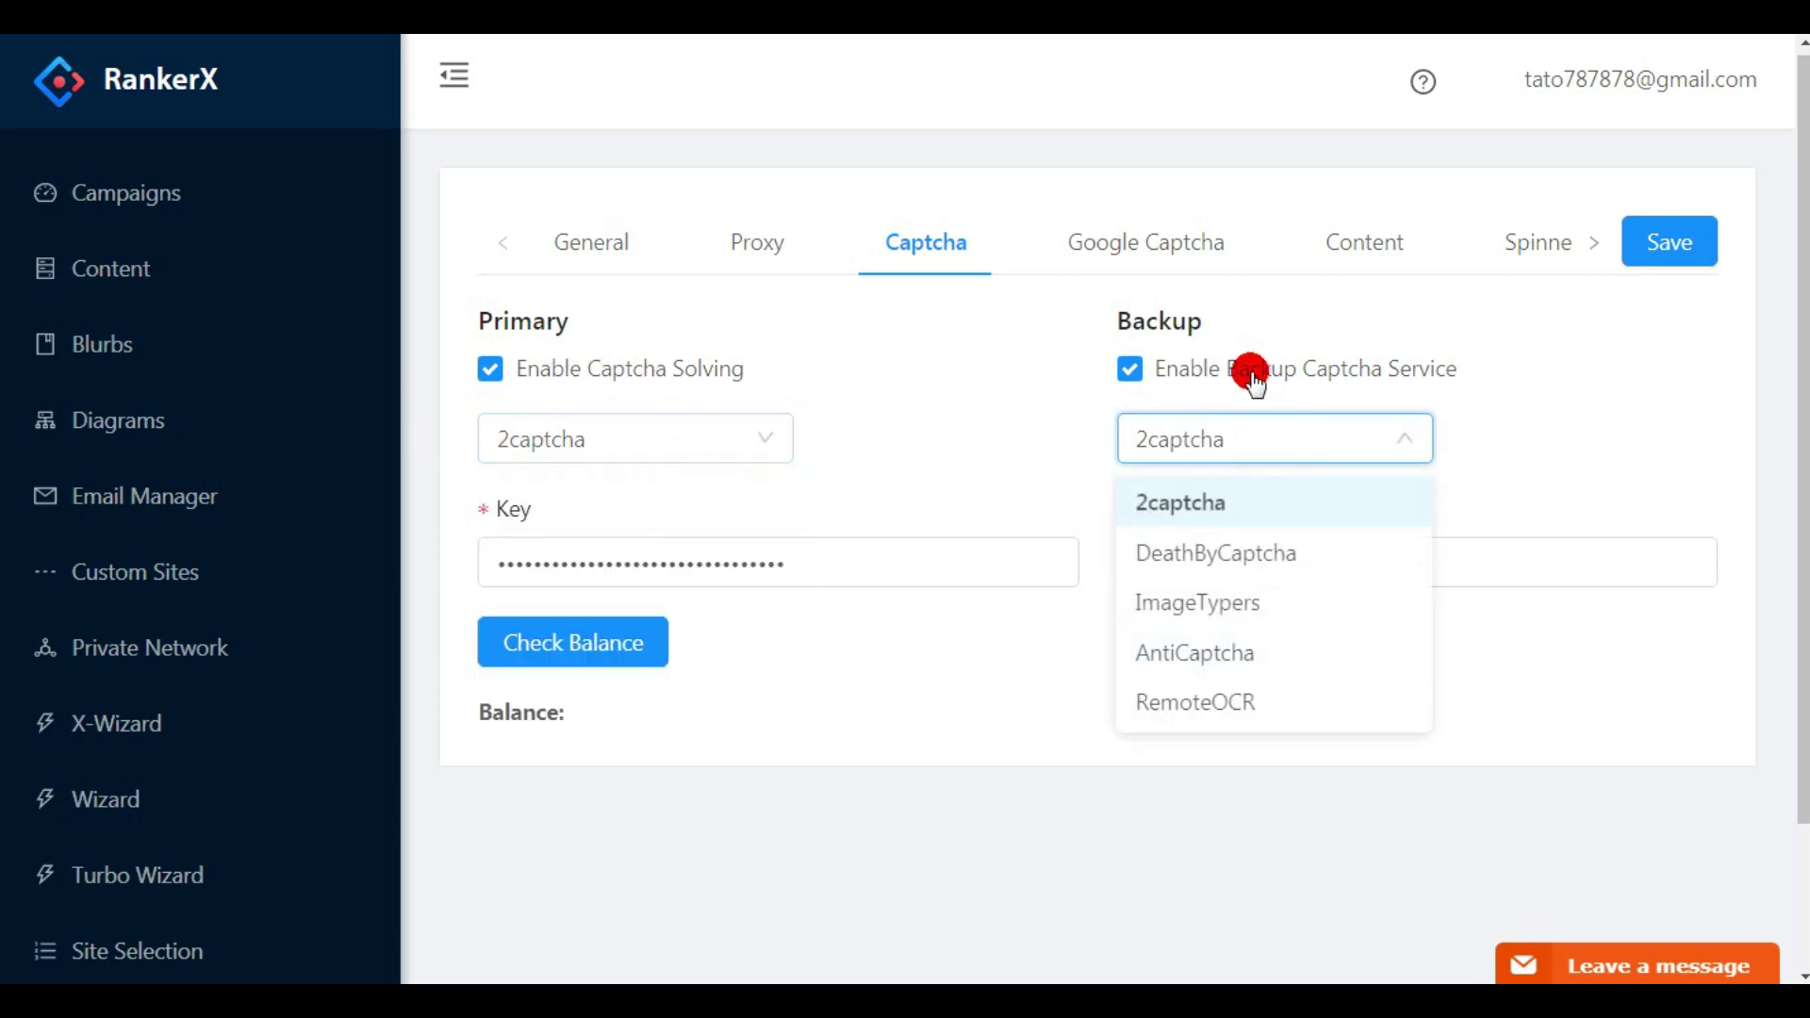
left_click(1190, 608)
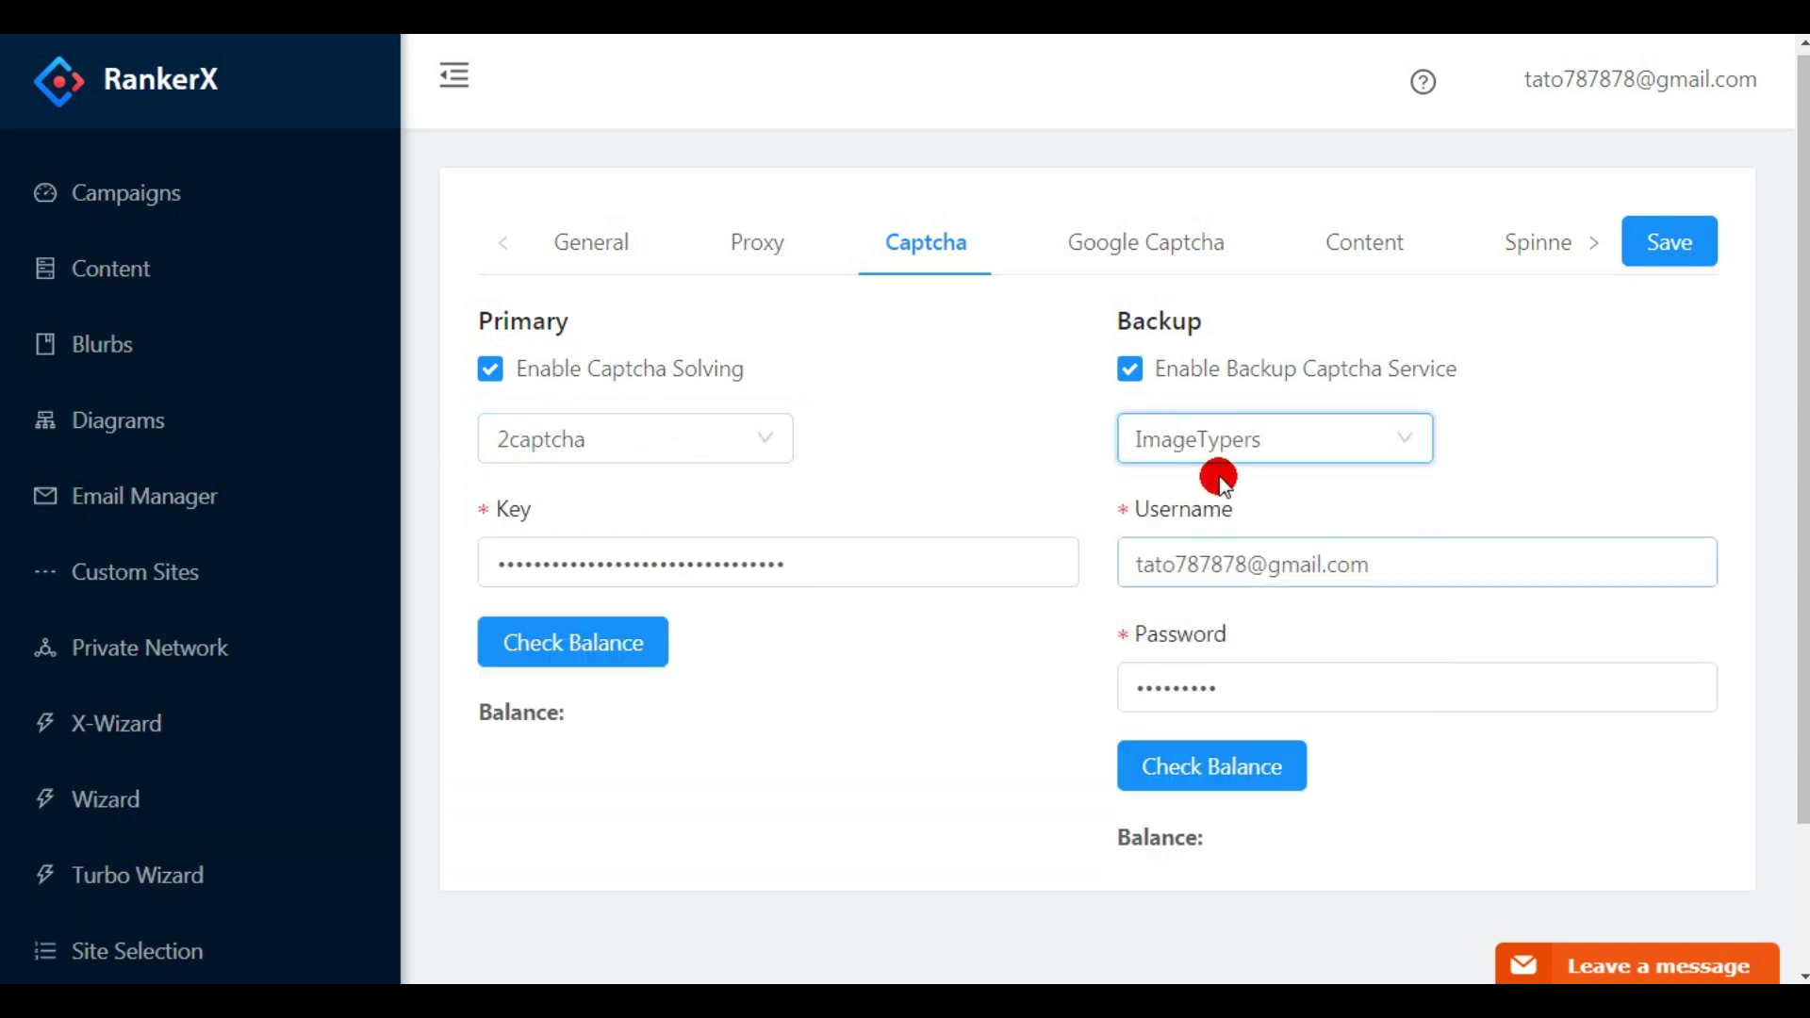
left_click(1172, 680)
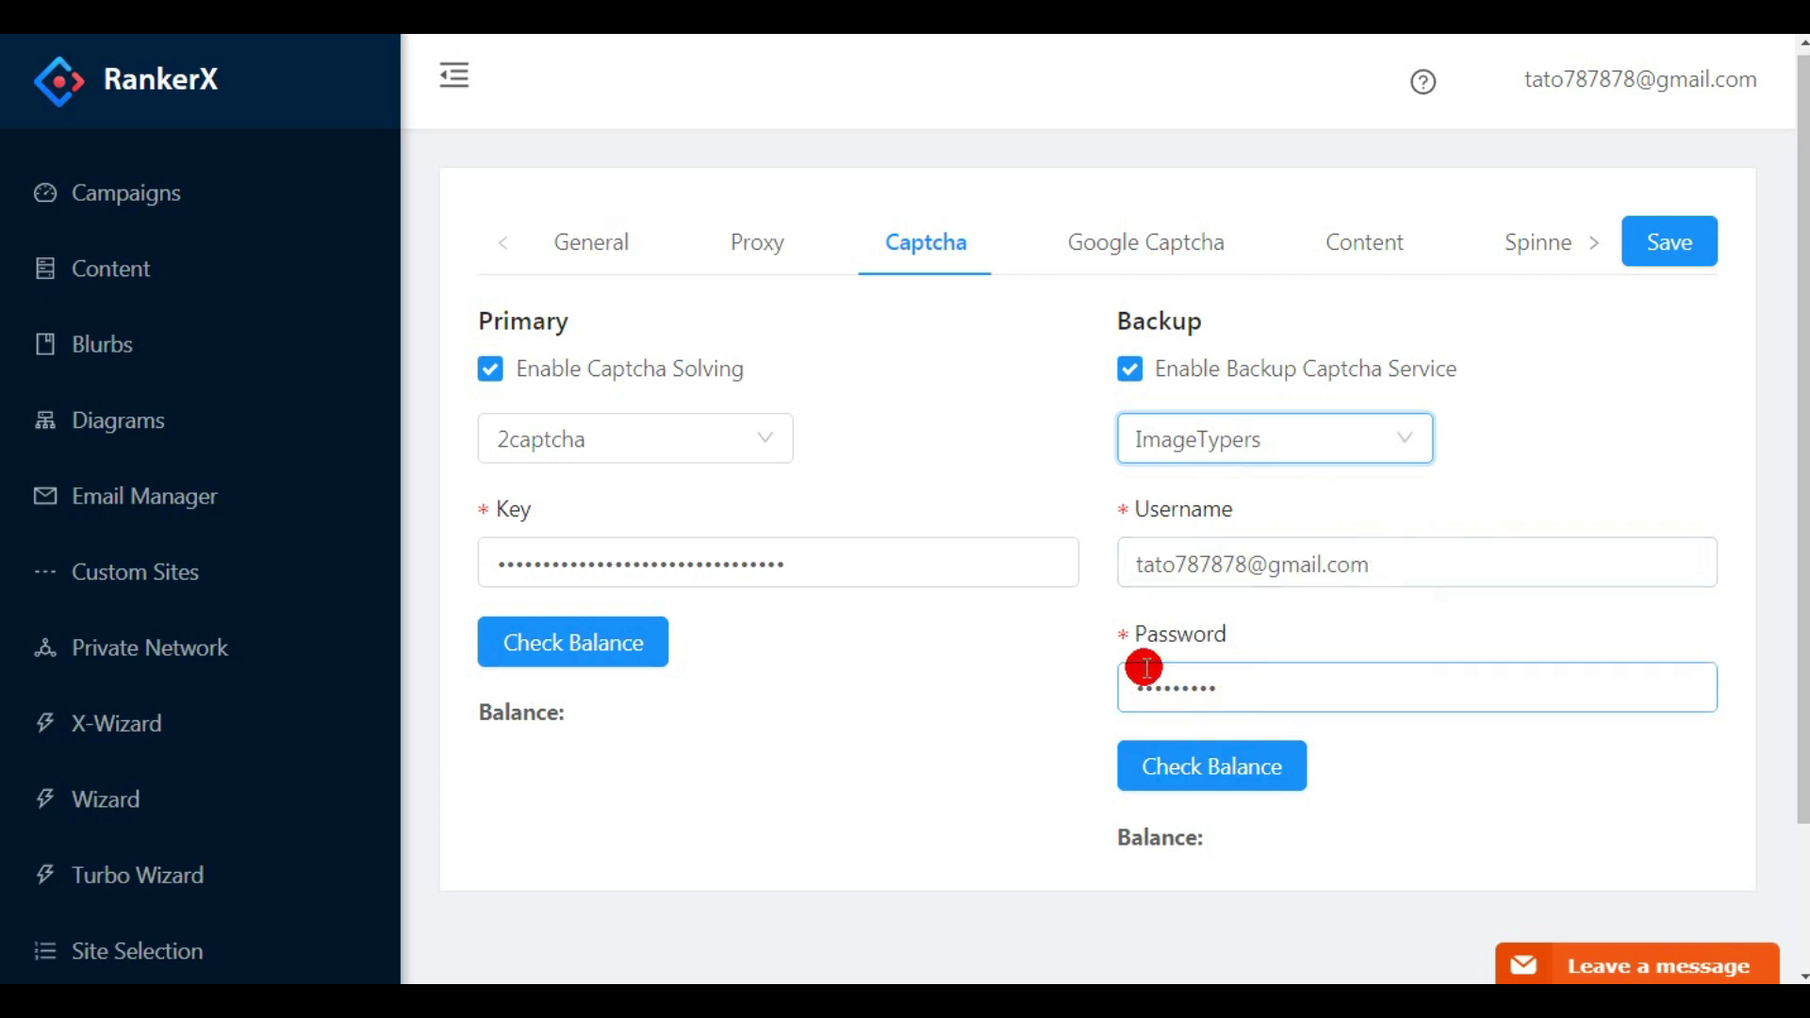
left_click(1004, 649)
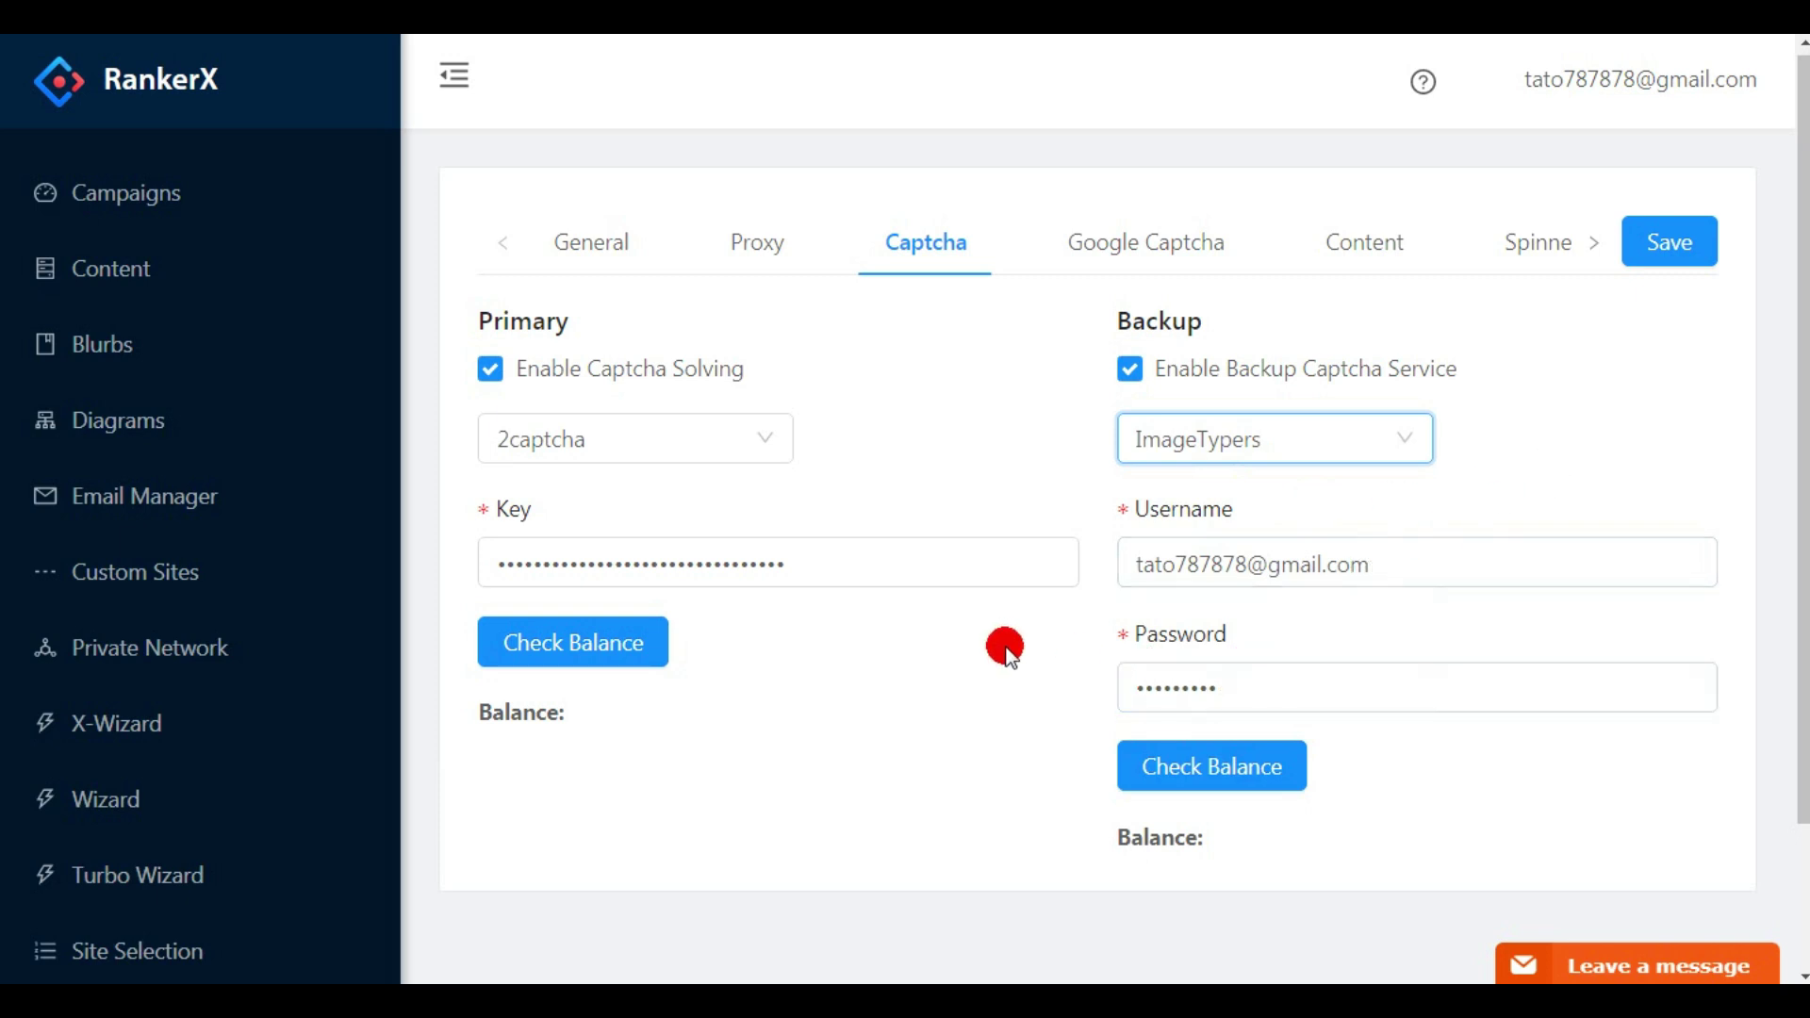
In the Google Captcha settings, enable solving Google NoCaptcha, set the primary service to 2captcha and check its key field.
left_click(1131, 249)
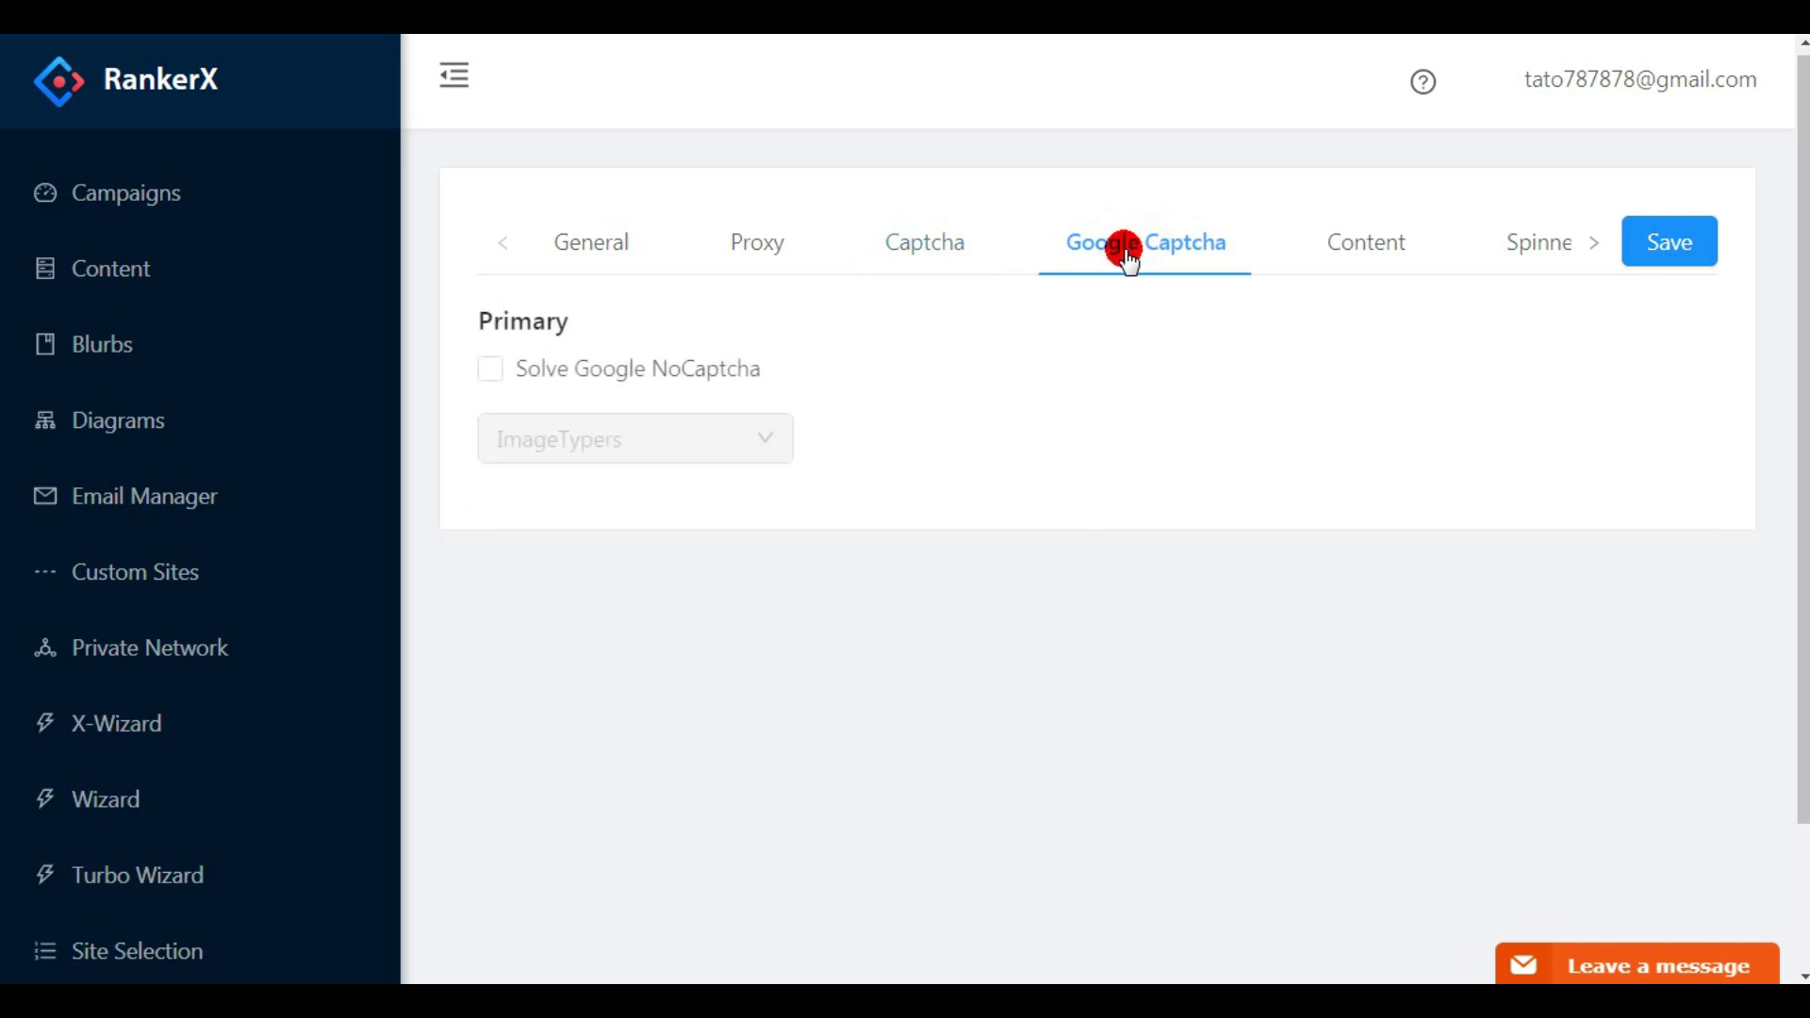
left_click(516, 381)
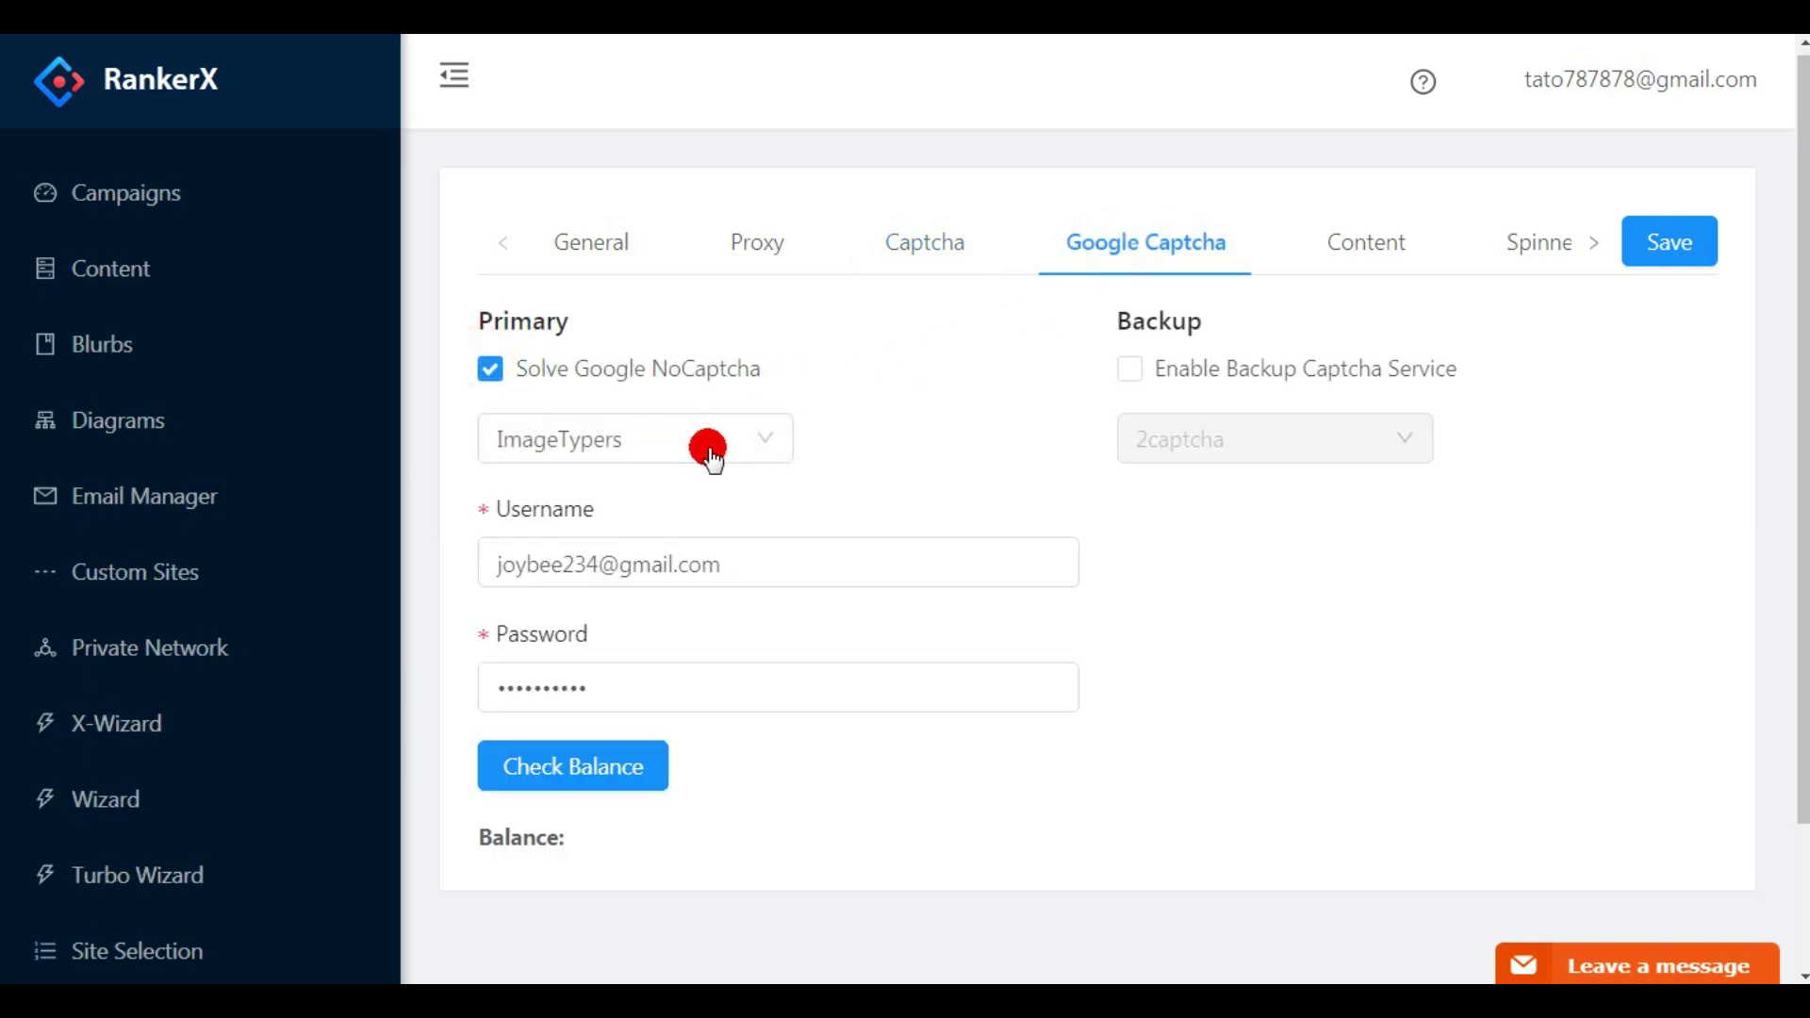
left_click(763, 441)
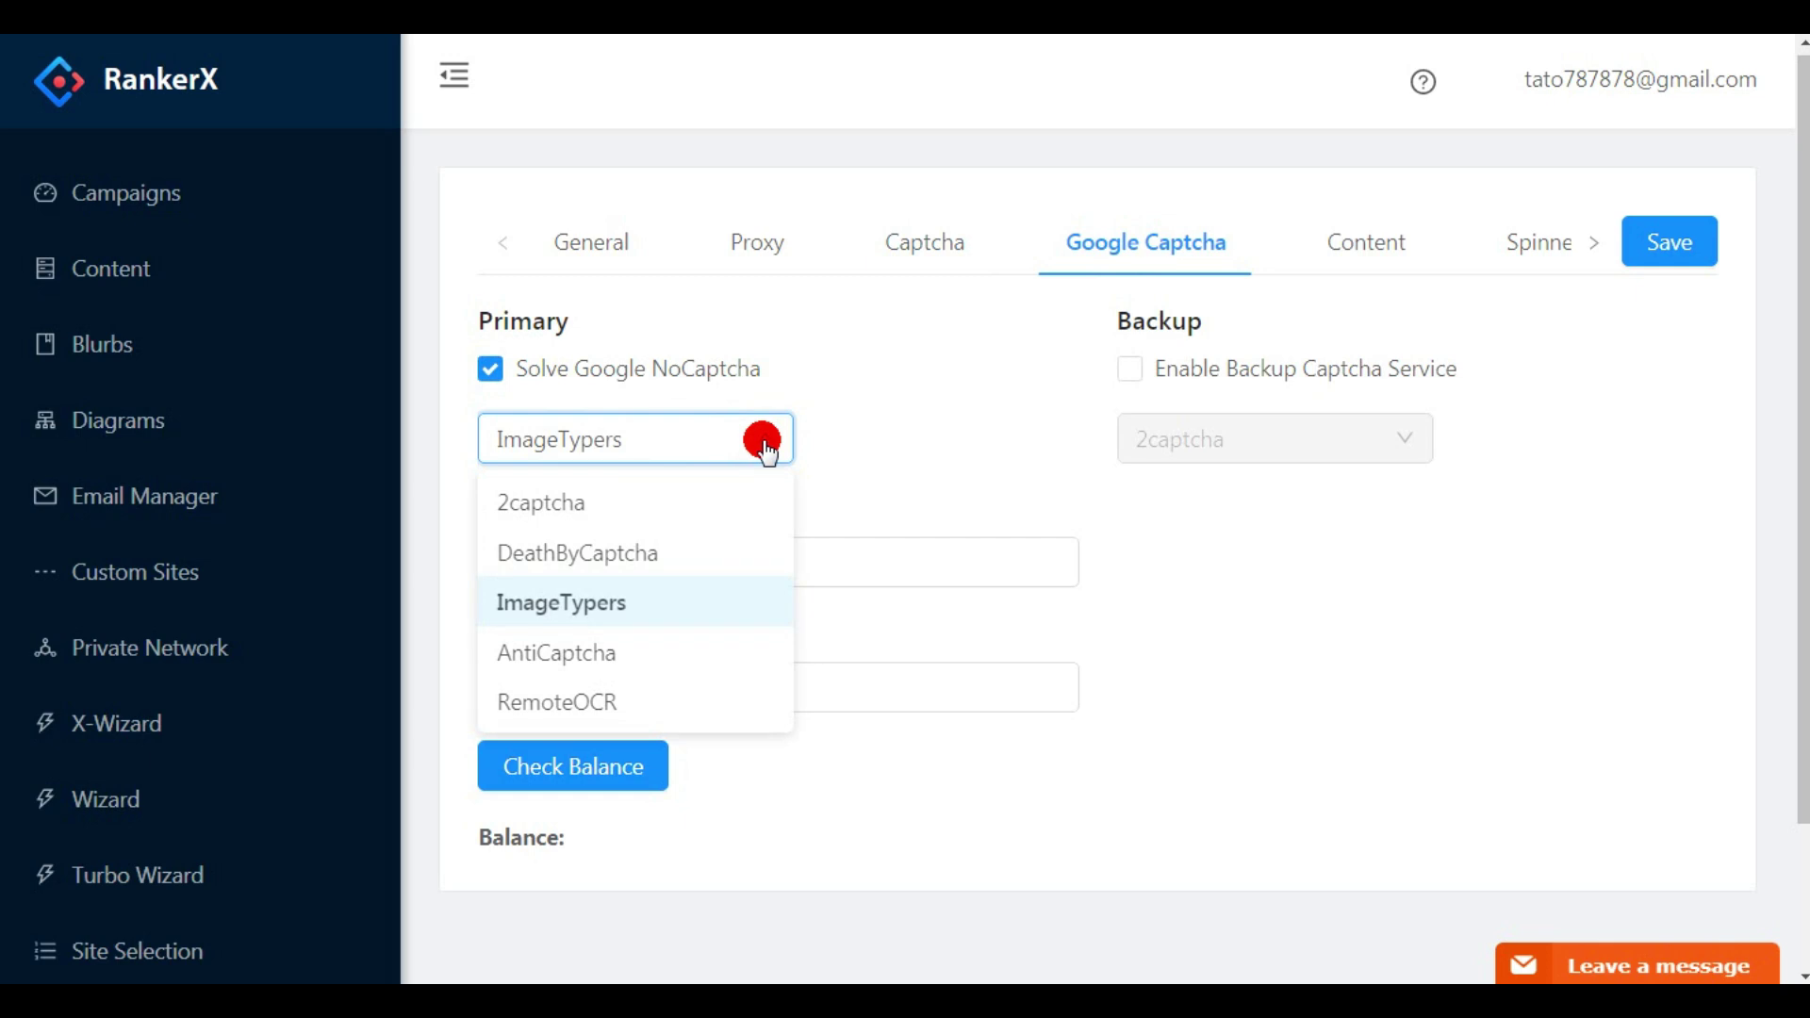
left_click(614, 502)
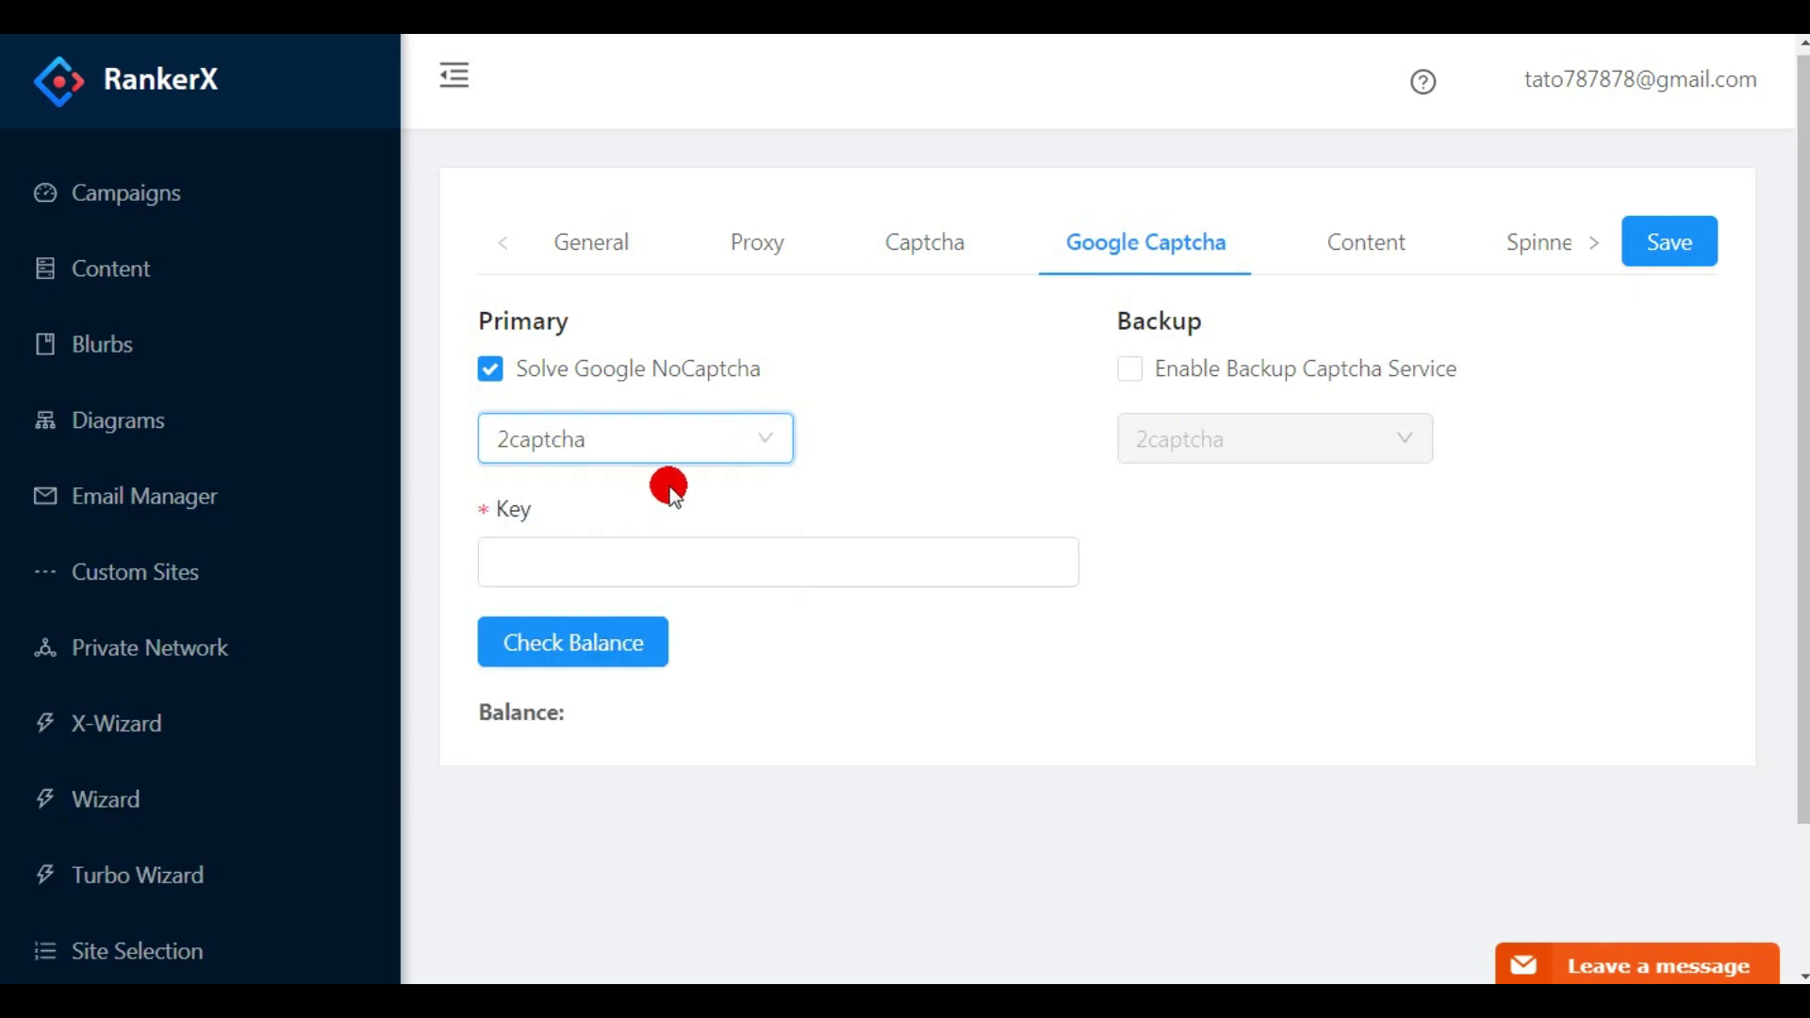
left_click(689, 550)
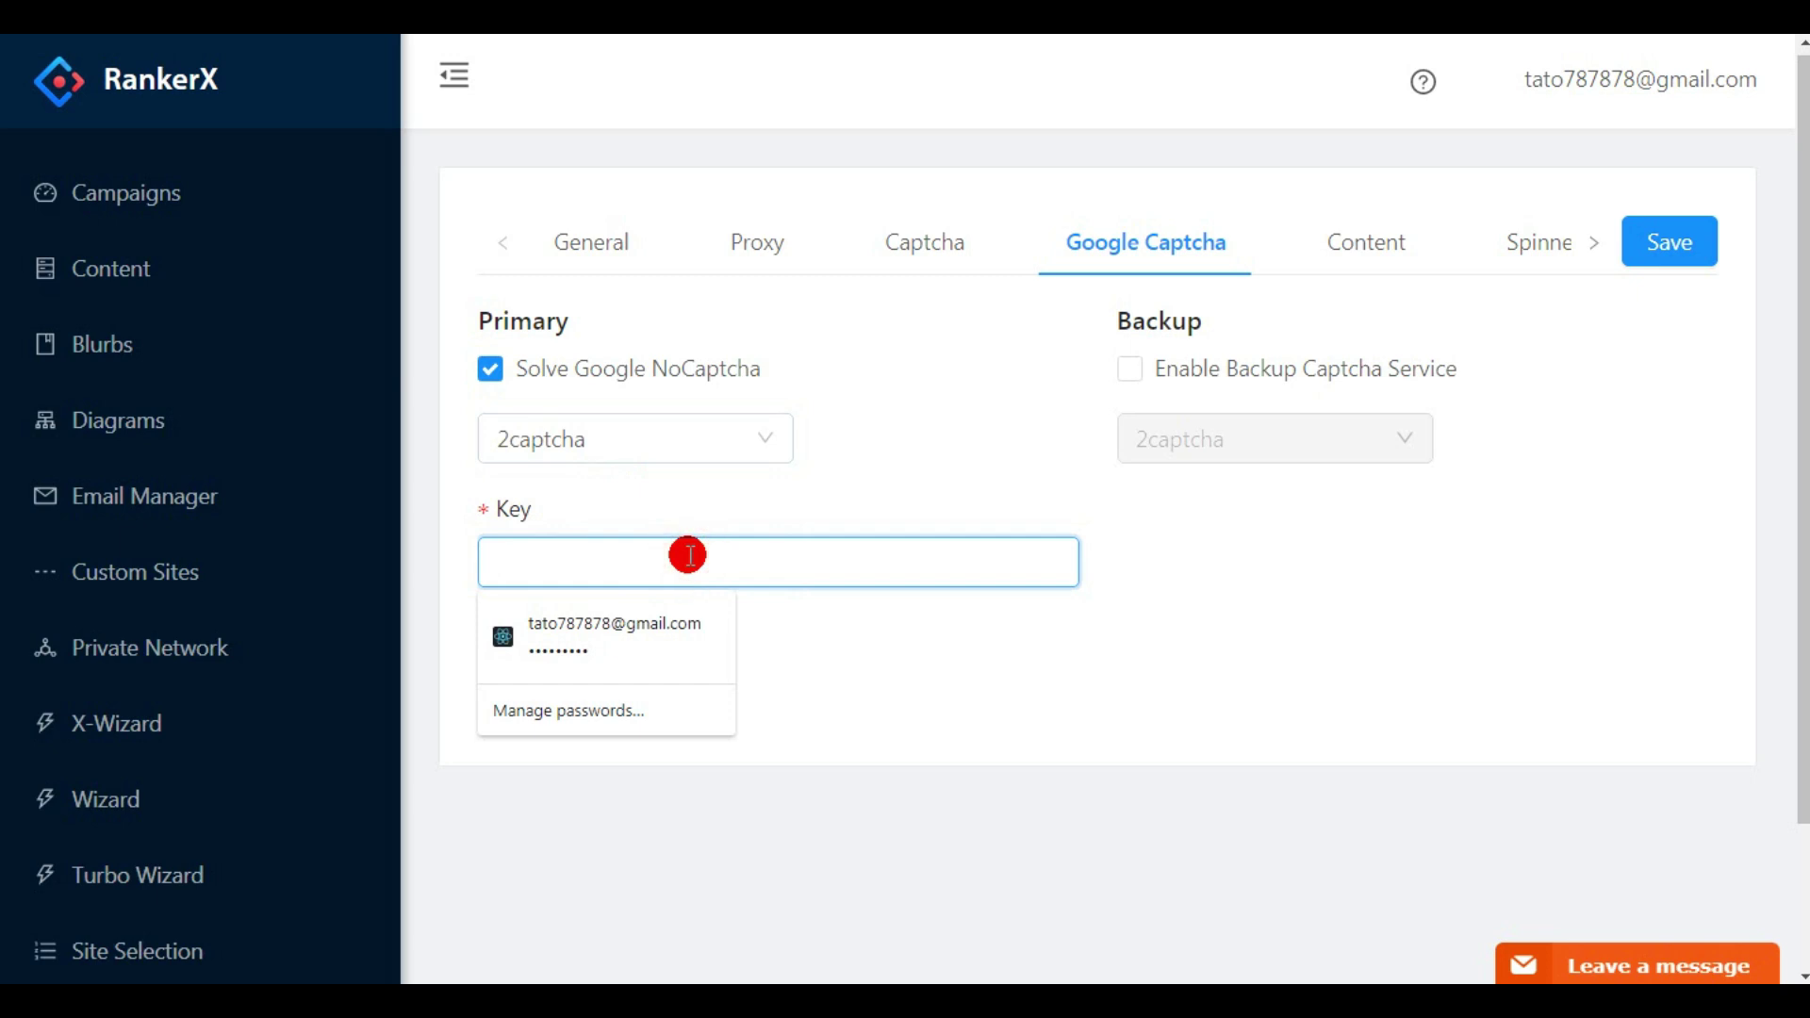
left_click(822, 449)
Review the Content settings' article services and check the API key field for Kontent Machine.
left_click(1378, 253)
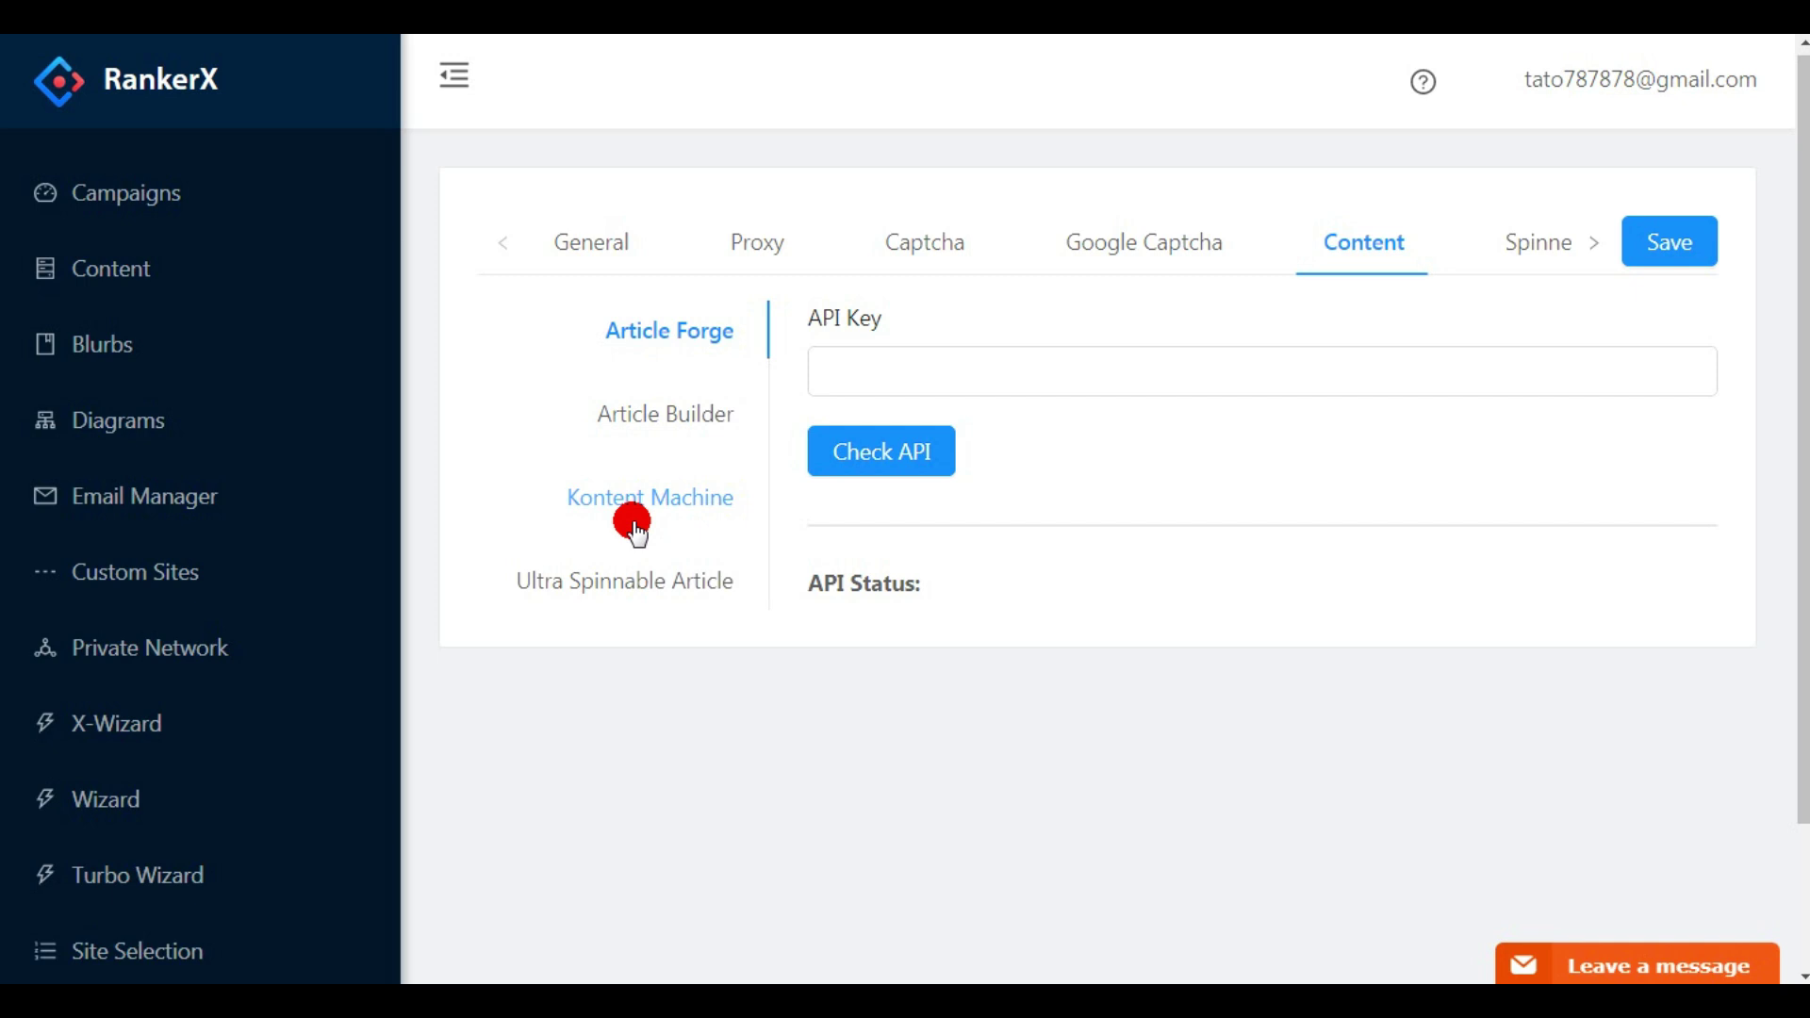
left_click(845, 363)
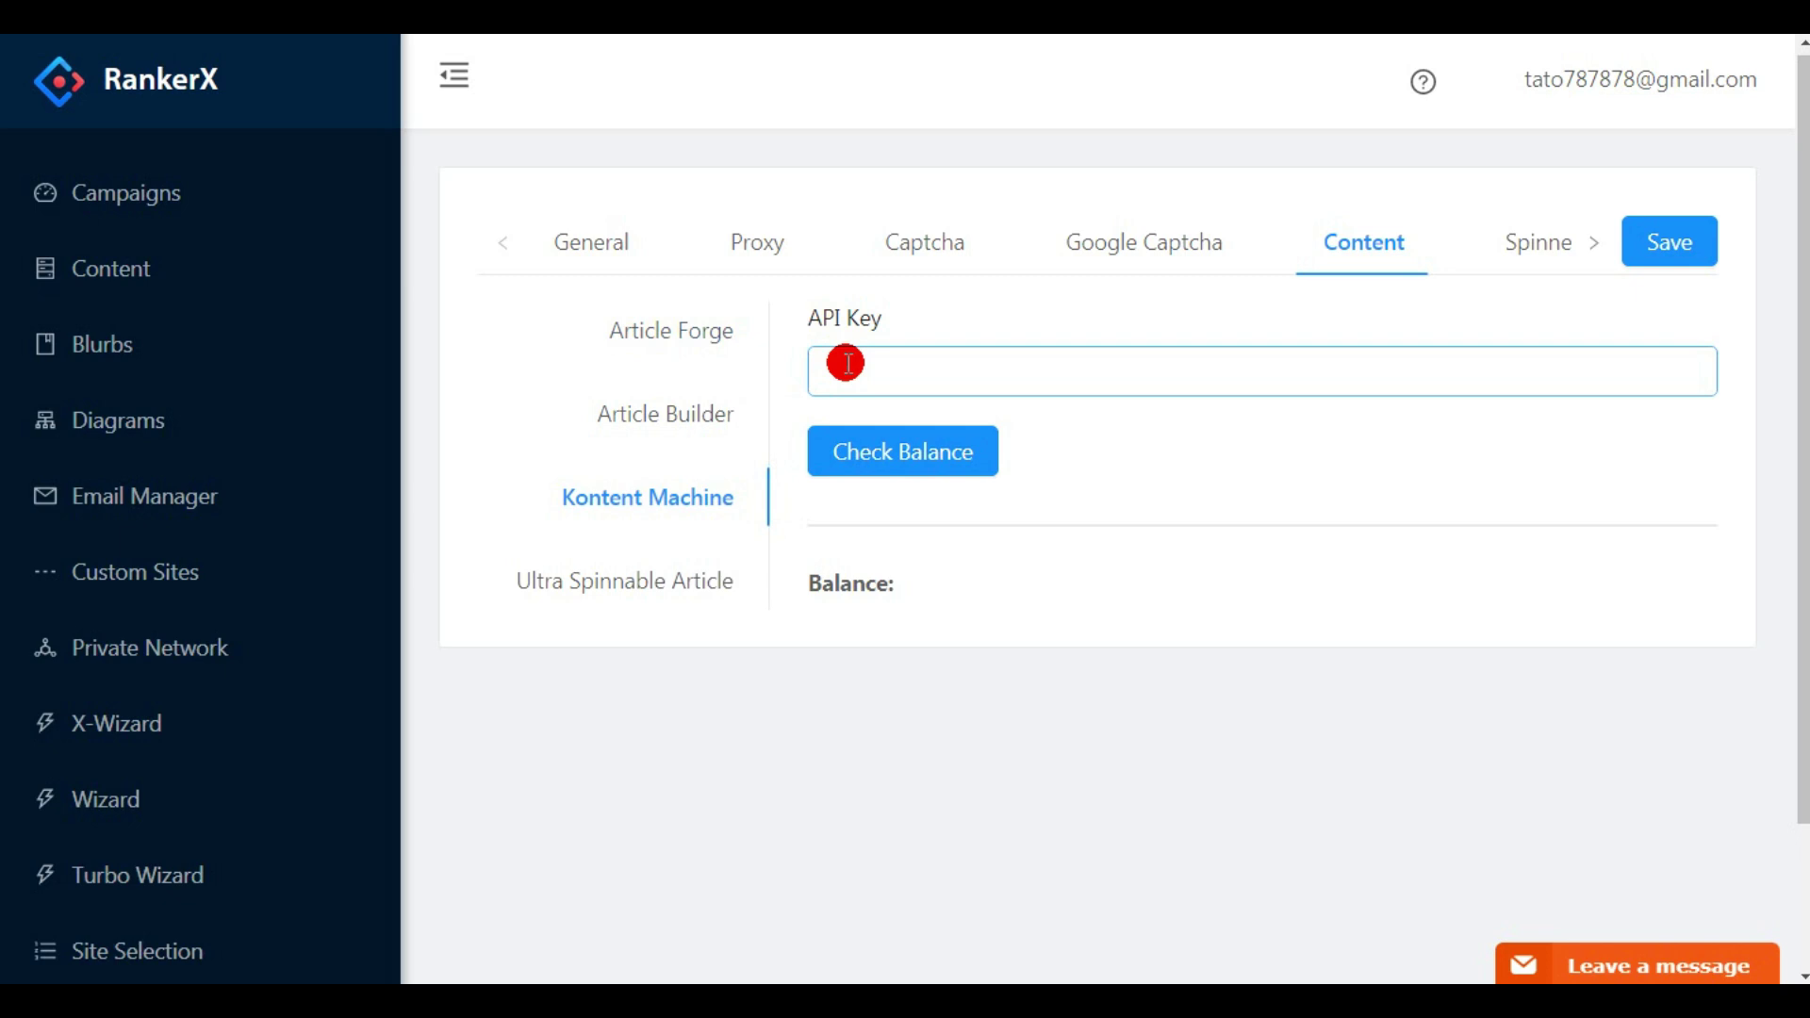
left_click(1657, 241)
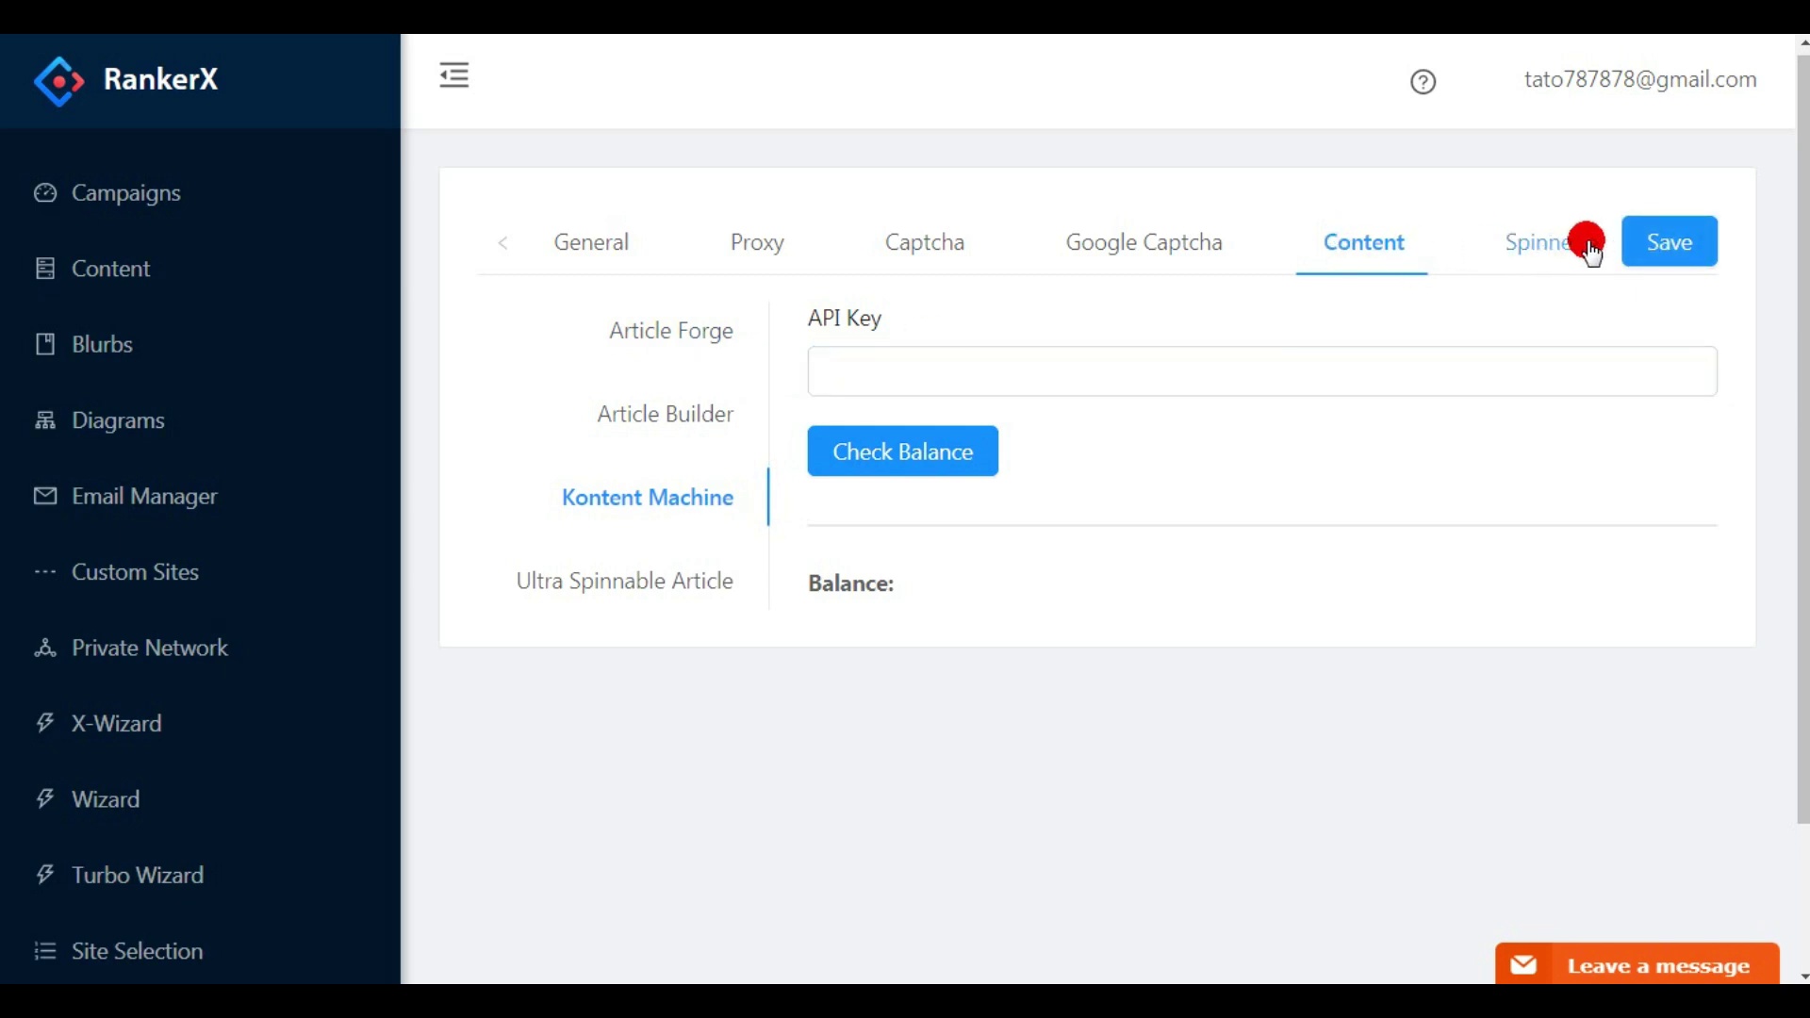
Review the Spinner settings, including the available spinner services and the username field for thebestspinner.com.
scroll(1589, 247, "down", 3)
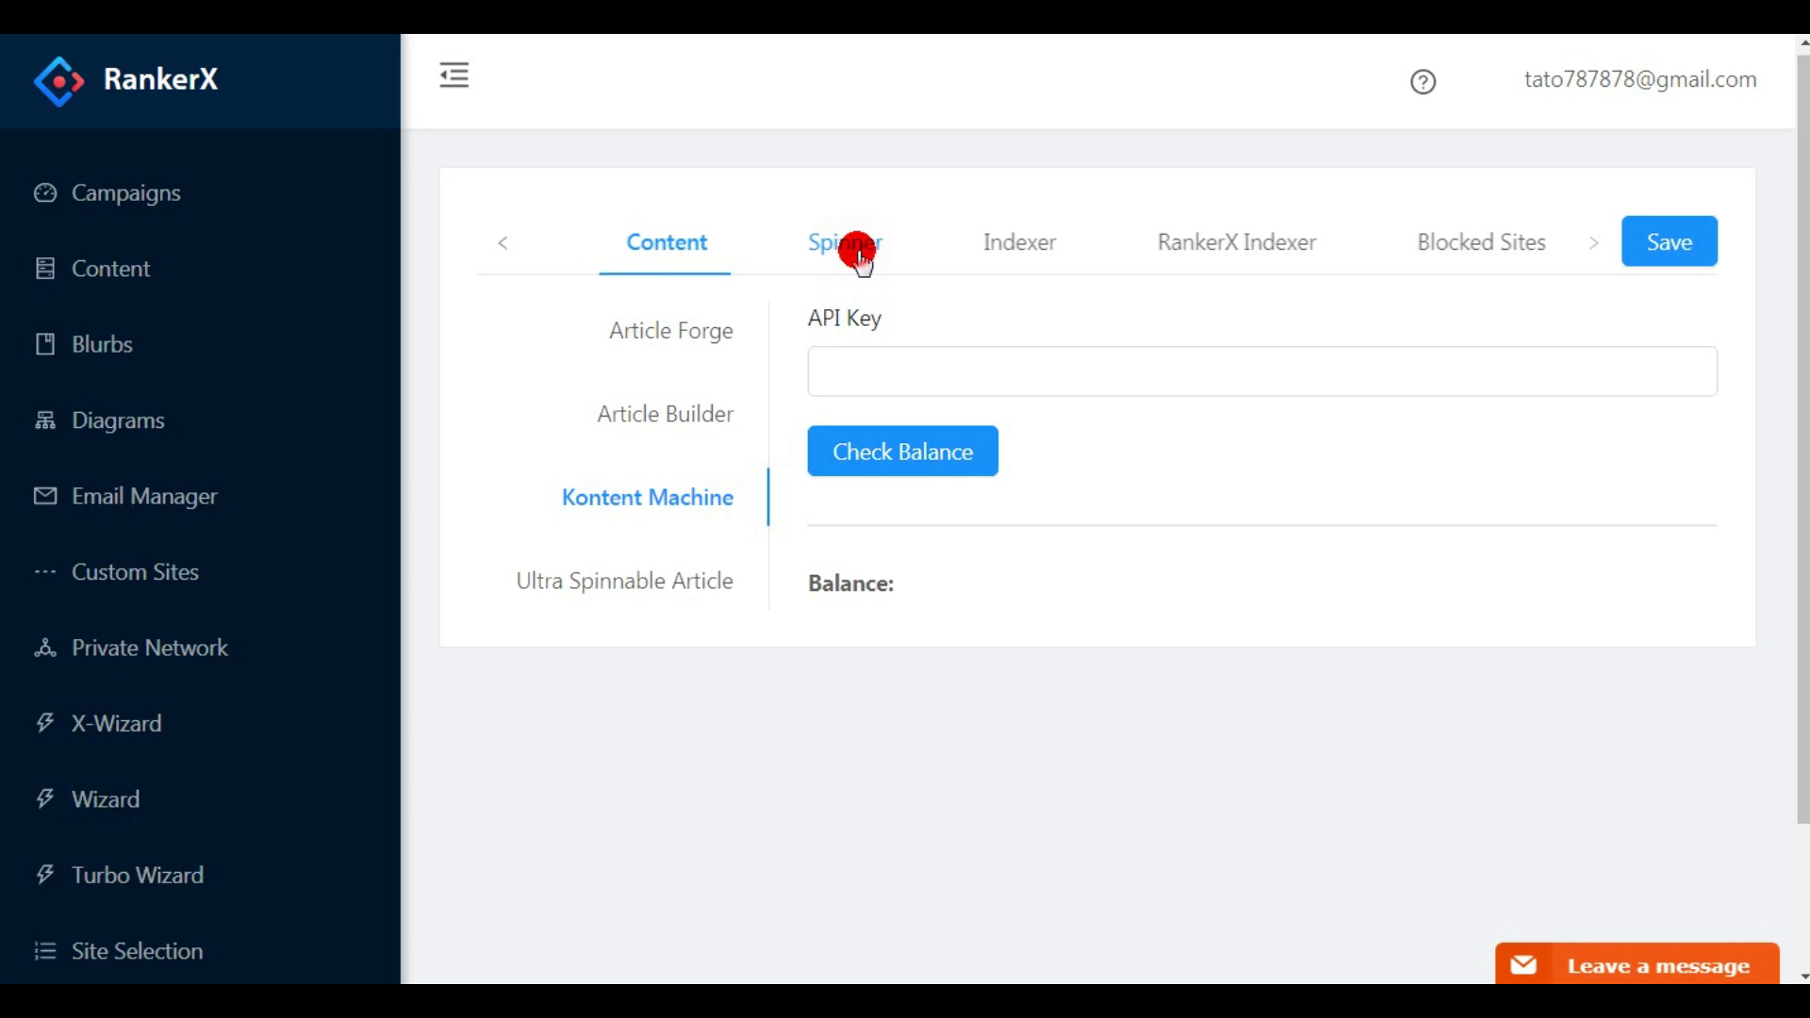
left_click(859, 255)
left_click(778, 396)
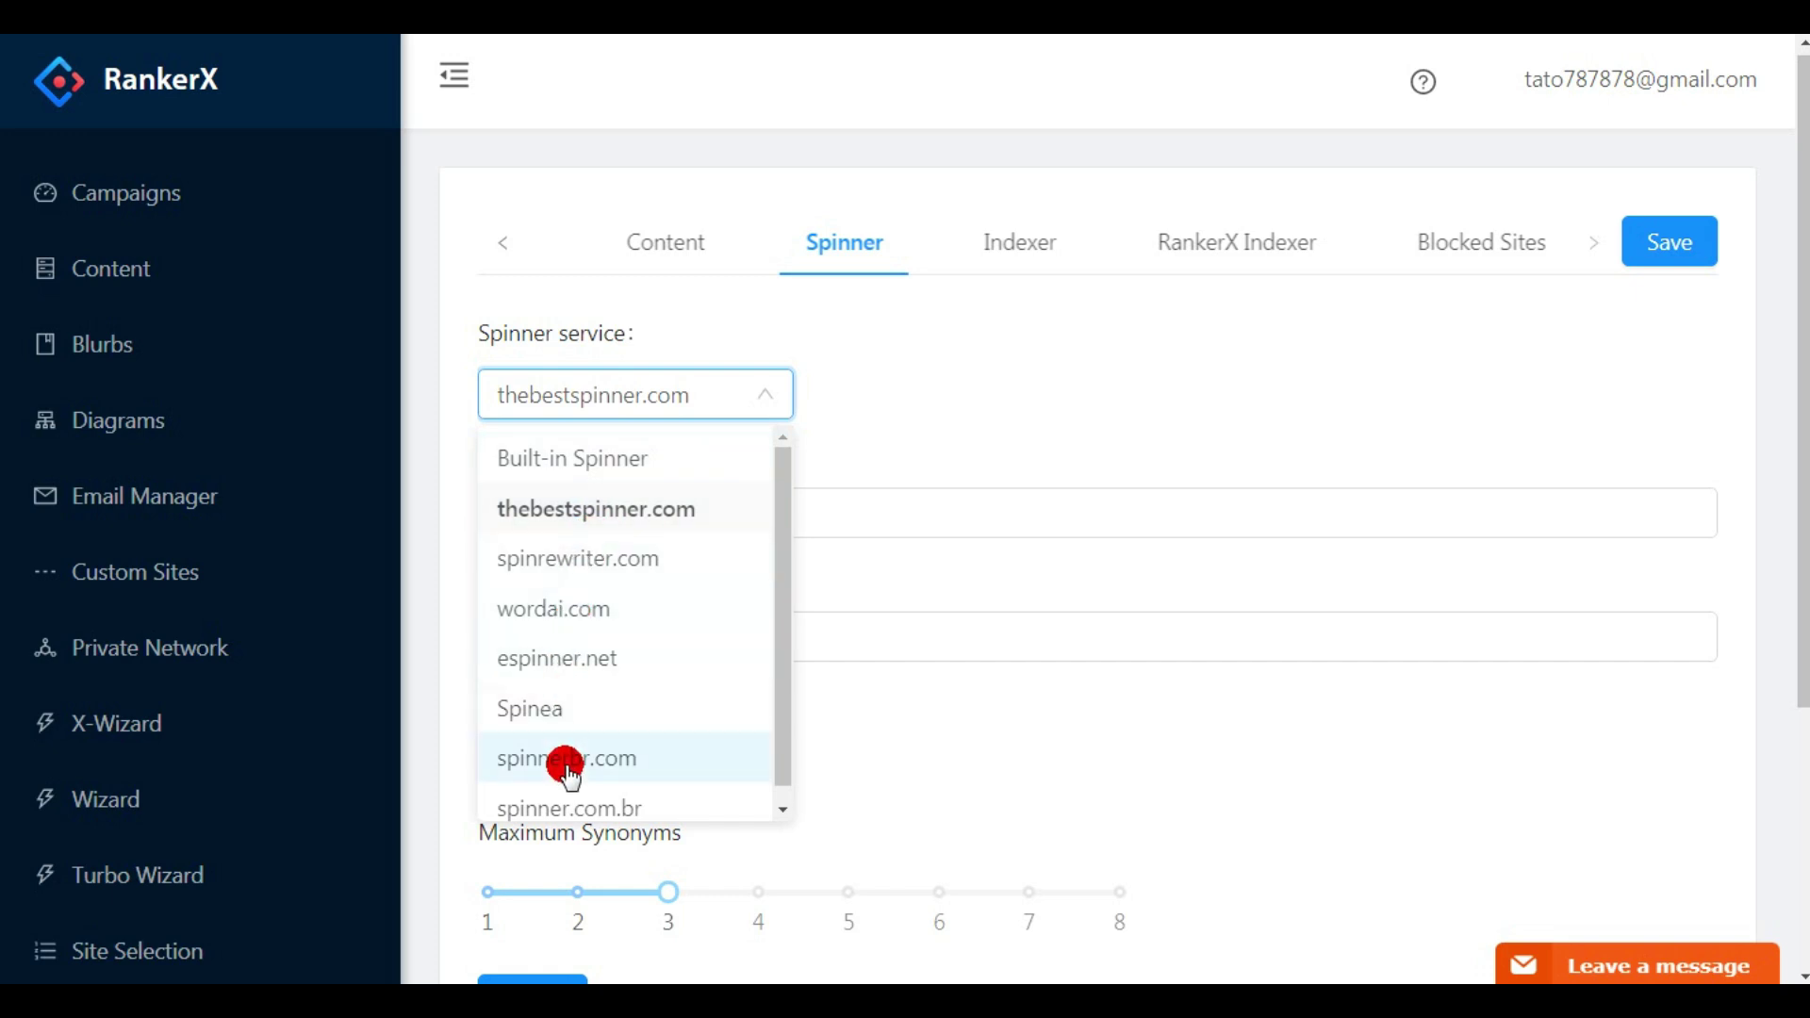
left_click(969, 351)
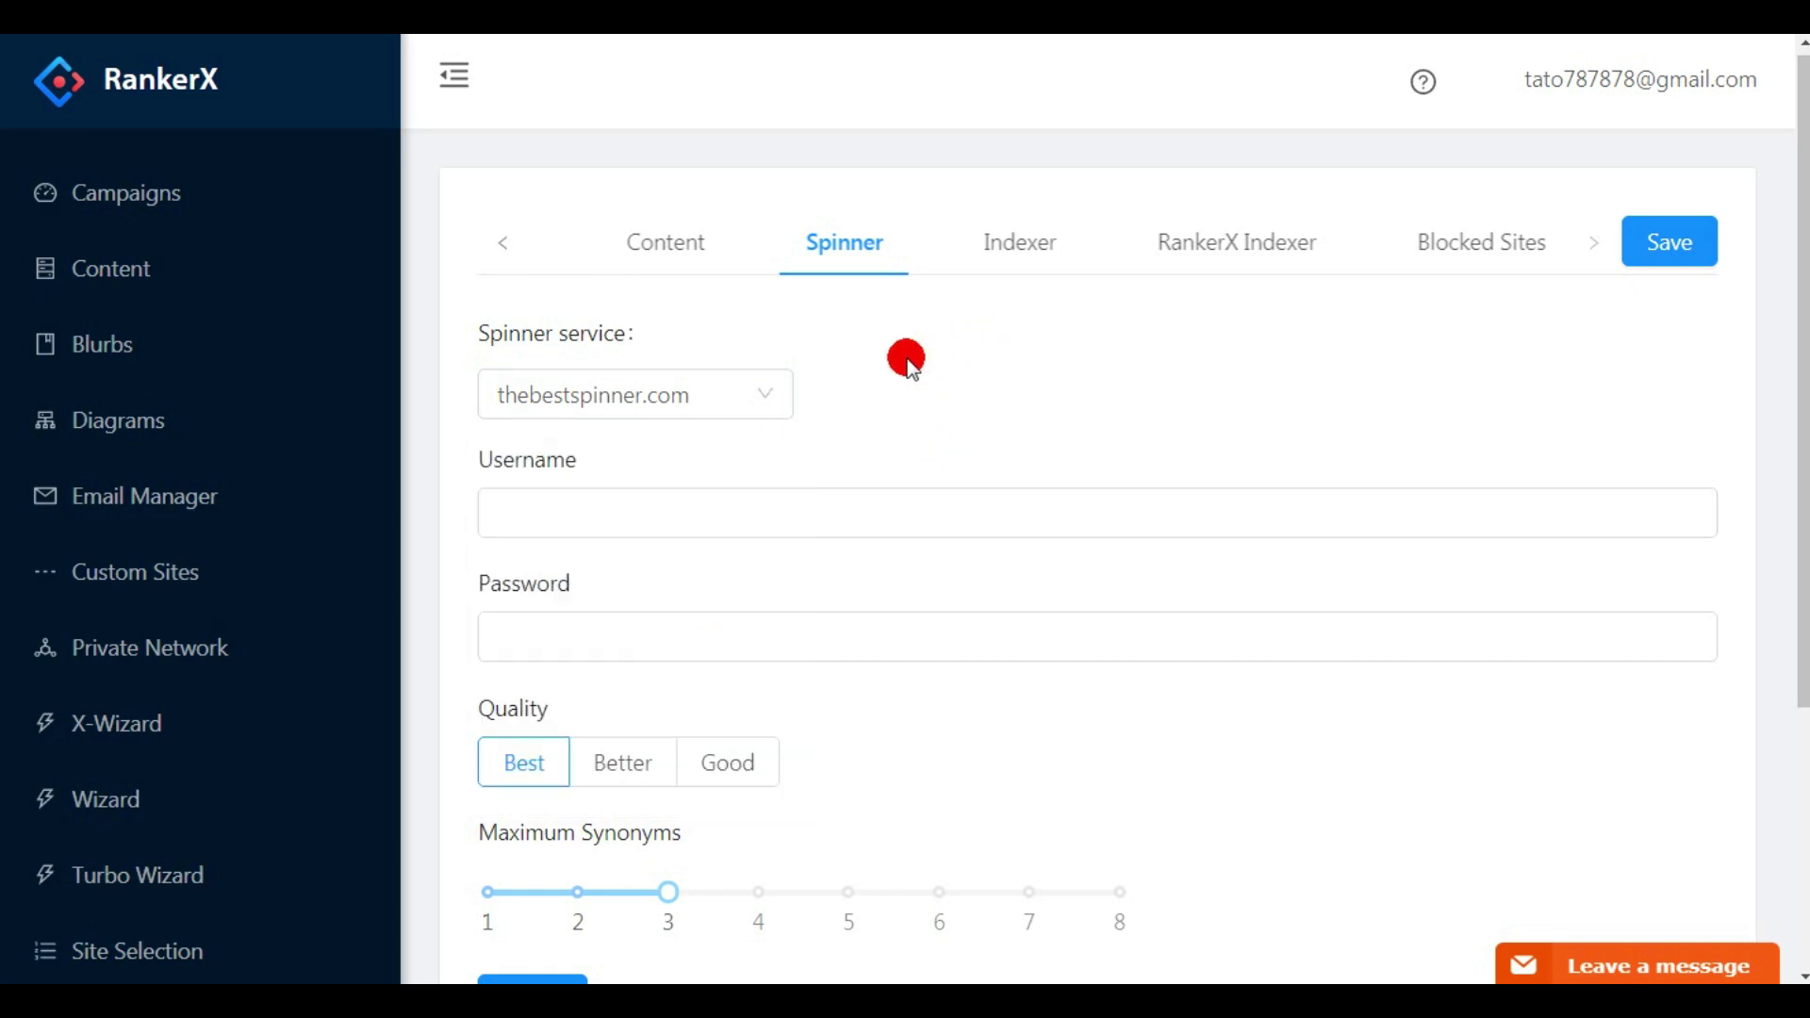
left_click(606, 527)
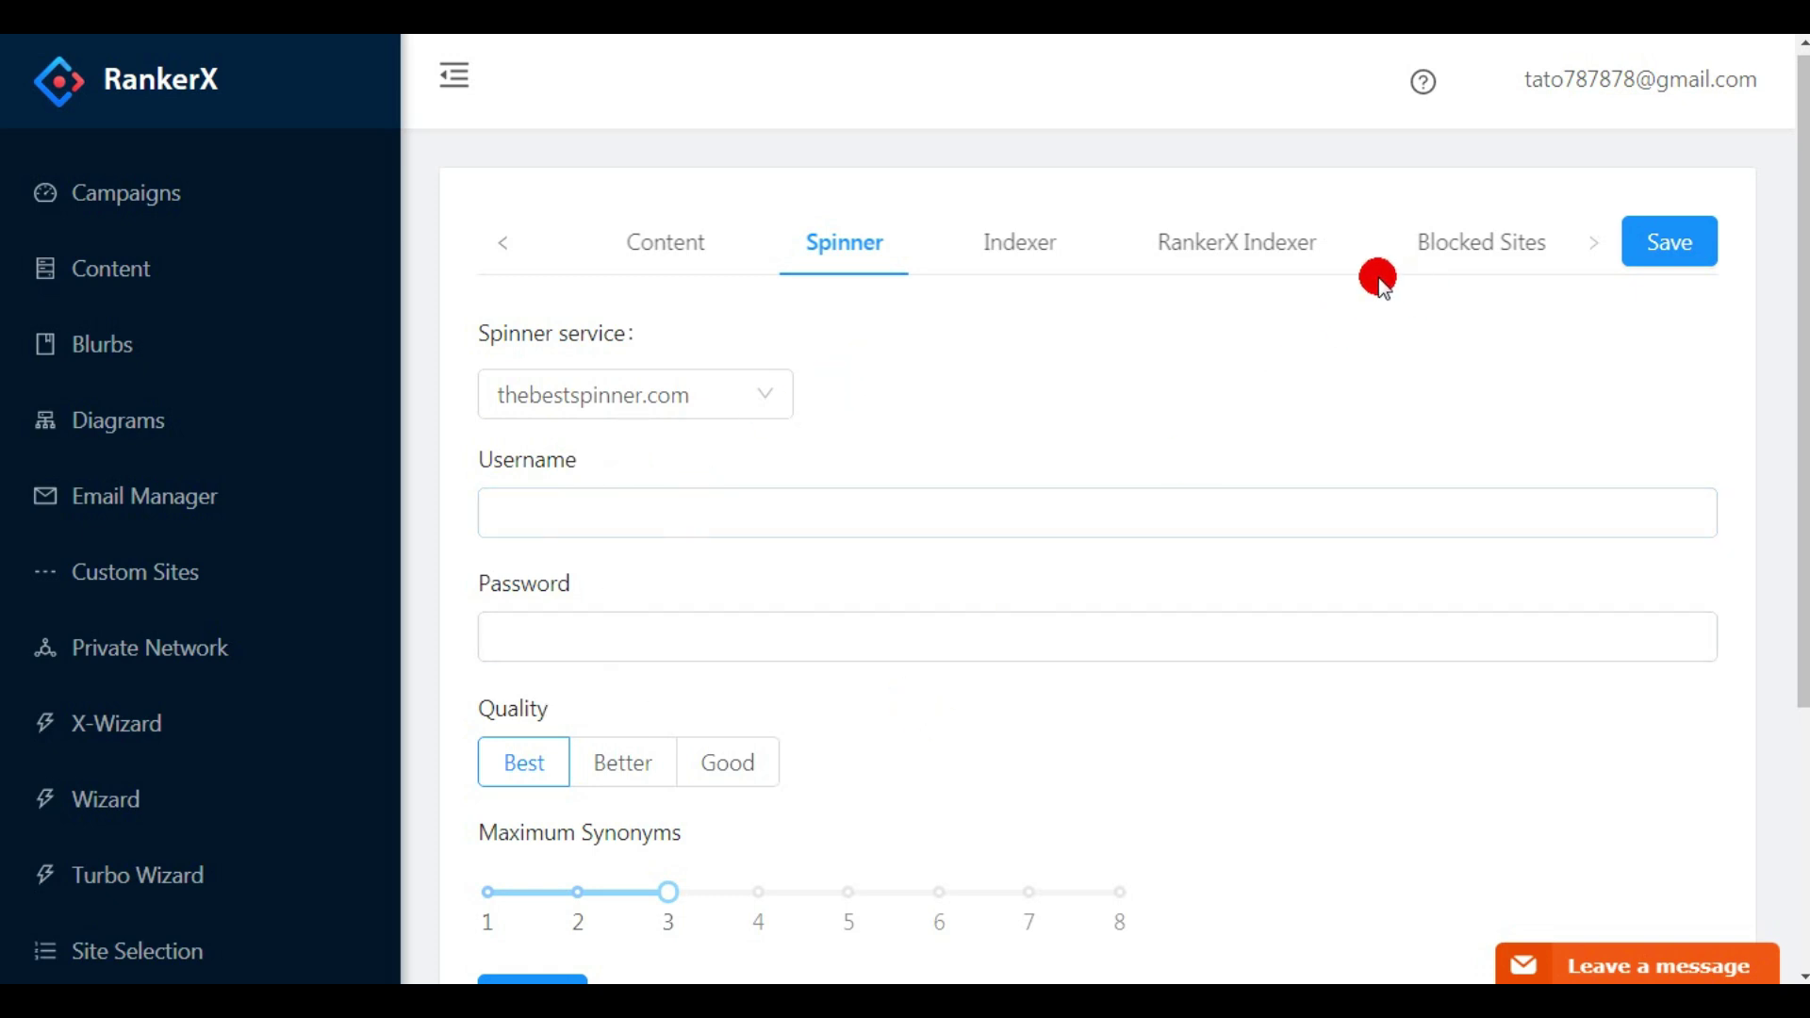
Review the Indexer settings' list of services with their API key fields and read the RankerX Indexer notice.
left_click(1015, 246)
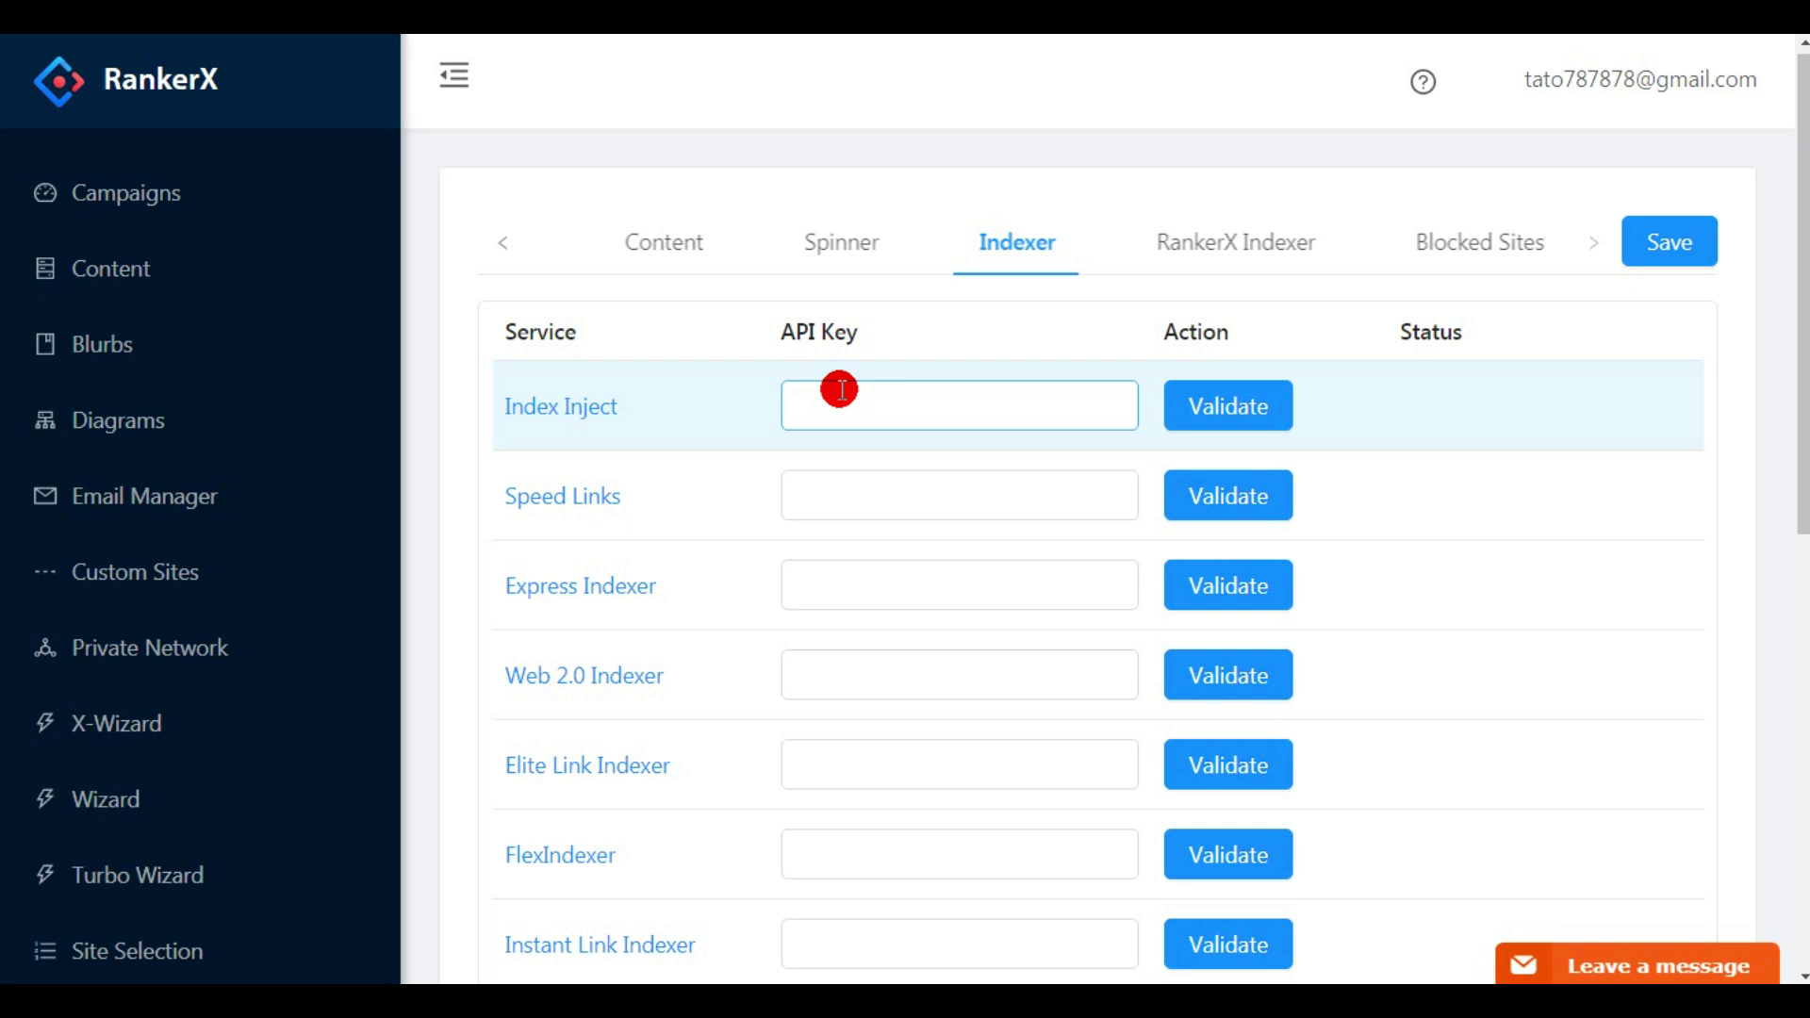
left_click(1507, 340)
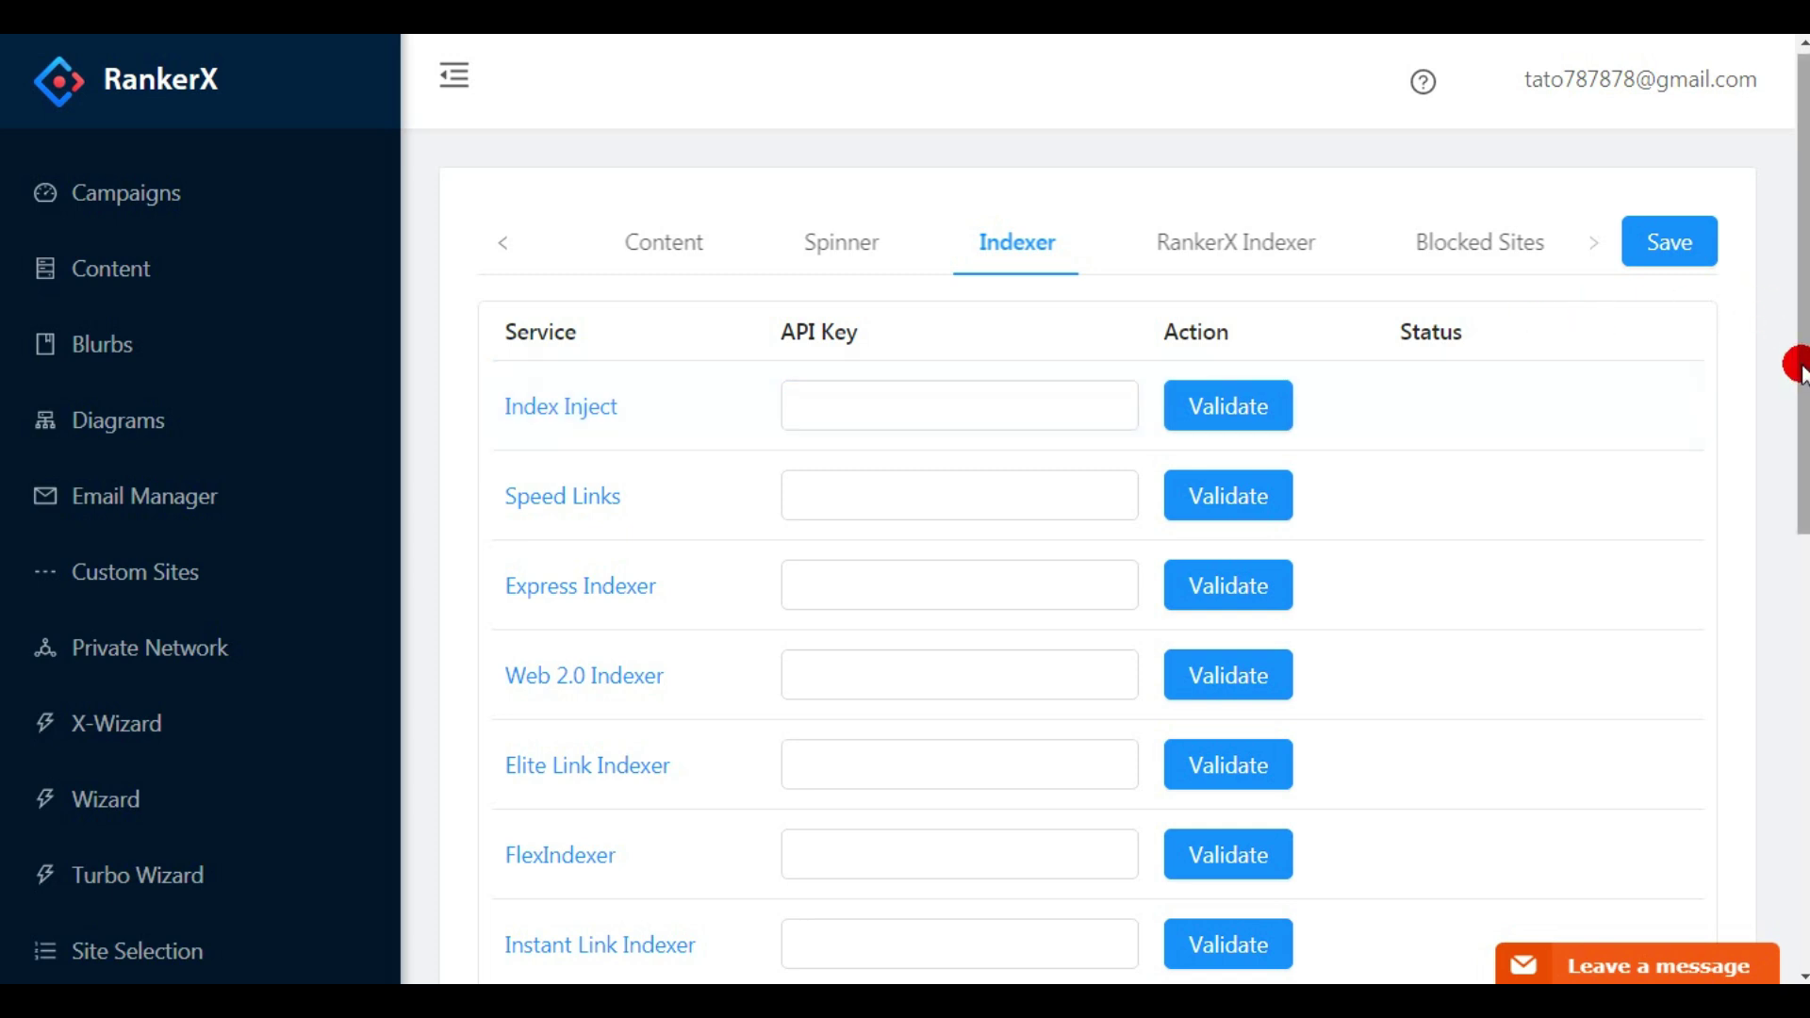
left_click_drag(1798, 364, 1729, 355)
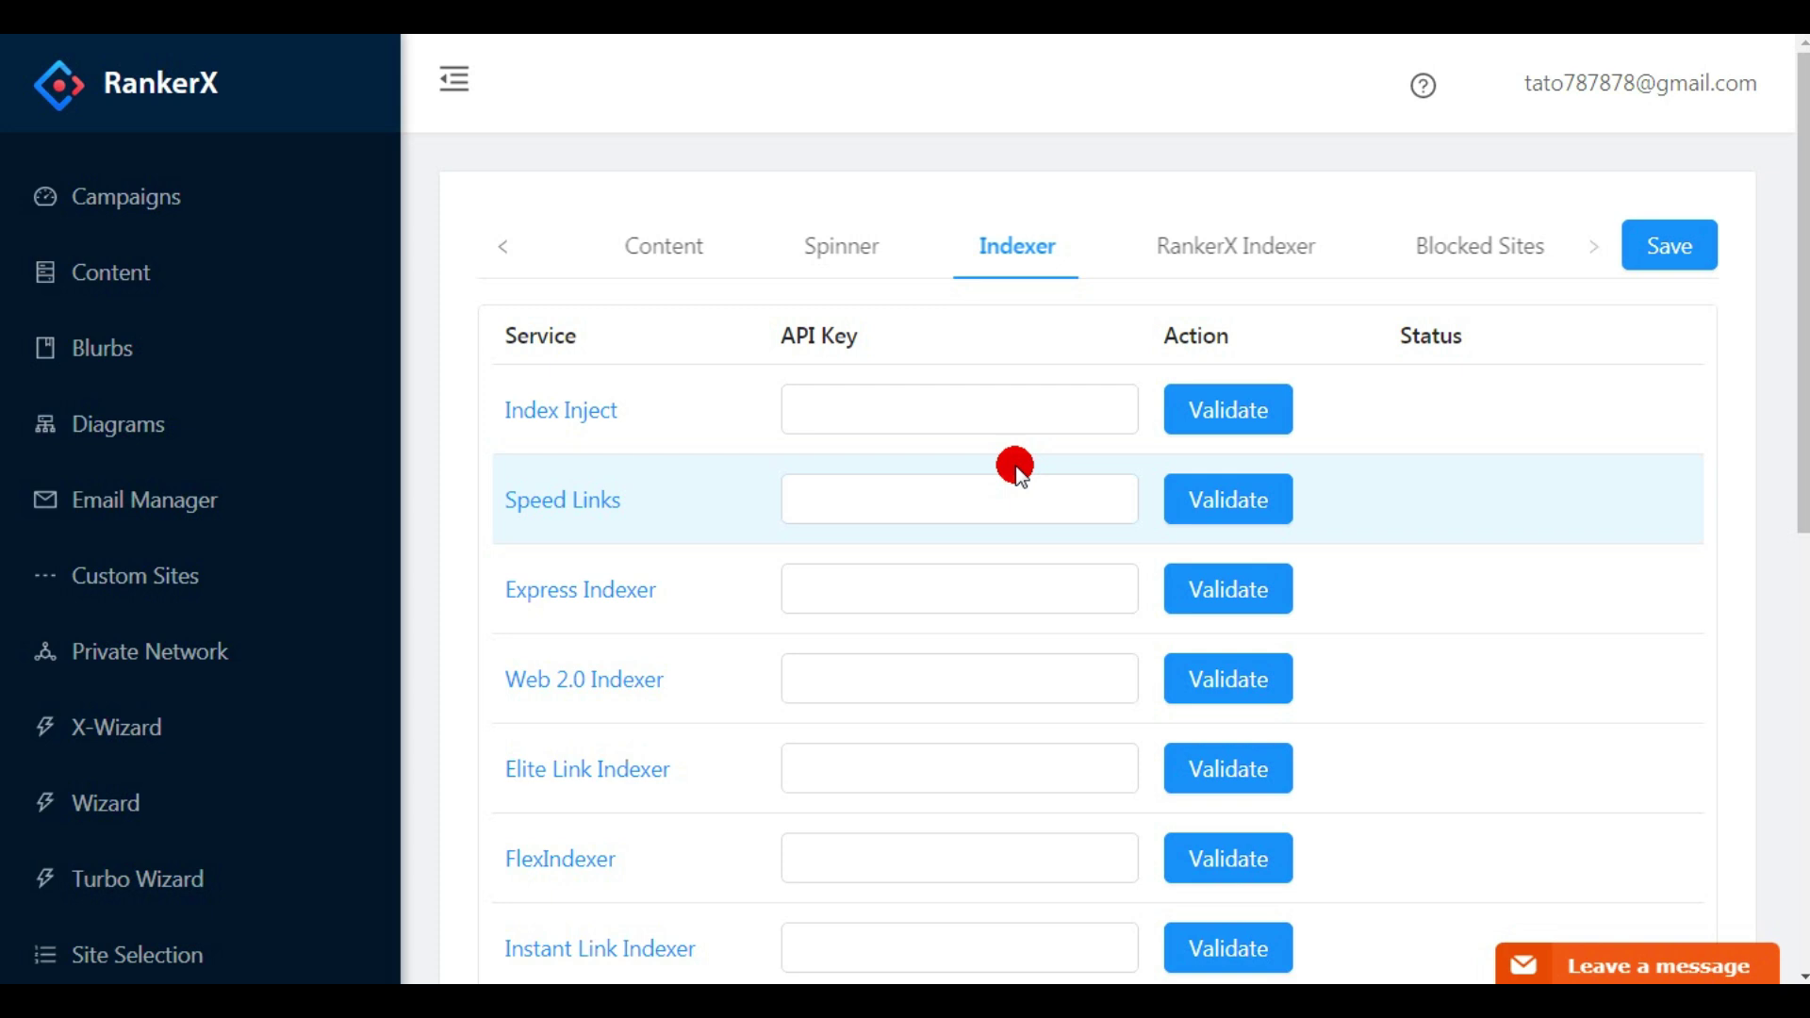
left_click(1254, 249)
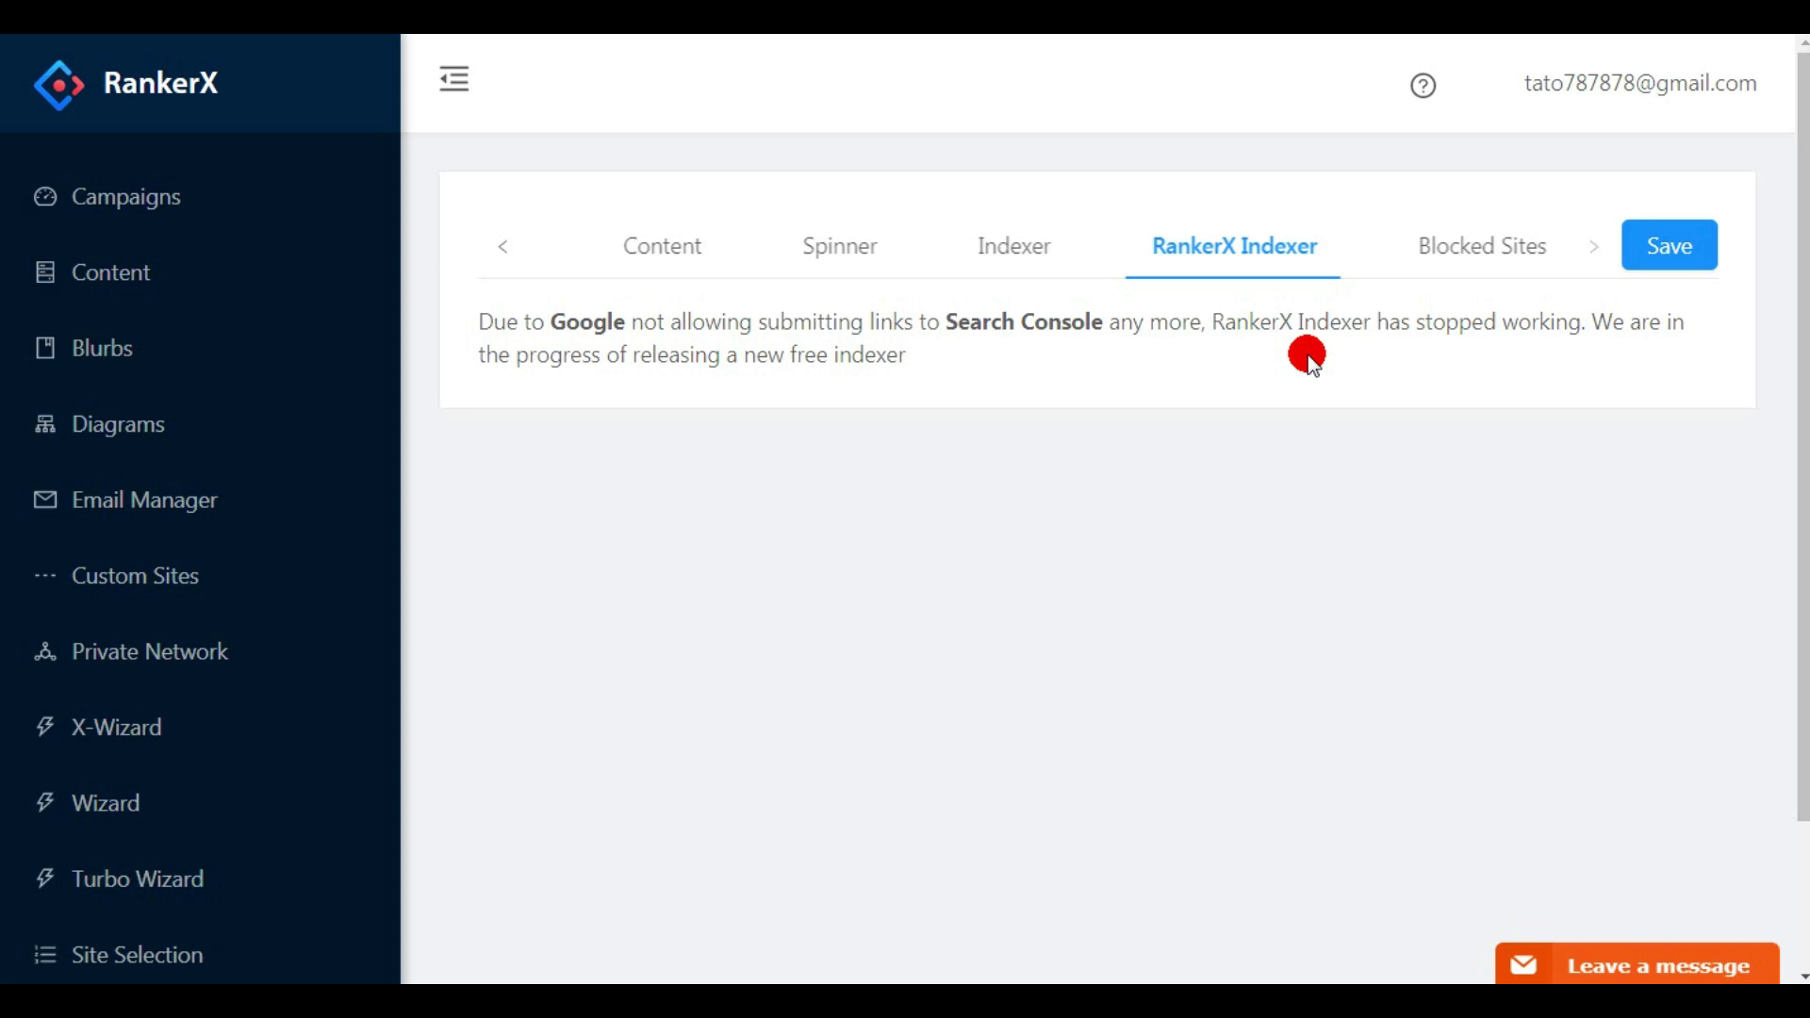
Open the Blocked Sites settings, view the form for adding blocked sites and close it without adding any.
left_click(1477, 264)
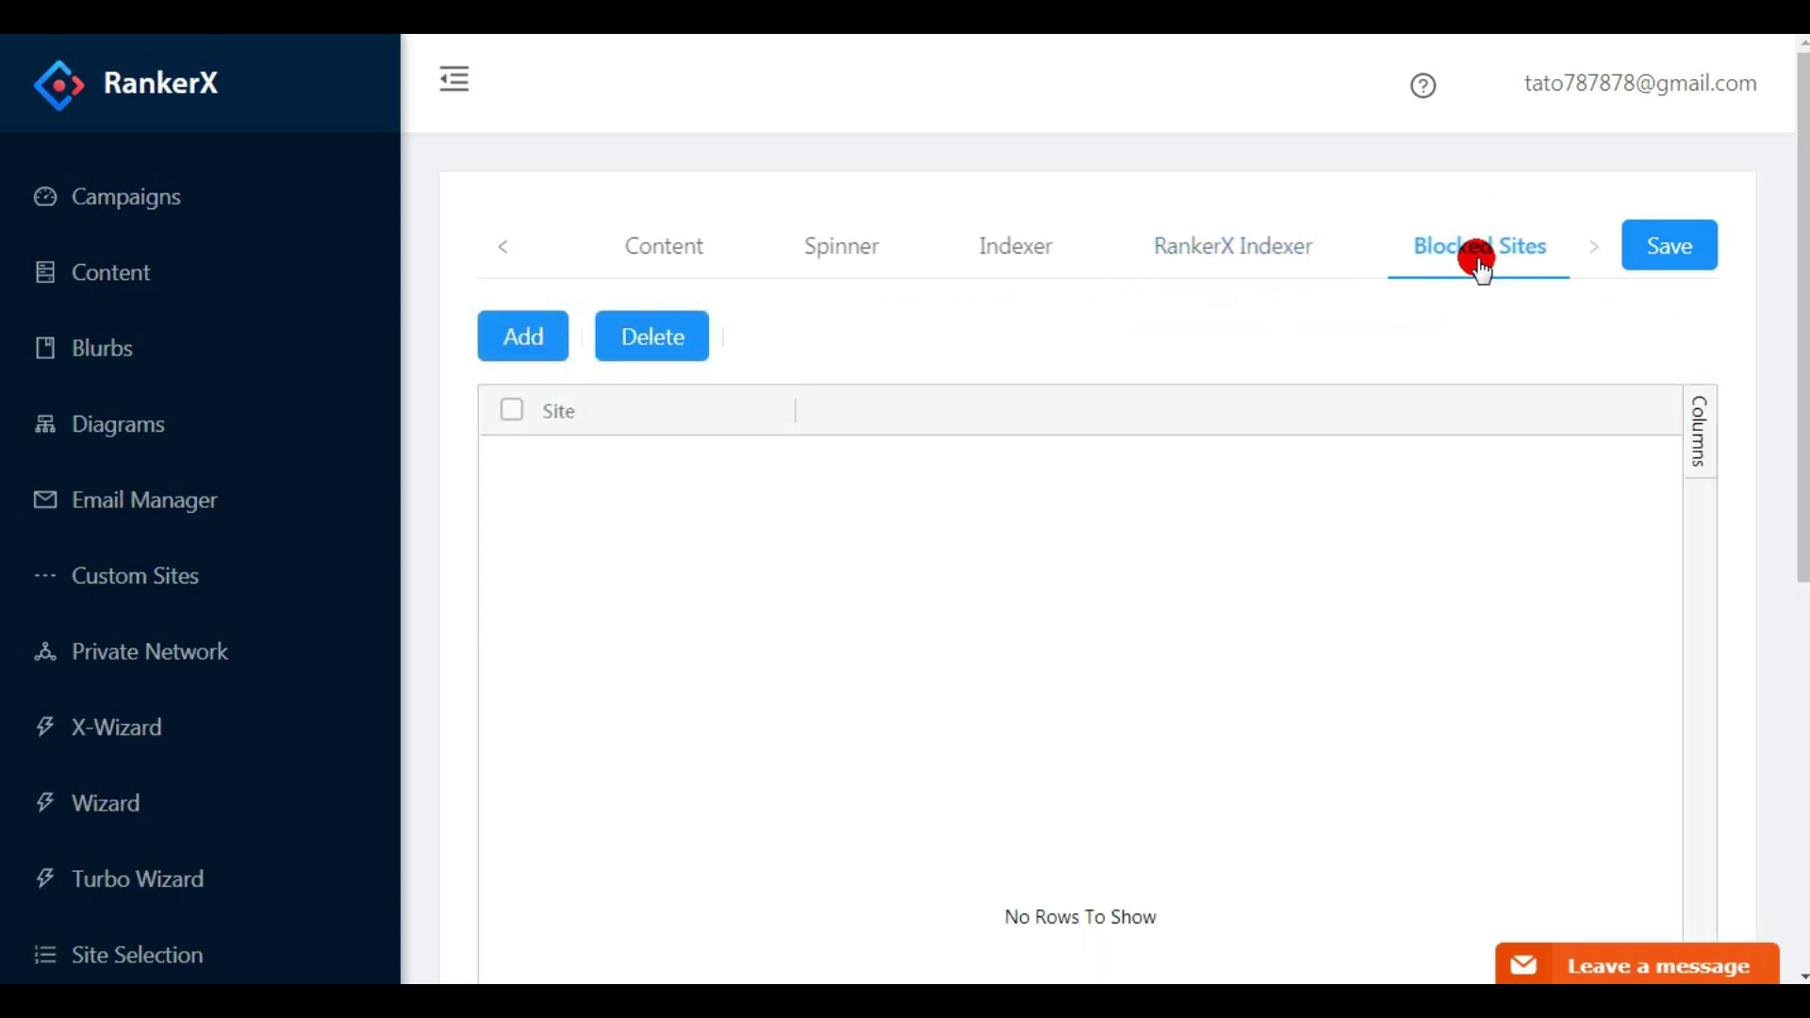
left_click(533, 346)
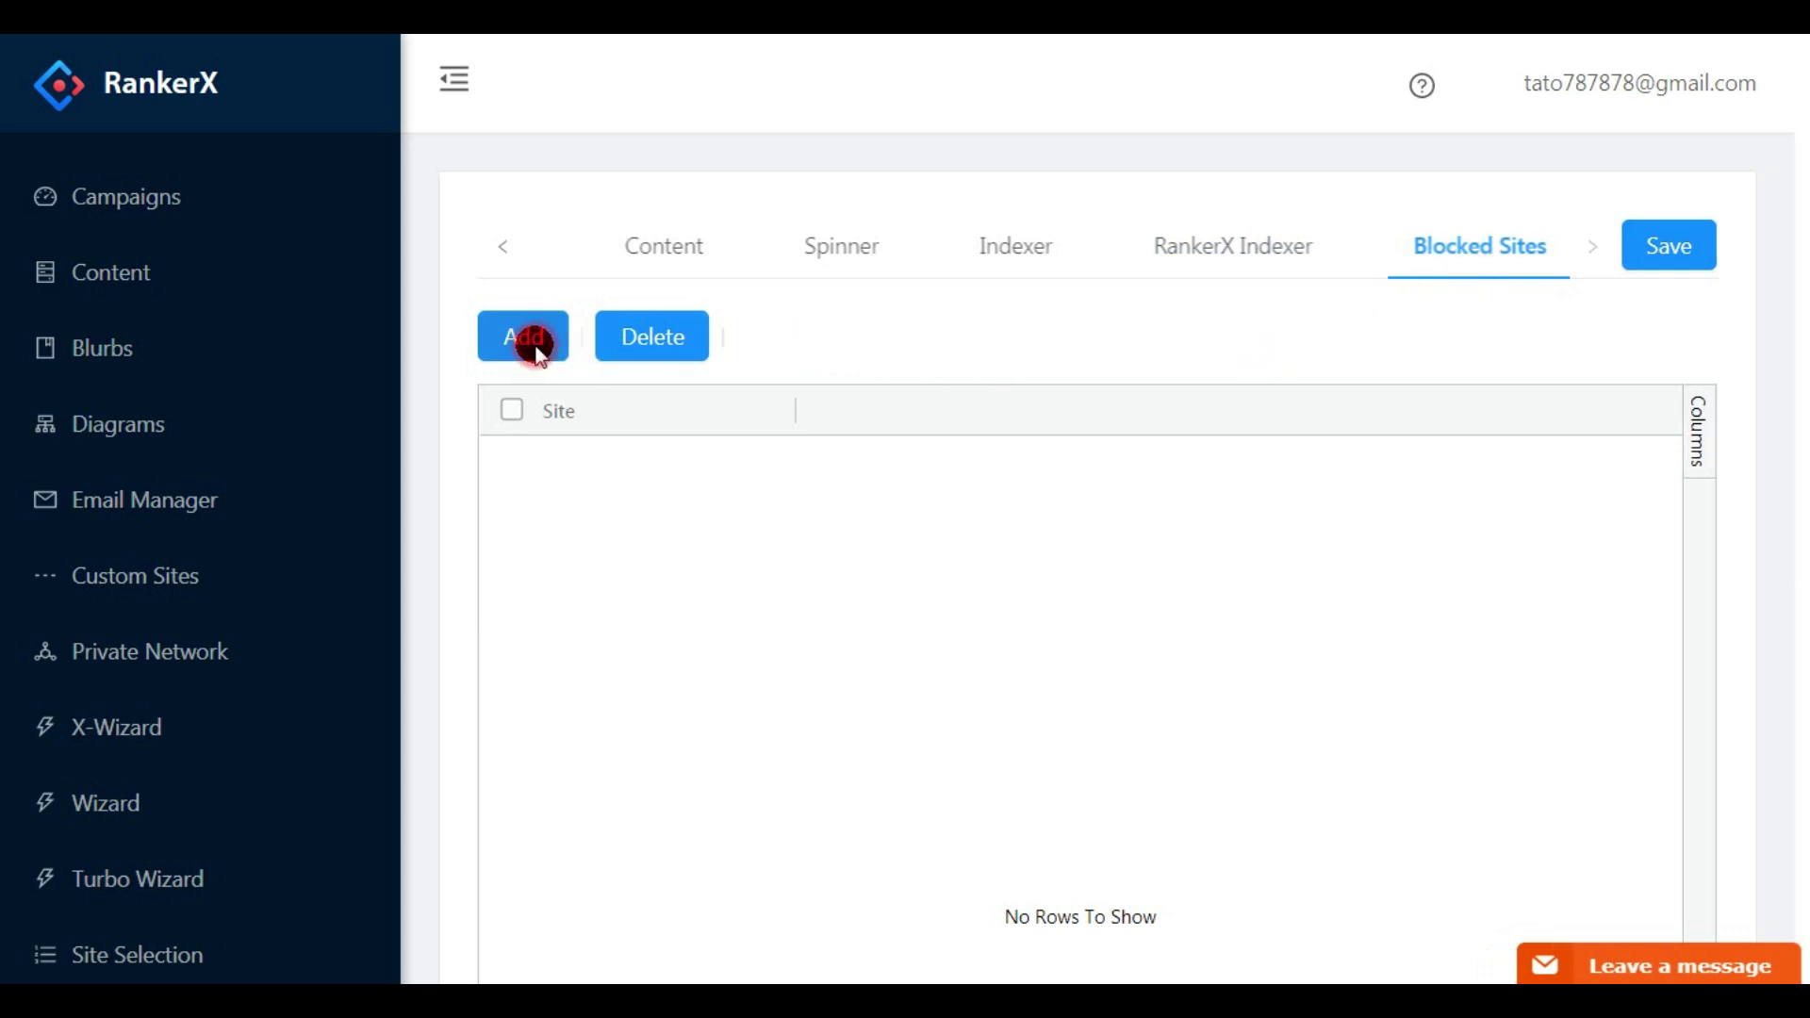
left_click(593, 424)
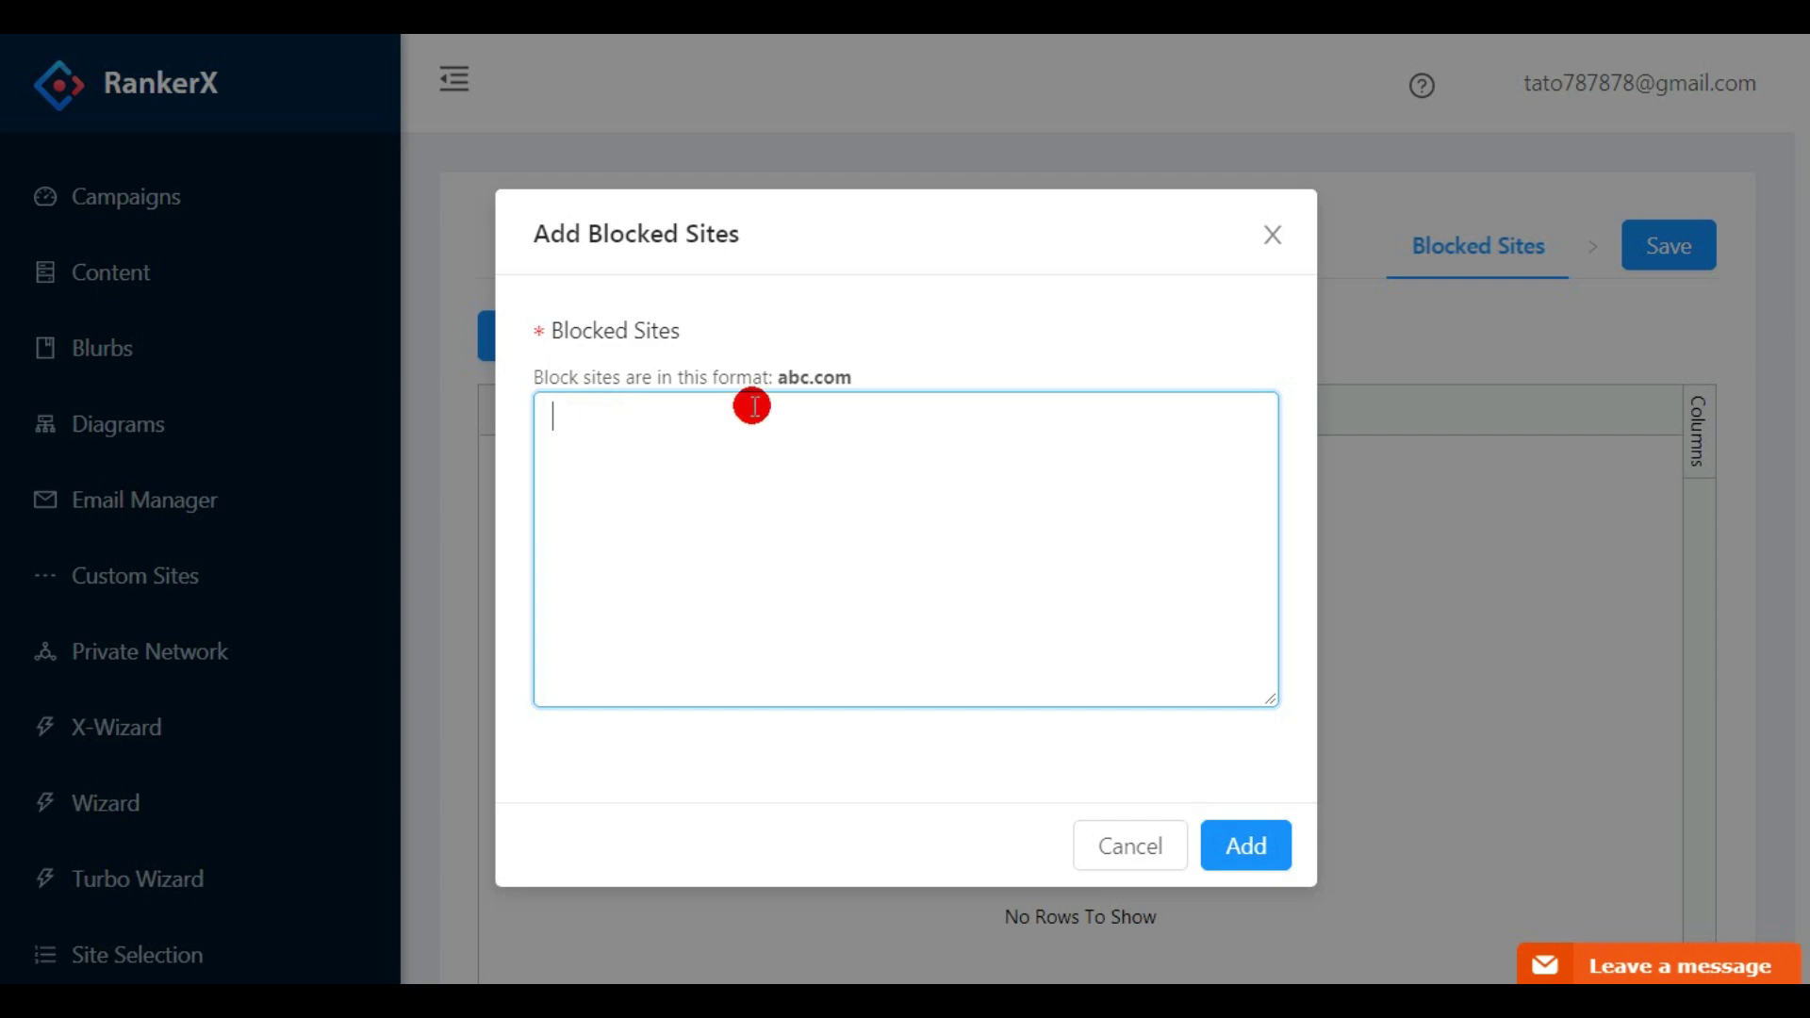
left_click(1266, 235)
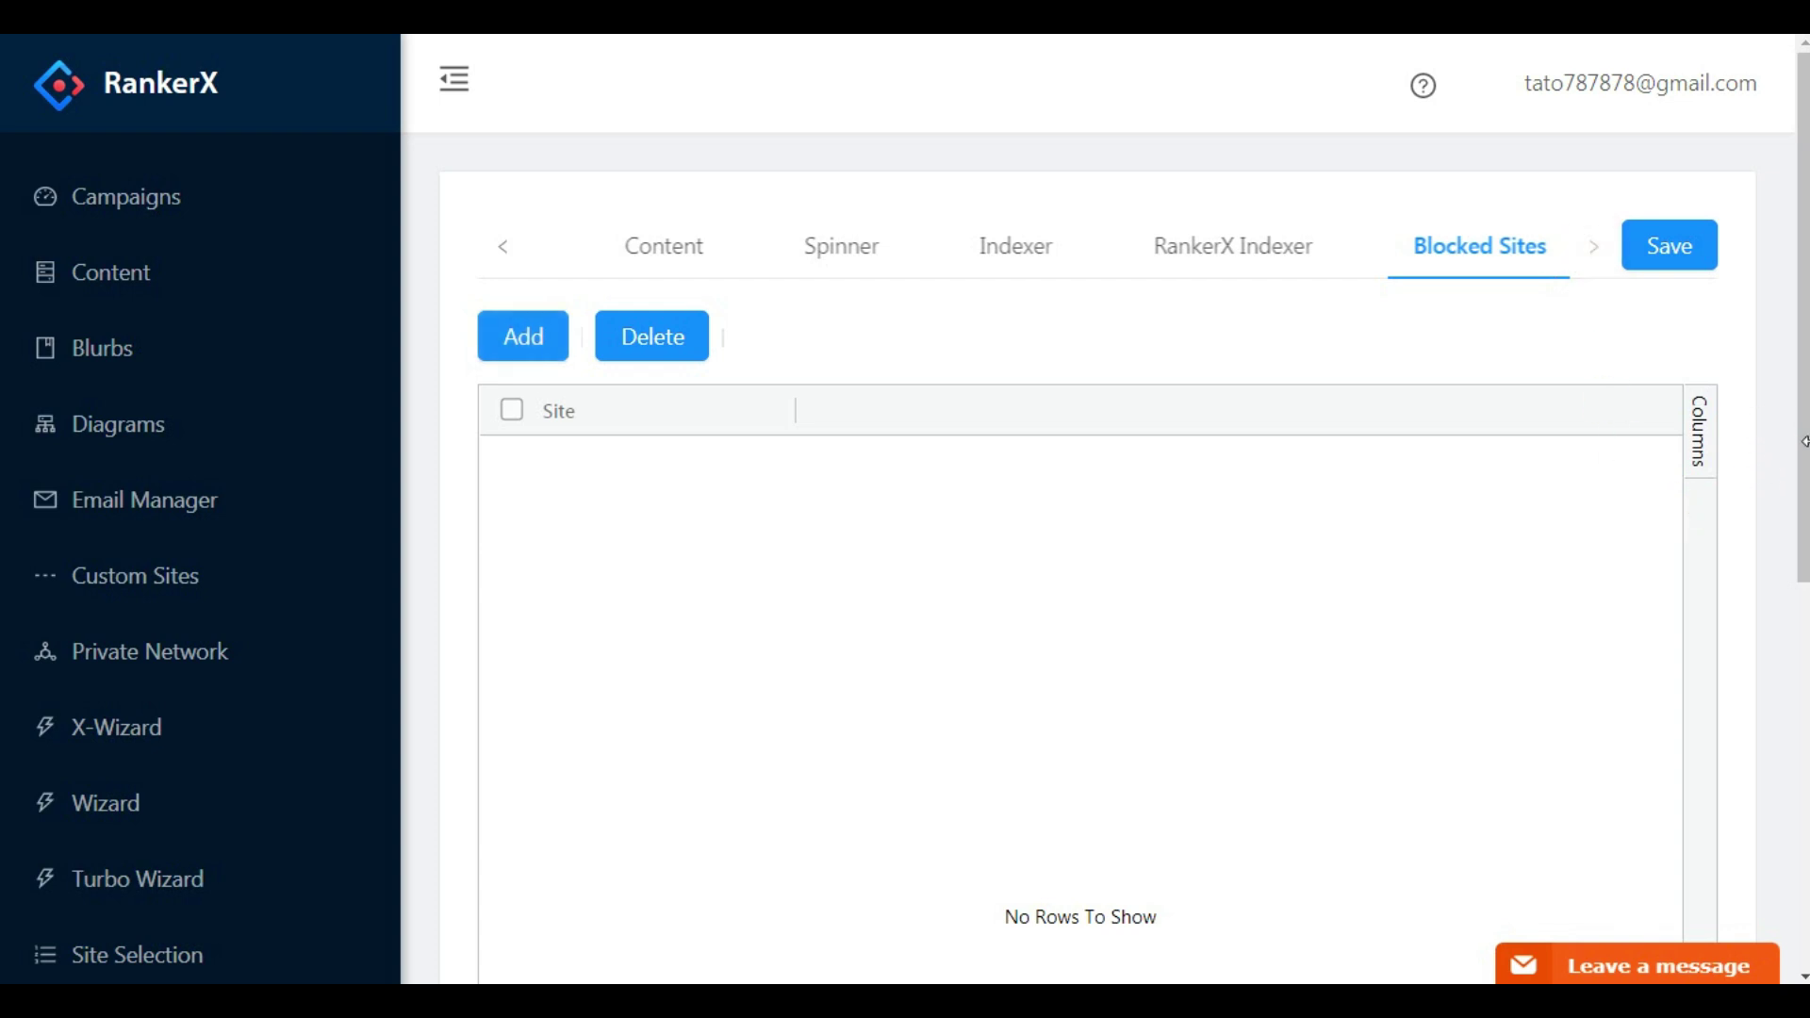
Open the RankerX Change Log and read through the most recent version entries.
scroll(1796, 453, "down", 6)
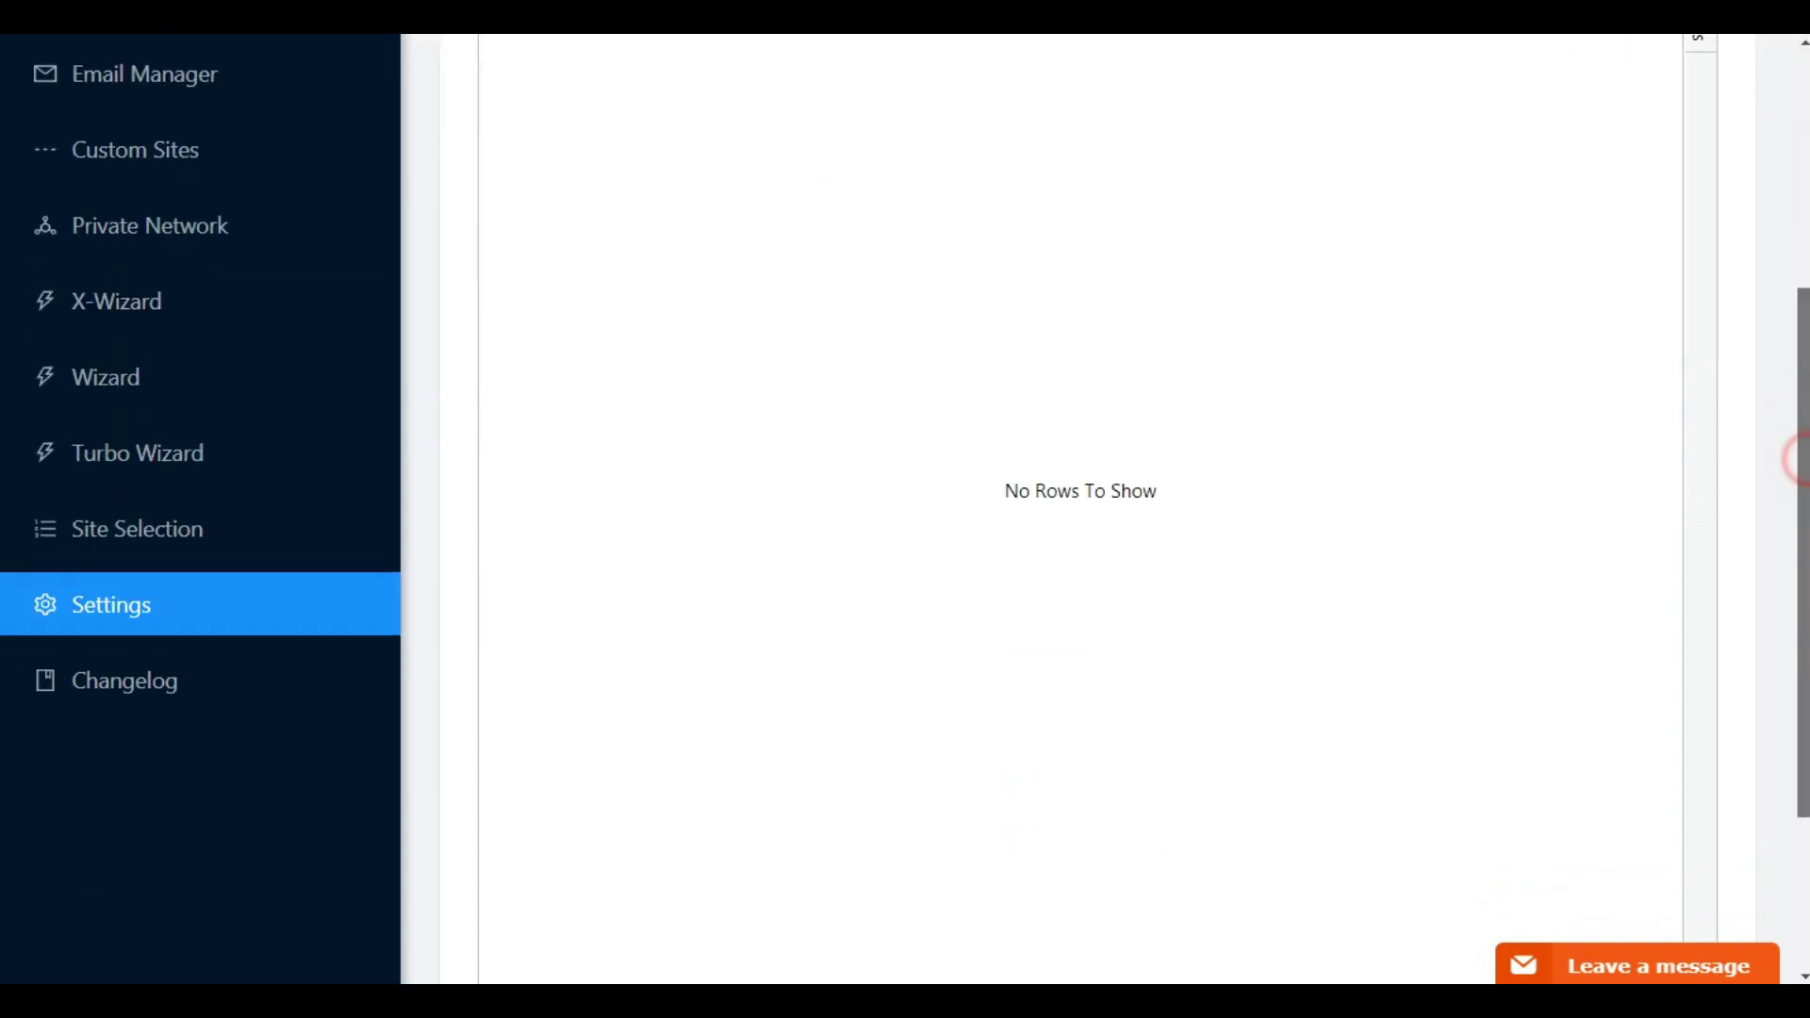
left_click(126, 562)
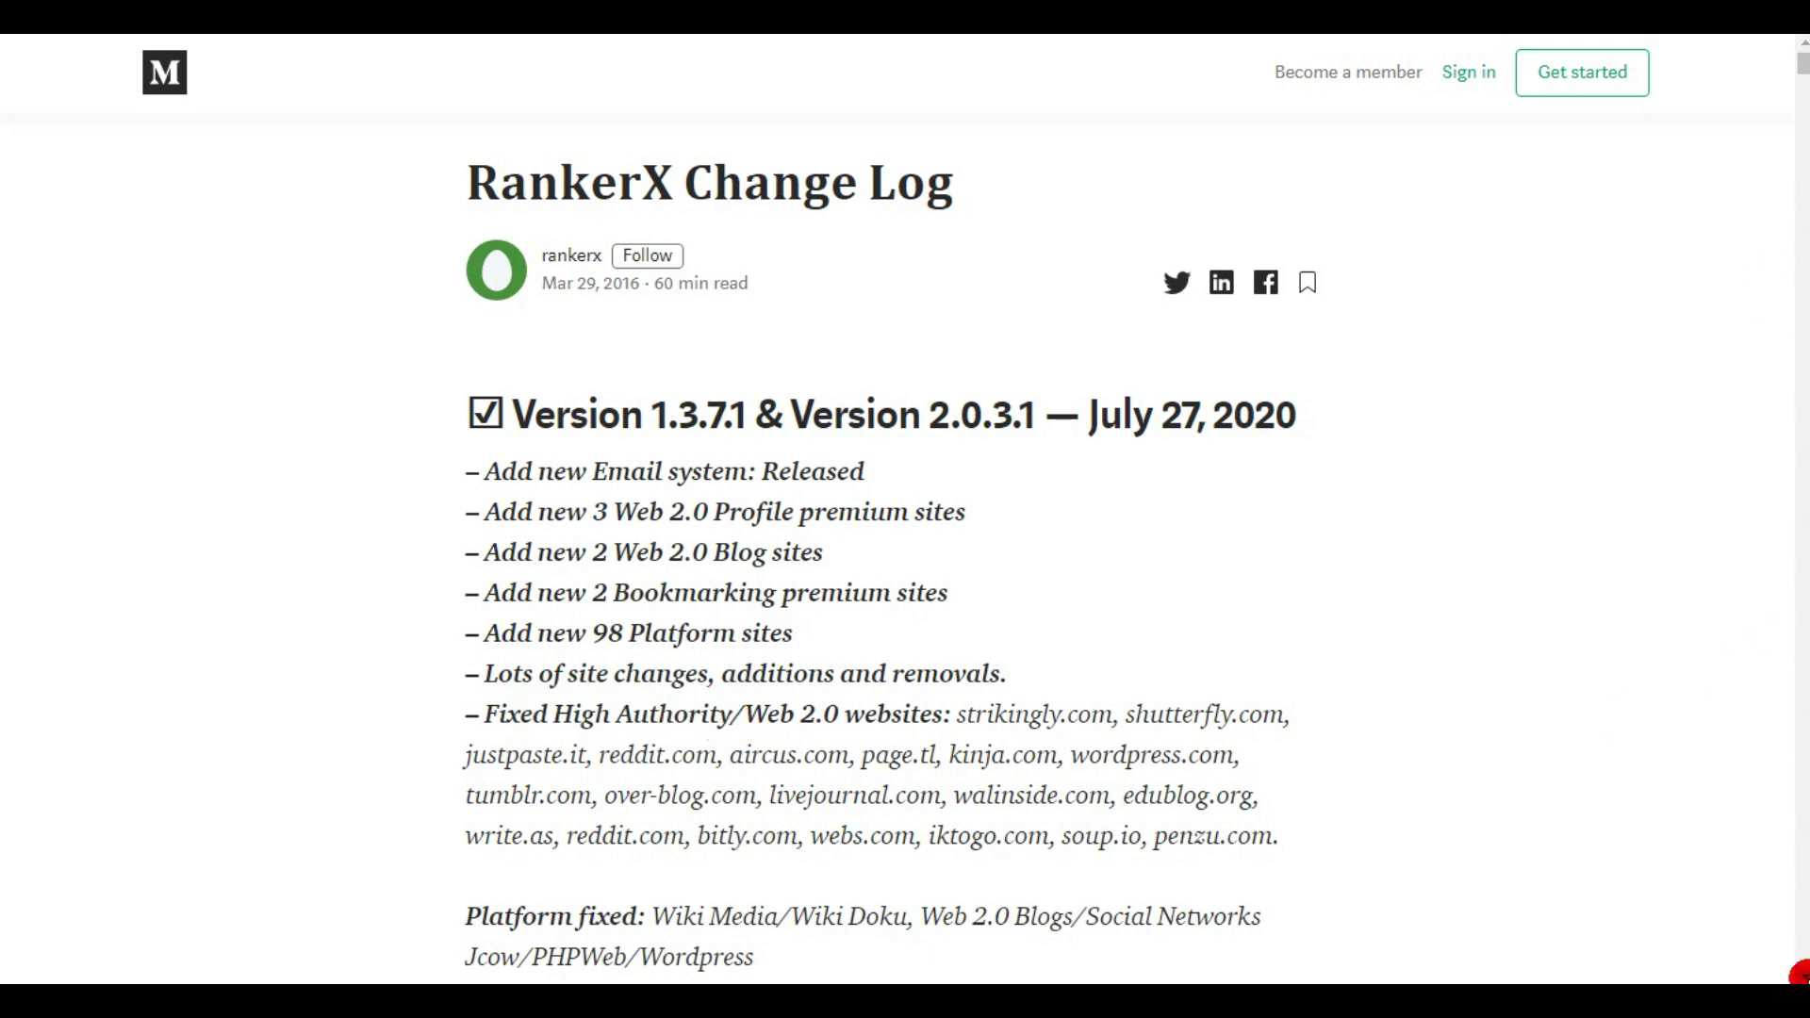
scroll(1704, 714, "down", 3)
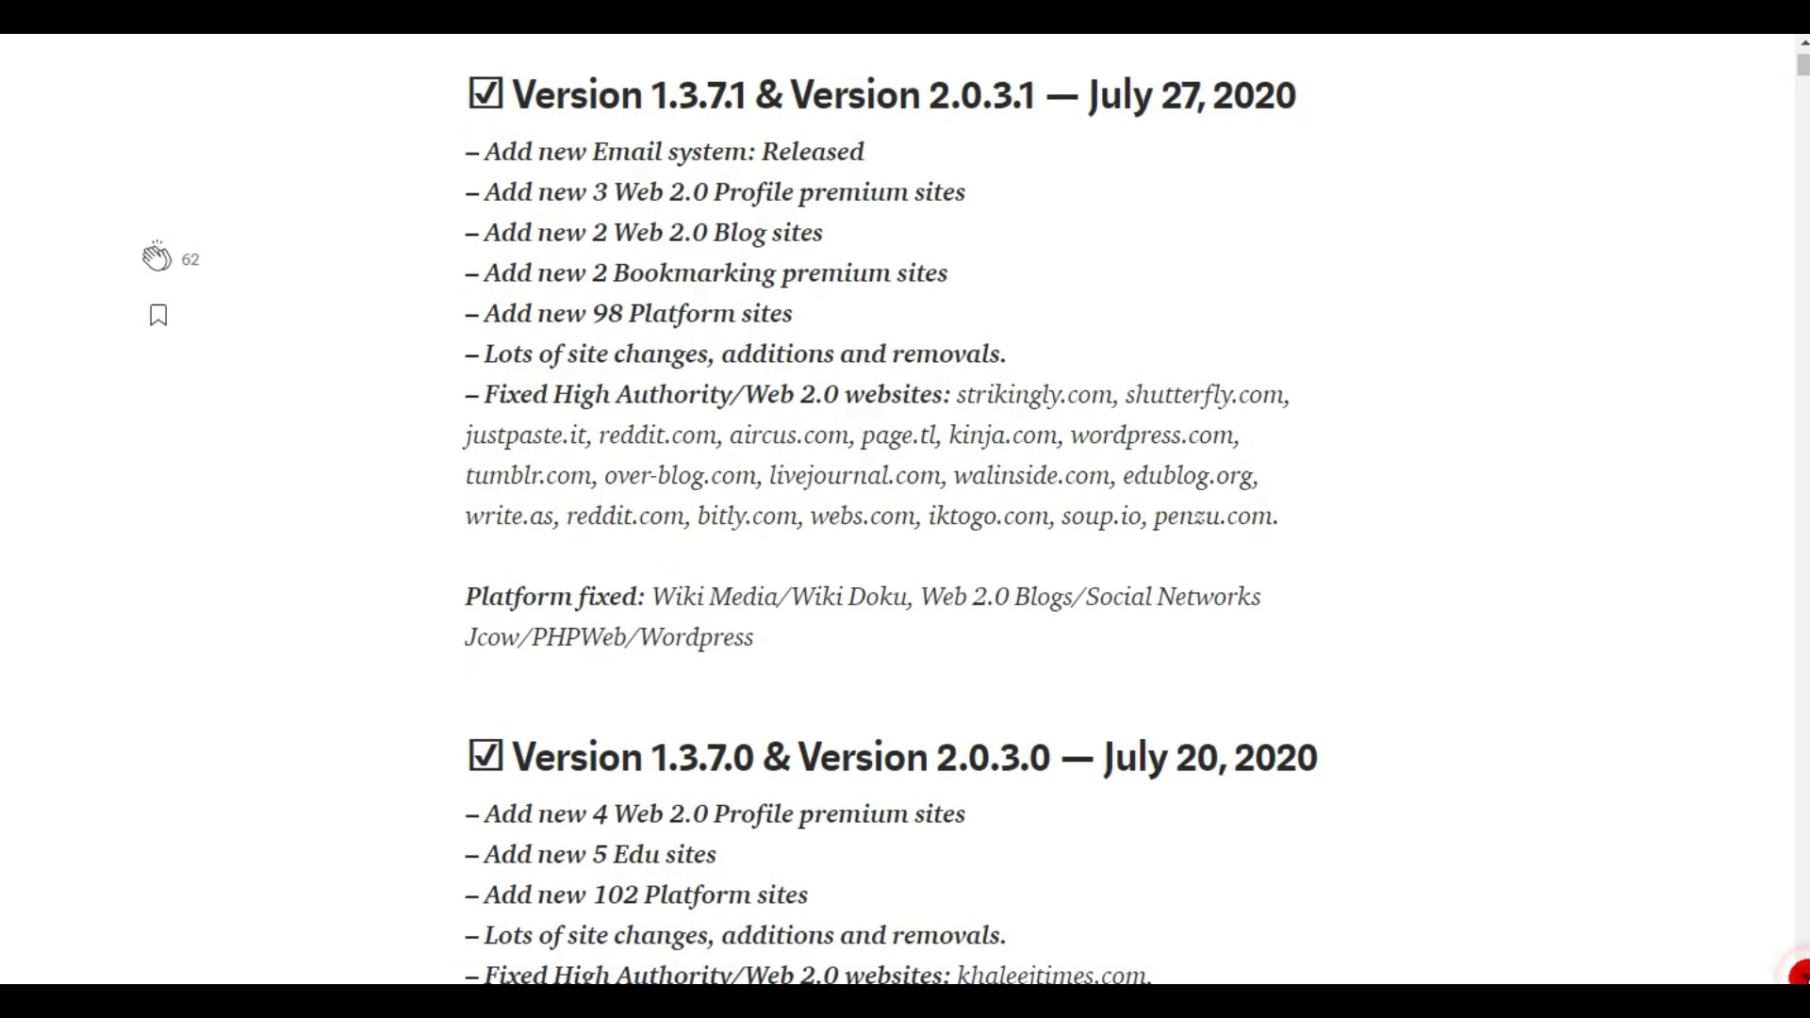